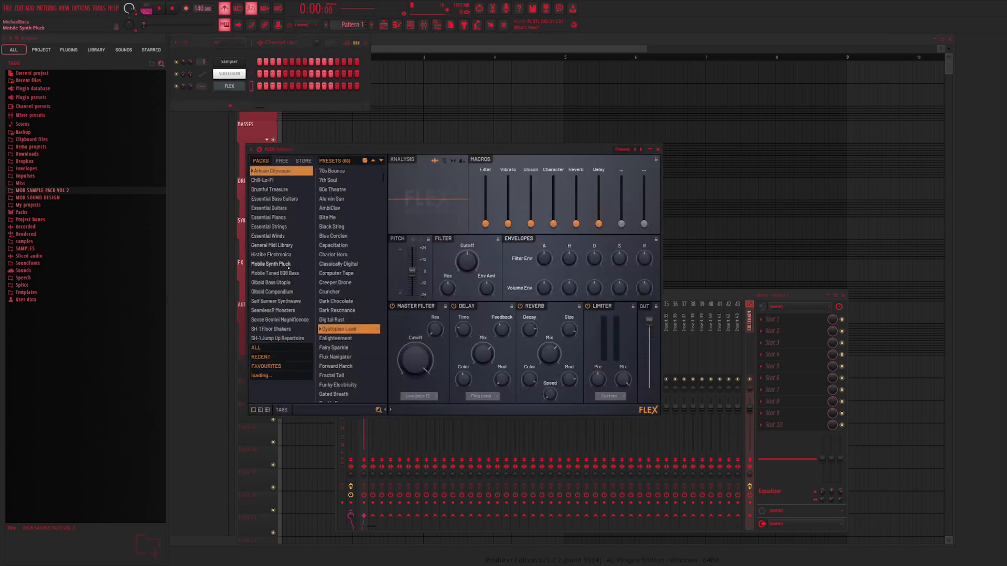
# Open the Olbaid Compendium pack in FLEX, load its Above Sky preset and play a note to audition it
pyautogui.scroll(-2, 284, 297)
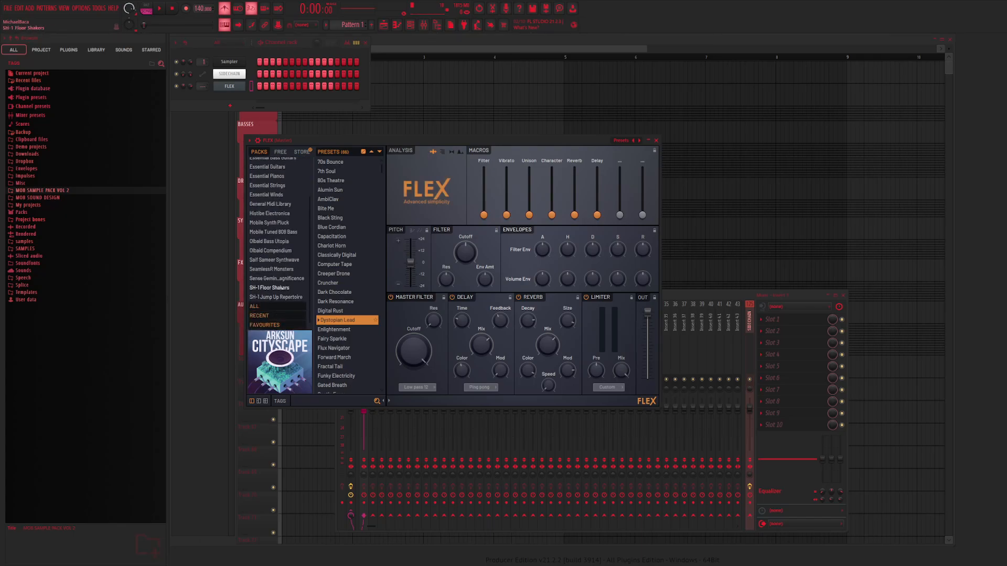
pyautogui.scroll(1, 275, 263)
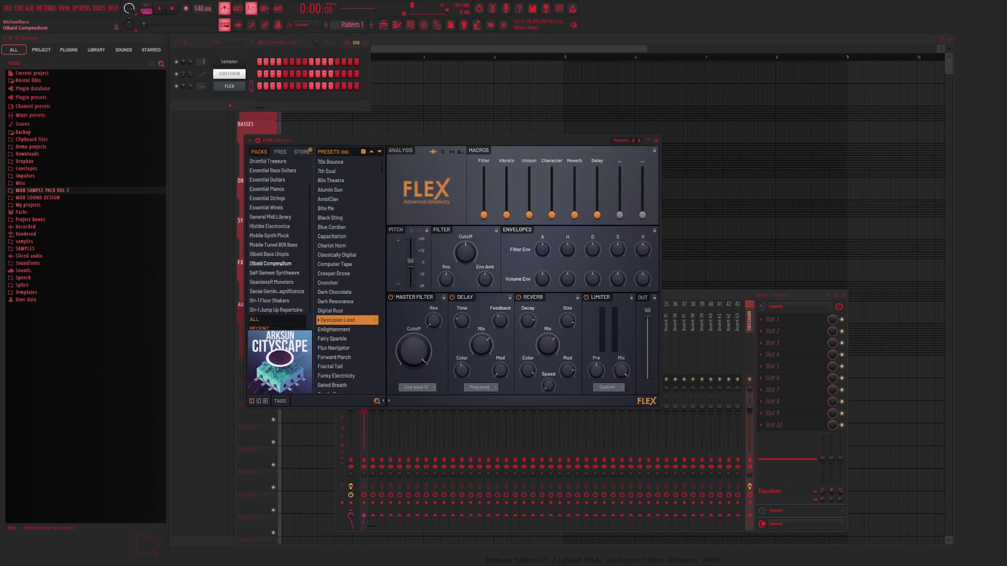
pyautogui.click(270, 263)
pyautogui.click(336, 162)
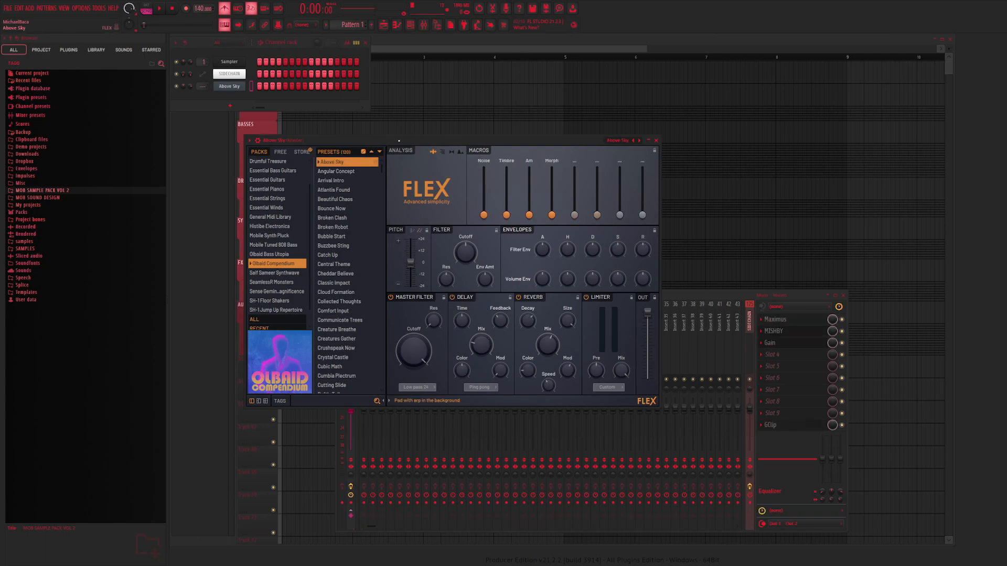
pyautogui.press('c')
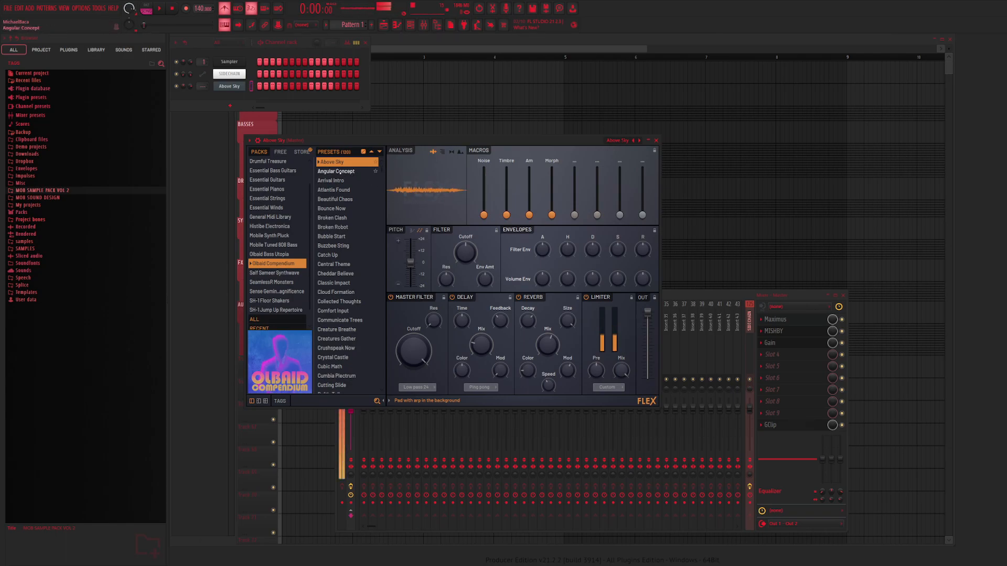
# Audition the Angular Concept and Atlantis Found presets from the Olbaid Compendium pack by playing notes
pyautogui.click(341, 172)
pyautogui.press('c')
pyautogui.press('e')
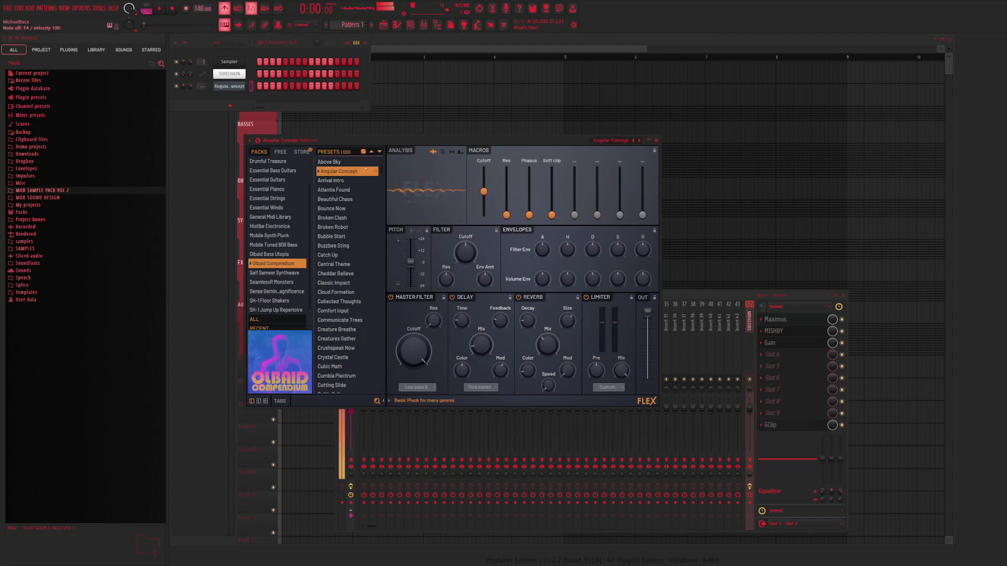
pyautogui.press('3')
pyautogui.press('d')
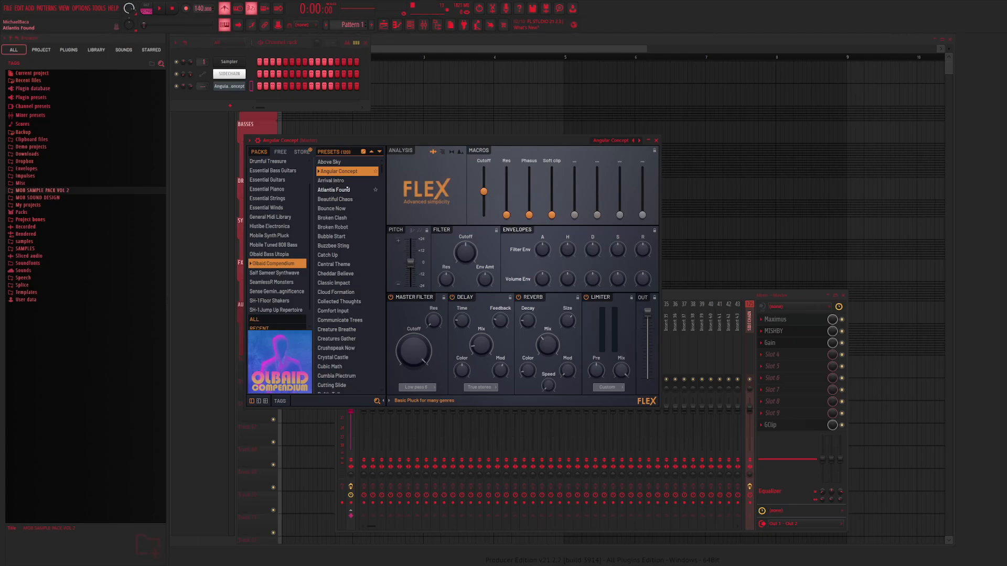
pyautogui.press('c')
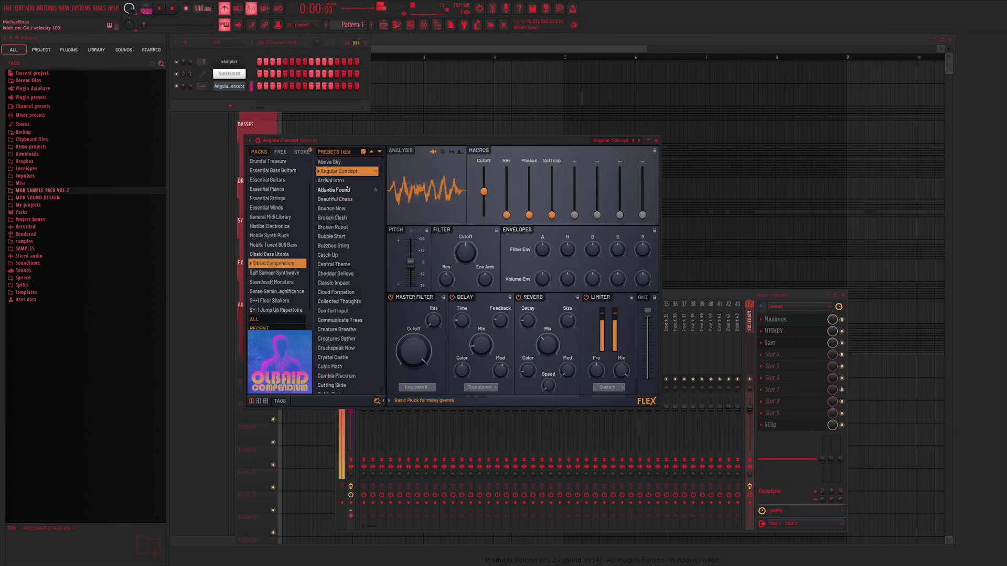
pyautogui.click(347, 190)
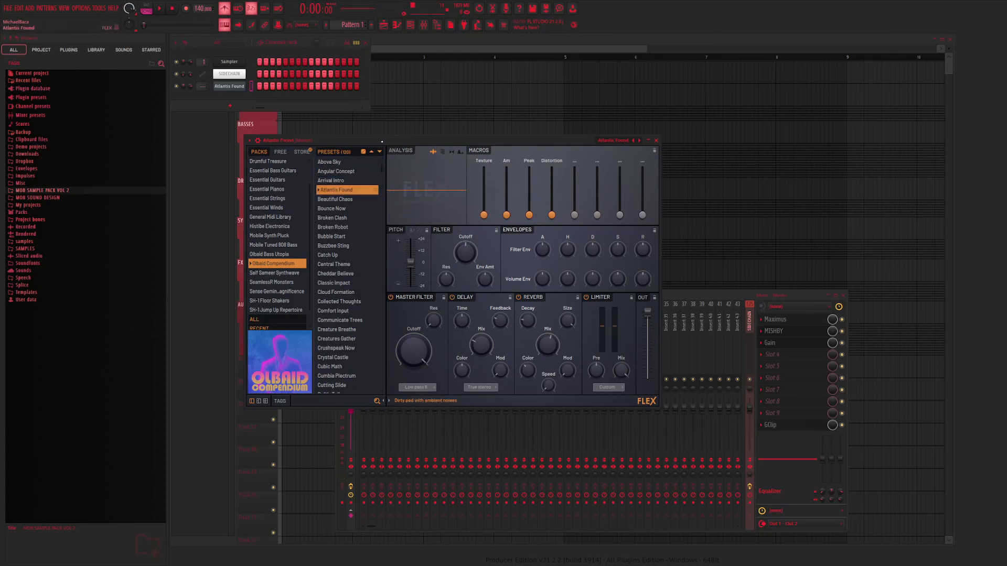
pyautogui.press('c')
# Load the Bounce Now preset in FLEX and play notes to audition it
pyautogui.click(336, 208)
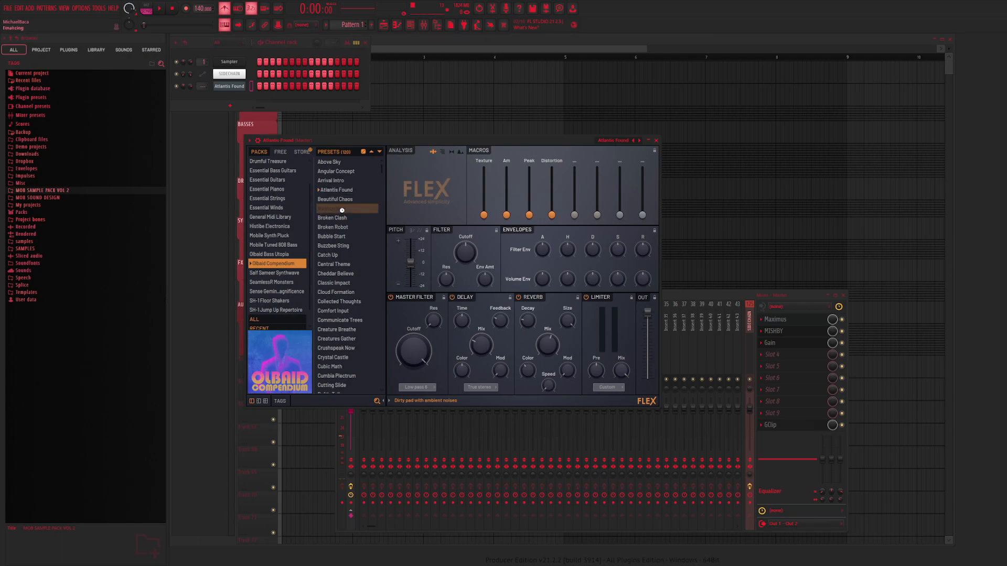
pyautogui.press('x')
pyautogui.press('r')
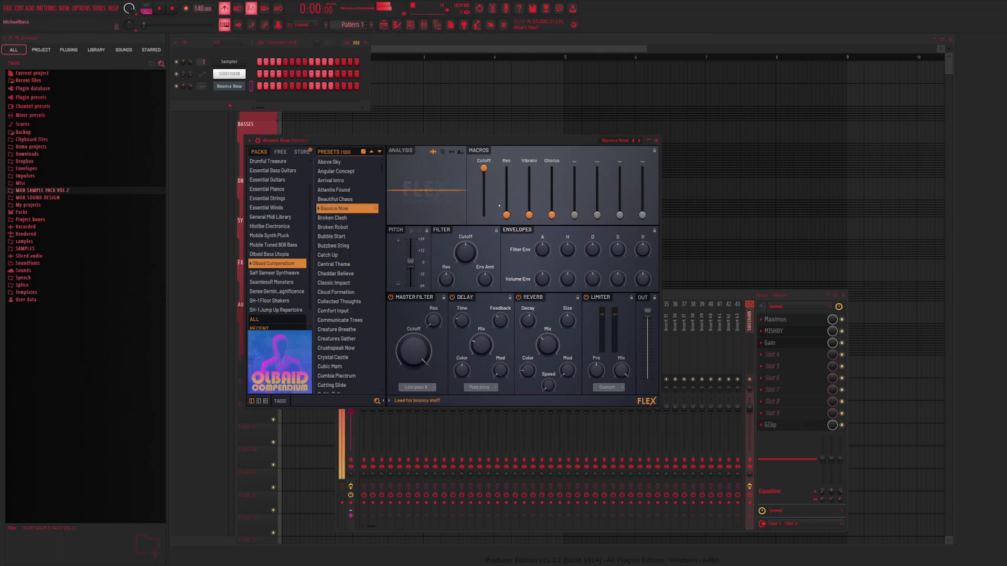
# Route the Bounce Now channel to mixer insert 1 and open Fruity parametric EQ 2 in the insert's last effect slot
pyautogui.scroll(1, 203, 86)
pyautogui.doubleClick(203, 86)
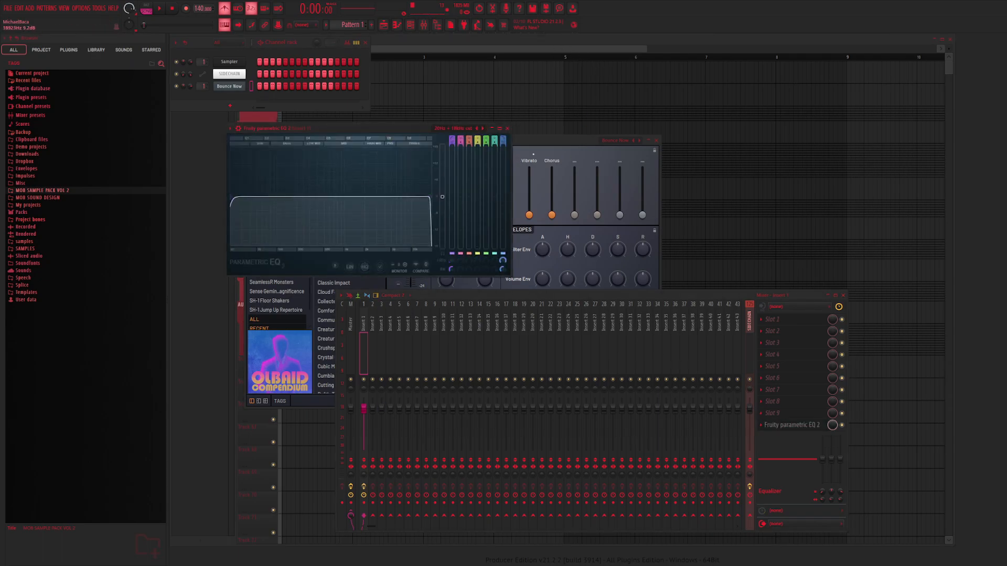
pyautogui.moveTo(423, 128); pyautogui.dragTo(421, 128)
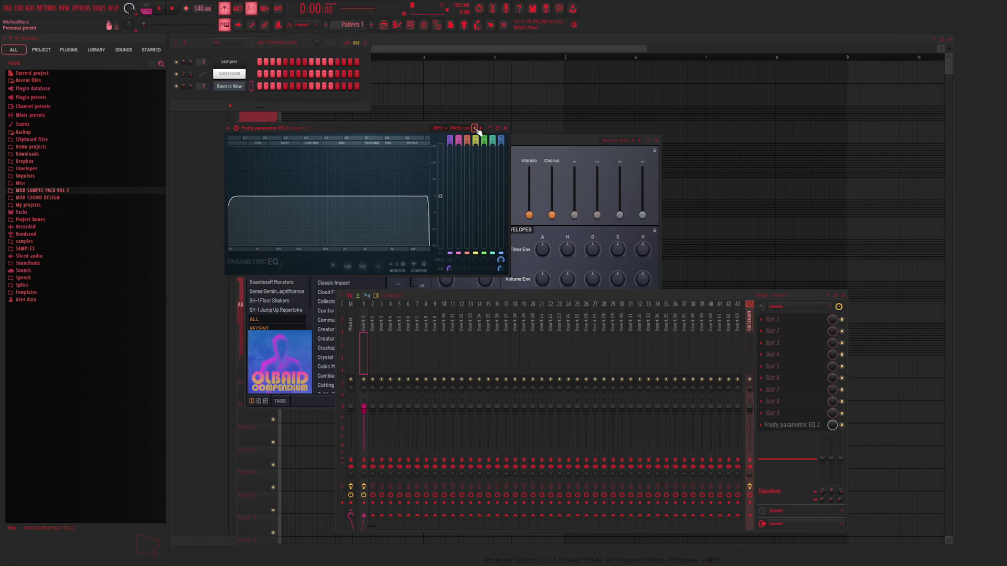
pyautogui.click(790, 427)
pyautogui.moveTo(477, 131); pyautogui.dragTo(481, 131)
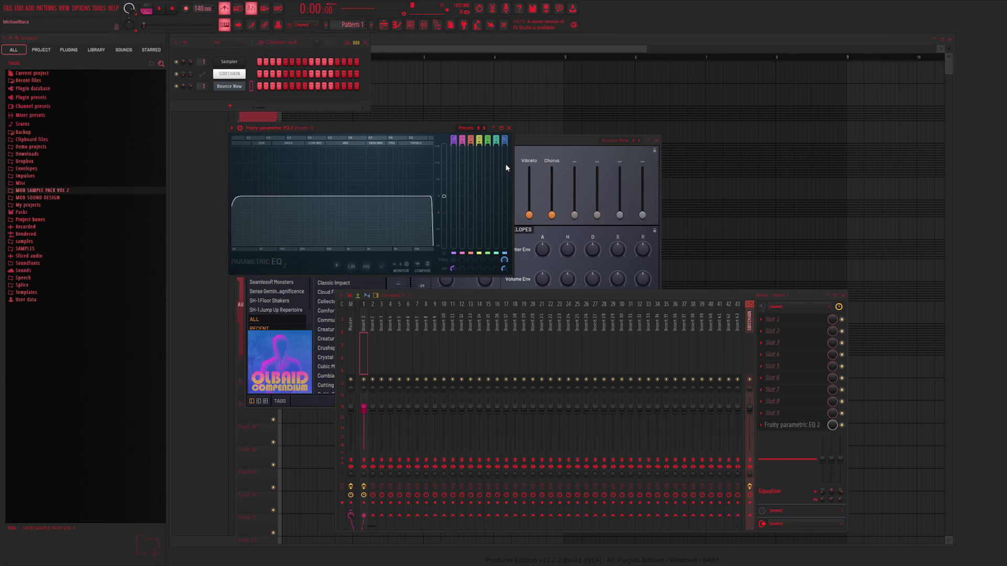
# Sweep the EQ's high-pass band upward and back down, and move its low-pass band to the upper end of the spectrum
pyautogui.moveTo(243, 204); pyautogui.dragTo(340, 200)
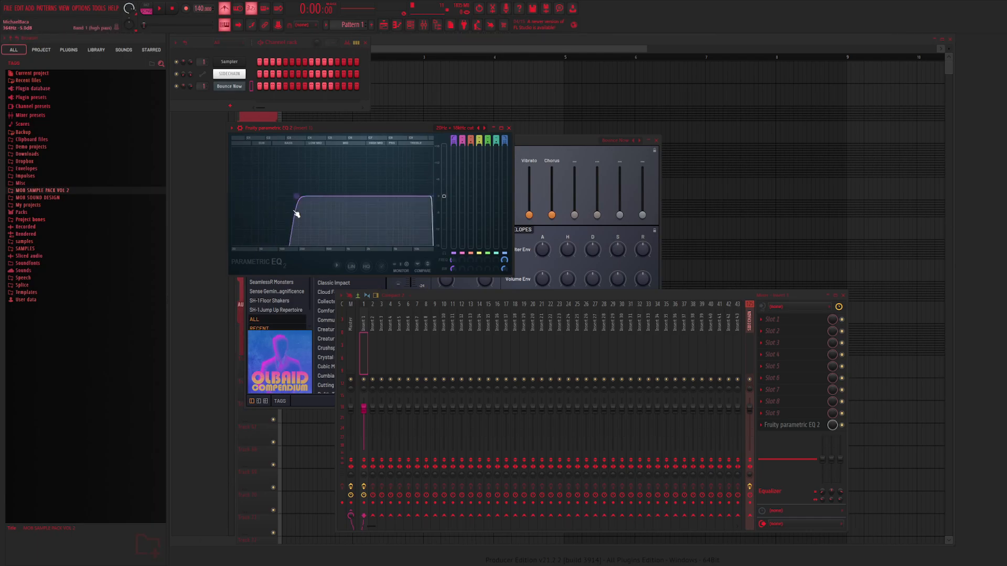
pyautogui.moveTo(295, 213); pyautogui.dragTo(265, 203)
pyautogui.moveTo(431, 204)
pyautogui.mouseDown()
pyautogui.moveTo(315, 197)
pyautogui.moveTo(434, 197)
pyautogui.mouseUp()
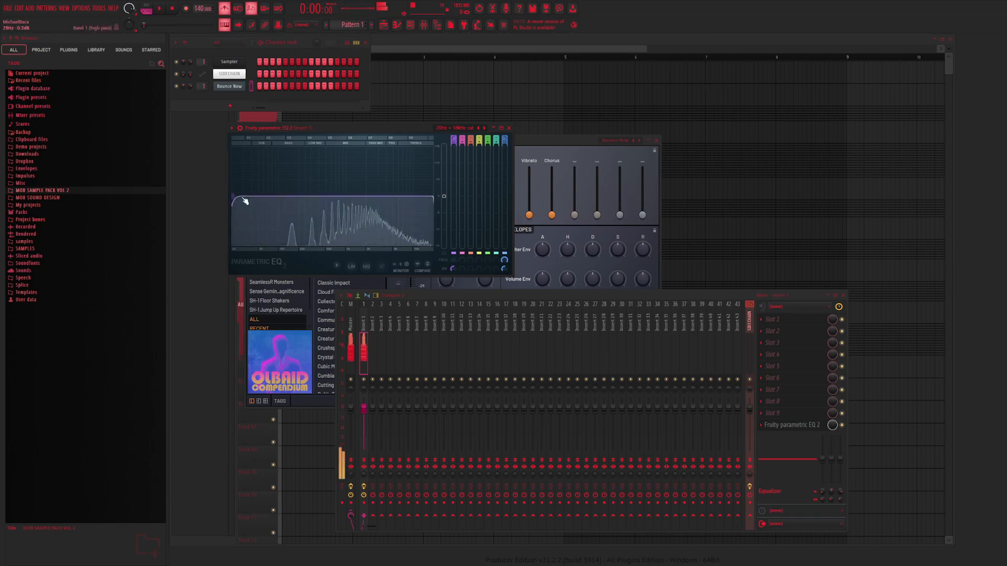
# Try a higher cutoff on the EQ's high-pass band while notes play, and return the band to the lowest frequencies
pyautogui.moveTo(241, 200); pyautogui.dragTo(301, 196)
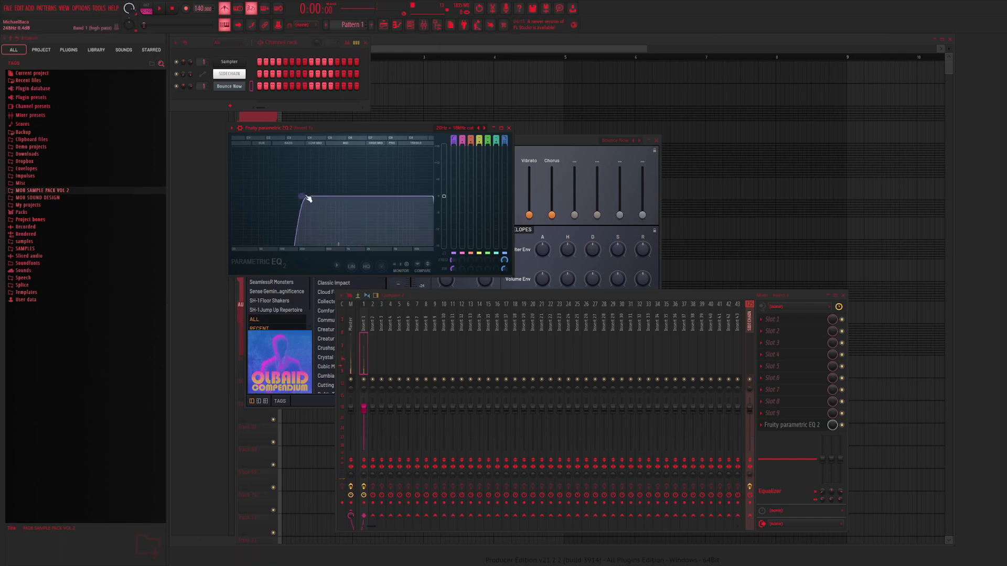
pyautogui.moveTo(301, 196); pyautogui.dragTo(293, 196)
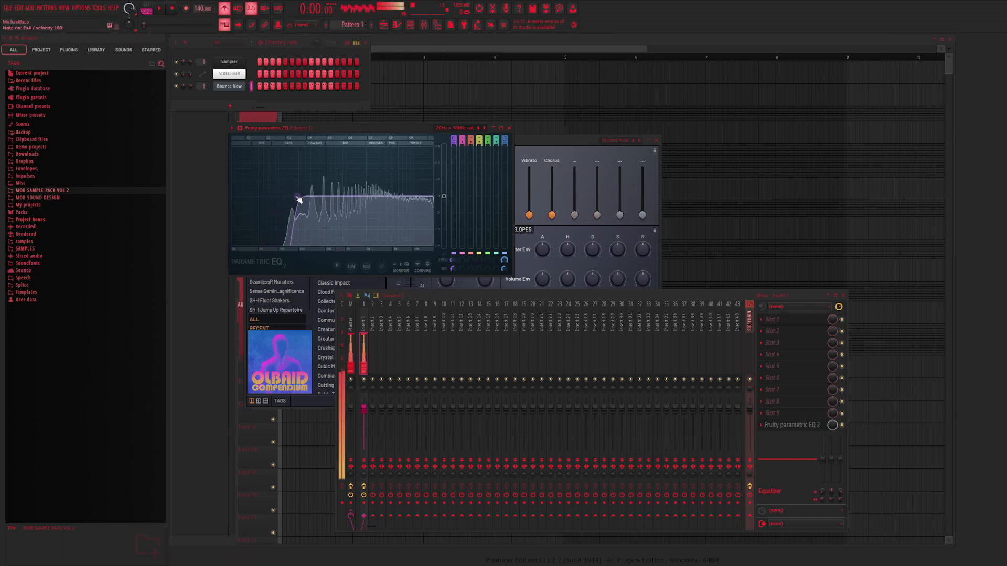
pyautogui.moveTo(293, 196); pyautogui.dragTo(232, 197)
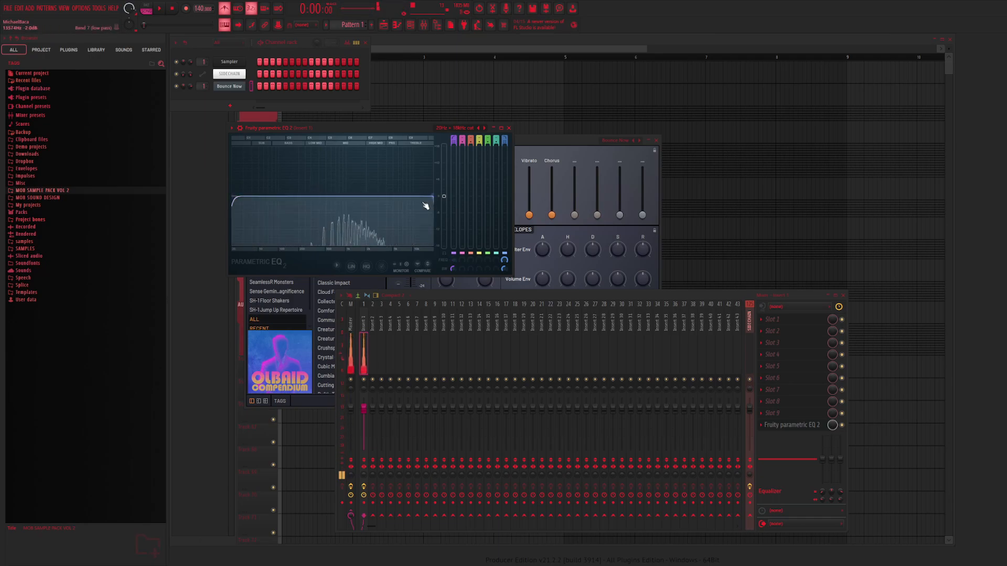
# Fine-tune the EQ's low-pass band at the upper end and raise the high-pass cutoff to remove the low frequencies
pyautogui.moveTo(434, 197)
pyautogui.mouseDown()
pyautogui.moveTo(274, 196)
pyautogui.moveTo(433, 197)
pyautogui.mouseUp()
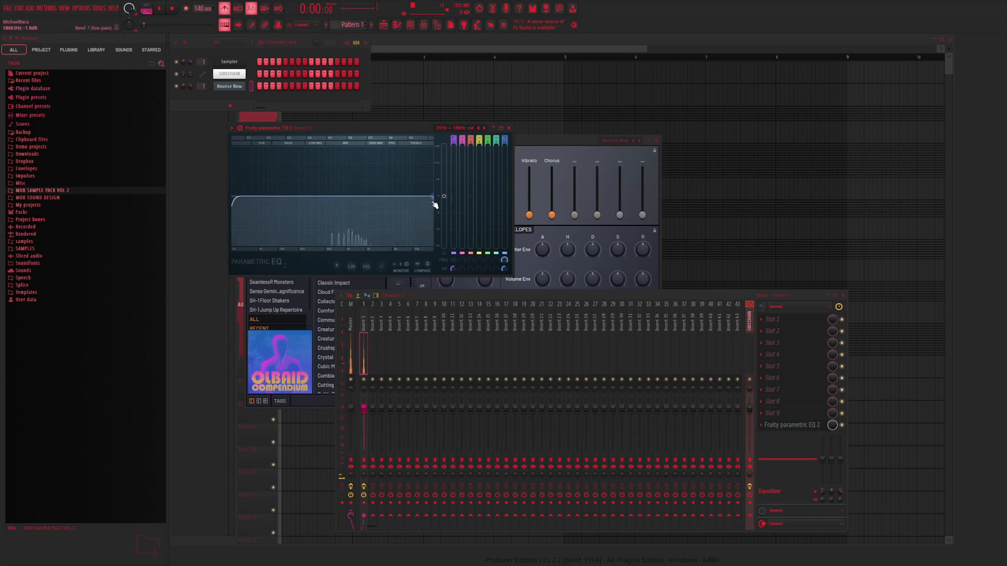
pyautogui.moveTo(434, 197)
pyautogui.mouseDown()
pyautogui.moveTo(276, 196)
pyautogui.moveTo(434, 197)
pyautogui.mouseUp()
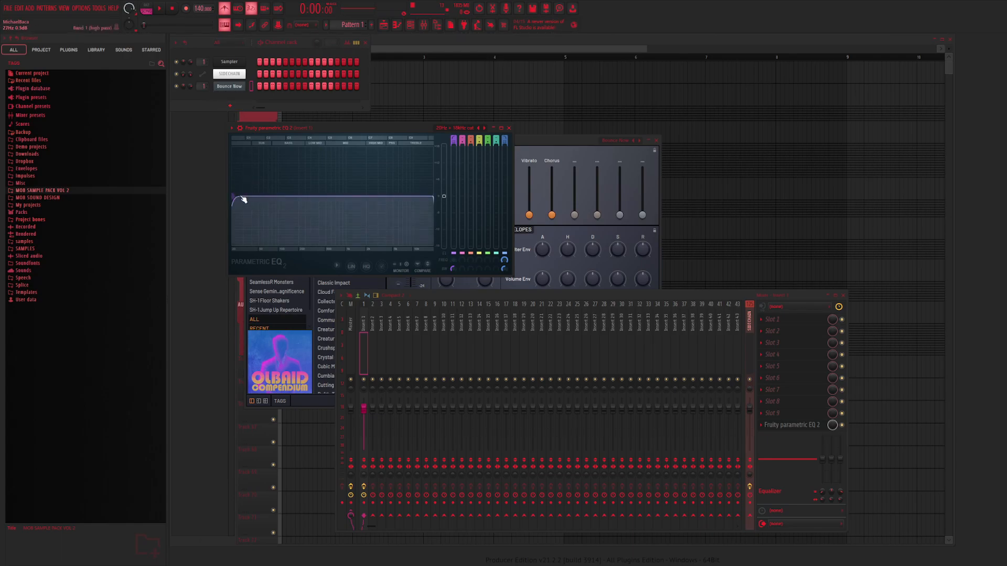
pyautogui.moveTo(233, 197); pyautogui.dragTo(283, 196)
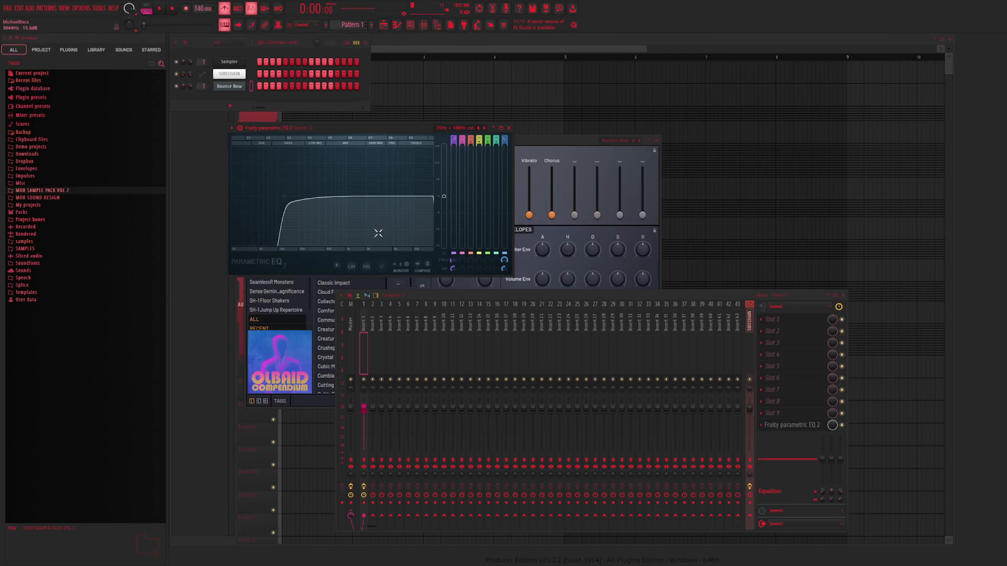
# Bring FLEX back into view and switch off its built-in reverb and delay
pyautogui.click(537, 144)
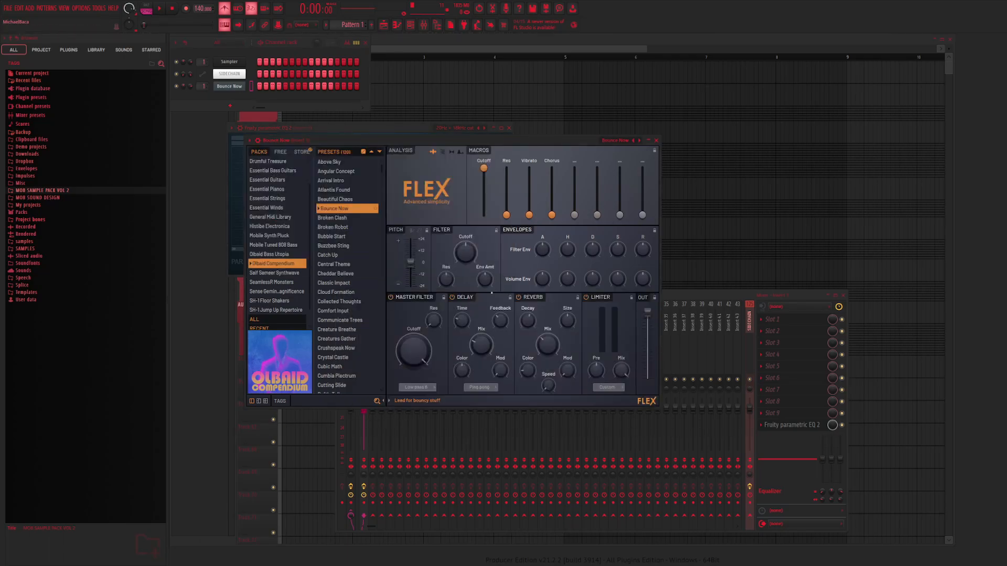
pyautogui.click(518, 297)
pyautogui.click(452, 298)
# Add Fruity Reeverb 2 to slot 3 of mixer insert 1, raise its wet level and adjust its filtering
pyautogui.click(769, 344)
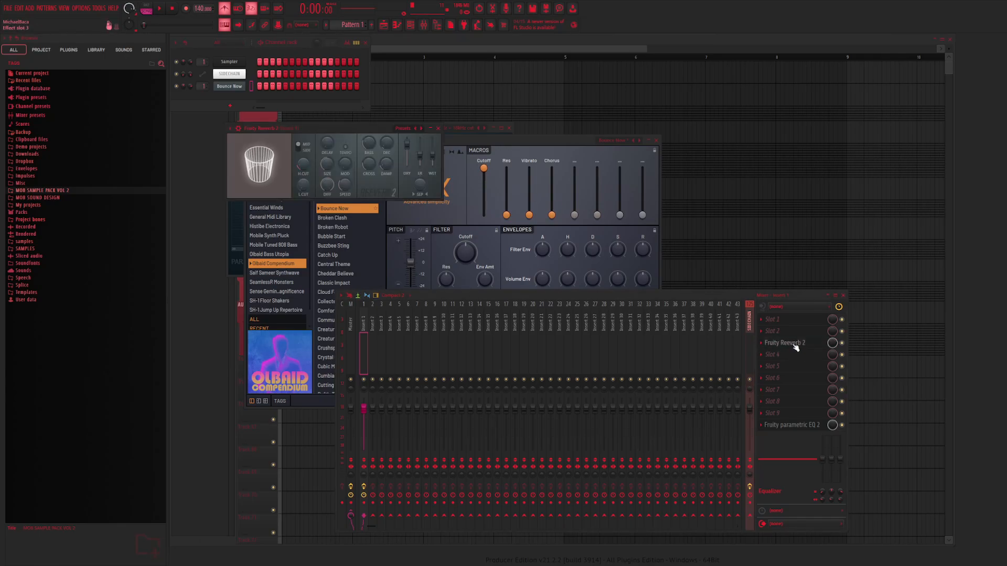
pyautogui.moveTo(432, 156); pyautogui.dragTo(433, 149)
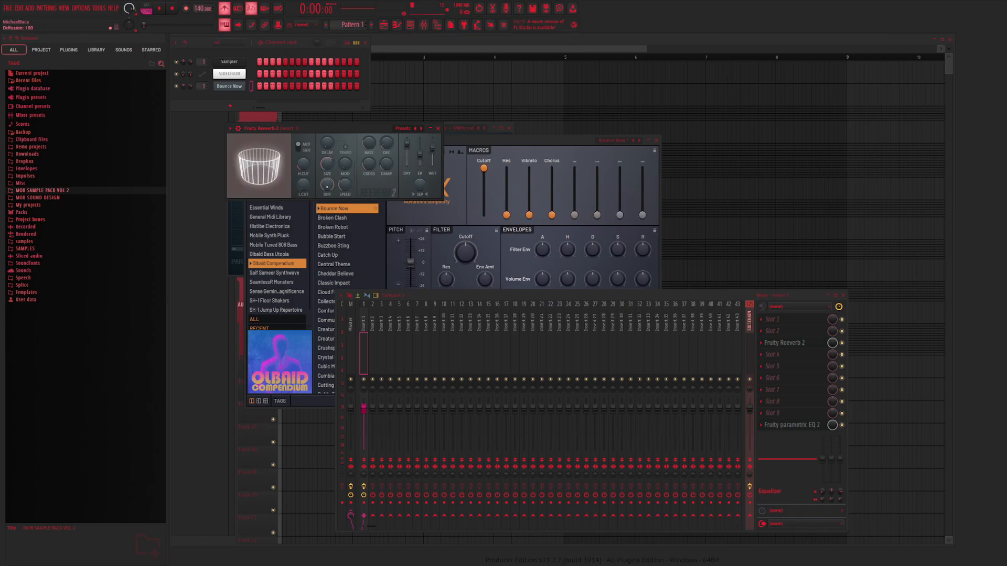
pyautogui.moveTo(310, 179); pyautogui.dragTo(310, 157)
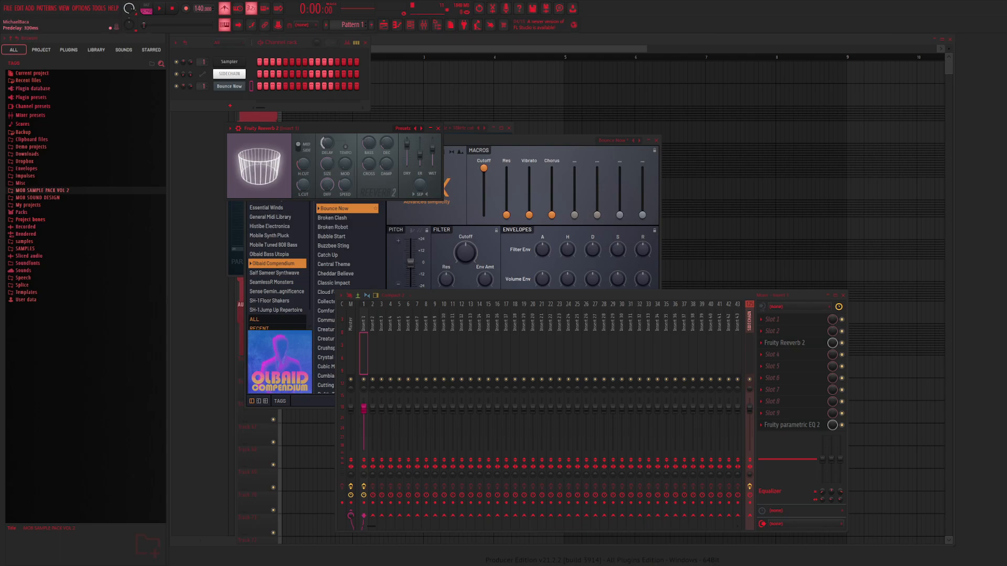
# Try a predelay of 510 ms in Fruity Reeverb 2, playing notes to compare the sound
pyautogui.press('s')
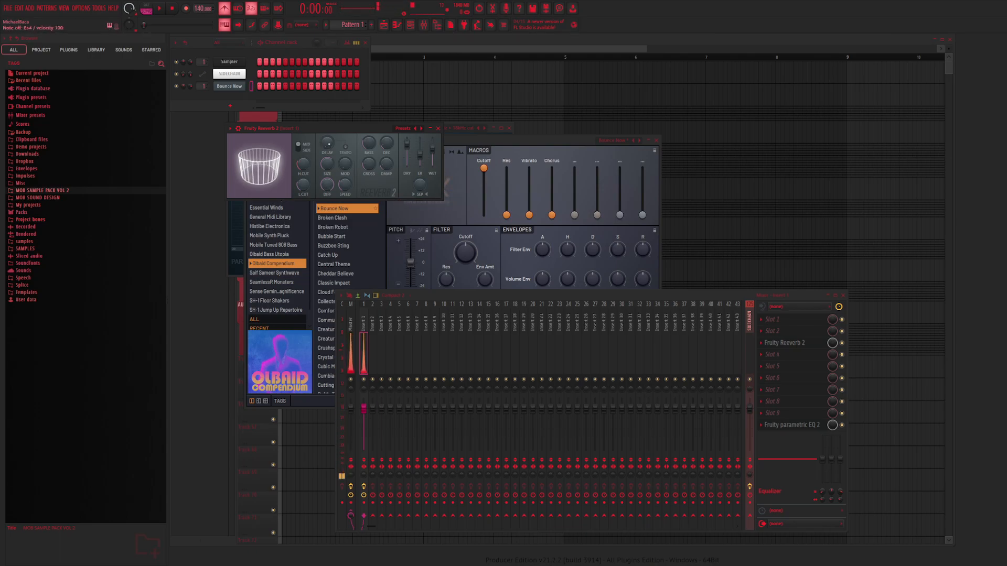
pyautogui.moveTo(327, 143); pyautogui.dragTo(327, 122)
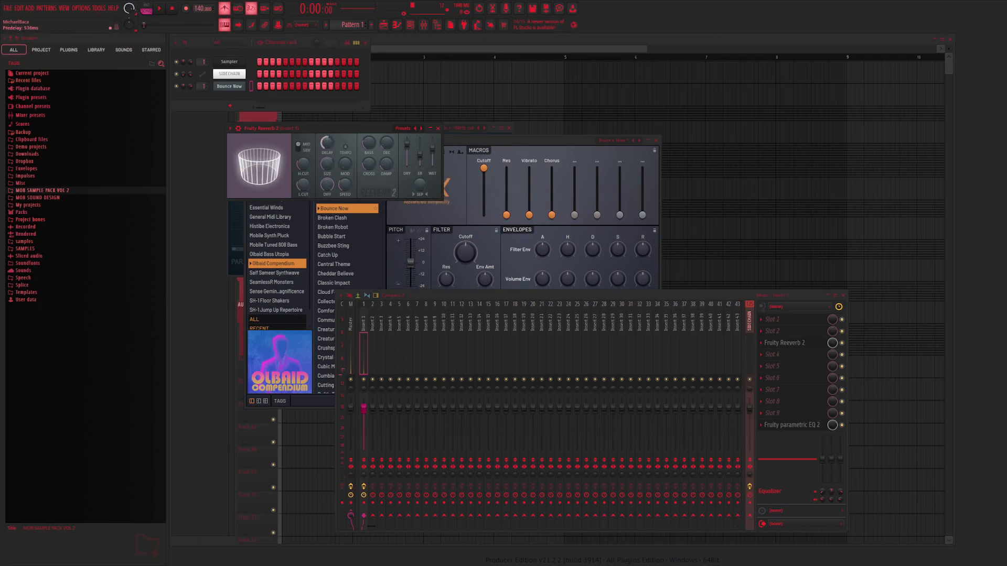
pyautogui.press('s')
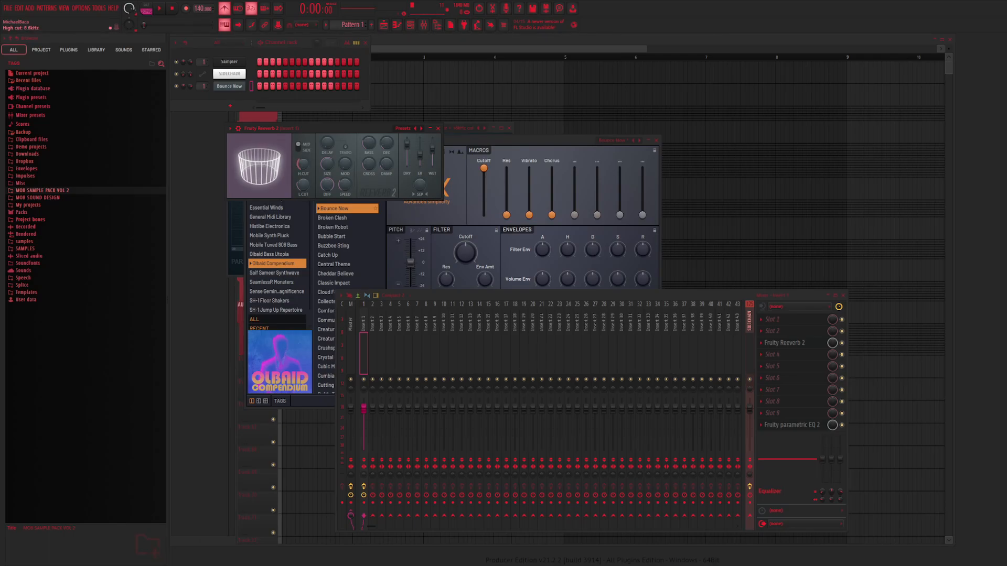
# Adjust the high cut and low cut of Fruity Reeverb 2 and play notes to hear the reverb
pyautogui.moveTo(303, 164)
pyautogui.mouseDown()
pyautogui.moveTo(303, 138)
pyautogui.moveTo(303, 164)
pyautogui.mouseUp()
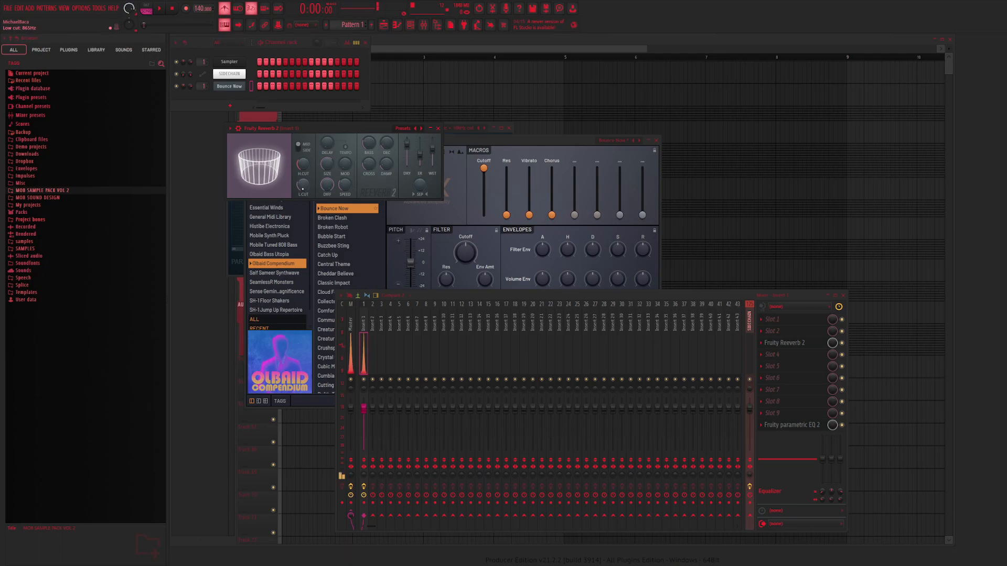
pyautogui.moveTo(303, 185); pyautogui.dragTo(303, 196)
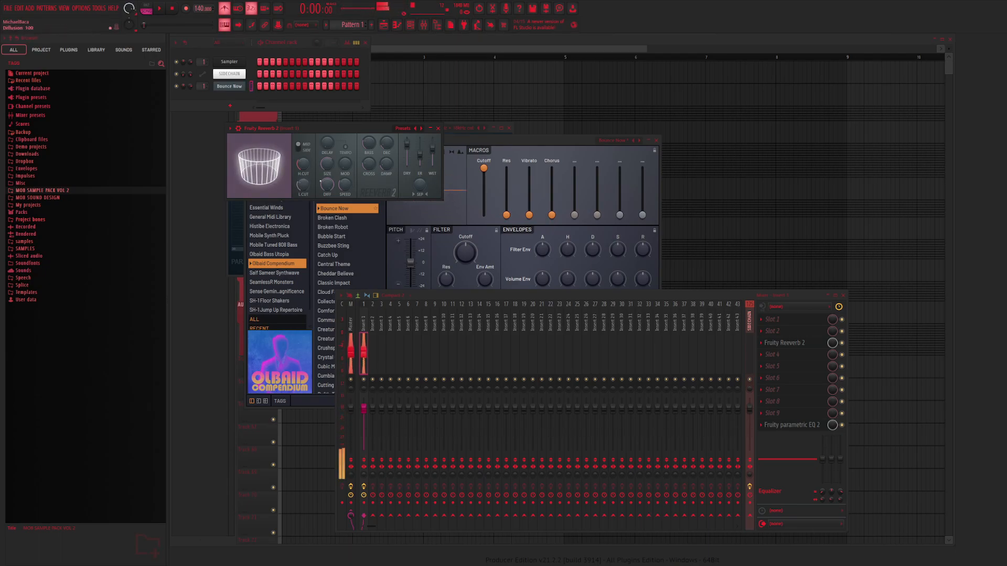
pyautogui.moveTo(303, 184); pyautogui.dragTo(303, 177)
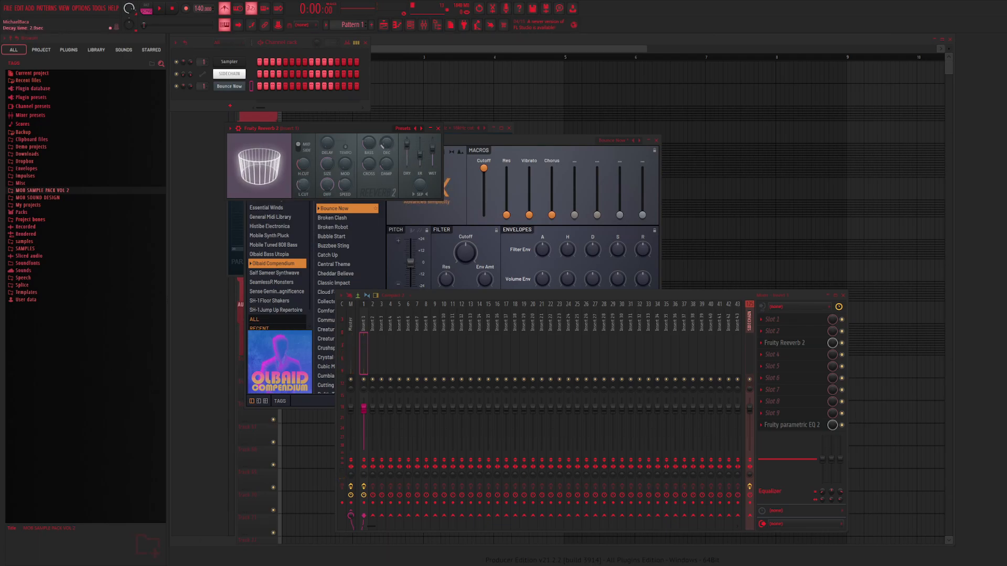
pyautogui.press('d')
pyautogui.press('d')
pyautogui.press('d')
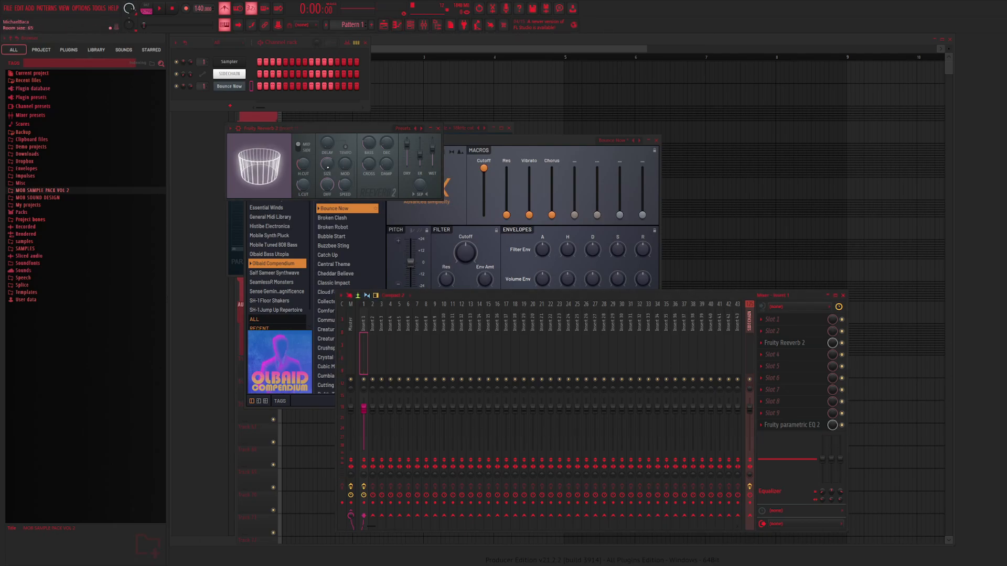
# Lower the room size of Fruity Reeverb 2 to 41 and play a note to hear it
pyautogui.moveTo(327, 164); pyautogui.dragTo(327, 179)
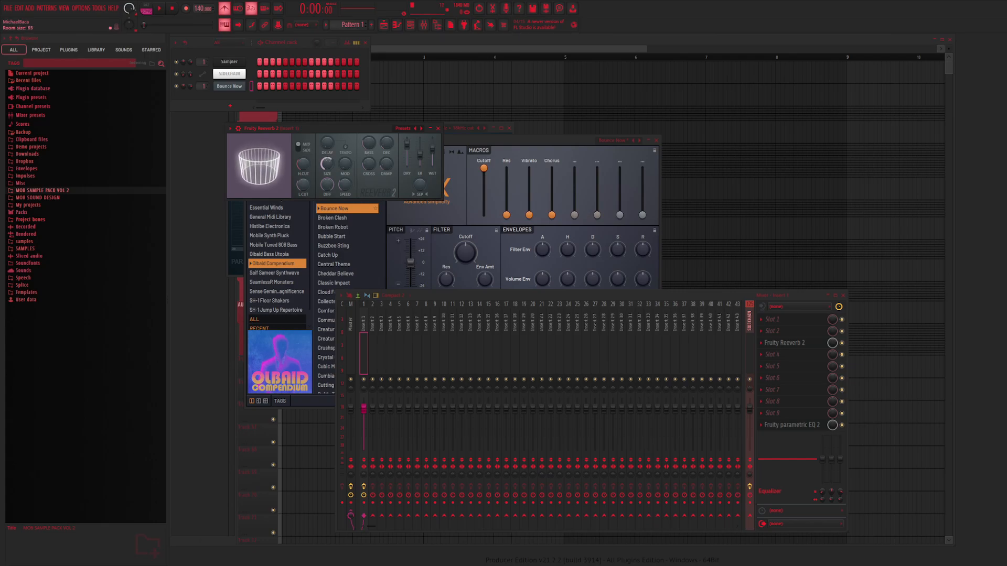
pyautogui.moveTo(327, 164); pyautogui.dragTo(327, 168)
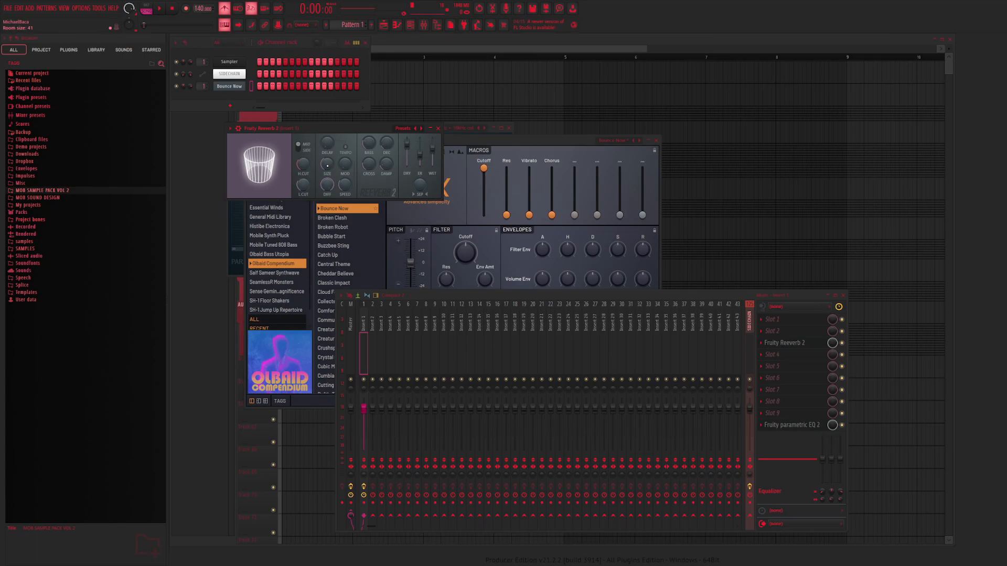
pyautogui.press('e')
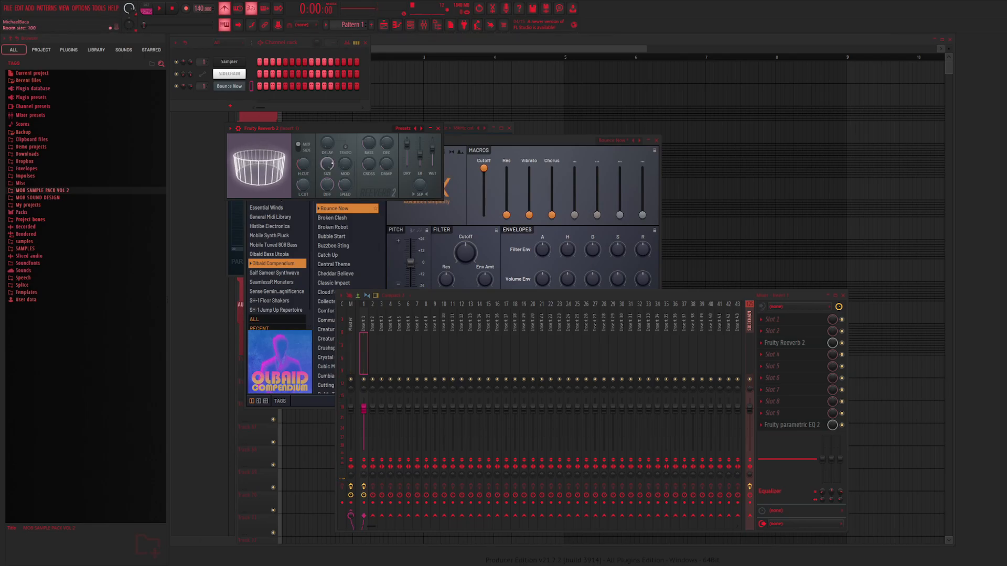
# Adjust the room size in Fruity Reeverb 2 and set its modulation depth to 0%, playing notes to hear the reverb
pyautogui.press('e')
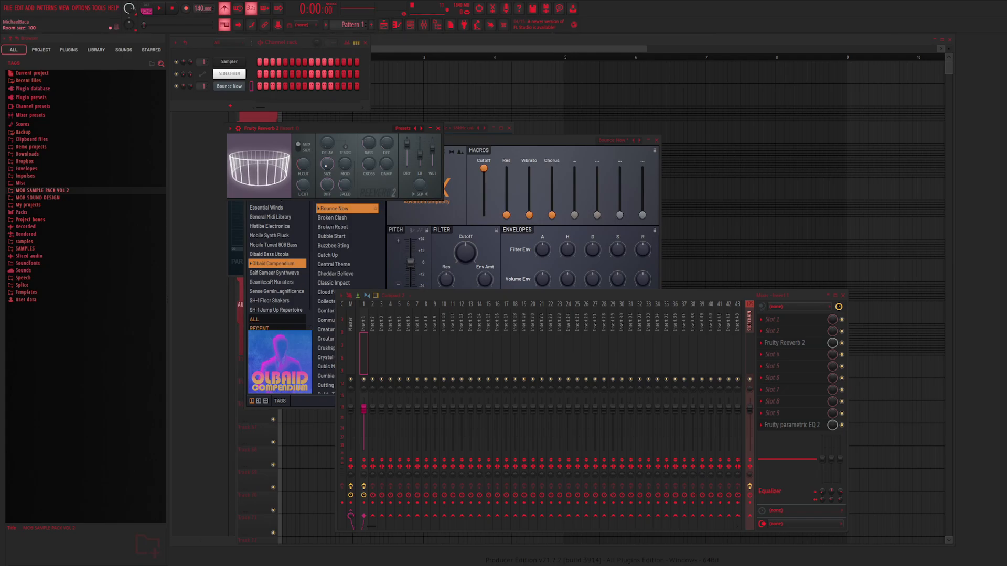
pyautogui.moveTo(336, 169)
pyautogui.mouseDown()
pyautogui.moveTo(339, 159)
pyautogui.moveTo(328, 181)
pyautogui.mouseUp()
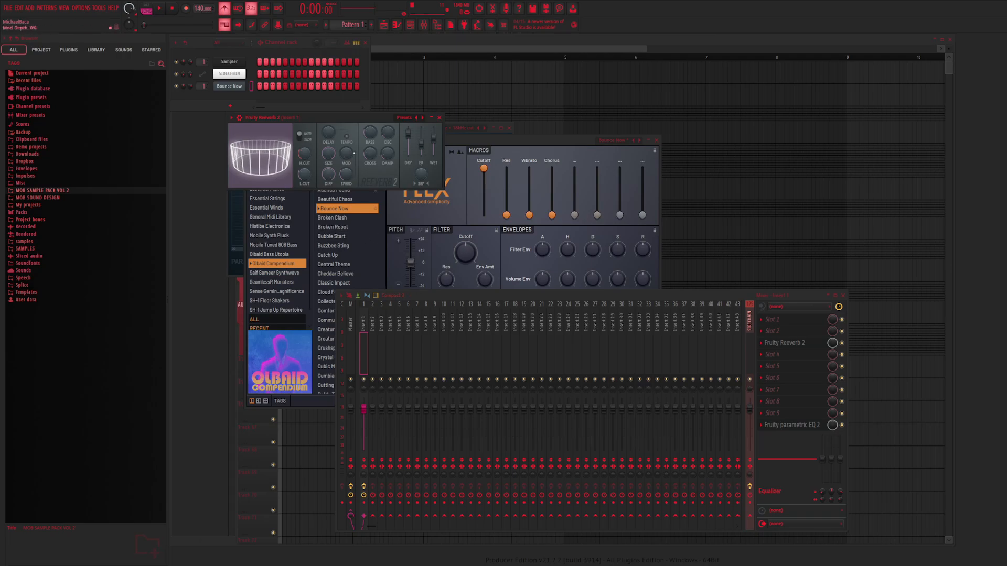
pyautogui.press('c')
pyautogui.press('c')
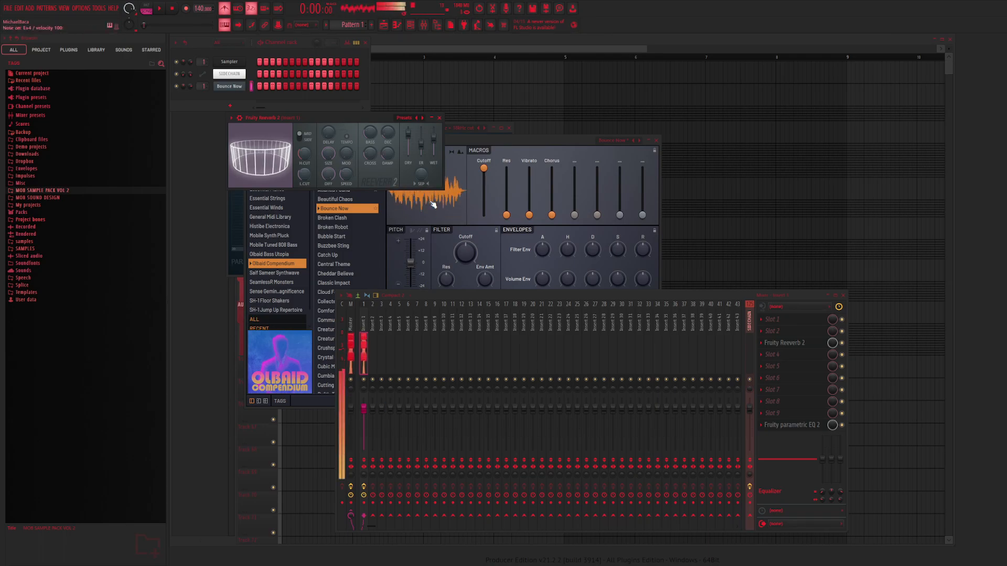
# Add OTT to slot 2 of mixer insert 1, ahead of Fruity Reeverb 2, and set its depth to 63 %
pyautogui.moveTo(782, 346); pyautogui.dragTo(782, 366)
pyautogui.click(445, 270)
pyautogui.moveTo(213, 154)
pyautogui.mouseDown()
pyautogui.moveTo(215, 177)
pyautogui.moveTo(215, 161)
pyautogui.mouseUp()
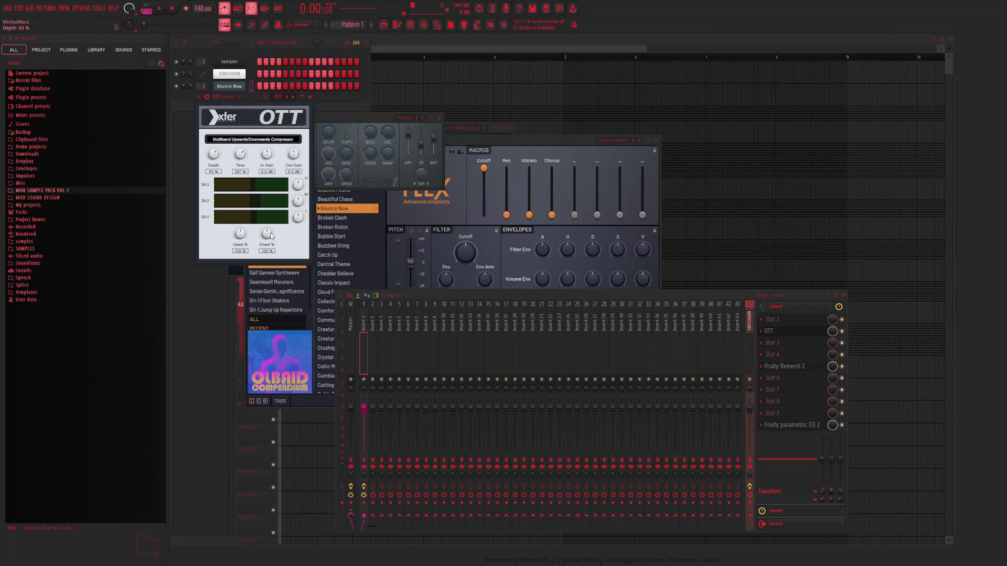
# Try different depth and downward compression amounts in OTT, ending at 100 % for both, and play notes to compare
pyautogui.moveTo(270, 235); pyautogui.dragTo(262, 245)
pyautogui.moveTo(220, 157); pyautogui.dragTo(216, 164)
pyautogui.press('c')
pyautogui.press('c')
pyautogui.moveTo(209, 157); pyautogui.dragTo(244, 172)
pyautogui.moveTo(266, 236); pyautogui.dragTo(272, 224)
pyautogui.press('c')
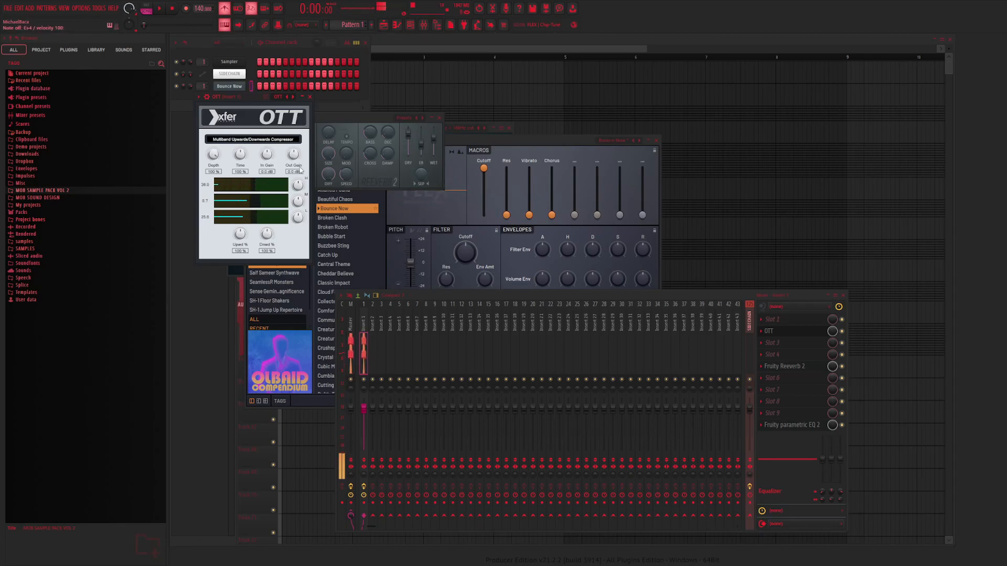
# Set OTT's depth to 65 % after comparing a lower depth with a played note
pyautogui.moveTo(213, 154); pyautogui.dragTo(219, 209)
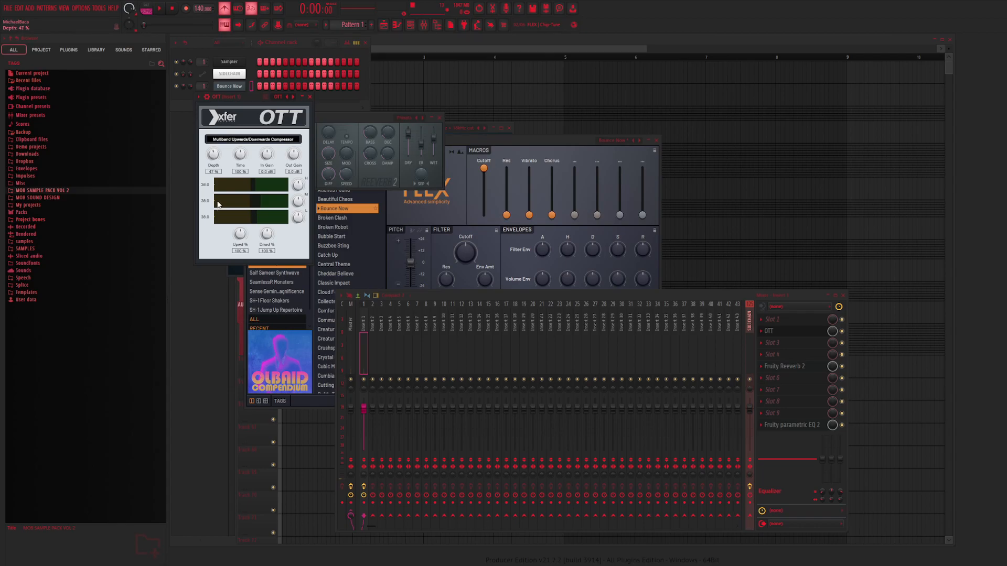
pyautogui.press('c')
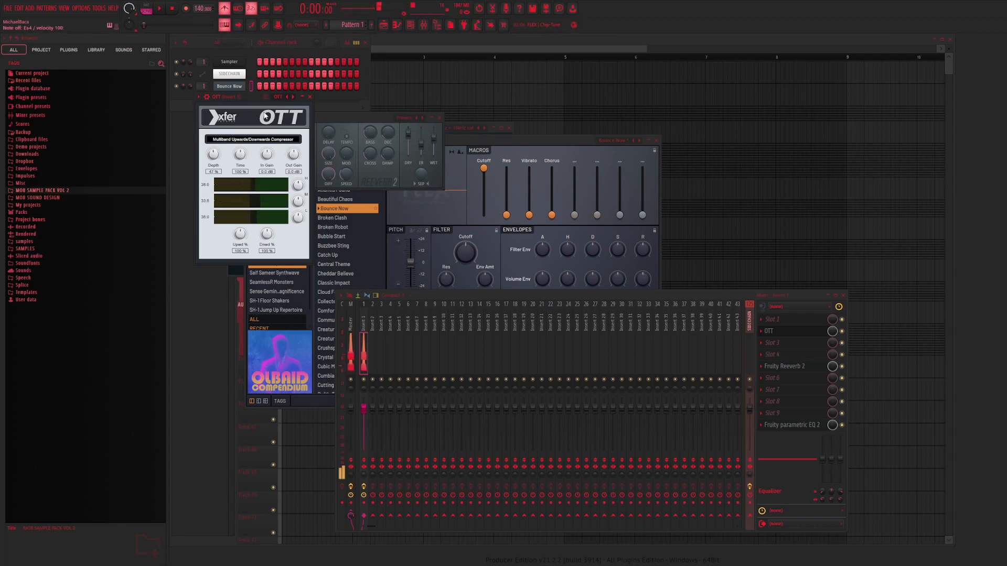
pyautogui.moveTo(216, 161); pyautogui.dragTo(221, 151)
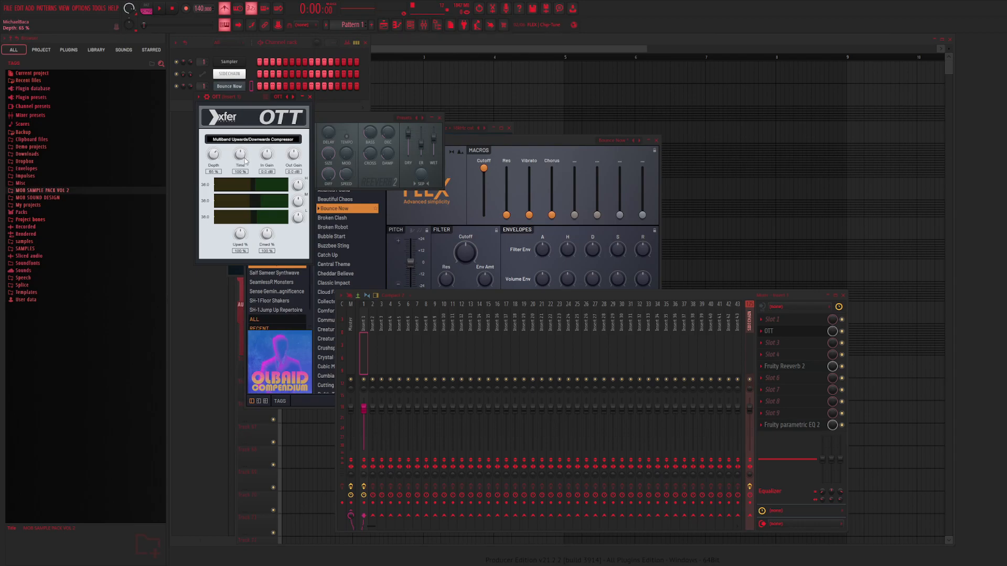
# Raise OTT's time well above 100 % and reduce its downward compression, playing notes to hear the change
pyautogui.scroll(5, 245, 157)
pyautogui.moveTo(245, 157); pyautogui.dragTo(249, 139)
pyautogui.press('c')
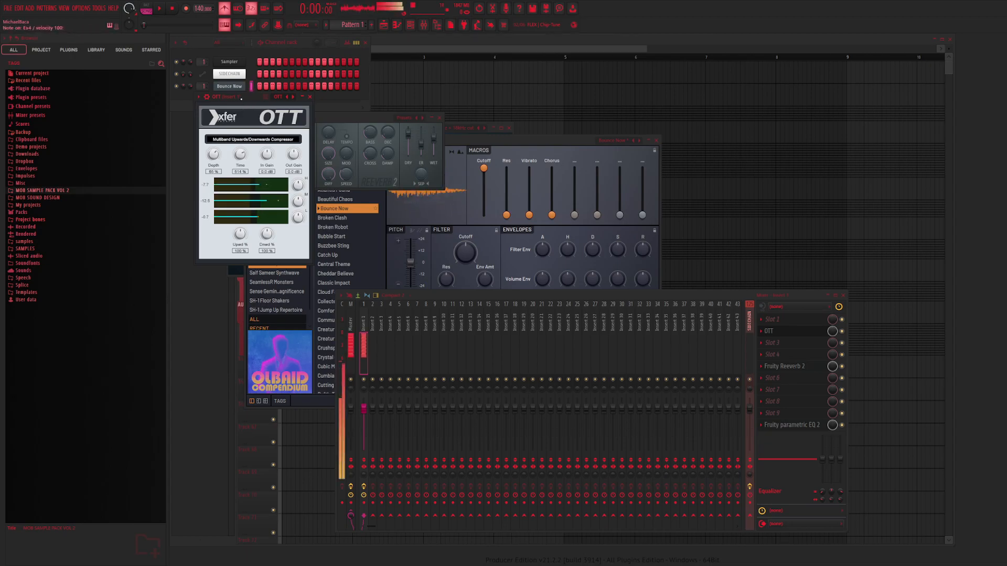
pyautogui.moveTo(266, 234); pyautogui.dragTo(277, 229)
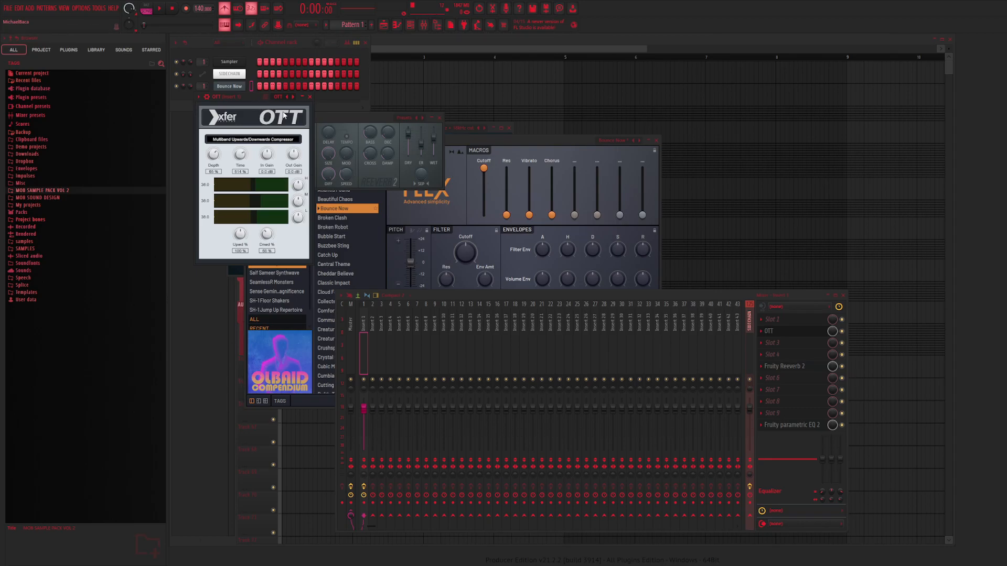
pyautogui.press('d')
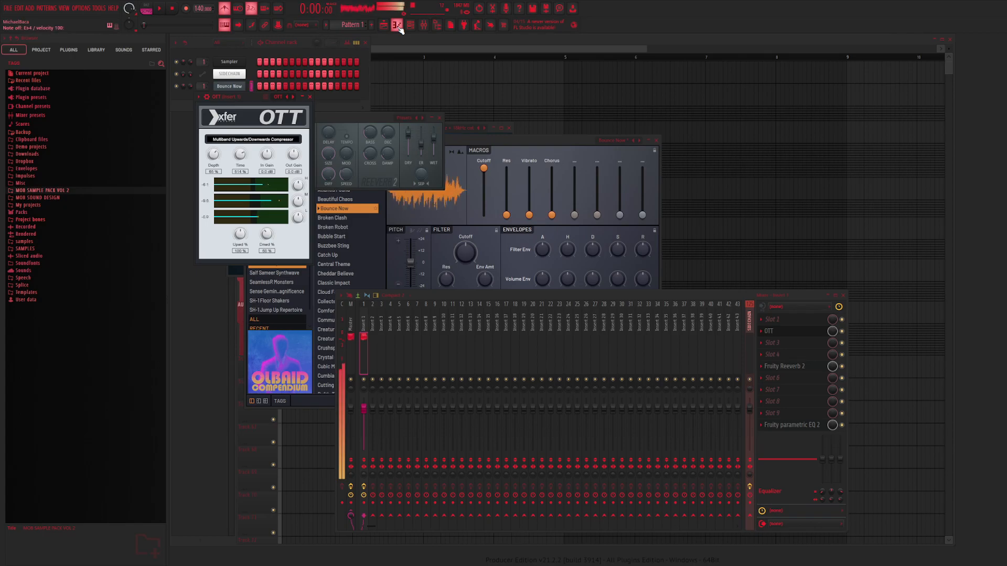
# Reposition the mixer higher in the workspace, open the piano roll for the Bounce Now channel and audition E♭5
pyautogui.click(398, 25)
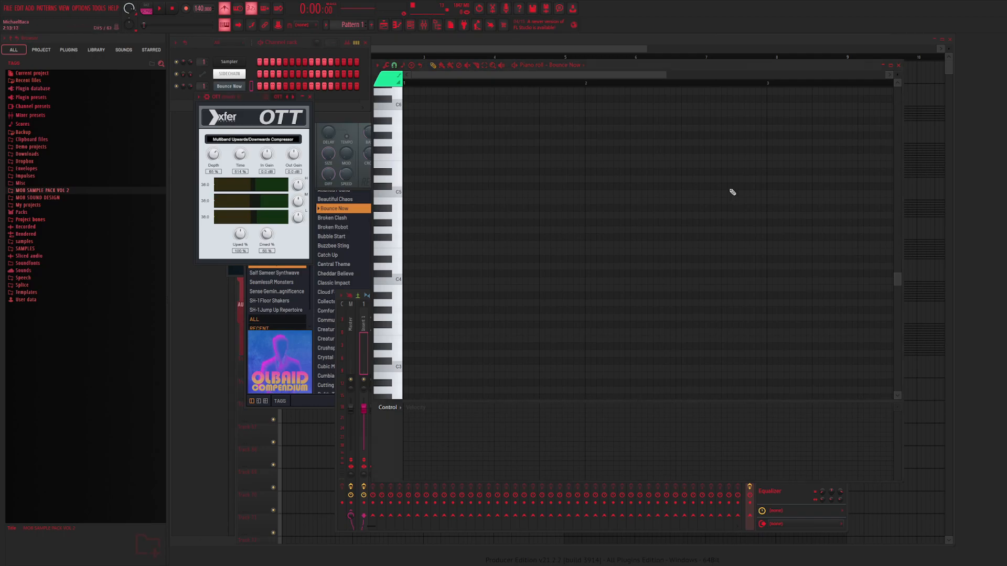
pyautogui.click(899, 65)
pyautogui.moveTo(743, 300); pyautogui.dragTo(741, 213)
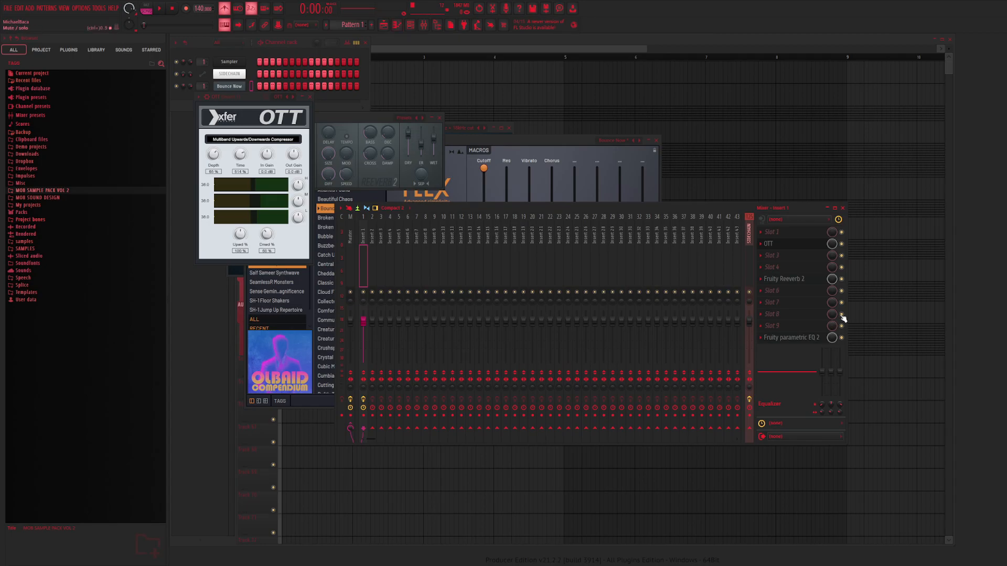
pyautogui.click(397, 25)
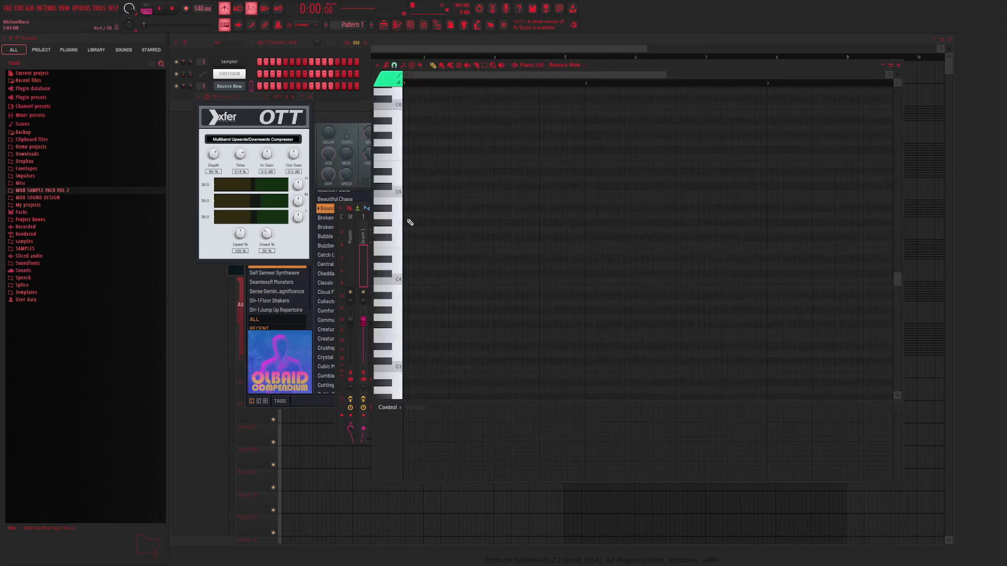
pyautogui.click(385, 174)
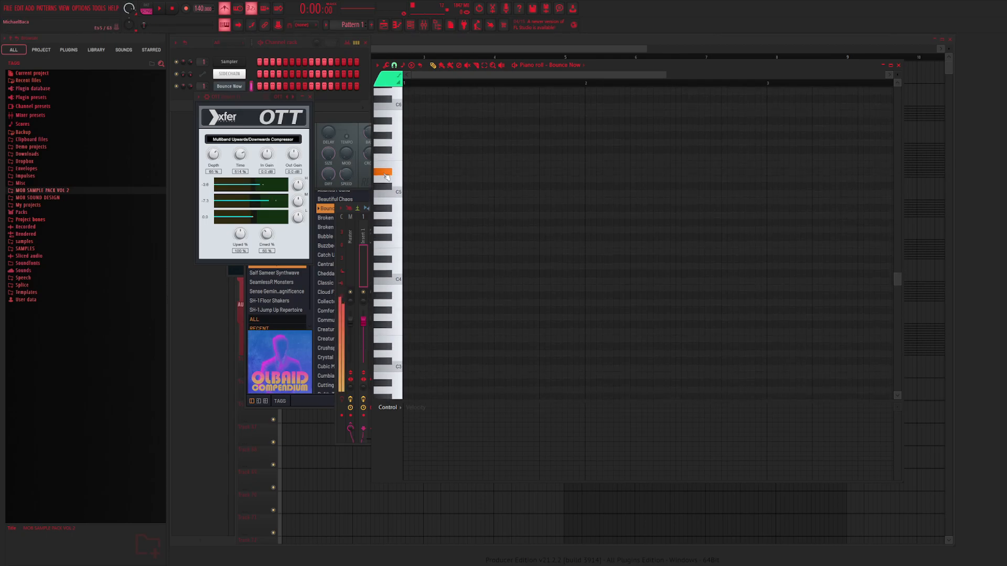
# Place an E♭5 note at the start of the Bounce Now pattern and try different lengths for it
pyautogui.click(408, 172)
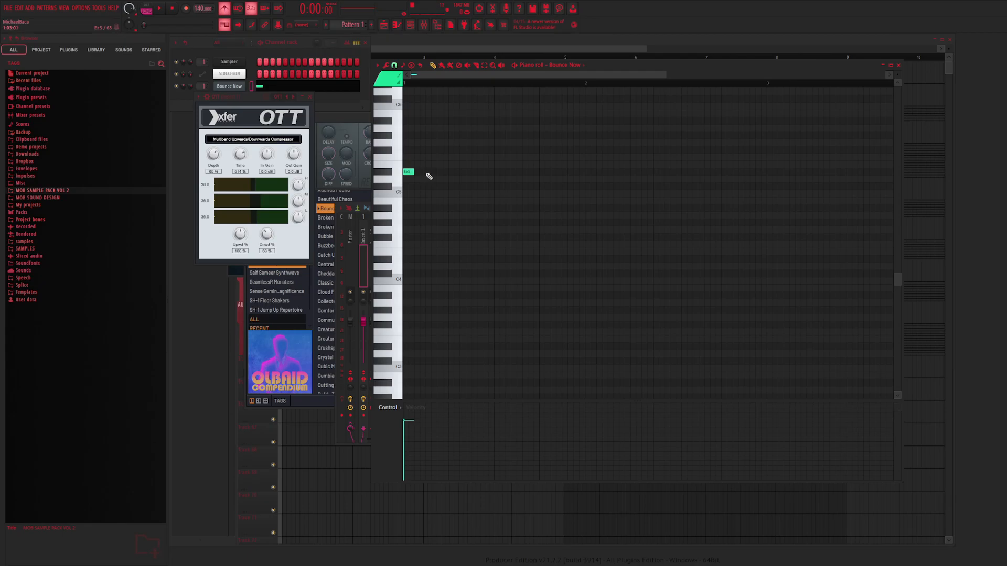
pyautogui.moveTo(412, 174); pyautogui.dragTo(419, 175)
pyautogui.moveTo(411, 172); pyautogui.dragTo(413, 171)
pyautogui.moveTo(420, 172); pyautogui.dragTo(449, 173)
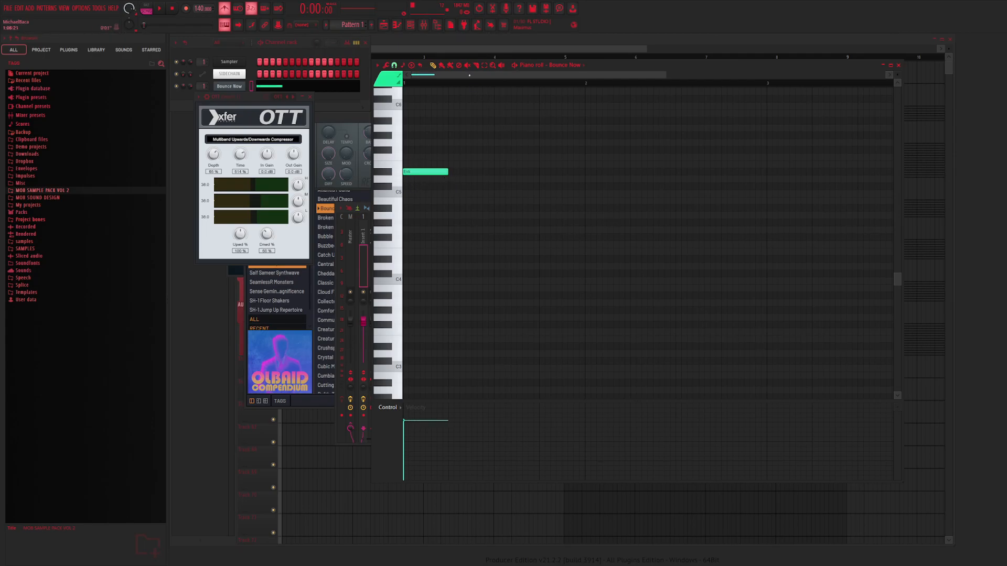
pyautogui.moveTo(448, 173); pyautogui.dragTo(426, 179)
pyautogui.click(411, 173)
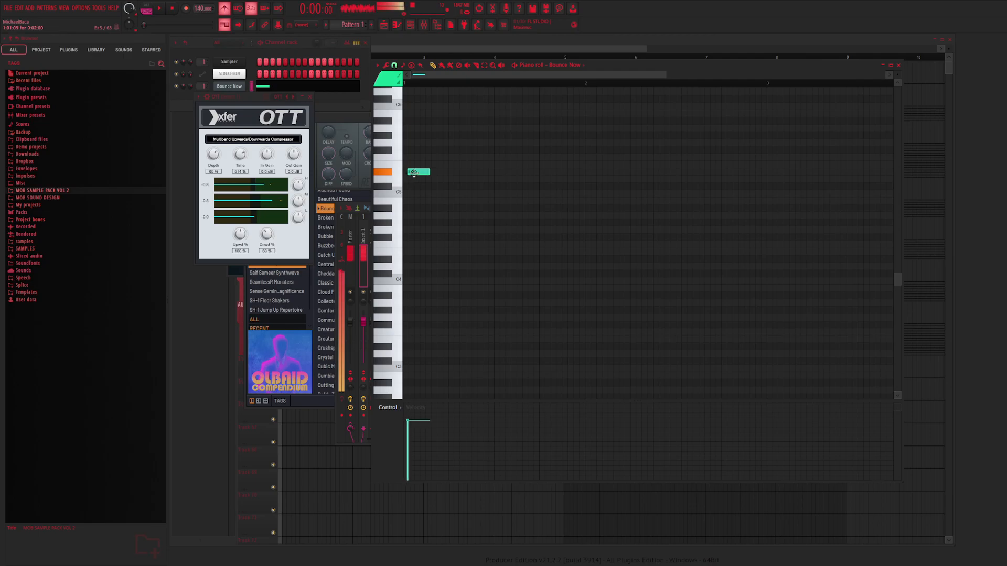
pyautogui.click(419, 173)
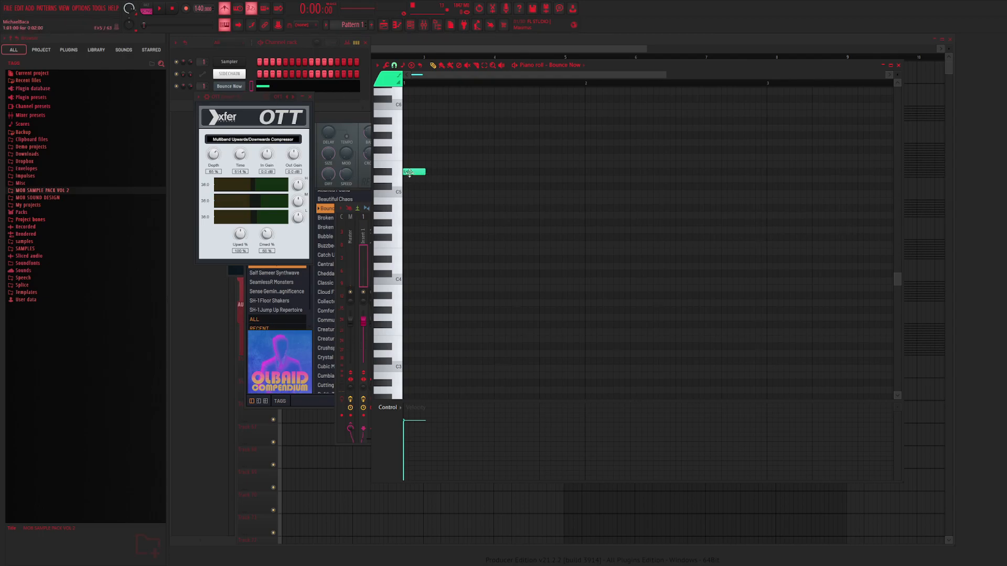
# Shorten the E♭5 note to about half a step and add a second equally short E♭5 one step after it
pyautogui.moveTo(410, 174); pyautogui.dragTo(437, 183)
pyautogui.moveTo(425, 173); pyautogui.dragTo(414, 173)
pyautogui.click(420, 172)
pyautogui.moveTo(425, 172); pyautogui.dragTo(411, 172)
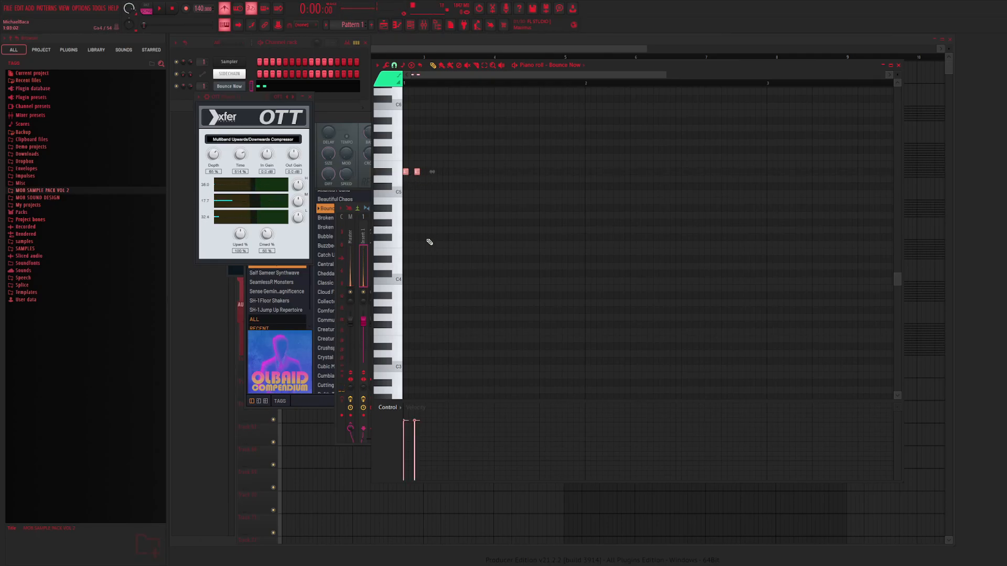
# Add two longer E♭4 notes, each about one and a half steps, after the short E♭5 notes and remove stray notes
pyautogui.click(430, 260)
pyautogui.moveTo(403, 160); pyautogui.dragTo(452, 259)
pyautogui.hotkey('ctrl', 'b')
pyautogui.rightClick(456, 171)
pyautogui.rightClick(445, 171)
pyautogui.click(477, 266)
pyautogui.rightClick(480, 266)
# Duplicate the four-note phrase directly after itself and play the result in pattern mode
pyautogui.hotkey('ctrl', 'a')
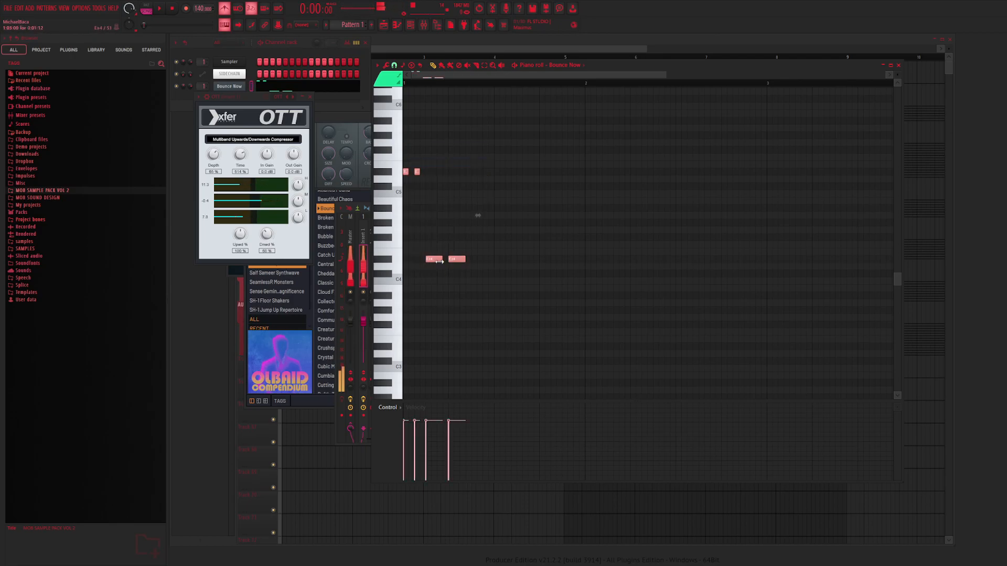
pyautogui.click(369, 325)
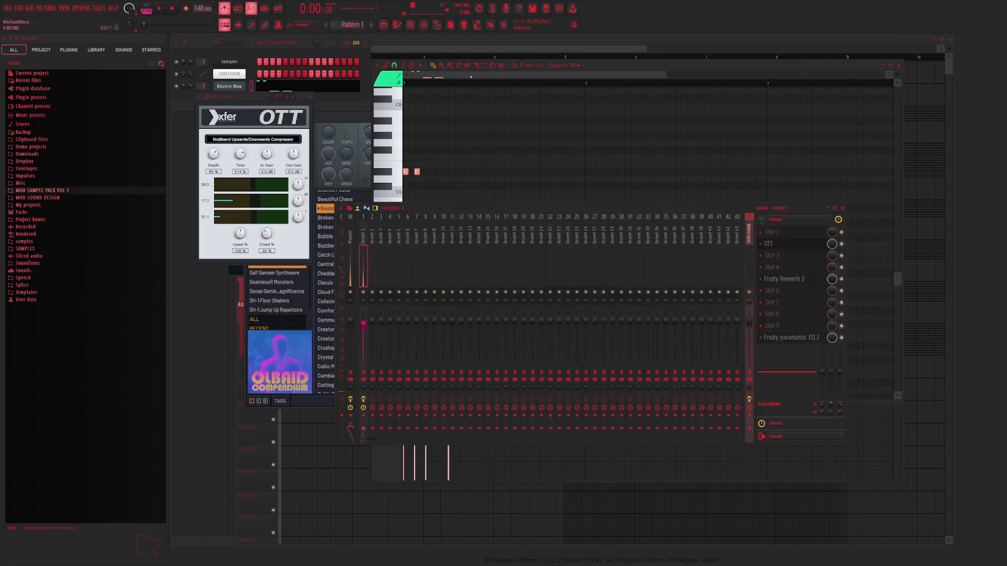
pyautogui.click(448, 198)
pyautogui.hotkey('ctrl', 'b')
pyautogui.moveTo(510, 260); pyautogui.dragTo(498, 260)
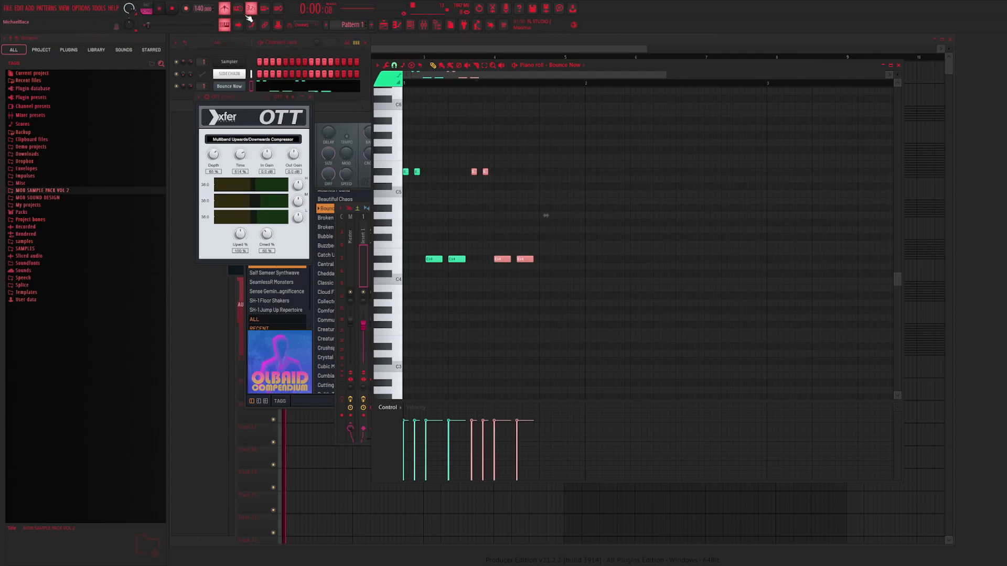
pyautogui.press('space')
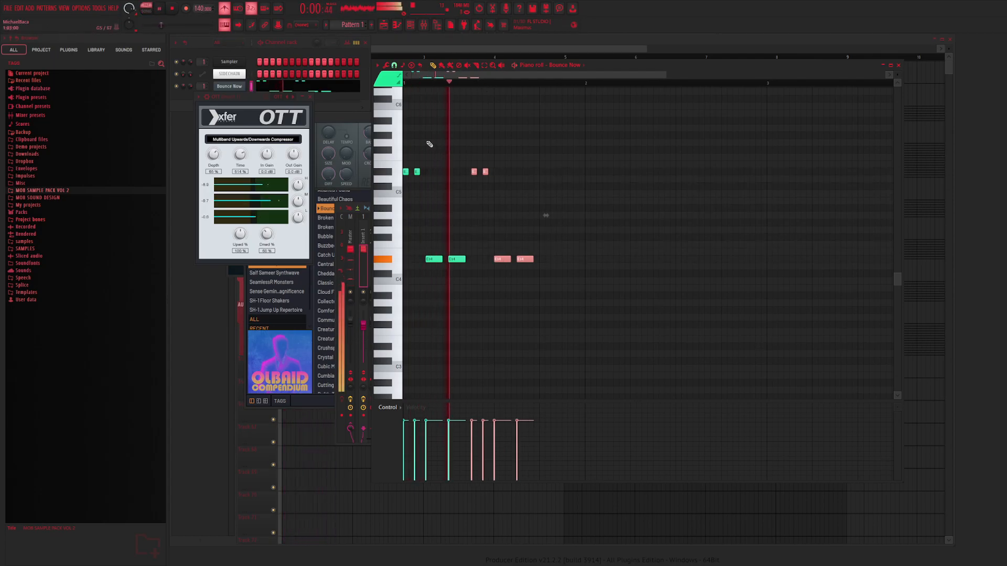
pyautogui.press('space')
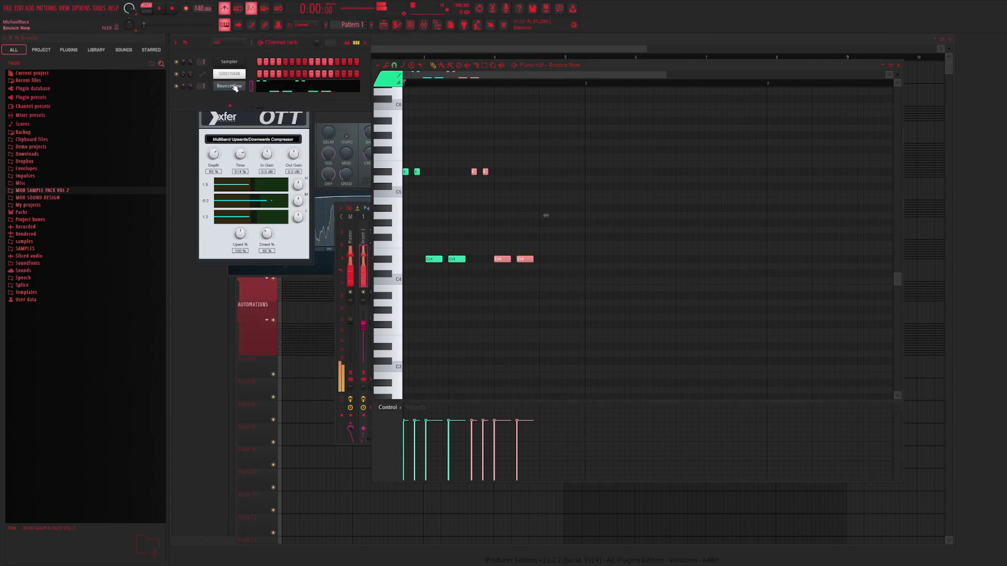
# Open the FLEX instrument on Bounce Now, adjust its volume envelope release and play the pattern to hear it
pyautogui.click(231, 86)
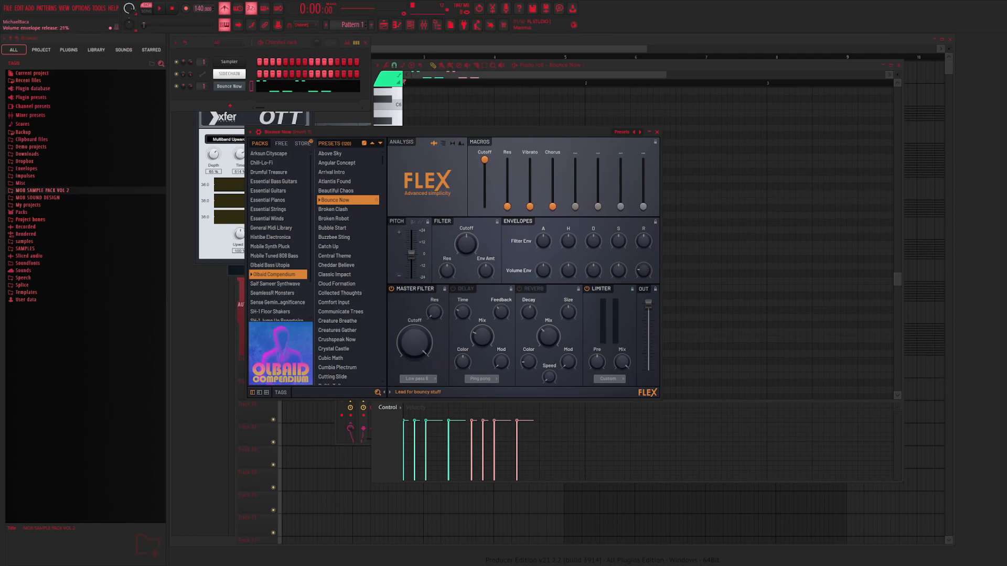
pyautogui.press('space')
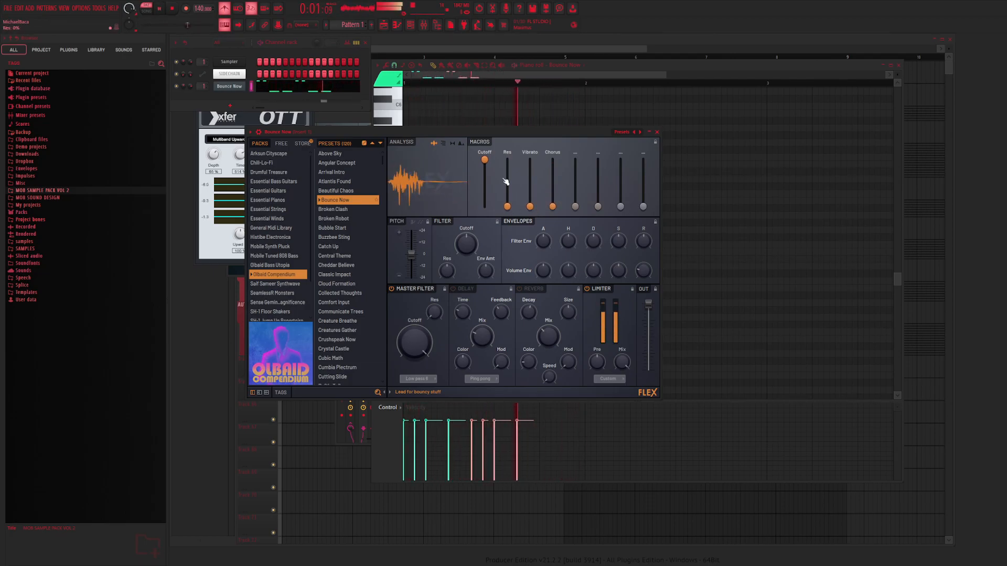
pyautogui.moveTo(485, 159)
pyautogui.mouseDown()
pyautogui.moveTo(485, 171)
pyautogui.moveTo(485, 160)
pyautogui.mouseUp()
pyautogui.press('space')
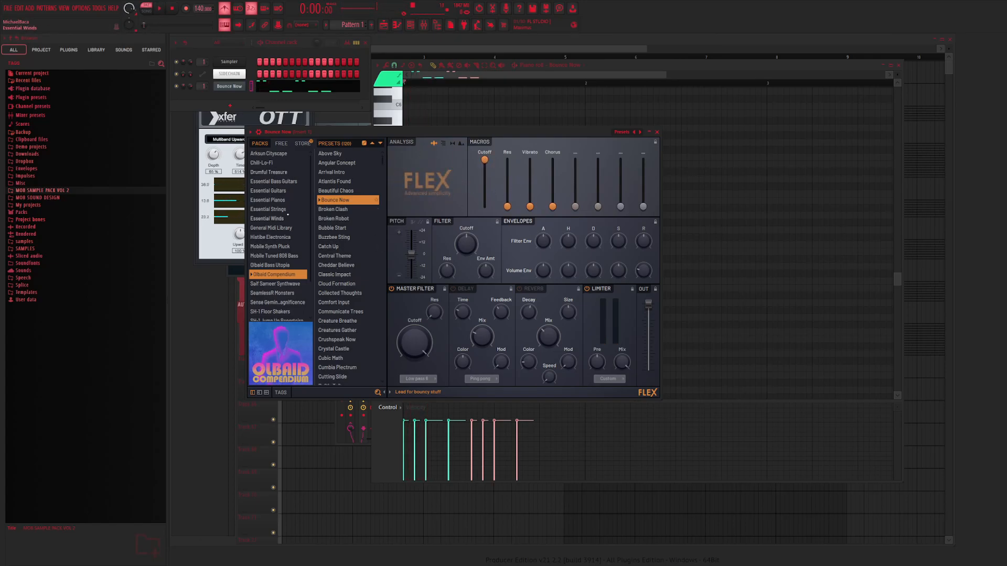
pyautogui.scroll(-2, 277, 269)
pyautogui.scroll(2, 276, 269)
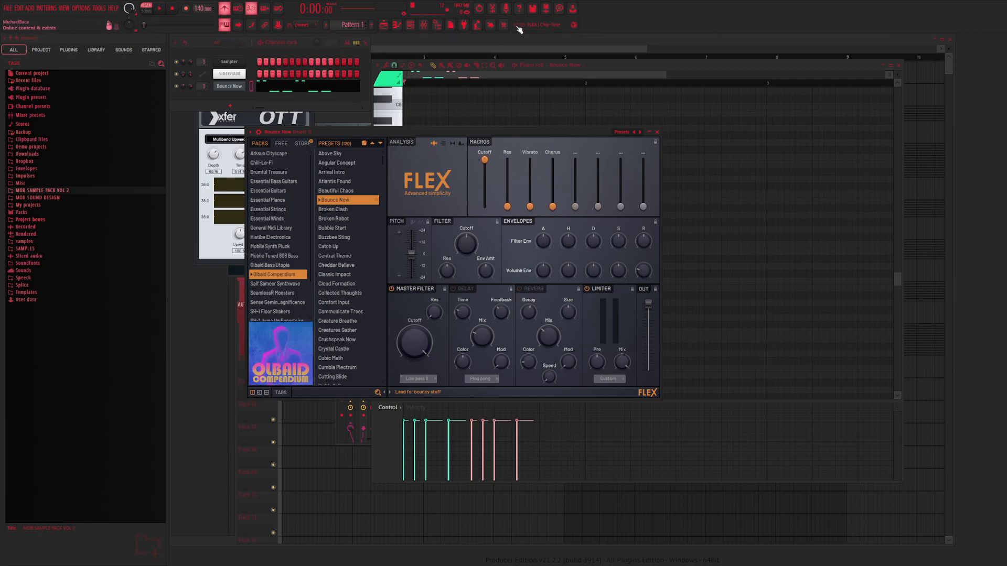
# Add Hyper Chorus to slot 1 of mixer insert 1 and Distortion to slot 2, ahead of OTT
pyautogui.click(424, 25)
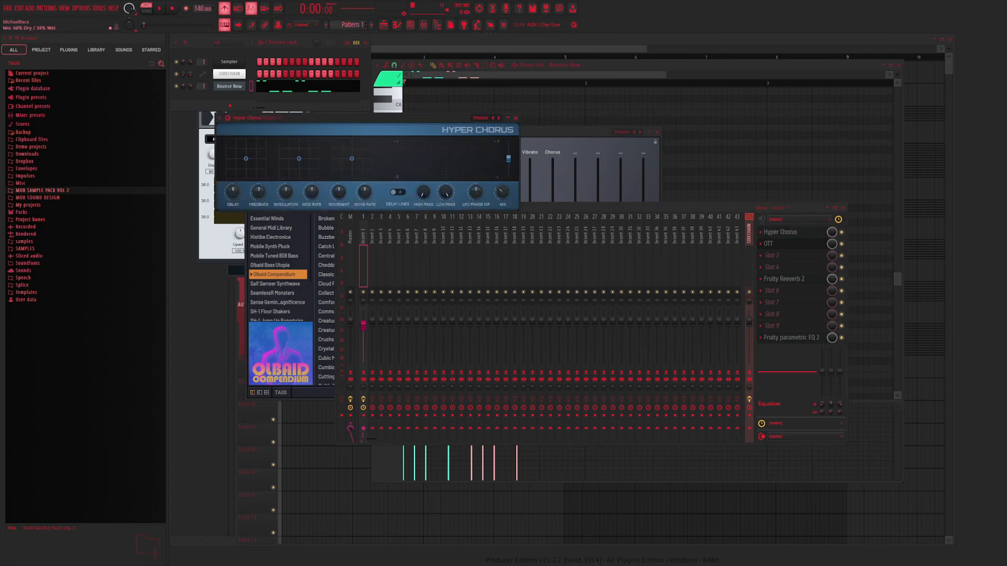
pyautogui.click(771, 258)
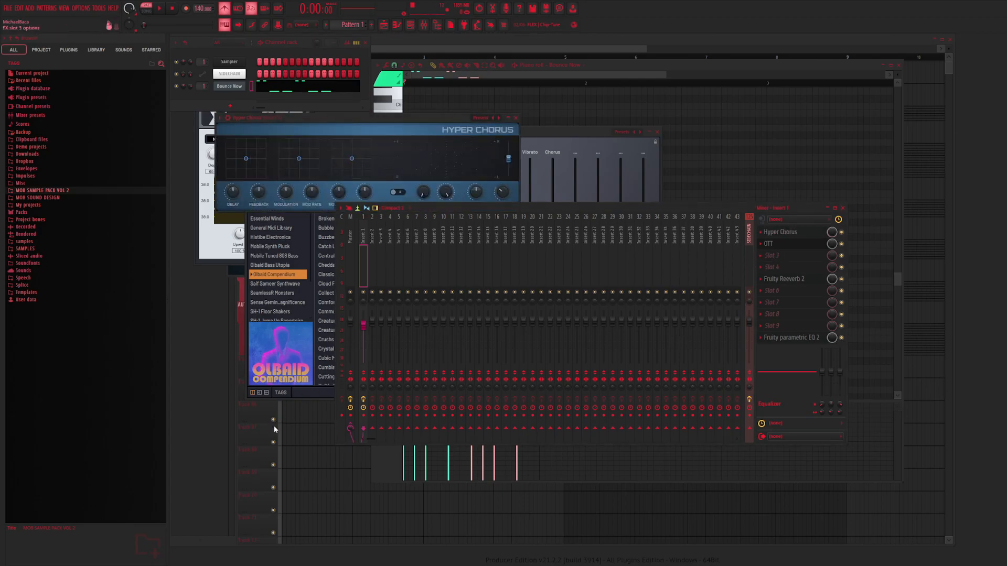
pyautogui.moveTo(793, 260); pyautogui.dragTo(791, 243)
pyautogui.click(791, 235)
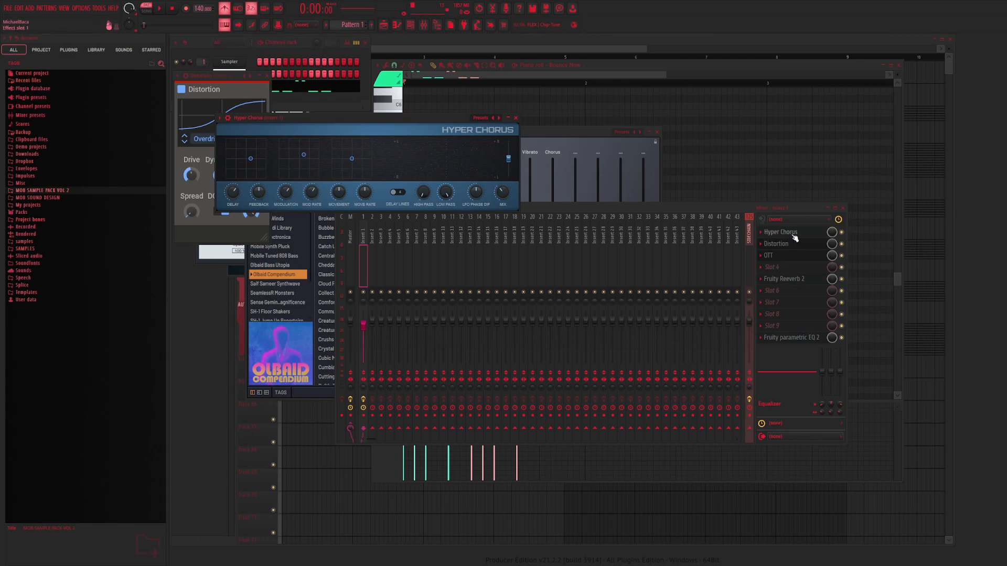
# Play the pattern to hear the lead through Hyper Chorus and Distortion
pyautogui.press('space')
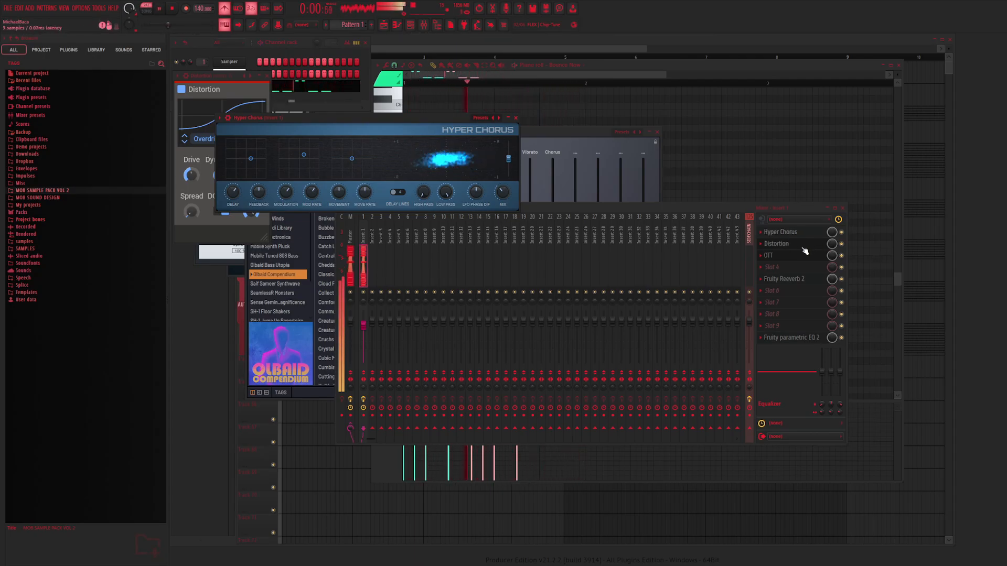
pyautogui.press('space')
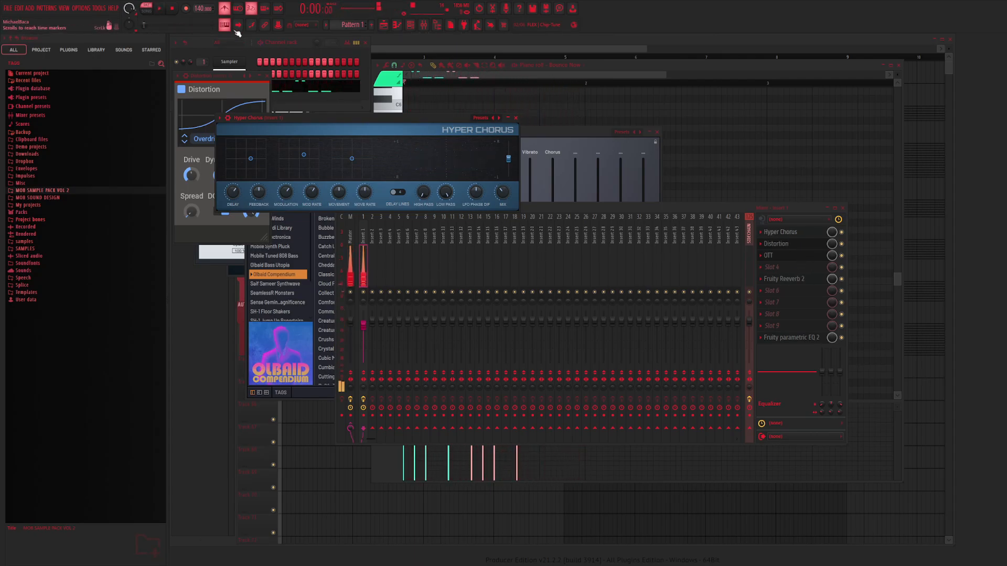
pyautogui.press('space')
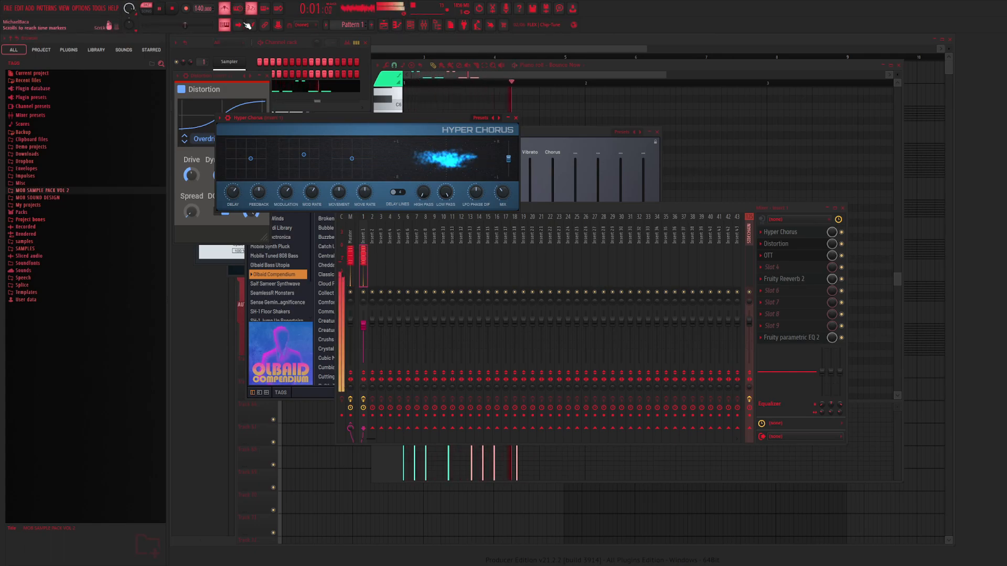
# Add a third copy of the phrase to fill bar 1, keeping only its two D#5 notes and first D#4 note
pyautogui.press('space')
pyautogui.press('F7')
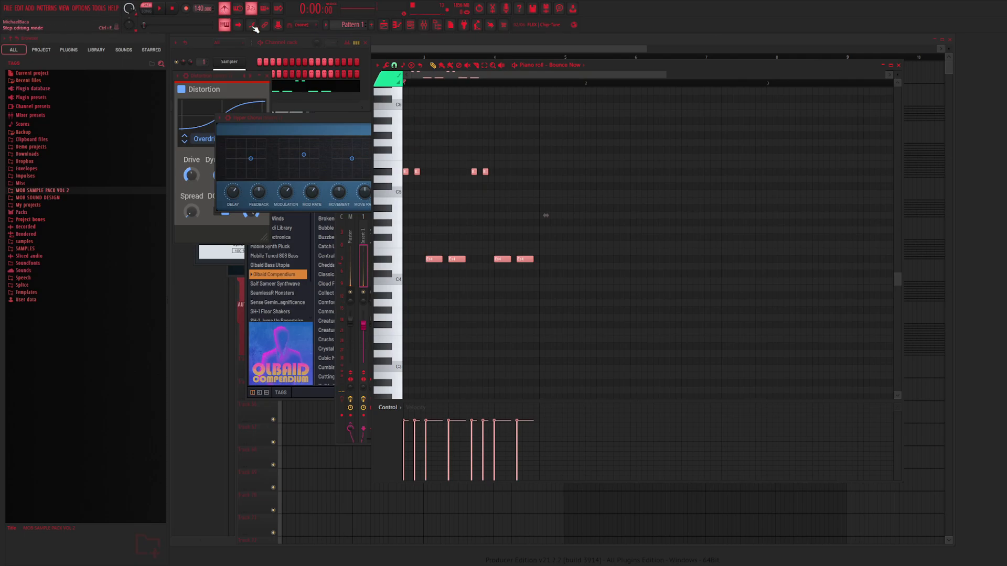
pyautogui.moveTo(546, 153); pyautogui.dragTo(404, 279)
pyautogui.moveTo(632, 145); pyautogui.dragTo(474, 283)
pyautogui.moveTo(480, 180); pyautogui.dragTo(548, 173)
pyautogui.moveTo(607, 234); pyautogui.dragTo(593, 269)
pyautogui.moveTo(619, 177); pyautogui.dragTo(587, 279)
pyautogui.press('Delete')
# Duplicate all bar 1 notes into bar 2 and play the pattern
pyautogui.hotkey('ctrl', 'a')
pyautogui.moveTo(406, 172); pyautogui.dragTo(588, 172)
pyautogui.press('space')
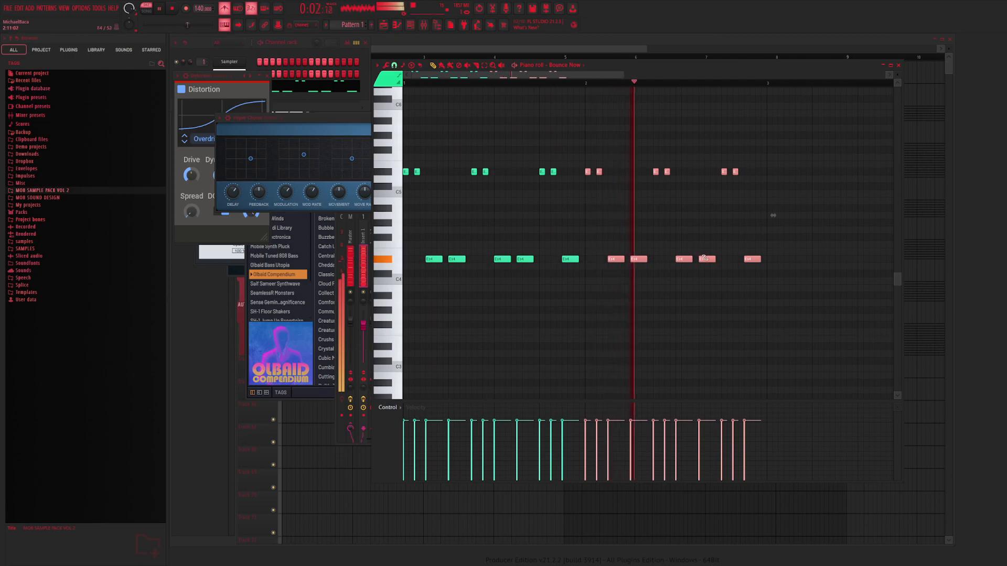
# Raise the last two high notes of bar 2 to E5 and replace the final D#4 with a high A#5
pyautogui.press('space')
pyautogui.moveTo(734, 174); pyautogui.dragTo(748, 117)
pyautogui.rightClick(753, 259)
pyautogui.click(755, 157)
pyautogui.press('space')
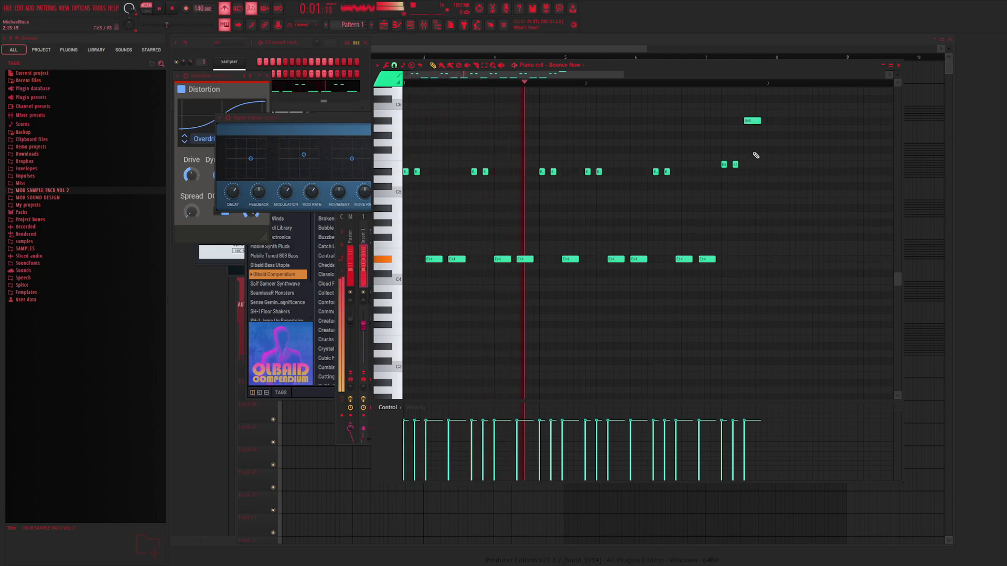
# Raise the last bar 2 note to B5 and add a short A#5 note at the start of bar 3
pyautogui.moveTo(758, 121); pyautogui.dragTo(758, 113)
pyautogui.click(771, 121)
pyautogui.press('space')
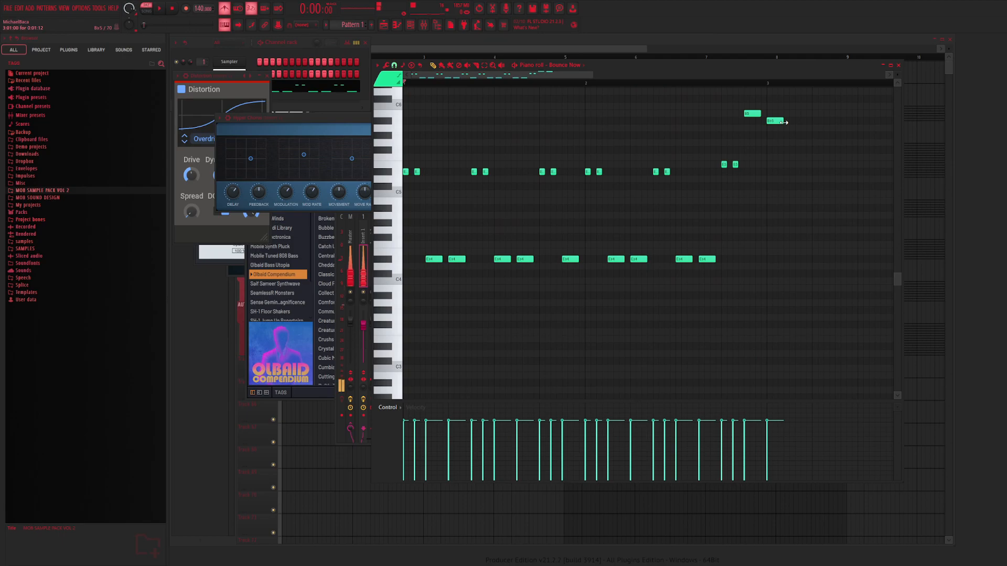
pyautogui.moveTo(782, 122); pyautogui.dragTo(773, 127)
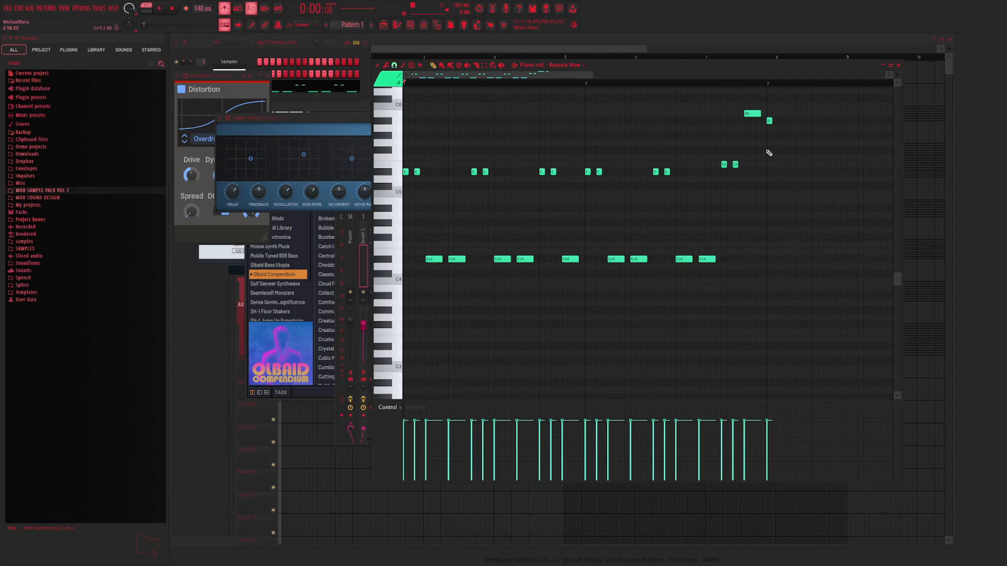
# Add a D#5 note just after the bar 3 A#5, play the pattern and lengthen both notes
pyautogui.scroll(-3, 697, 169)
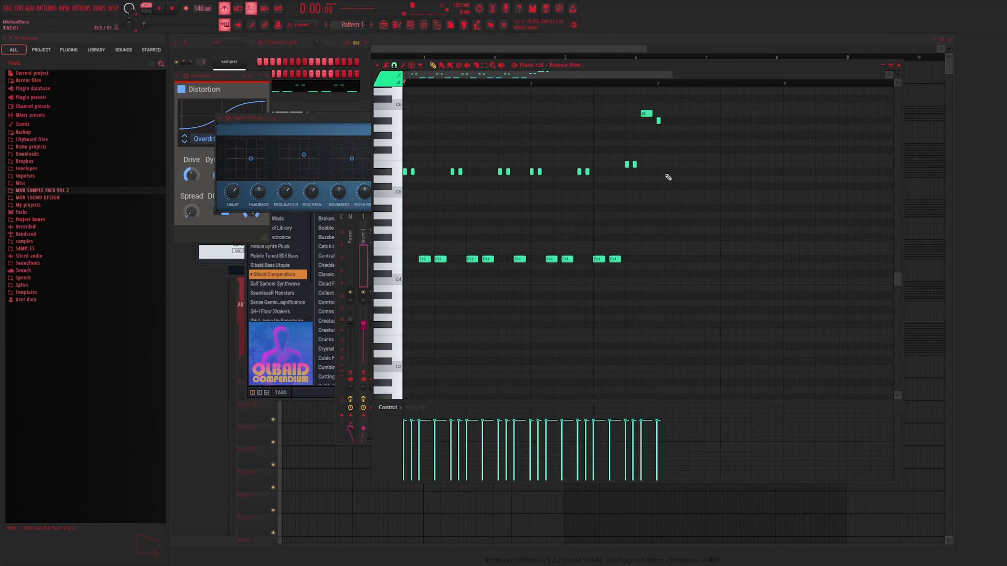
pyautogui.click(666, 172)
pyautogui.moveTo(573, 78); pyautogui.dragTo(572, 78)
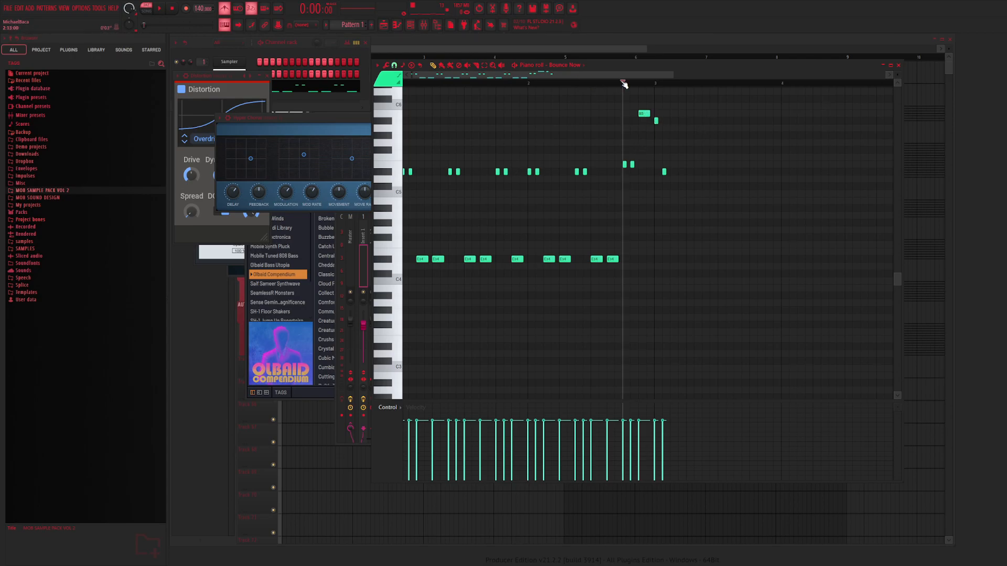
pyautogui.press('space')
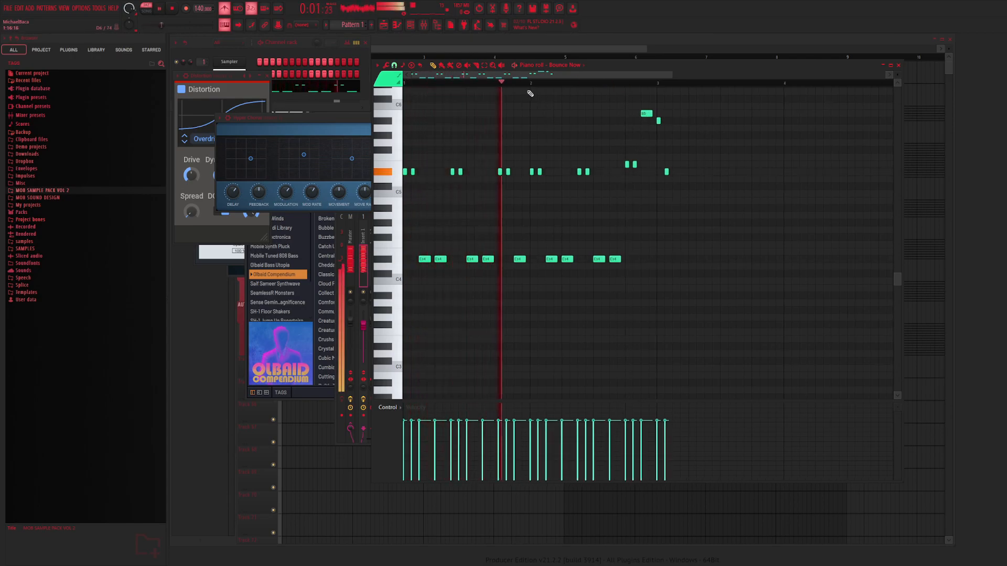
pyautogui.press('space')
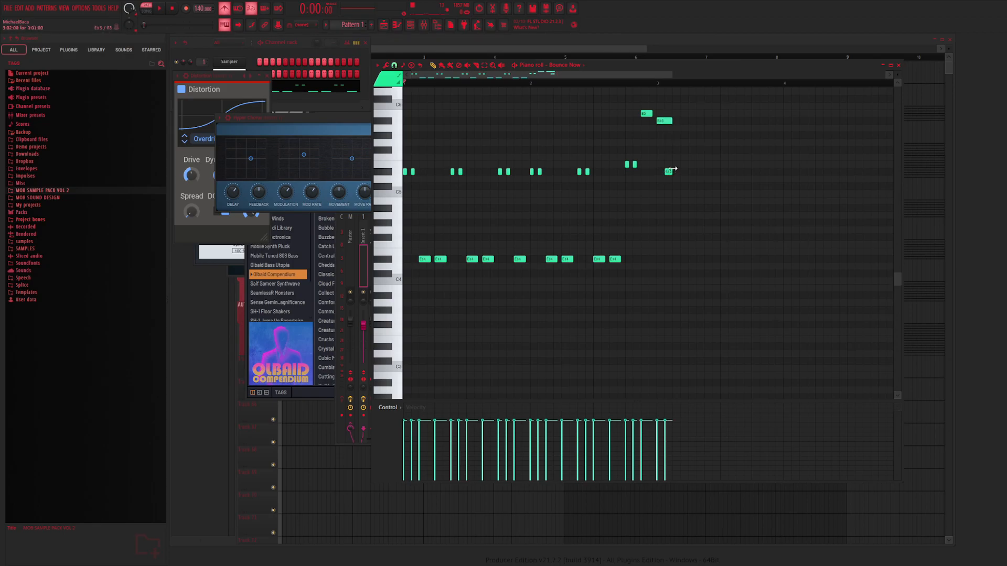
# Close the open windows, reopen the FLEX instrument on Bounce Now from the channel rack and play test notes
pyautogui.press('F12')
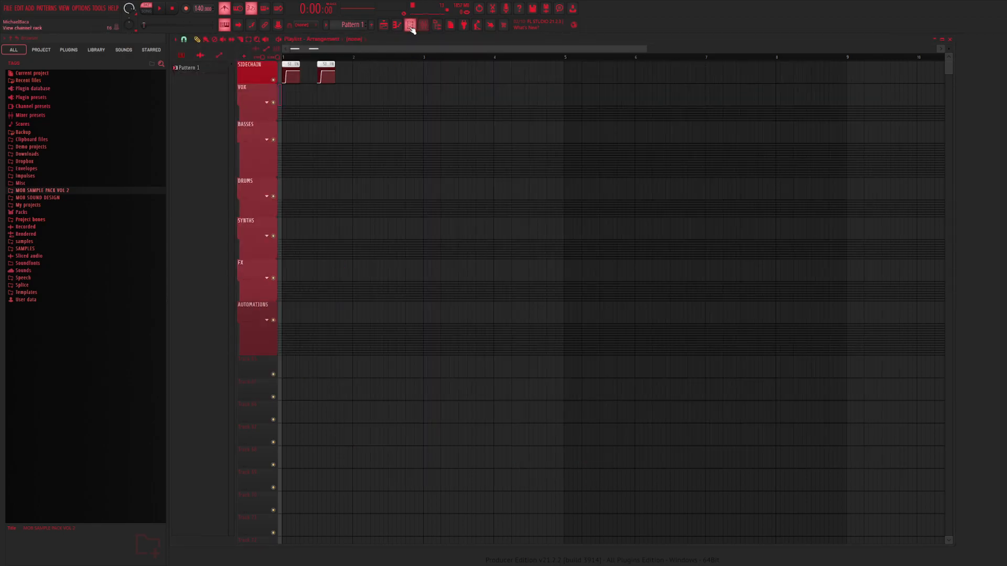
pyautogui.click(411, 25)
pyautogui.click(232, 86)
pyautogui.press('q')
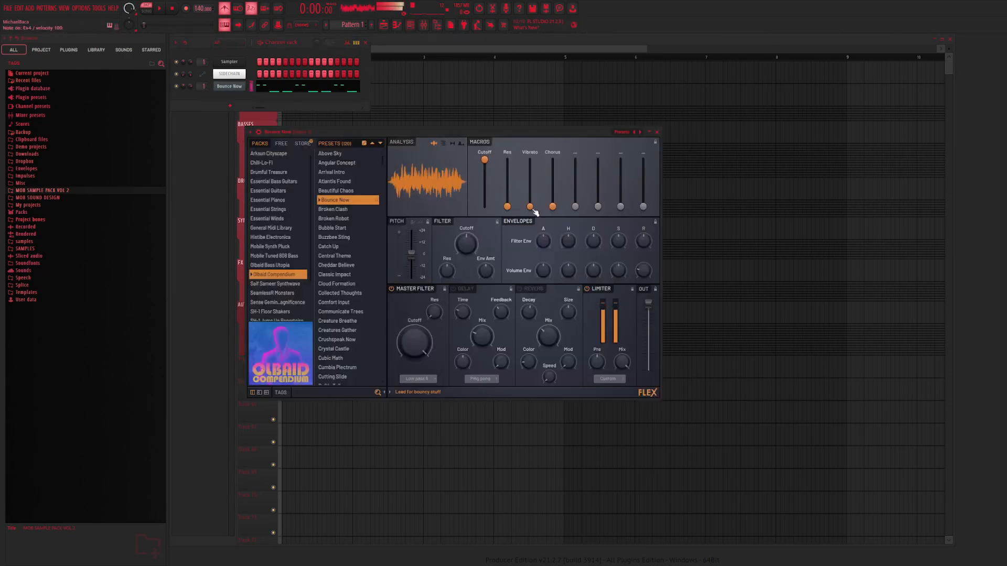
pyautogui.click(397, 25)
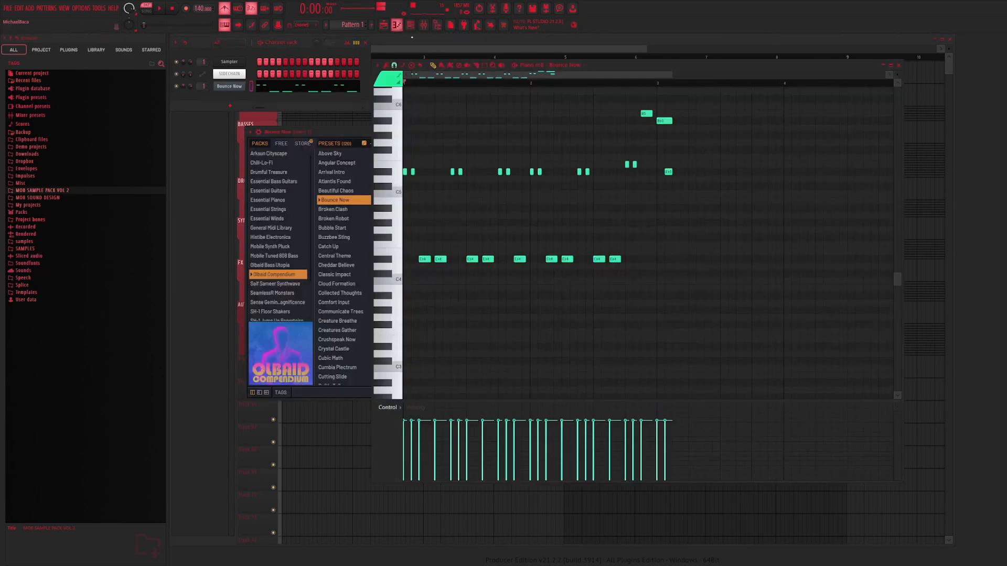
pyautogui.moveTo(658, 84); pyautogui.dragTo(413, 128)
pyautogui.click(338, 135)
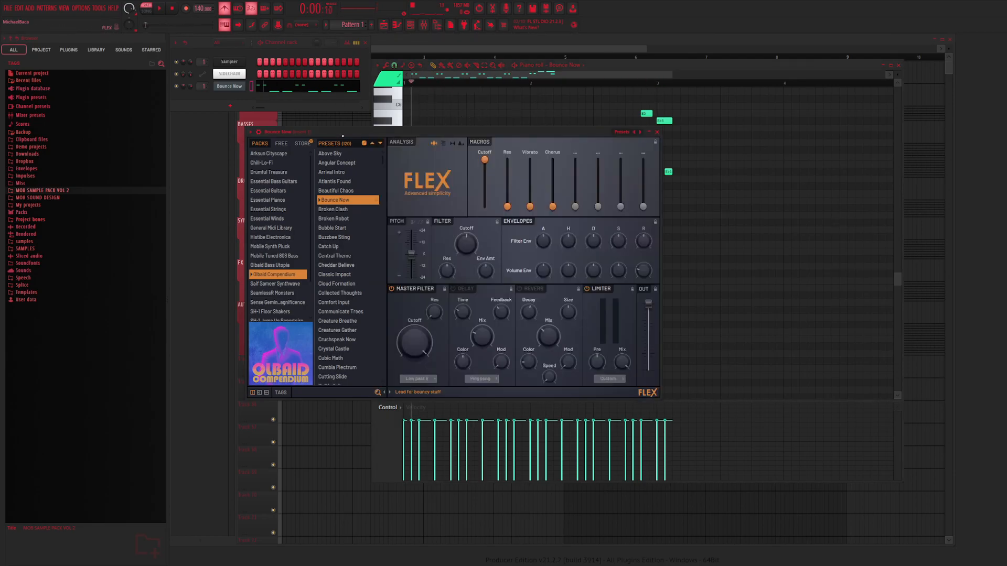
pyautogui.press('v')
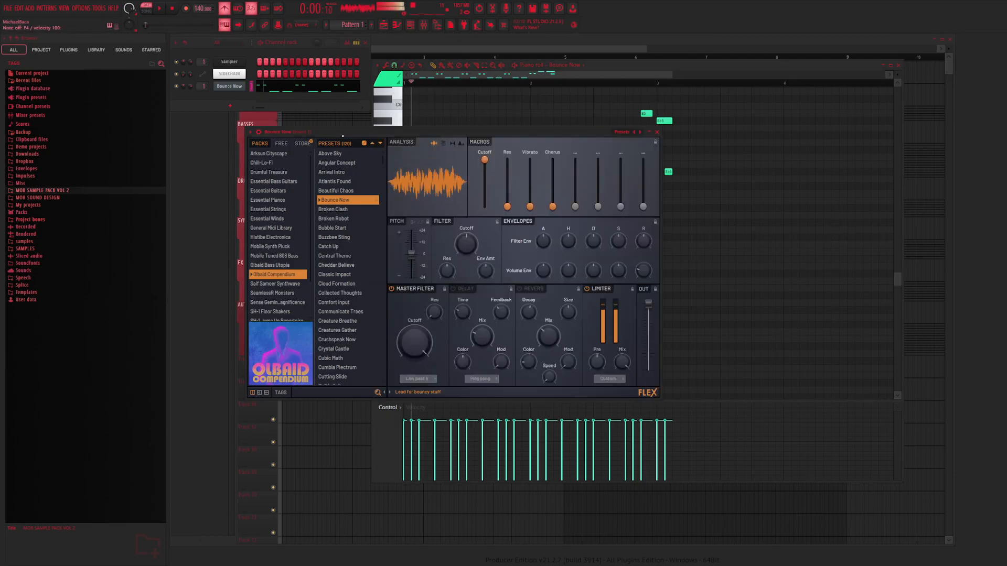
# Open the miscellaneous functions of the Bounce Now channel and enable Porta and Mono
pyautogui.click(259, 133)
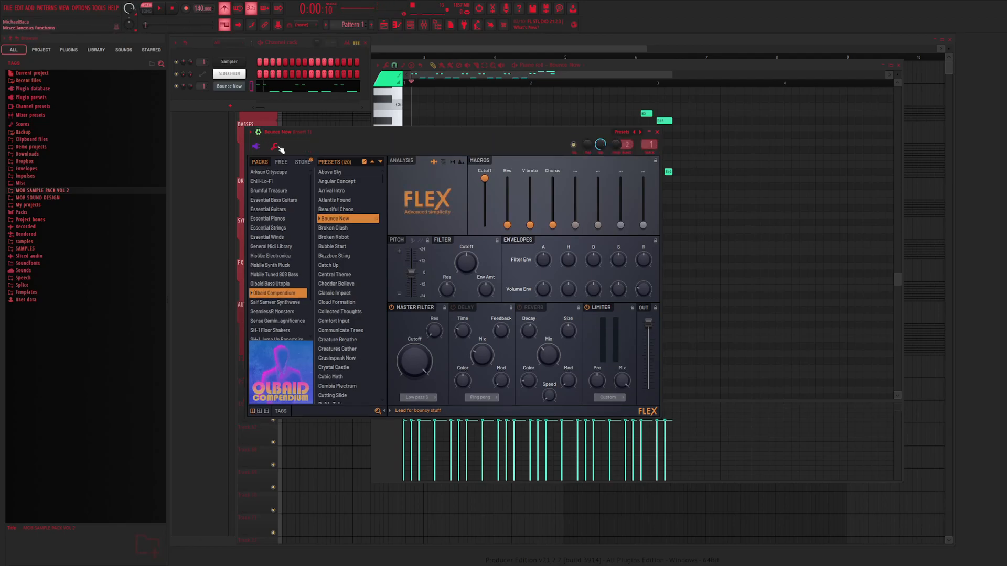
pyautogui.click(274, 147)
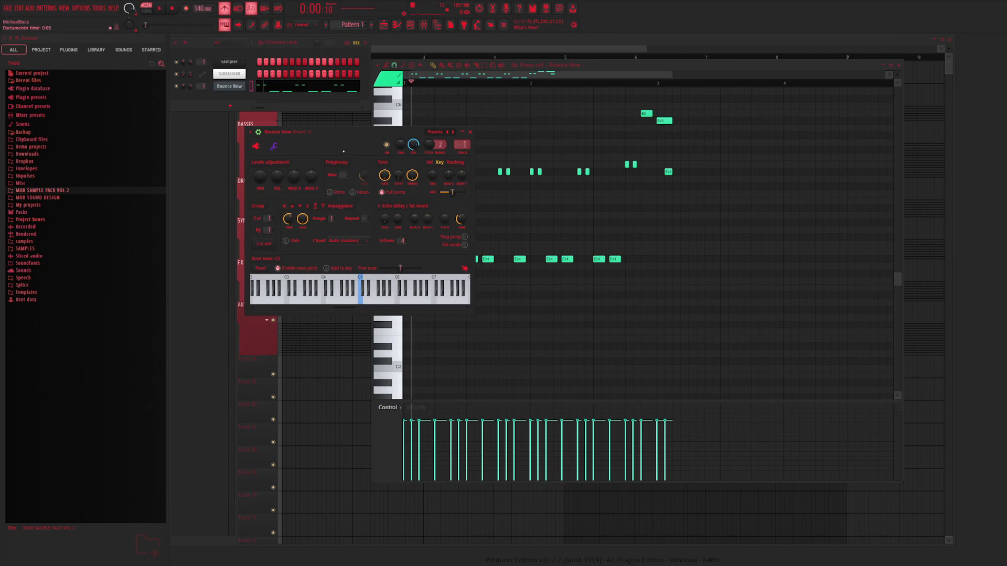
pyautogui.click(274, 148)
pyautogui.click(274, 148)
pyautogui.click(354, 192)
pyautogui.click(331, 192)
# Play test notes to hear the glide and set the portamento time to 0:04
pyautogui.press('v')
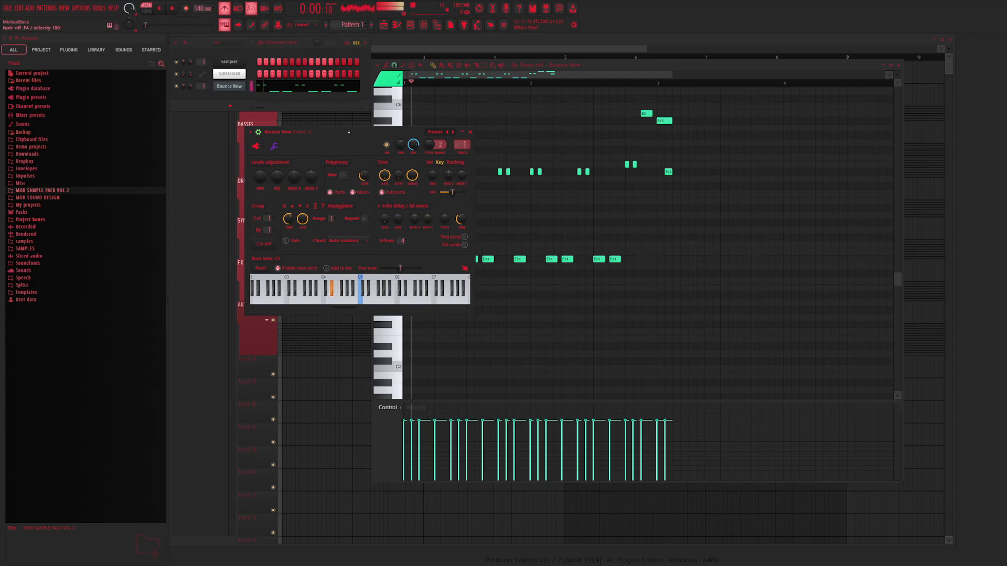
pyautogui.press('r')
pyautogui.press('e')
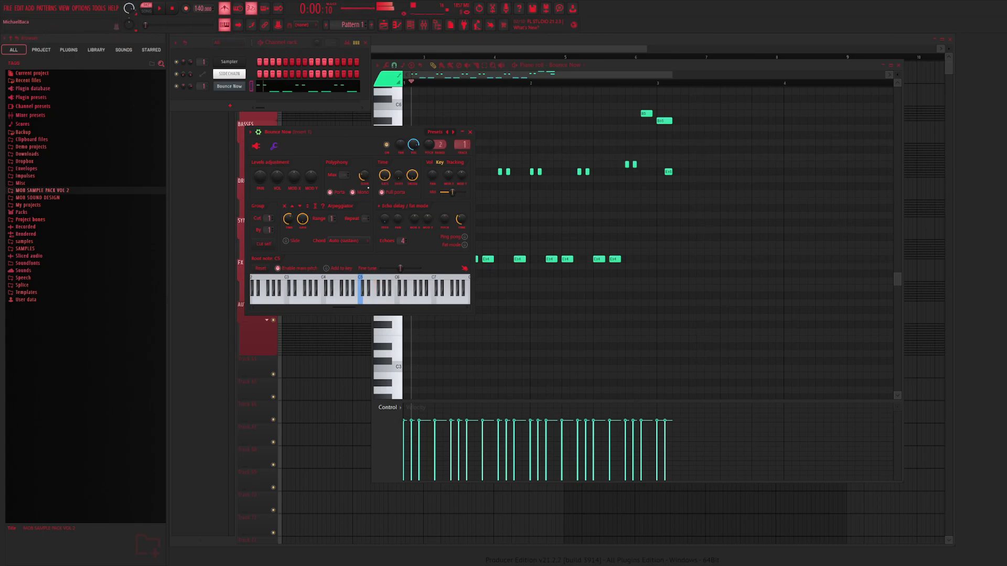
pyautogui.click(257, 146)
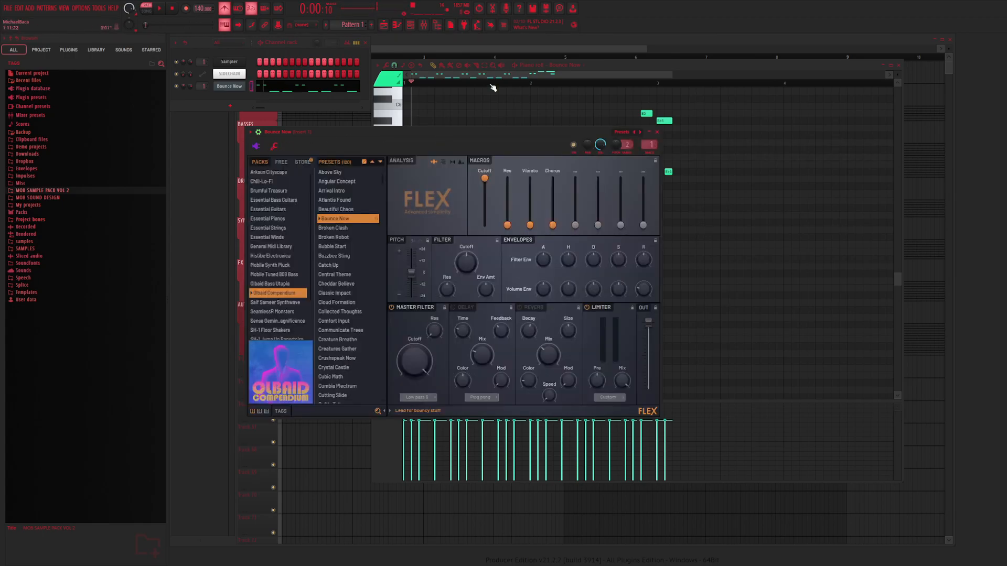
pyautogui.click(273, 147)
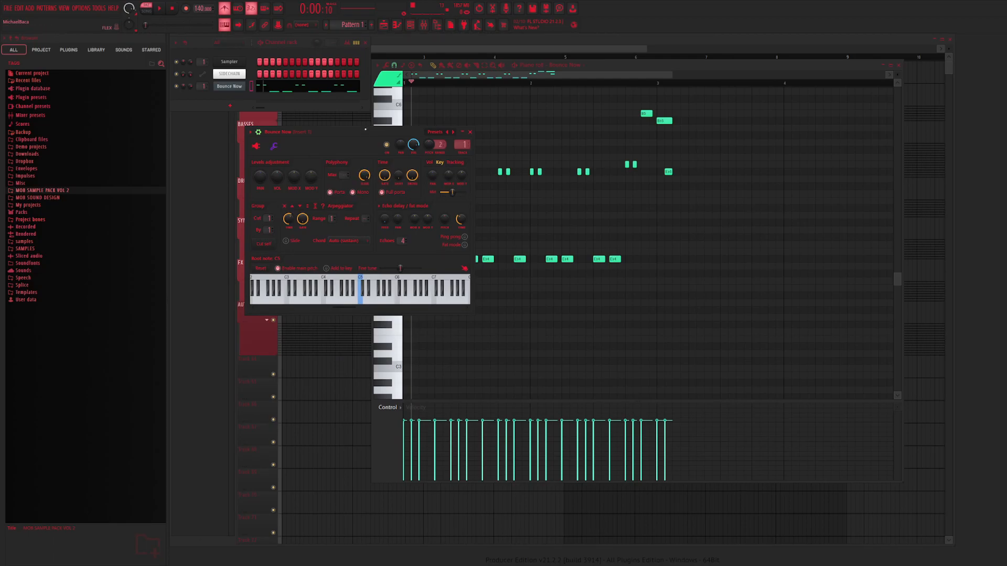
pyautogui.press('d')
pyautogui.press('b')
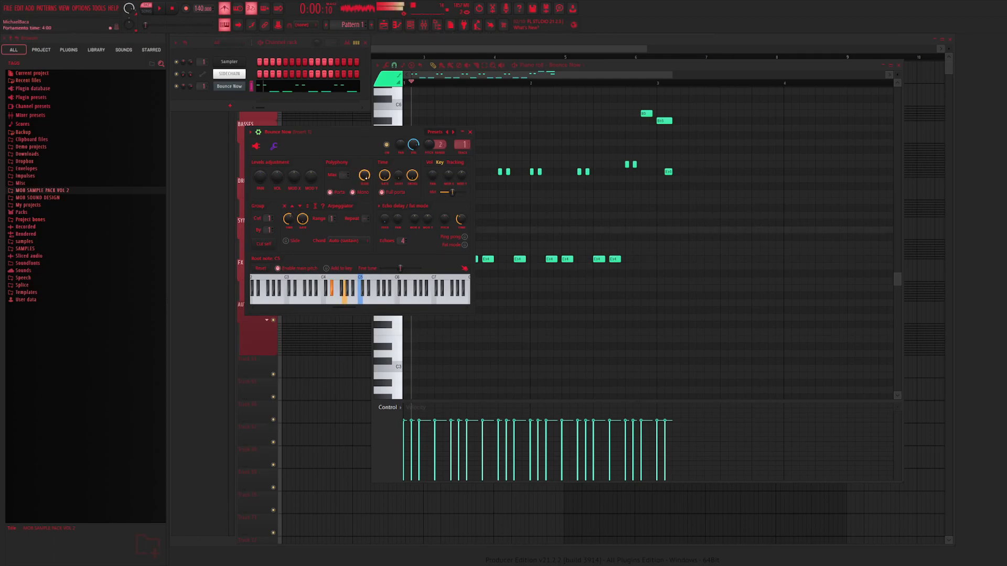
pyautogui.moveTo(364, 175); pyautogui.dragTo(364, 196)
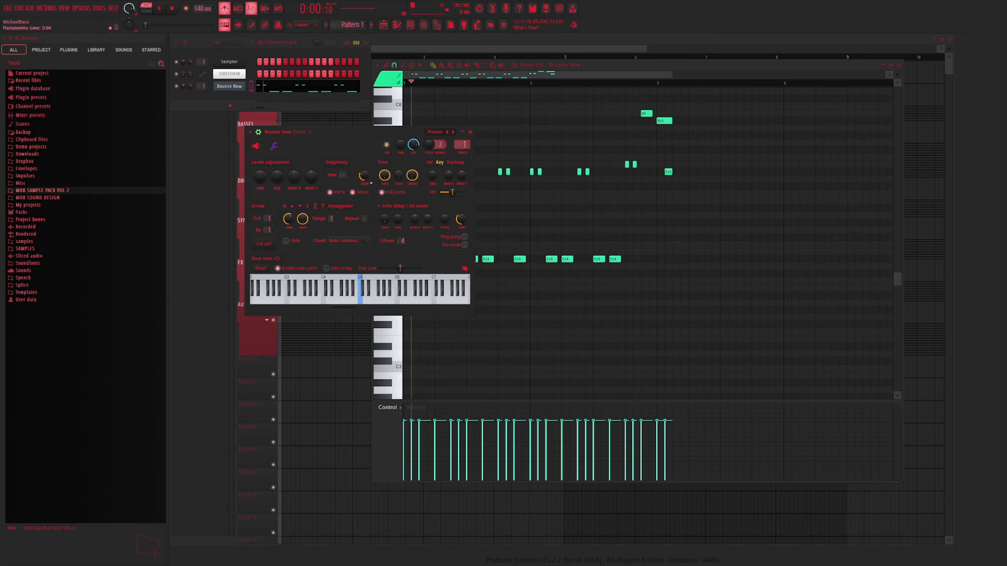
# Play the pattern to hear the lead with portamento
pyautogui.press('space')
pyautogui.click(546, 83)
pyautogui.press('space')
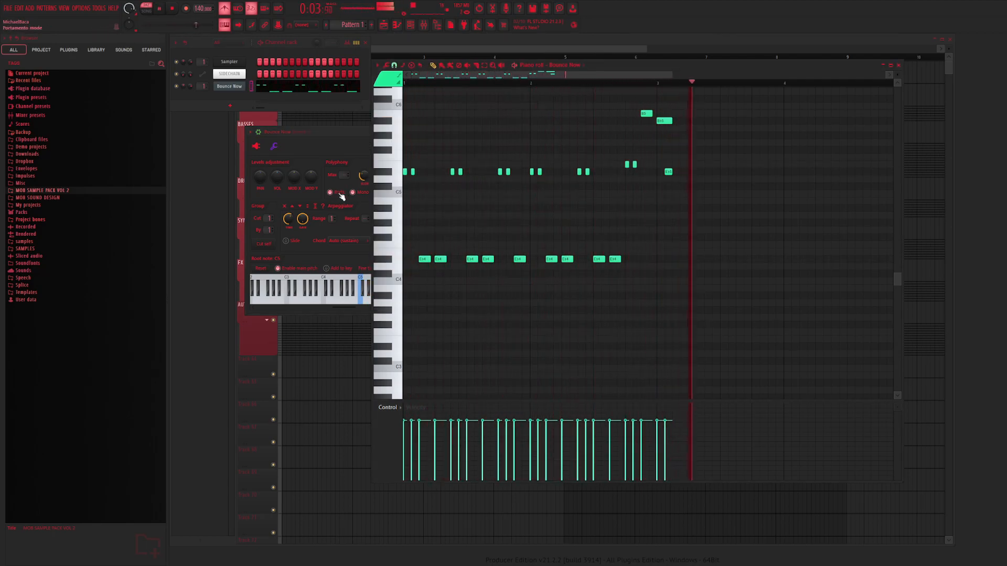
pyautogui.press('space')
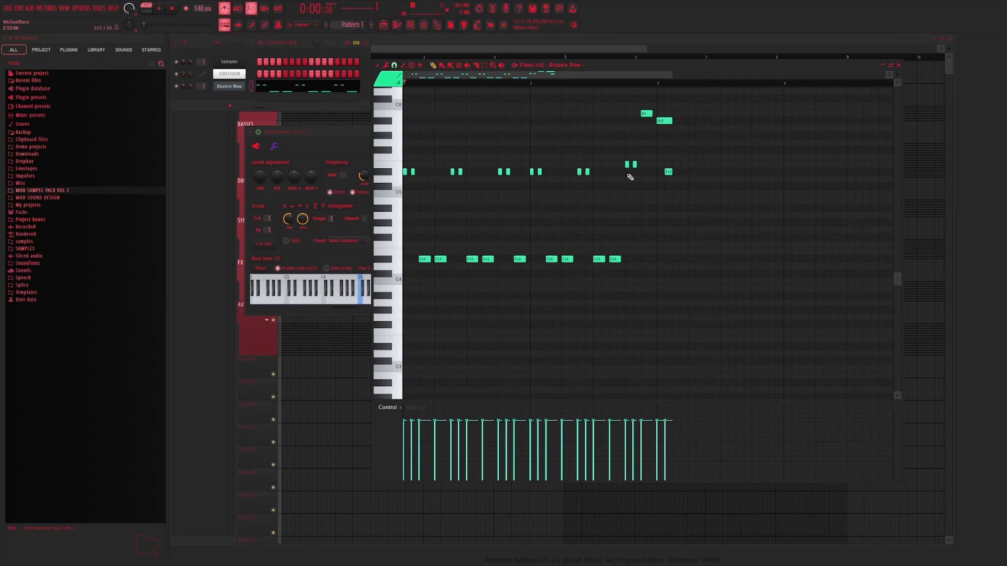
# Copy the repeating D#4 and D#5 notes of the first two bars into bars 3 and 4 and play the pattern
pyautogui.moveTo(633, 226); pyautogui.dragTo(408, 277)
pyautogui.hotkey('ctrl', 'b')
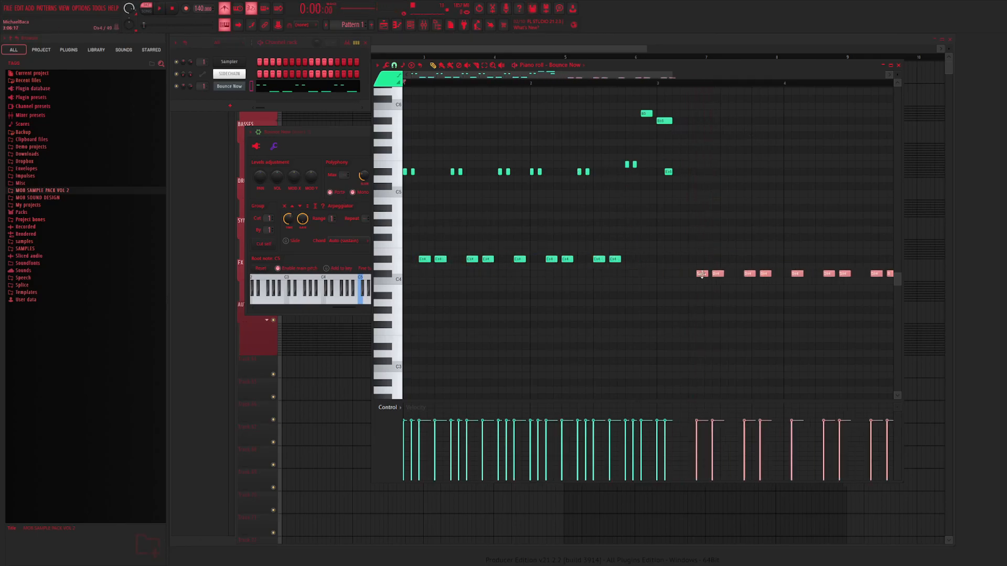
pyautogui.moveTo(682, 259); pyautogui.dragTo(678, 259)
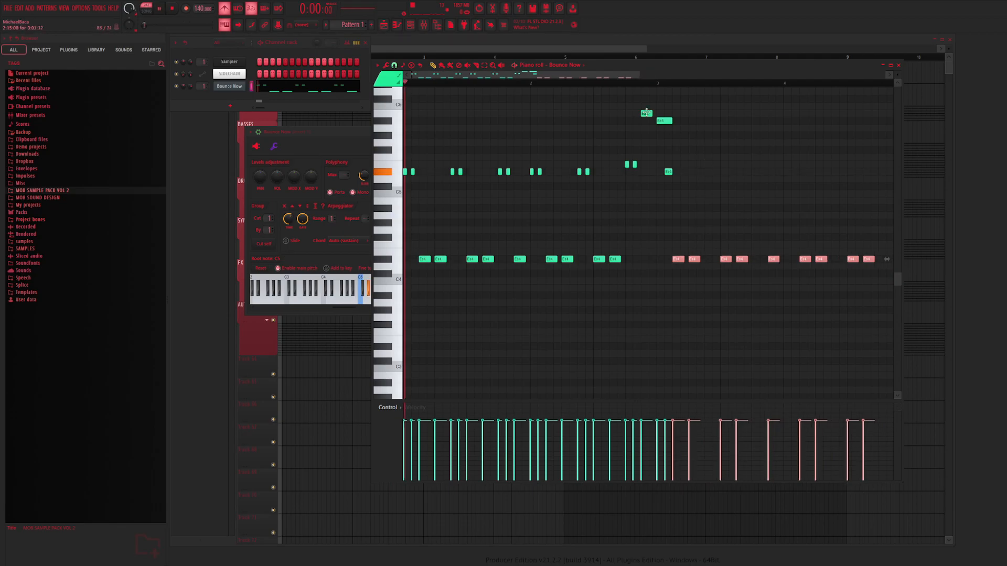
pyautogui.moveTo(606, 162); pyautogui.dragTo(705, 172)
pyautogui.press('space')
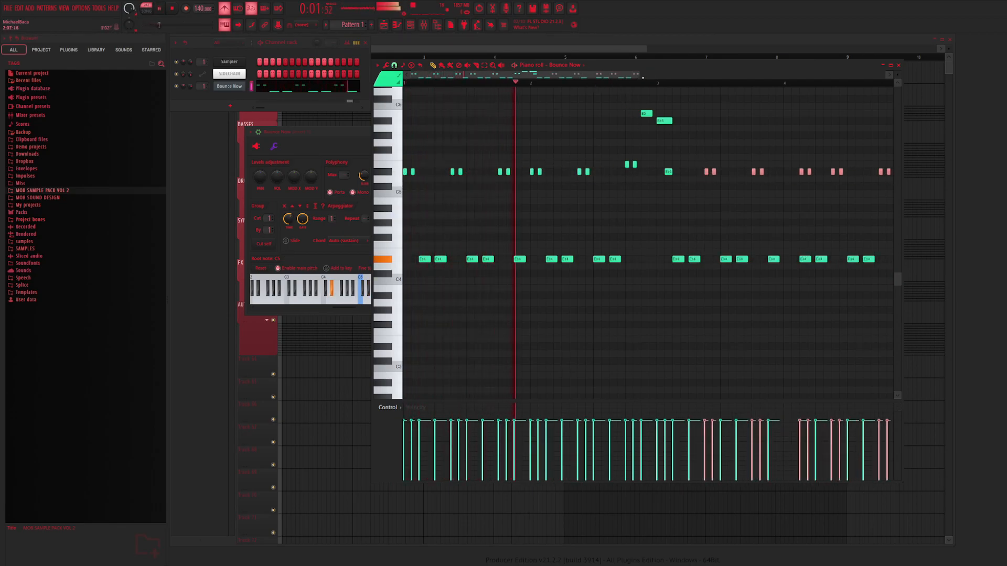
# Shorten the A#5 and D#5 notes at the start of bar 3 and play from there
pyautogui.moveTo(640, 74); pyautogui.dragTo(704, 129)
pyautogui.moveTo(615, 75); pyautogui.dragTo(643, 130)
pyautogui.press('space')
pyautogui.click(561, 121)
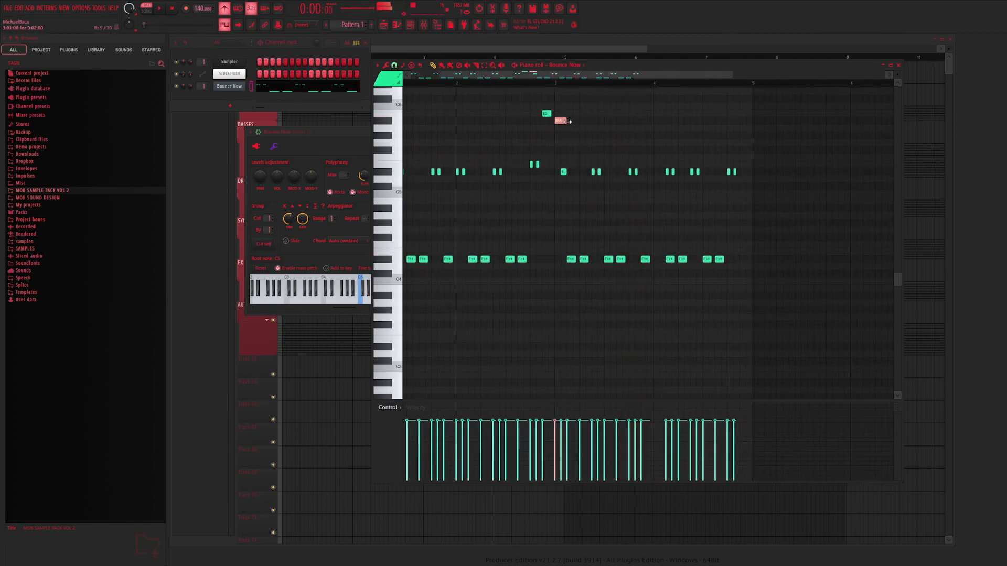
pyautogui.moveTo(567, 172); pyautogui.dragTo(563, 172)
pyautogui.press('space')
pyautogui.click(561, 84)
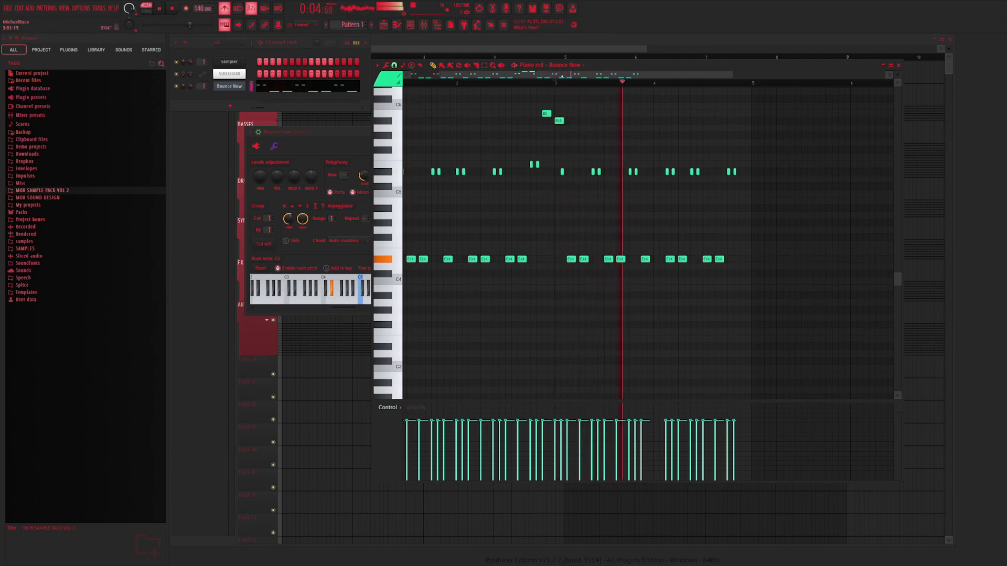
# Move all D#5 notes in bar 4 half a beat earlier so they begin at the bar start, and play them
pyautogui.hscroll(2, 597, 115)
pyautogui.moveTo(710, 156); pyautogui.dragTo(596, 210)
pyautogui.press('space')
pyautogui.moveTo(598, 173); pyautogui.dragTo(586, 173)
pyautogui.press('space')
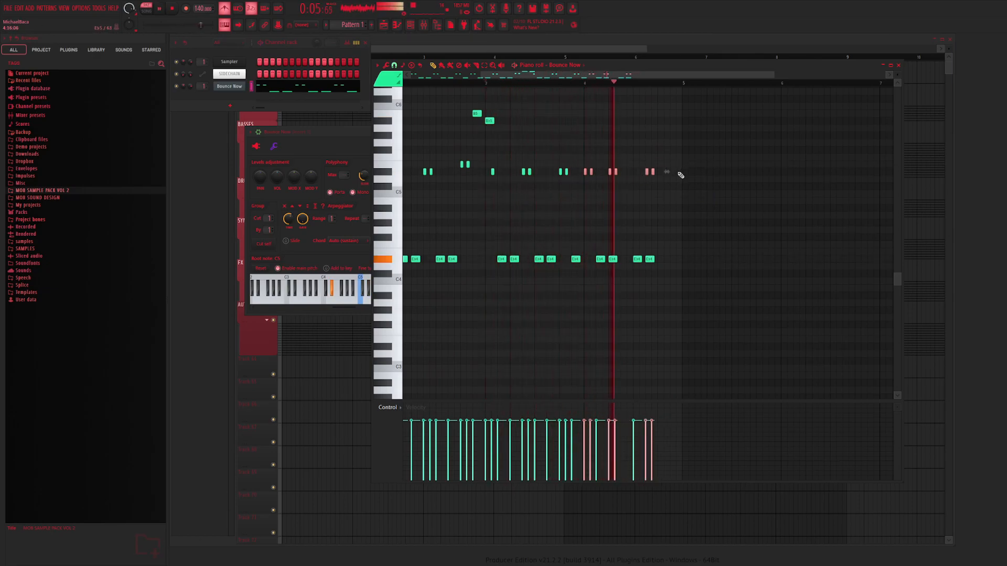
# Move the second D#5 pair in bar 4 half a beat later and play the pattern
pyautogui.press('space')
pyautogui.click(615, 171)
pyautogui.moveTo(615, 172); pyautogui.dragTo(626, 172)
pyautogui.press('space')
pyautogui.press('space')
# Replace the last D#5 pair in bar 4 with a closing run of G#5, B4 and a longer E5
pyautogui.click(652, 172)
pyautogui.rightClick(652, 172)
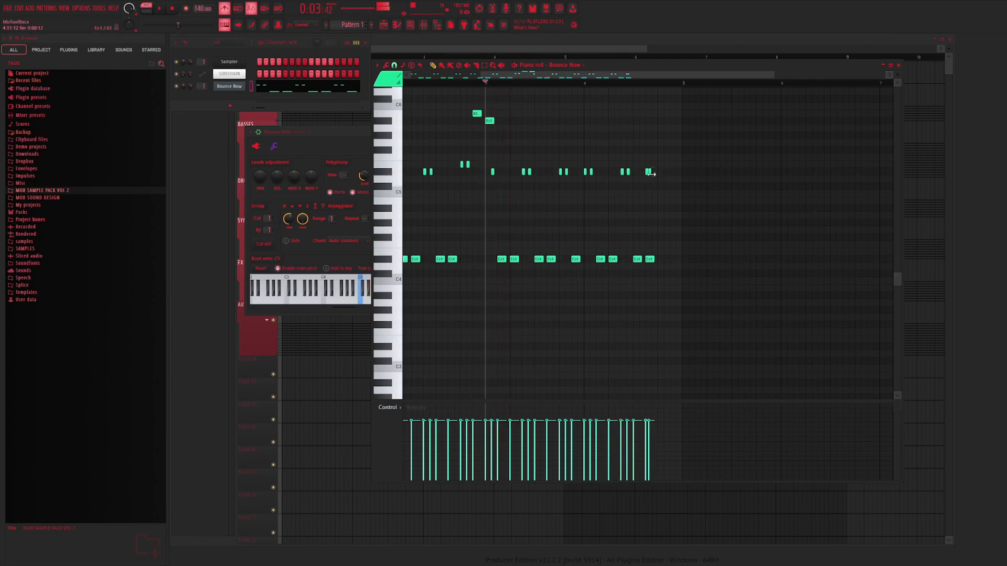
pyautogui.click(659, 172)
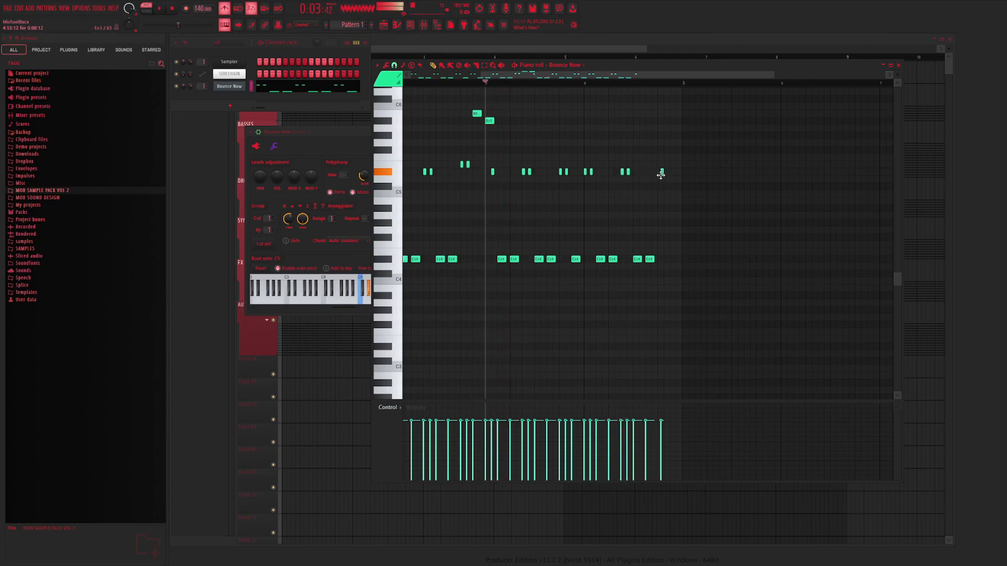
pyautogui.rightClick(660, 173)
pyautogui.click(660, 136)
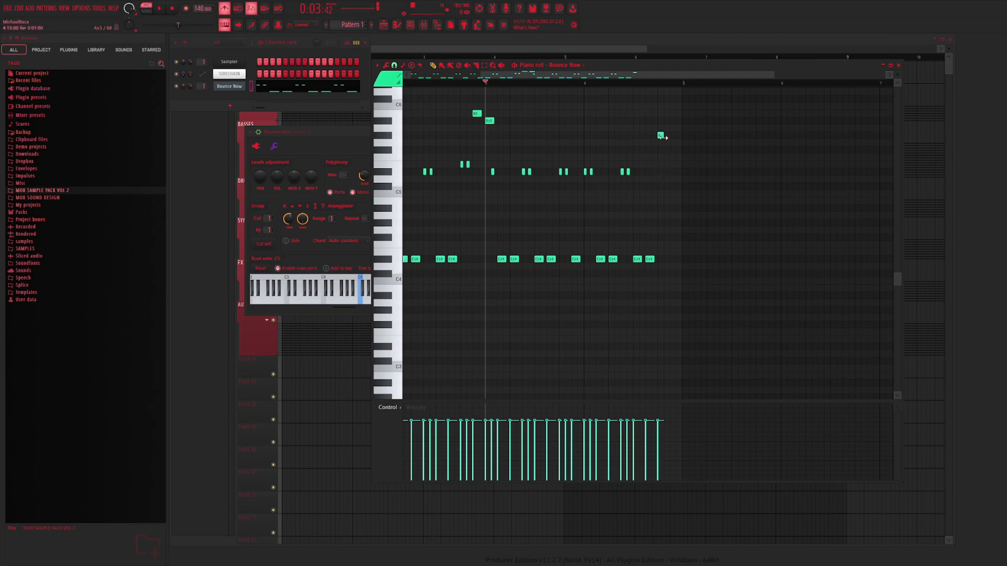
pyautogui.click(667, 200)
pyautogui.click(672, 165)
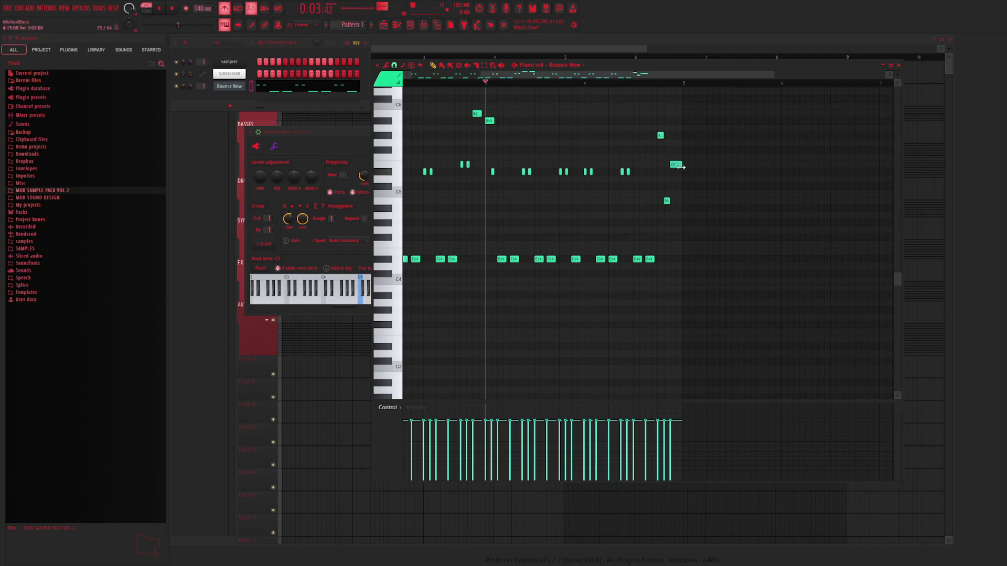
# Duplicate all notes of the four-bar pattern into bars 5 to 8 and play the result
pyautogui.hscroll(-3, 651, 130)
pyautogui.moveTo(832, 111); pyautogui.dragTo(382, 278)
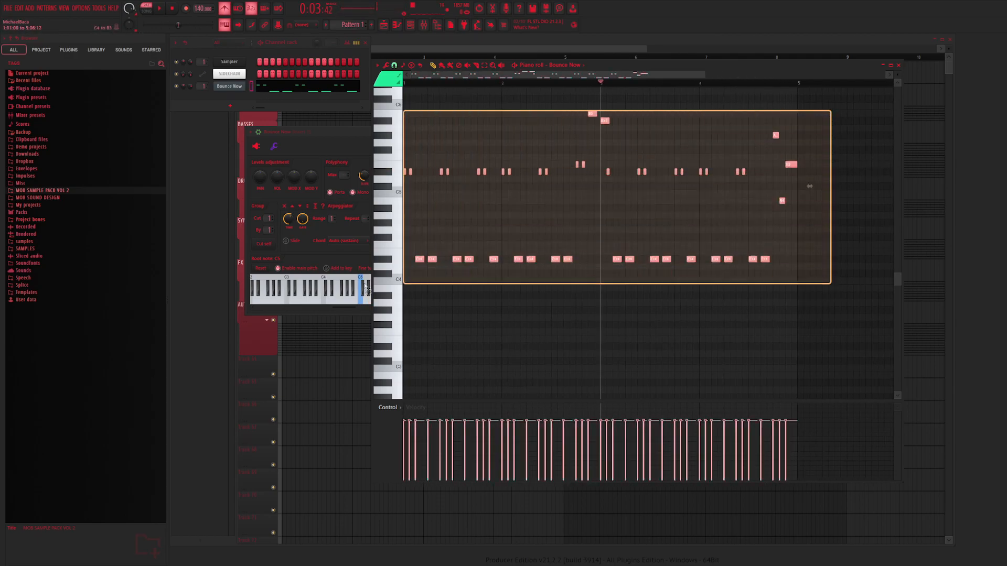
pyautogui.hotkey('ctrl', 'b')
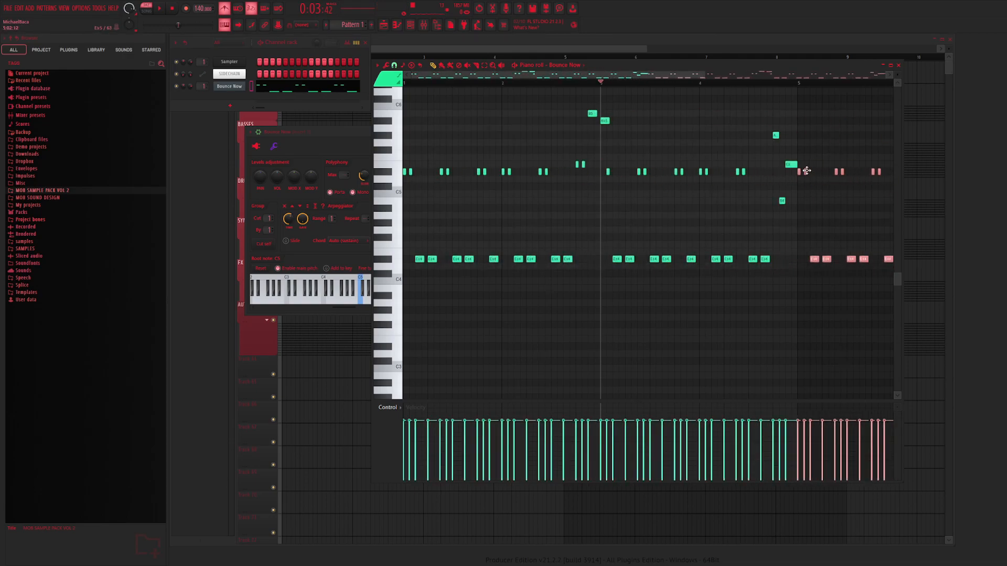
pyautogui.scroll(-4, 709, 90)
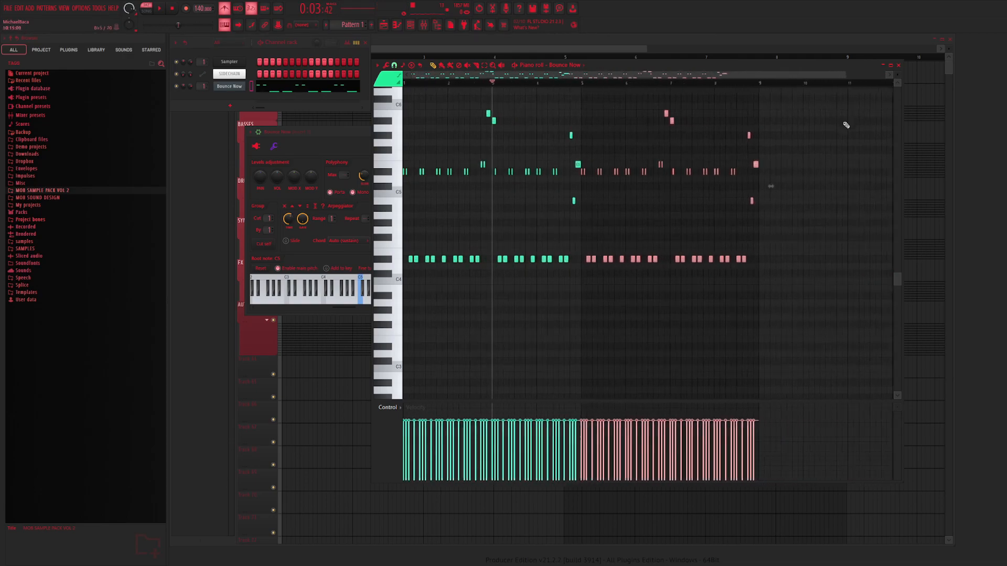
pyautogui.press('space')
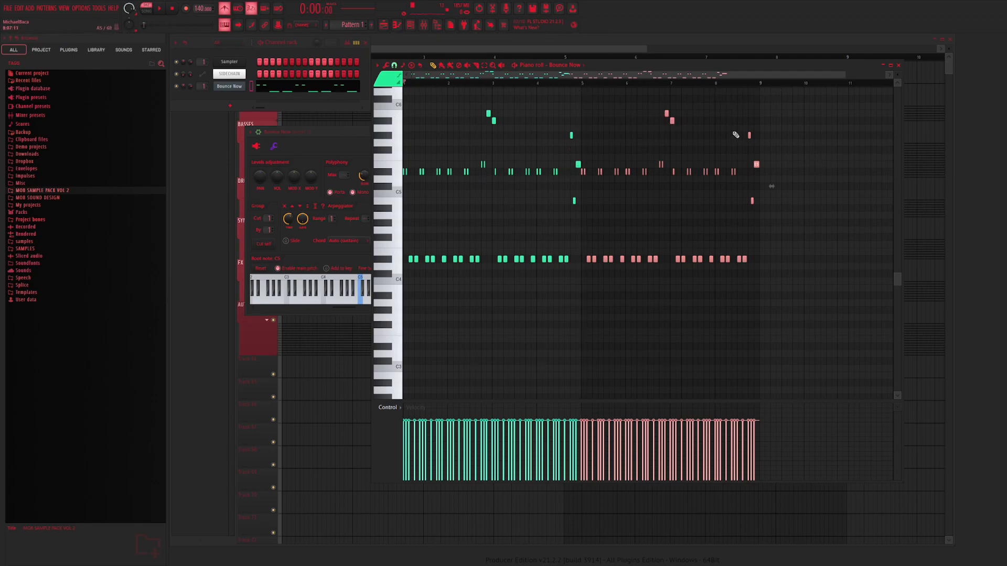
pyautogui.press('space')
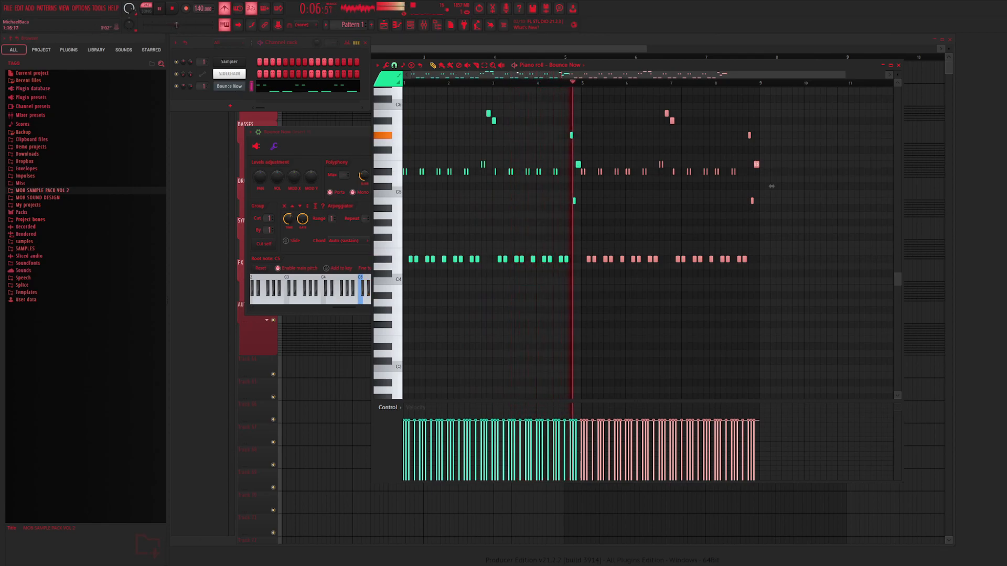
# Shorten the E5 note that closes bar 4 and replay the transition into bar 5
pyautogui.keyDown('ctrl'); pyautogui.click(572, 136); pyautogui.keyUp('ctrl')
pyautogui.click(575, 201)
pyautogui.press('space')
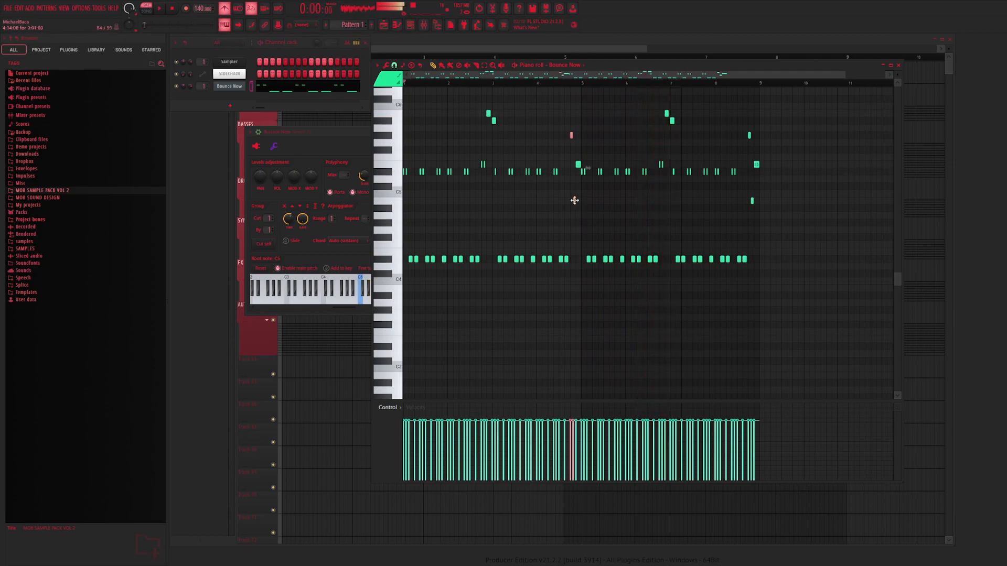
pyautogui.moveTo(802, 84); pyautogui.dragTo(646, 134)
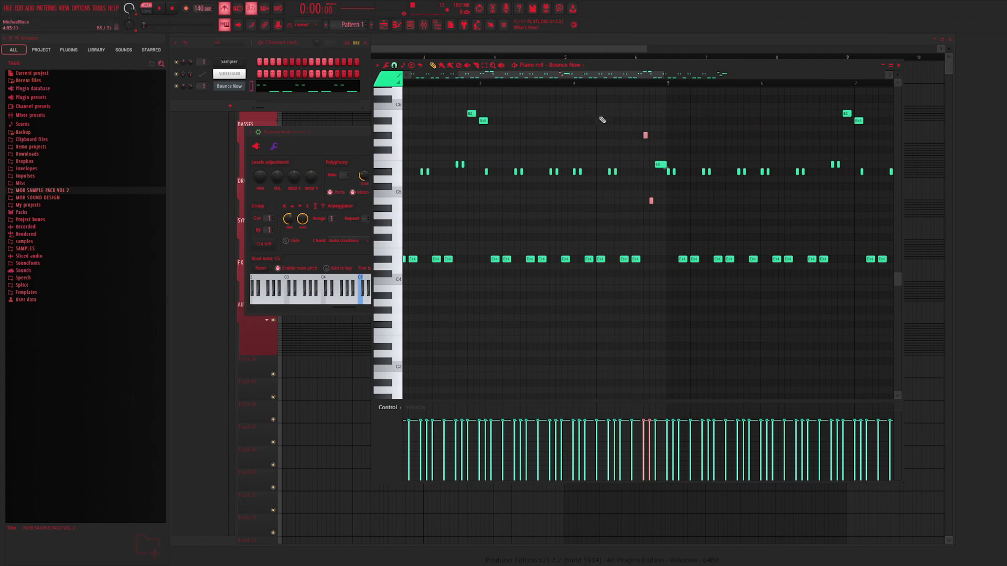
pyautogui.press('space')
pyautogui.click(557, 83)
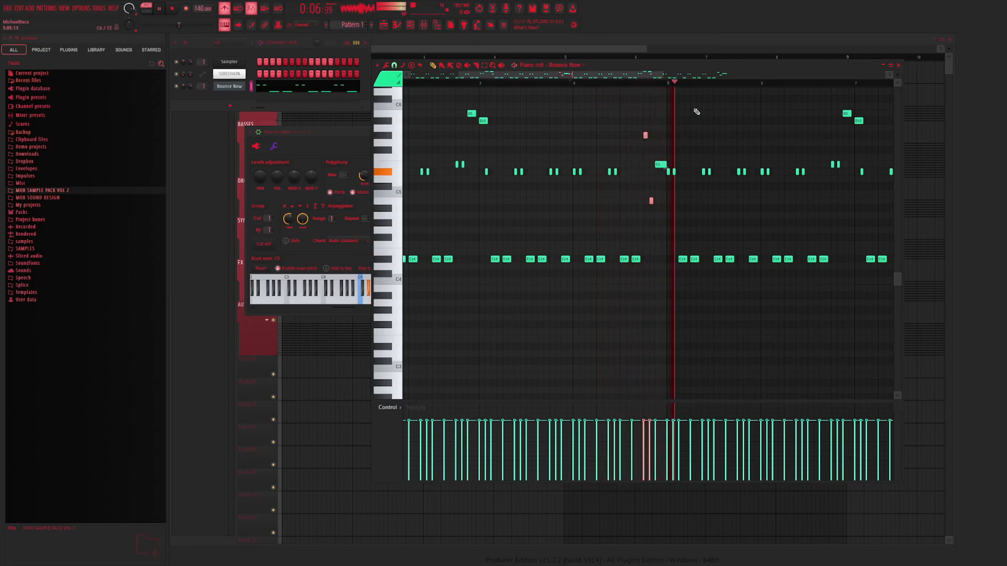
pyautogui.click(644, 83)
pyautogui.click(656, 83)
pyautogui.hscroll(1, 637, 165)
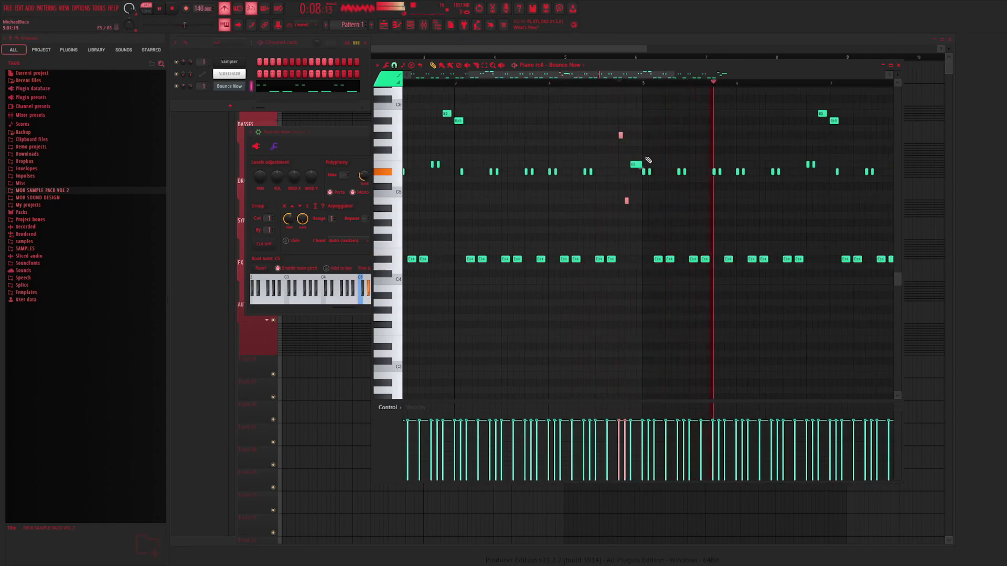
pyautogui.click(620, 82)
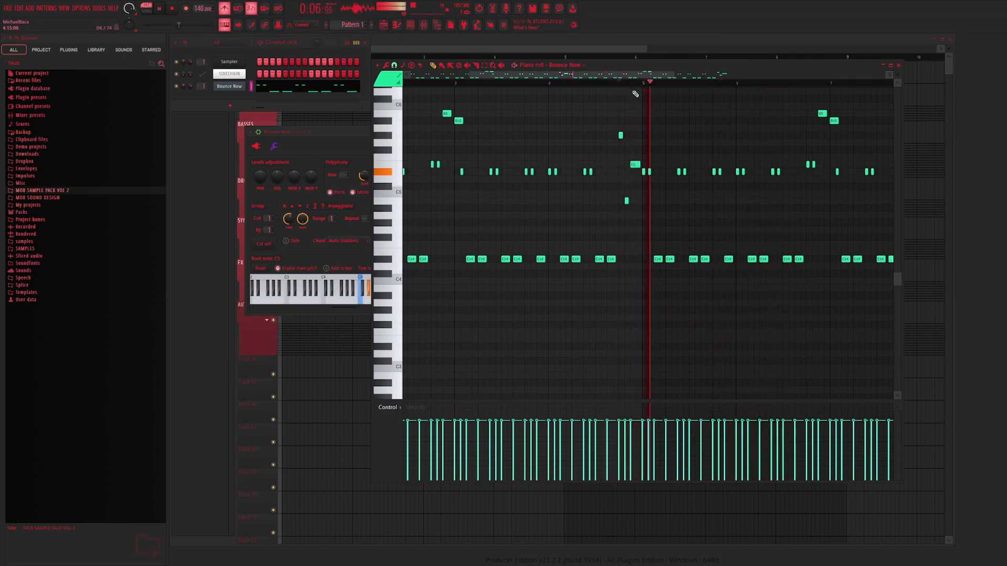
pyautogui.press('space')
pyautogui.press('space')
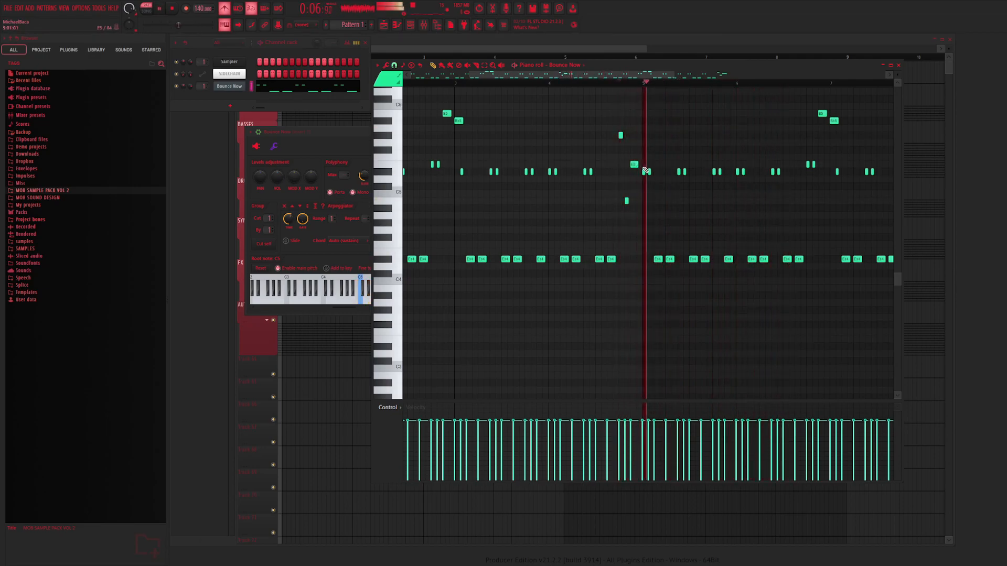
# In bar 8, raise the last D#5 pair to F#5 and the last D#4 pair to F#4
pyautogui.moveTo(678, 78); pyautogui.dragTo(728, 79)
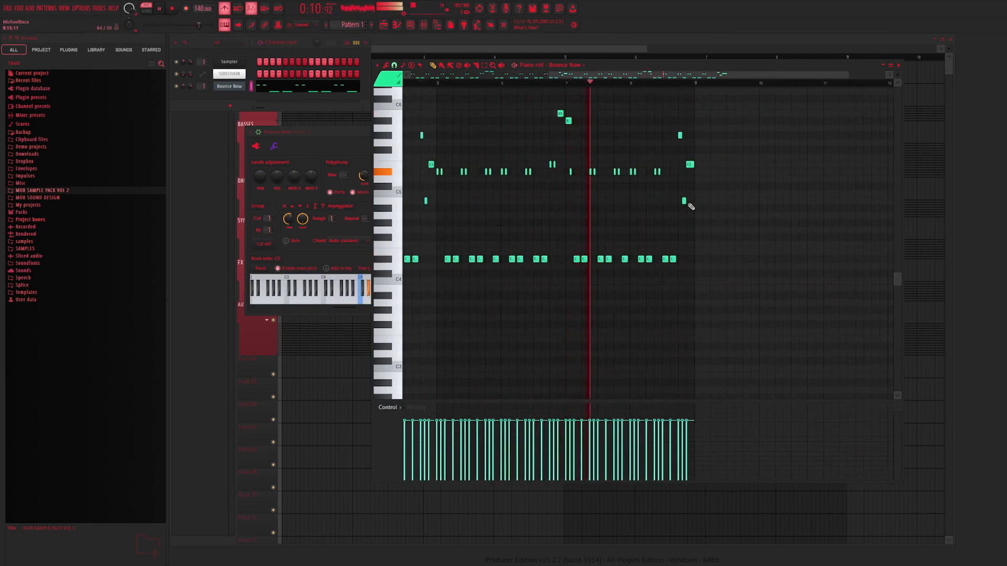
pyautogui.press('space')
pyautogui.moveTo(679, 165); pyautogui.dragTo(654, 183)
pyautogui.moveTo(680, 250); pyautogui.dragTo(665, 237)
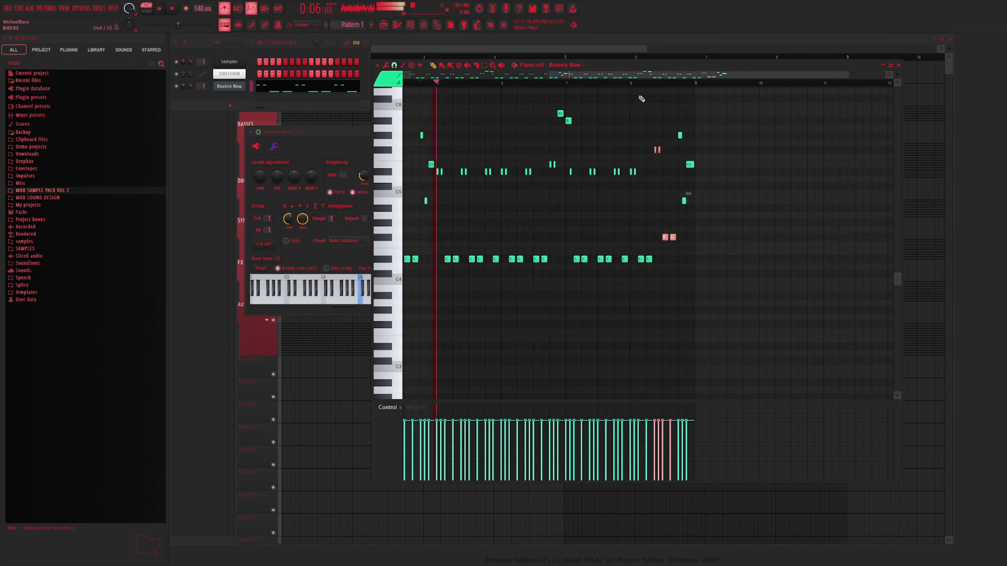
# Replace the closing G#5, B4 and E5 run in bar 8 with an F#5 pair and an E4 note, and play it
pyautogui.moveTo(690, 124); pyautogui.dragTo(680, 215)
pyautogui.press('Delete')
pyautogui.moveTo(657, 151); pyautogui.dragTo(681, 157)
pyautogui.moveTo(679, 241); pyautogui.dragTo(692, 252)
pyautogui.press('space')
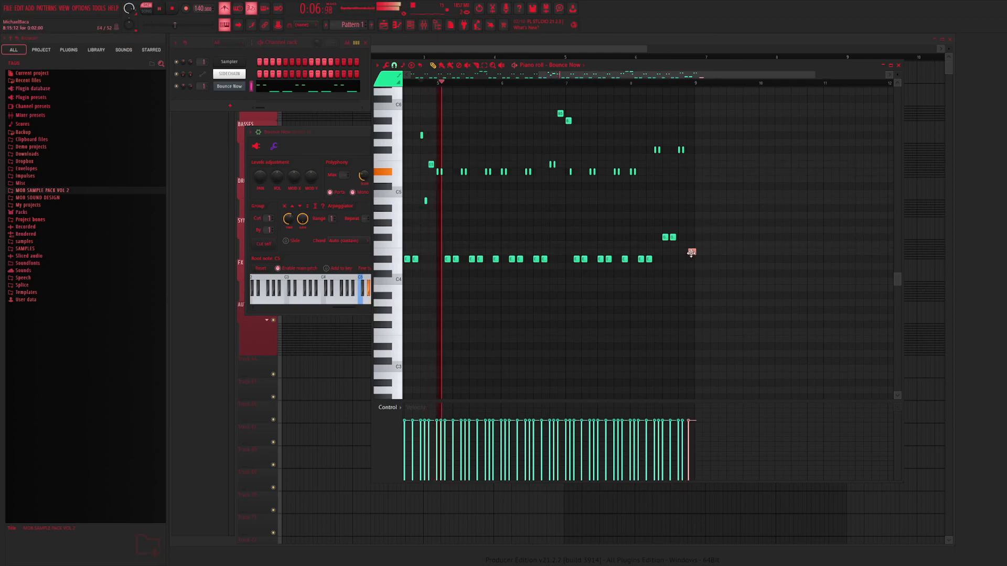
# Lower the last F#5 pair in bar 8 to E5 and play the pattern
pyautogui.moveTo(662, 88)
pyautogui.mouseDown()
pyautogui.moveTo(630, 85)
pyautogui.moveTo(669, 93)
pyautogui.mouseUp()
pyautogui.press('space')
pyautogui.moveTo(680, 151); pyautogui.dragTo(680, 165)
pyautogui.press('space')
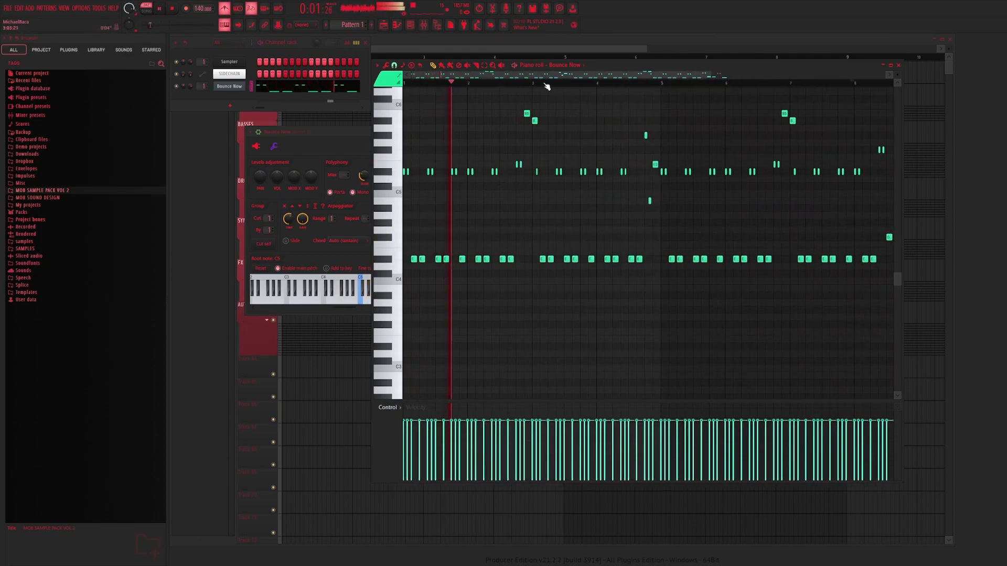
# Transpose the closing F# and E notes of bar 8 up one octave
pyautogui.moveTo(765, 140); pyautogui.dragTo(682, 265)
pyautogui.press('space')
pyautogui.scroll(2, 681, 266)
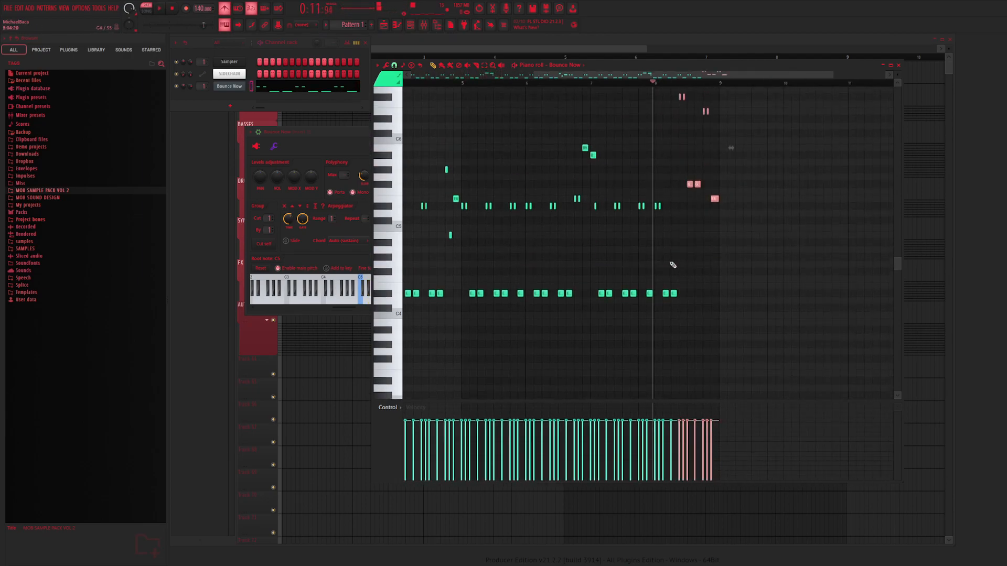
# Replace the last D#4 note in bar 8 with a D#5 note and play the whole pattern
pyautogui.rightClick(674, 294)
pyautogui.click(668, 225)
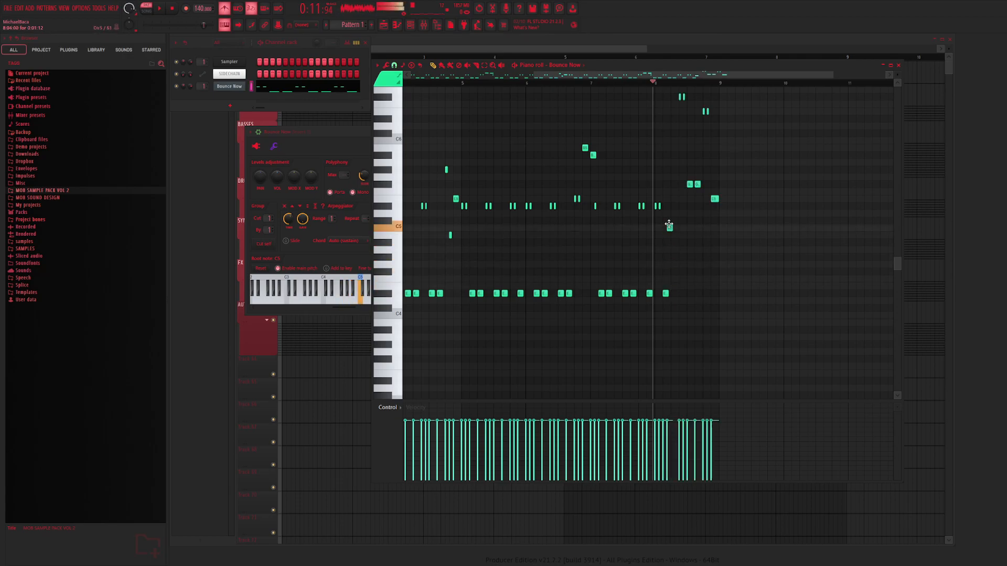
pyautogui.press('space')
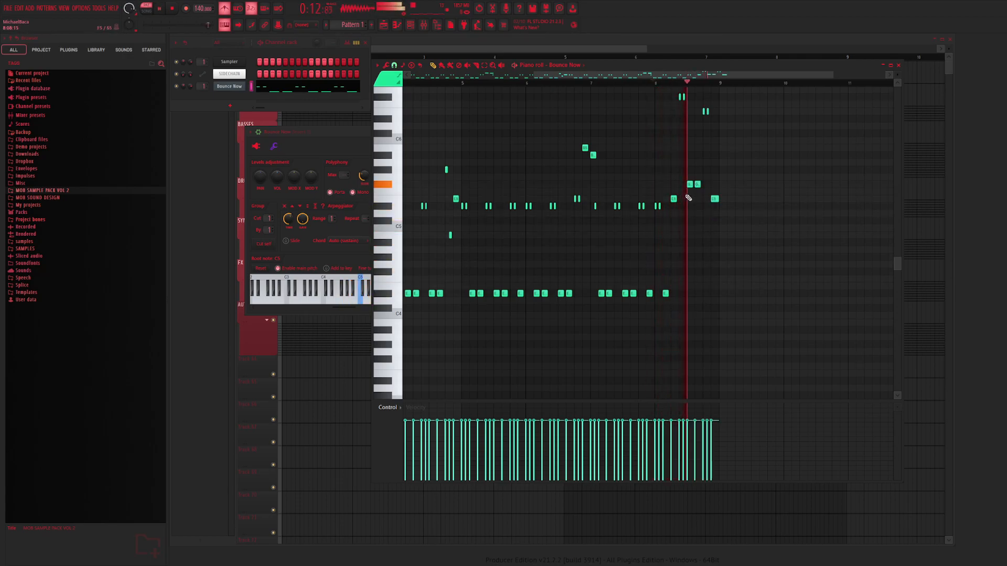
pyautogui.hscroll(-1, 703, 184)
pyautogui.moveTo(685, 200); pyautogui.dragTo(685, 208)
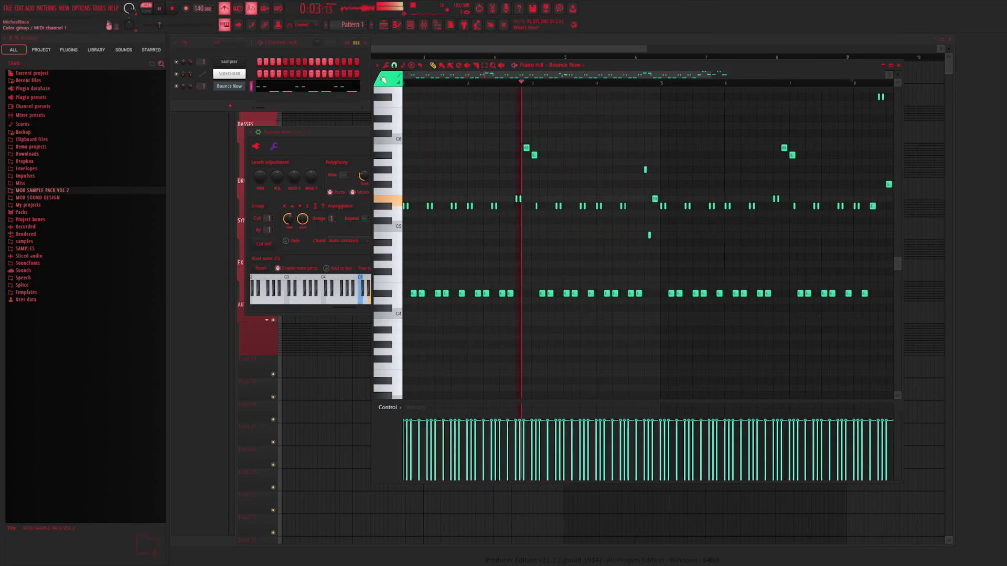
pyautogui.press('space')
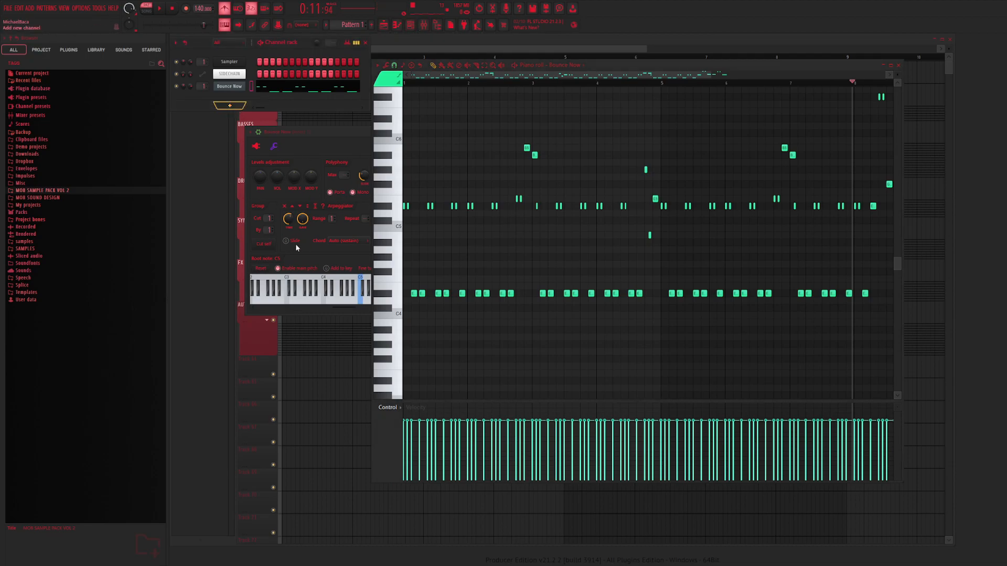
# Place Pattern 1 at bar 1 of the playlist on Track 33 and expand the SYNTHS track group
pyautogui.press('F12')
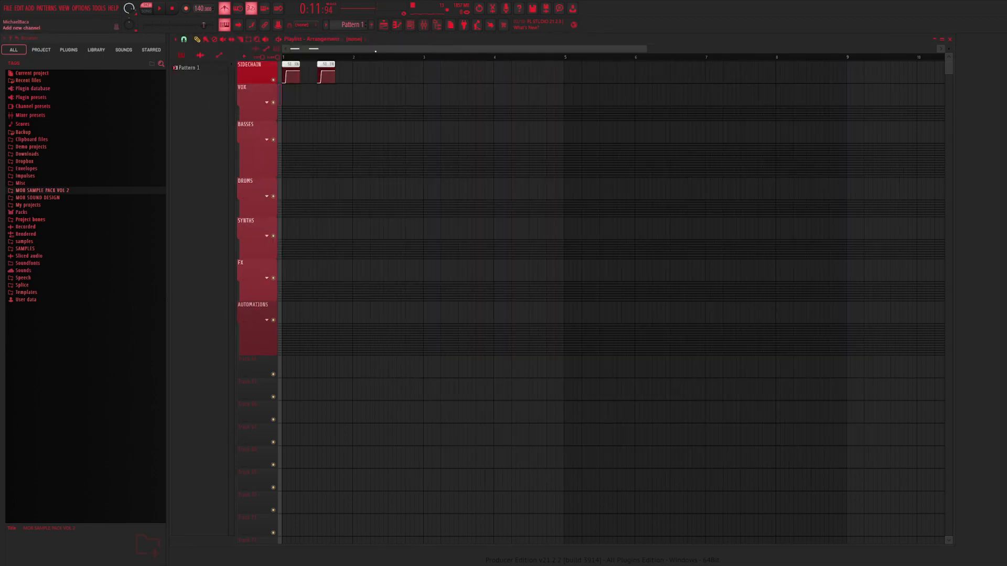
pyautogui.click(411, 25)
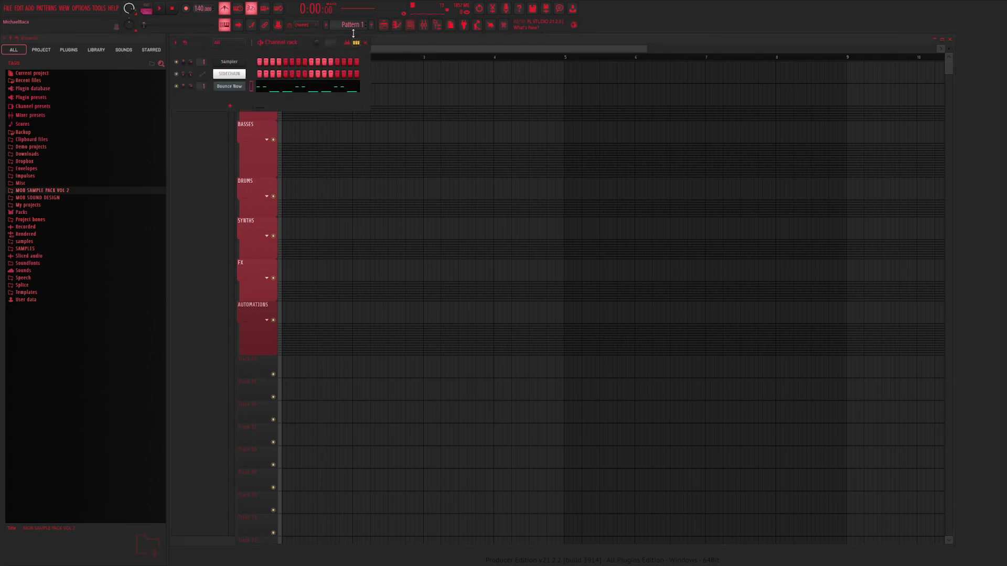
pyautogui.press('F6')
pyautogui.click(292, 242)
pyautogui.click(266, 236)
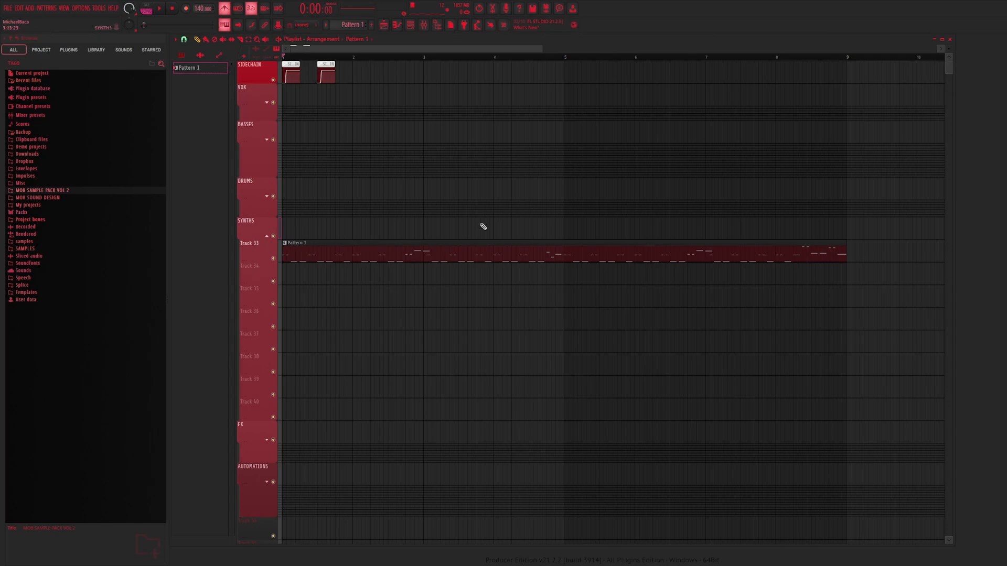
# Add a 3x Osc channel and centre the coarse pitch of its second oscillator
pyautogui.click(410, 26)
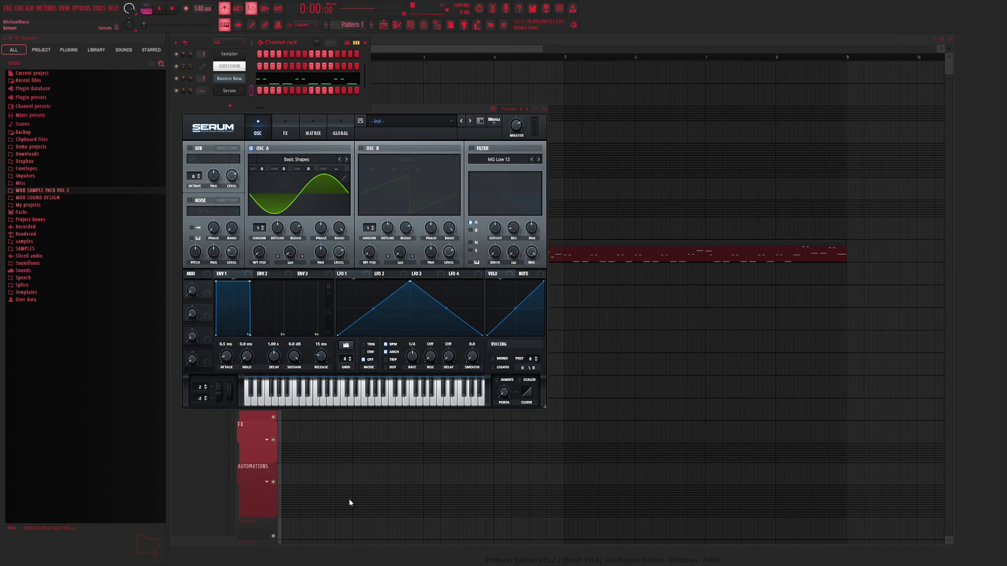
pyautogui.hotkey('ctrl', 'z')
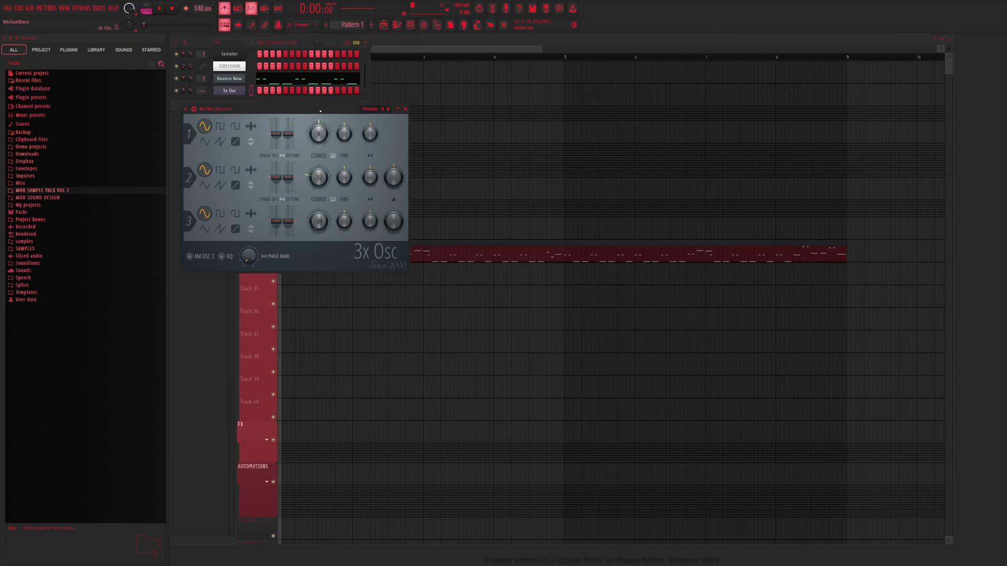
pyautogui.moveTo(318, 178); pyautogui.dragTo(319, 166)
pyautogui.moveTo(248, 111); pyautogui.dragTo(377, 119)
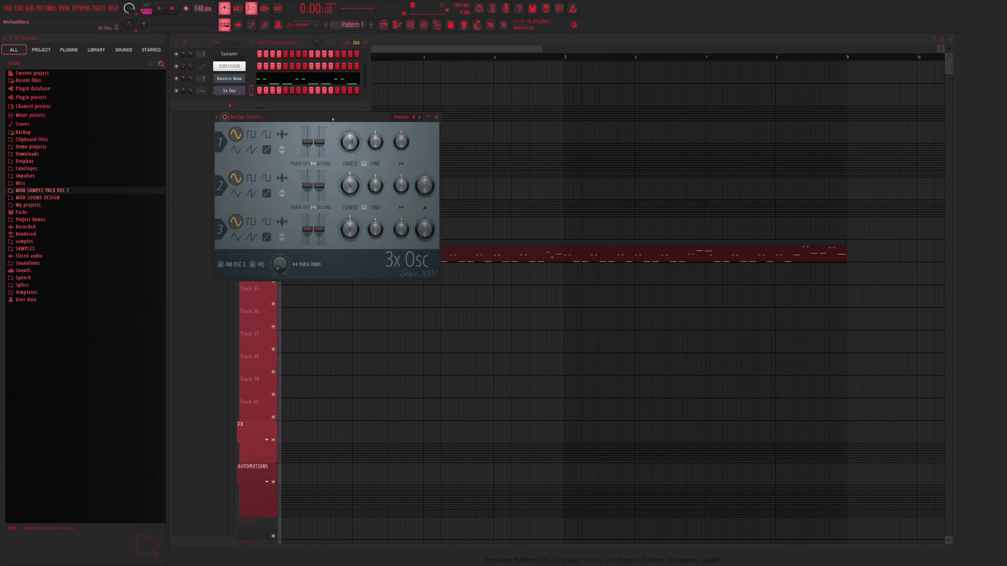
# Enable the 3x Osc's volume envelope and shorten its attack to almost nothing
pyautogui.click(226, 118)
pyautogui.click(259, 133)
pyautogui.click(249, 134)
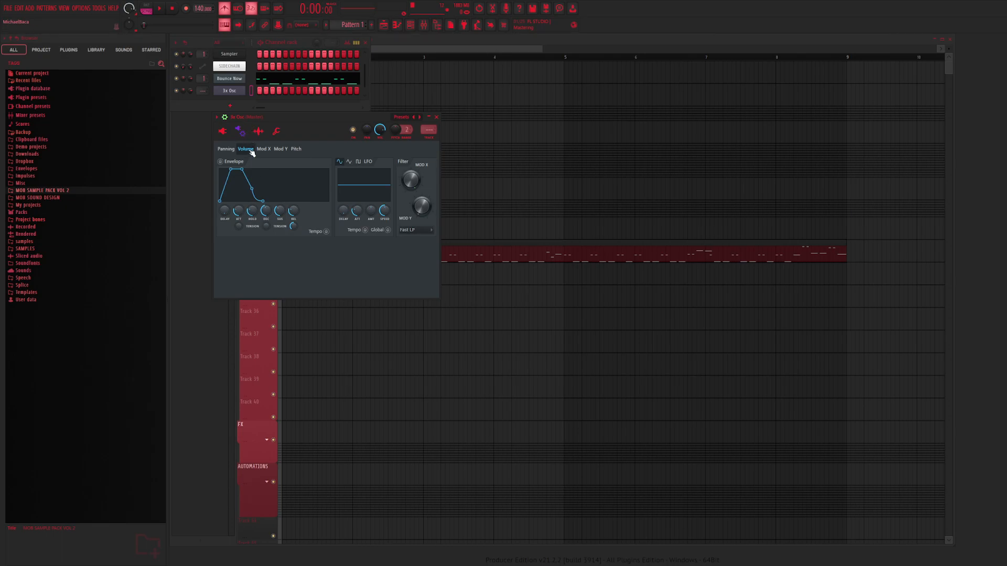
pyautogui.moveTo(231, 169); pyautogui.dragTo(224, 169)
pyautogui.moveTo(223, 168); pyautogui.dragTo(222, 169)
# Switch the piano roll to the Bounce Now channel and copy all its notes
pyautogui.click(396, 27)
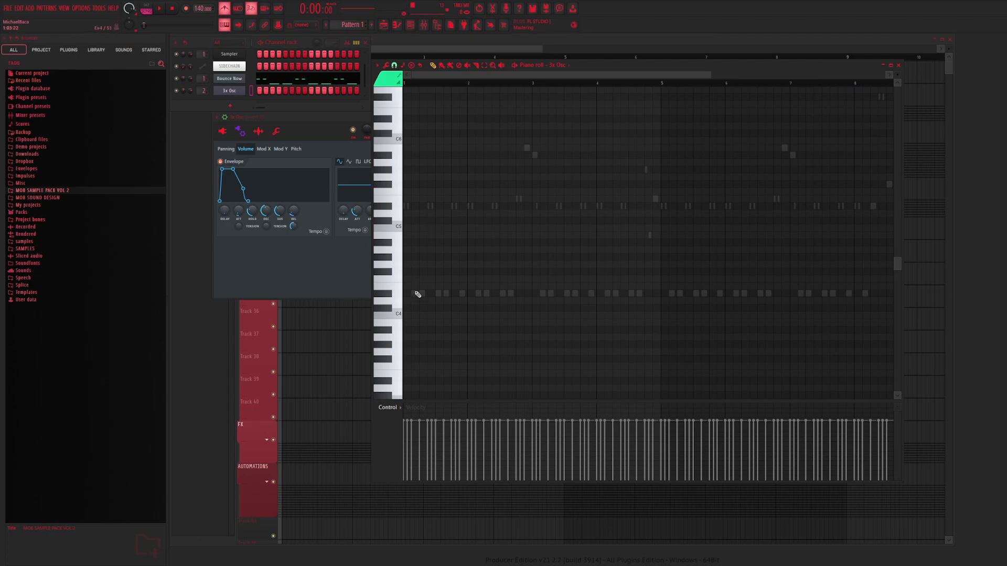
pyautogui.moveTo(406, 332); pyautogui.dragTo(402, 365)
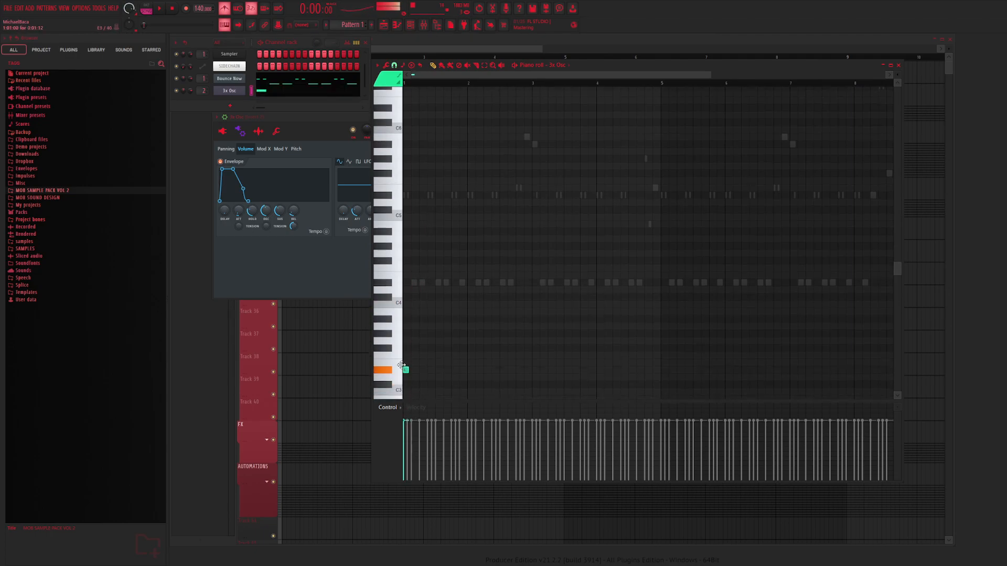
pyautogui.rightClick(405, 370)
pyautogui.click(556, 65)
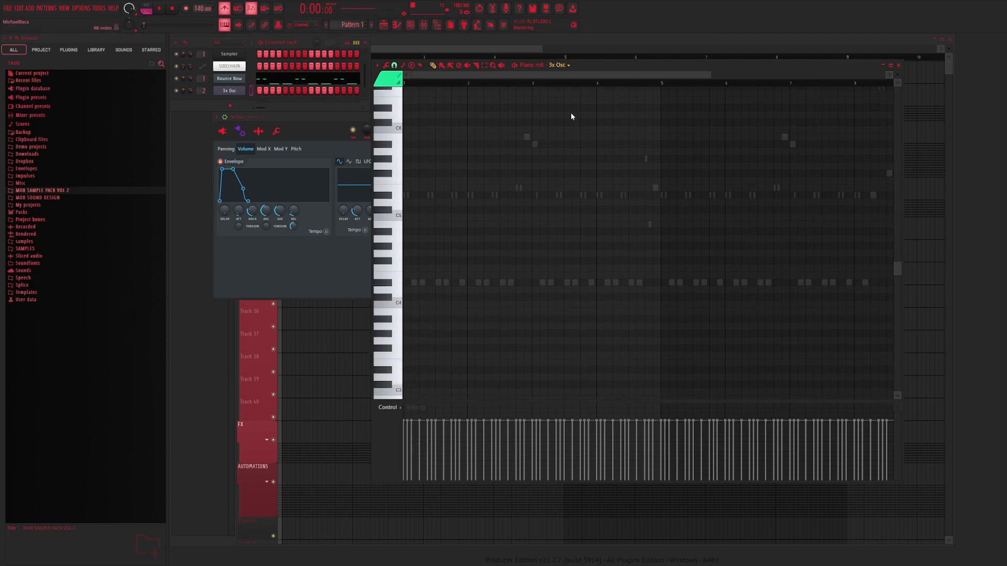
pyautogui.click(571, 112)
pyautogui.moveTo(711, 74); pyautogui.dragTo(813, 74)
pyautogui.scroll(3, 787, 126)
pyautogui.moveTo(810, 112); pyautogui.dragTo(372, 374)
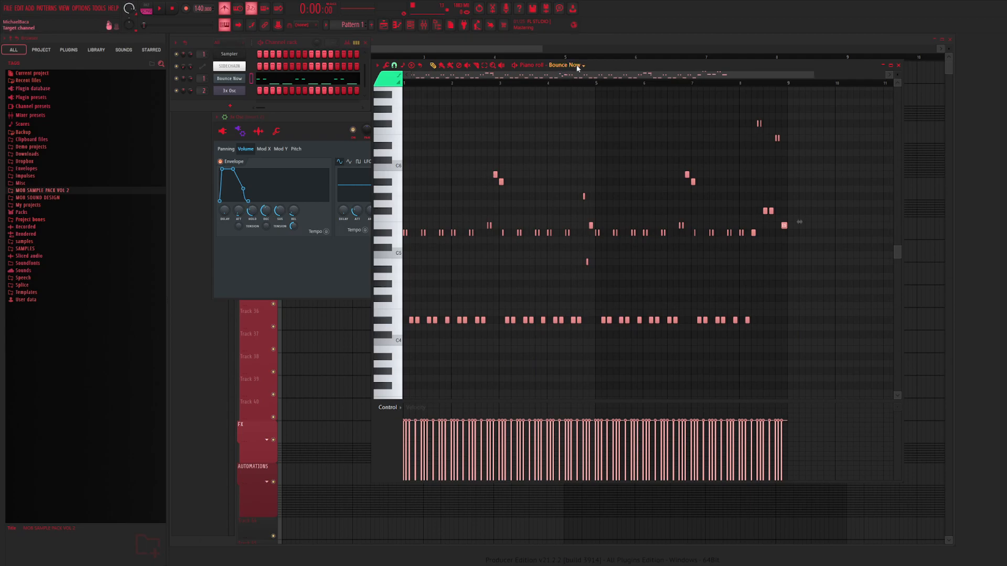
# Create Pattern 2, paste the copied notes into the 3x Osc's piano roll and play them
pyautogui.click(477, 51)
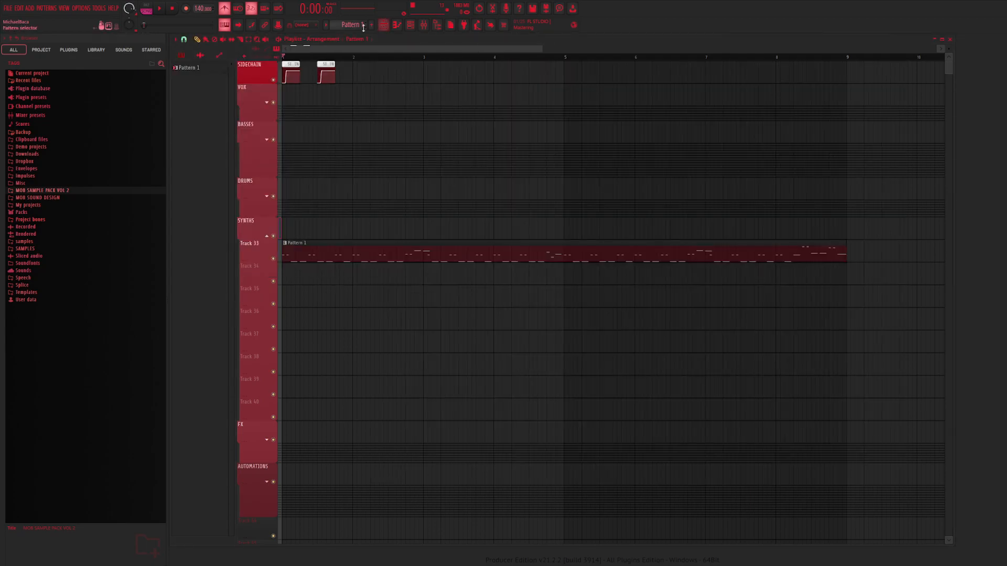
pyautogui.click(403, 29)
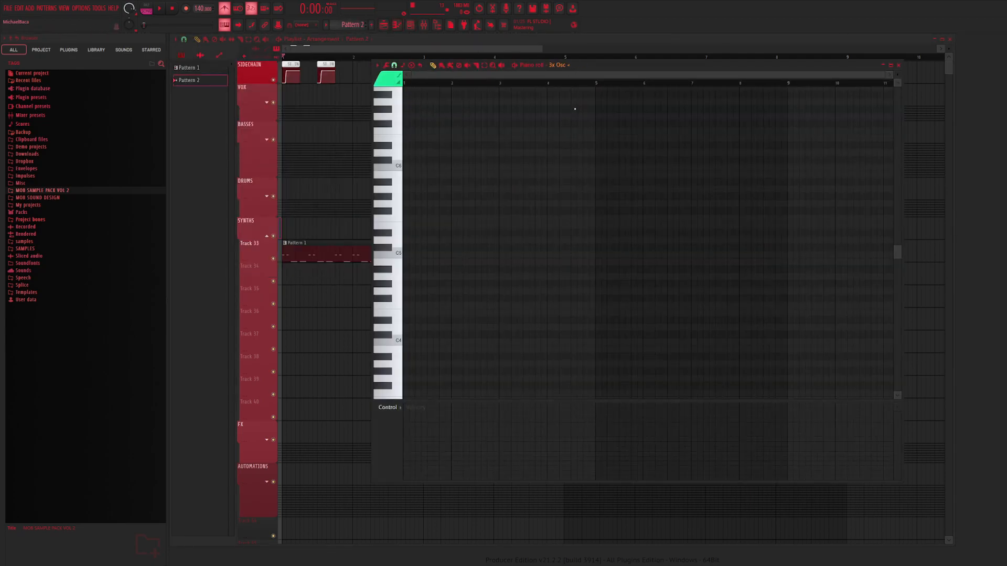
pyautogui.hotkey('ctrl', 'v')
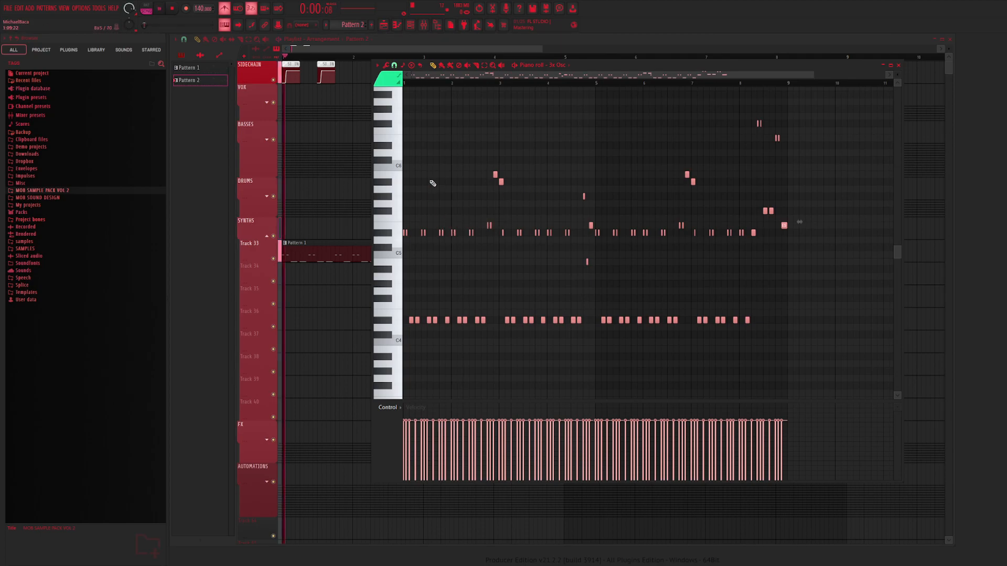
pyautogui.press('space')
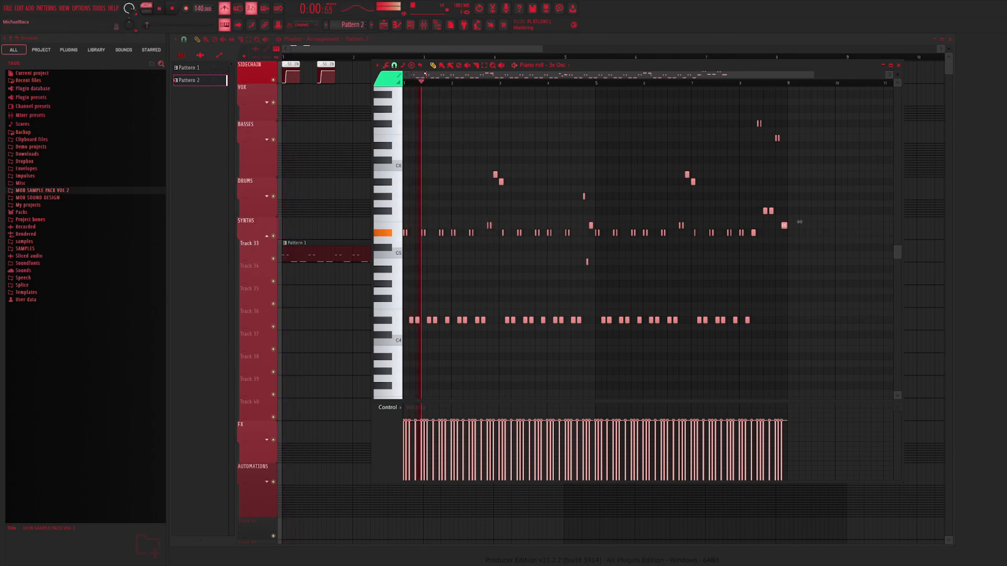
# Transpose all notes in the 3x Osc's piano roll down one octave and play the pattern
pyautogui.scroll(3, 592, 264)
pyautogui.press('space')
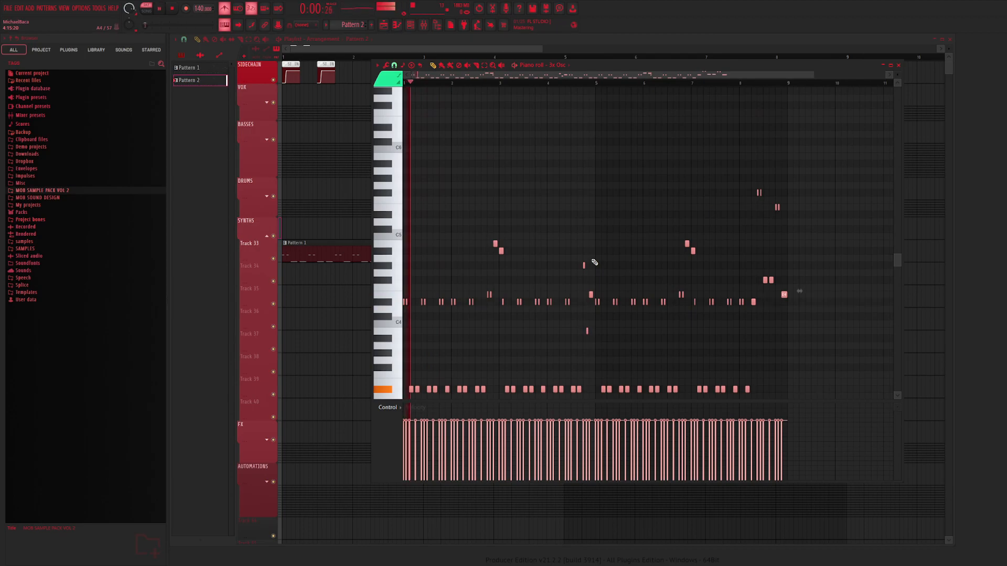
pyautogui.press('space')
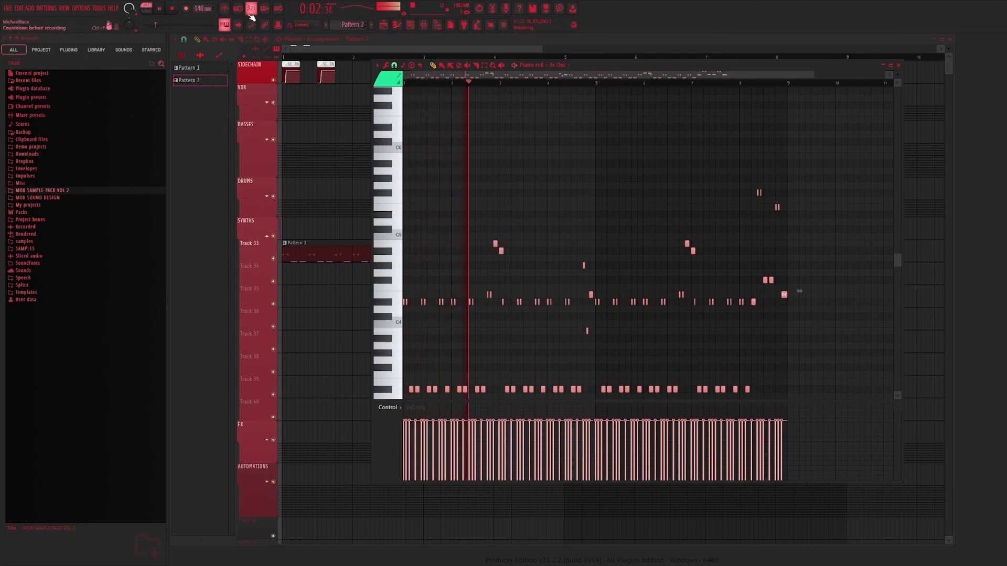
# Change the 3x Osc's first oscillator to a saw wave and play the pattern
pyautogui.click(410, 24)
pyautogui.click(229, 91)
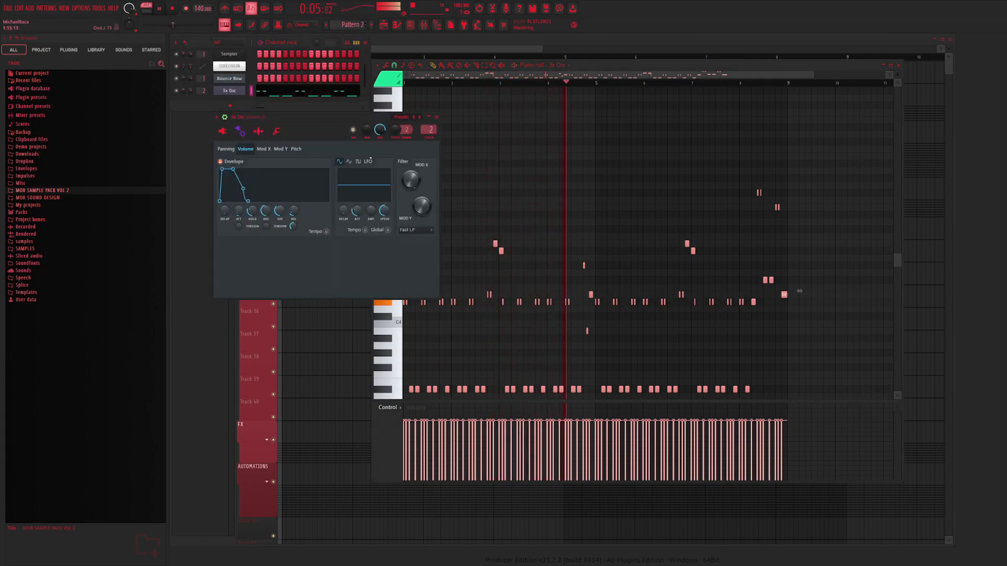
pyautogui.click(222, 132)
pyautogui.press('space')
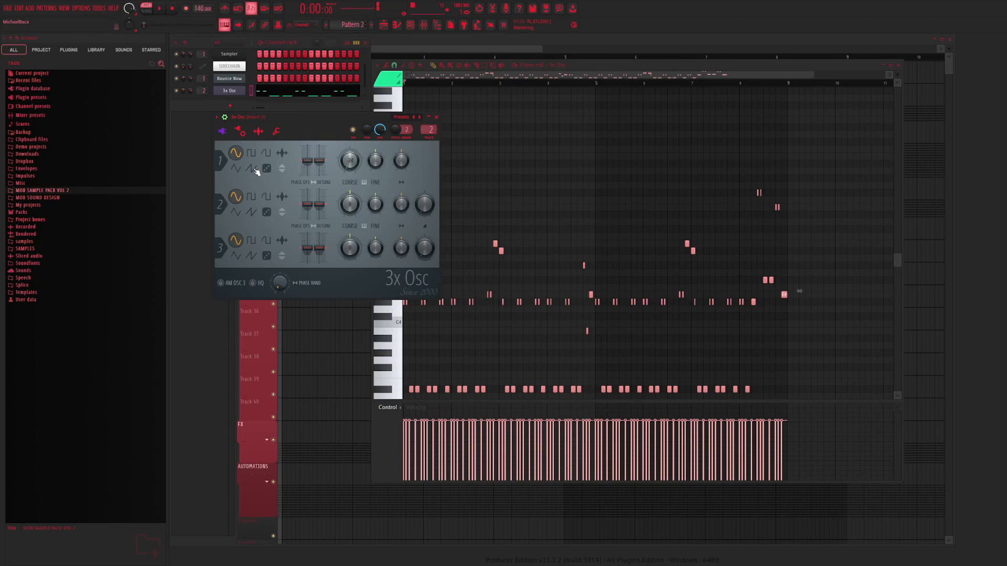
pyautogui.press('space')
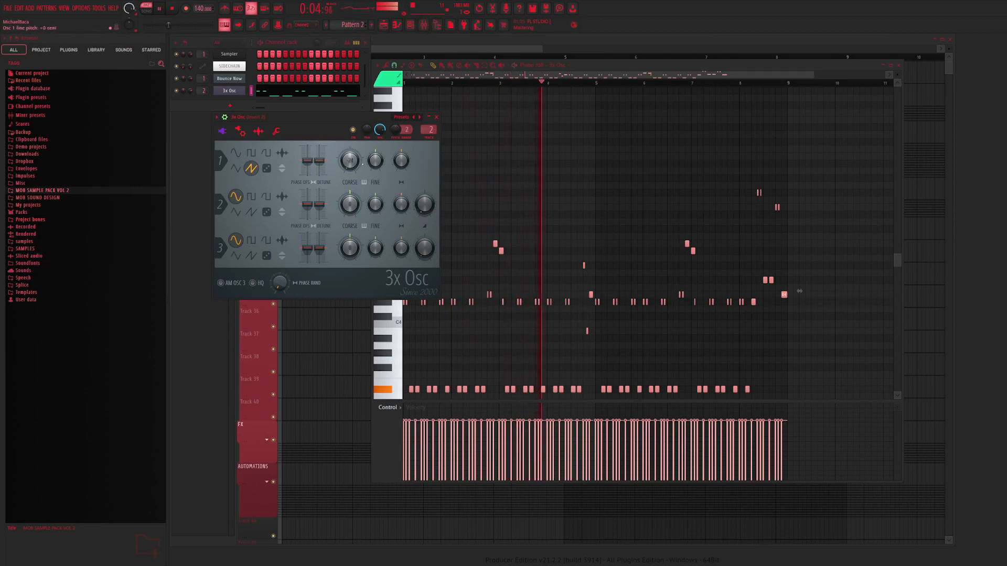
# Enable monophonic and portamento modes for the 3x Osc channel while auditioning the pattern
pyautogui.click(277, 132)
pyautogui.press('space')
pyautogui.click(278, 132)
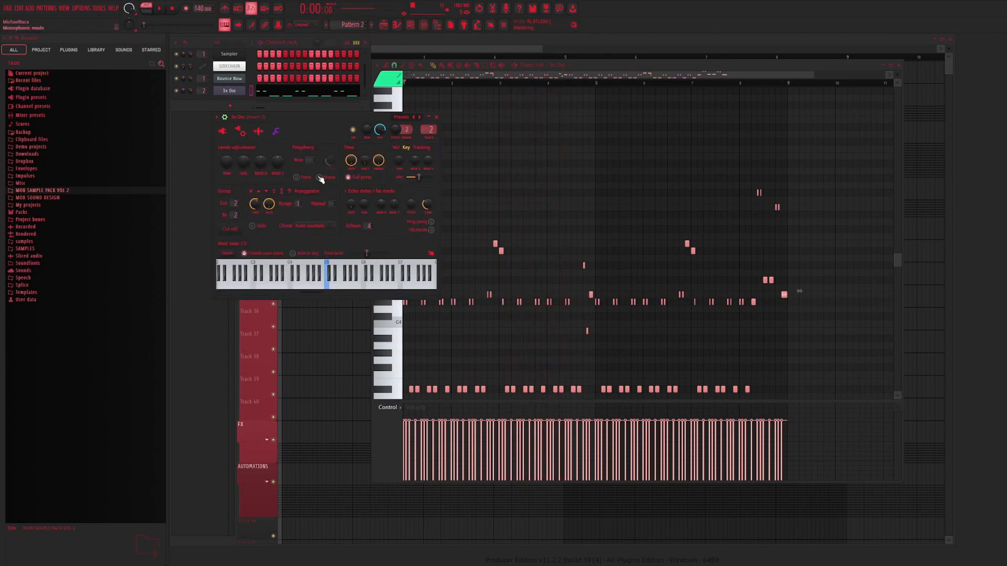
pyautogui.click(465, 82)
pyautogui.press('space')
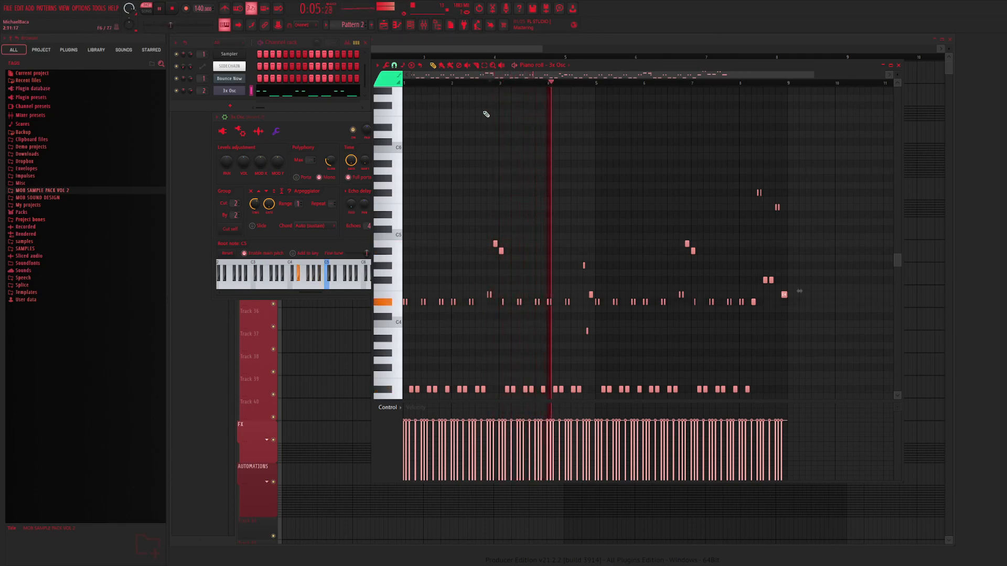
pyautogui.click(229, 92)
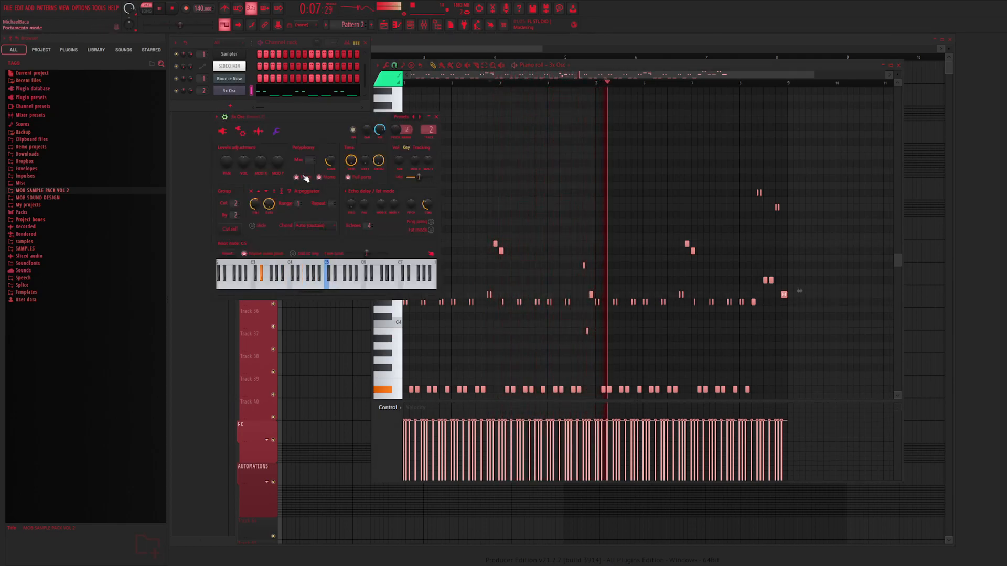
pyautogui.click(226, 133)
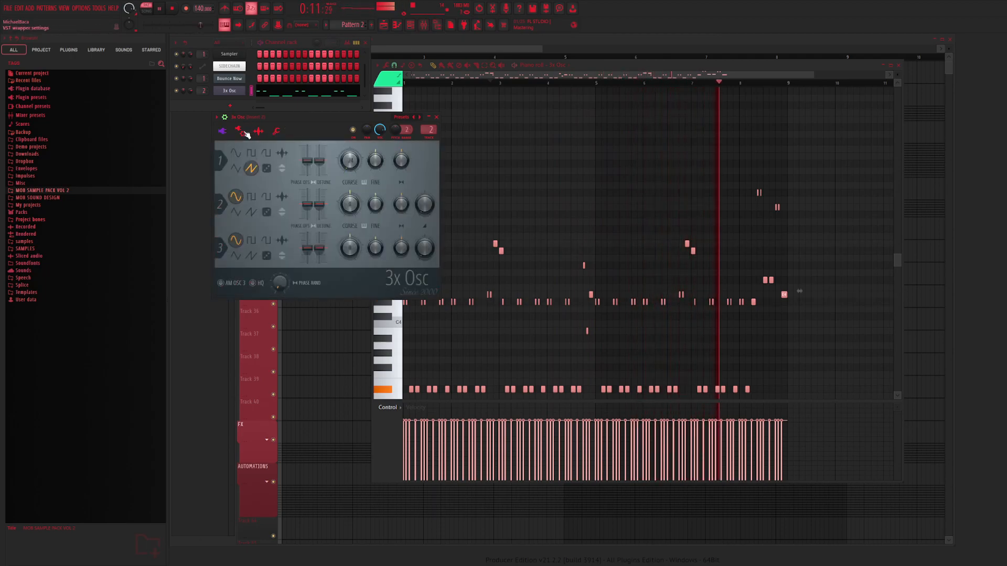
# Add Fruity Parametric EQ 2 to Insert 2 and roll off the highs steeply, starting from its 20Hz + 18kHz cut preset
pyautogui.click(424, 25)
pyautogui.press('space')
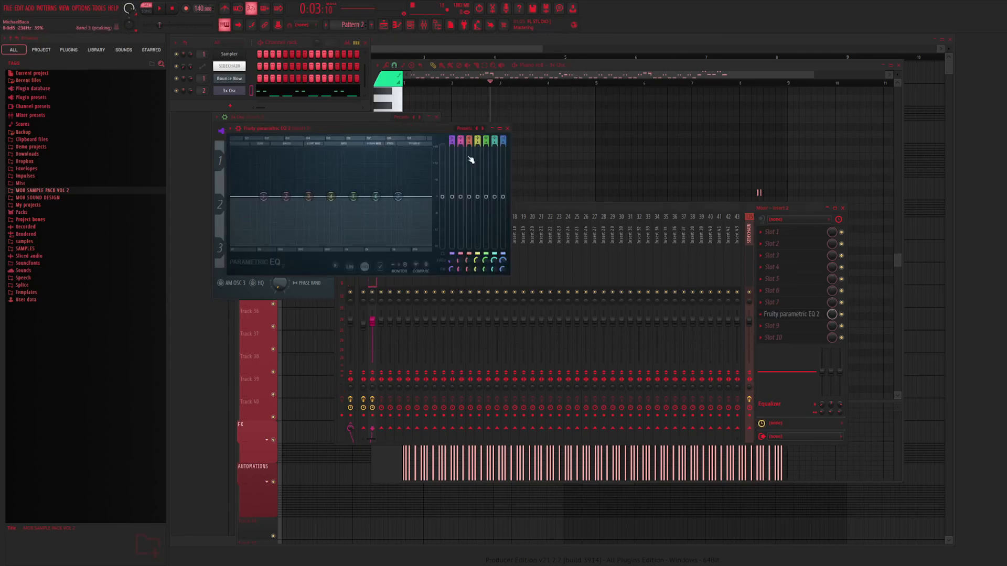
pyautogui.click(483, 128)
pyautogui.moveTo(429, 196); pyautogui.dragTo(323, 198)
pyautogui.press('space')
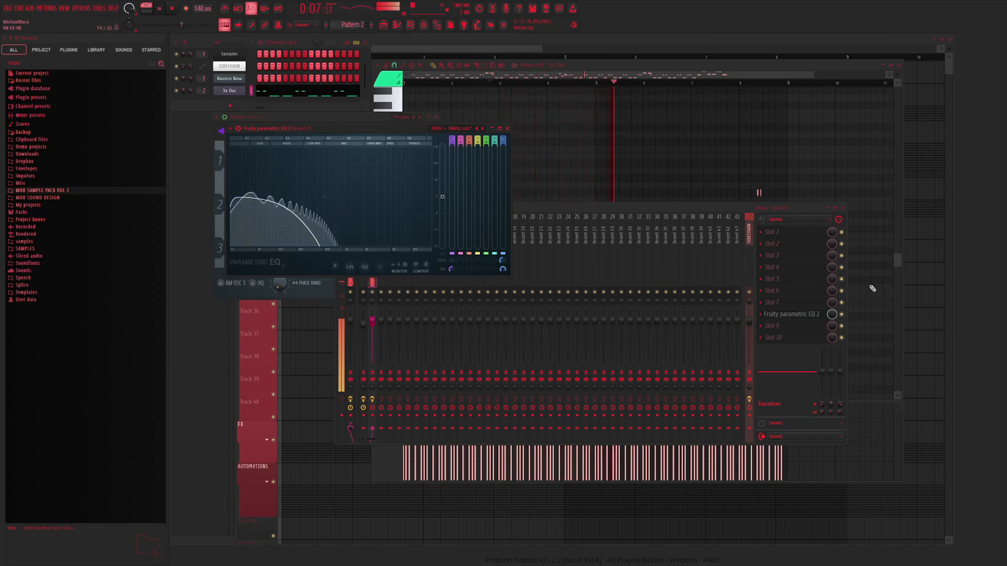
# Move the EQ to slot 2 of Insert 2 and load Hyper Chorus in slot 1
pyautogui.moveTo(792, 314); pyautogui.dragTo(792, 244)
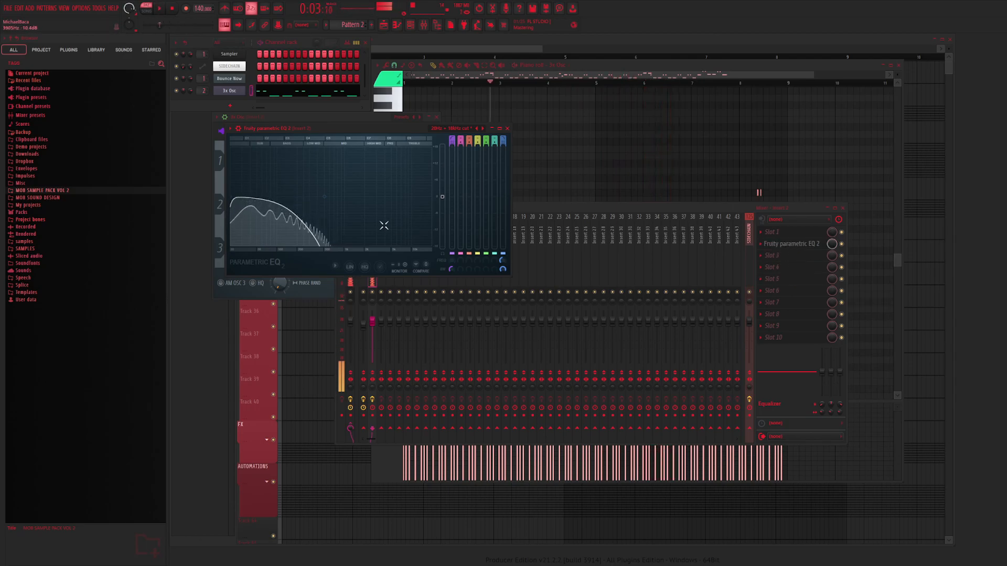
pyautogui.click(766, 238)
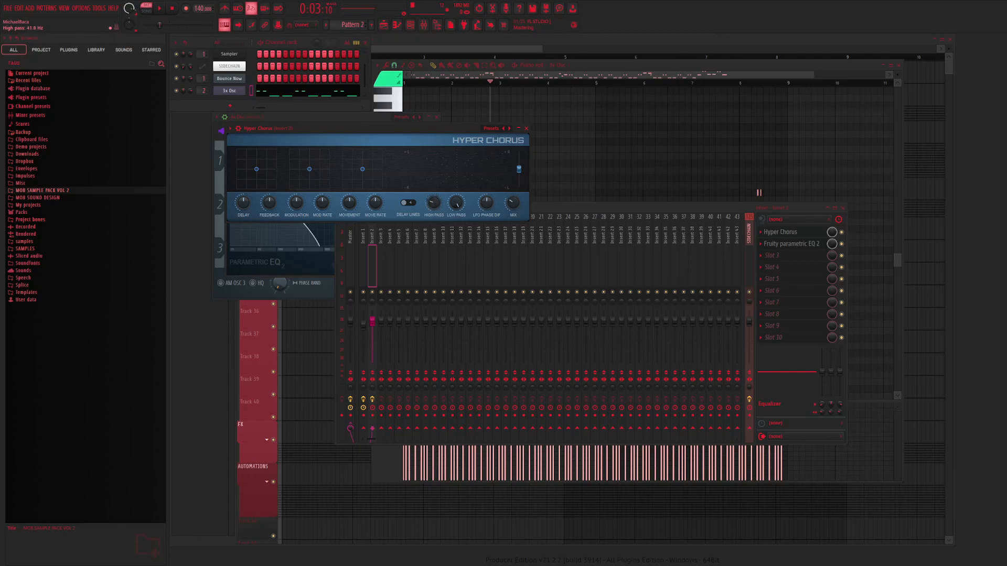
pyautogui.press('space')
pyautogui.press('space')
# Add OTT to slot 3 of Insert 2 with its depth turned well down
pyautogui.click(364, 257)
pyautogui.click(373, 255)
pyautogui.moveTo(447, 210); pyautogui.dragTo(446, 239)
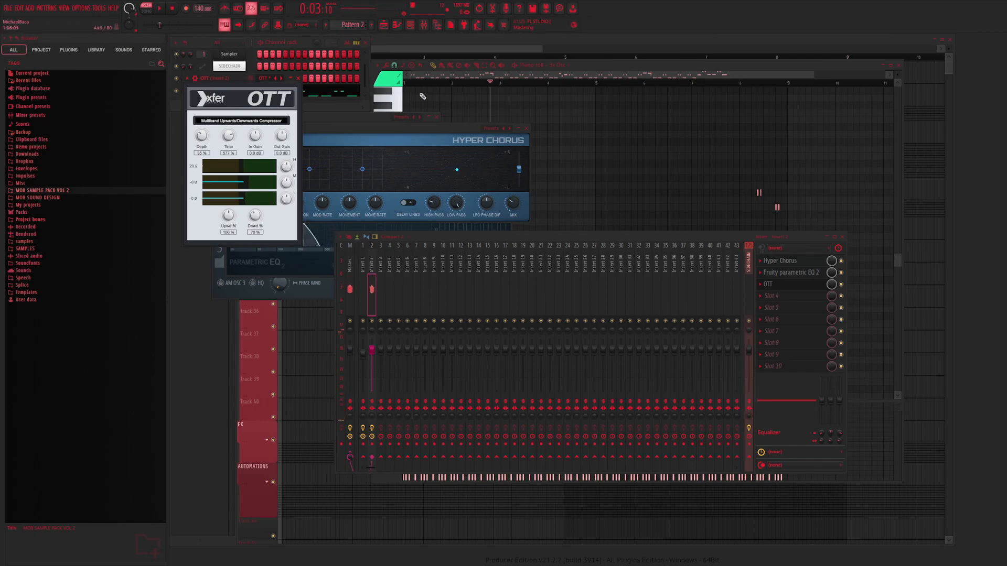
pyautogui.click(454, 77)
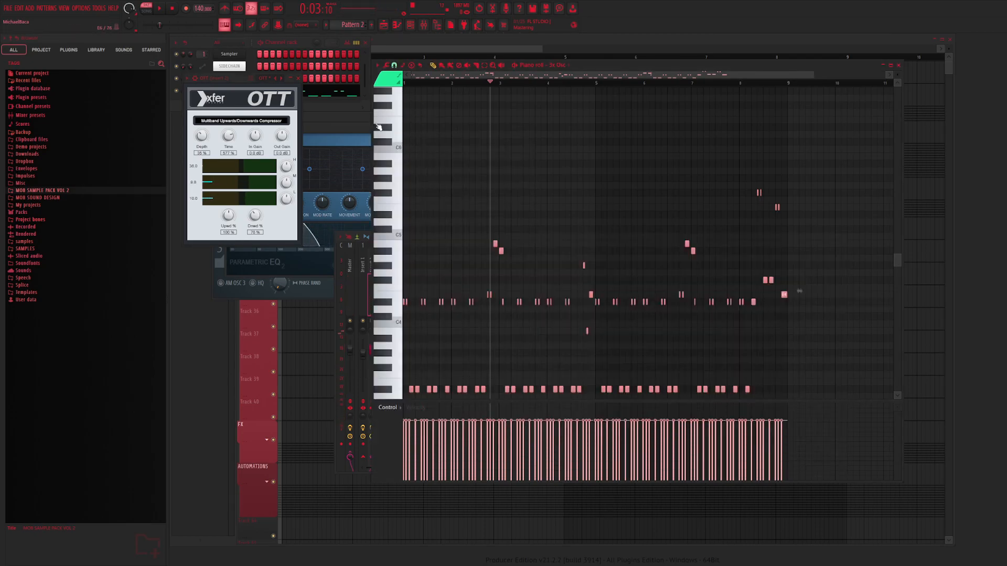
# Add an Overdrive Distortion to slot 4 of Insert 2 and adjust its dynamics and mix
pyautogui.click(423, 28)
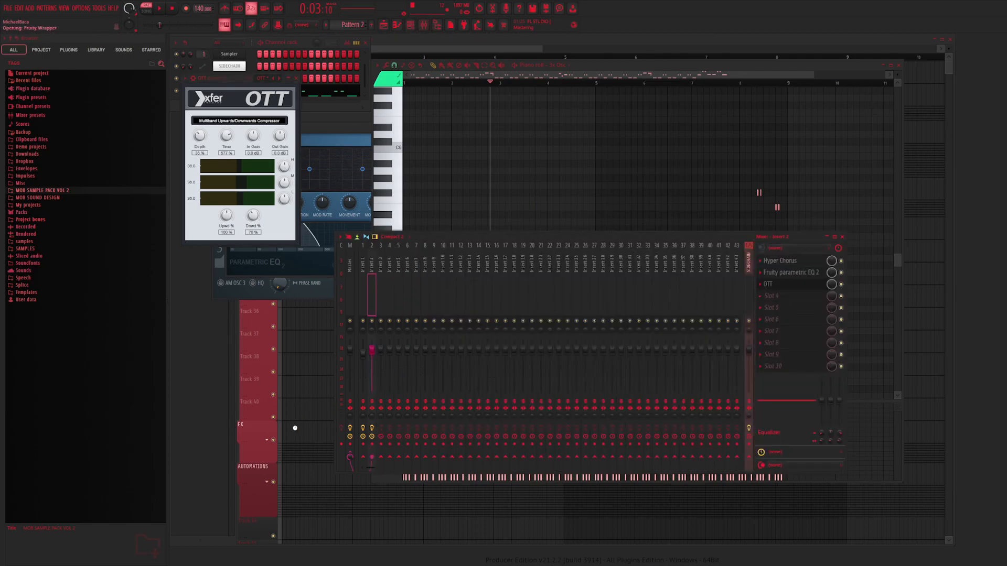
pyautogui.moveTo(398, 220); pyautogui.dragTo(398, 213)
pyautogui.moveTo(428, 256); pyautogui.dragTo(428, 268)
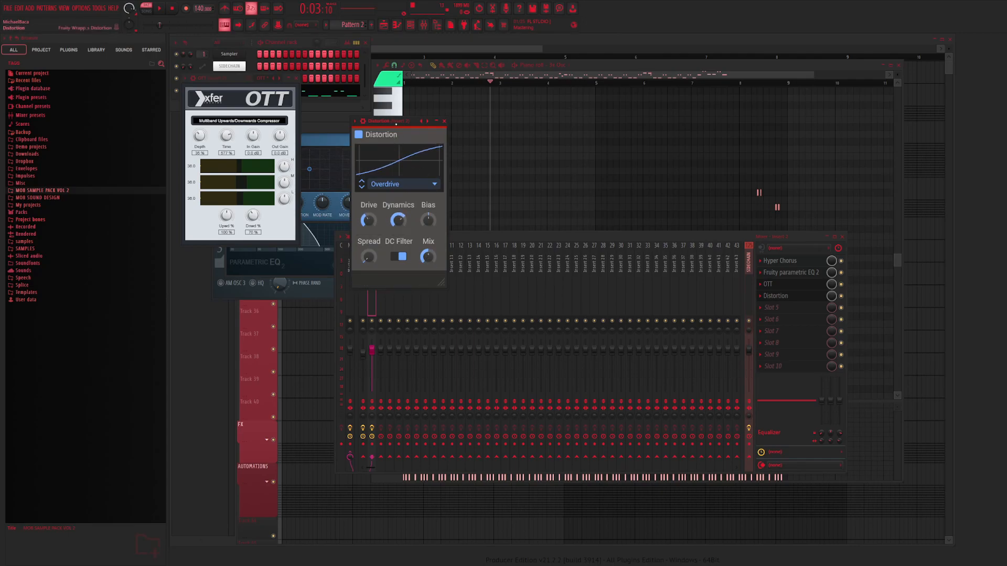
# Play the processed 3x Osc pattern and raise the Insert 2 fader slightly
pyautogui.press('space')
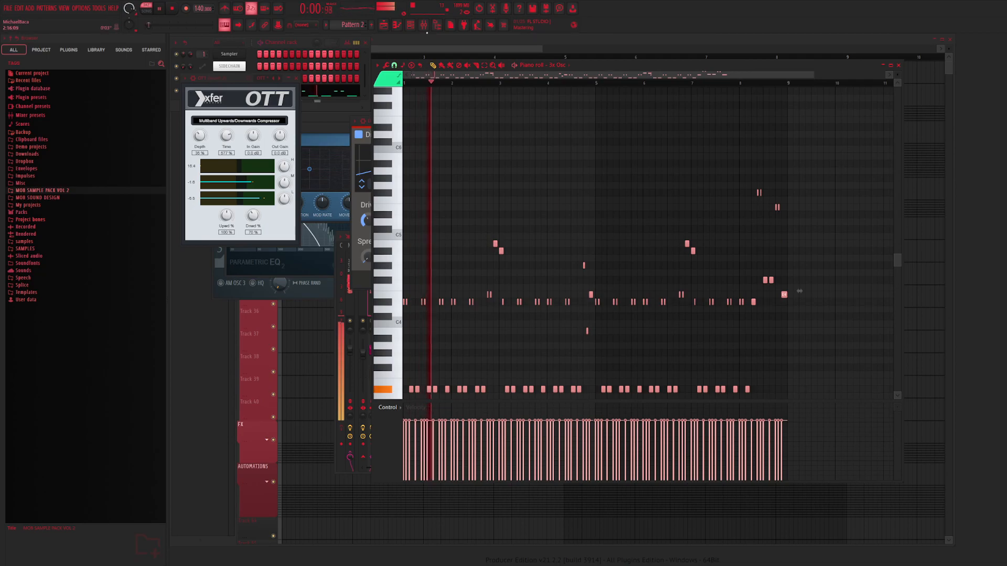
pyautogui.moveTo(372, 349); pyautogui.dragTo(371, 340)
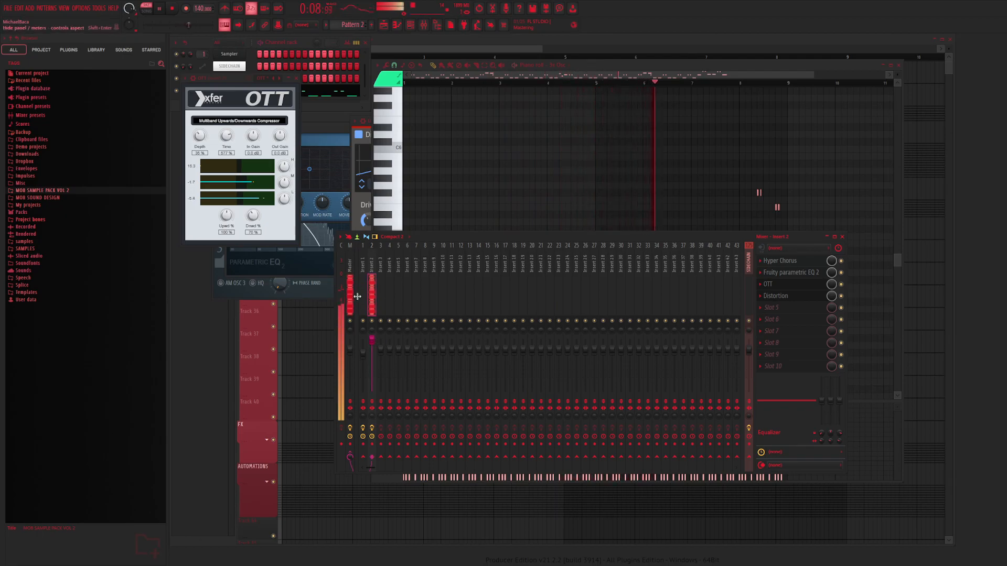
pyautogui.press('F7')
pyautogui.press('space')
# Place Pattern 2 on Track 34 directly below Pattern 1 and play the arrangement
pyautogui.press('F5')
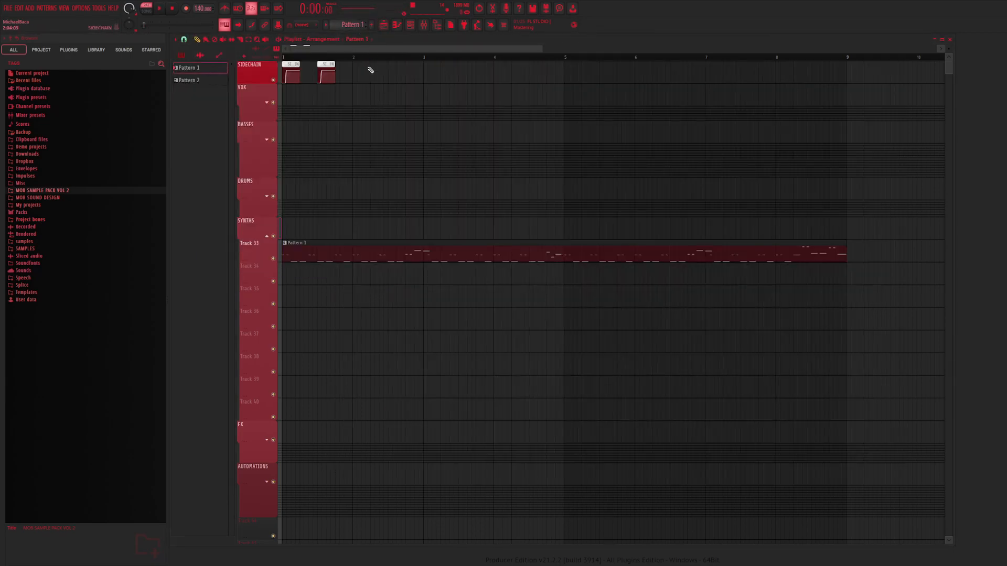
pyautogui.click(340, 268)
pyautogui.rightClick(355, 280)
pyautogui.click(339, 272)
pyautogui.press('space')
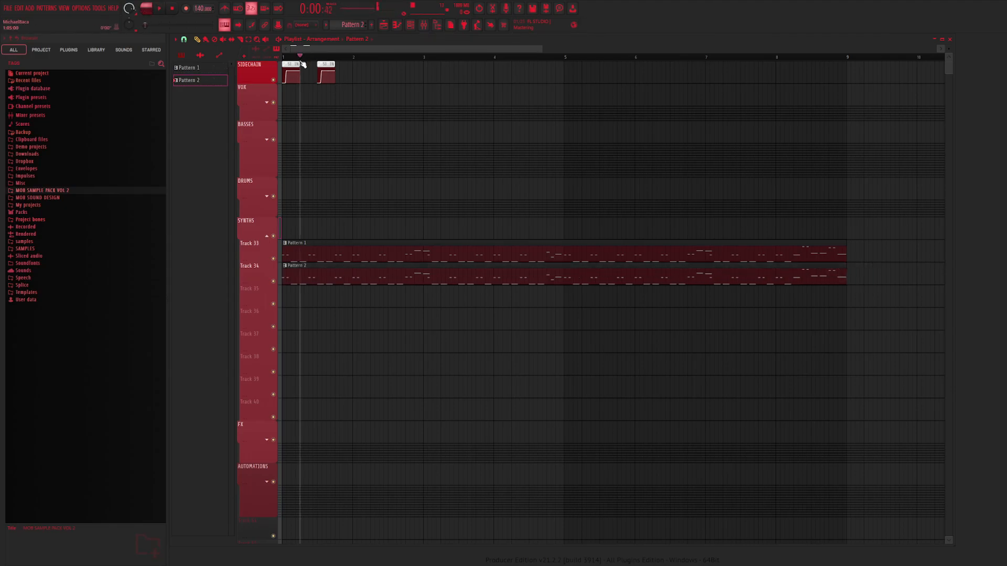
# Select the 3x Osc's upper notes and lower the Insert 2 fader slightly during playback
pyautogui.click(425, 25)
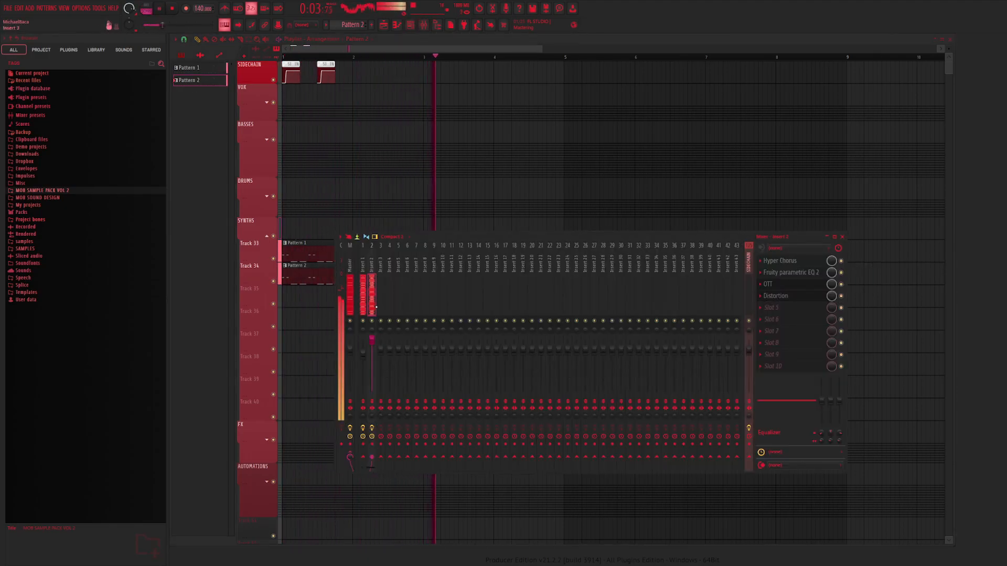
pyautogui.press('F7')
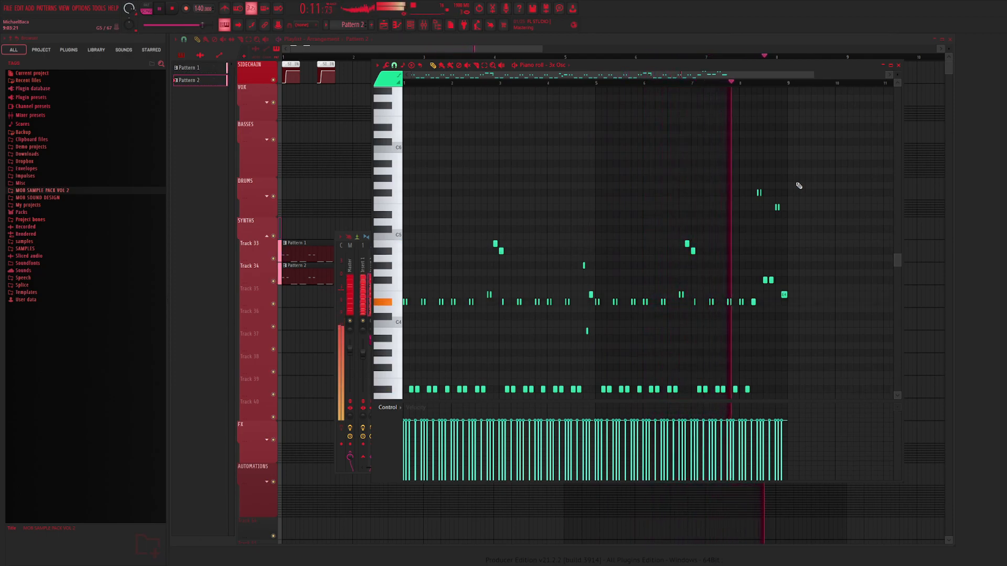
pyautogui.moveTo(796, 183); pyautogui.dragTo(371, 348)
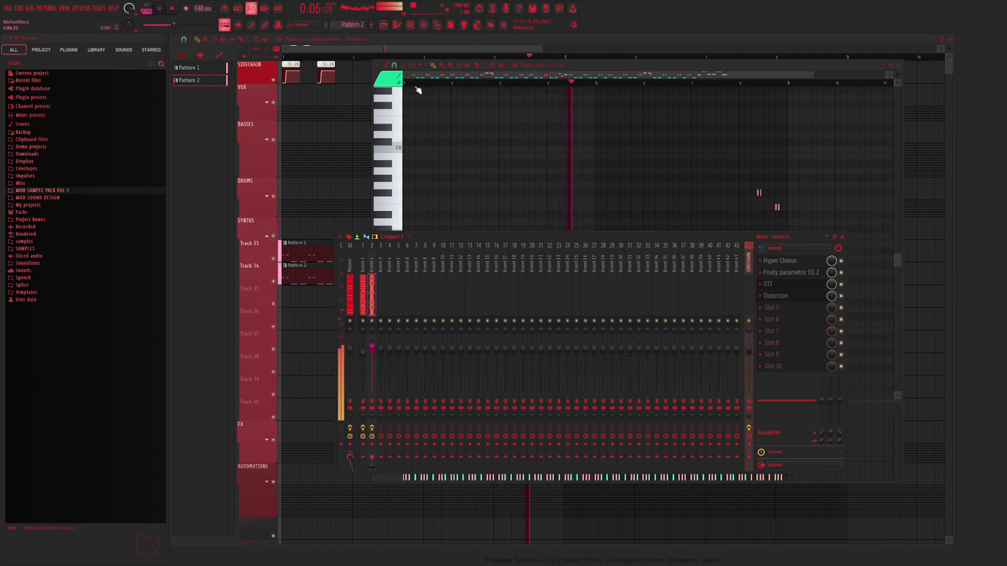
# Audition a 22% release on the 3x Osc's volume envelope and reduce the release to zero
pyautogui.click(410, 25)
pyautogui.click(231, 90)
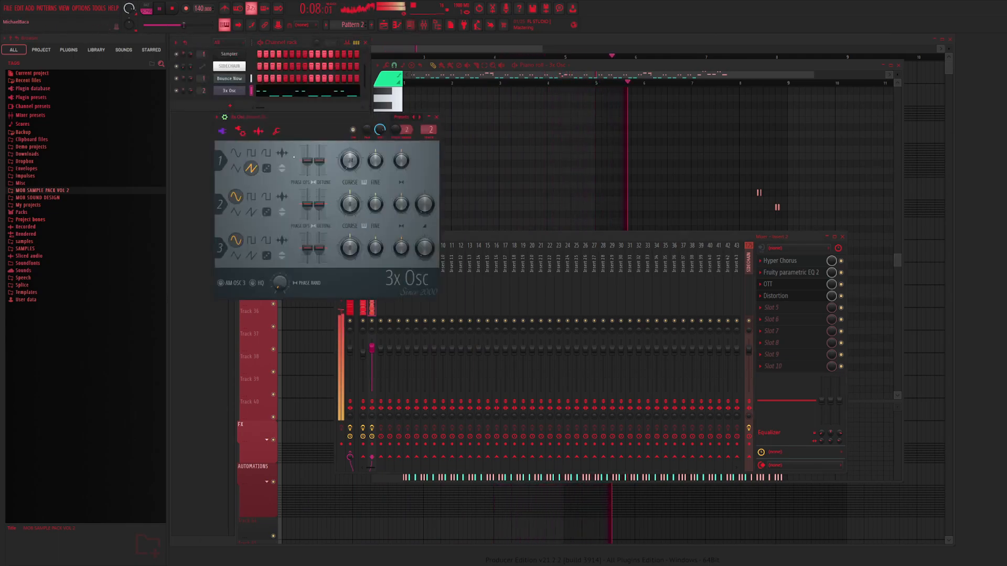
pyautogui.click(260, 134)
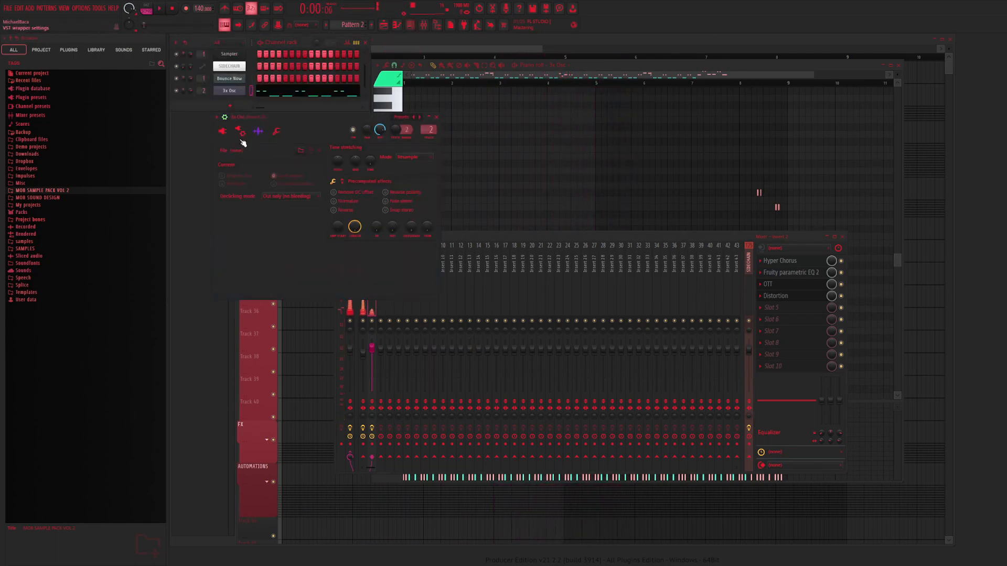
pyautogui.click(222, 131)
pyautogui.click(247, 131)
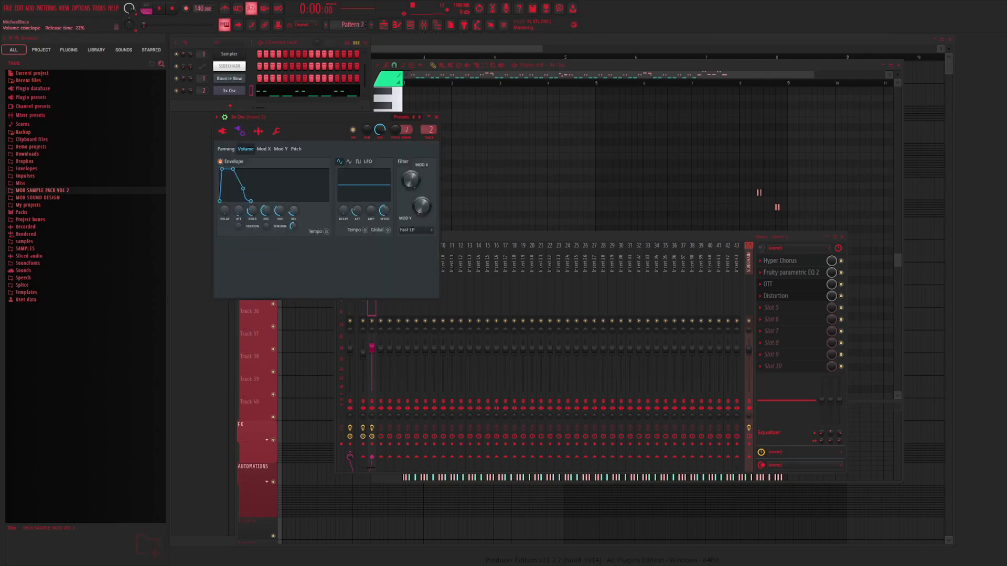
pyautogui.press('space')
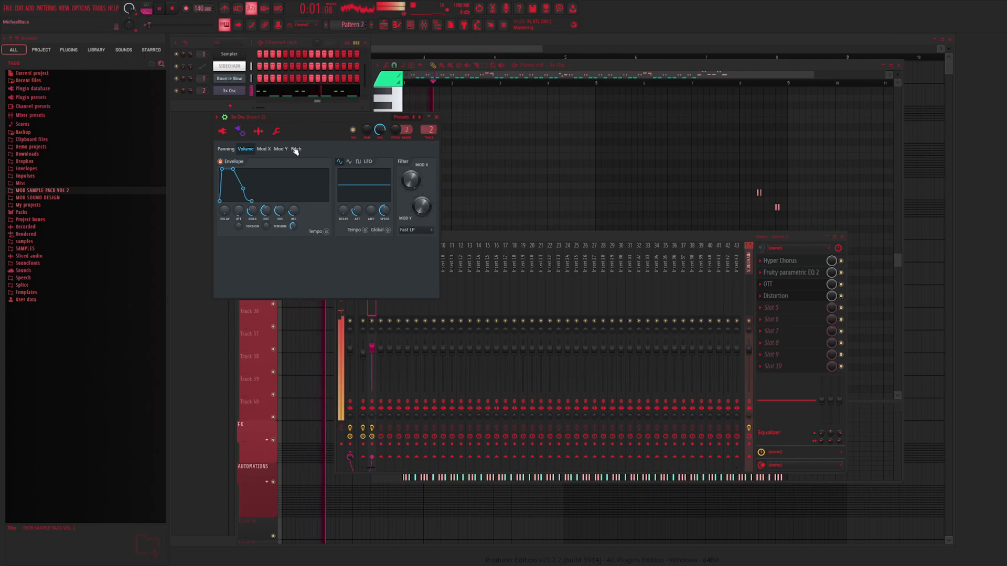
pyautogui.click(450, 66)
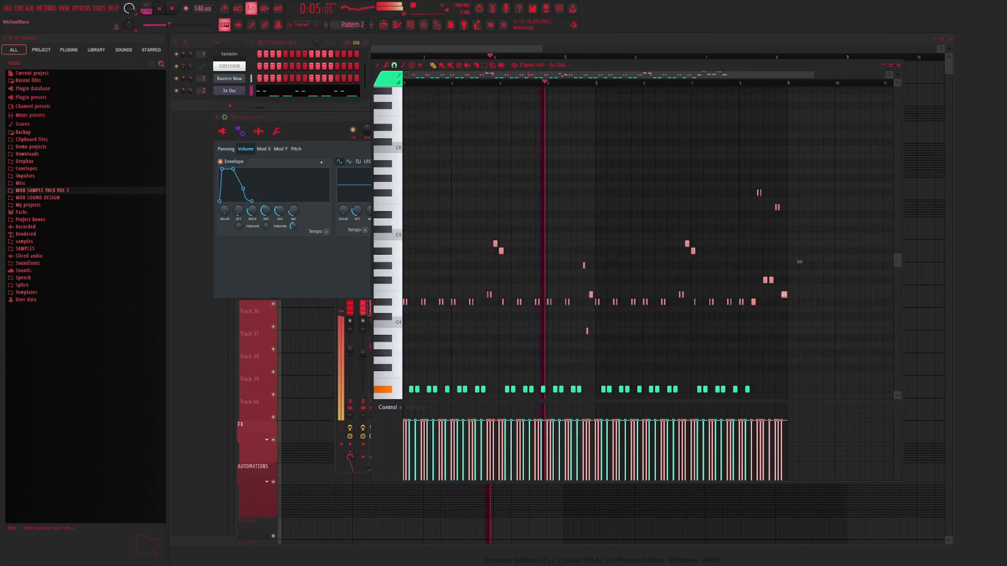
pyautogui.press('space')
pyautogui.moveTo(294, 210); pyautogui.dragTo(293, 226)
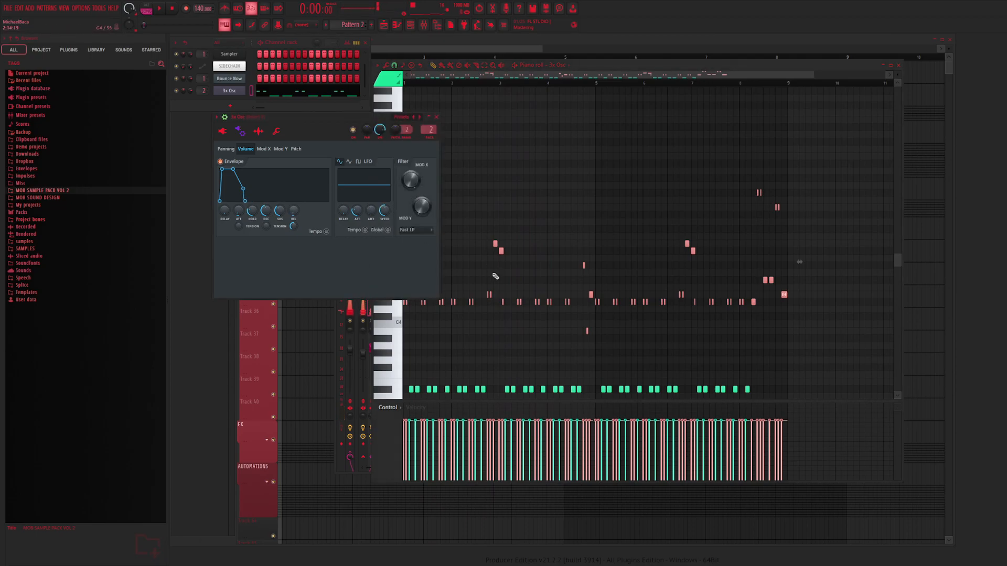
# Replace the first bar's short notes in the 3x Osc pattern with longer alternating upper and lower notes
pyautogui.moveTo(499, 288); pyautogui.dragTo(413, 308)
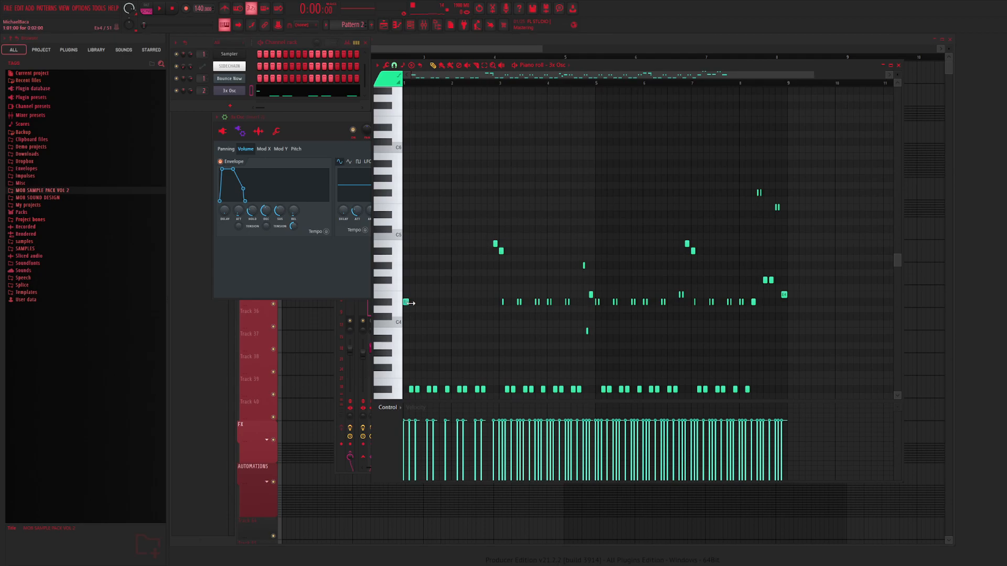
pyautogui.click(412, 390)
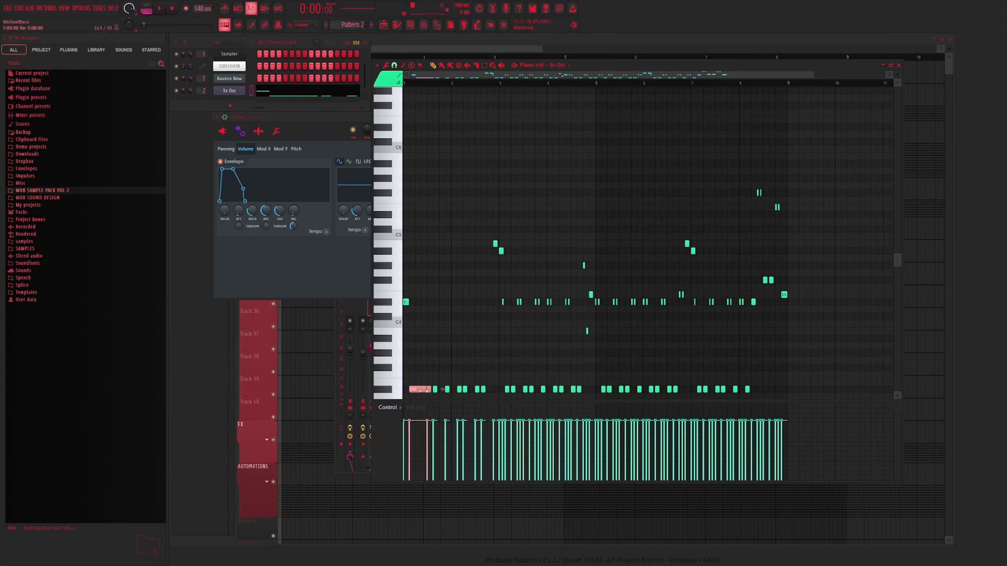
pyautogui.moveTo(429, 390)
pyautogui.mouseDown()
pyautogui.moveTo(423, 303)
pyautogui.moveTo(443, 390)
pyautogui.mouseUp()
pyautogui.press('Delete')
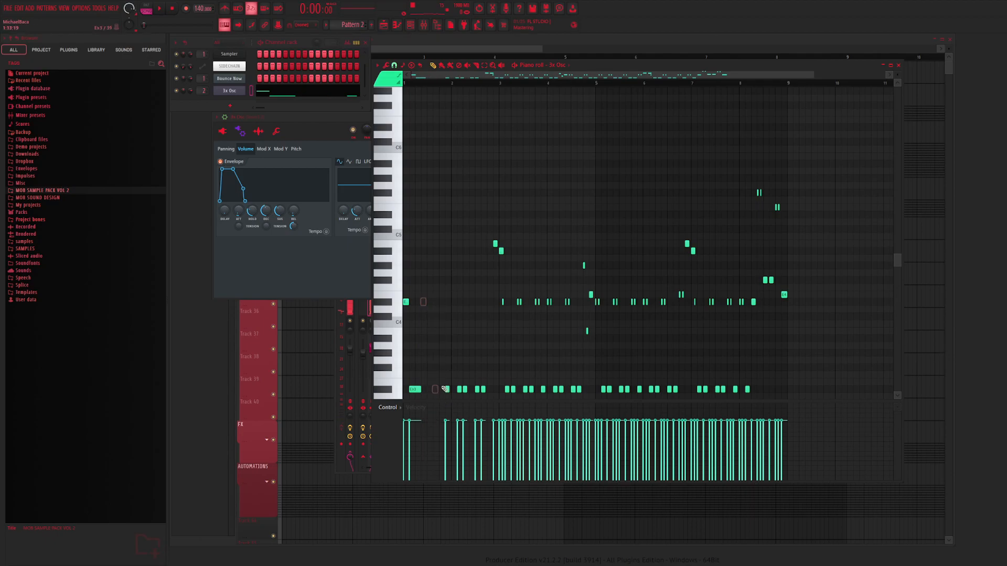
pyautogui.moveTo(420, 300); pyautogui.dragTo(433, 391)
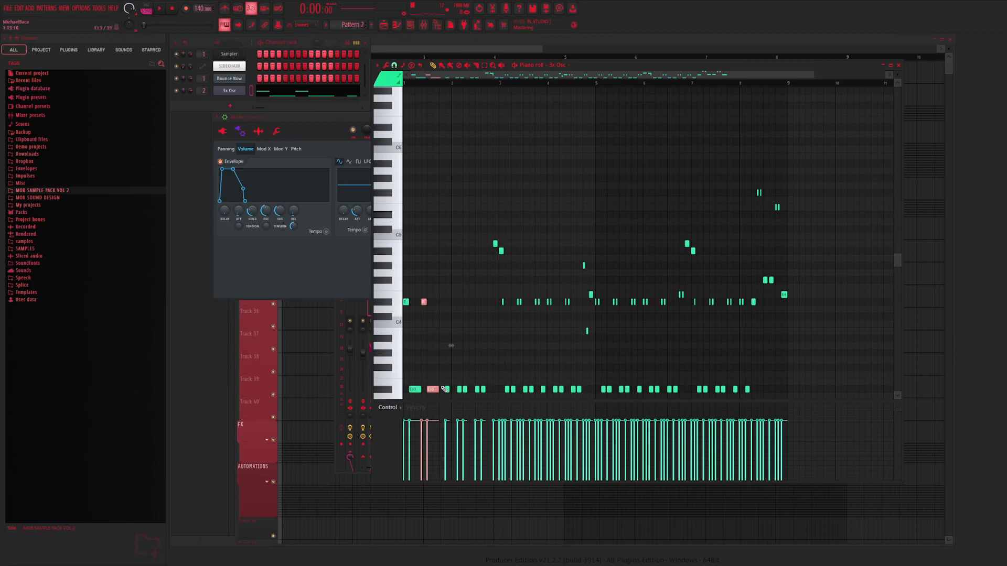
pyautogui.click(441, 303)
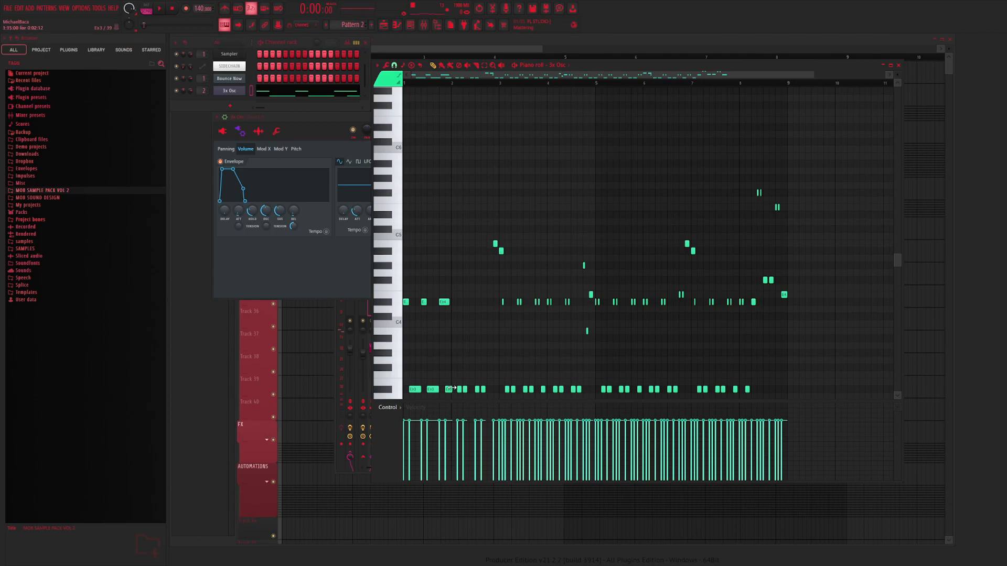
# Remove the first bar's upper notes, fill it with connected low notes and play the result
pyautogui.moveTo(813, 75); pyautogui.dragTo(661, 75)
pyautogui.scroll(-5, 530, 263)
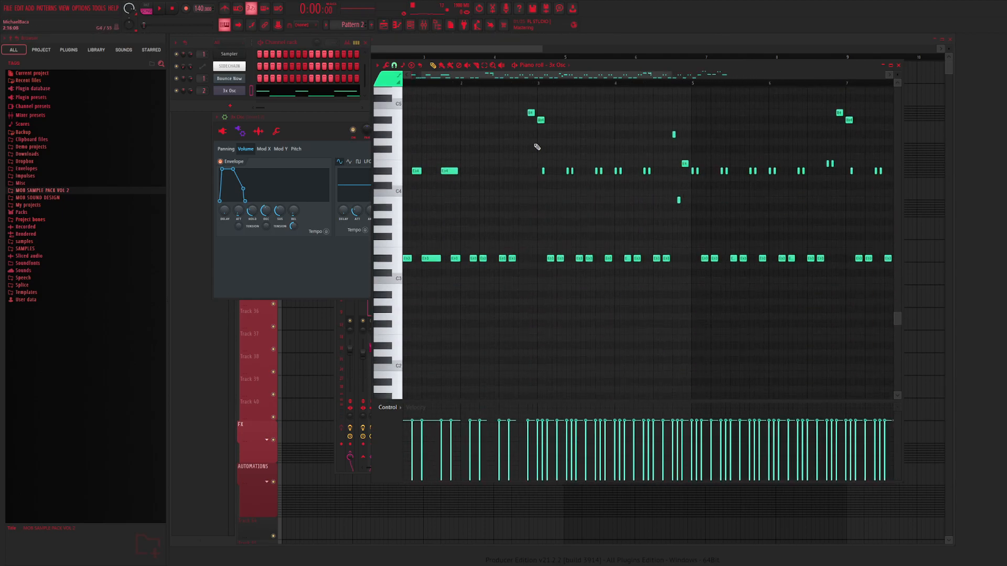
pyautogui.moveTo(510, 76); pyautogui.dragTo(451, 77)
pyautogui.press('space')
pyautogui.moveTo(495, 160); pyautogui.dragTo(408, 262)
pyautogui.press('space')
pyautogui.press('space')
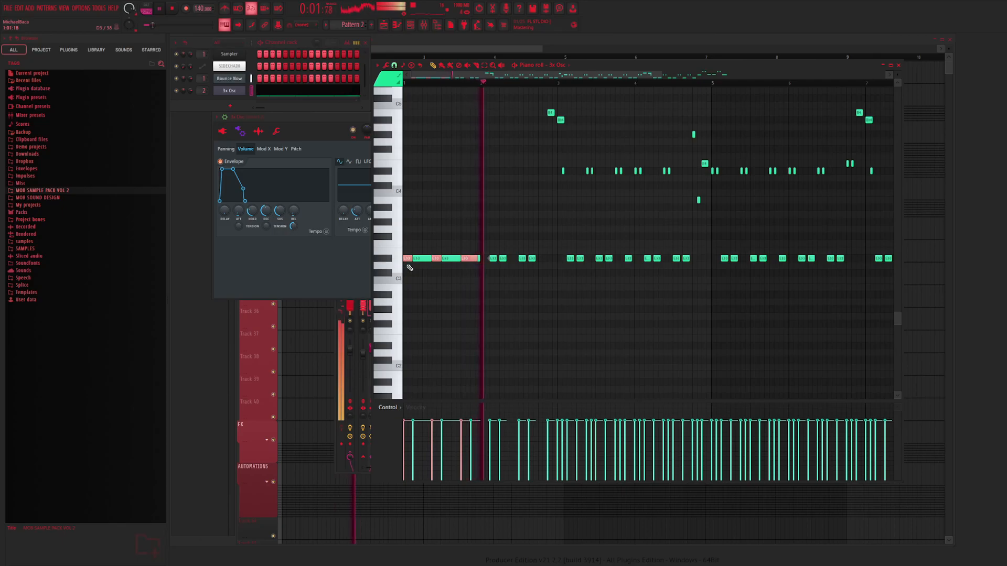
pyautogui.press('space')
pyautogui.press('space')
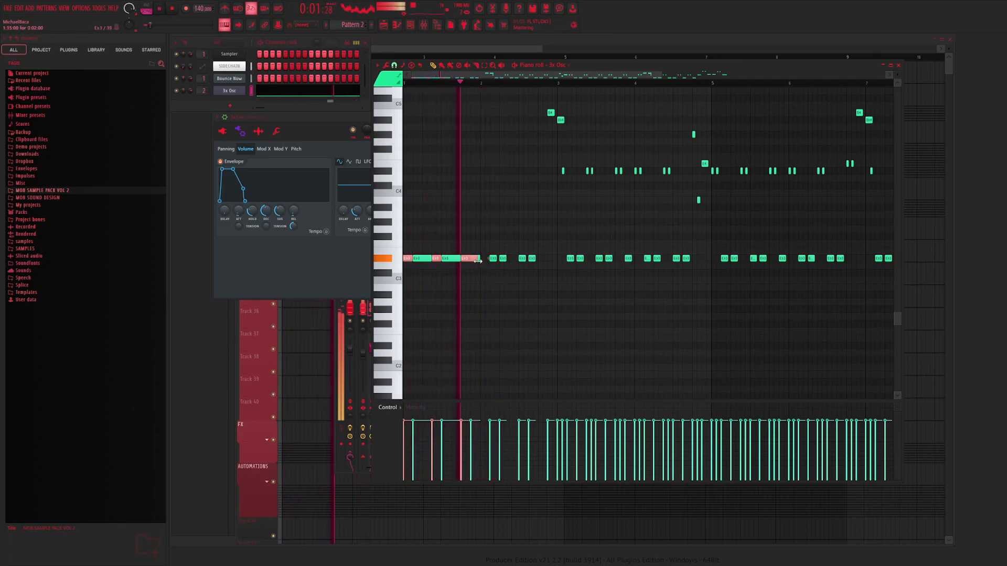
pyautogui.press('space')
pyautogui.press('space')
# Clear the notes from the first two bars except one low note sustained across bar one, and play it
pyautogui.moveTo(544, 255); pyautogui.dragTo(491, 260)
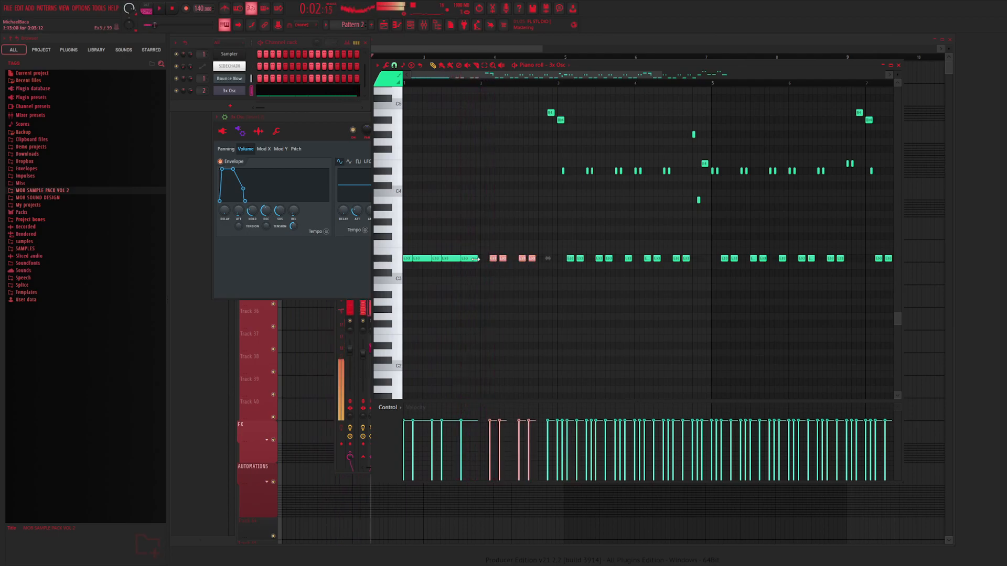
pyautogui.rightClick(492, 260)
pyautogui.rightClick(464, 261)
pyautogui.moveTo(413, 259); pyautogui.dragTo(480, 266)
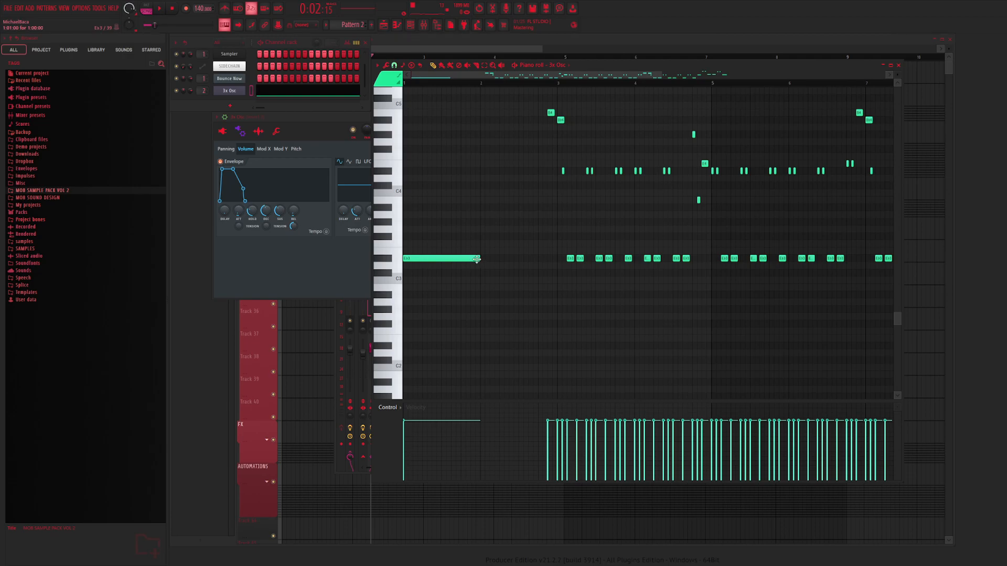
pyautogui.press('space')
pyautogui.press('space')
pyautogui.click(459, 258)
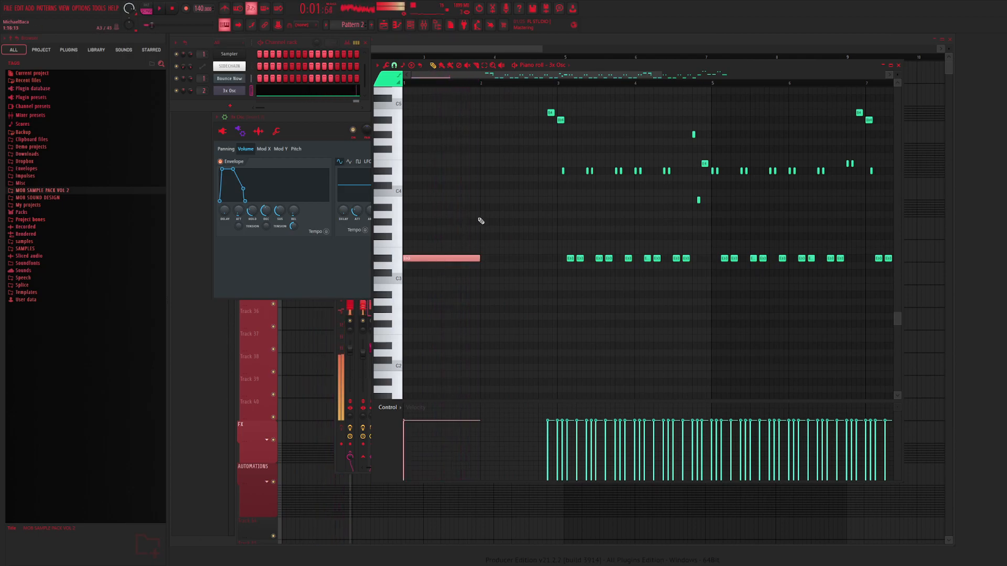
# Replace the 3x Osc channel's instrument with Harmor
pyautogui.click(226, 91)
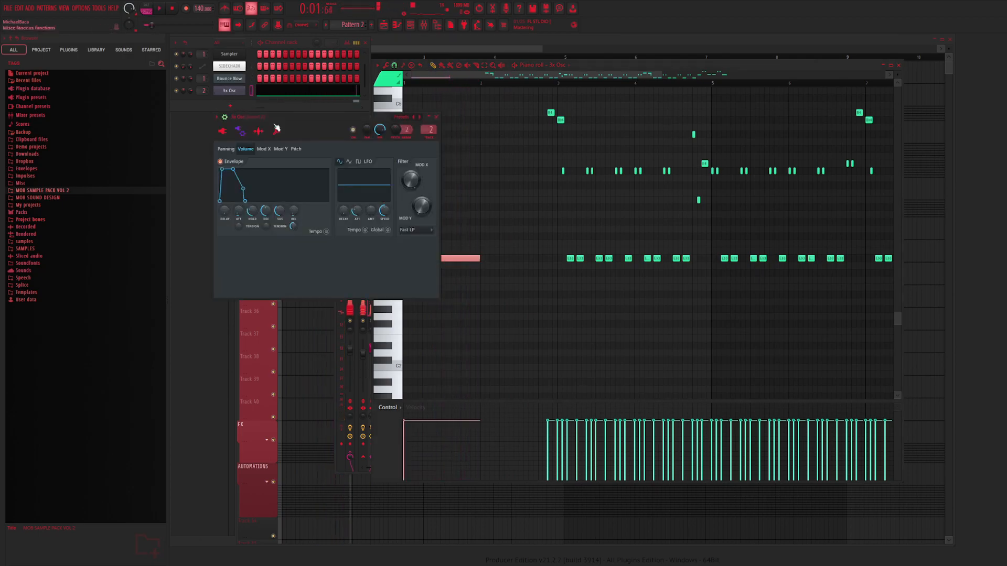
pyautogui.click(223, 131)
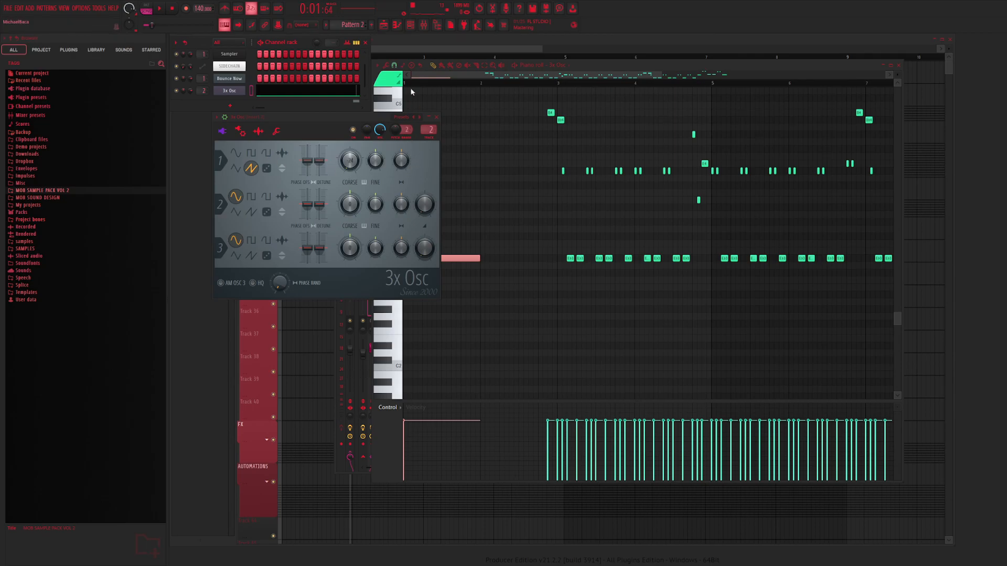
pyautogui.click(414, 117)
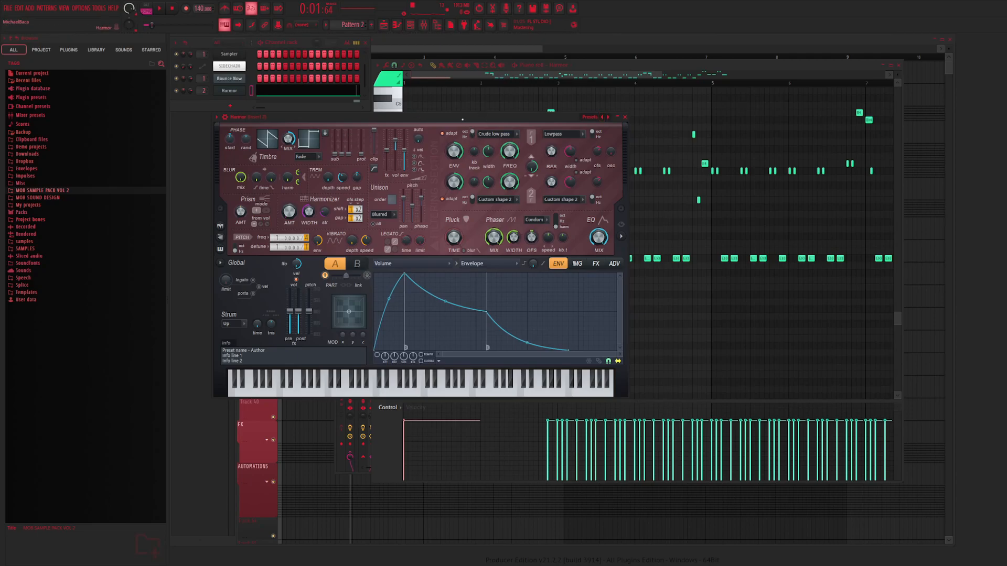
# Turn down Harmor's phaser, adjust the timbre mix and set the unison order to 7
pyautogui.moveTo(514, 237); pyautogui.dragTo(513, 247)
pyautogui.moveTo(289, 138); pyautogui.dragTo(288, 158)
pyautogui.moveTo(288, 138); pyautogui.dragTo(288, 116)
pyautogui.moveTo(392, 200); pyautogui.dragTo(392, 190)
# Add Soundgoodizer after OTT on Insert 2 and compare the sound with Hyper Chorus bypassed and enabled
pyautogui.click(423, 24)
pyautogui.rightClick(768, 296)
pyautogui.click(769, 319)
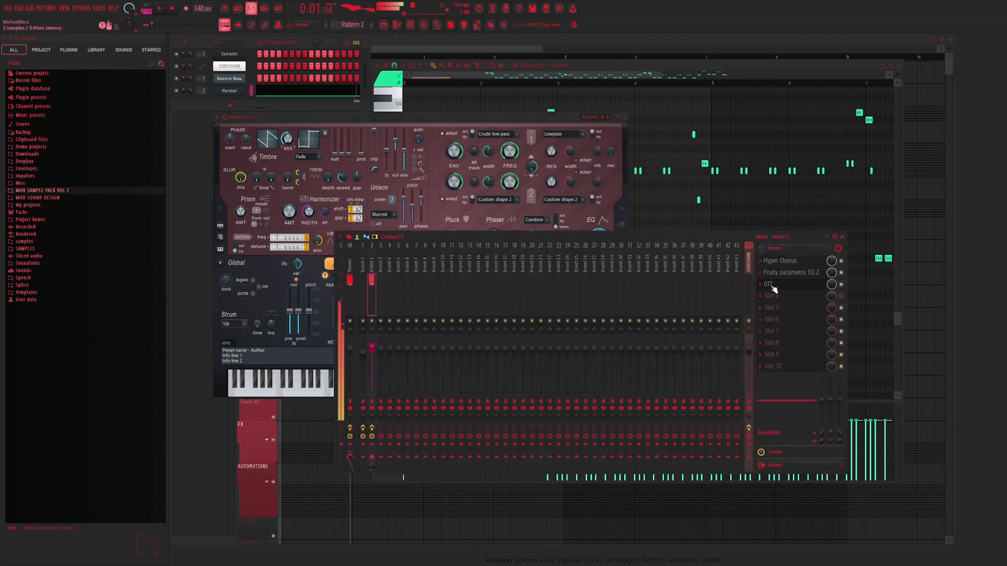
pyautogui.click(841, 261)
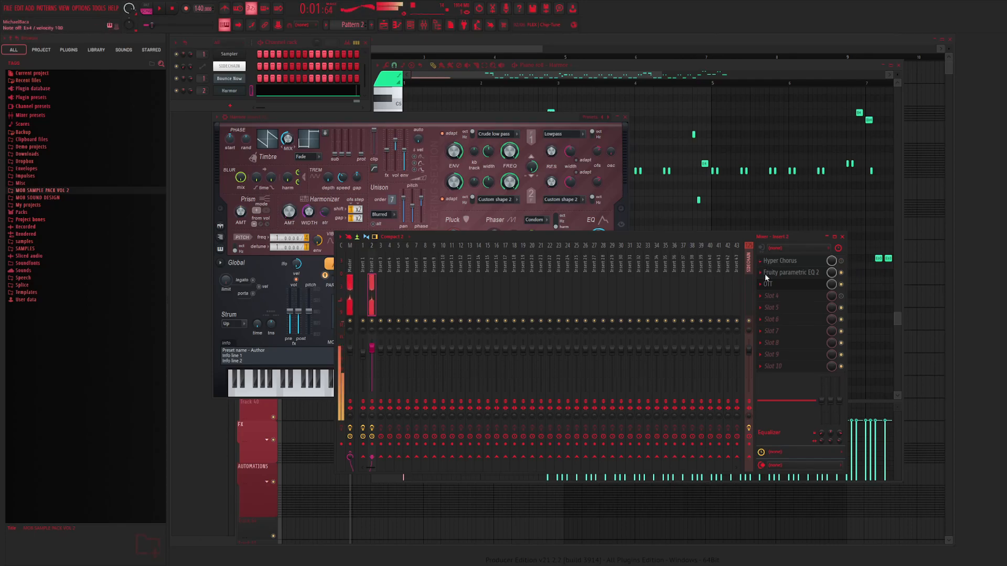
pyautogui.click(840, 260)
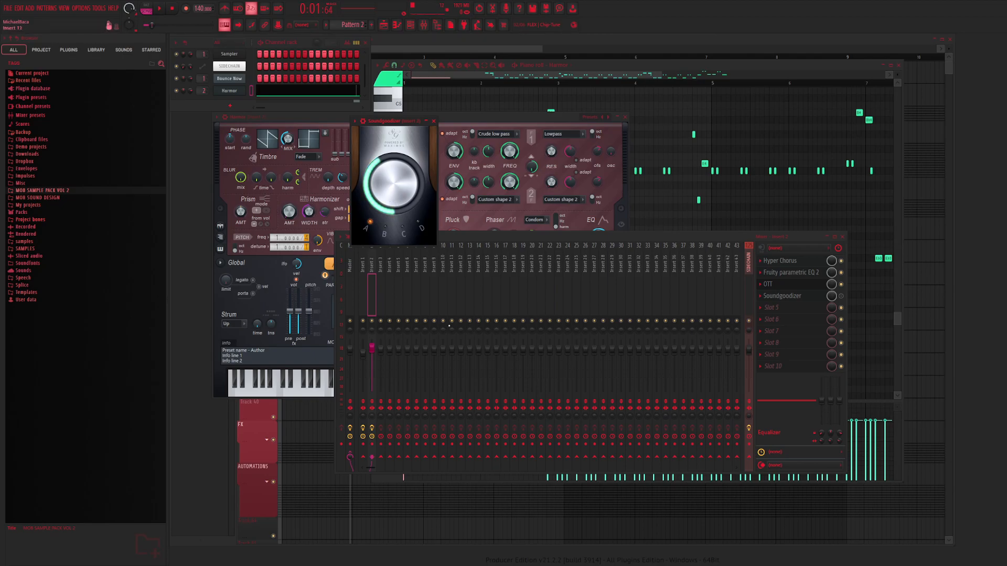
# Set the Insert 2 fader to 100% and move the mixer window aside
pyautogui.click(372, 349)
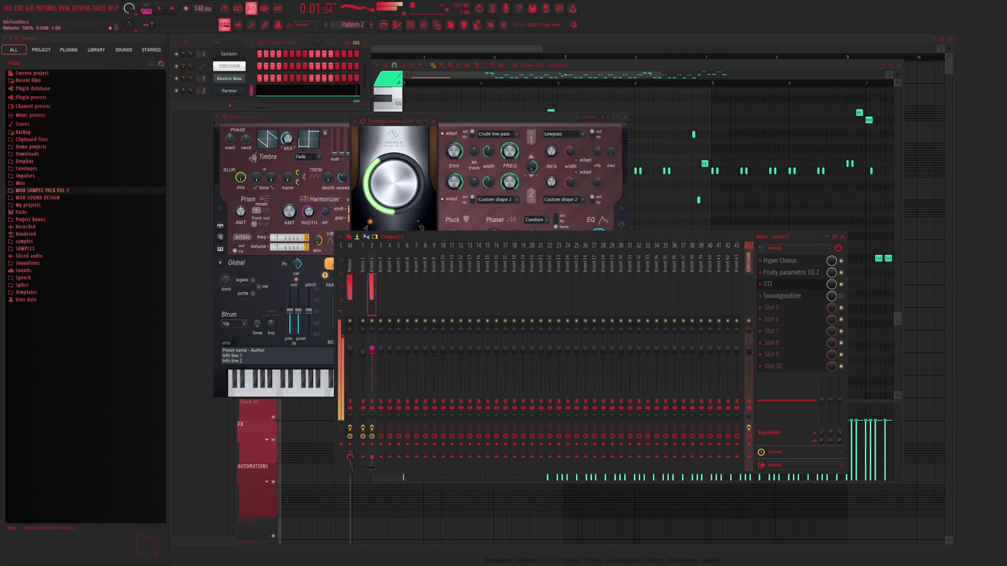
pyautogui.scroll(-1, 372, 349)
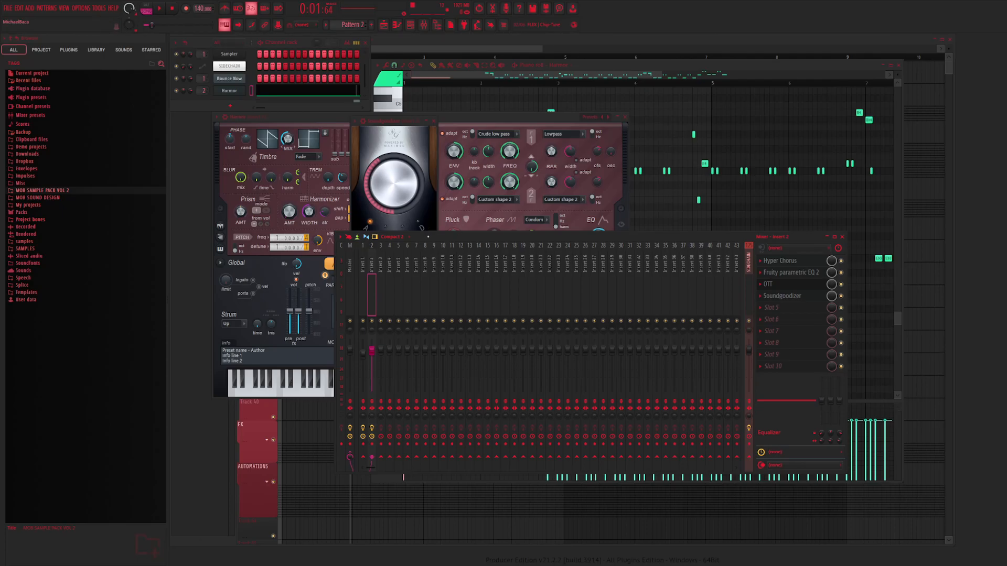
pyautogui.moveTo(429, 238); pyautogui.dragTo(323, 259)
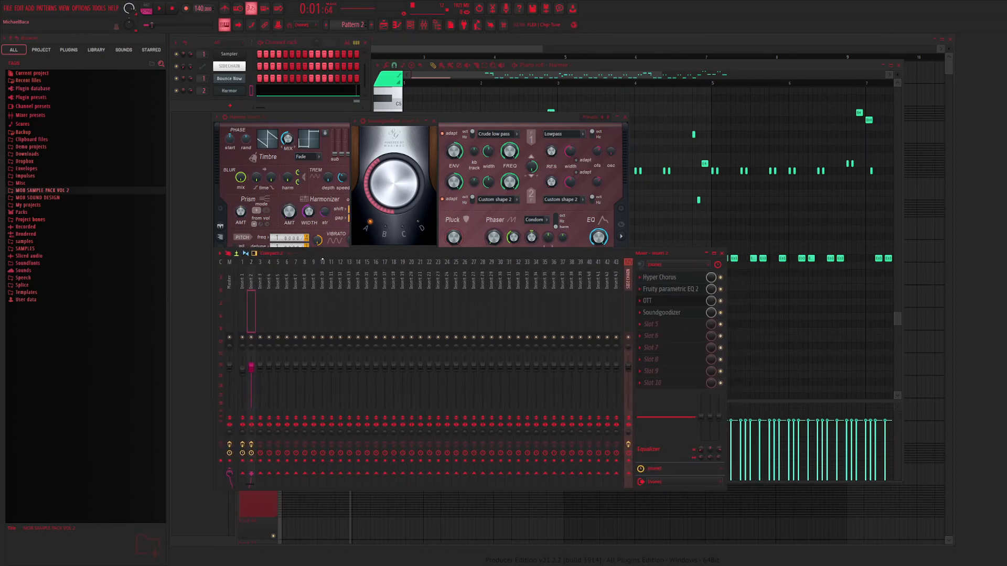
pyautogui.moveTo(321, 257); pyautogui.dragTo(367, 255)
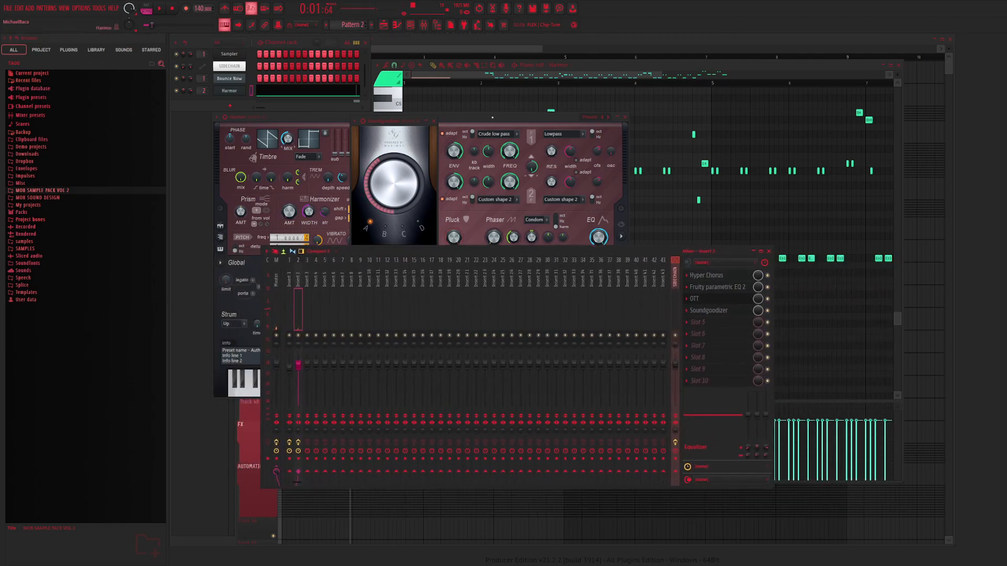
# Replace the sustained low note with a short upper note followed by a longer low note at the pattern's start
pyautogui.click(496, 85)
pyautogui.moveTo(479, 259); pyautogui.dragTo(420, 261)
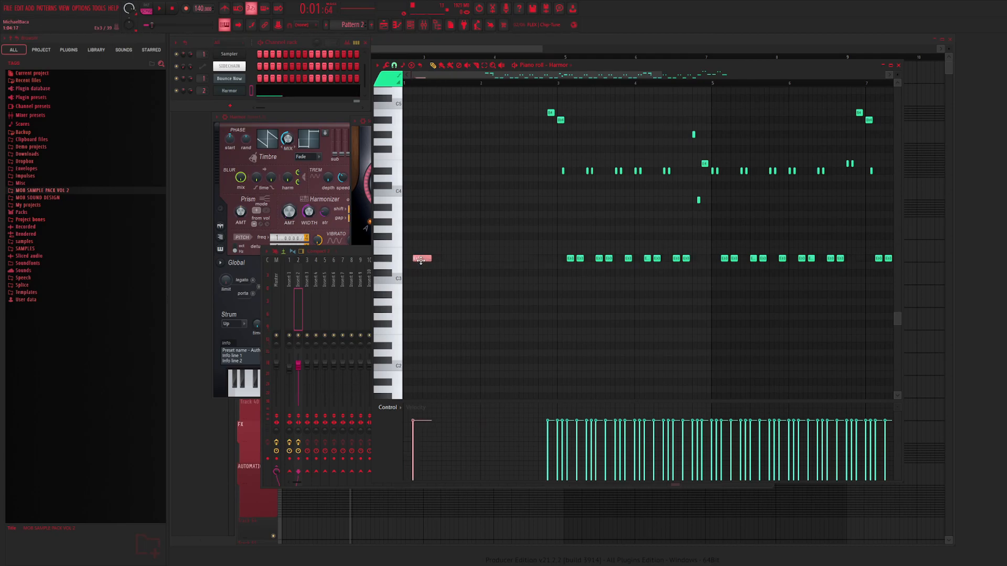
pyautogui.moveTo(417, 192); pyautogui.dragTo(413, 171)
# Transpose all the Harmor notes up one octave and play the opening
pyautogui.hscroll(2, 682, 89)
pyautogui.hscroll(-2, 645, 84)
pyautogui.moveTo(662, 76); pyautogui.dragTo(404, 291)
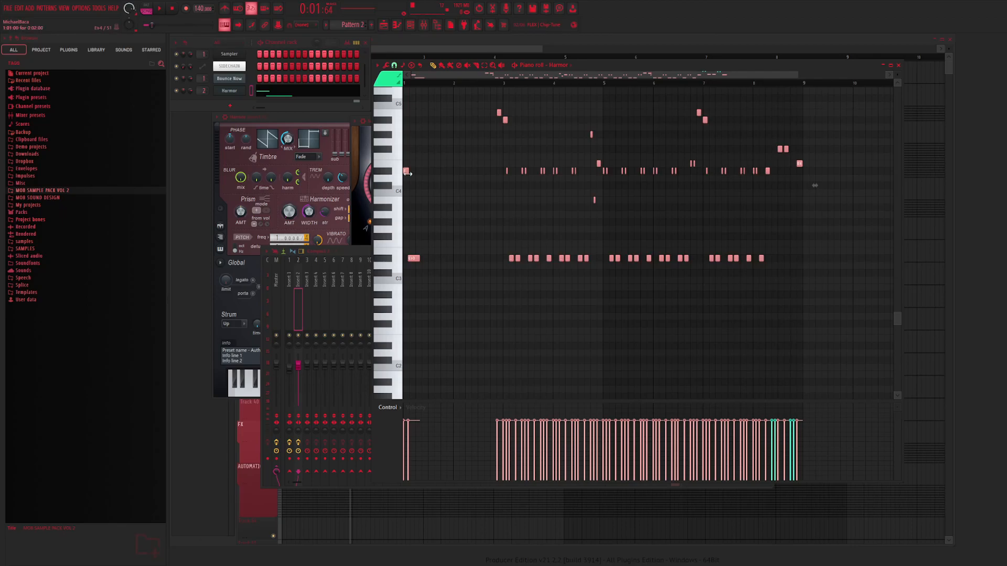
pyautogui.hotkey('ctrl', 'Up')
pyautogui.press('space')
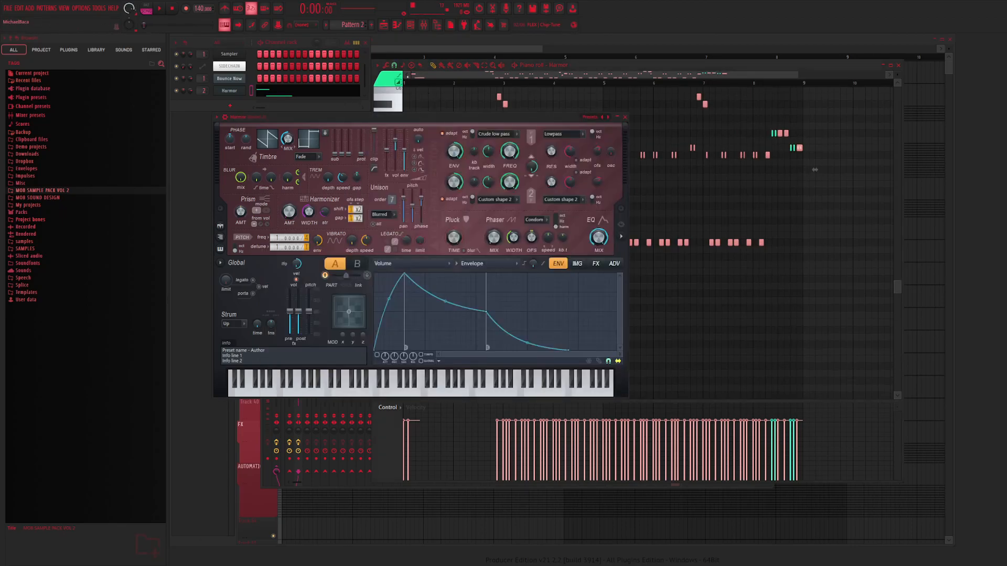
pyautogui.click(435, 83)
pyautogui.press('space')
pyautogui.press('space')
pyautogui.click(406, 83)
pyautogui.press('space')
pyautogui.press('space')
# Select the pattern's first upper note and lower the Insert 2 fader
pyautogui.moveTo(426, 130); pyautogui.dragTo(402, 162)
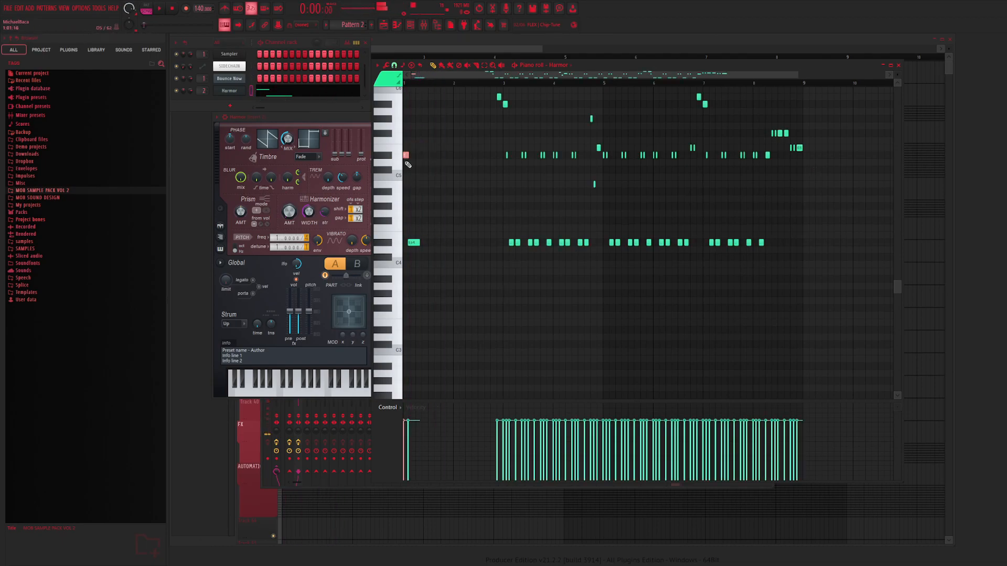
pyautogui.click(423, 24)
pyautogui.moveTo(292, 375); pyautogui.dragTo(293, 387)
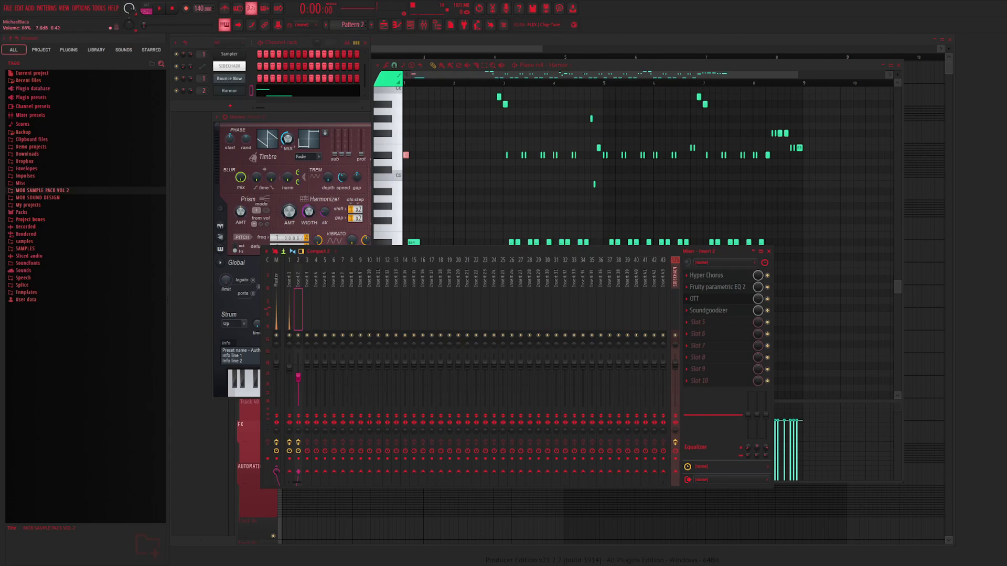
pyautogui.click(411, 181)
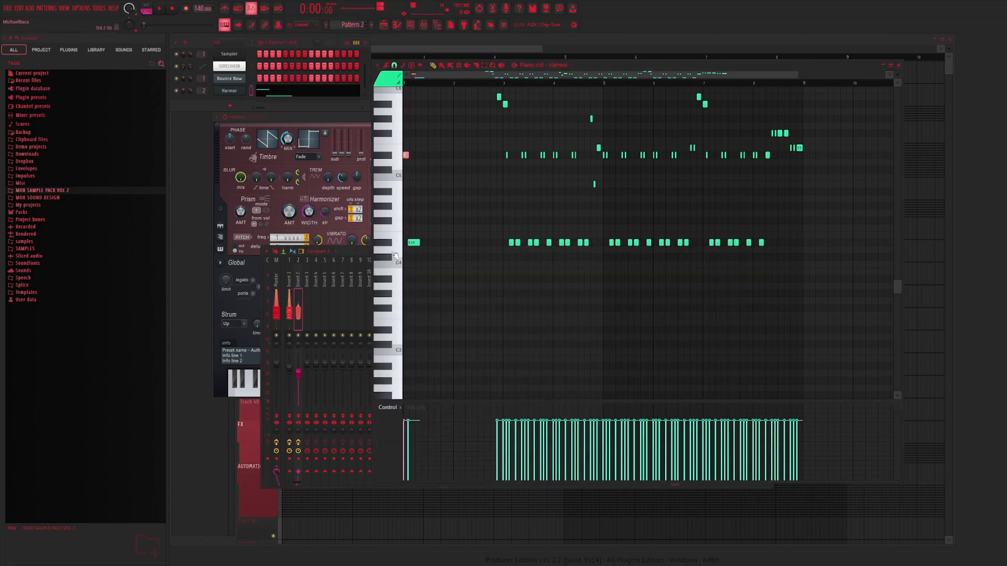
# Set Harmor's unison order to 9 while the pattern plays
pyautogui.click(358, 118)
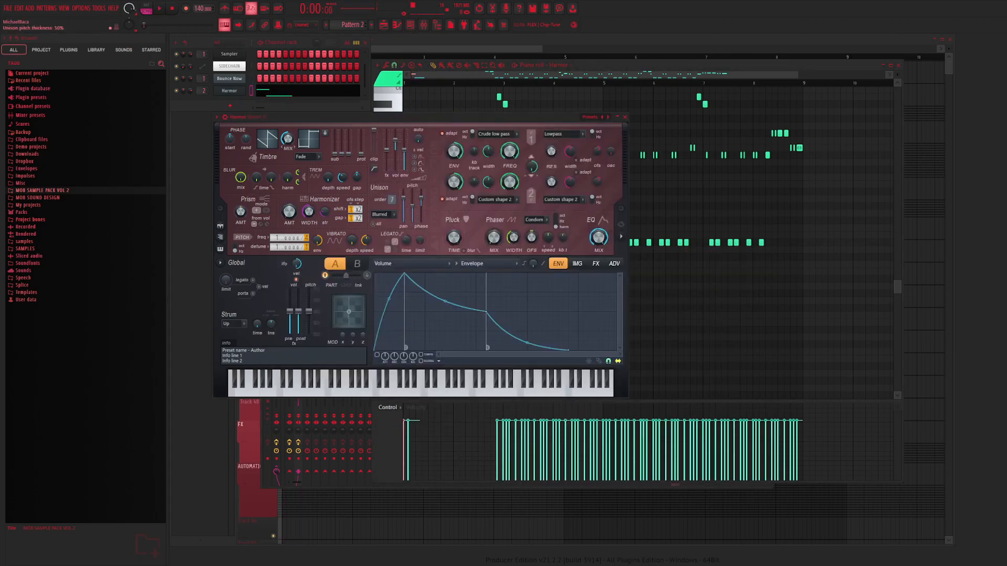
pyautogui.press('space')
pyautogui.scroll(2, 392, 200)
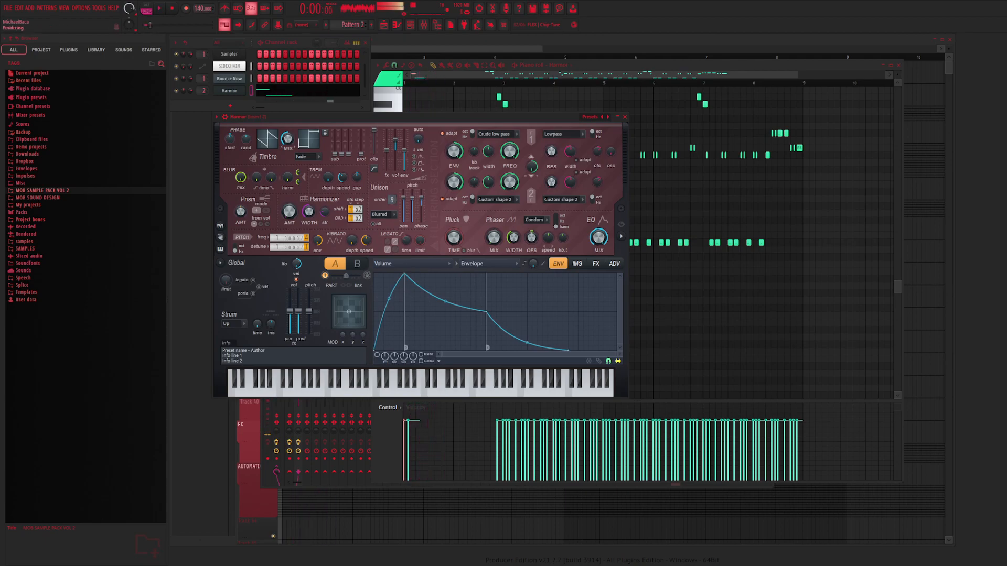
pyautogui.click(446, 102)
pyautogui.press('space')
# Duplicate the opening upper-and-lower note pair to make four consecutive pairs and play them
pyautogui.moveTo(429, 145); pyautogui.dragTo(417, 250)
pyautogui.moveTo(418, 245); pyautogui.dragTo(420, 245)
pyautogui.moveTo(446, 146); pyautogui.dragTo(411, 241)
pyautogui.hotkey('ctrl', 'b')
pyautogui.press('space')
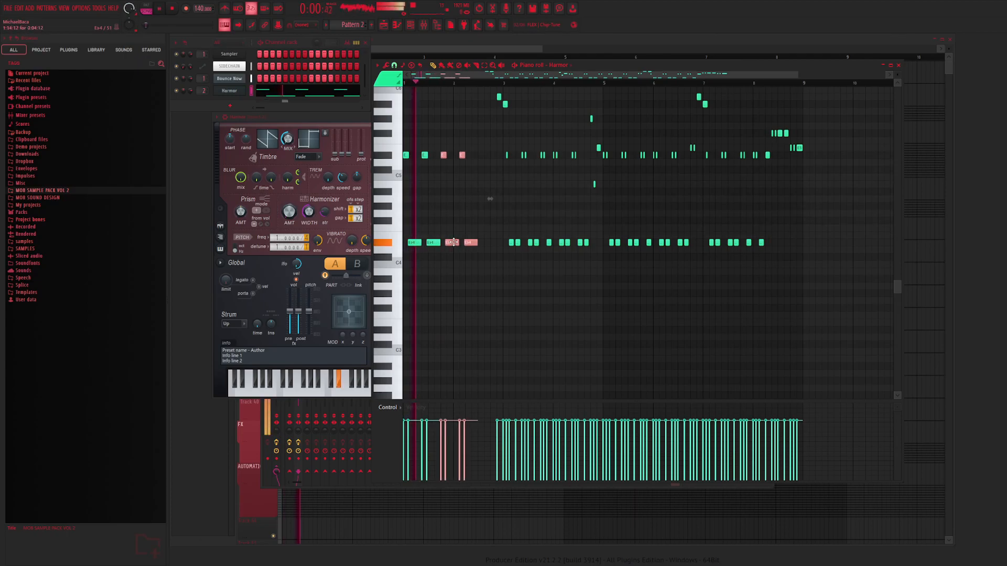
# Lower the Insert 2 fader slightly during playback
pyautogui.press('F9')
pyautogui.press('space')
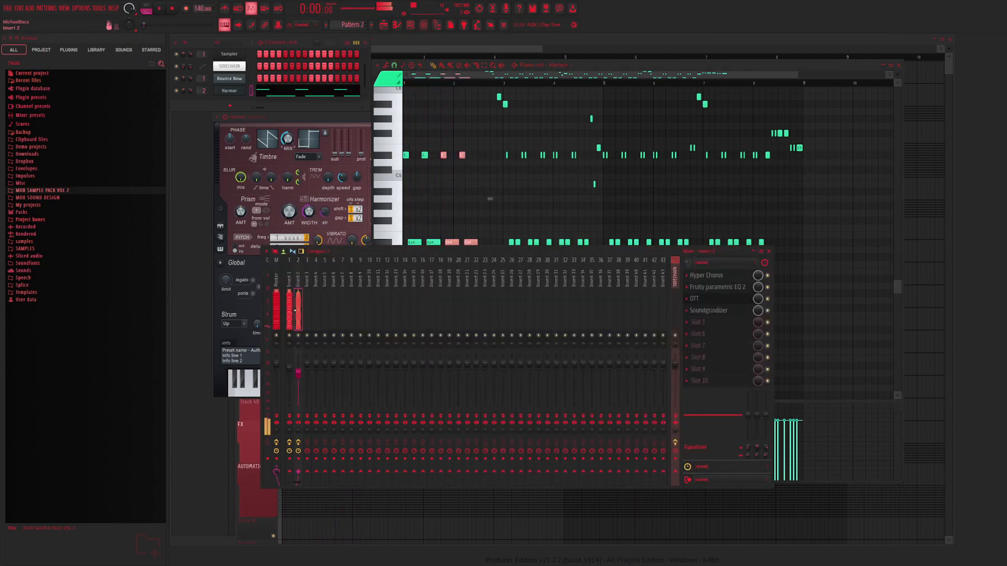
pyautogui.press('space')
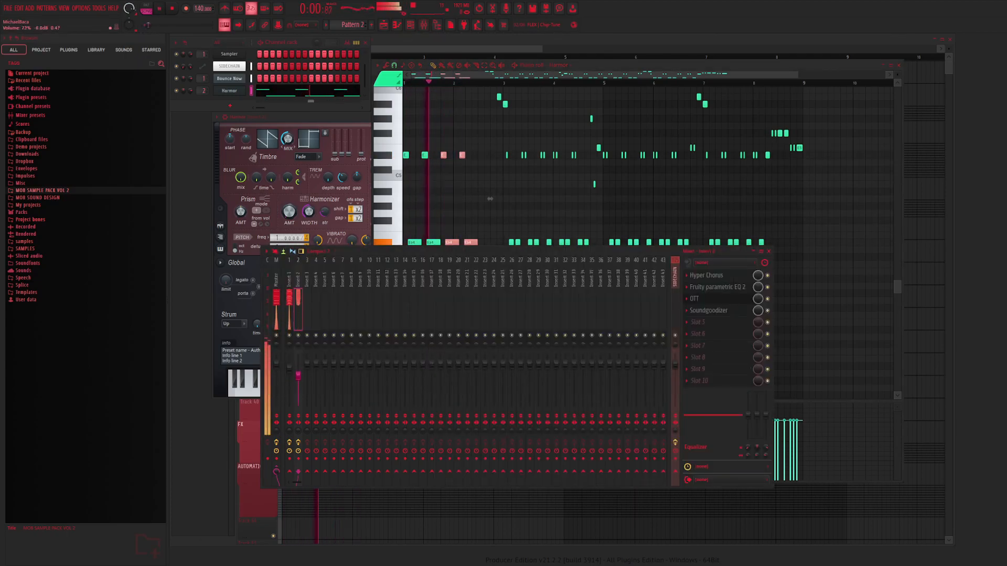
pyautogui.press('space')
# Delete the fourth note pair, shorten the third low note, and repeat the three pairs without the repeat's final low note
pyautogui.moveTo(481, 145); pyautogui.dragTo(452, 244)
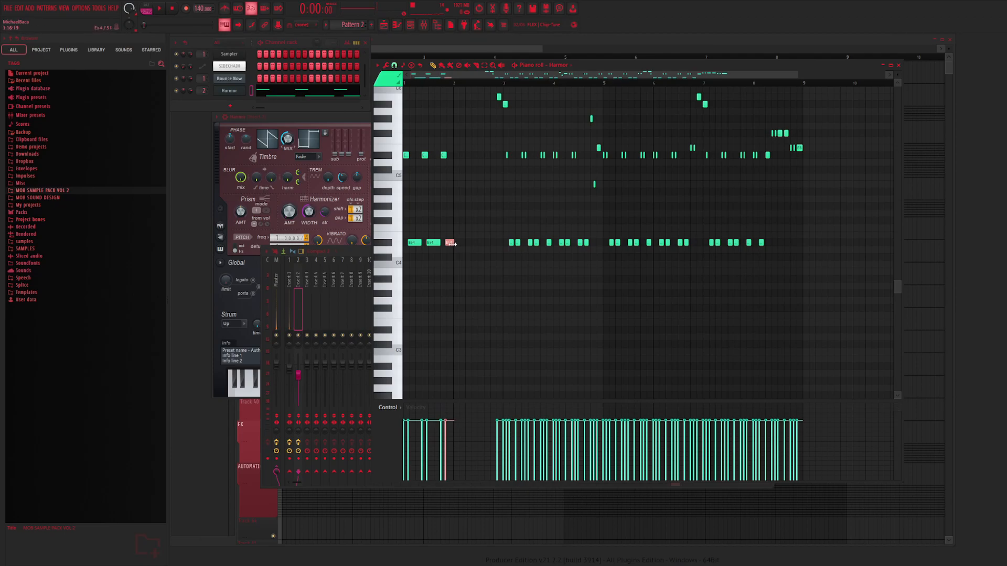
pyautogui.moveTo(467, 139); pyautogui.dragTo(406, 257)
pyautogui.hotkey('ctrl', 'b')
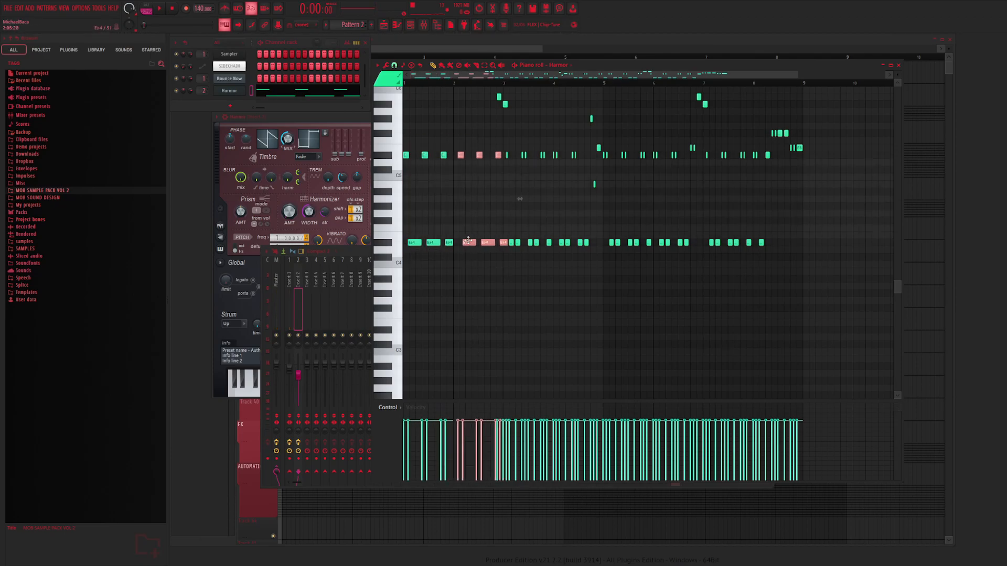
pyautogui.click(501, 208)
pyautogui.rightClick(498, 242)
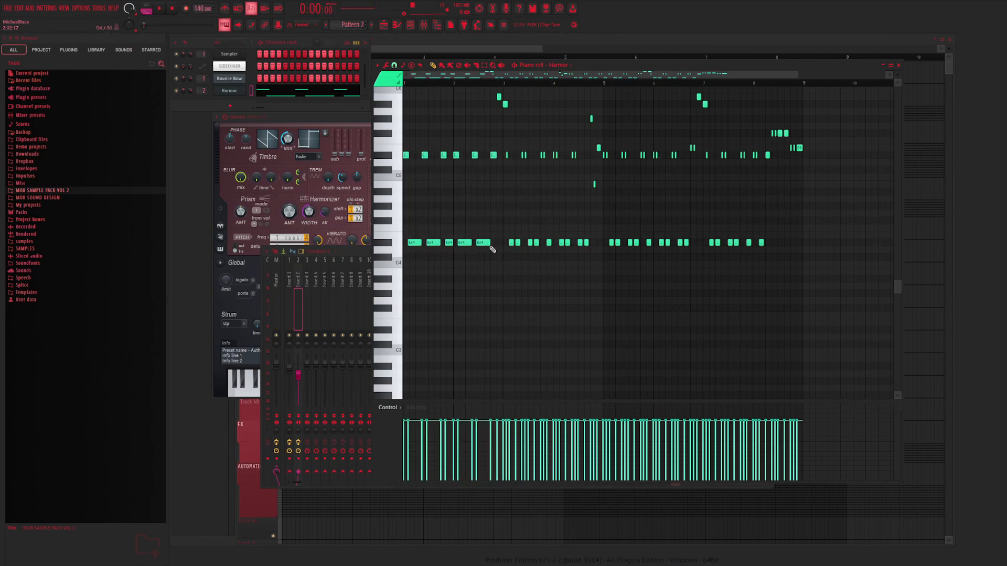
# Delete the last upper repeat note in bar 2, and add a short low note and a short note just above C5 there
pyautogui.rightClick(498, 157)
pyautogui.click(492, 243)
pyautogui.click(494, 171)
# Try lowering the two high notes at the end of bar 2 by eleven semitones and play the pattern
pyautogui.moveTo(519, 113); pyautogui.dragTo(498, 95)
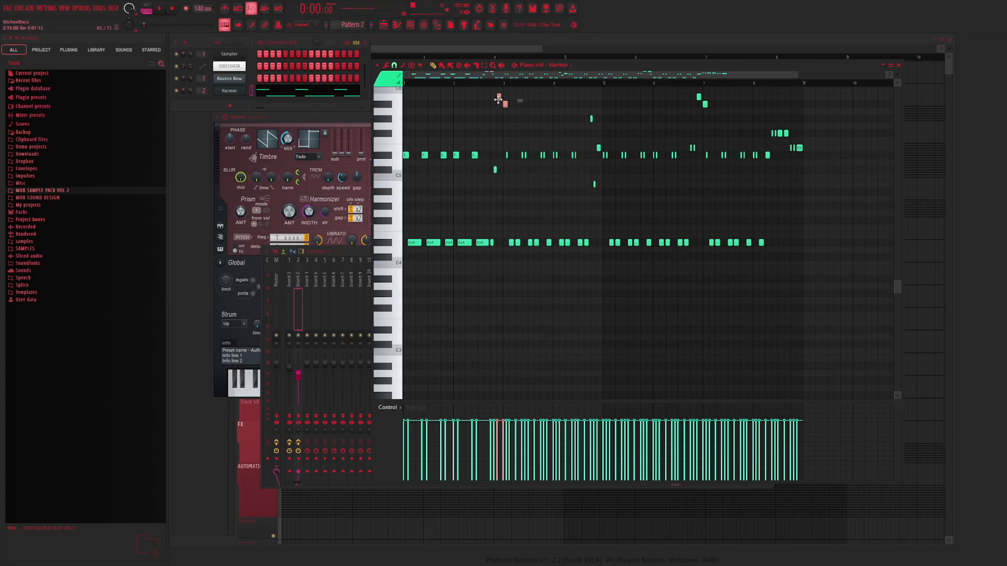
pyautogui.press('Down')
pyautogui.press('Down')
pyautogui.press('Down')
pyautogui.press('Down')
pyautogui.press('Down')
pyautogui.press('Down')
pyautogui.press('Down')
pyautogui.press('Down')
pyautogui.press('Down')
pyautogui.press('Down')
pyautogui.press('Down')
pyautogui.click(508, 156)
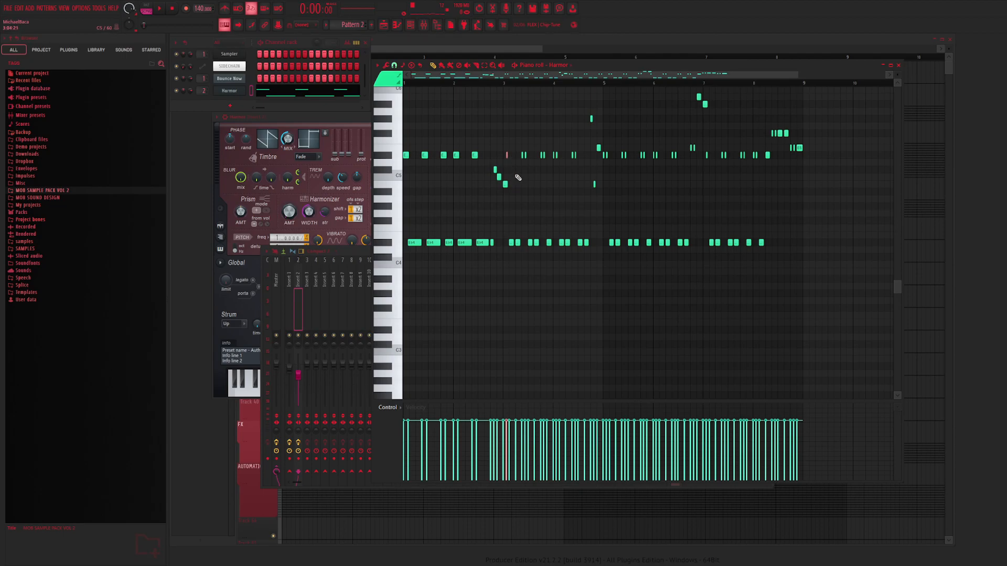
pyautogui.press('space')
# Replace the short repeated notes in bars 3 and 4 with a copy of the note pairs from the first two bars
pyautogui.moveTo(502, 144); pyautogui.dragTo(584, 173)
pyautogui.moveTo(592, 240); pyautogui.dragTo(544, 253)
pyautogui.press('space')
pyautogui.moveTo(493, 166); pyautogui.dragTo(404, 268)
pyautogui.hotkey('ctrl', 'Up')
pyautogui.moveTo(407, 162); pyautogui.dragTo(508, 172)
pyautogui.click(594, 178)
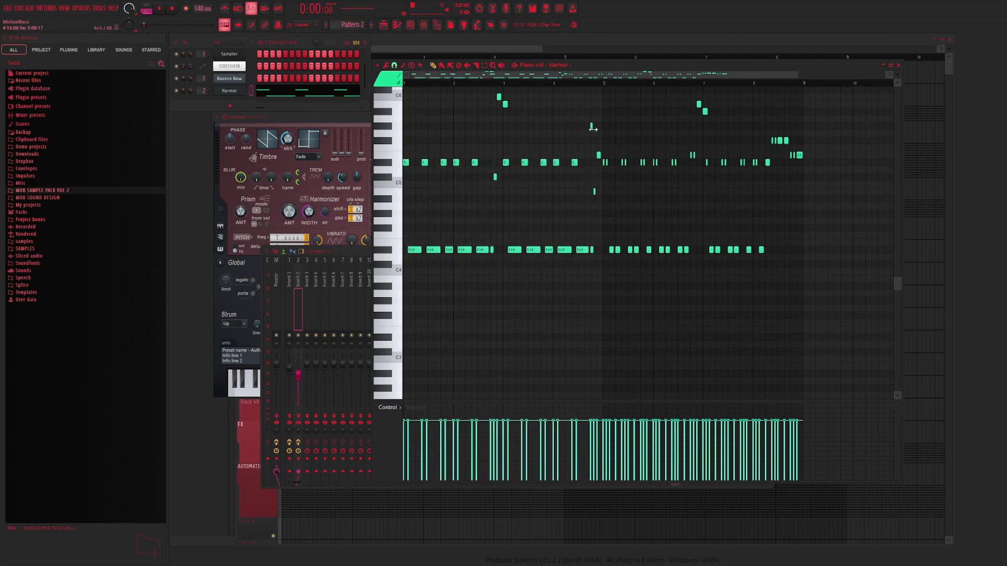
# Lengthen the last note of bar 4, clear bars 5 to 8, and fill them with a copy of the first four bars
pyautogui.click(601, 155)
pyautogui.moveTo(838, 94); pyautogui.dragTo(604, 257)
pyautogui.press('Delete')
pyautogui.hotkey('ctrl', 'a')
pyautogui.hotkey('ctrl', 'b')
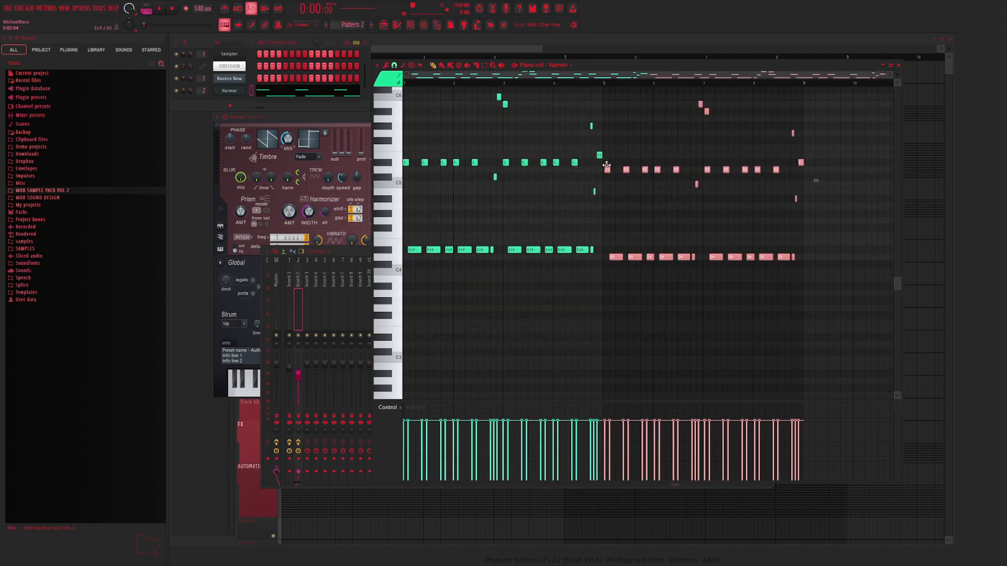
# Play the pattern and toggle Insert 1's mute in the mixer to compare the layers
pyautogui.press('space')
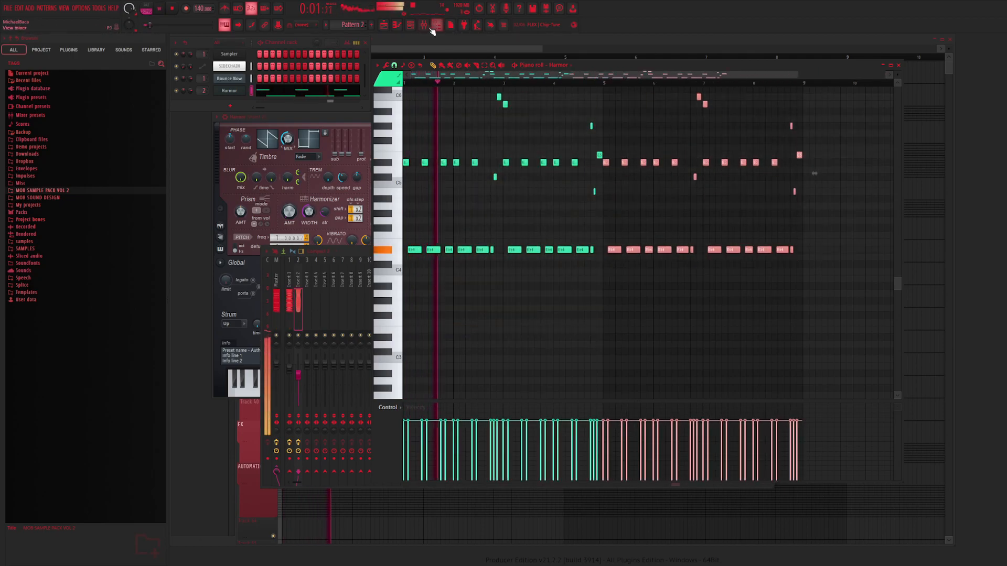
pyautogui.press('F9')
pyautogui.click(289, 336)
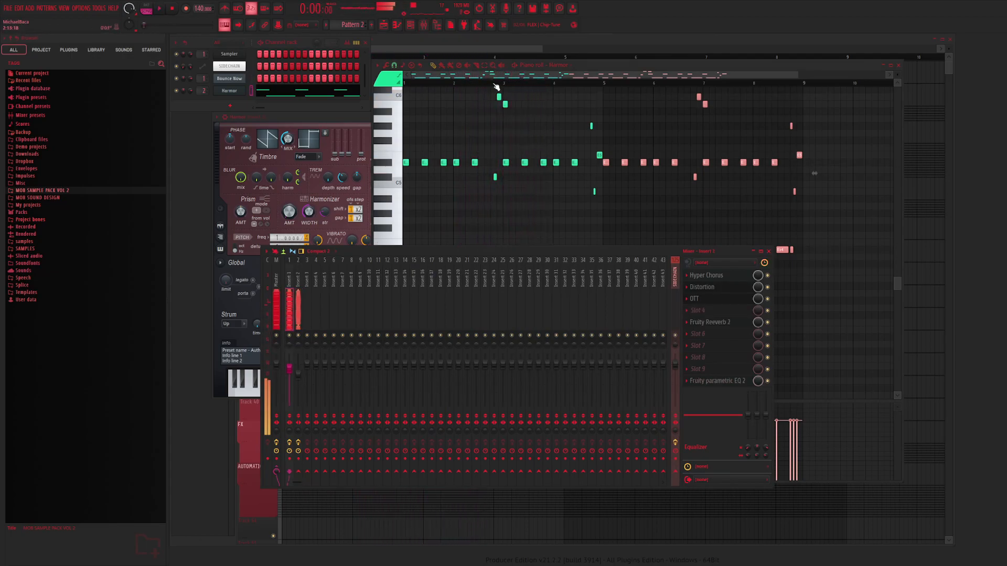
# Lower the two high notes at the end of bar 2 by one semitone, lengthen them, and delete the upper note starting bar 3
pyautogui.click(488, 83)
pyautogui.click(501, 96)
pyautogui.click(500, 98)
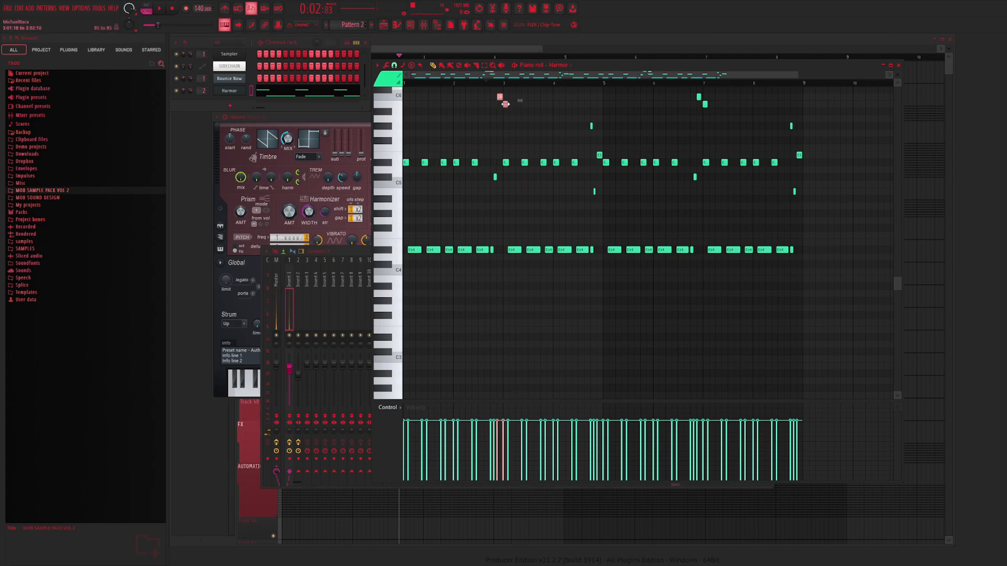
pyautogui.moveTo(505, 104); pyautogui.dragTo(505, 111)
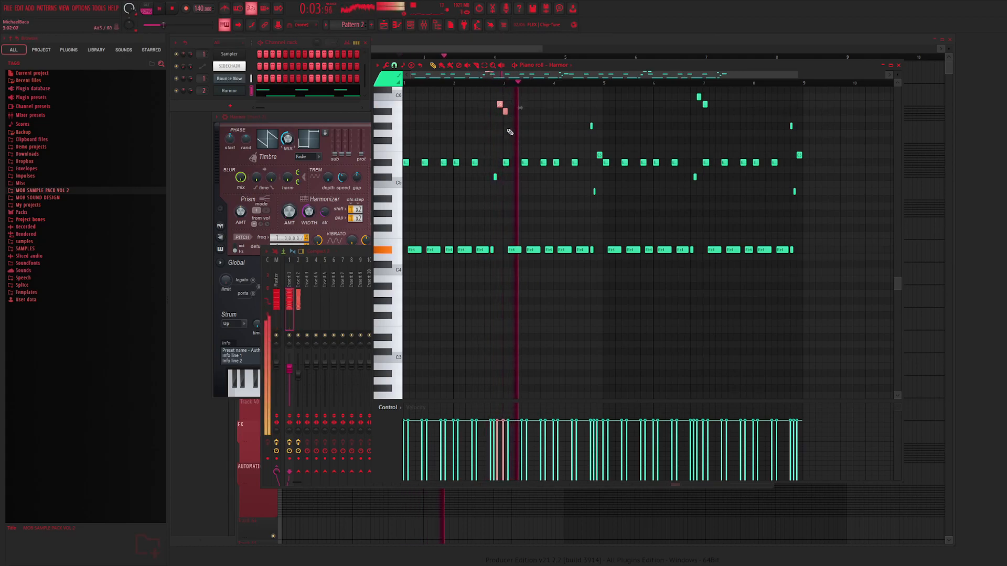
pyautogui.moveTo(505, 162); pyautogui.dragTo(507, 112)
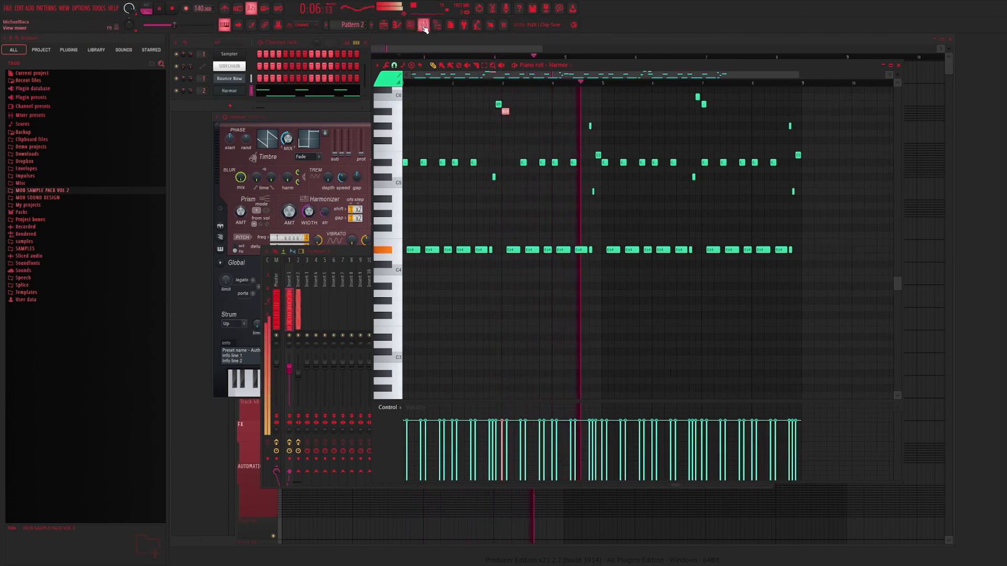
# Check the Bounce Now instrument and the mixer while the pattern plays
pyautogui.click(237, 79)
pyautogui.press('F9')
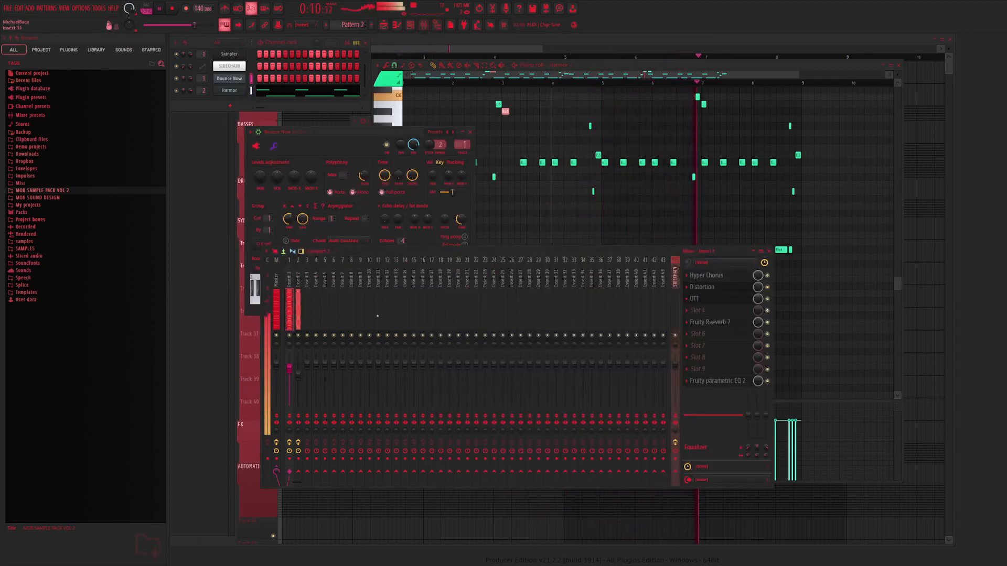
pyautogui.press('F9')
# Delete the notes in bars 5 to 8 and replace them with an aligned copy of the revised first four bars
pyautogui.moveTo(825, 101); pyautogui.dragTo(604, 264)
pyautogui.press('Delete')
pyautogui.rightClick(697, 97)
pyautogui.hotkey('ctrl', 'a')
pyautogui.hotkey('ctrl', 'b')
pyautogui.moveTo(608, 168); pyautogui.dragTo(605, 160)
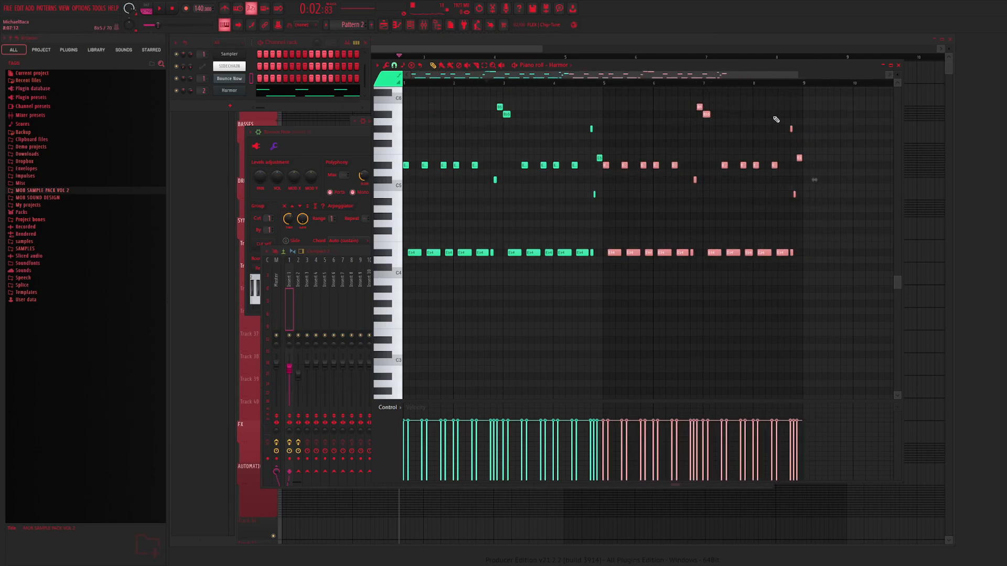
# Replace the ending of bar 8 with two longer descending notes above the low note line, and play the pattern
pyautogui.moveTo(817, 104); pyautogui.dragTo(776, 261)
pyautogui.press('Delete')
pyautogui.click(772, 166)
pyautogui.moveTo(773, 166); pyautogui.dragTo(775, 231)
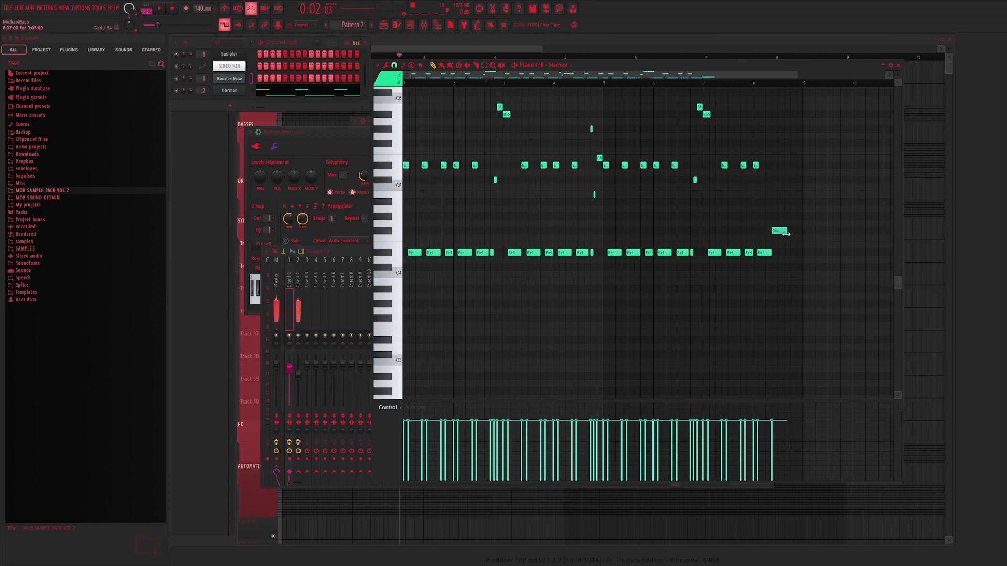
pyautogui.click(792, 245)
pyautogui.press('space')
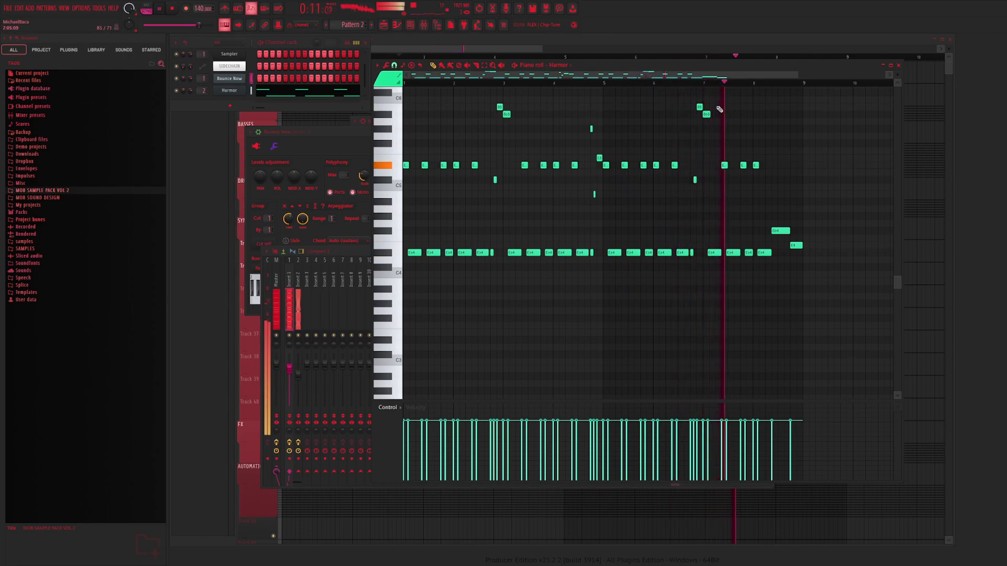
# Inspect the Distortion and Fruity Reeverb 2 settings on Insert 1
pyautogui.press('F9')
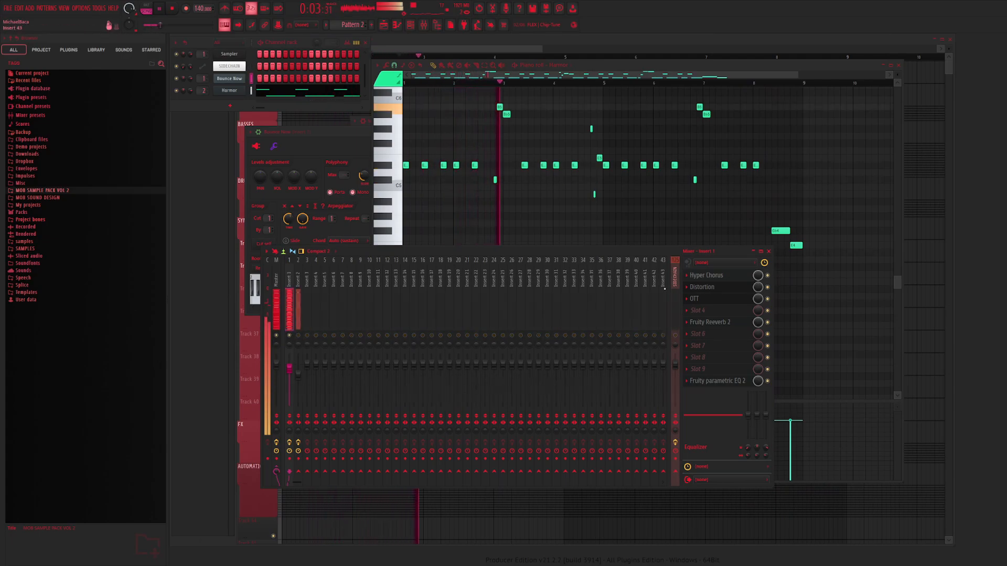
pyautogui.click(708, 288)
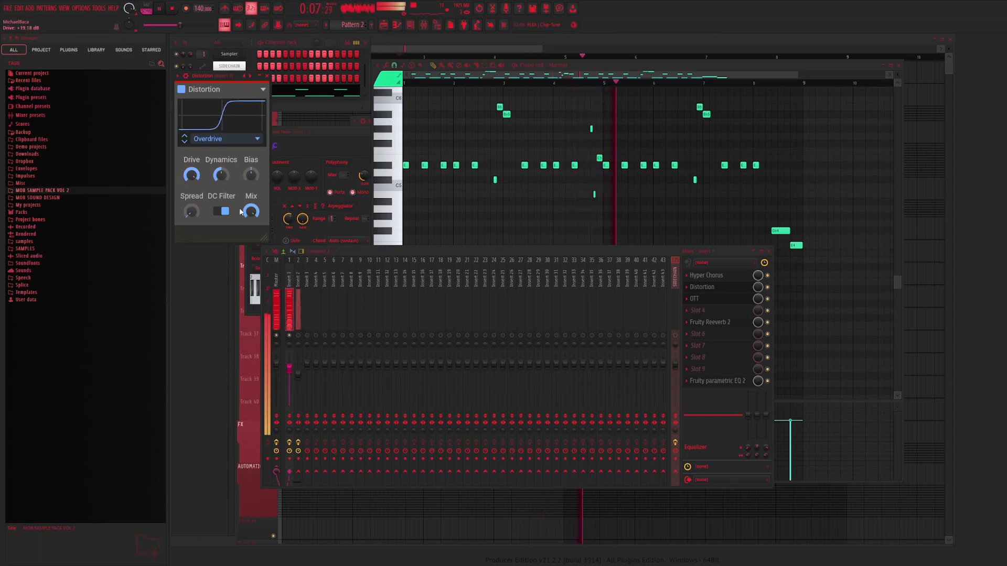
pyautogui.press('space')
pyautogui.click(709, 322)
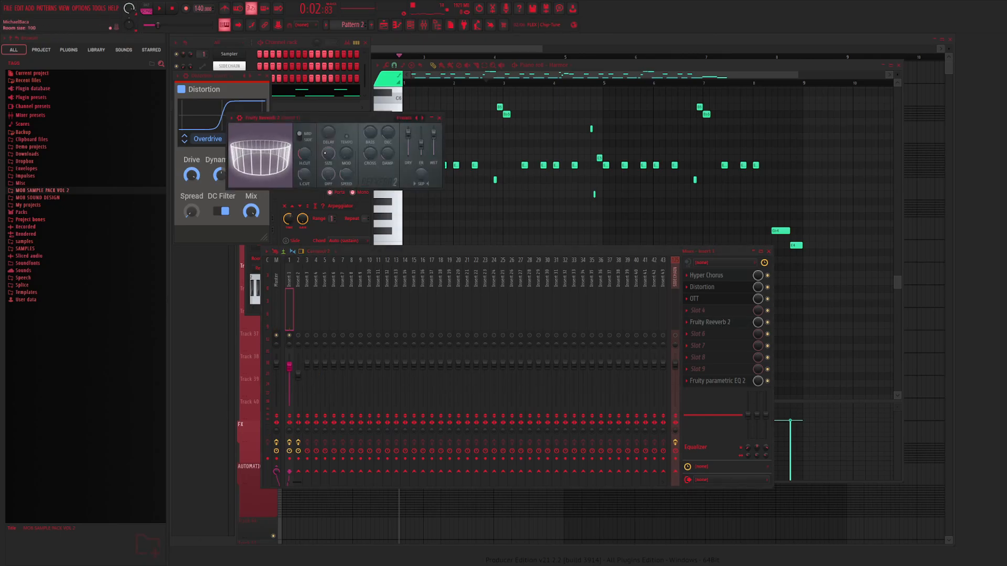
# Play the pattern and raise the Insert 2 fader slightly
pyautogui.press('space')
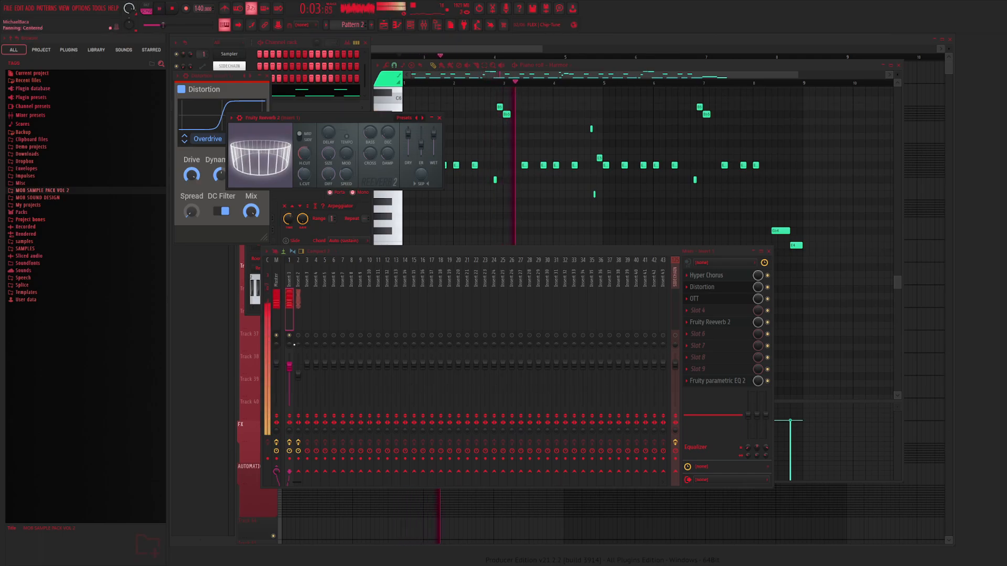
pyautogui.click(299, 373)
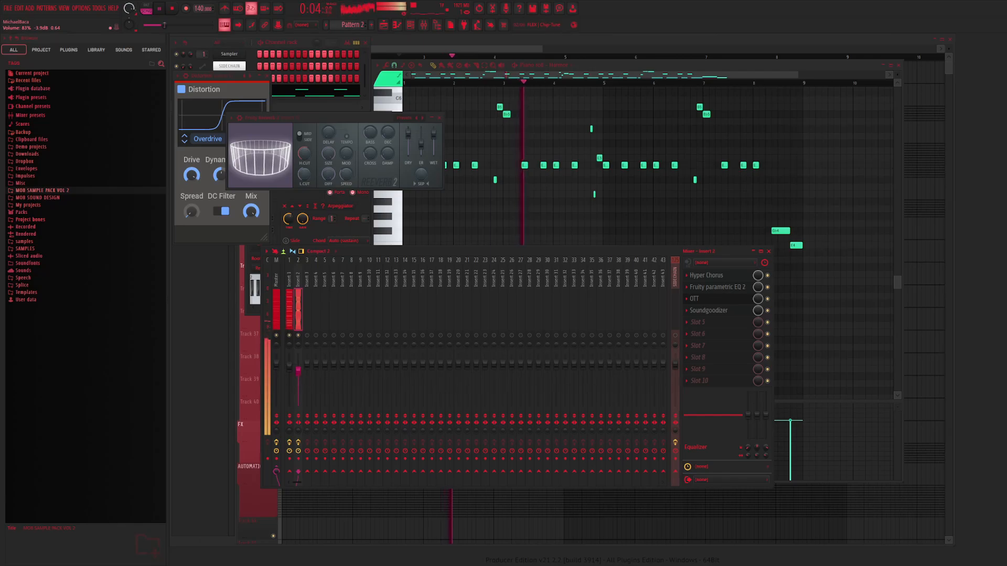
pyautogui.moveTo(298, 363)
pyautogui.mouseDown()
pyautogui.moveTo(299, 386)
pyautogui.moveTo(291, 369)
pyautogui.mouseUp()
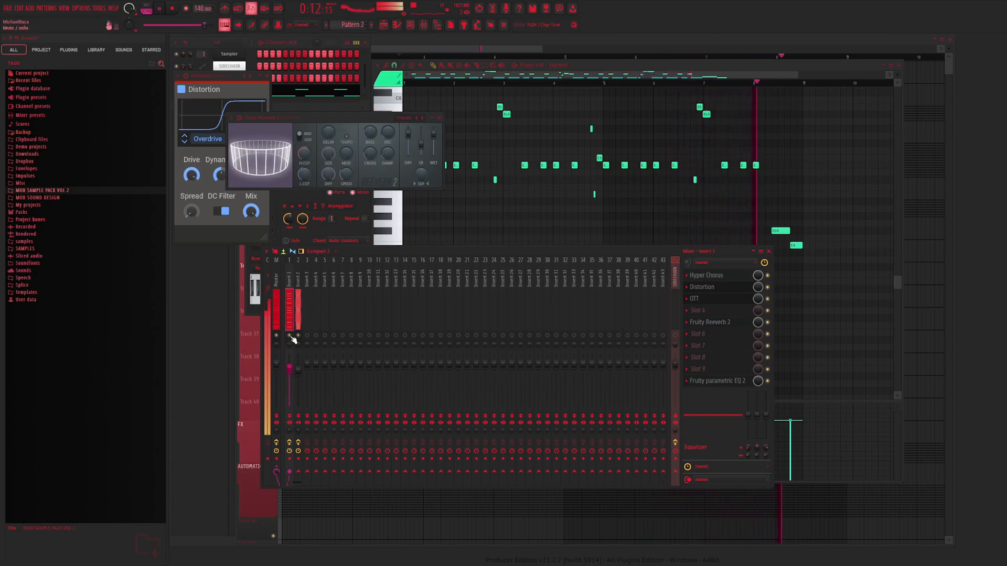
# Open MISHBY on the Master track and toggle the switch beside its Quality control on and off
pyautogui.click(277, 363)
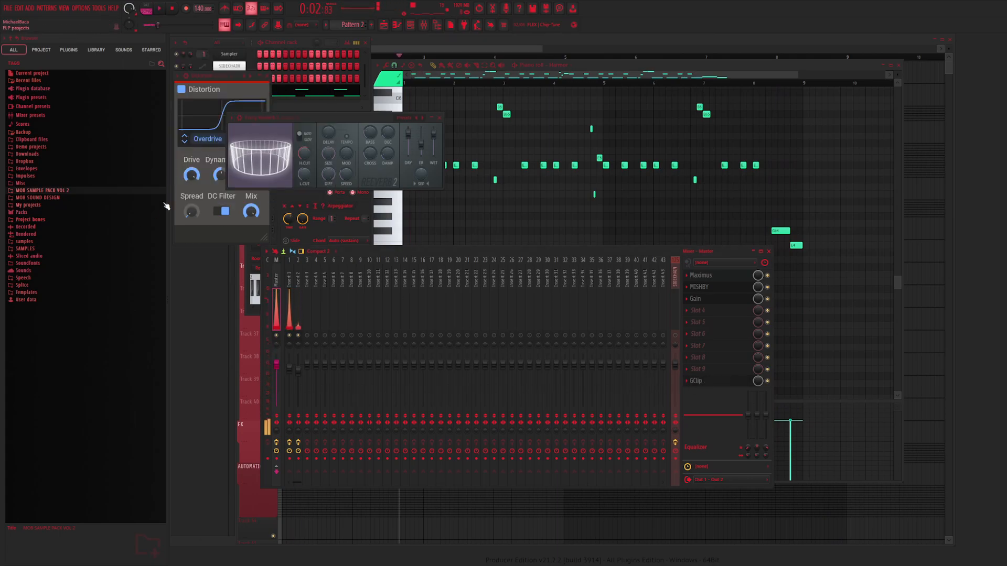
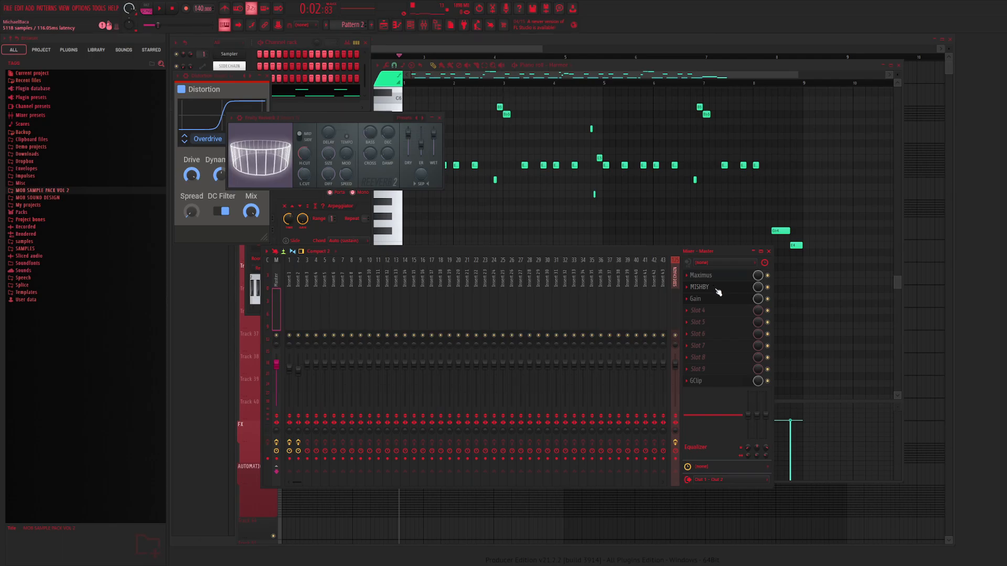
pyautogui.click(719, 288)
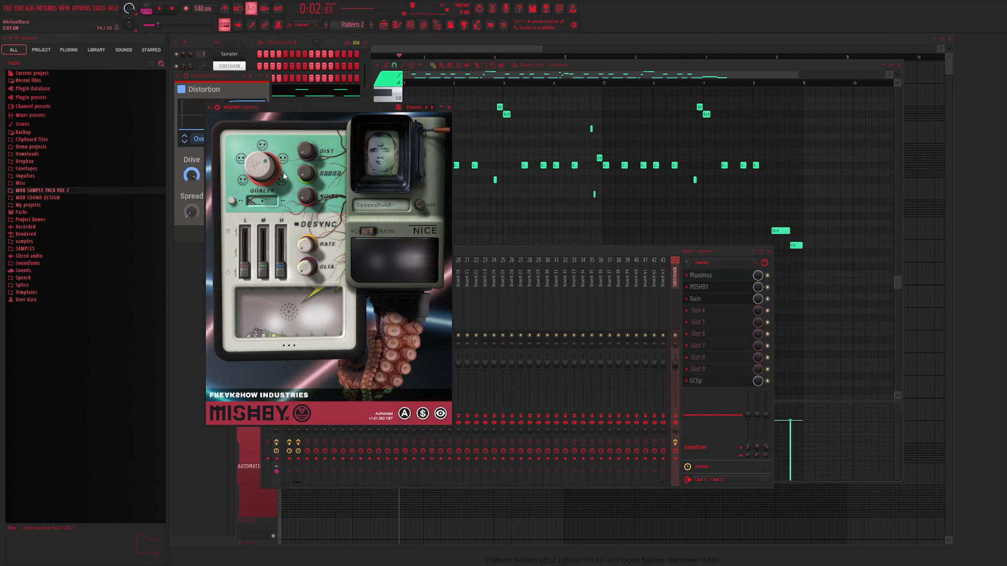
pyautogui.click(233, 202)
pyautogui.click(232, 203)
# Open Maximus on the Master track and examine the curves of its master, high, mid and low bands
pyautogui.click(729, 276)
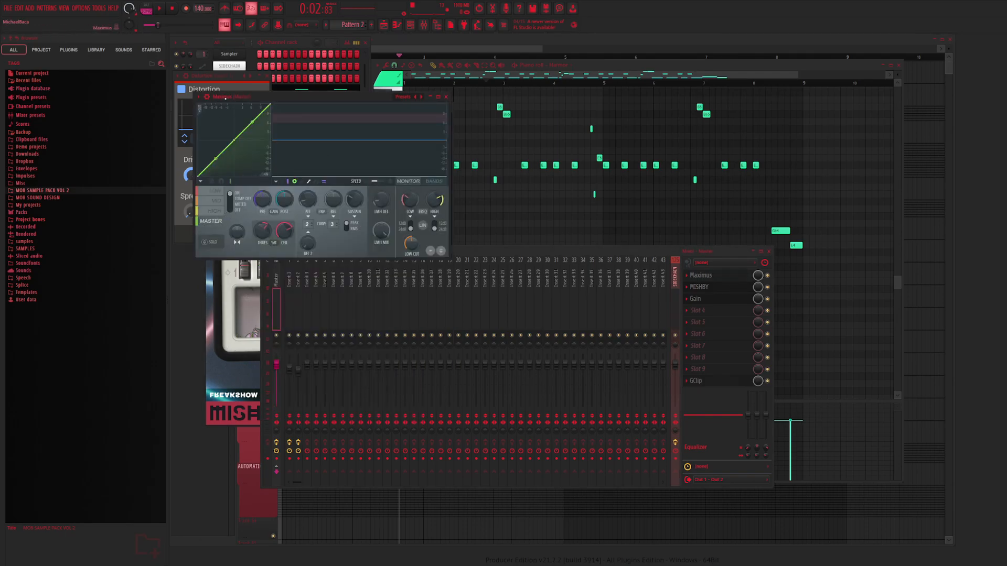
pyautogui.click(217, 212)
pyautogui.click(212, 221)
pyautogui.click(211, 204)
pyautogui.click(214, 204)
pyautogui.click(219, 211)
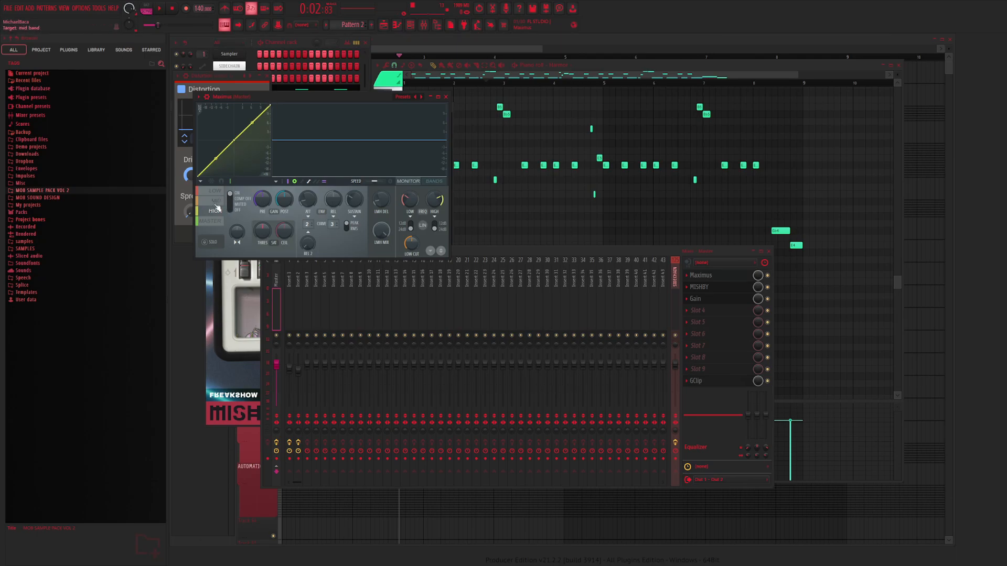
pyautogui.click(217, 203)
pyautogui.click(216, 194)
pyautogui.click(218, 211)
pyautogui.click(220, 222)
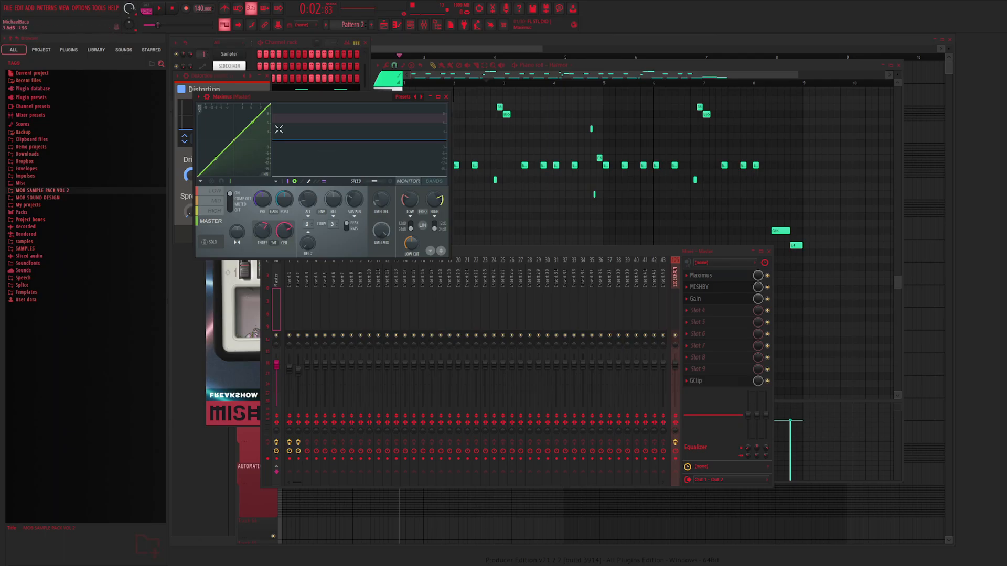
pyautogui.click(219, 203)
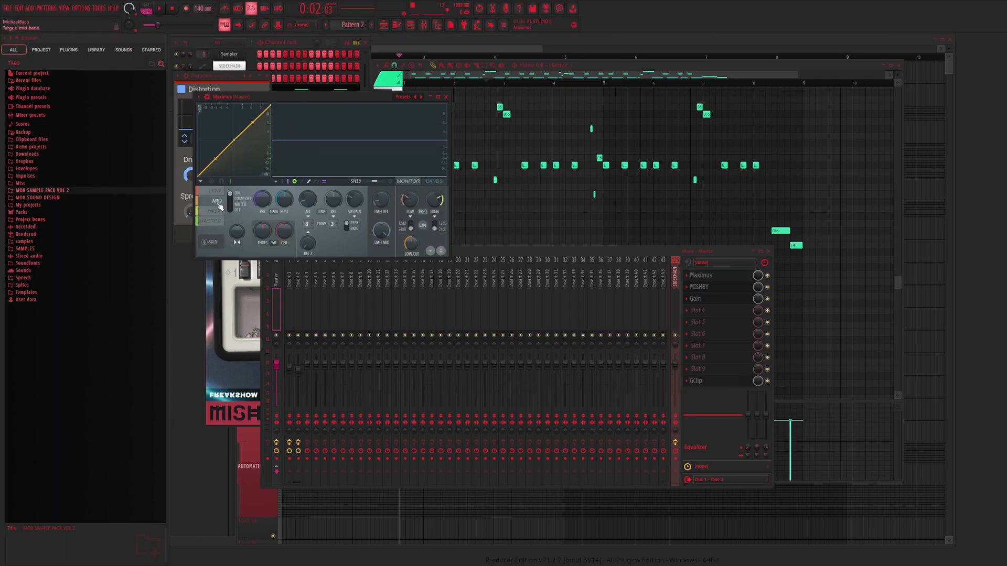
pyautogui.click(217, 192)
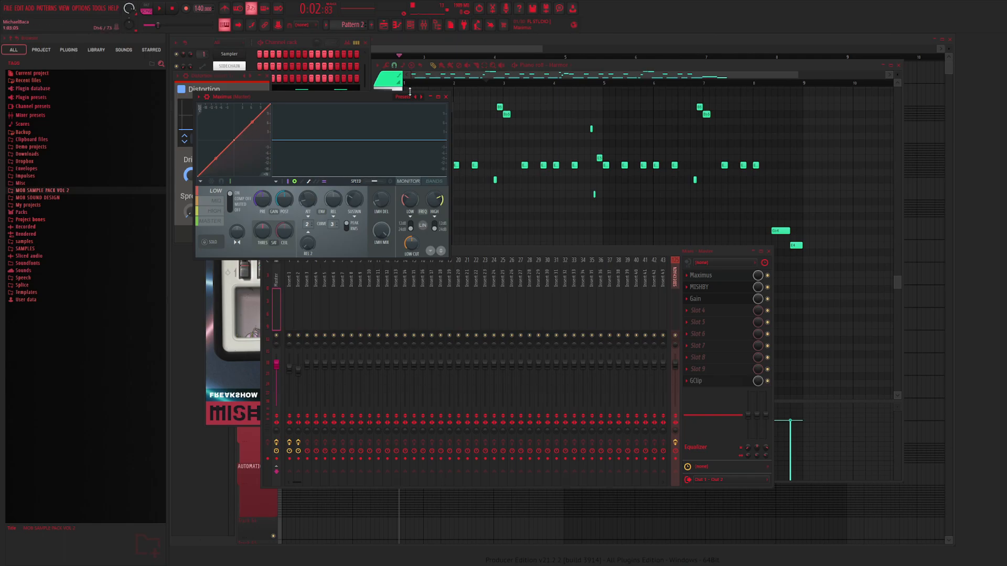
# Load the Default preset in Maximus and step through its low, mid and high bands
pyautogui.click(416, 97)
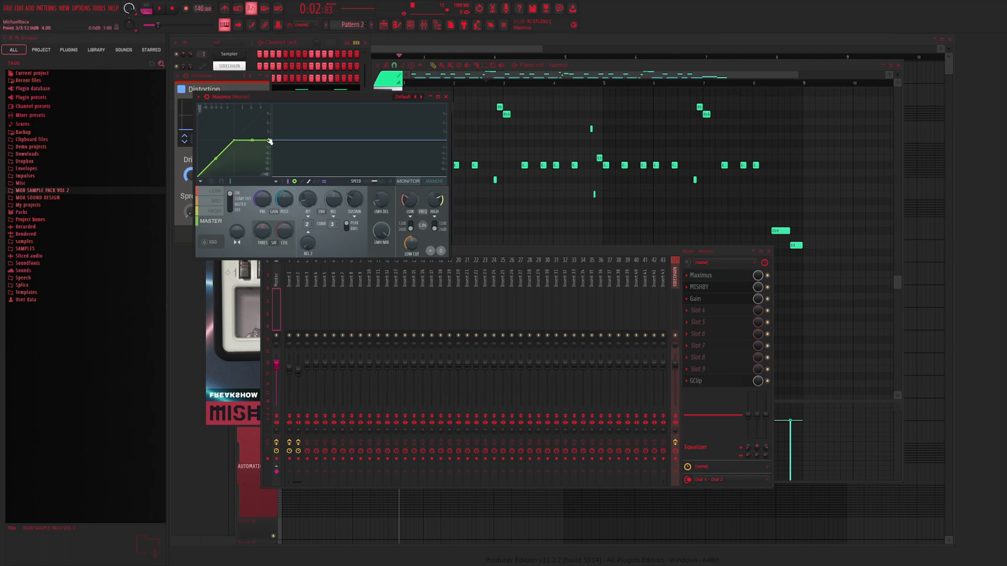
pyautogui.click(216, 201)
pyautogui.click(216, 190)
pyautogui.click(216, 201)
pyautogui.click(220, 212)
# Straighten the high, mid and low band curves in Maximus by raising each end point to 12.0 dB
pyautogui.moveTo(272, 143); pyautogui.dragTo(271, 108)
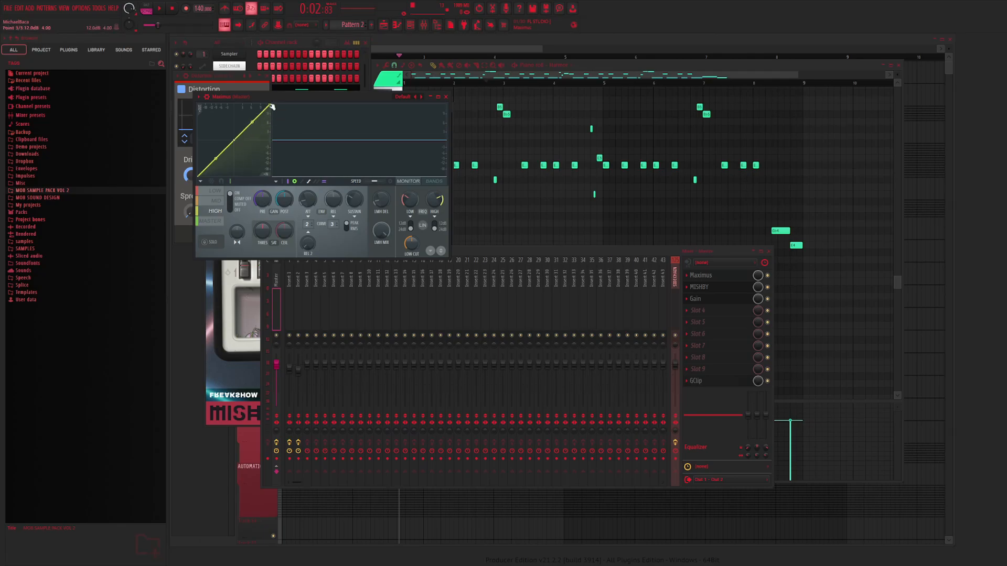
pyautogui.click(219, 201)
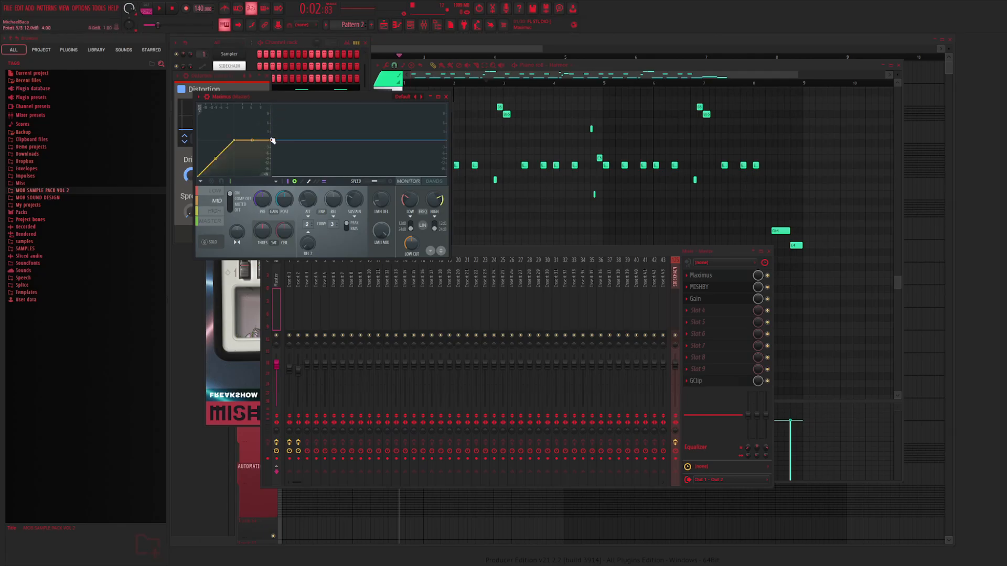
pyautogui.click(216, 191)
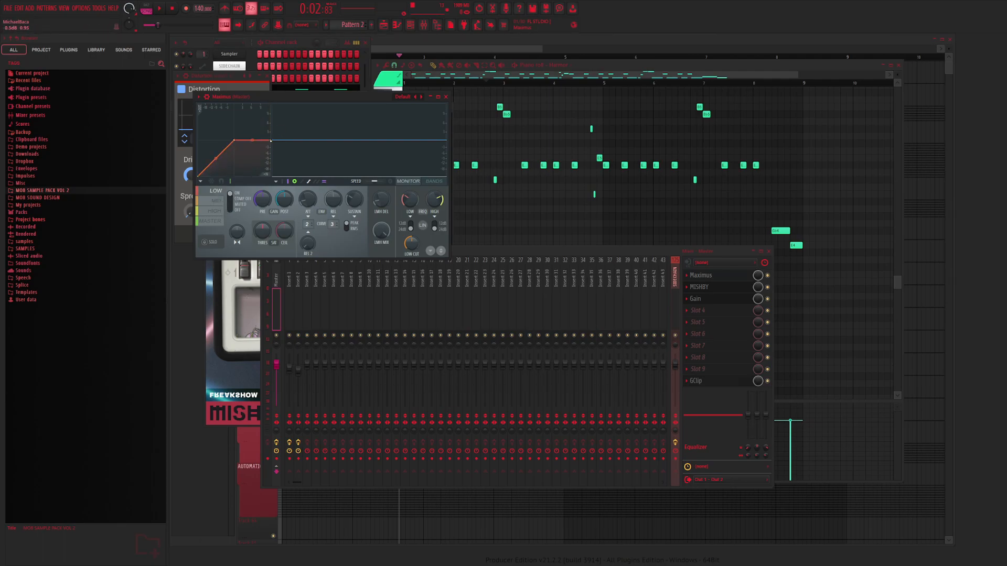
# Straighten the master band's curve in Maximus and adjust its soft saturation threshold and ceiling
pyautogui.click(210, 221)
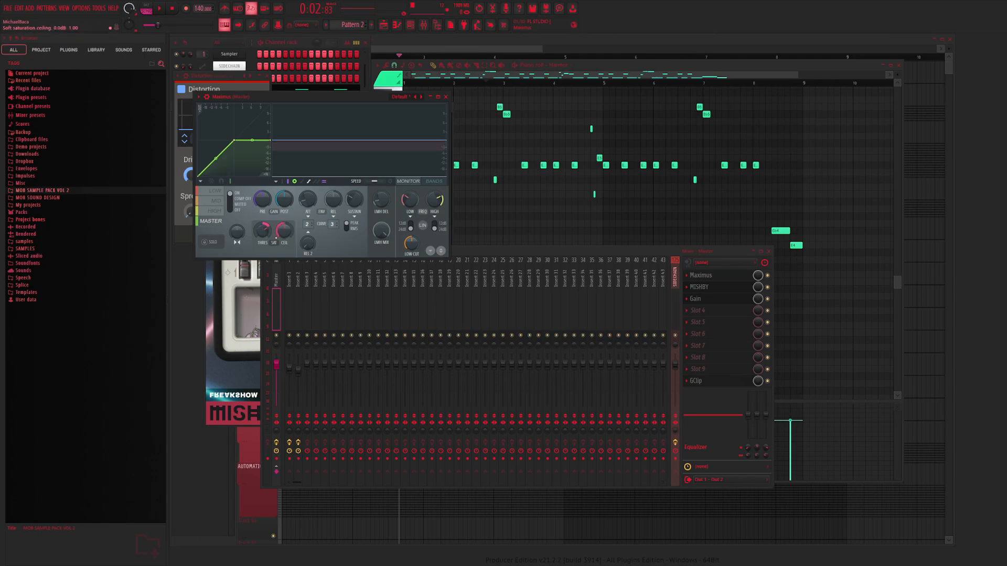
pyautogui.moveTo(284, 231); pyautogui.dragTo(283, 226)
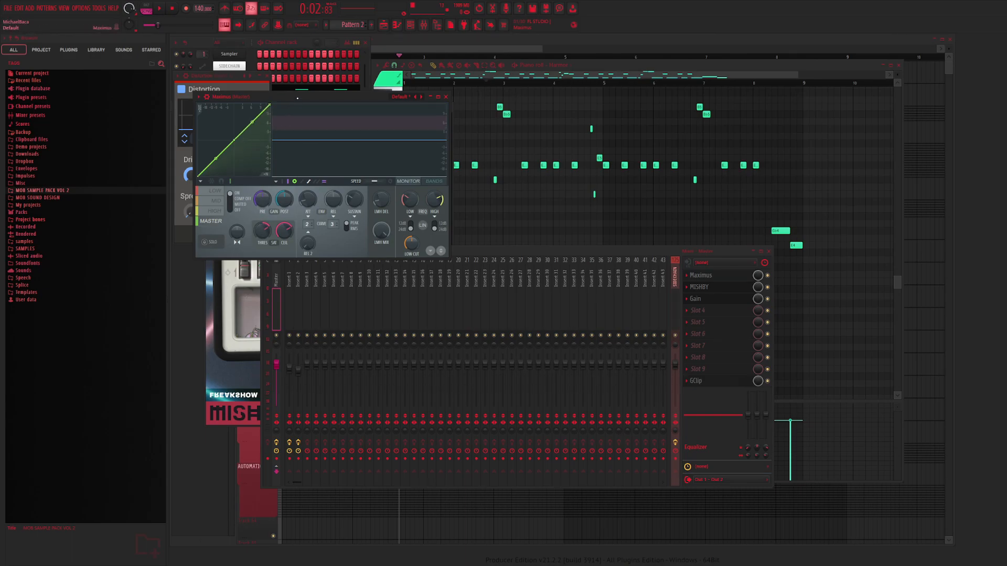
# Play the pattern through the Master effects, then select and solo Insert 2
pyautogui.press('space')
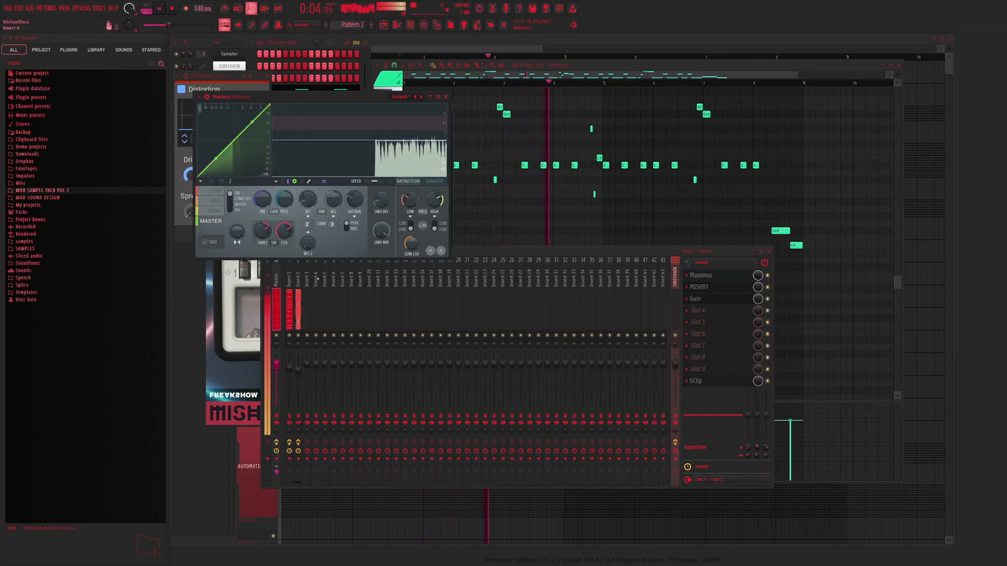
pyautogui.click(299, 298)
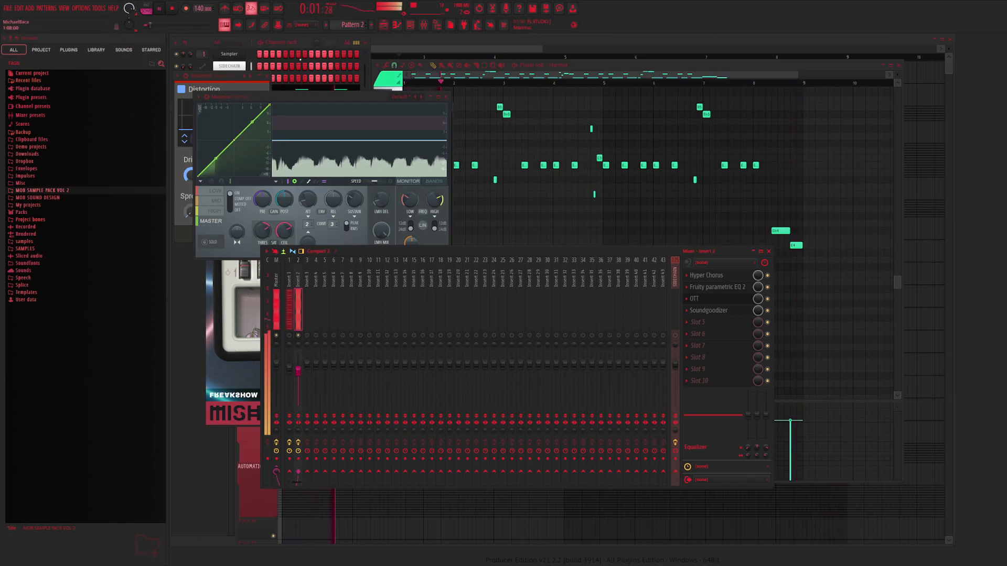
# Open the Harmor channel's editor, adjust its unison pitch thickness, and audition the soloed part
pyautogui.press('F6')
pyautogui.press('space')
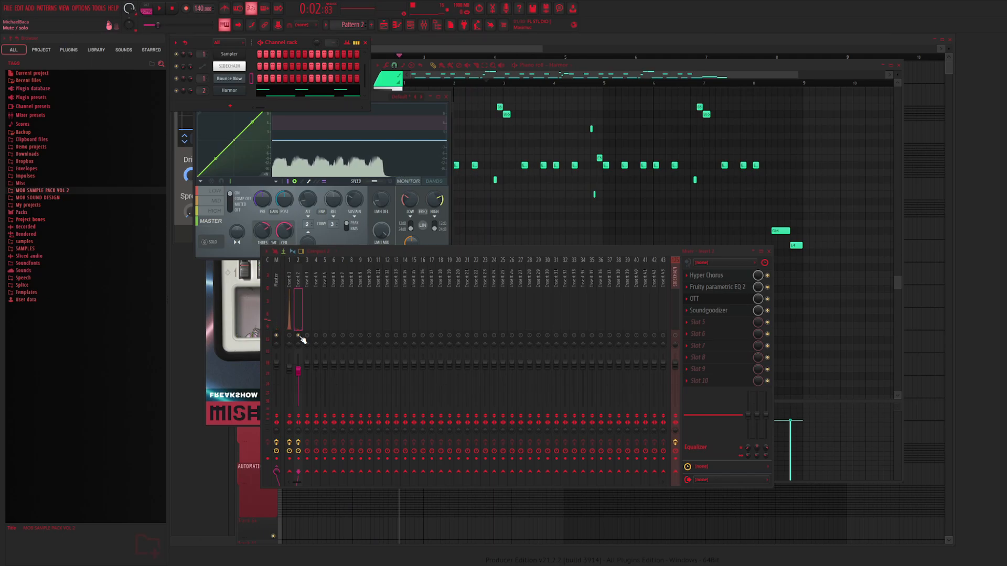
pyautogui.click(238, 91)
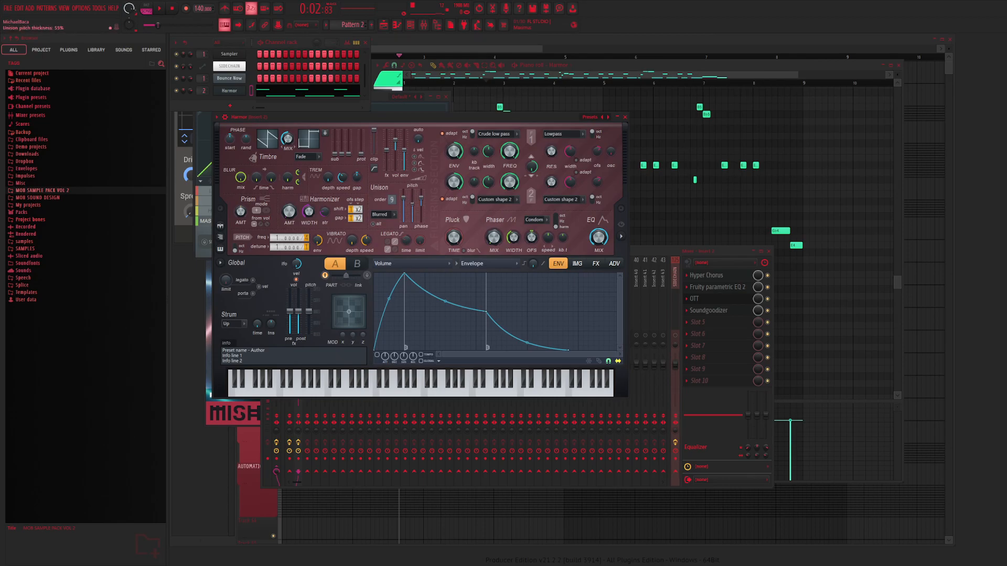
pyautogui.press('space')
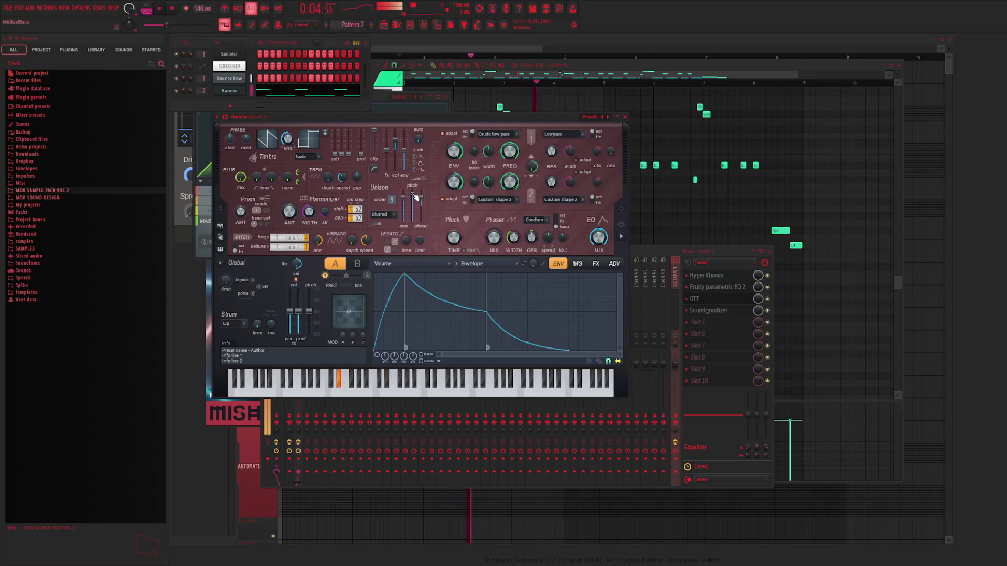
pyautogui.press('F9')
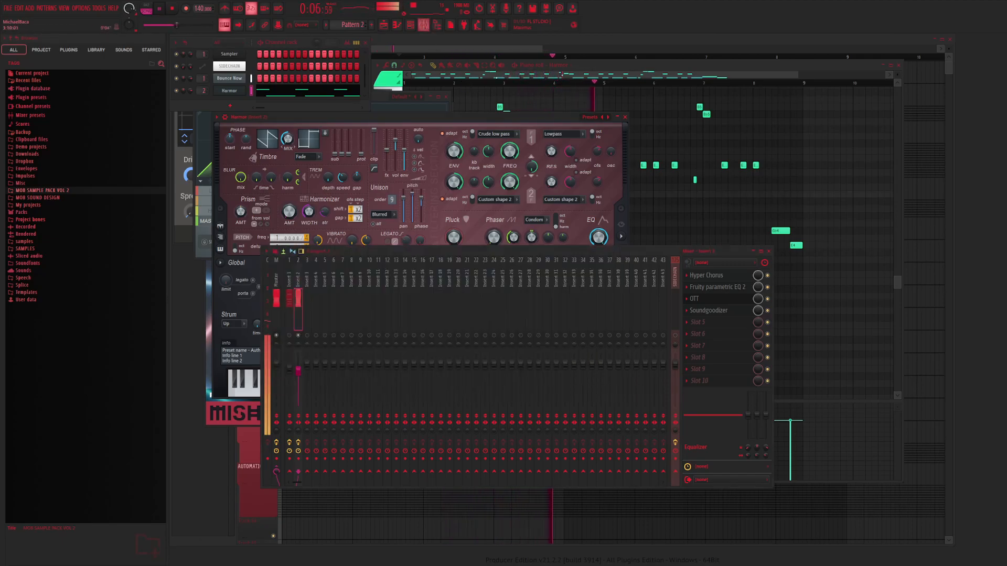
# Reset Insert 2's Fruity parametric EQ 2 to the Default preset and pull bands 3, 4 and 5 down to scoop out the mids
pyautogui.click(717, 287)
pyautogui.press('space')
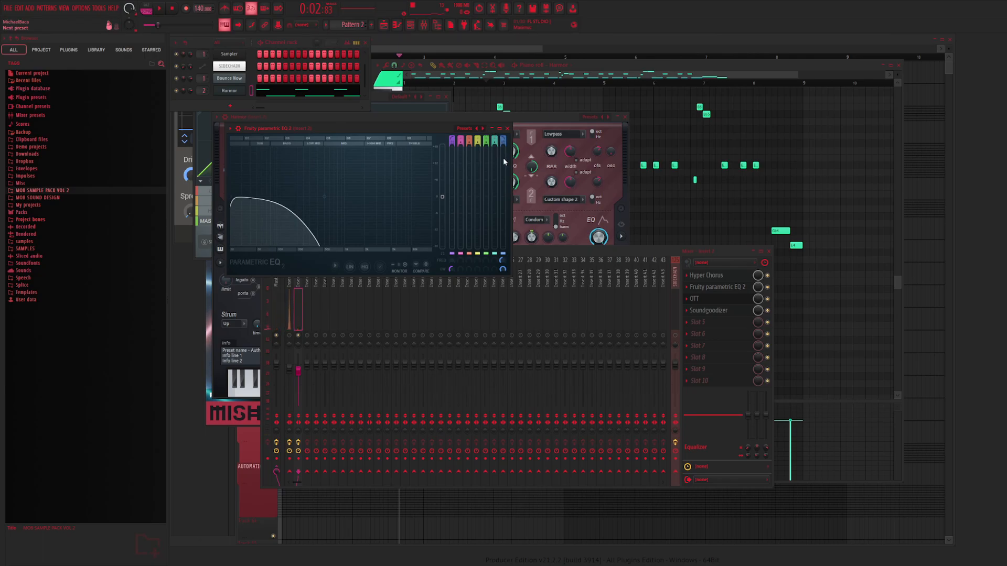
pyautogui.click(483, 128)
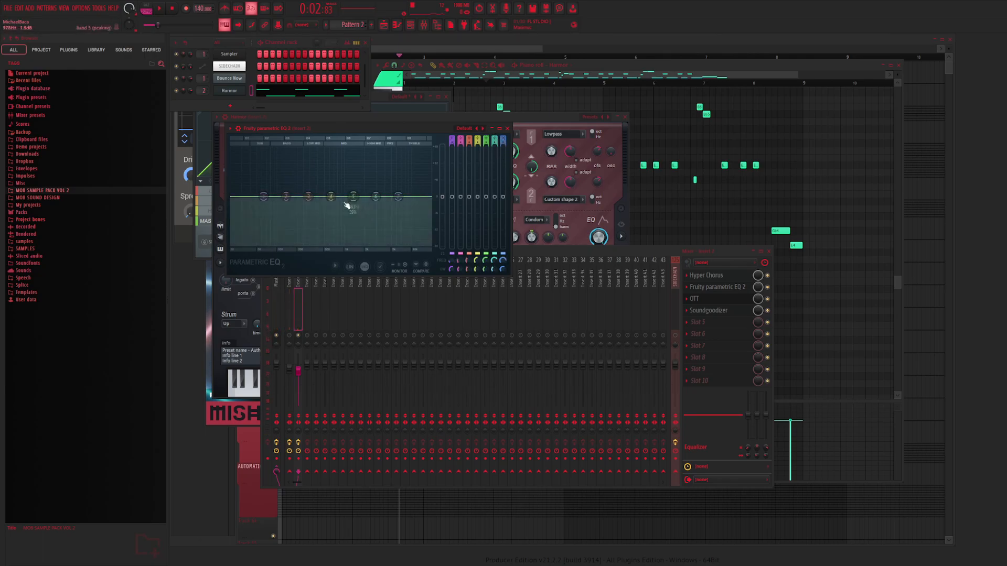
pyautogui.moveTo(334, 204); pyautogui.dragTo(315, 239)
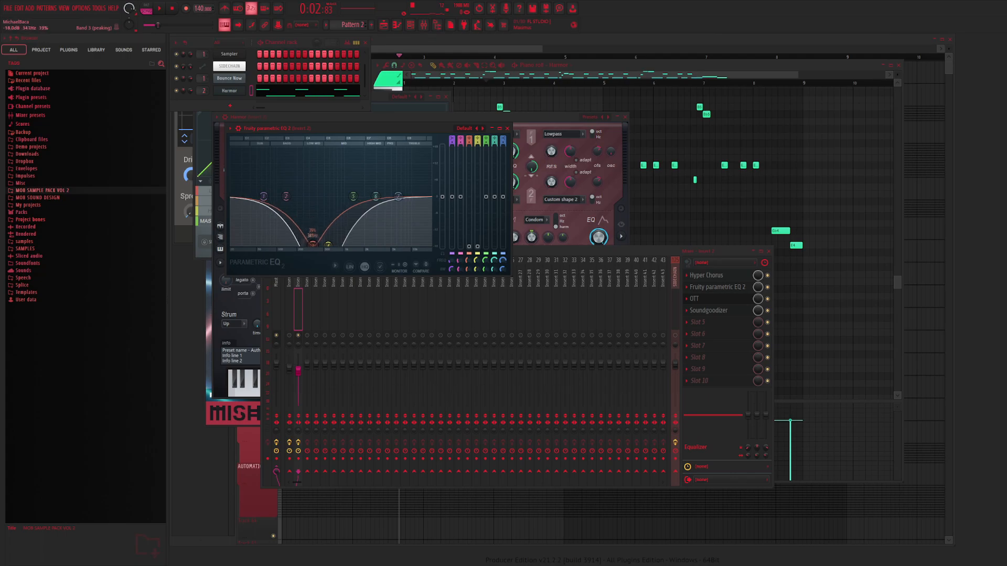
pyautogui.moveTo(353, 201); pyautogui.dragTo(349, 239)
# Lower Insert 2's volume slightly and cut its highs with the band 7 high shelf to about -16.8 dB near 4107 Hz
pyautogui.press('space')
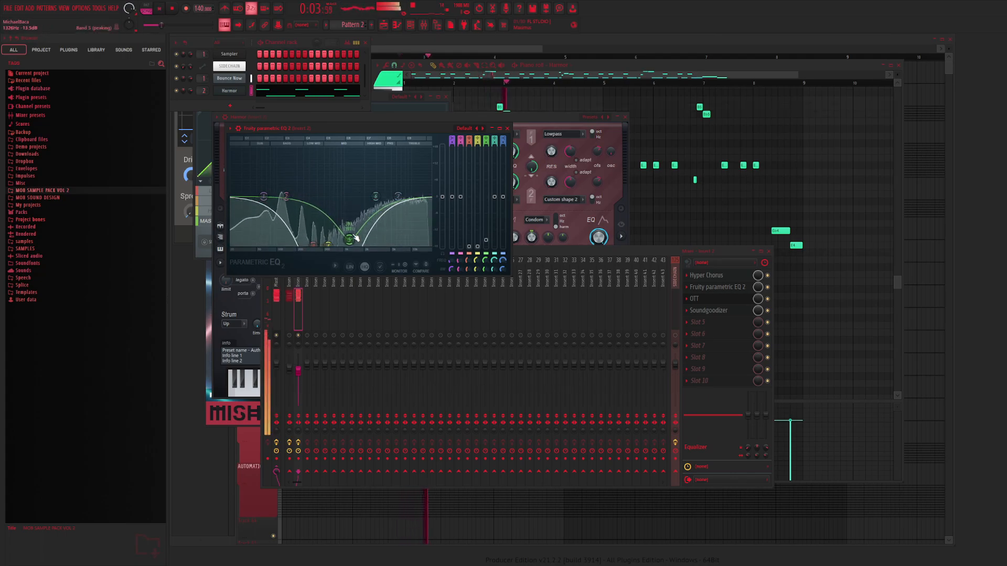
pyautogui.moveTo(399, 196); pyautogui.dragTo(410, 229)
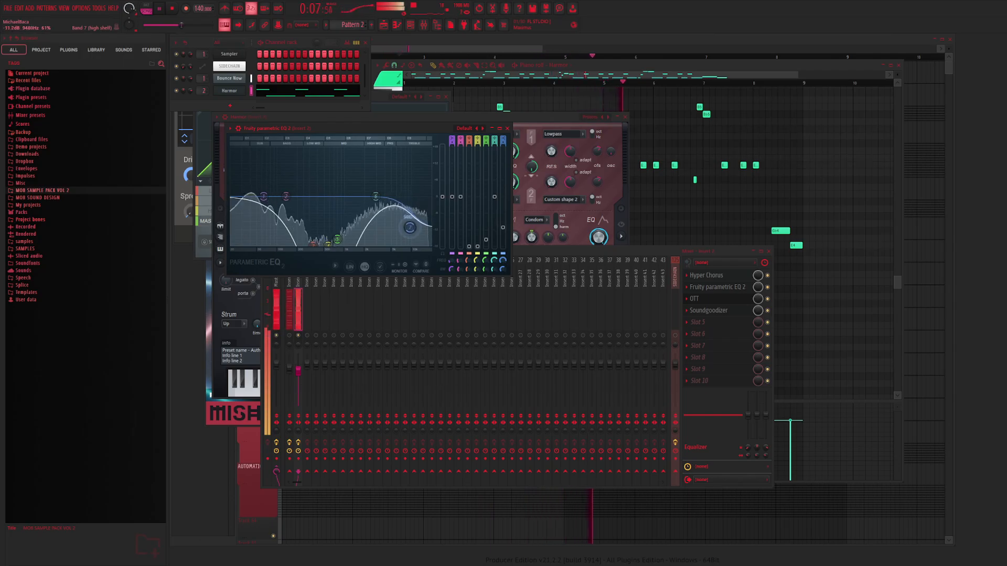
pyautogui.press('space')
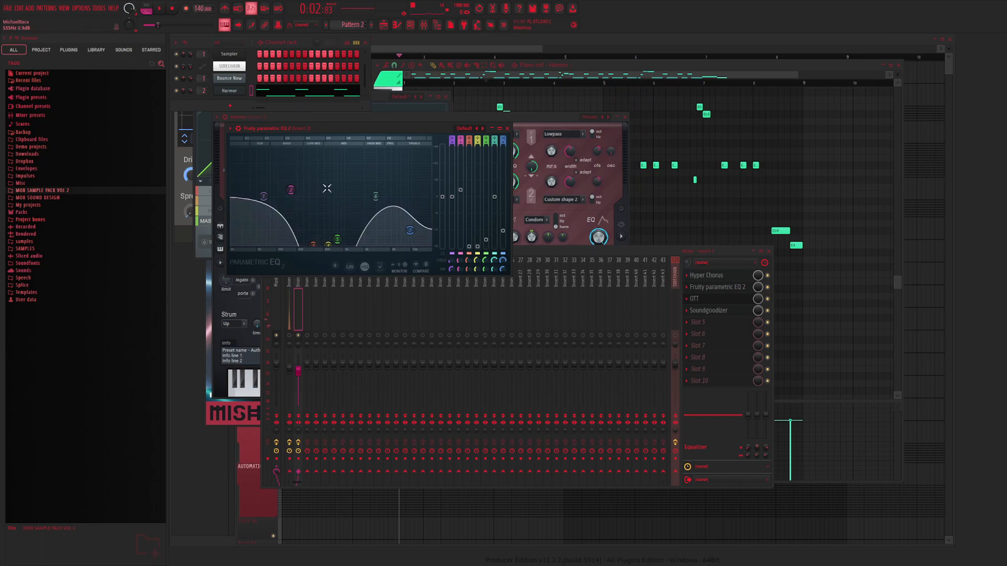
pyautogui.press('space')
pyautogui.click(297, 378)
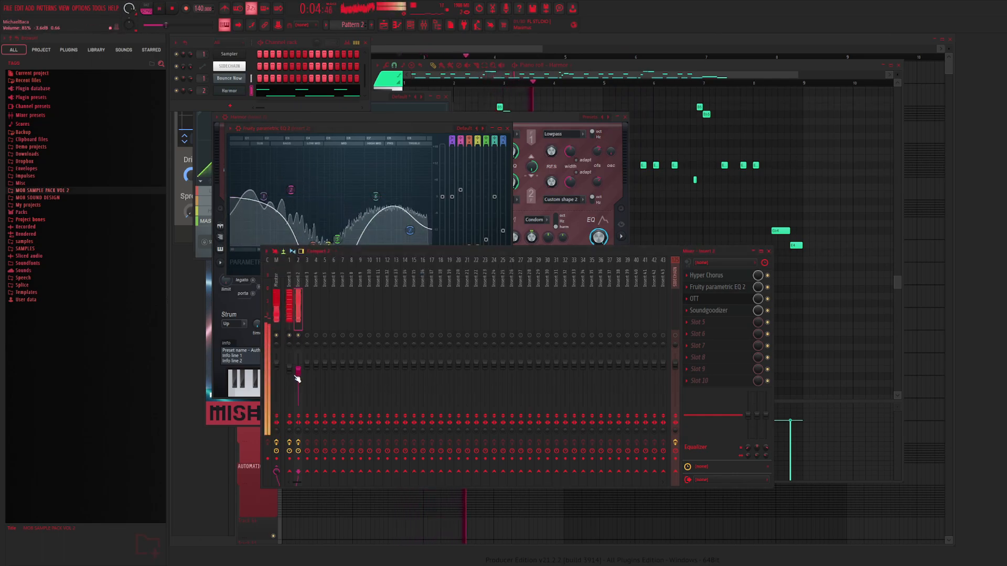
pyautogui.moveTo(411, 229); pyautogui.dragTo(386, 245)
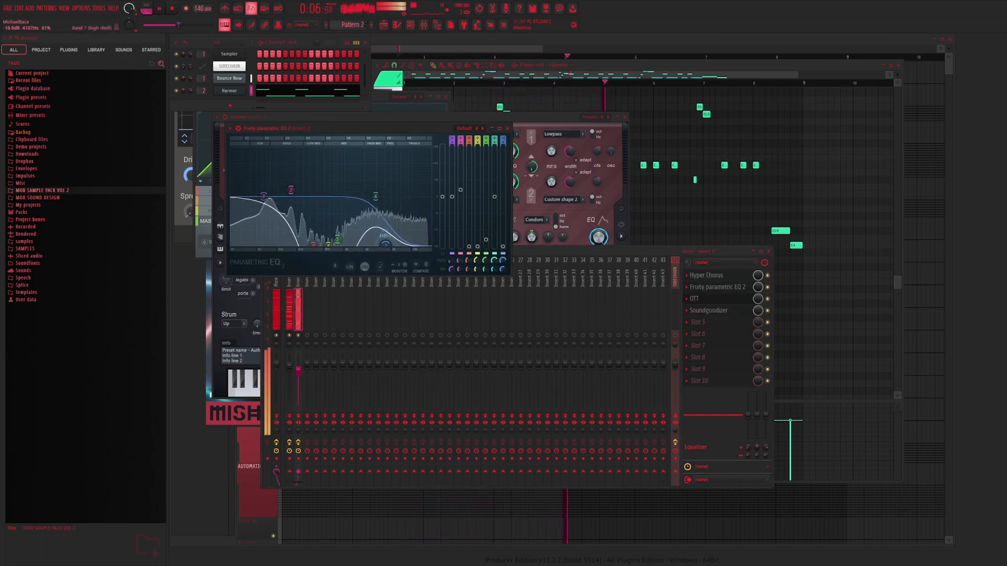
# Increase the Time amount in Insert 1's OTT and set the insert's volume to about 97%
pyautogui.click(289, 364)
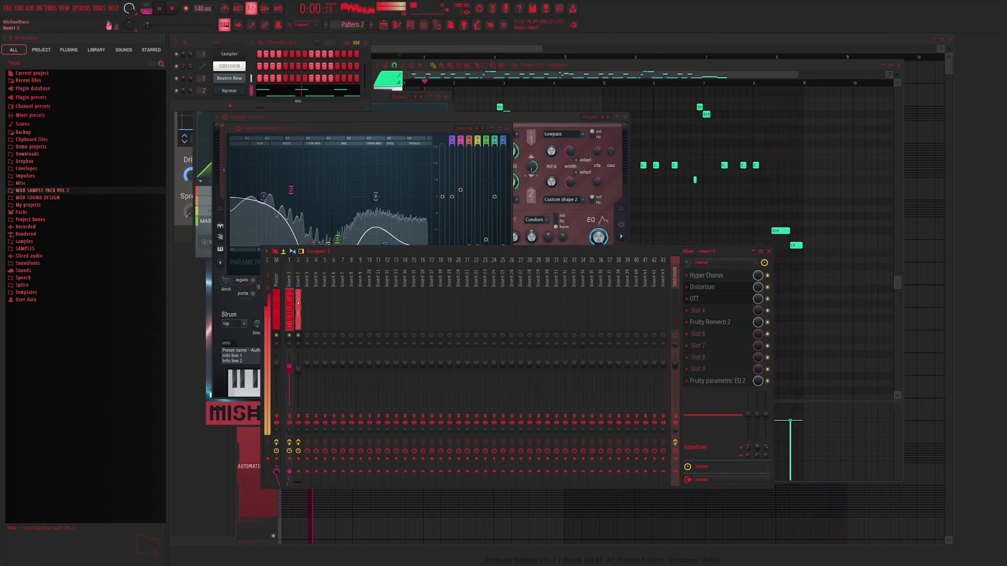
pyautogui.click(709, 300)
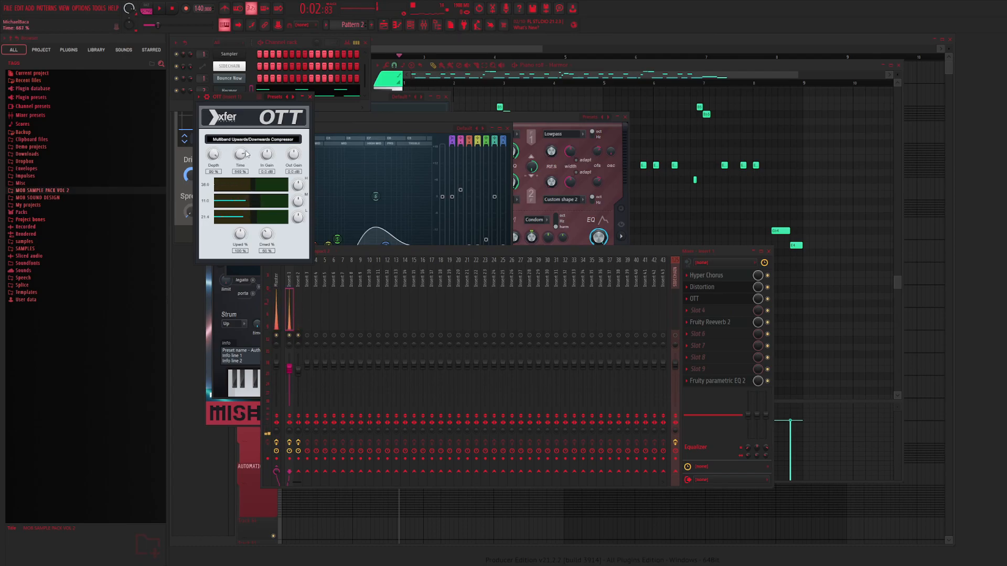
pyautogui.press('space')
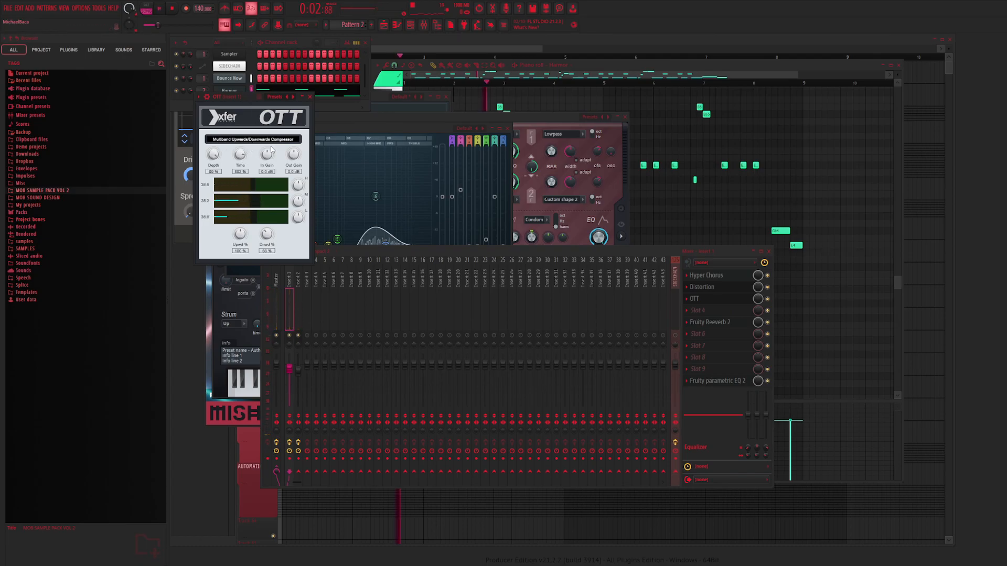
pyautogui.click(291, 373)
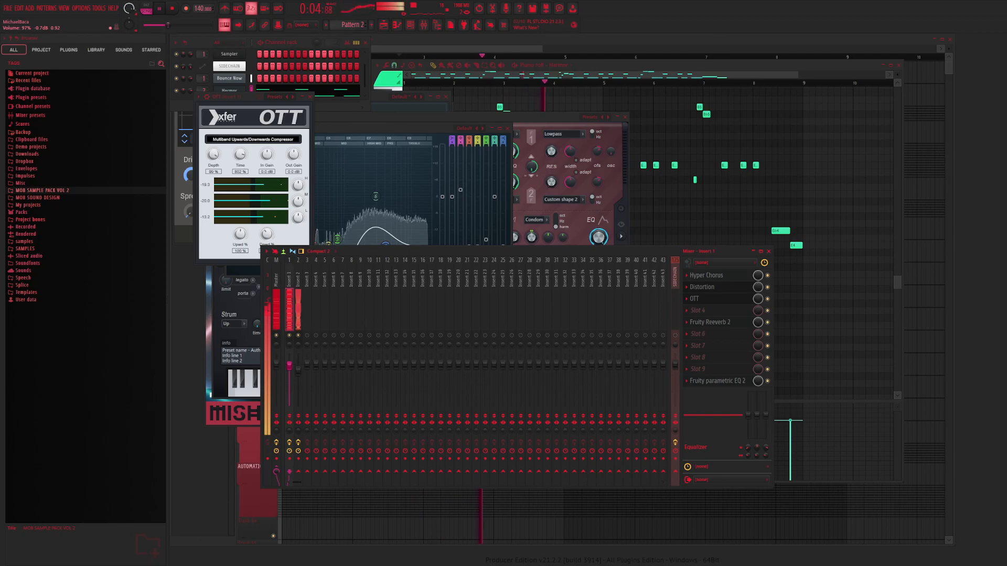
# Adjust the diffusion in Insert 1's Fruity Reeverb 2 and load Fruity Delay 3 into slot 6
pyautogui.click(711, 322)
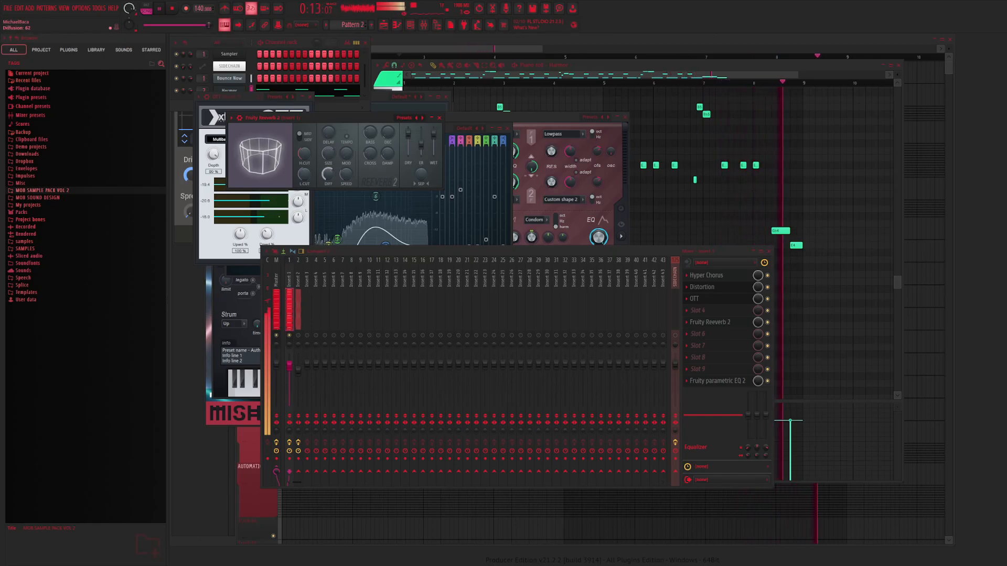
pyautogui.click(697, 334)
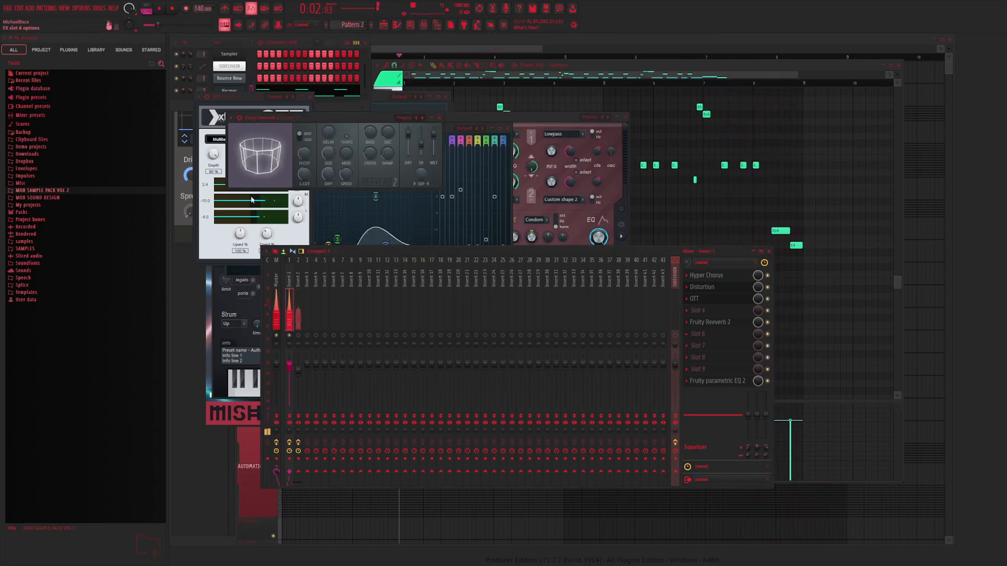
pyautogui.click(231, 128)
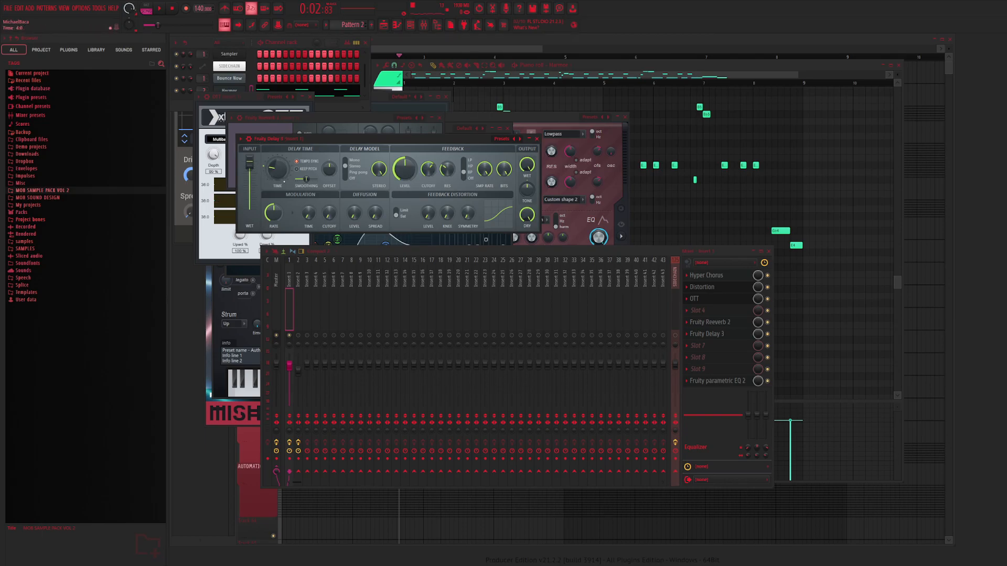
# Set Fruity Delay 3 to the ping pong model with a lower feedback level and an adjusted delay time pan
pyautogui.moveTo(405, 169); pyautogui.dragTo(405, 176)
pyautogui.moveTo(405, 168); pyautogui.dragTo(405, 174)
pyautogui.click(354, 173)
pyautogui.moveTo(329, 168); pyautogui.dragTo(328, 176)
pyautogui.moveTo(329, 168); pyautogui.dragTo(328, 171)
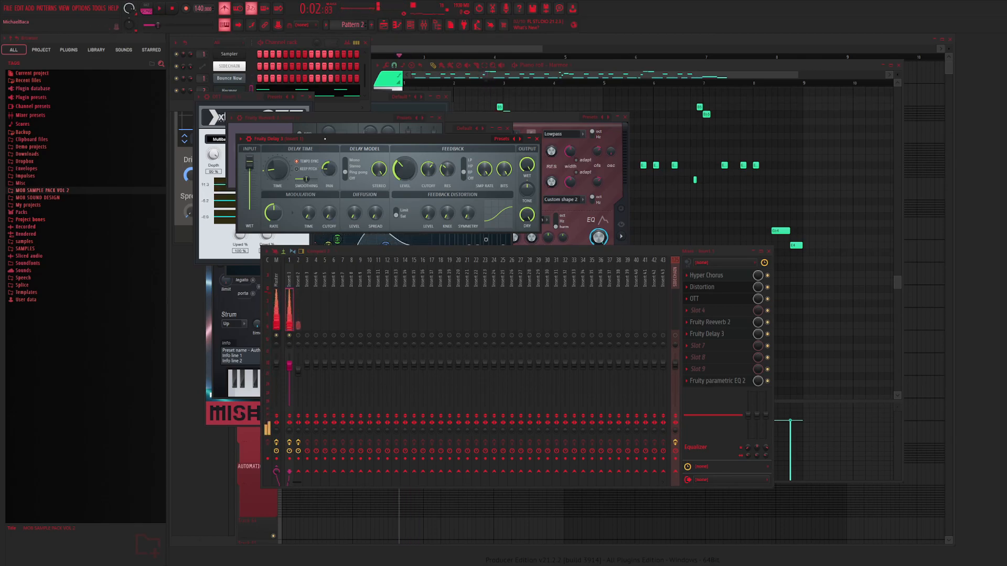
# Reduce Fruity Delay 3's input wet level and adjust its feedback filter cutoff
pyautogui.moveTo(249, 164); pyautogui.dragTo(249, 184)
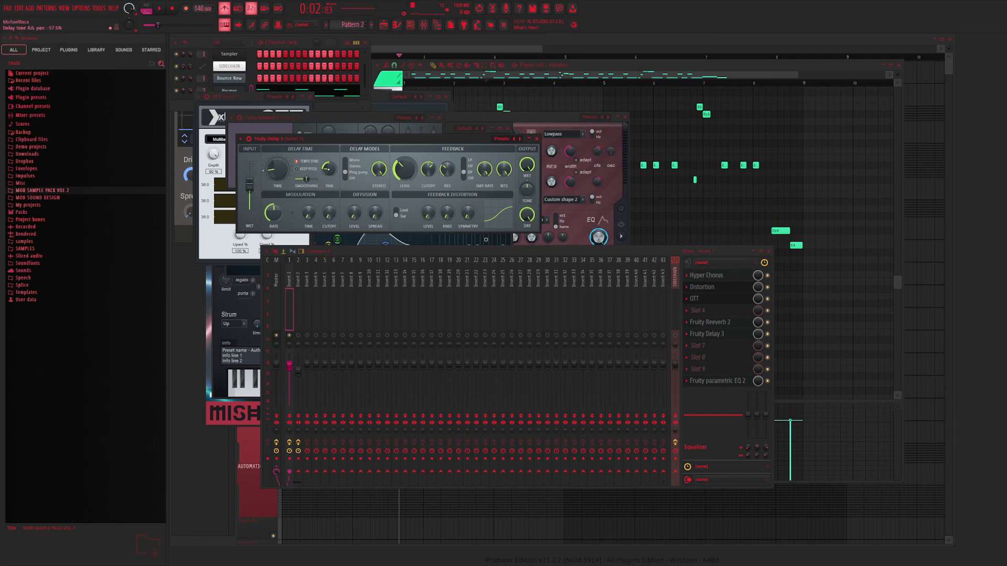
pyautogui.moveTo(249, 186); pyautogui.dragTo(249, 192)
pyautogui.press('space')
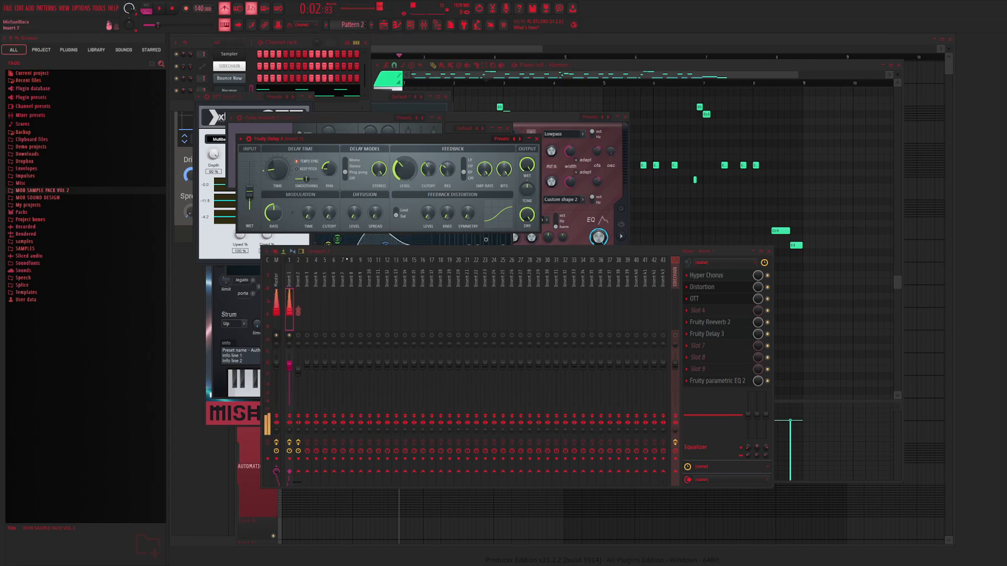
pyautogui.moveTo(428, 169); pyautogui.dragTo(428, 184)
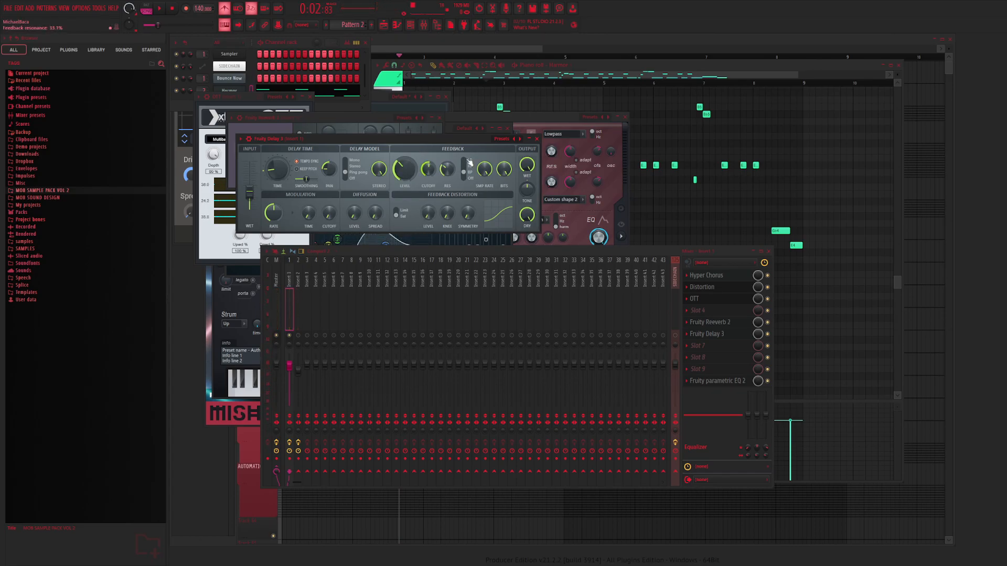
# Raise Fruity Delay 3's feedback level and set its input wet level to about 11% while the pattern plays
pyautogui.press('space')
pyautogui.moveTo(404, 173); pyautogui.dragTo(404, 157)
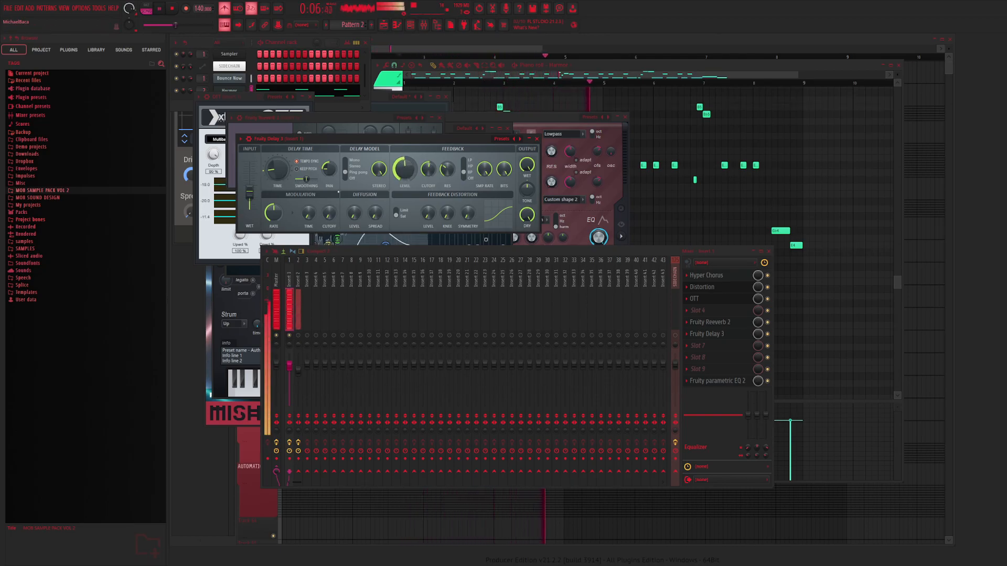
pyautogui.moveTo(250, 193); pyautogui.dragTo(249, 188)
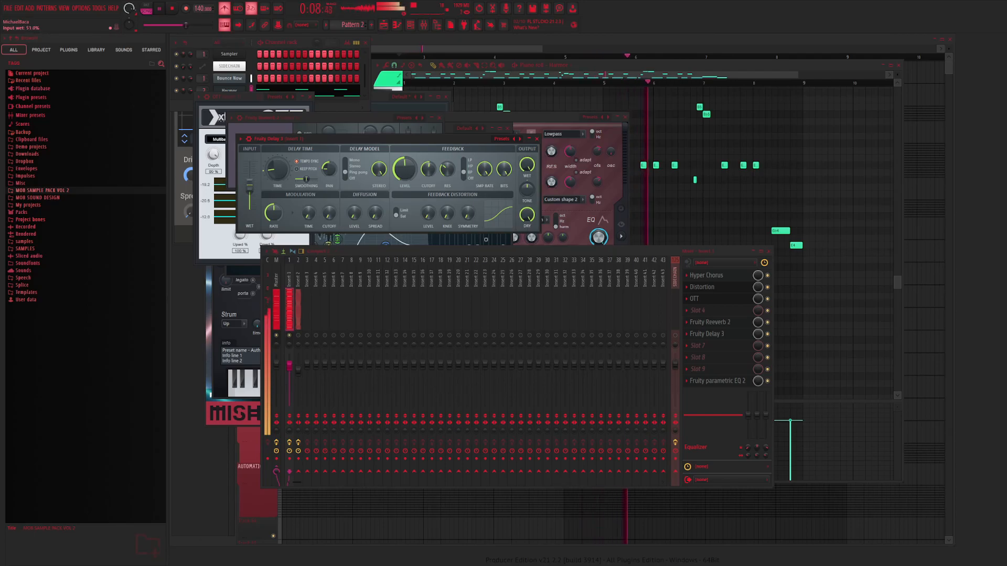
pyautogui.press('space')
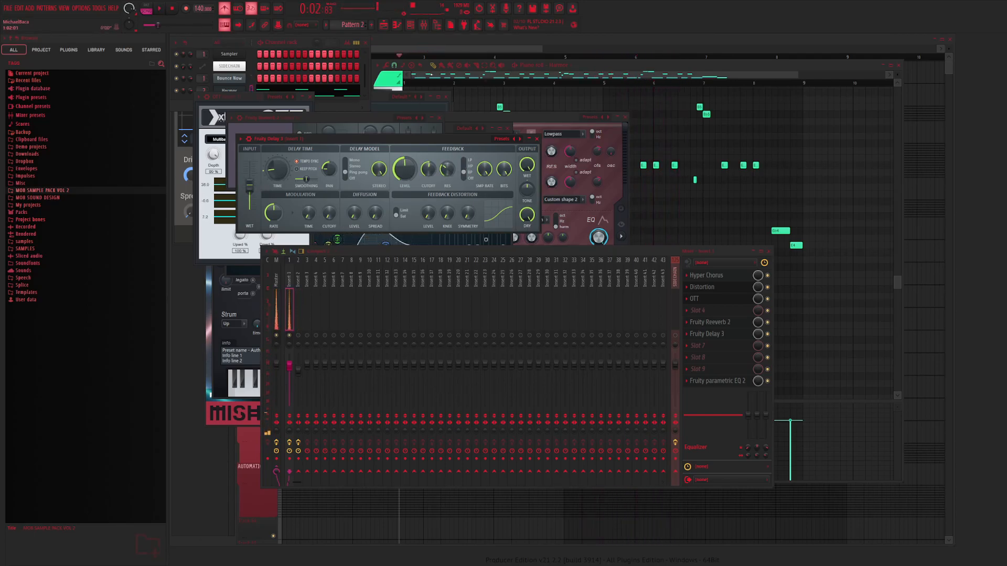
# Lower the Cutoff macro of the Bounce Now FLEX preset and set its filter envelope sustain to 4% and decay to 31%
pyautogui.click(229, 79)
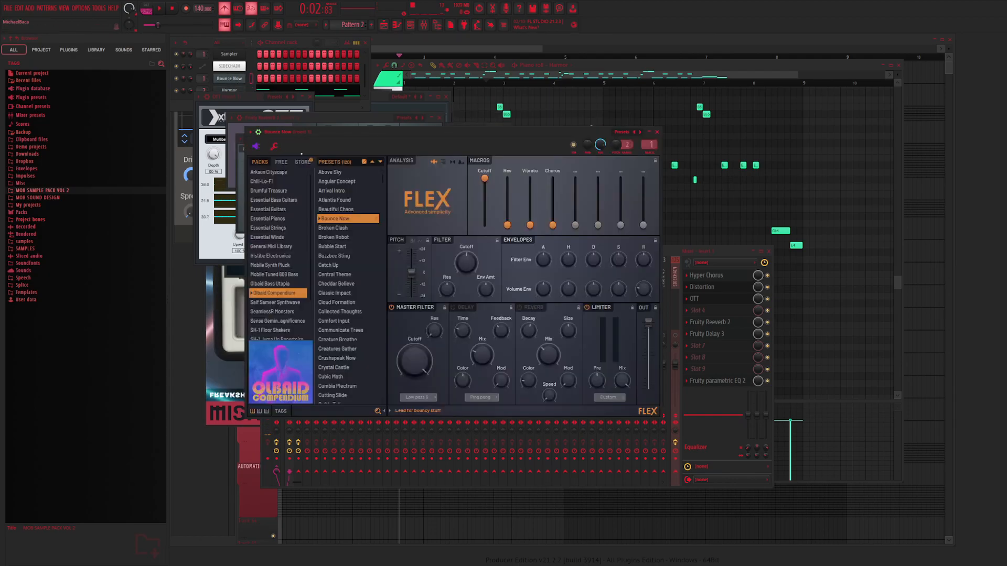
pyautogui.press('space')
pyautogui.moveTo(484, 179)
pyautogui.mouseDown()
pyautogui.moveTo(486, 208)
pyautogui.moveTo(485, 194)
pyautogui.mouseUp()
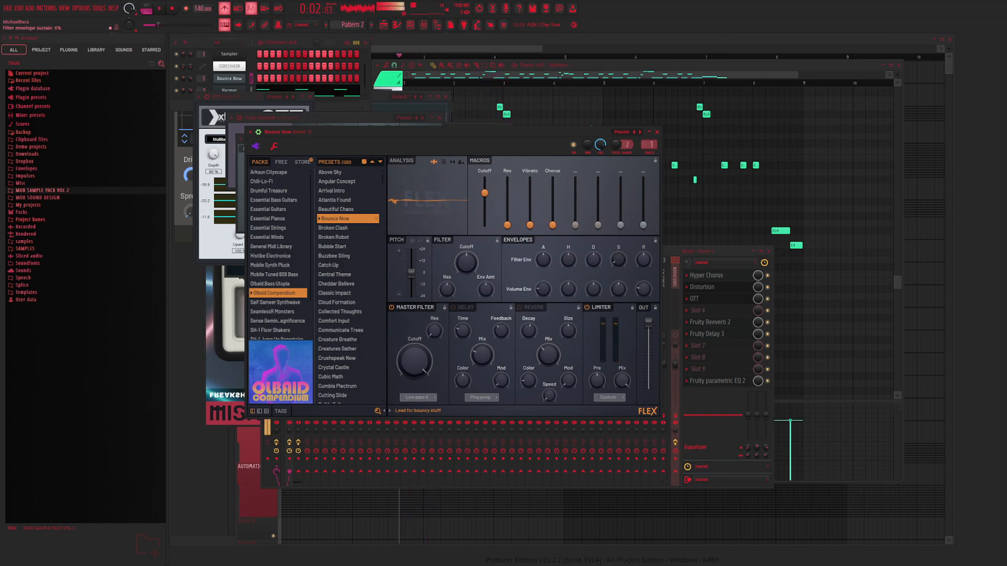
pyautogui.moveTo(593, 260); pyautogui.dragTo(593, 273)
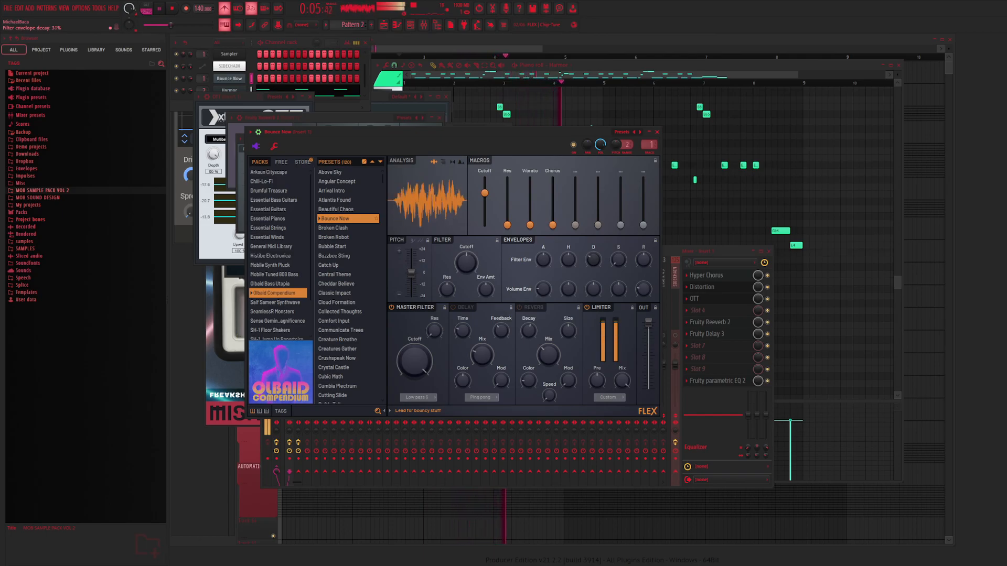
# Fine-tune FLEX's filter cutoff and lower the Cutoff macro further during playback
pyautogui.moveTo(465, 262); pyautogui.dragTo(466, 265)
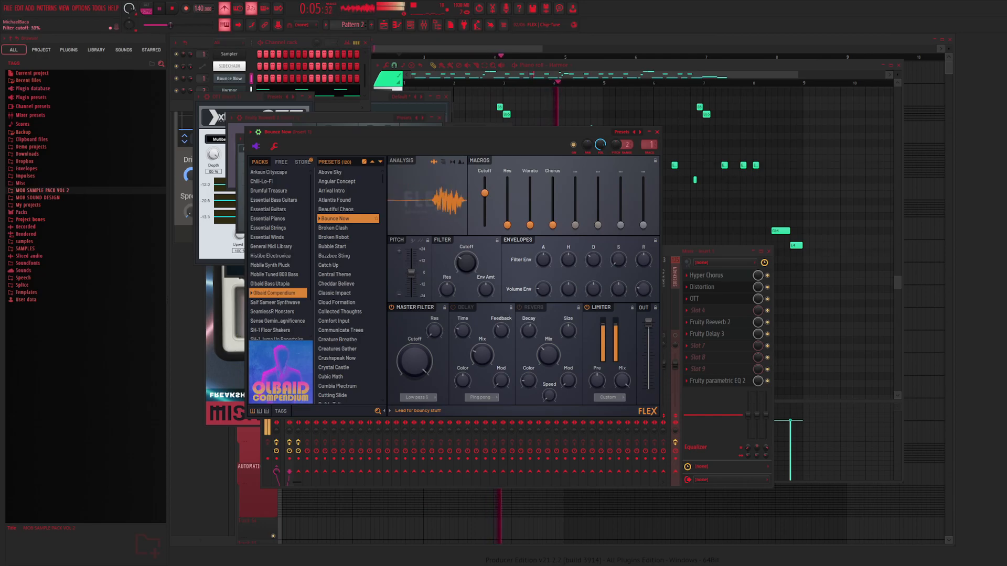
pyautogui.moveTo(485, 192); pyautogui.dragTo(484, 209)
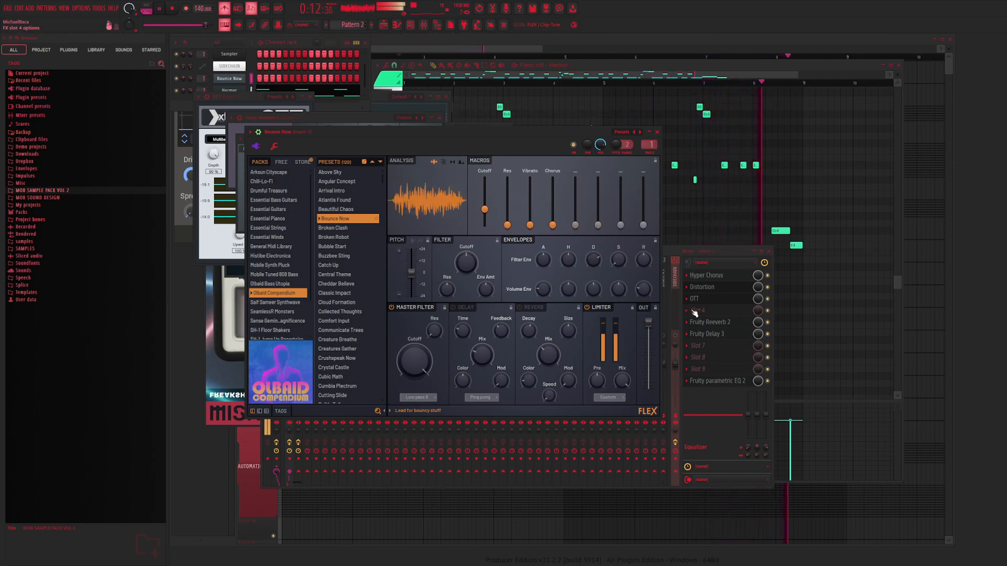
pyautogui.press('space')
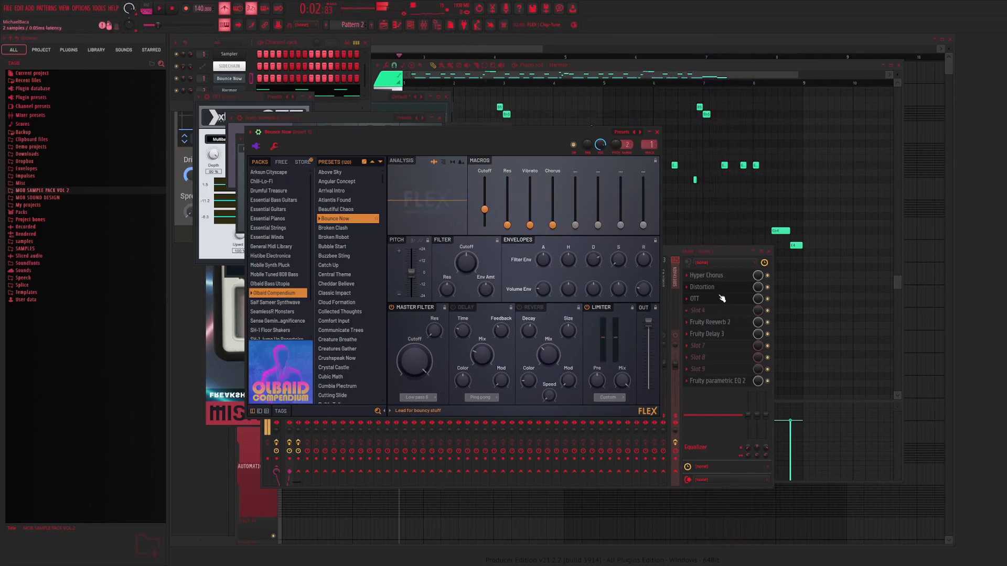
# Set the drive of Insert 1's Distortion to about 15.84 dB and raise FLEX's Cutoff macro to about 59%
pyautogui.click(702, 287)
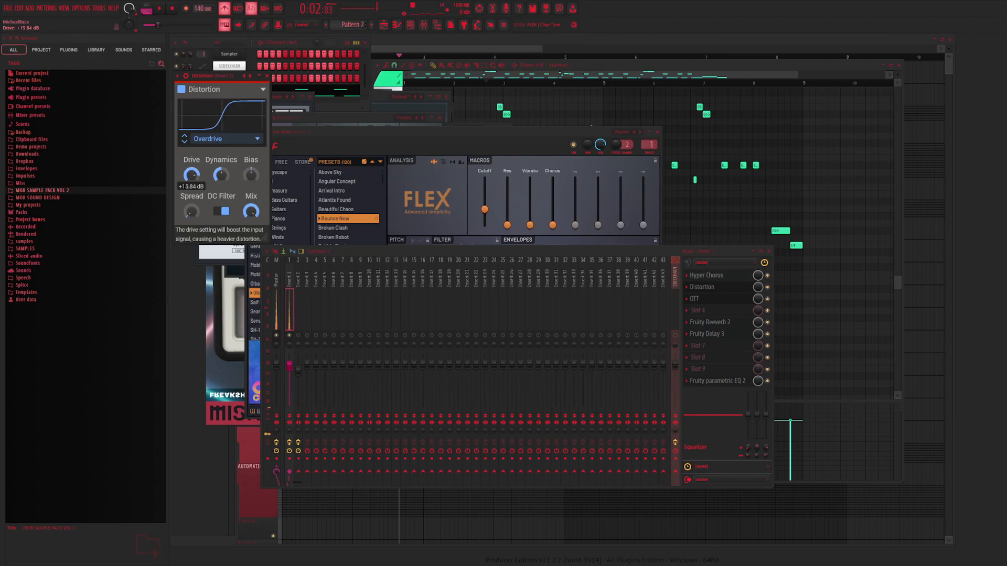
pyautogui.press('space')
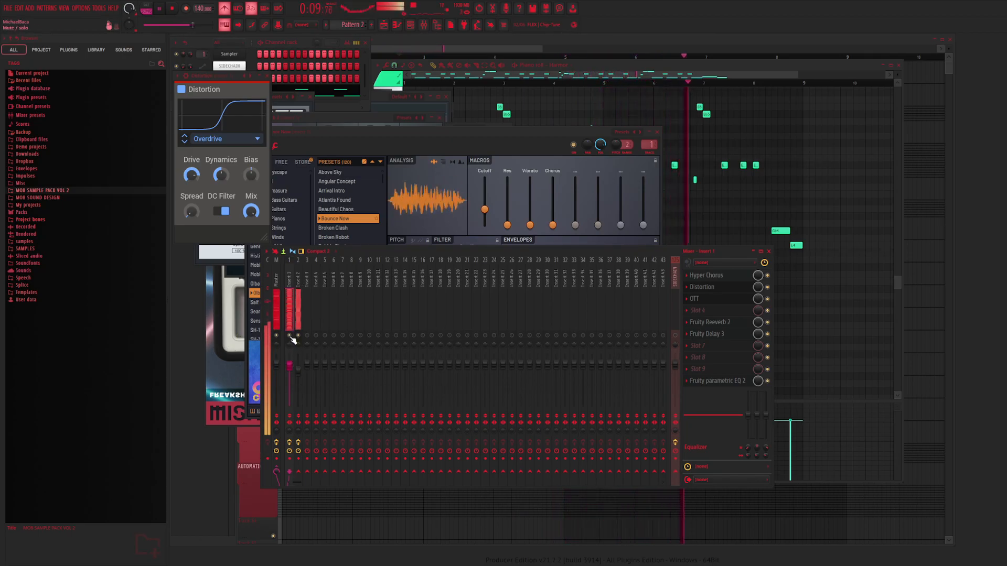
pyautogui.moveTo(485, 209); pyautogui.dragTo(484, 197)
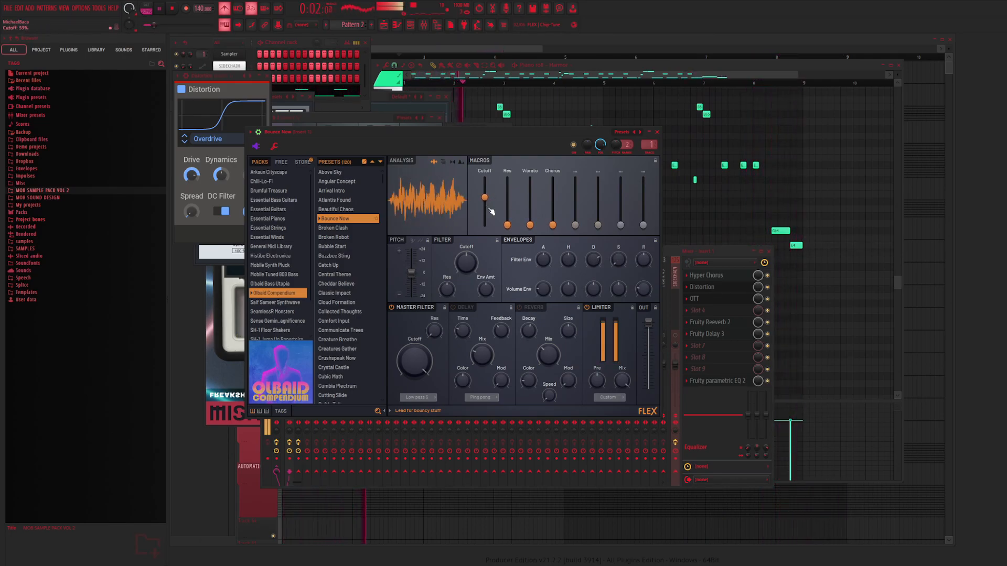
# Inspect the GClip clipper on the Master track while the pattern plays
pyautogui.click(423, 25)
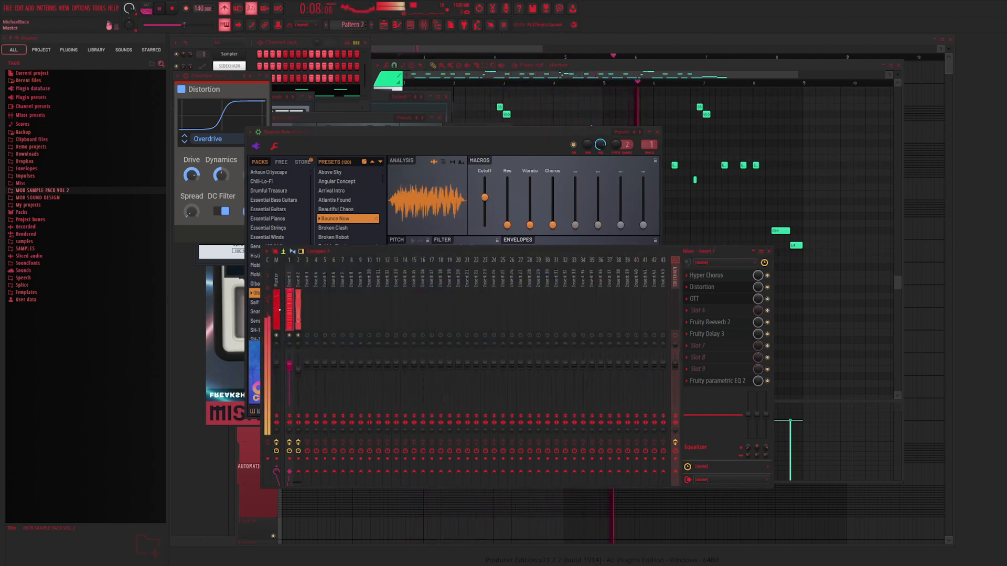
pyautogui.click(276, 309)
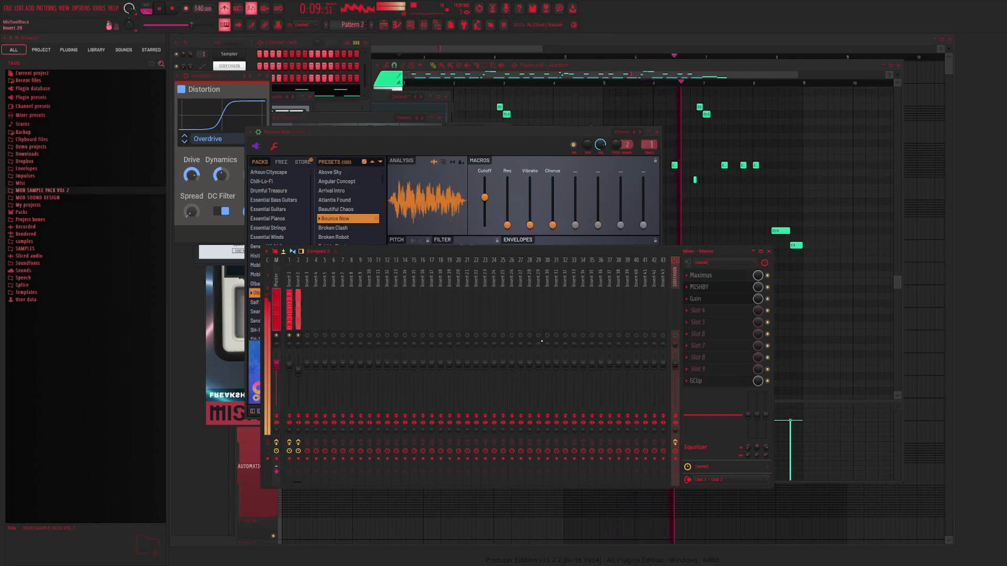
pyautogui.click(698, 381)
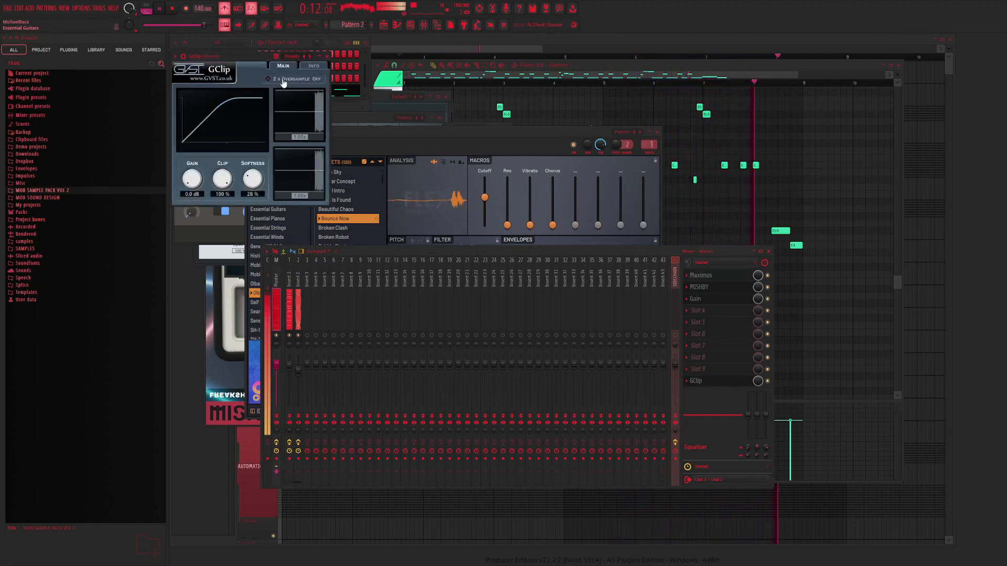
pyautogui.click(326, 56)
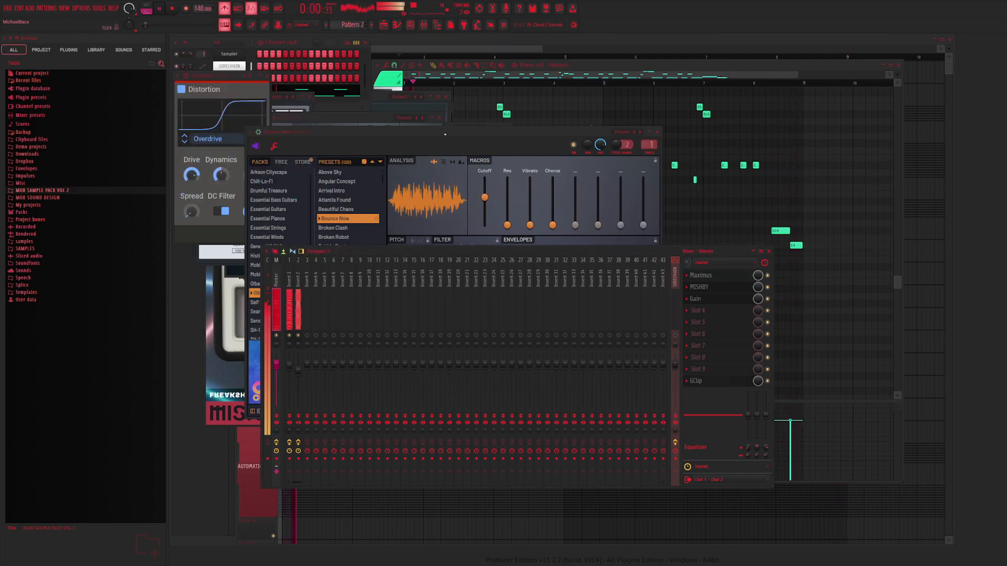
# Stop playback and clear the view down to the playlist arrangement
pyautogui.click(446, 135)
pyautogui.click(409, 105)
pyautogui.click(369, 47)
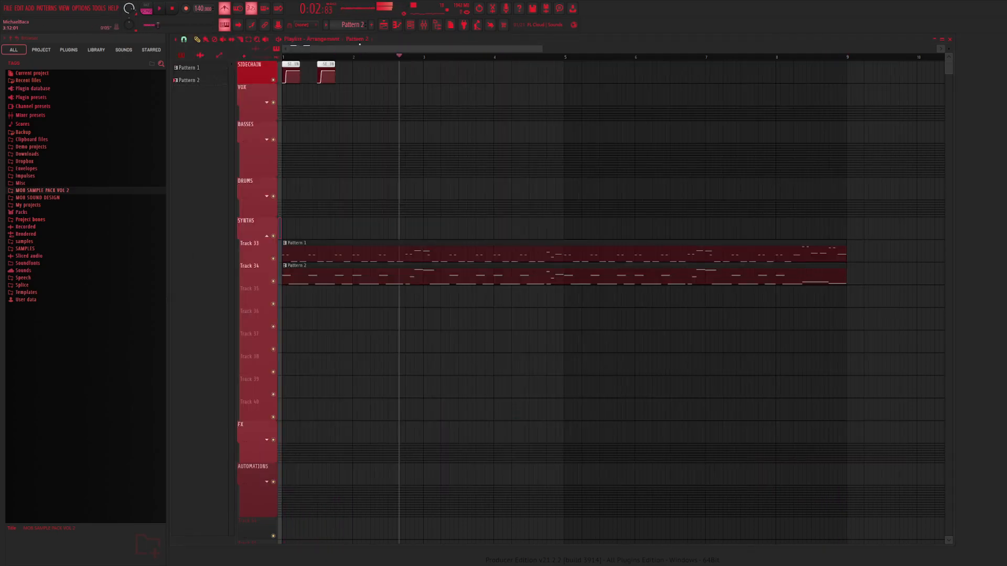
pyautogui.press('space')
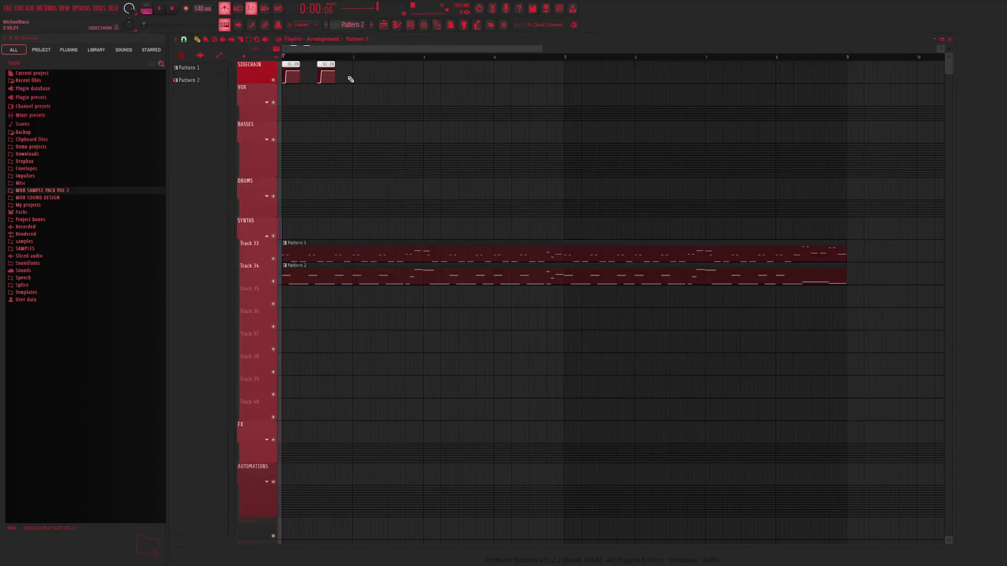
# Add a Serum channel below Harmor and replace its instrument with Vital
pyautogui.click(411, 25)
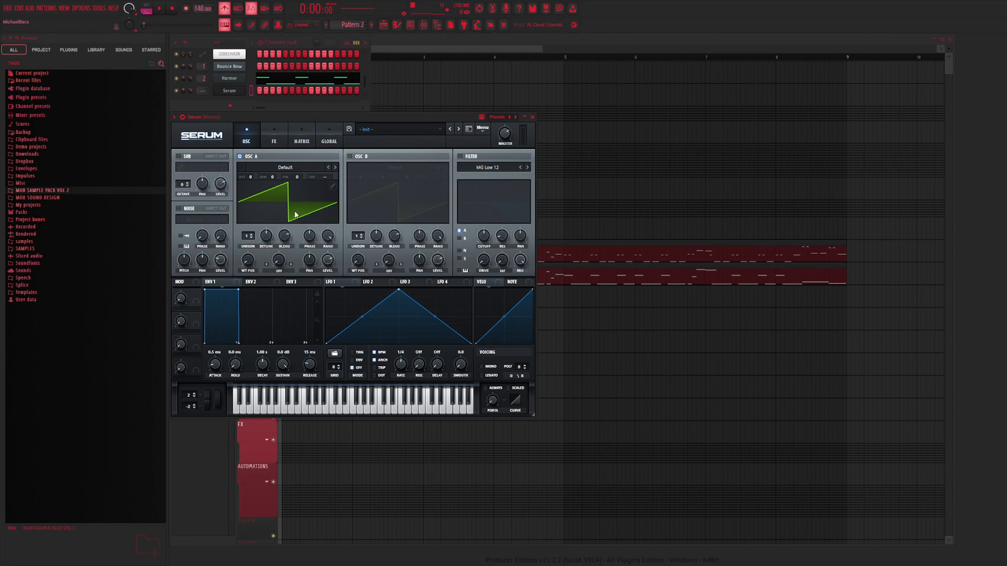
pyautogui.moveTo(220, 91); pyautogui.dragTo(281, 158)
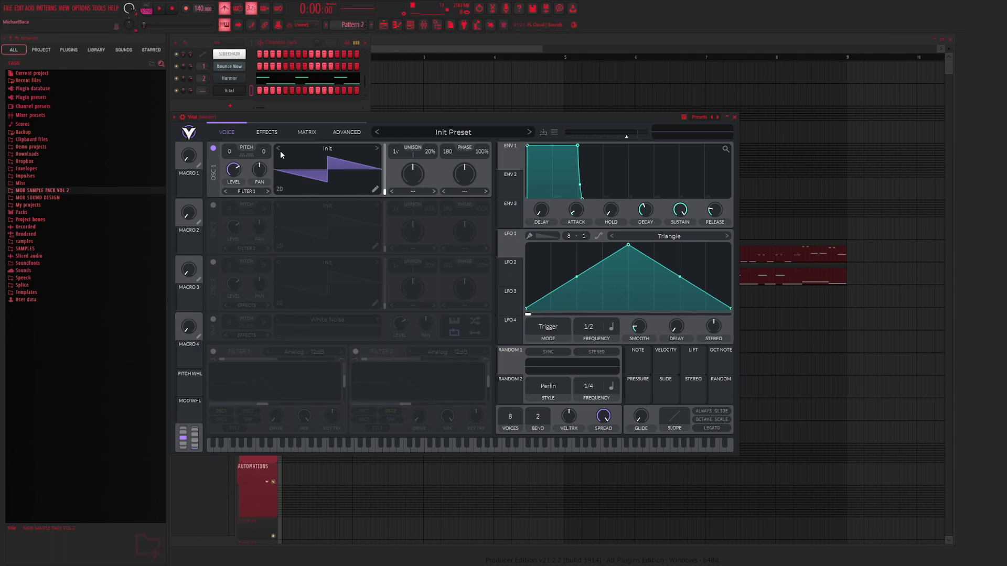
# Look through Vital's Voice, Effects, Matrix and Advanced pages with the Init Preset loaded
pyautogui.click(267, 134)
pyautogui.click(226, 132)
pyautogui.click(270, 132)
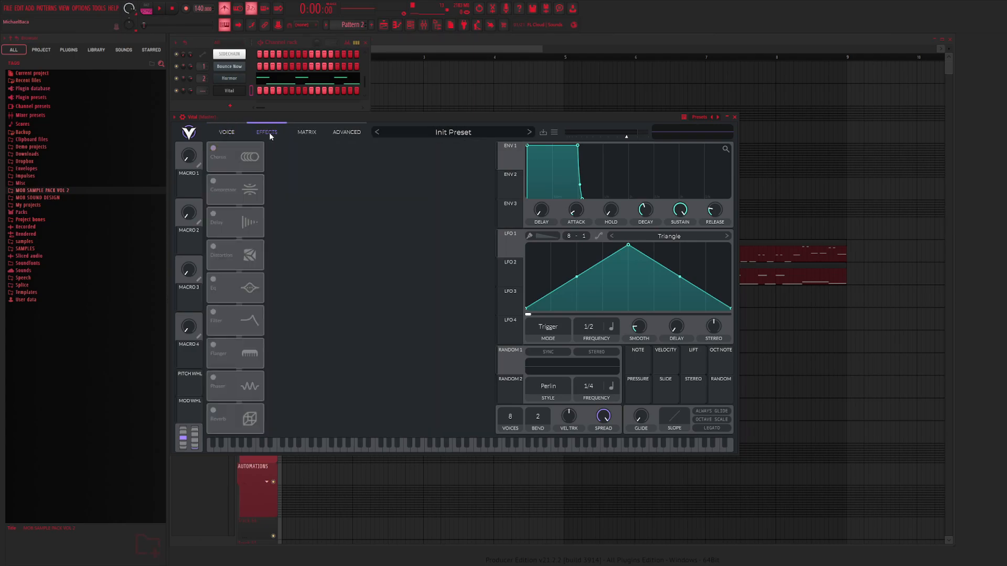
pyautogui.click(226, 132)
pyautogui.click(311, 134)
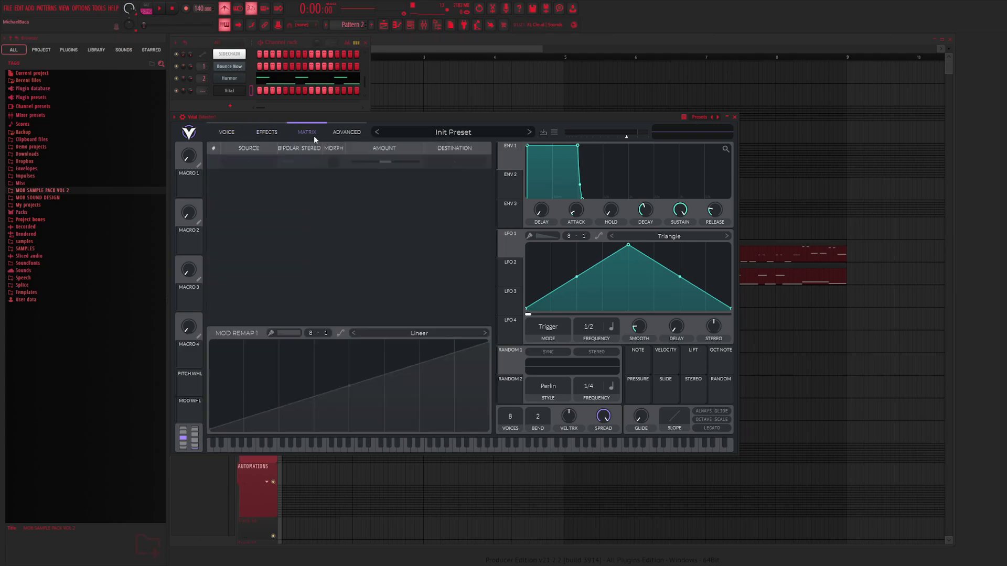
pyautogui.click(353, 134)
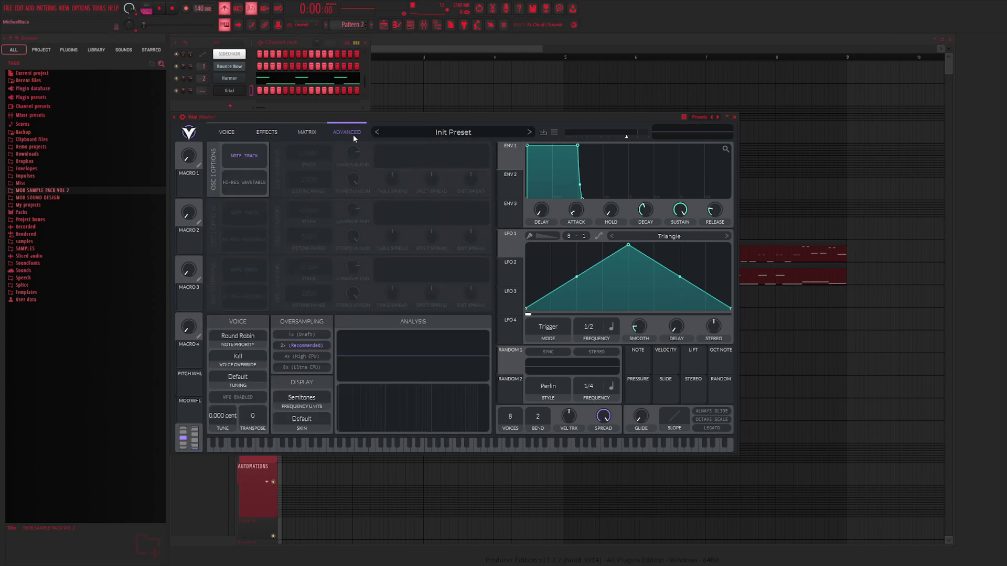
pyautogui.click(306, 133)
pyautogui.click(266, 132)
pyautogui.click(300, 134)
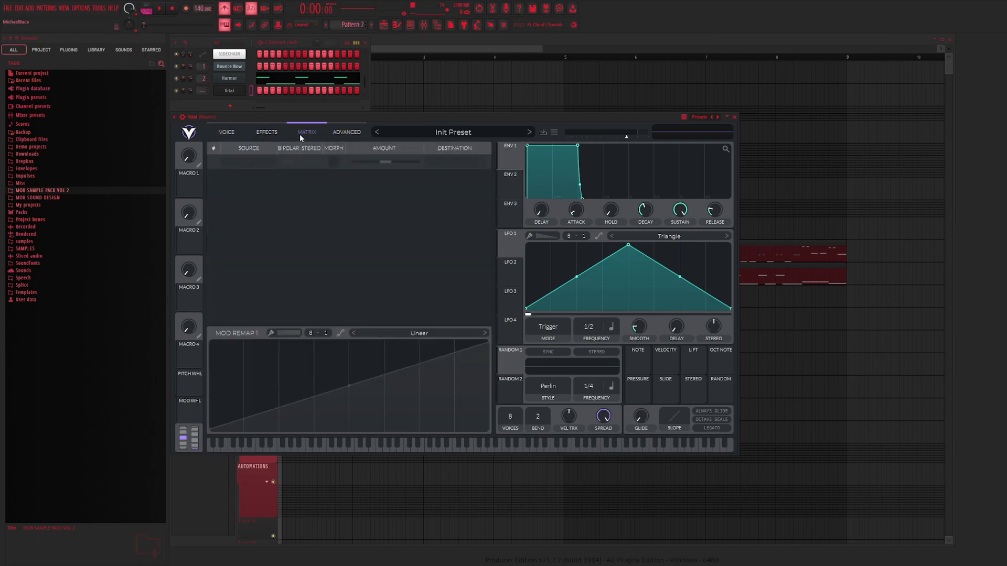
pyautogui.click(356, 133)
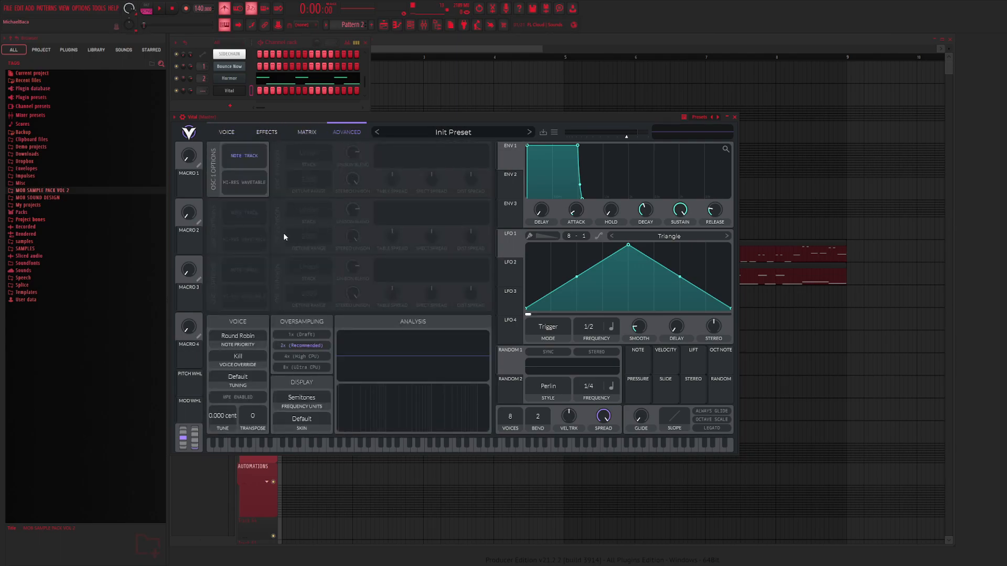
pyautogui.click(302, 138)
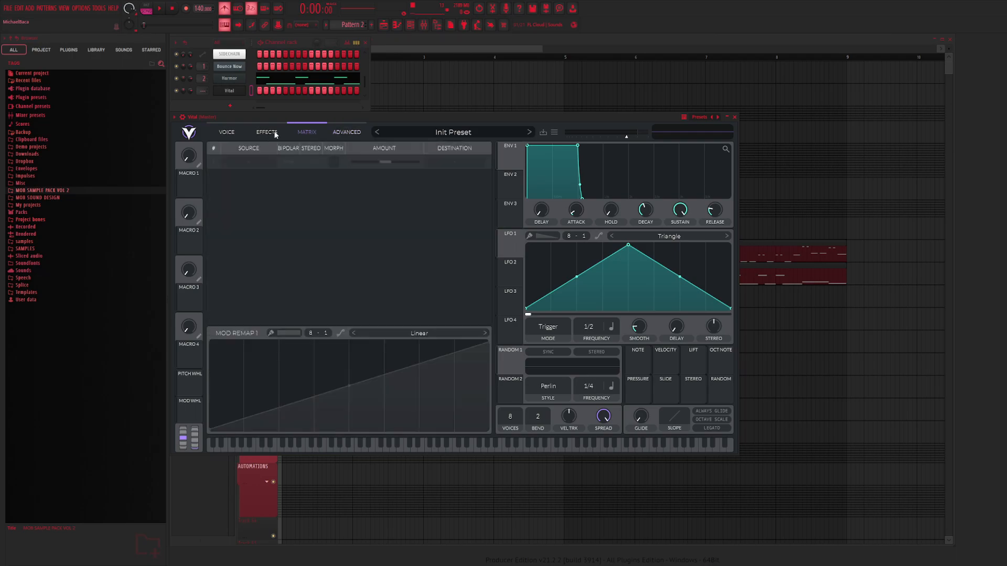
pyautogui.click(227, 132)
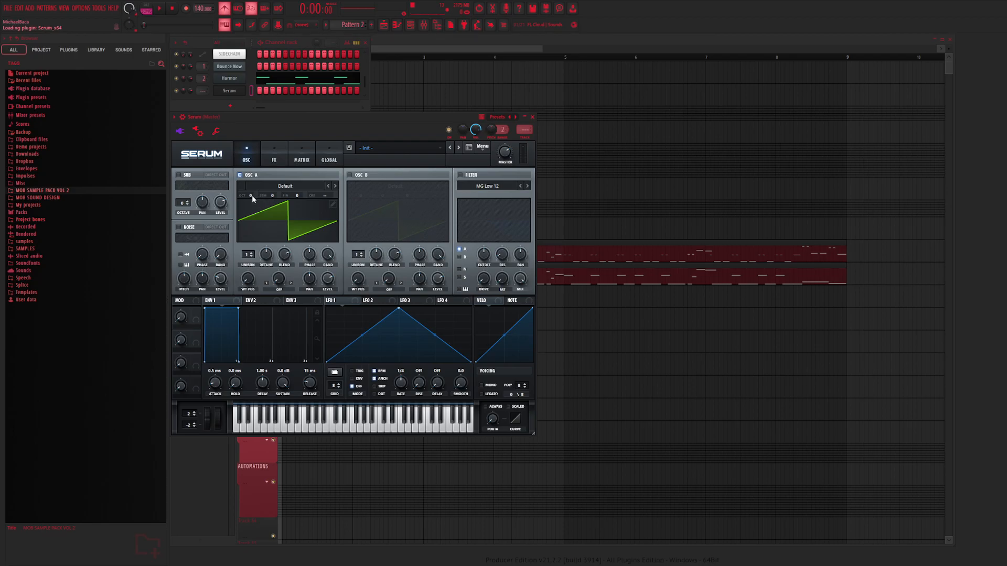
# Set Serum's oscillator A to +2 octaves and route the channel to mixer track 3
pyautogui.moveTo(251, 196); pyautogui.dragTo(263, 187)
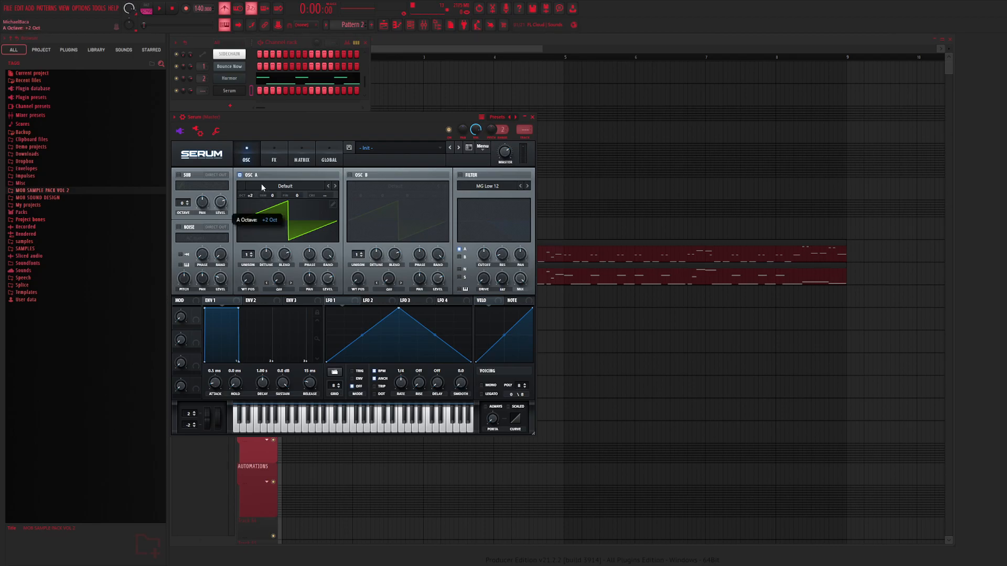
pyautogui.scroll(2, 204, 90)
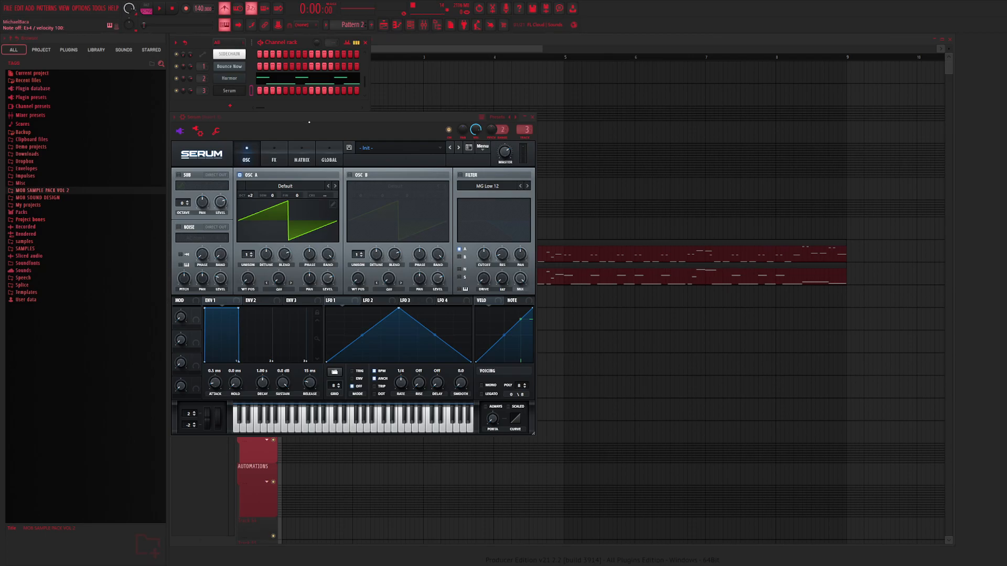
# Lower the volume of mixer Insert 3 and load Fruity Reeverb 2 into its fourth slot
pyautogui.click(424, 26)
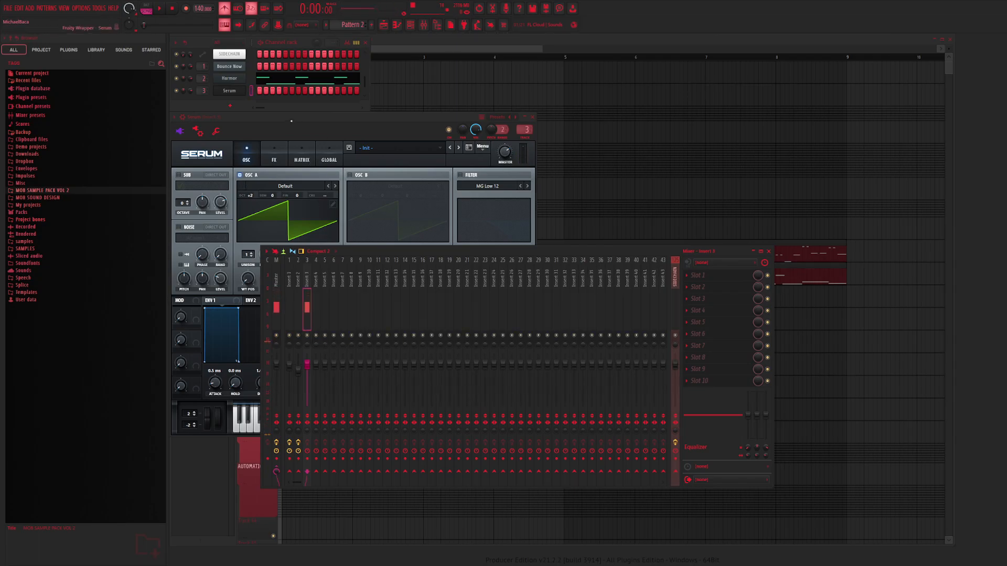
pyautogui.click(252, 315)
pyautogui.click(583, 251)
pyautogui.moveTo(309, 364); pyautogui.dragTo(307, 385)
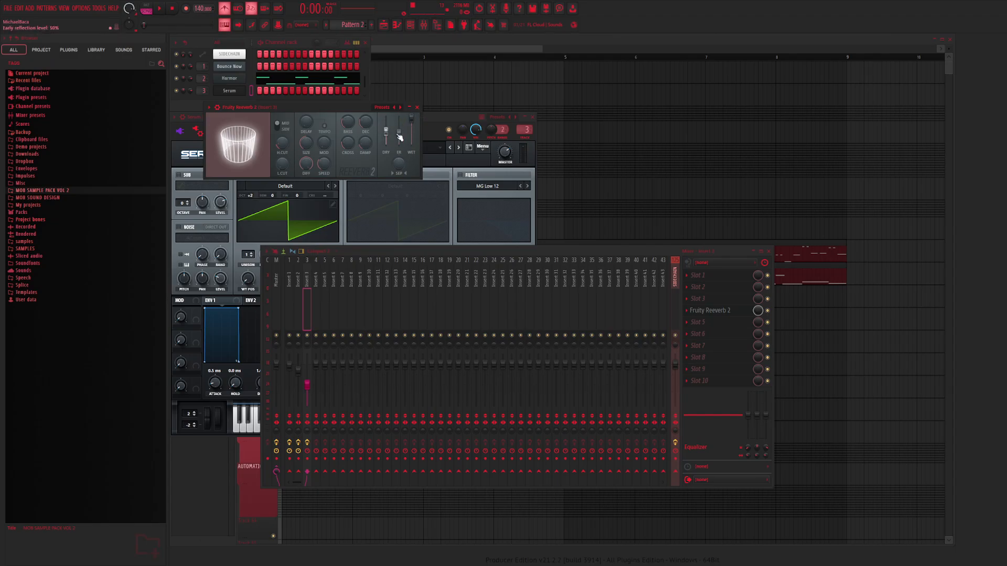
# Set the unison of Serum's oscillator A to 16 voices
pyautogui.click(441, 115)
pyautogui.moveTo(247, 255); pyautogui.dragTo(270, 205)
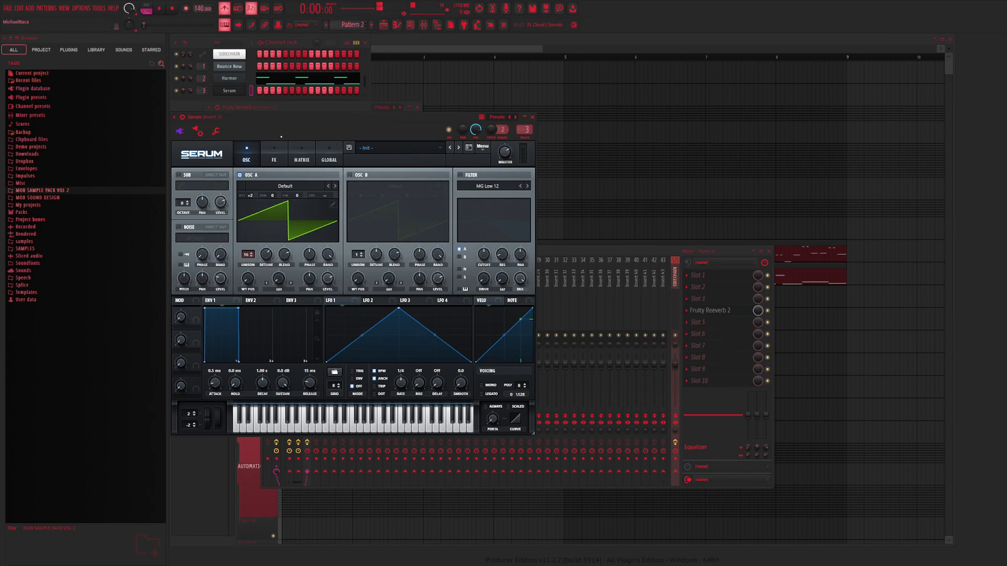
# Add Fruity Parametric EQ 2 to slot 9 of Insert 3, cutting bands 3 and 6 and boosting band 7
pyautogui.click(708, 310)
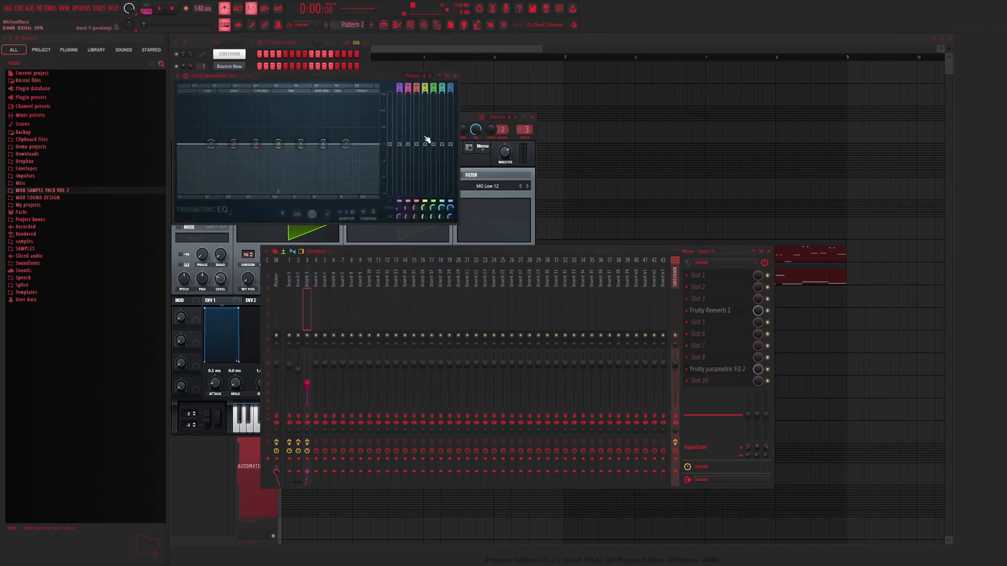
pyautogui.moveTo(256, 144); pyautogui.dragTo(249, 173)
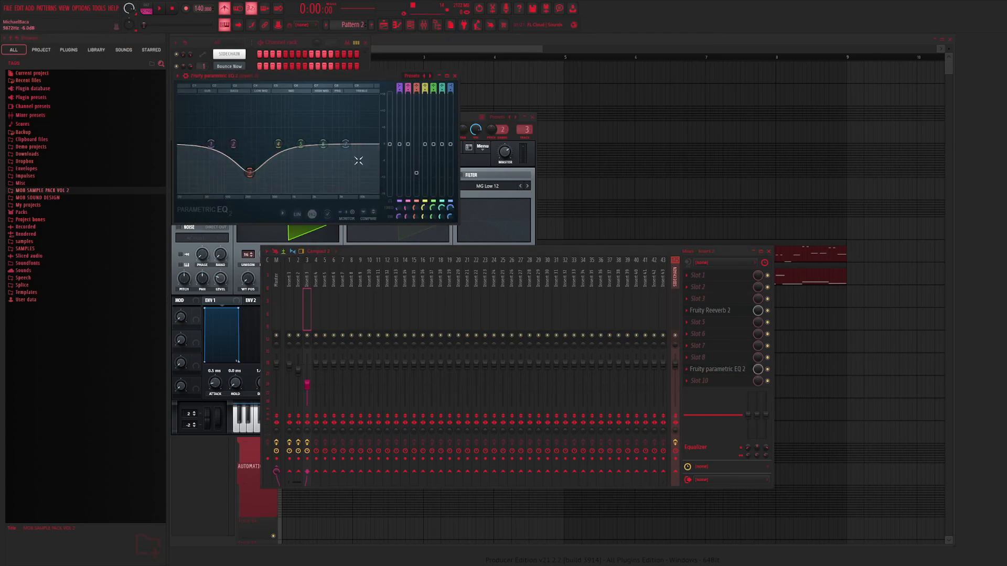
pyautogui.moveTo(346, 144); pyautogui.dragTo(321, 151)
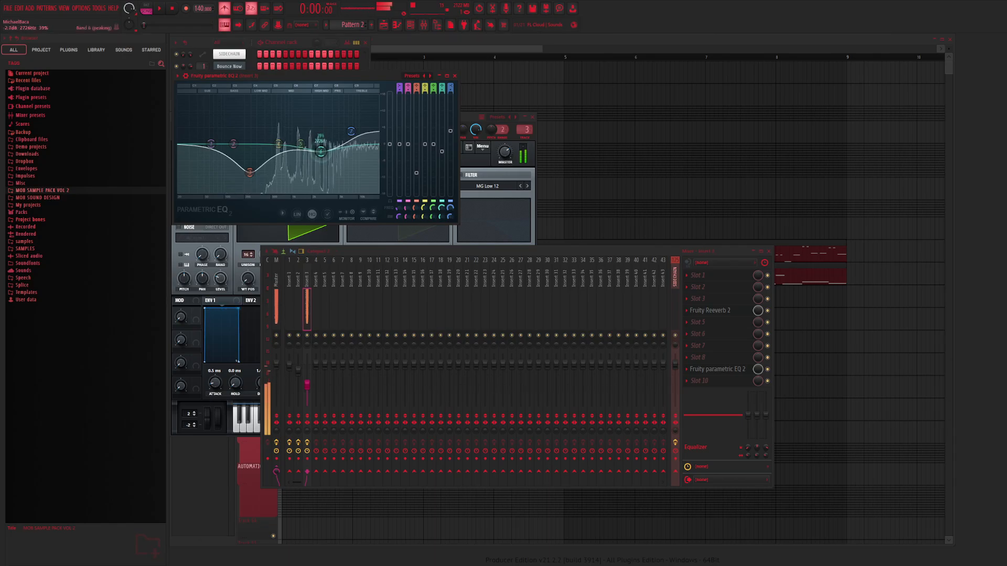
# Set Serum's Envelope 1 attack to 326 ms and release to 971 ms, and audition a note
pyautogui.click(462, 130)
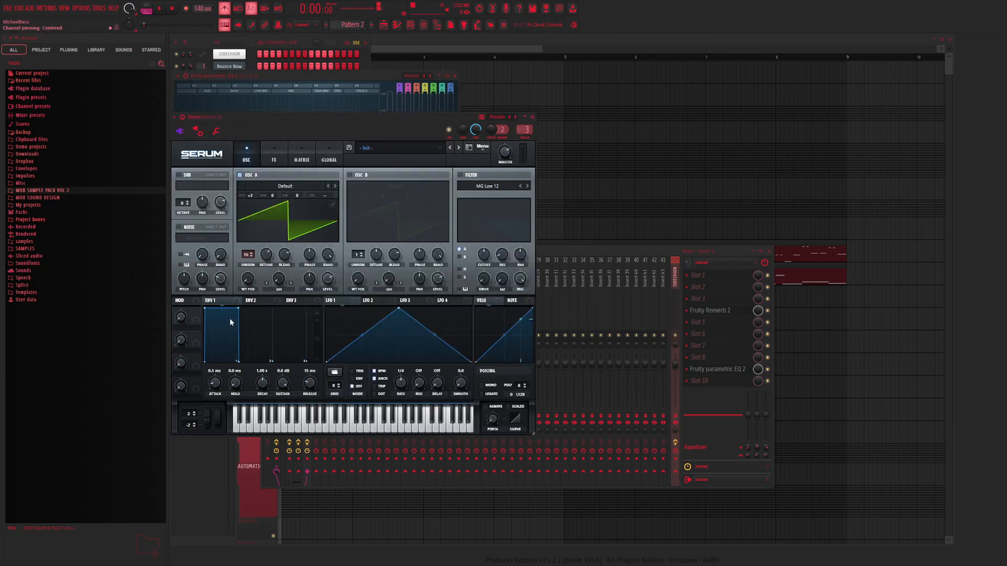
pyautogui.moveTo(213, 313); pyautogui.dragTo(236, 308)
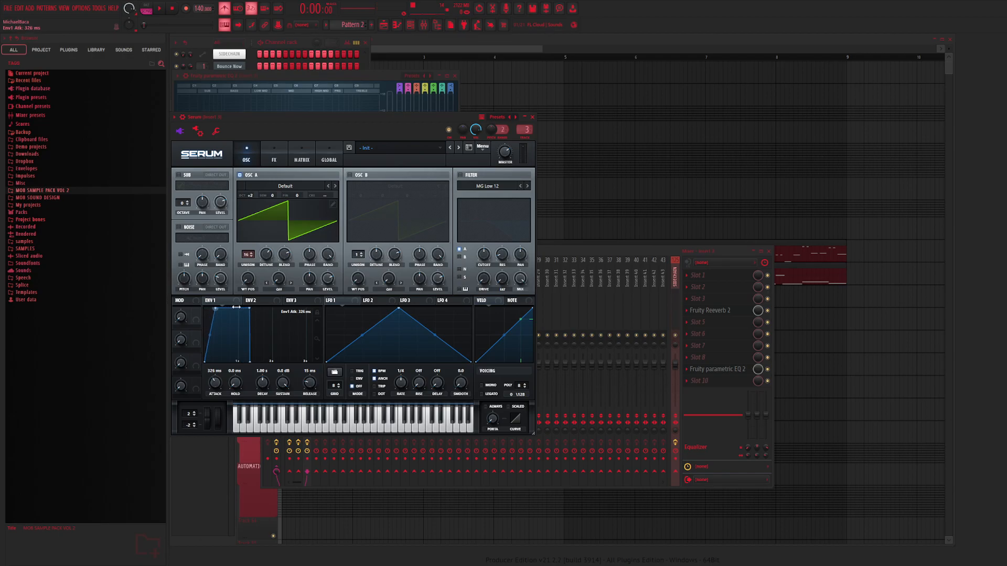
pyautogui.moveTo(251, 362); pyautogui.dragTo(303, 372)
pyautogui.press('c')
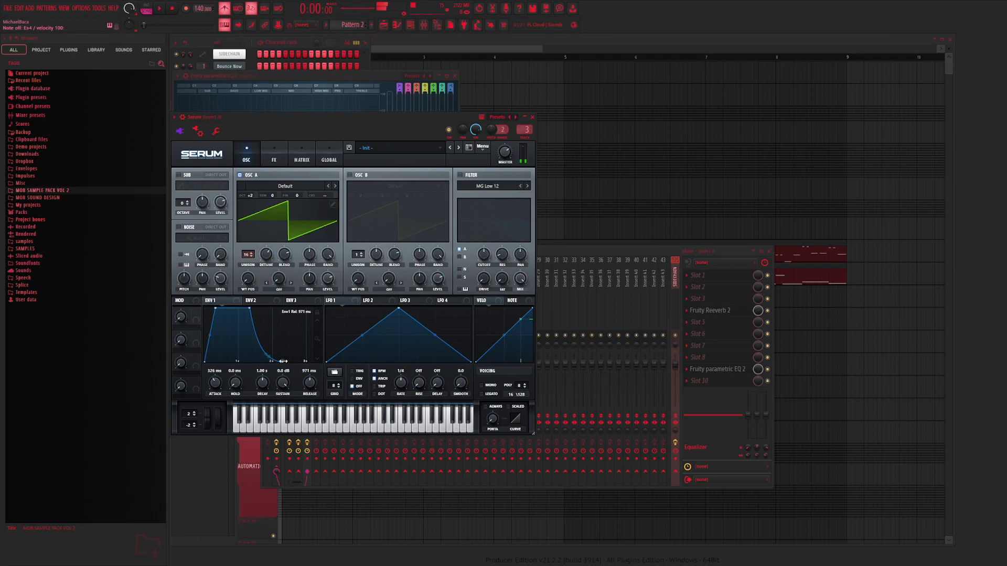
# Add a single D#5 note about four bars long for Serum in Pattern 3
pyautogui.click(397, 25)
pyautogui.scroll(-1, 353, 26)
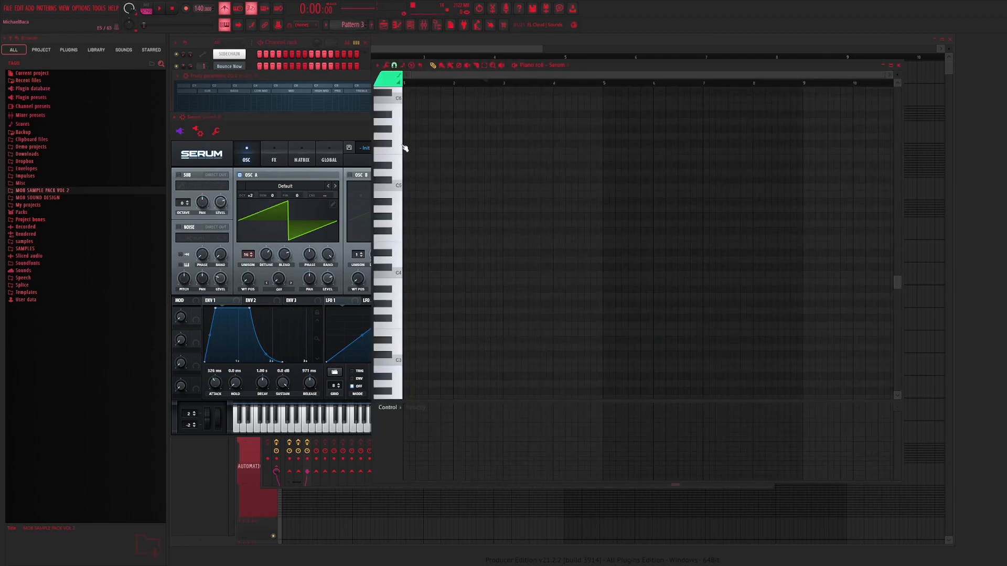
pyautogui.click(406, 165)
pyautogui.moveTo(415, 165); pyautogui.dragTo(600, 172)
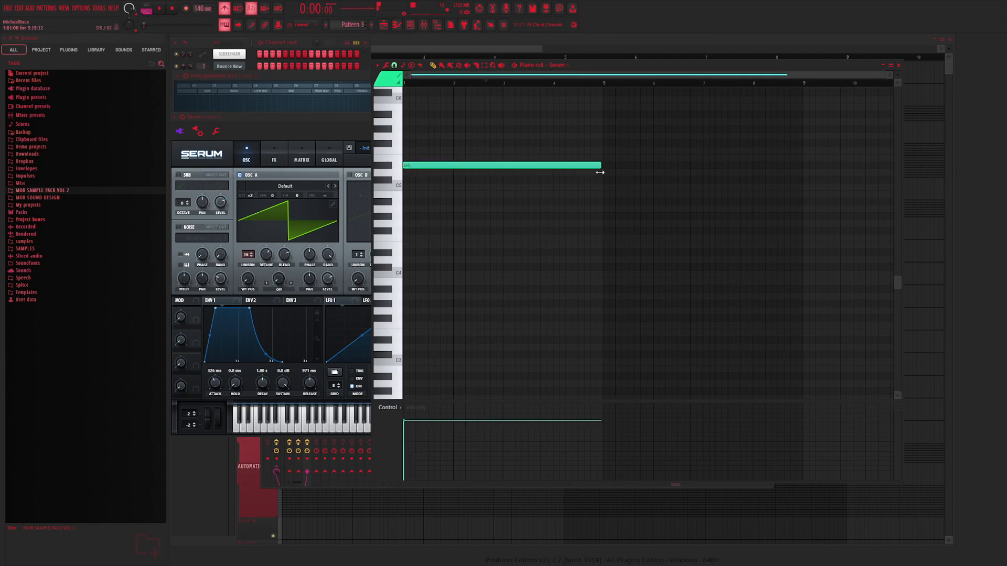
# Lower Insert 3's fader slightly and place Pattern 3 at the start of Track 36 in the playlist
pyautogui.click(424, 25)
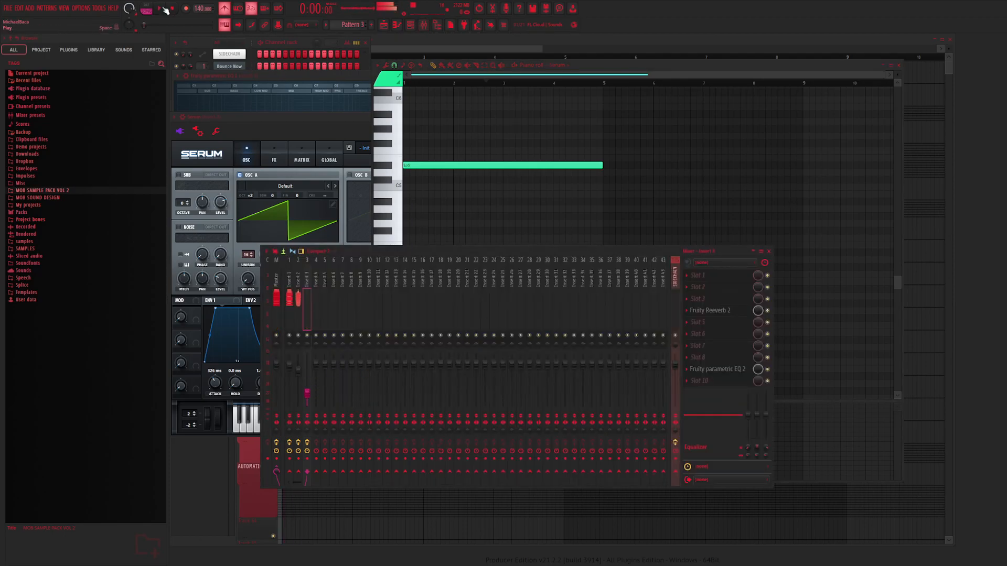
pyautogui.click(388, 31)
pyautogui.moveTo(308, 230); pyautogui.dragTo(294, 337)
pyautogui.moveTo(440, 350); pyautogui.dragTo(358, 316)
# Play the arrangement and adjust Insert 3's volume to balance Serum against the lead layers
pyautogui.click(423, 25)
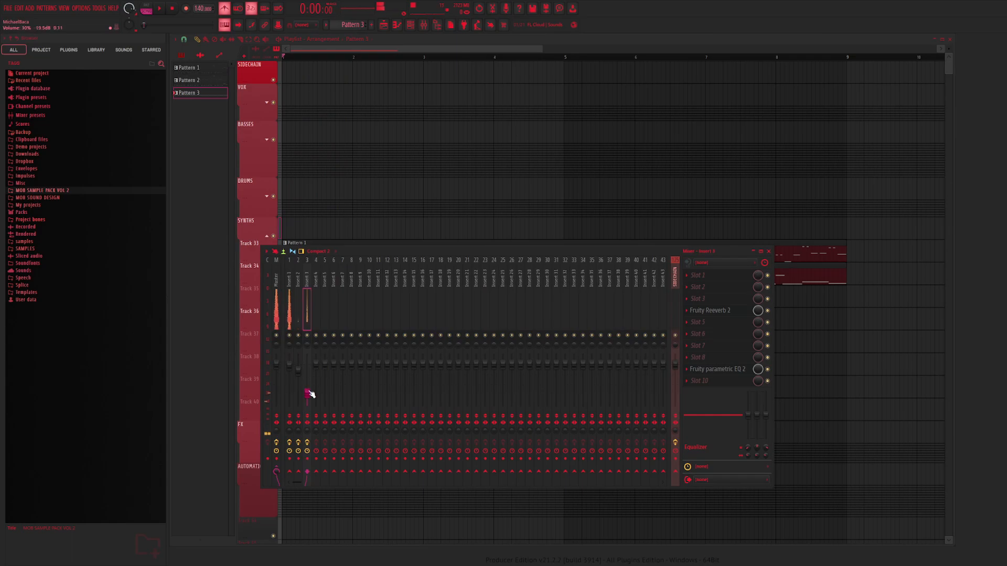
pyautogui.press('space')
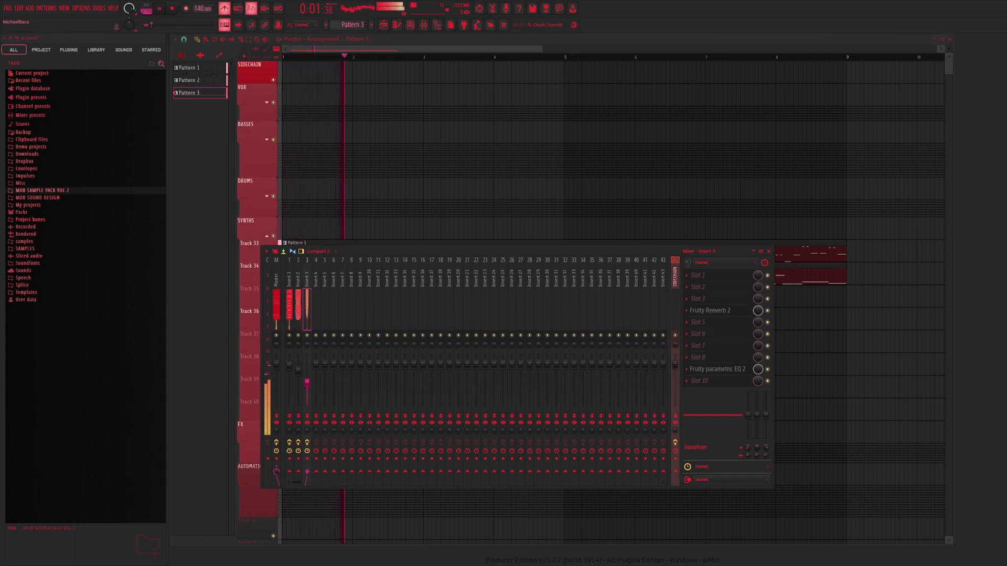
pyautogui.press('F9')
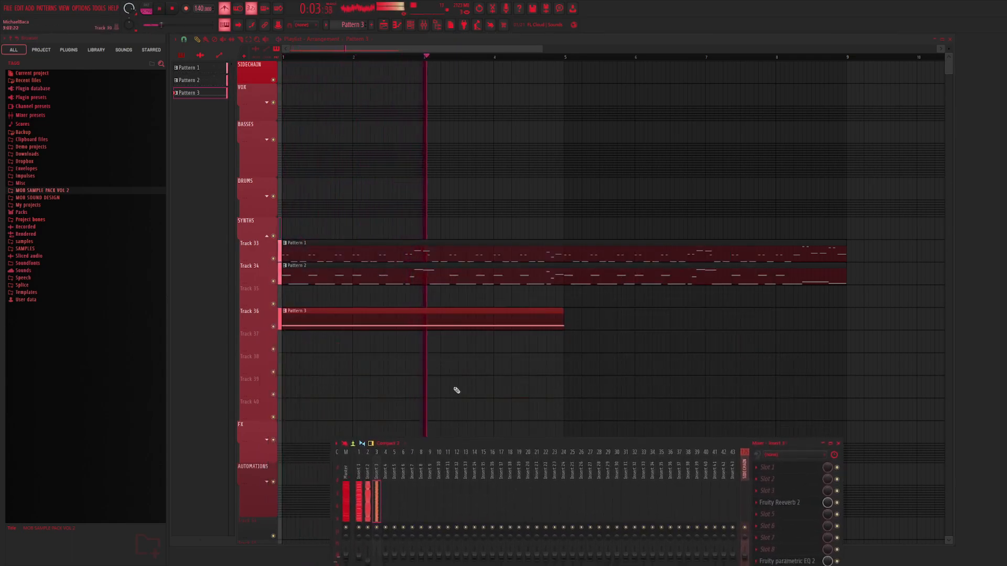
# Duplicate the Pattern 3 clip to fill eight bars, duplicate all synth clips to reach 16 bars, and stop playback
pyautogui.hotkey('ctrl', 'b')
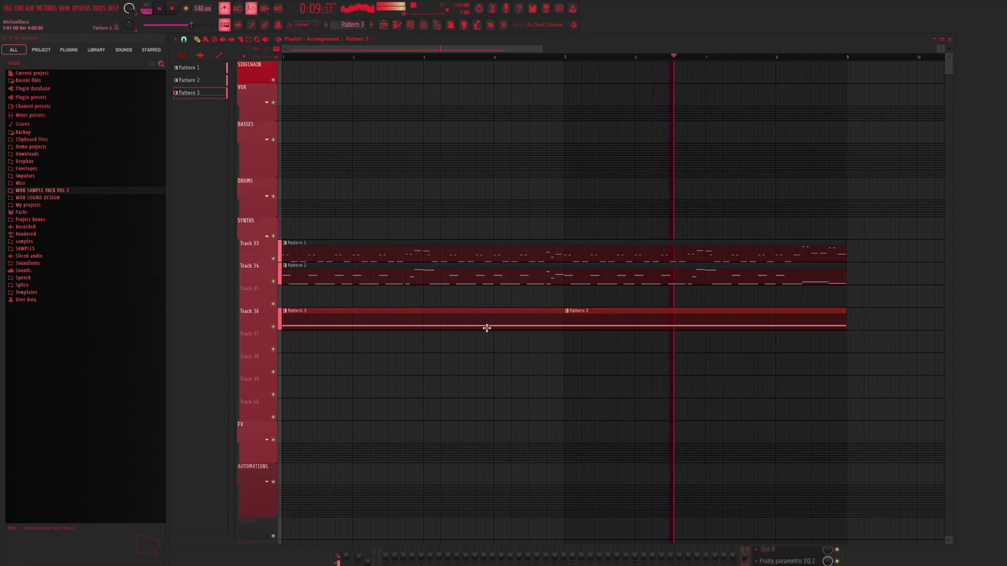
pyautogui.moveTo(848, 244); pyautogui.dragTo(292, 332)
pyautogui.hotkey('ctrl', 'b')
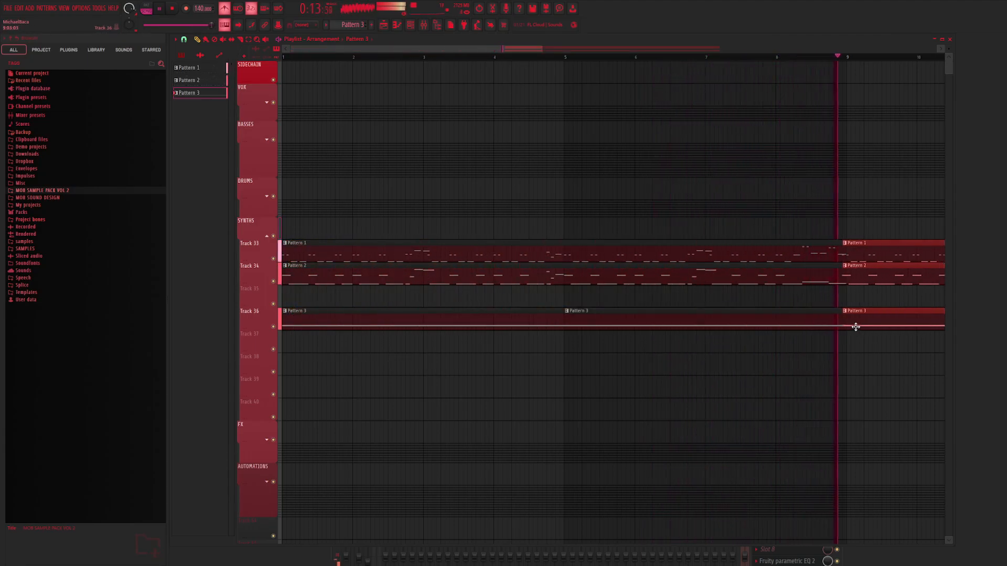
pyautogui.press('space')
pyautogui.moveTo(478, 49); pyautogui.dragTo(737, 213)
pyautogui.click(751, 261)
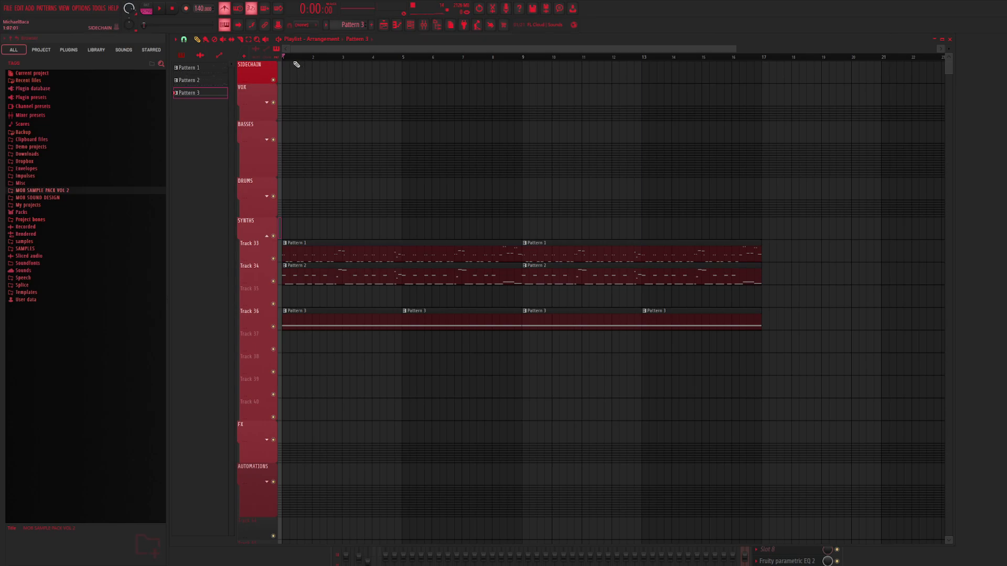
# Move the Pattern 1 and Pattern 2 clips down one track each, to Tracks 34 and 35
pyautogui.moveTo(762, 218); pyautogui.dragTo(331, 330)
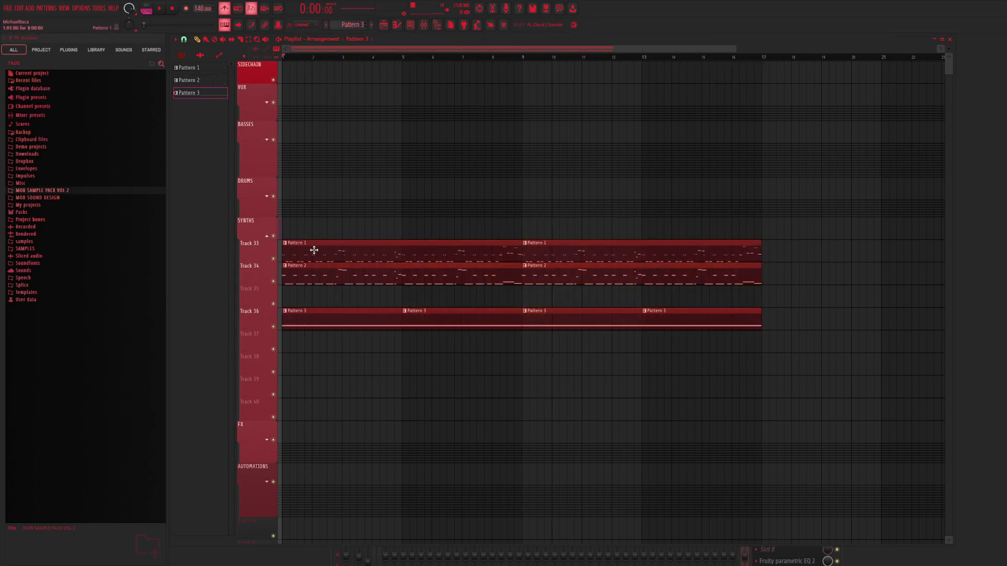
pyautogui.moveTo(769, 248); pyautogui.dragTo(357, 301)
pyautogui.moveTo(295, 274); pyautogui.dragTo(295, 296)
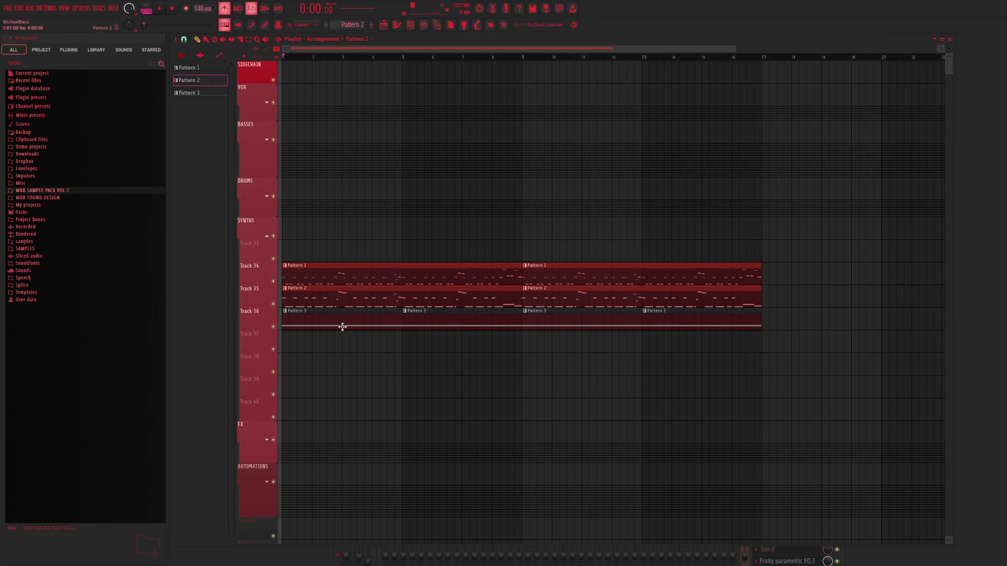
# Name the patterns on Tracks 34, 35 and 36 LEAD, SUB and DRONE, keeping all four sustained clips in place
pyautogui.click(287, 266)
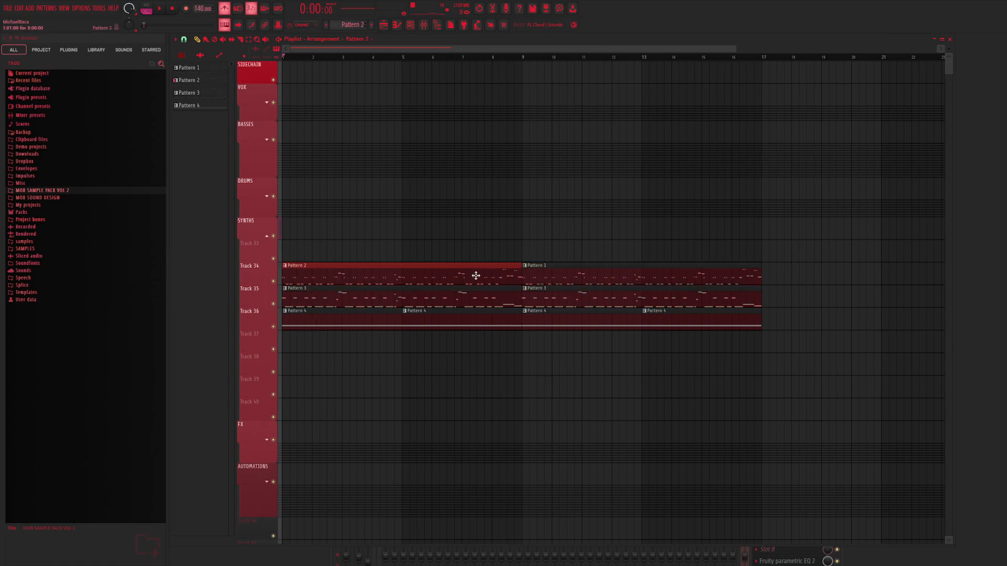
pyautogui.moveTo(564, 274); pyautogui.dragTo(329, 269)
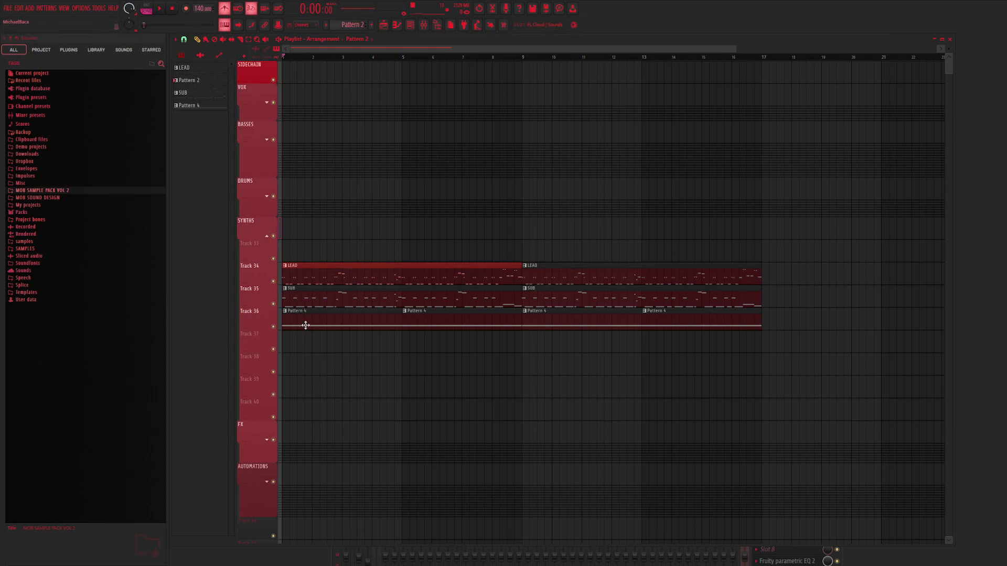
pyautogui.click(307, 376)
pyautogui.keyDown('ctrl'); pyautogui.click(299, 322); pyautogui.keyUp('ctrl')
pyautogui.press('Delete')
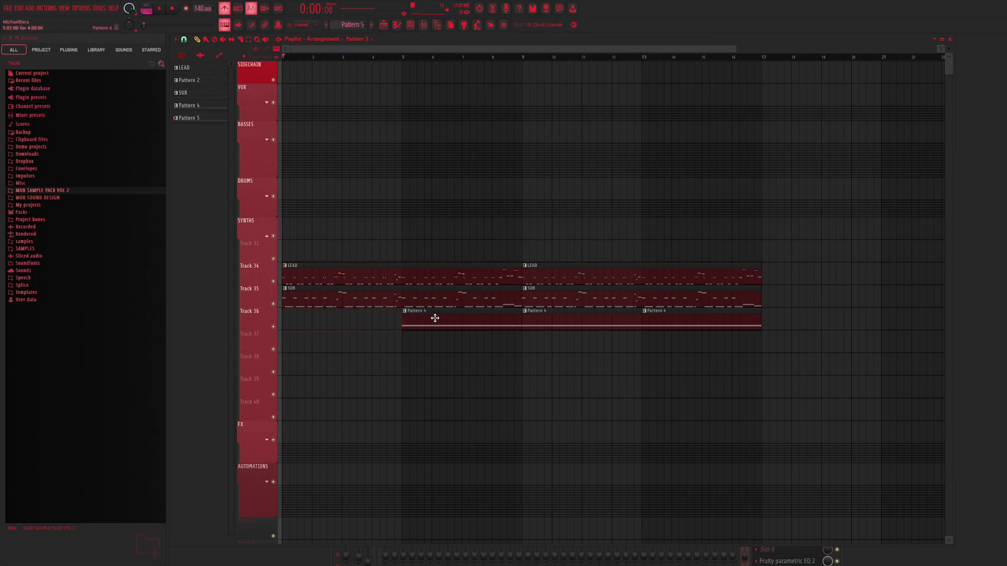
pyautogui.moveTo(447, 321); pyautogui.dragTo(296, 318)
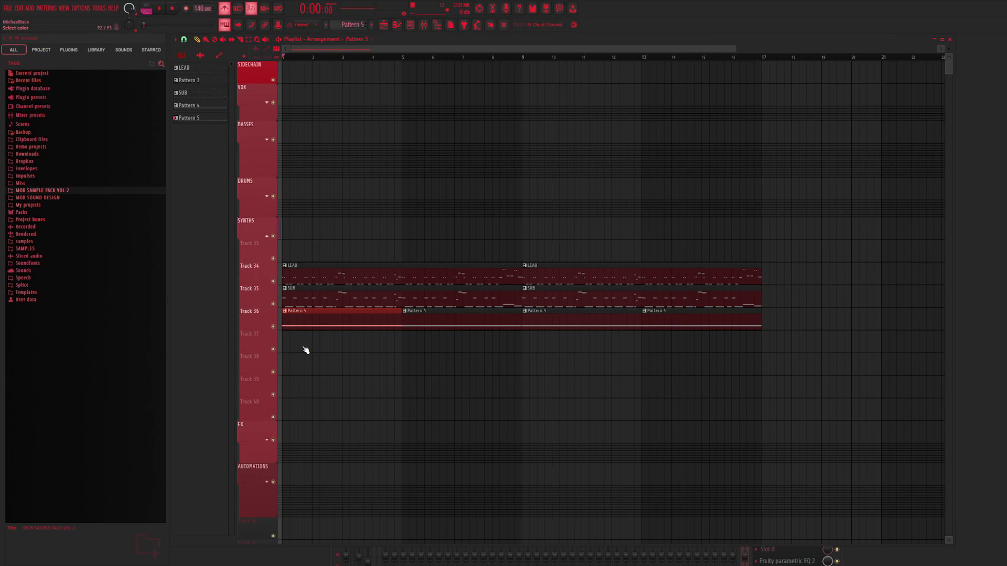
pyautogui.click(239, 351)
pyautogui.click(366, 350)
pyautogui.rightClick(366, 351)
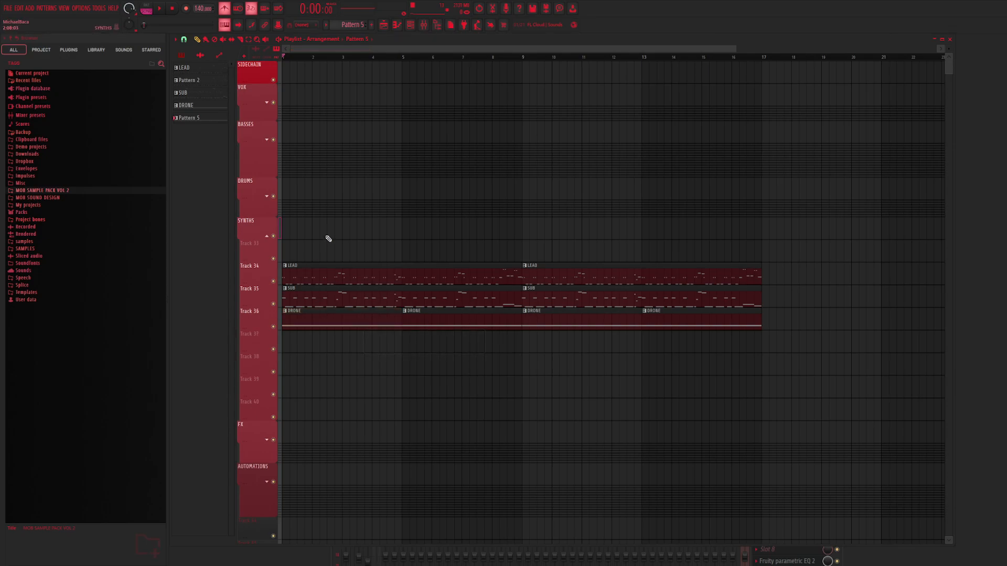
pyautogui.moveTo(386, 286); pyautogui.dragTo(474, 308)
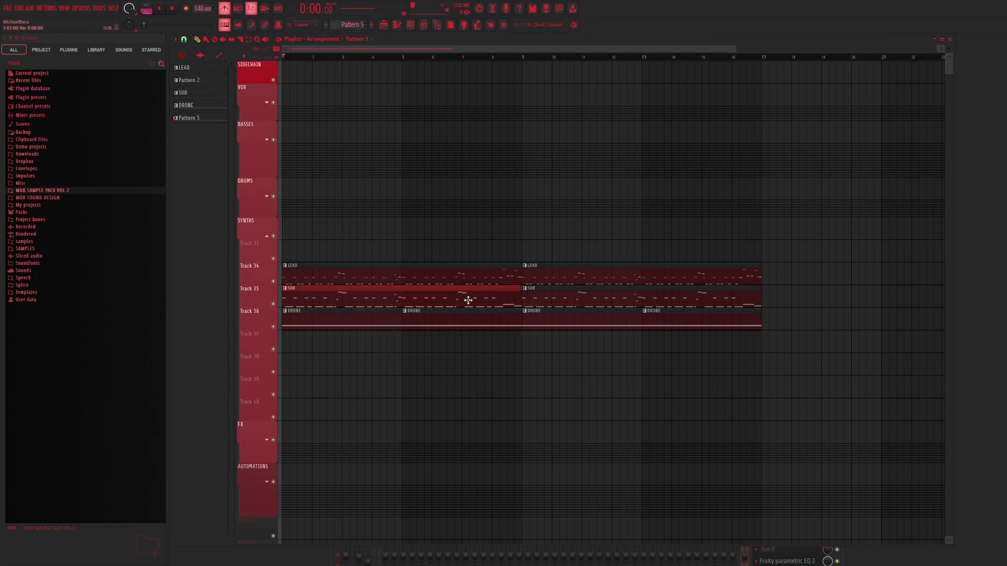
pyautogui.click(545, 288)
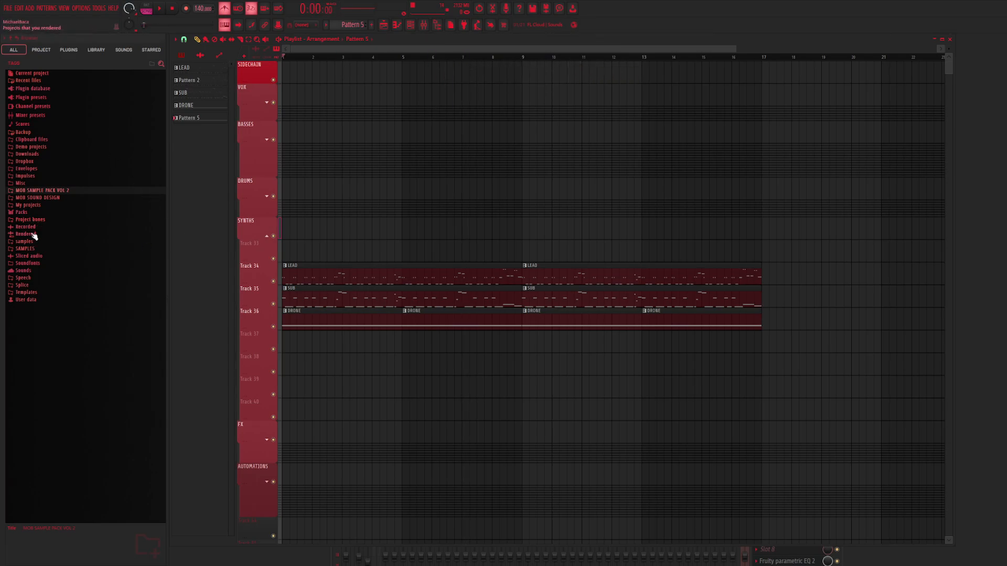
# Open the FX folder inside MOB SOUND DESIGN and preview the FALL1 sample
pyautogui.click(52, 206)
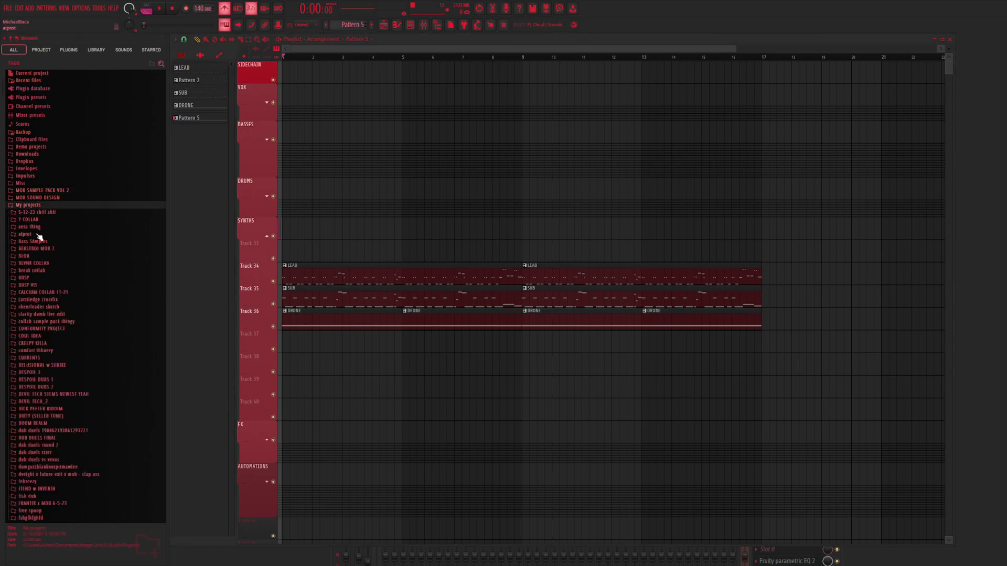
pyautogui.click(47, 206)
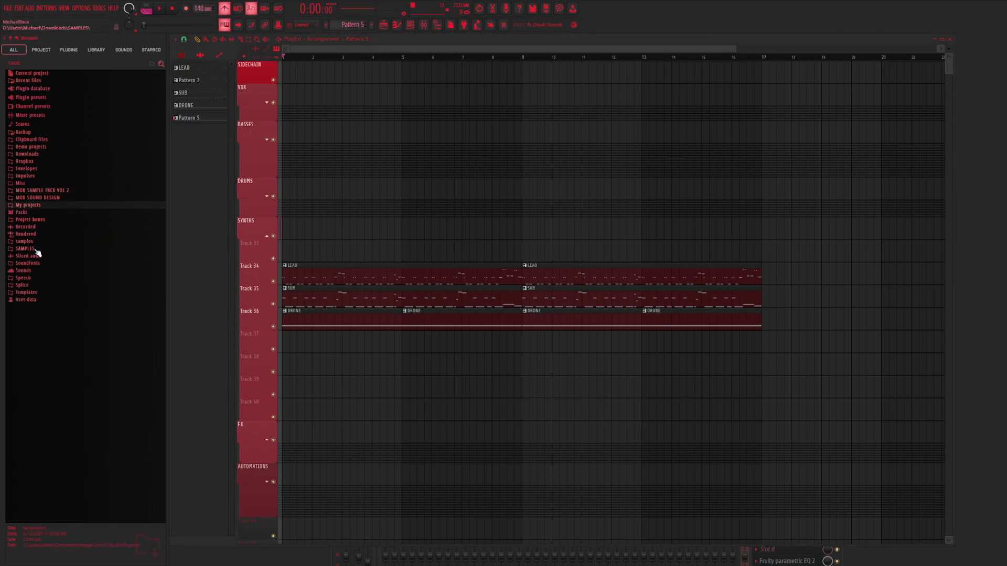
pyautogui.click(38, 198)
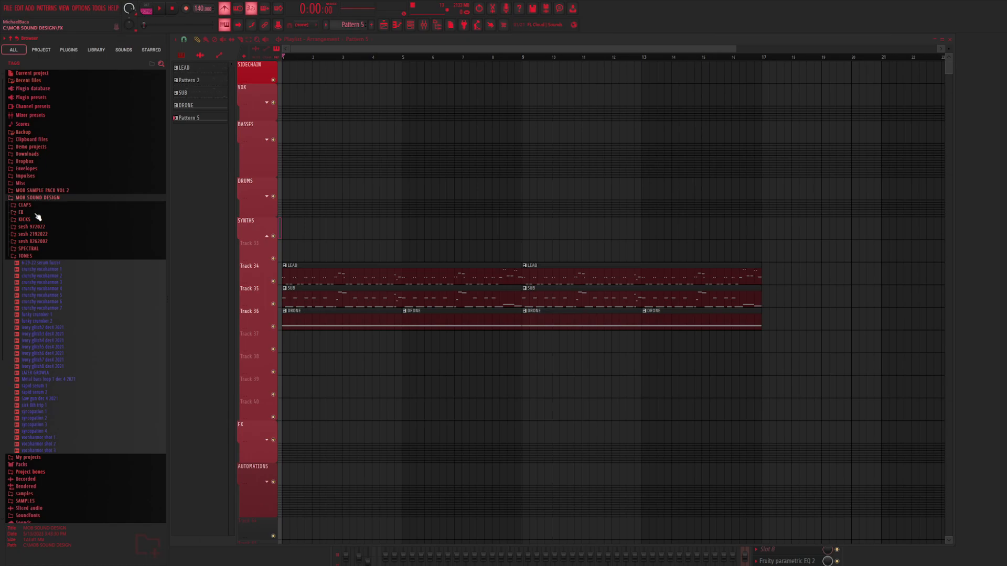
pyautogui.click(37, 213)
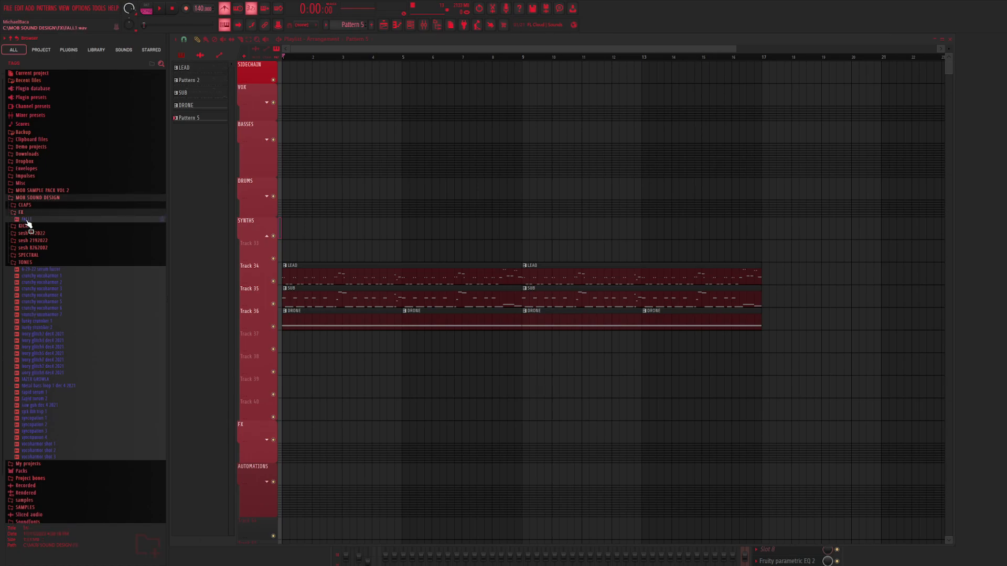
pyautogui.click(27, 221)
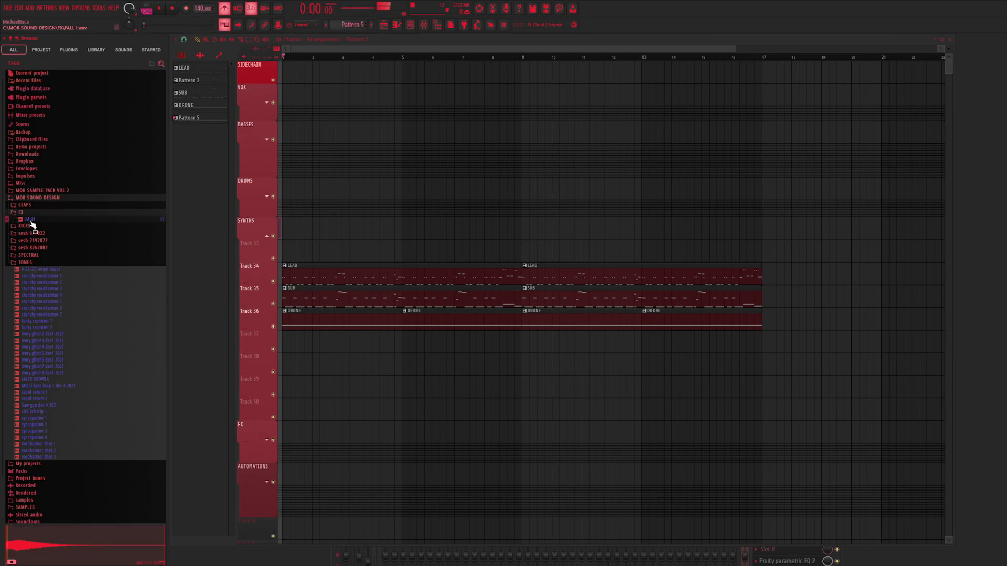
# Place the FALL1 sample at bar 1 on Track 42 and expand the FX track group
pyautogui.moveTo(29, 225); pyautogui.dragTo(299, 448)
pyautogui.press('space')
pyautogui.press('space')
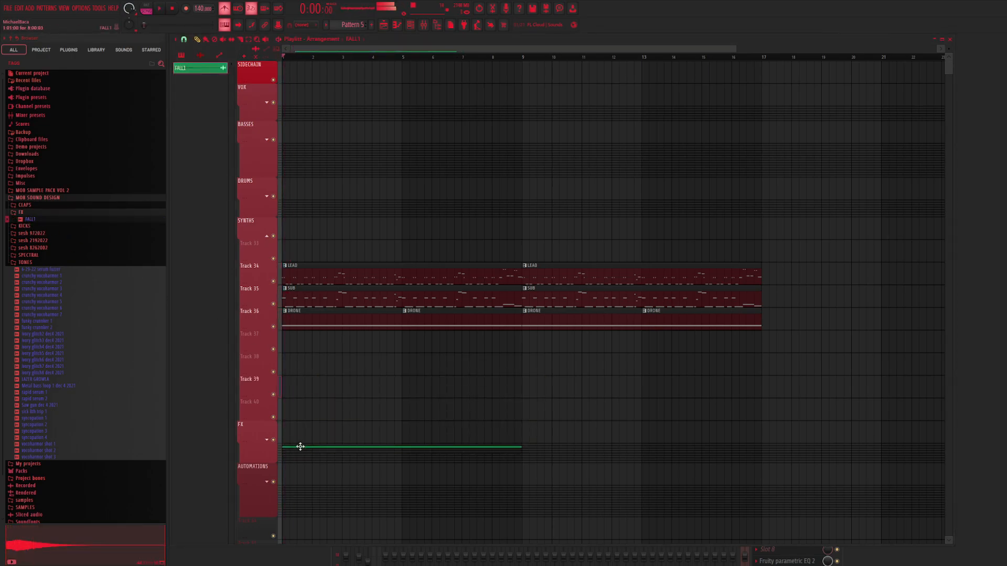
pyautogui.click(268, 440)
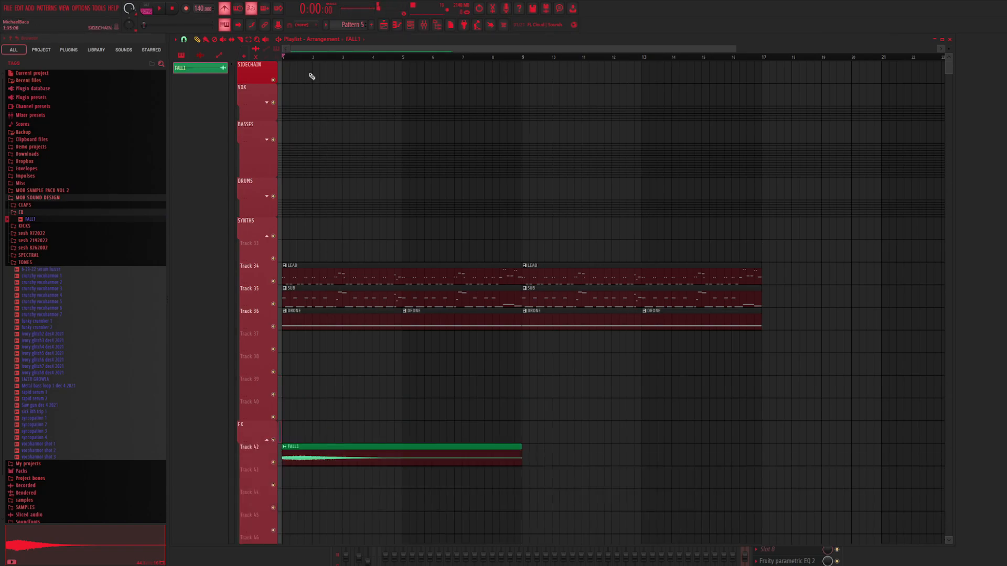
# Play the arrangement and add copies of the FALL1 clip at bar 1 on Track 43 and bar 9 on Track 42
pyautogui.press('space')
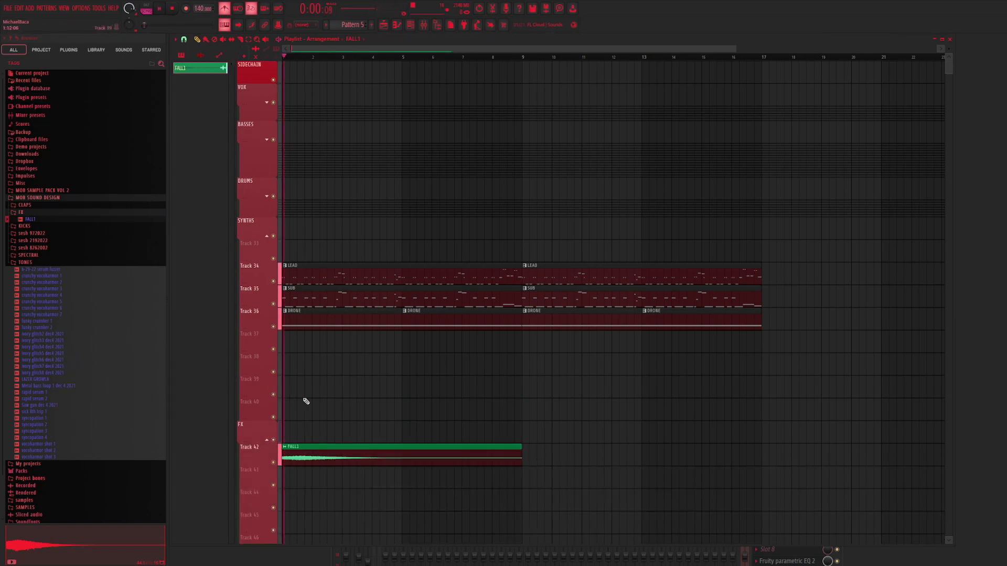
pyautogui.moveTo(385, 457); pyautogui.dragTo(331, 474)
pyautogui.click(555, 454)
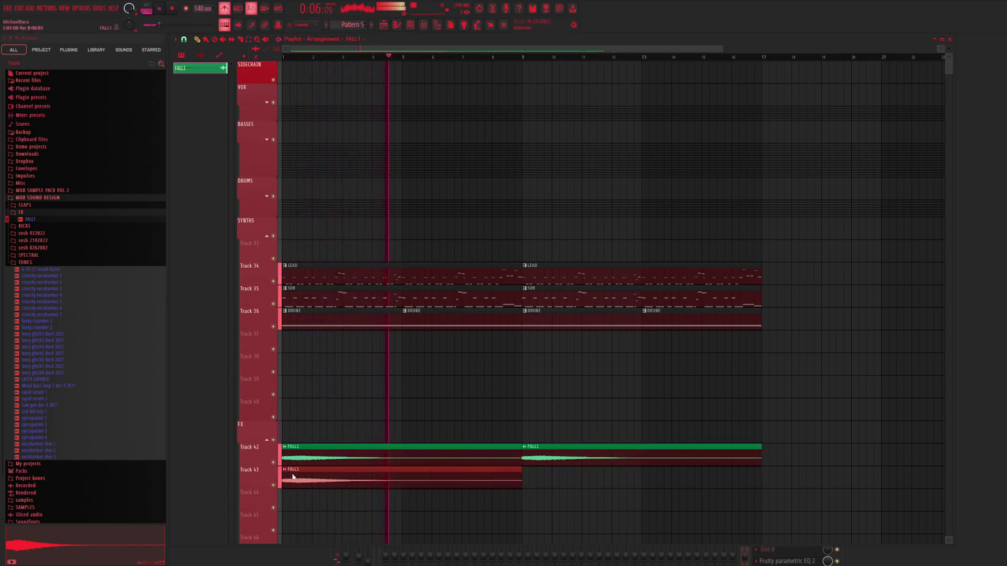
# Make the FALL1 clip on Track 43 unique, reverse its sample, and stop playback
pyautogui.doubleClick(337, 476)
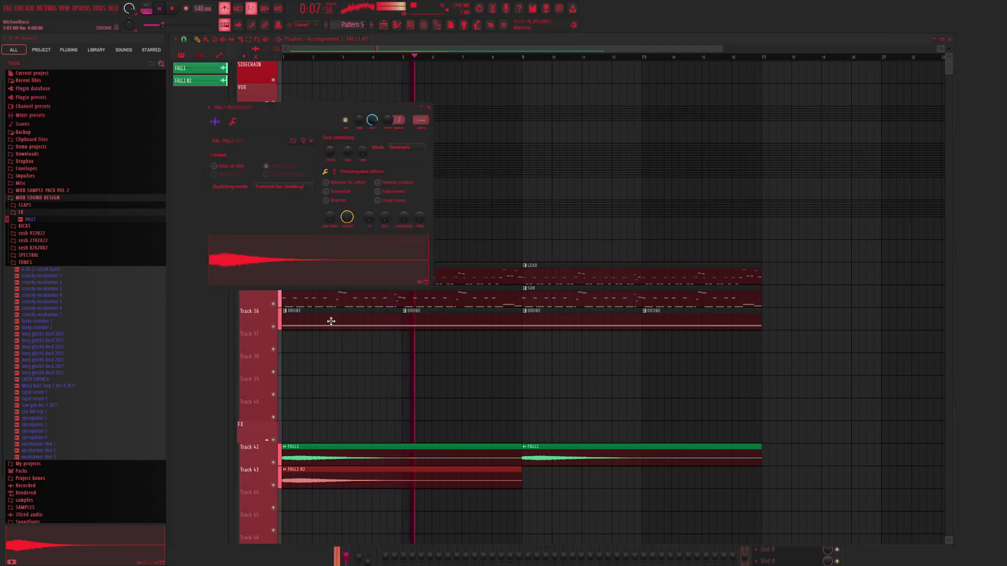
pyautogui.click(328, 201)
pyautogui.press('space')
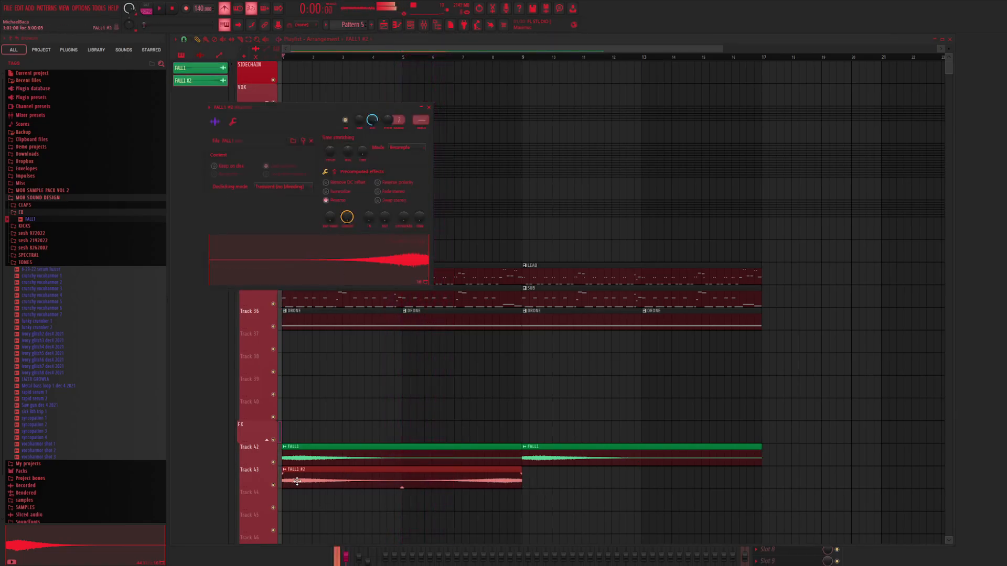
# Clear the overlapping clips from Track 43 and place the reversed FALL1 #2 clip at bar 1
pyautogui.rightClick(301, 480)
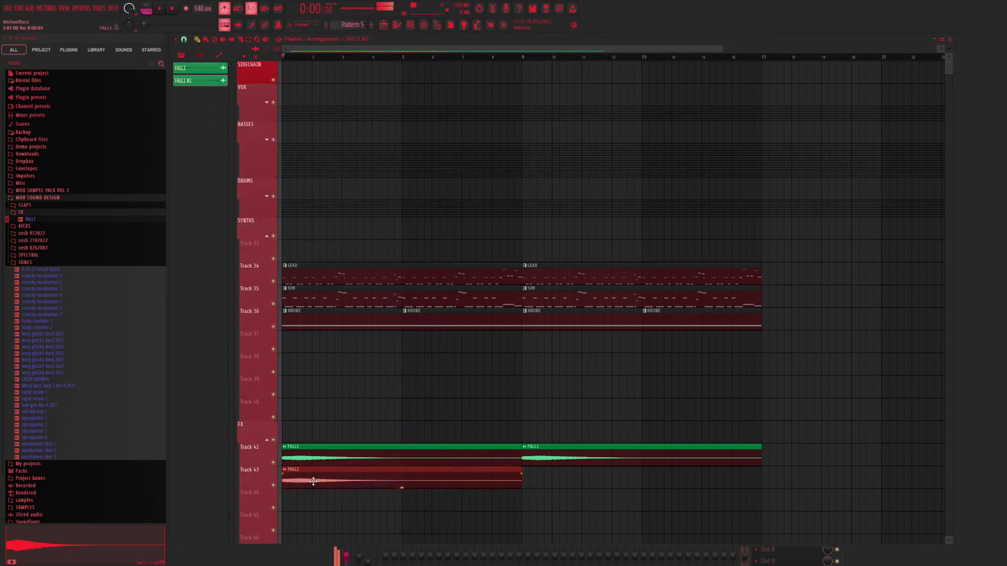
pyautogui.rightClick(288, 474)
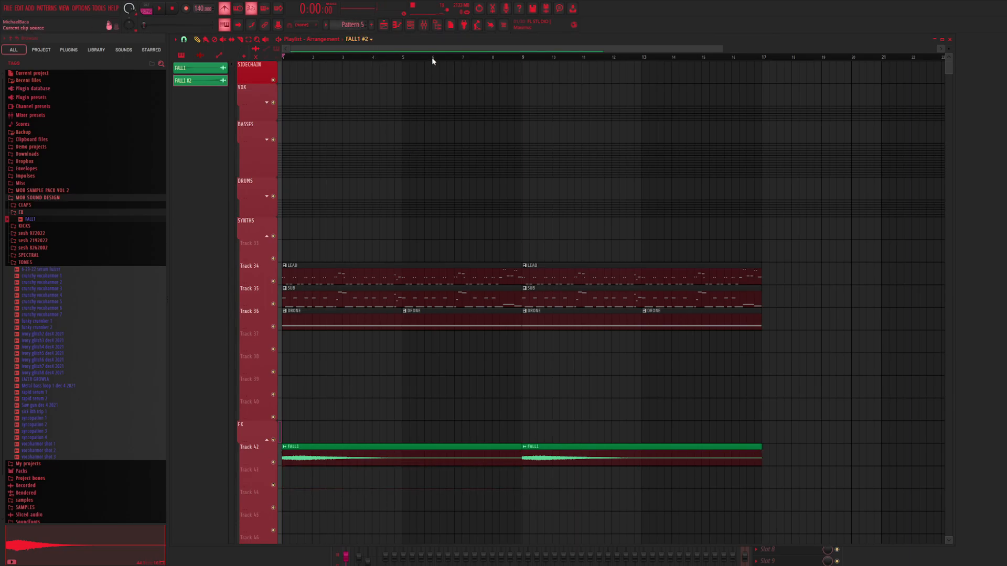
pyautogui.moveTo(375, 485); pyautogui.dragTo(306, 485)
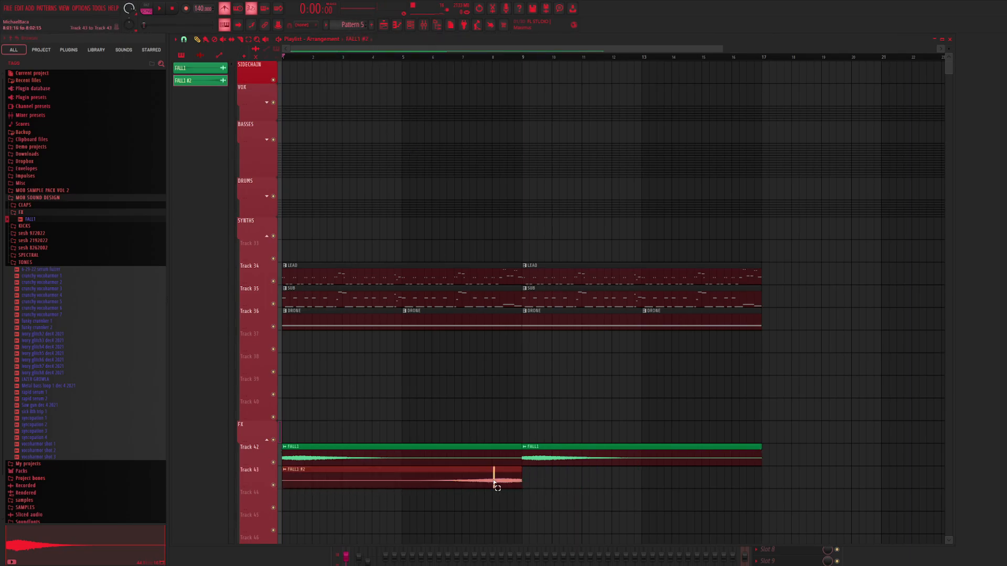
# Duplicate the reversed FALL1 #2 clip to bar 9 on Track 43 and cut off its end at bar 16
pyautogui.moveTo(411, 481); pyautogui.dragTo(643, 480)
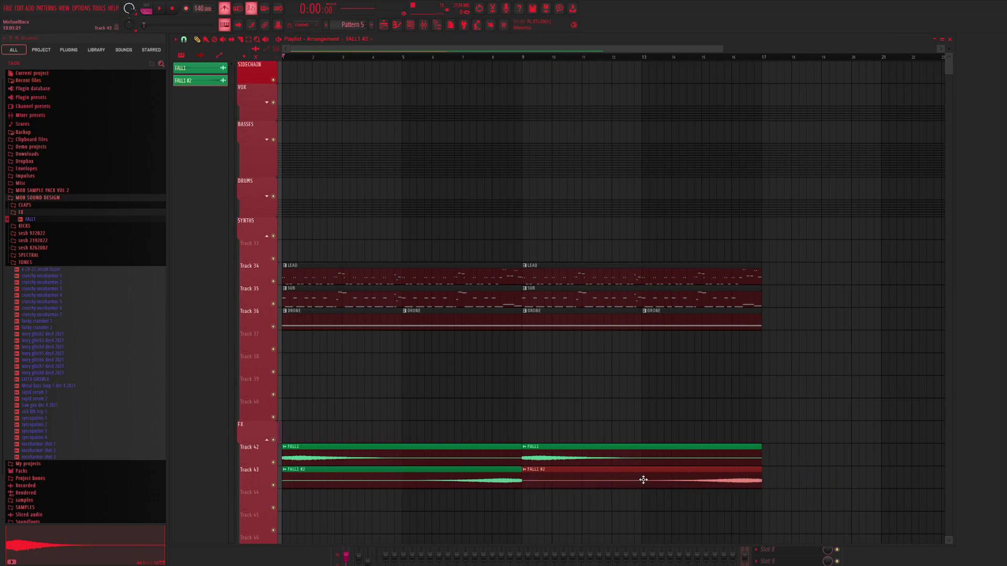
pyautogui.click(240, 40)
pyautogui.moveTo(748, 465); pyautogui.dragTo(732, 476)
# Slice the second LEAD and SUB clips one beat after bar 9 and delete everything after the cut
pyautogui.moveTo(529, 261); pyautogui.dragTo(538, 295)
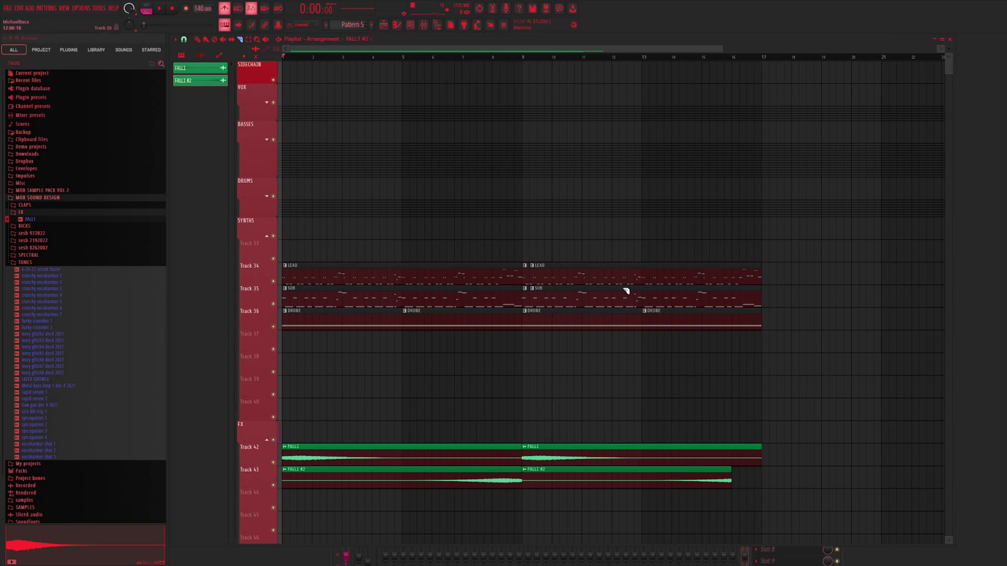
pyautogui.moveTo(555, 274); pyautogui.dragTo(735, 303)
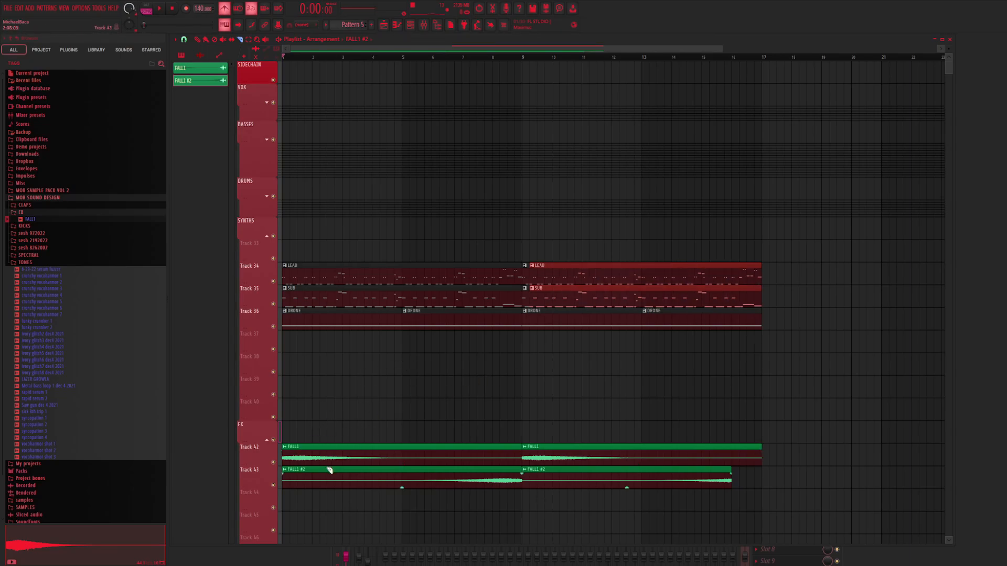
pyautogui.rightClick(551, 278)
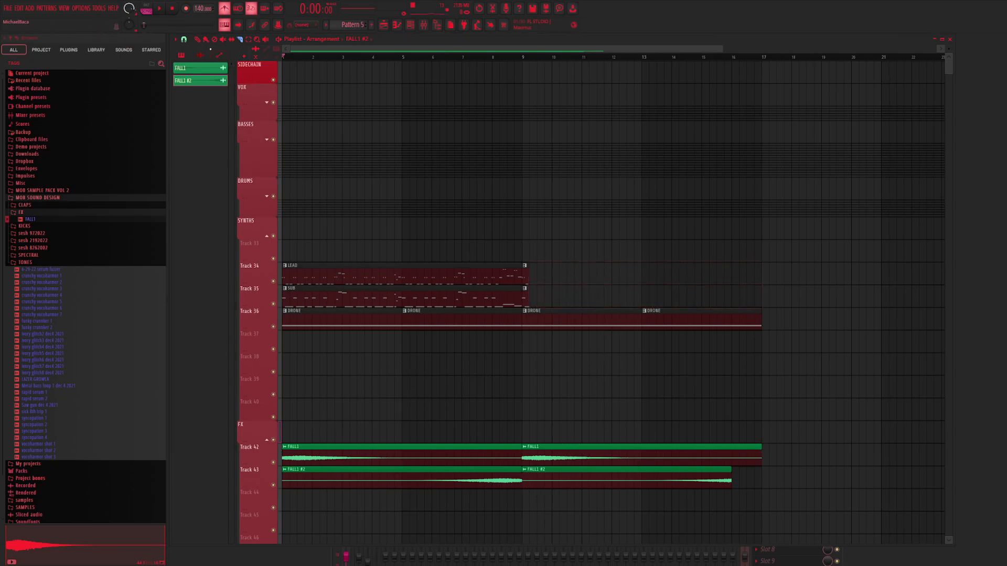
# Repeat the one-beat LEAD and SUB slices from bar 9 up to the start of bar 13
pyautogui.moveTo(558, 265); pyautogui.dragTo(536, 300)
pyautogui.hotkey('ctrl', 'b')
pyautogui.hotkey('ctrl', 'b')
pyautogui.hotkey('ctrl', 'b')
pyautogui.hotkey('ctrl', 'b')
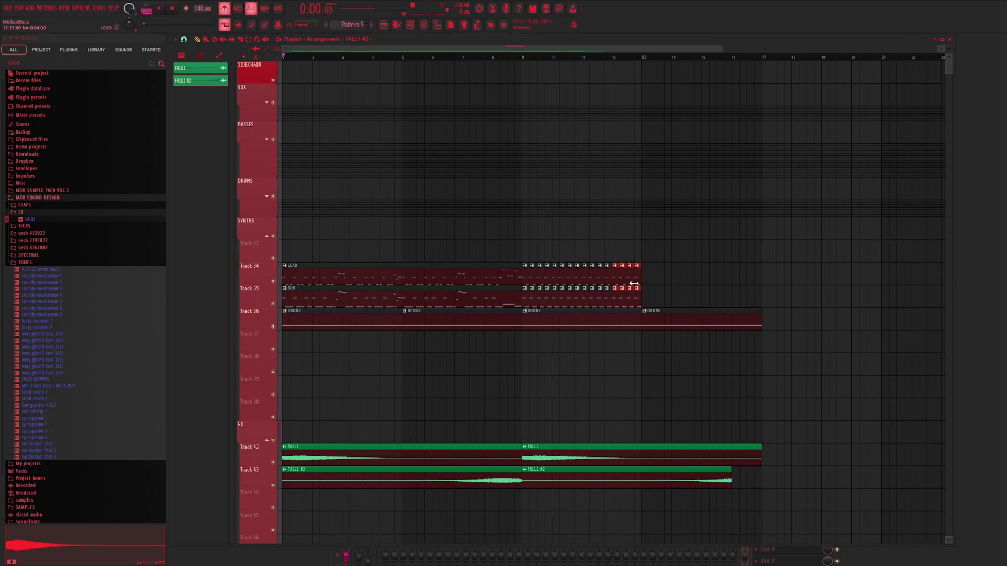
# Play from bar 9, duplicate the last four one-beat LEAD and SUB slices into bar 13, and stop playback
pyautogui.click(523, 57)
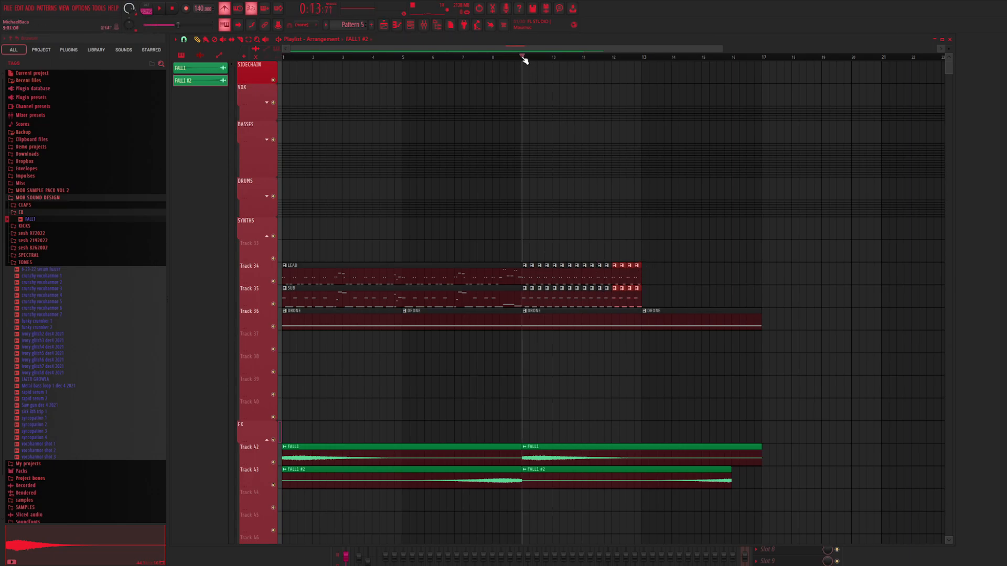
pyautogui.press('space')
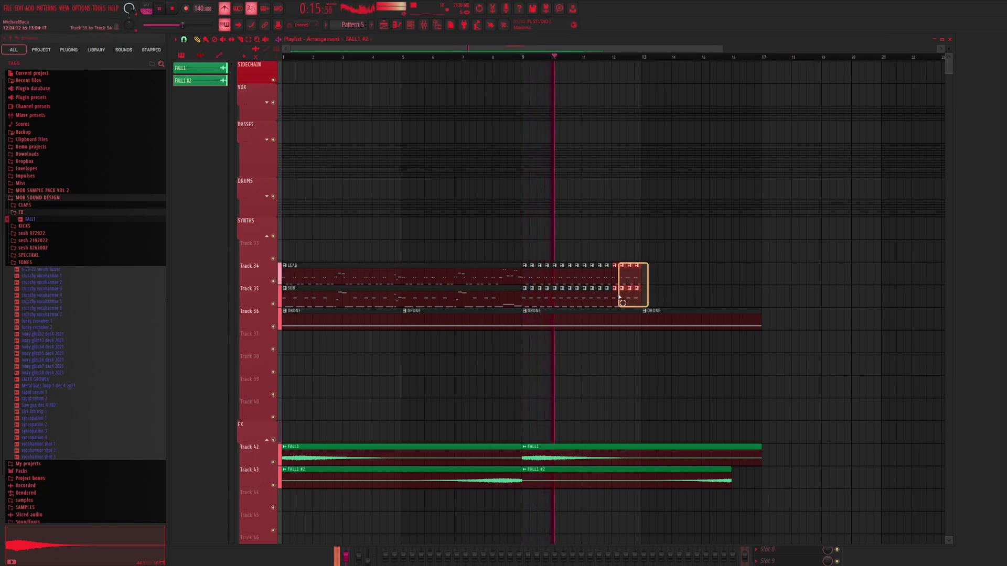
pyautogui.moveTo(641, 297); pyautogui.dragTo(672, 296)
pyautogui.press('space')
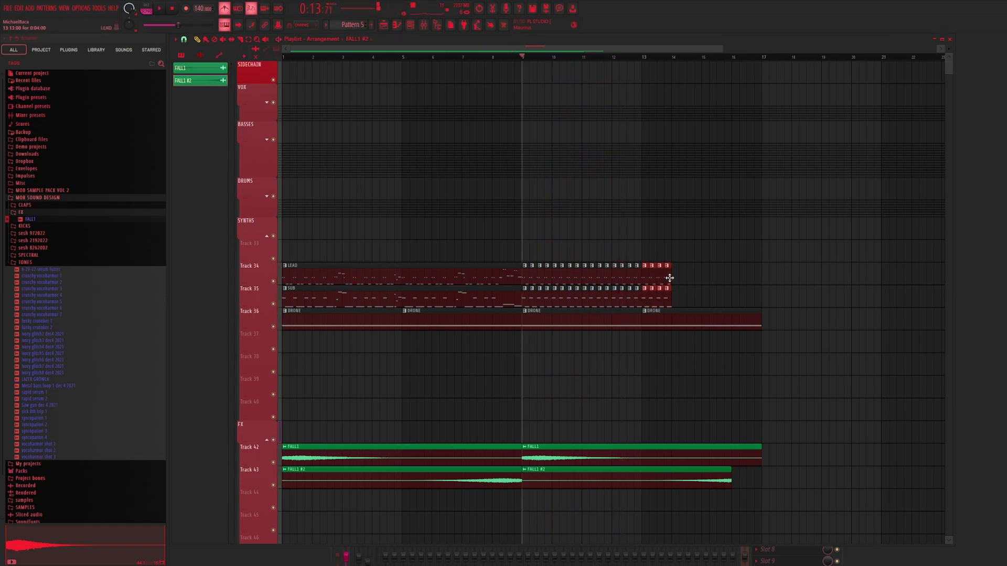
# Replace the LEAD and SUB slices in bar 13 with half-beat repeats and set the playhead to bar 13
pyautogui.scroll(4, 723, 51)
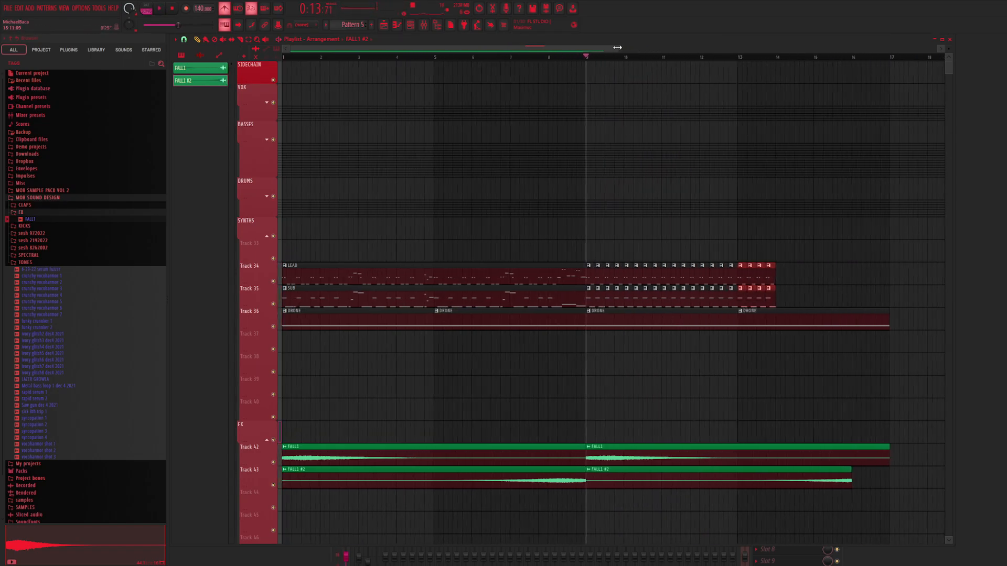
pyautogui.hscroll(2, 640, 111)
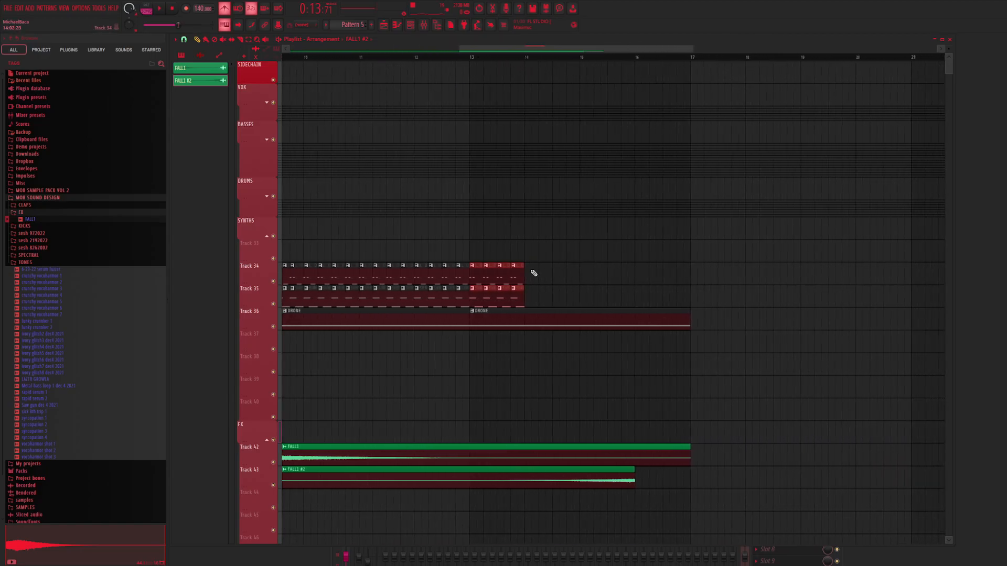
pyautogui.moveTo(536, 262); pyautogui.dragTo(472, 307)
pyautogui.click(470, 59)
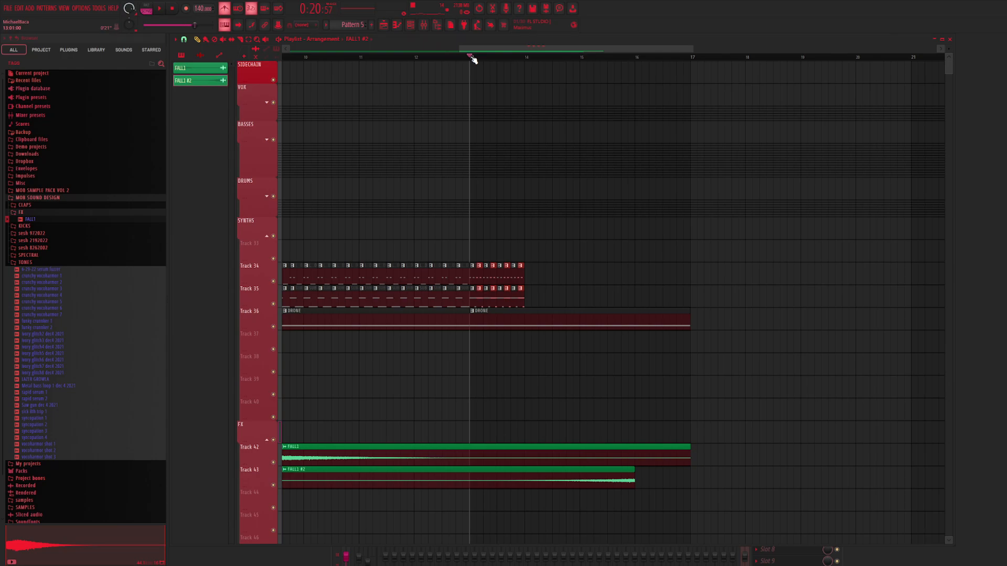
# Duplicate the half-beat LEAD and SUB slices into bar 14 and play the build-up from bar 13
pyautogui.moveTo(552, 240); pyautogui.dragTo(474, 307)
pyautogui.hotkey('ctrl', 'b')
pyautogui.press('space')
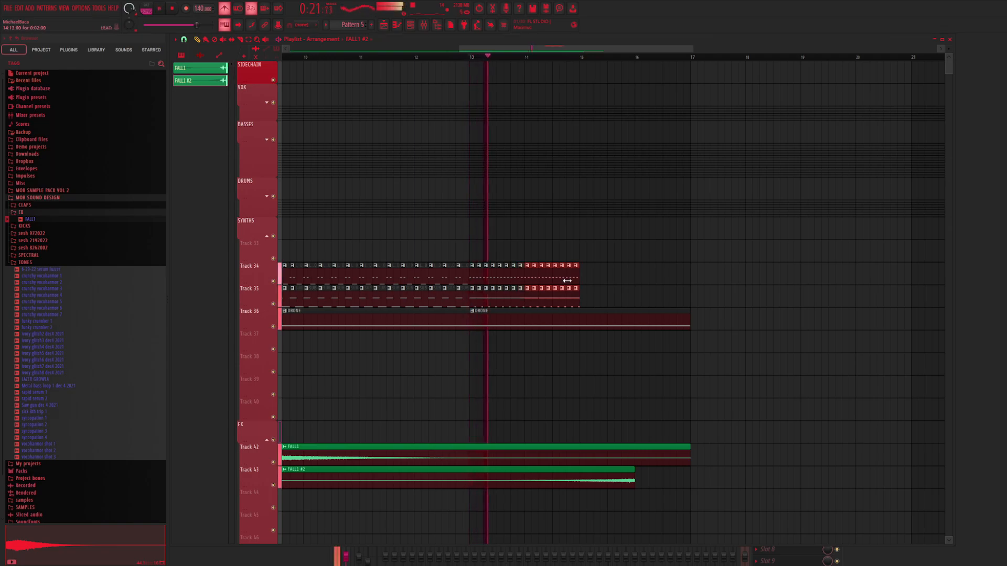
# Delete the half-beat SUB slices in bars 13 and 14 and play the build-up around them
pyautogui.moveTo(595, 282); pyautogui.dragTo(469, 297)
pyautogui.press('space')
pyautogui.moveTo(600, 306); pyautogui.dragTo(472, 299)
pyautogui.press('Delete')
pyautogui.press('space')
pyautogui.press('space')
pyautogui.click(465, 58)
pyautogui.press('space')
pyautogui.press('space')
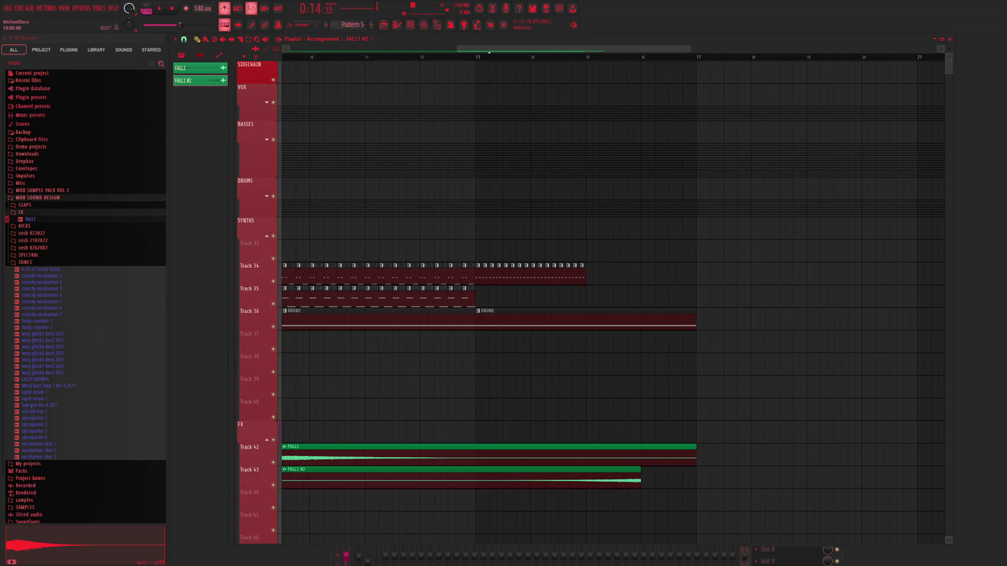
# Play from bar 9, stop, and duplicate the last bar of half-beat LEAD slices into bar 15
pyautogui.press('space')
pyautogui.click(367, 57)
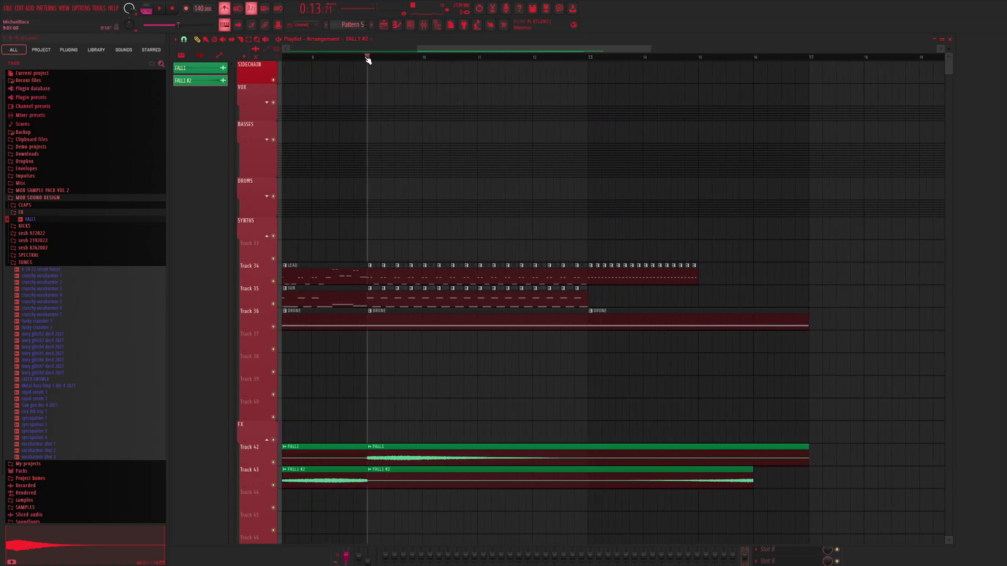
pyautogui.press('space')
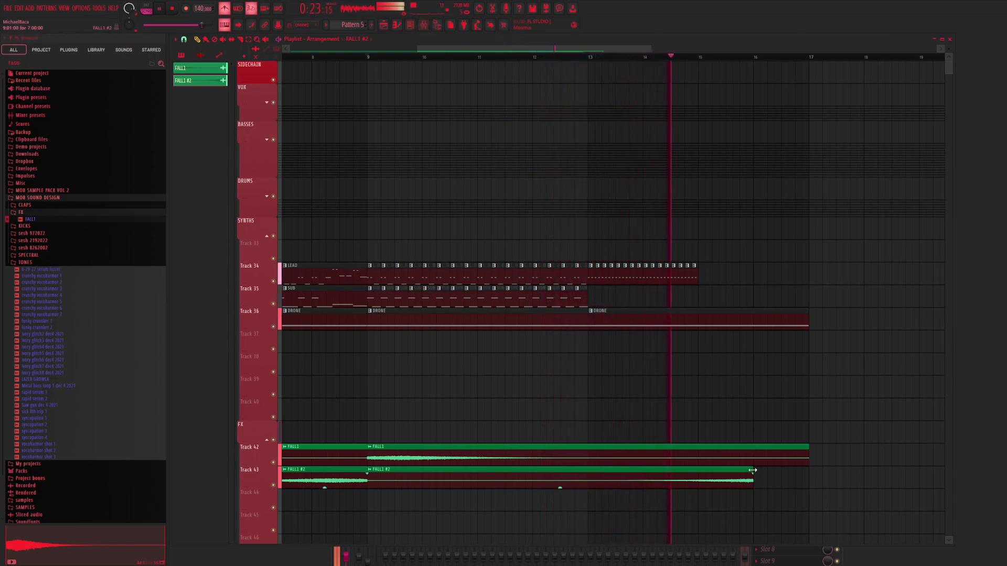
pyautogui.press('space')
pyautogui.moveTo(711, 282); pyautogui.dragTo(652, 281)
pyautogui.hotkey('ctrl', 'b')
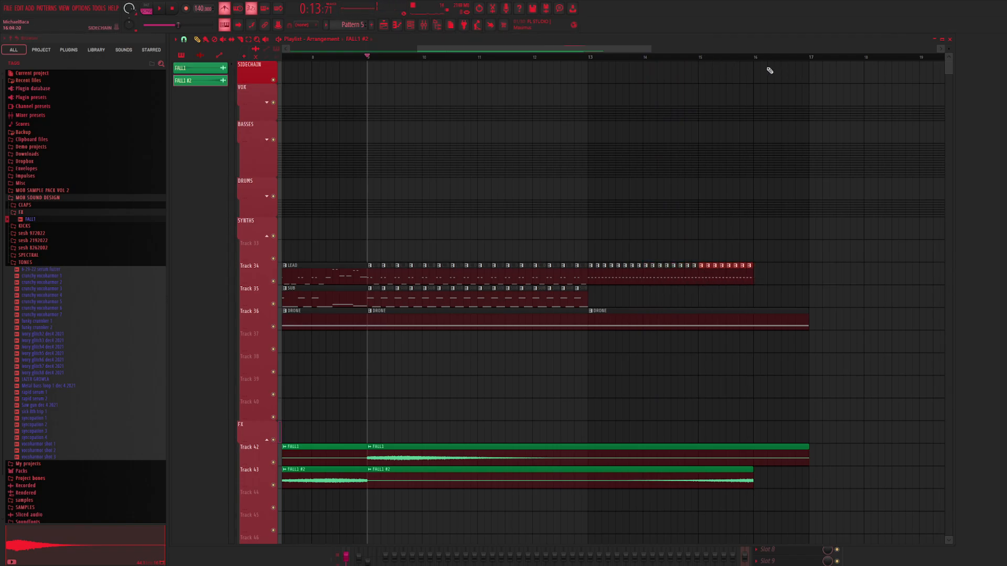
# Play the extended build-up from bar 9 and return the playhead to the start of the arrangement
pyautogui.moveTo(700, 59); pyautogui.dragTo(369, 114)
pyautogui.press('space')
pyautogui.moveTo(420, 34); pyautogui.dragTo(375, 61)
pyautogui.scroll(-3, 593, 290)
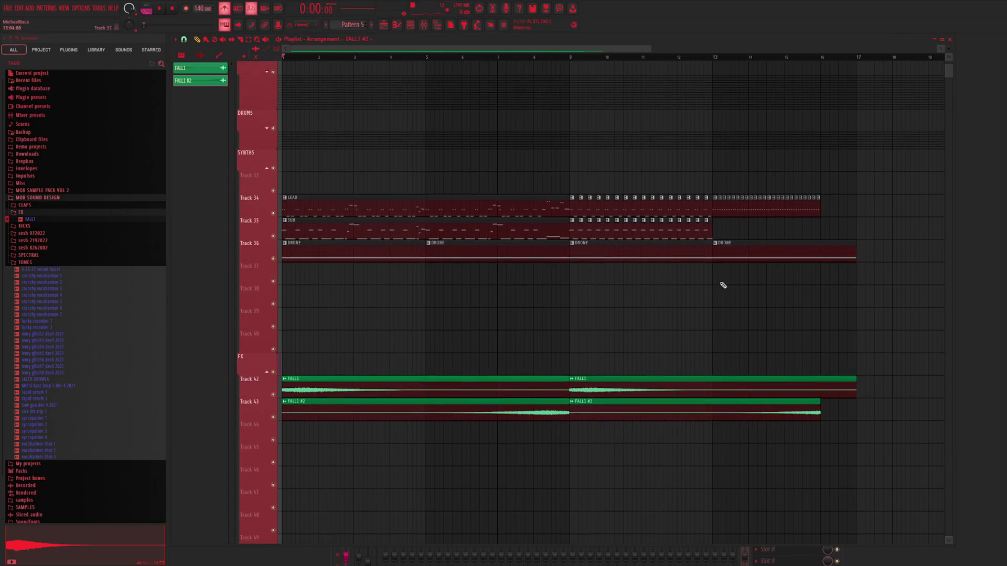
# Route mixer inserts 1, 2 and 3 to insert 4 and select insert 4
pyautogui.click(423, 24)
pyautogui.moveTo(373, 443); pyautogui.dragTo(326, 224)
pyautogui.moveTo(311, 273); pyautogui.dragTo(330, 275)
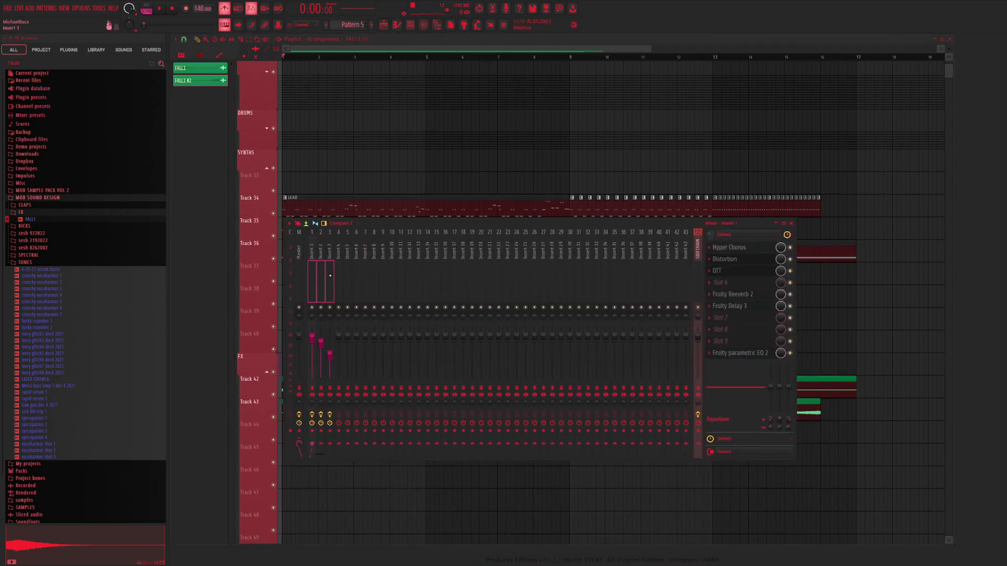
pyautogui.click(315, 279)
pyautogui.moveTo(310, 277); pyautogui.dragTo(325, 294)
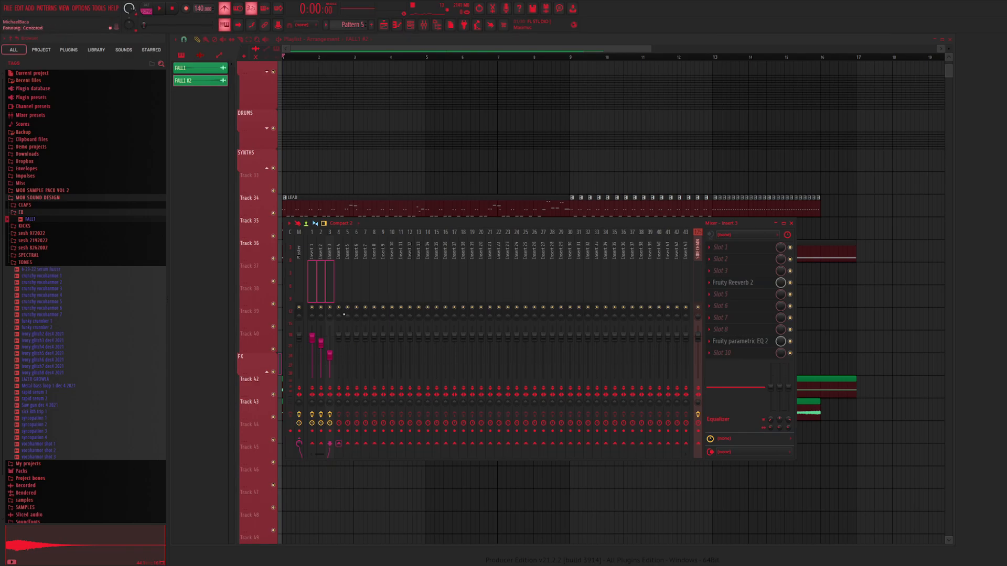
pyautogui.click(339, 443)
pyautogui.click(339, 273)
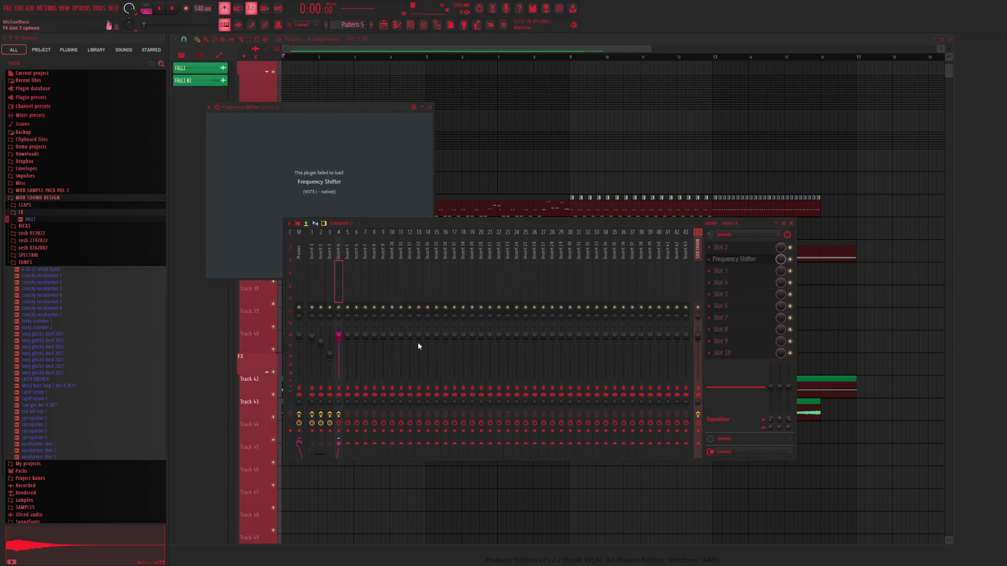
# Load Frequency Shifter in slot 2 of insert 4 and create an automation clip for its shift amount
pyautogui.click(314, 184)
pyautogui.moveTo(263, 137)
pyautogui.mouseDown()
pyautogui.moveTo(263, 121)
pyautogui.moveTo(263, 137)
pyautogui.mouseUp()
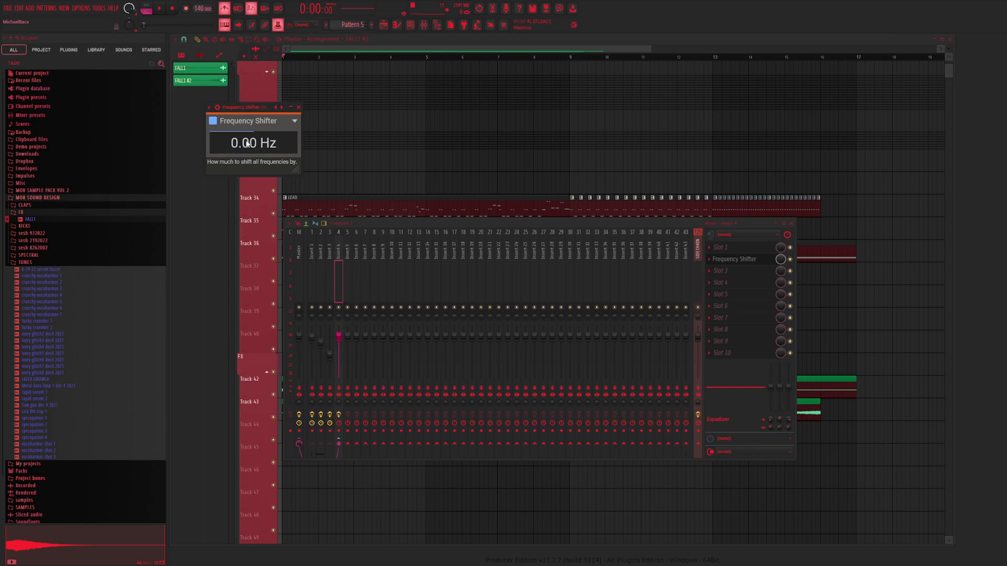
pyautogui.moveTo(244, 146)
pyautogui.mouseDown()
pyautogui.moveTo(243, 158)
pyautogui.moveTo(244, 147)
pyautogui.mouseUp()
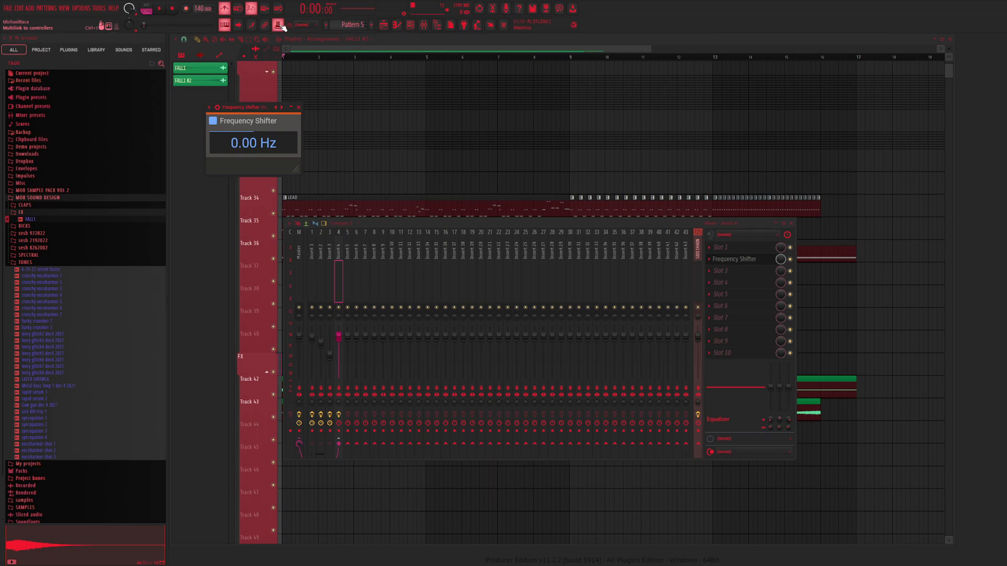
pyautogui.click(317, 72)
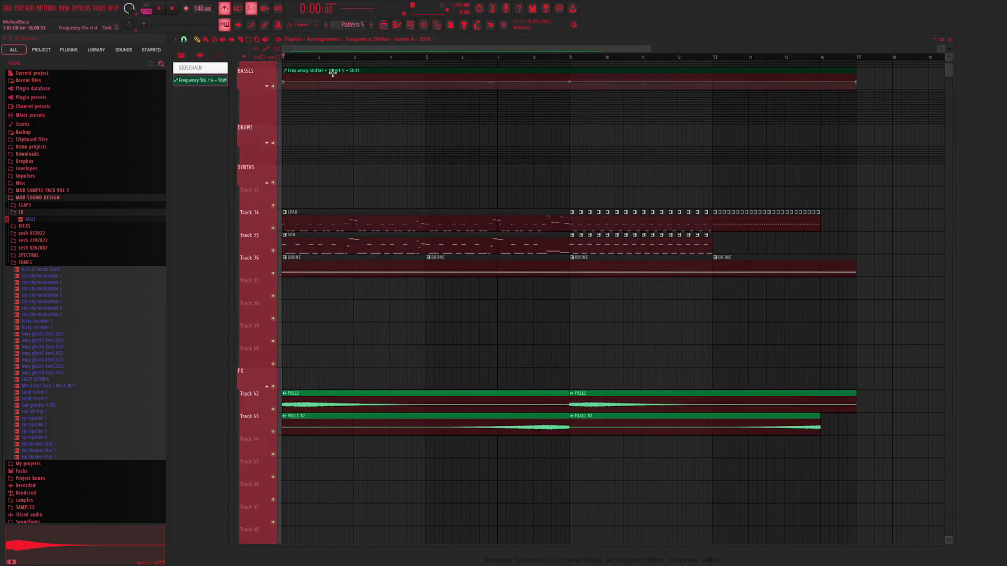
# Move the Frequency Shifter automation clip to Track 19 and fit it from bar 9 to the start of bar 16
pyautogui.click(268, 87)
pyautogui.moveTo(323, 82); pyautogui.dragTo(311, 315)
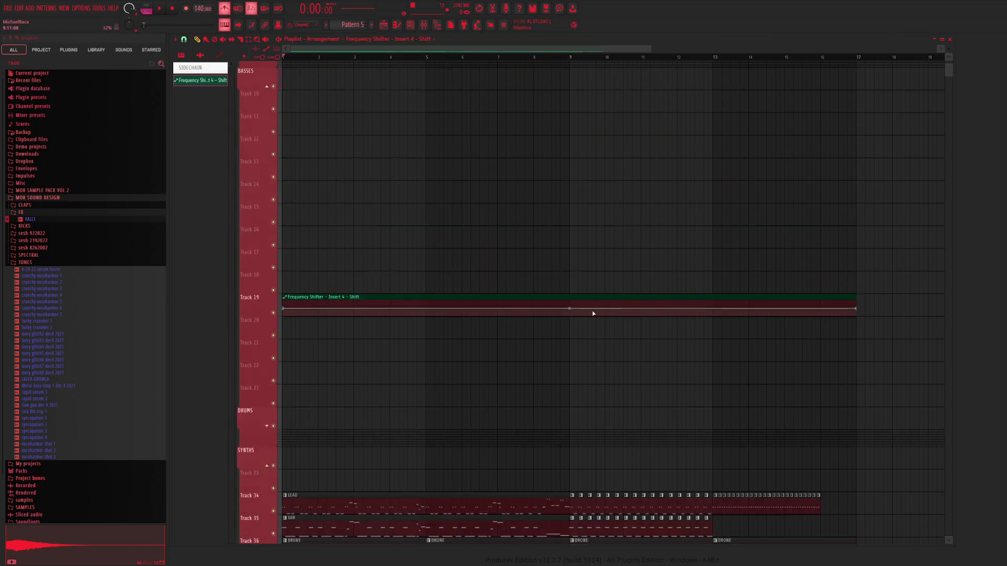
pyautogui.moveTo(569, 297); pyautogui.dragTo(859, 305)
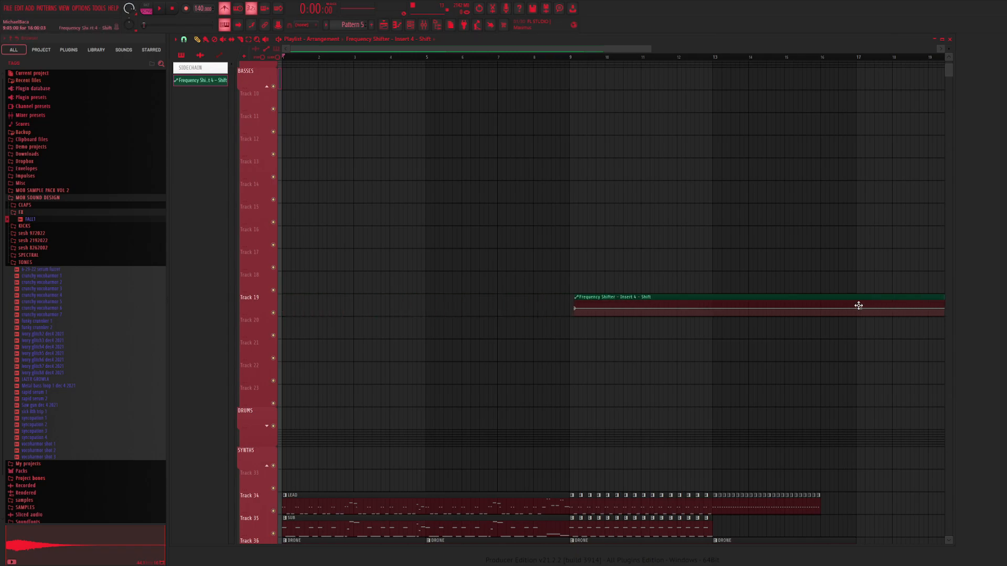
pyautogui.moveTo(540, 52); pyautogui.dragTo(655, 92)
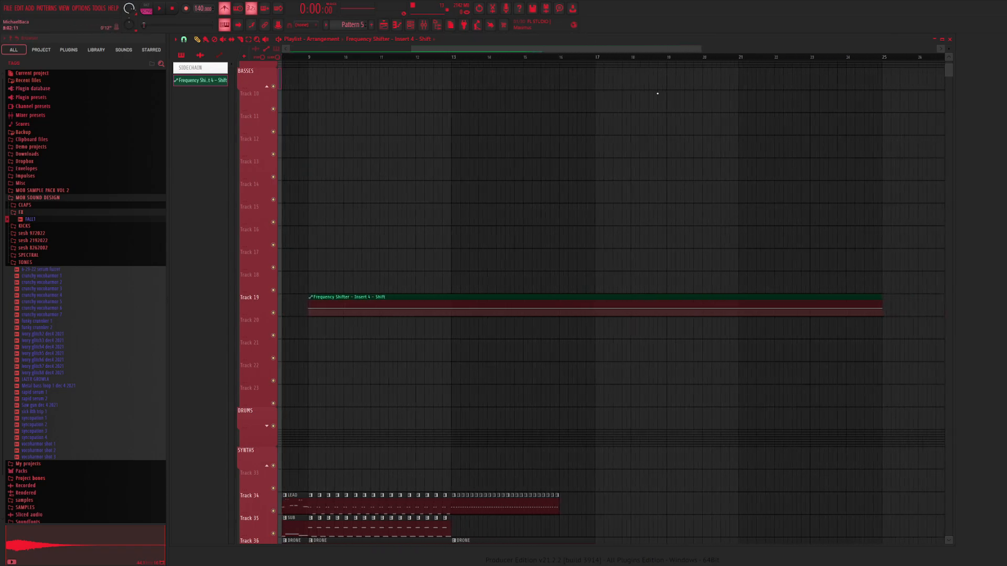
pyautogui.moveTo(835, 295); pyautogui.dragTo(514, 286)
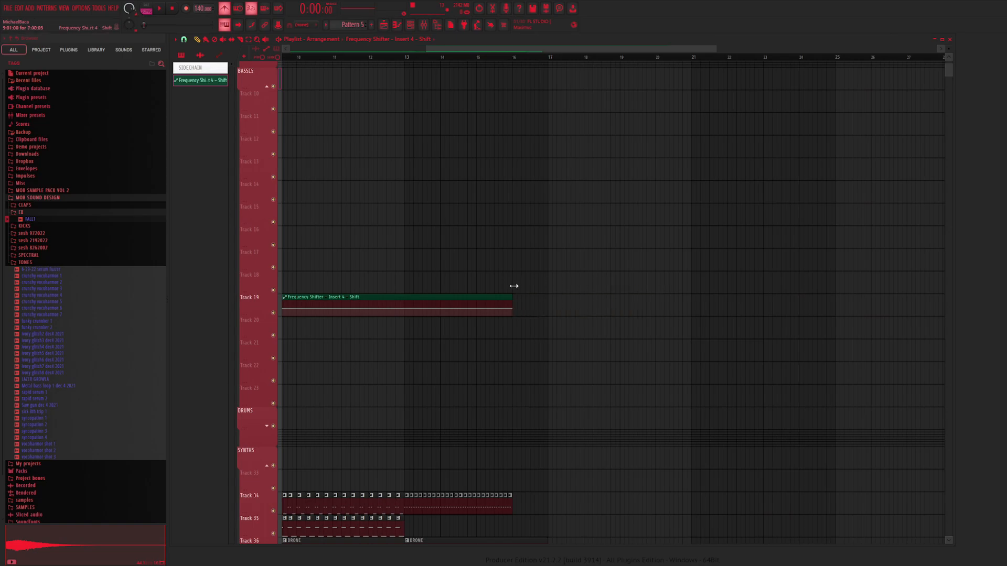
pyautogui.hscroll(-2, 535, 314)
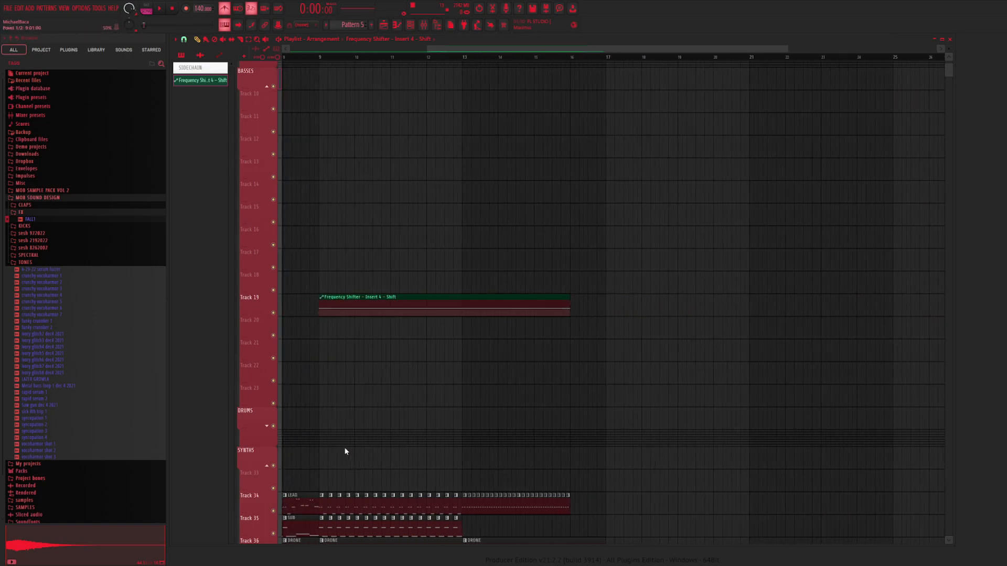
# Shape the shift automation to rise slightly from bar 13 to bar 16, and play it from bar 13
pyautogui.rightClick(462, 309)
pyautogui.rightClick(572, 309)
pyautogui.click(465, 59)
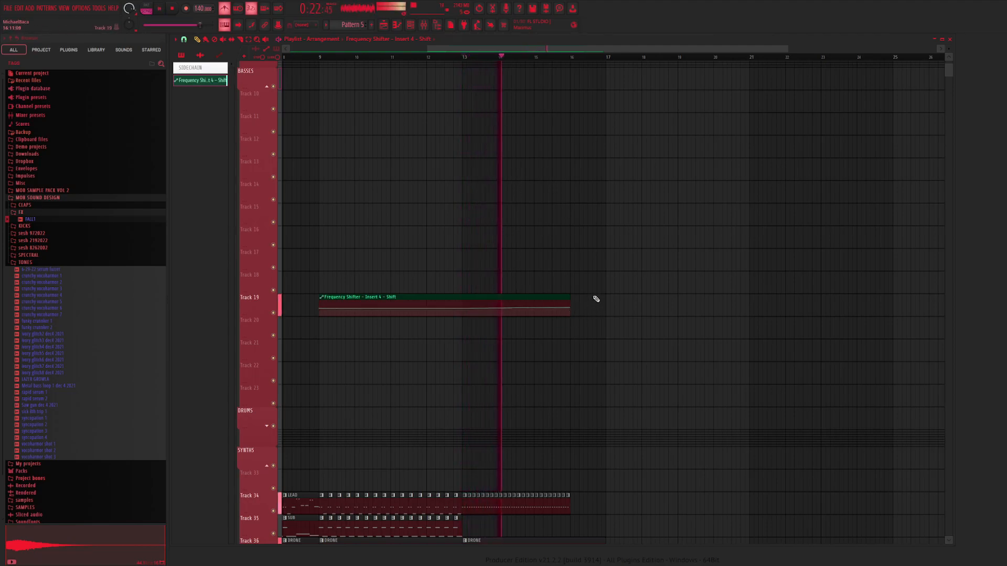
pyautogui.scroll(-3, 598, 286)
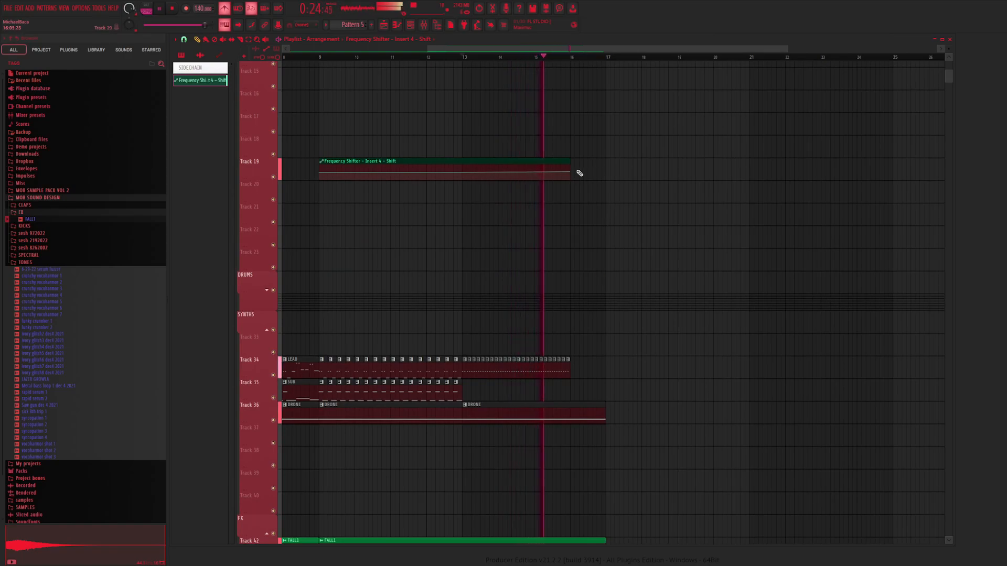
pyautogui.press('space')
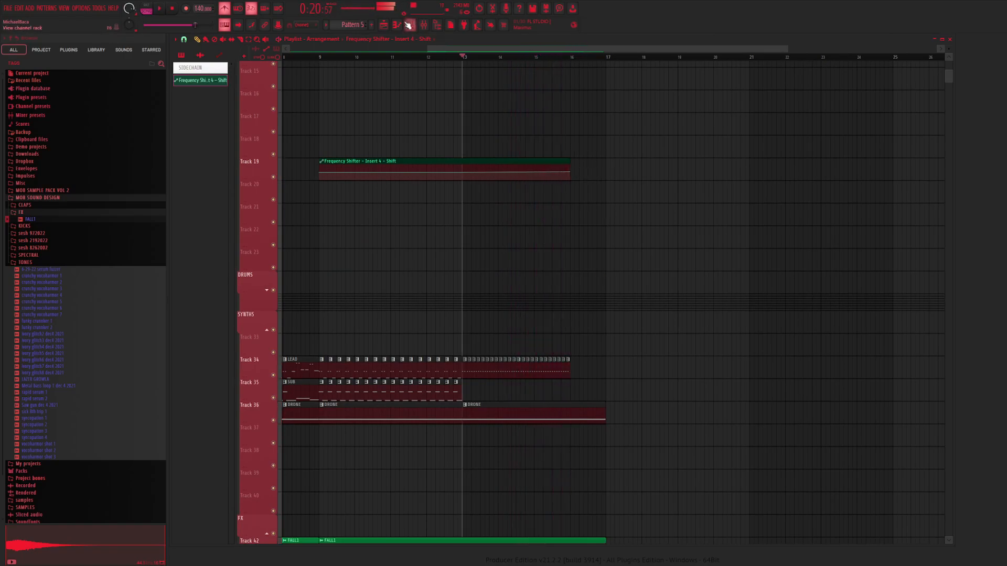
# Create a volume automation clip for insert 4 from bar 13, drop it to zero at bar 16, and trim its end
pyautogui.click(423, 25)
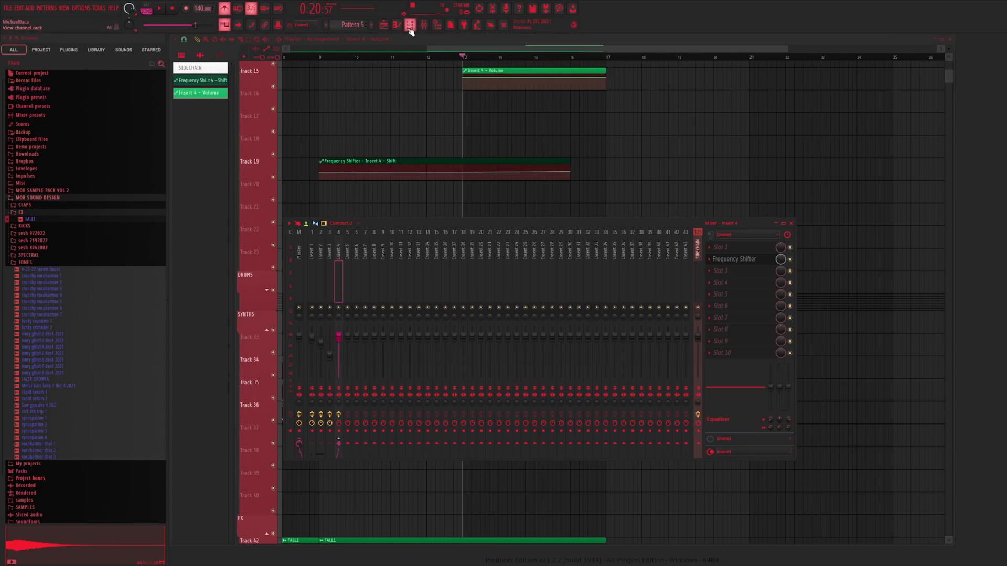
pyautogui.click(275, 24)
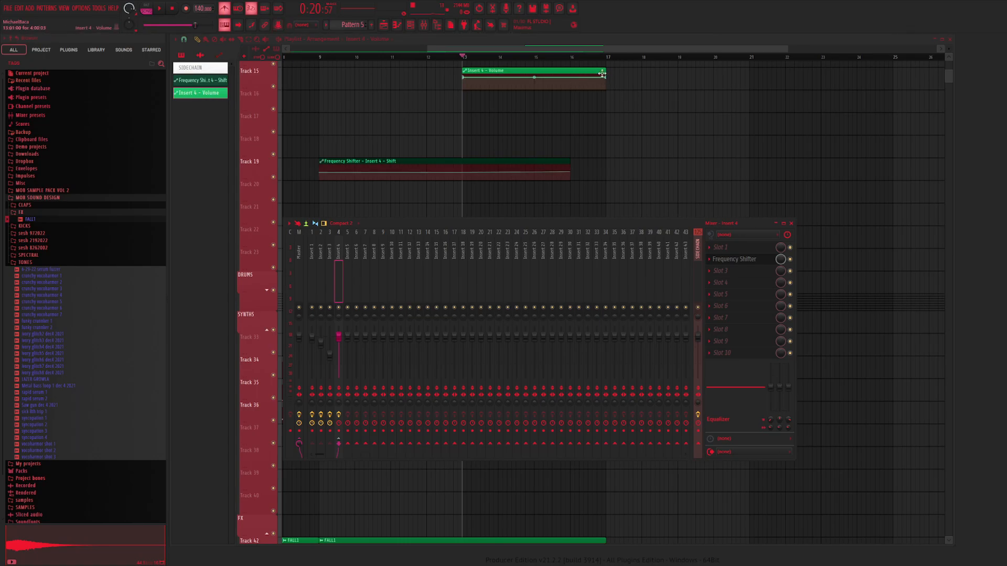
pyautogui.press('F9')
pyautogui.rightClick(571, 82)
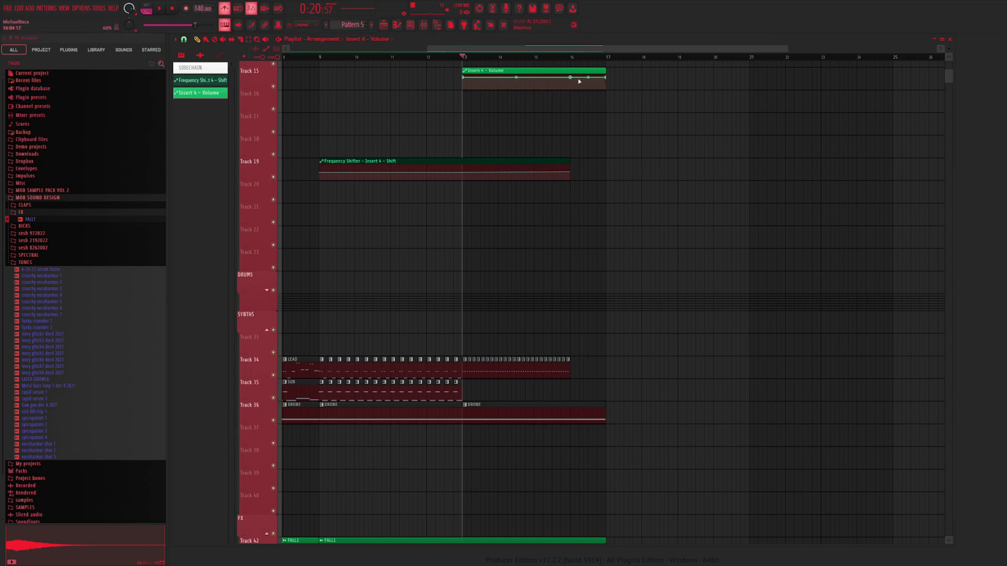
pyautogui.moveTo(604, 77)
pyautogui.mouseDown()
pyautogui.moveTo(572, 107)
pyautogui.moveTo(586, 73)
pyautogui.mouseUp()
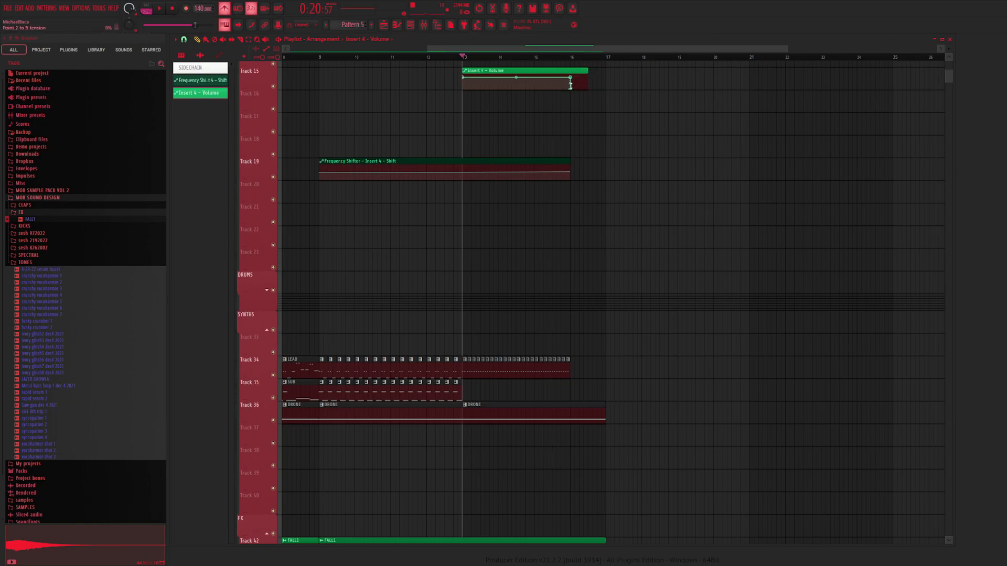
pyautogui.moveTo(571, 86); pyautogui.dragTo(575, 85)
# Play from bar 13 and shorten the last DRONE clip so it ends at the start of bar 16
pyautogui.press('space')
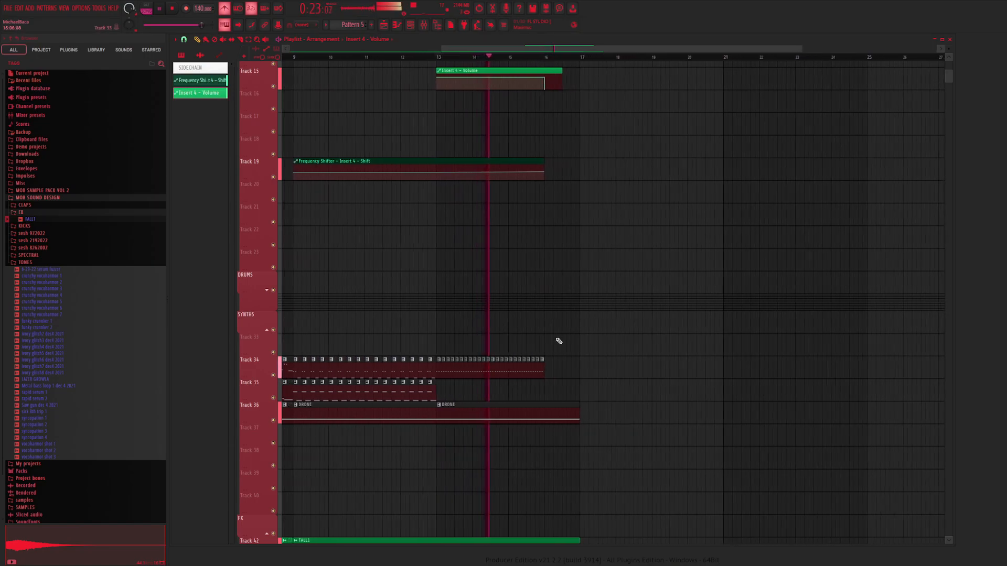
pyautogui.moveTo(579, 414); pyautogui.dragTo(544, 414)
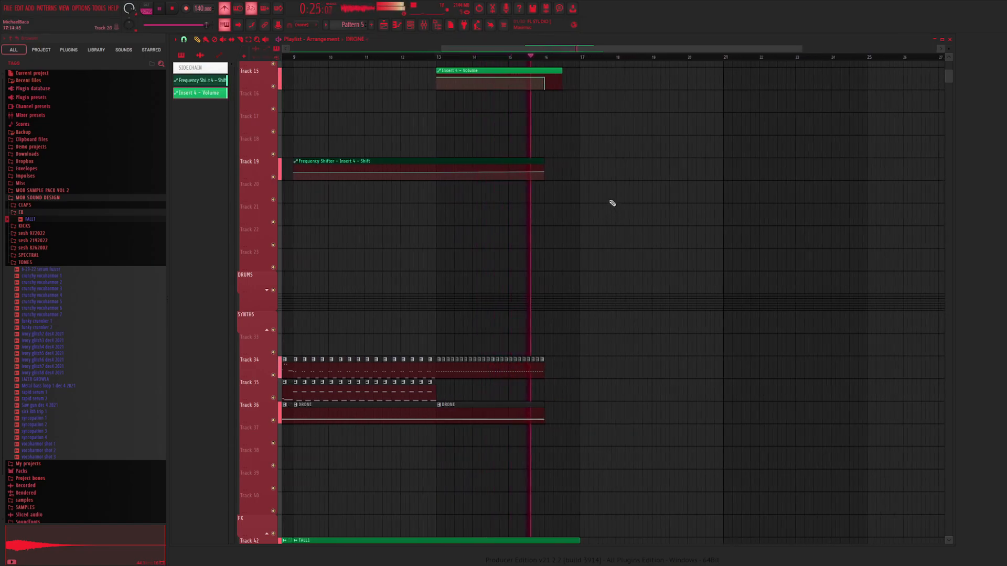
pyautogui.press('space')
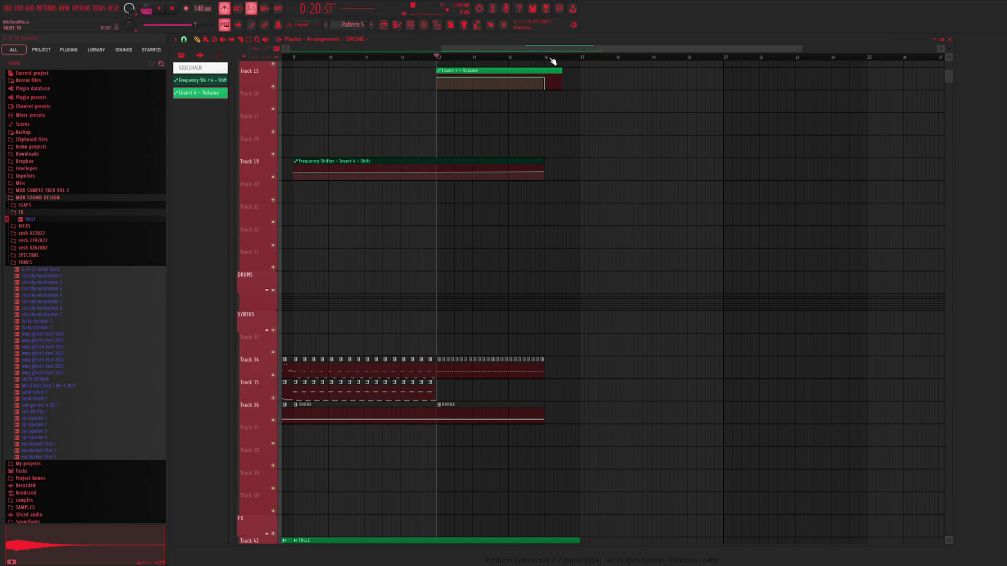
# Load Pitch Shifter in slot 3 of insert 4 and create automation clips for its pitch and mix level from bar 9
pyautogui.moveTo(551, 59); pyautogui.dragTo(405, 133)
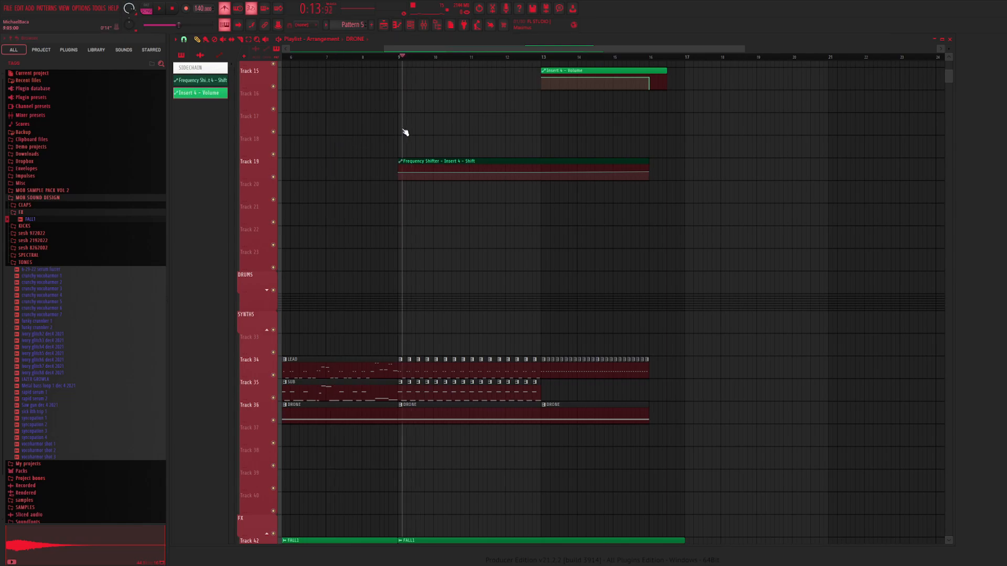
pyautogui.press('F9')
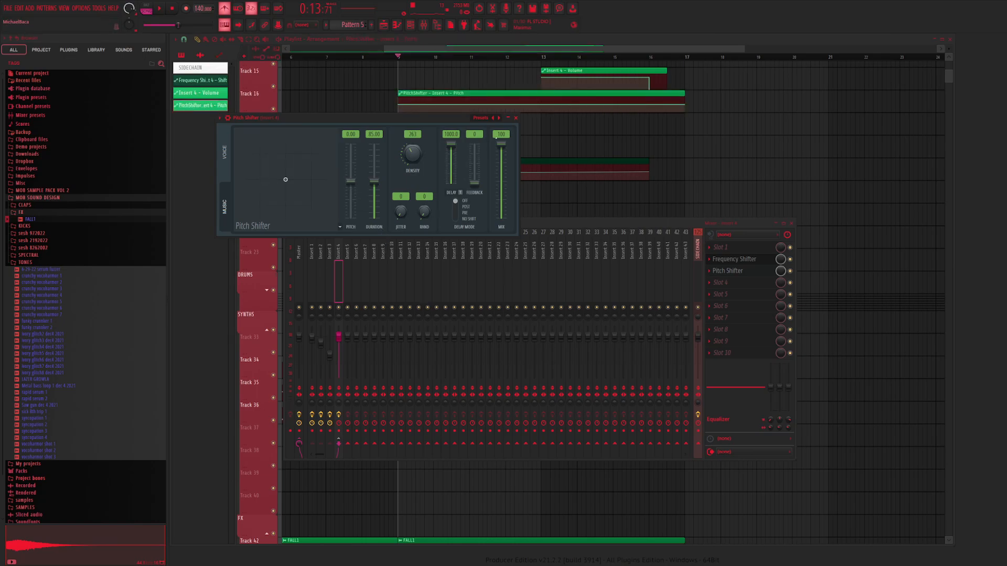
pyautogui.click(778, 275)
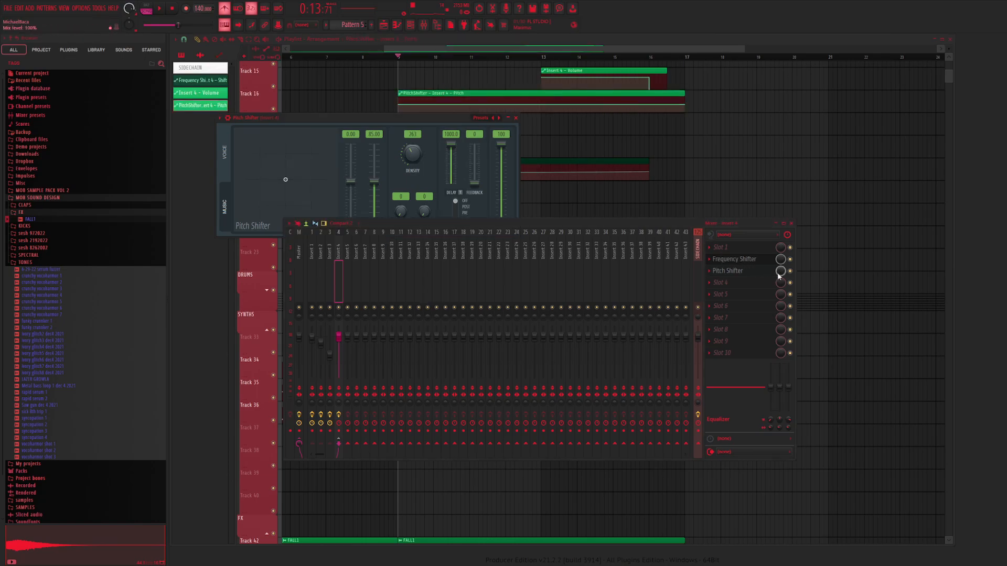
pyautogui.click(499, 62)
# Start the Pitch Shifter mix level clip at bar 8 and make the mix jump from zero to full at bar 9
pyautogui.moveTo(417, 117); pyautogui.dragTo(362, 177)
pyautogui.rightClick(399, 127)
pyautogui.moveTo(400, 128)
pyautogui.mouseDown()
pyautogui.moveTo(401, 146)
pyautogui.moveTo(397, 112)
pyautogui.mouseUp()
pyautogui.rightClick(400, 126)
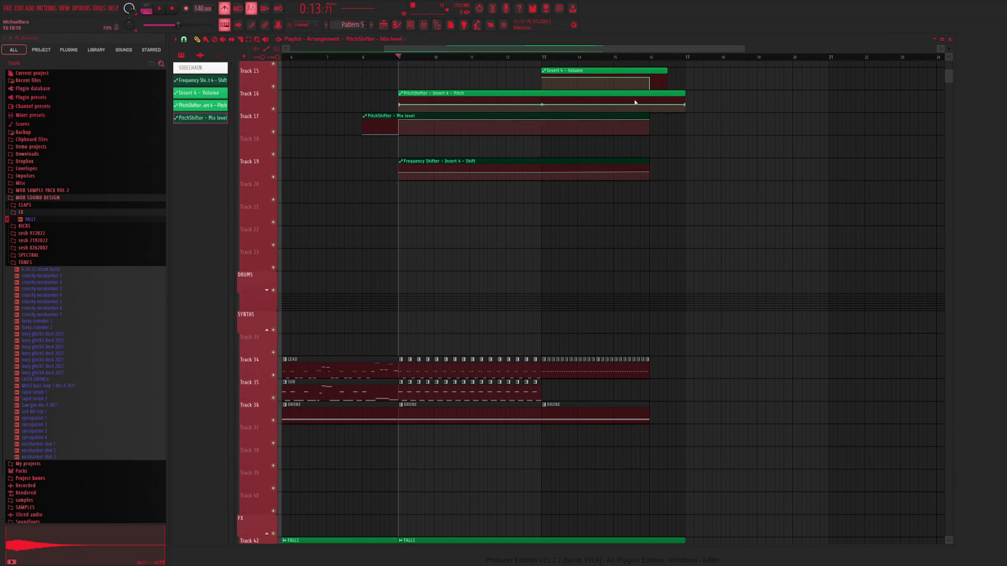
# Shape the Pitch Shifter pitch automation to rise gradually to bar 16 and fall back by bar 17, then play it
pyautogui.click(651, 103)
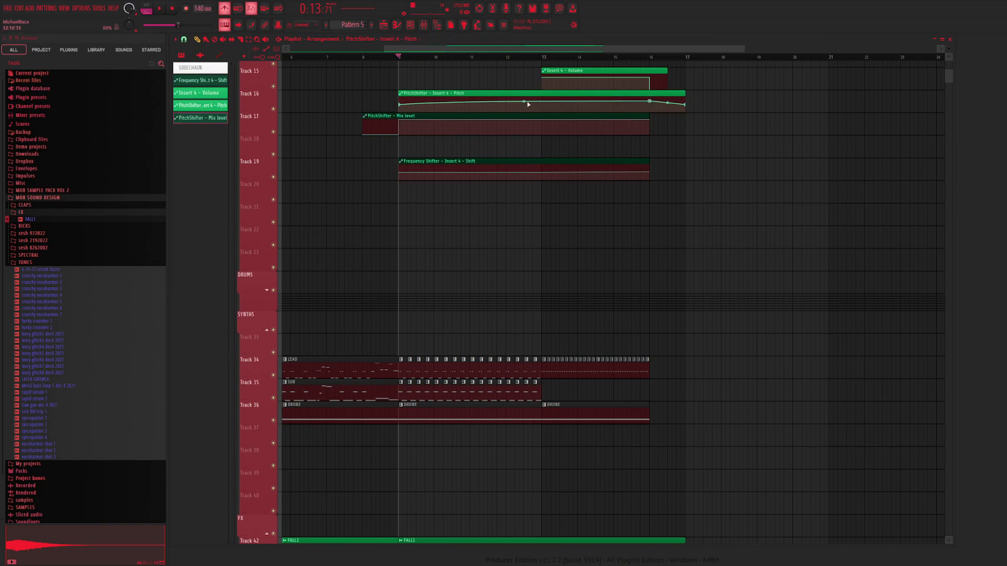
pyautogui.press('space')
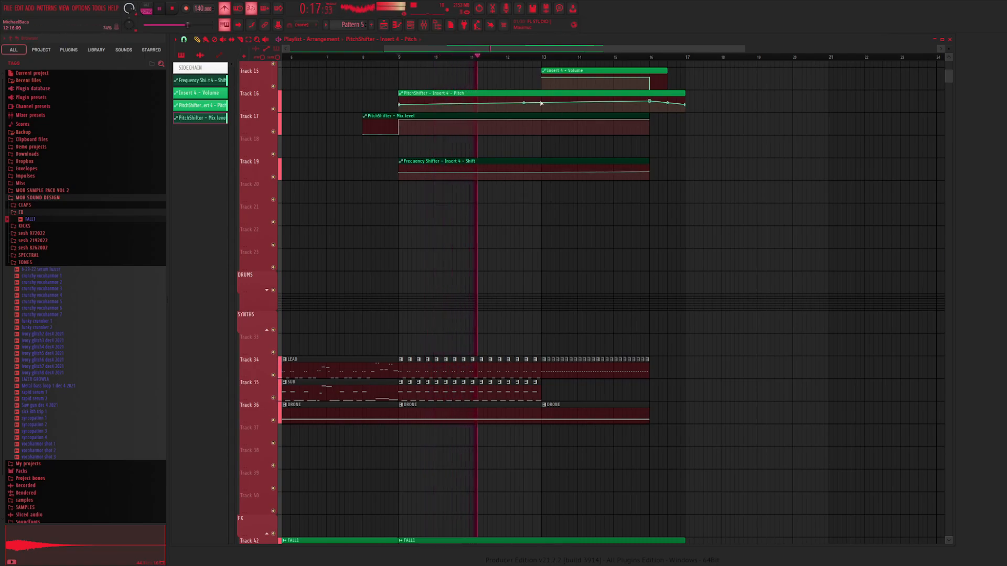
# Add Fruity Parametric EQ 2 after the Pitch Shifter on Insert 4, load a low- and high-cut preset, and soften the band 7 cut
pyautogui.click(423, 25)
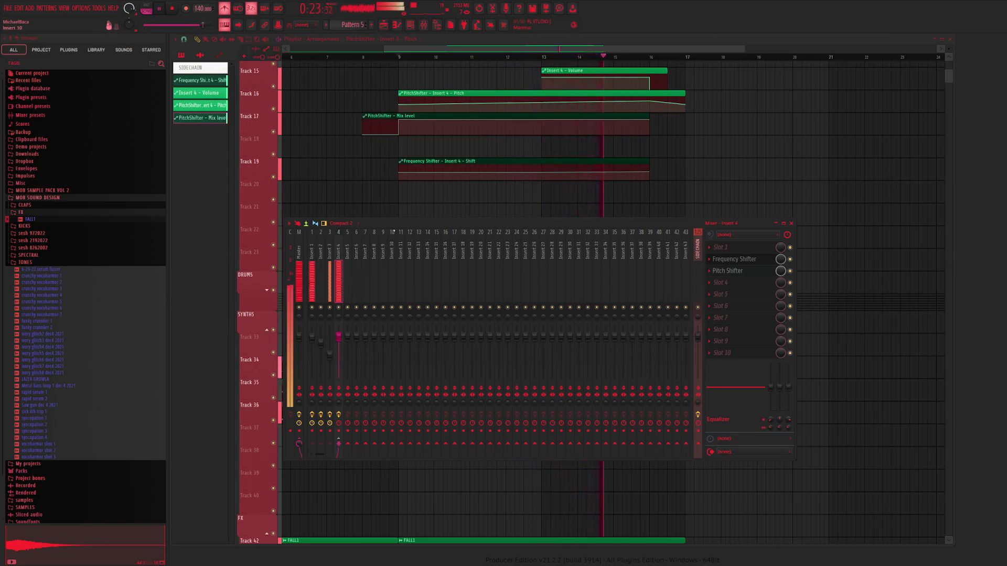
pyautogui.moveTo(406, 221)
pyautogui.mouseDown()
pyautogui.moveTo(448, 248)
pyautogui.moveTo(437, 226)
pyautogui.moveTo(415, 227)
pyautogui.mouseUp()
pyautogui.press('space')
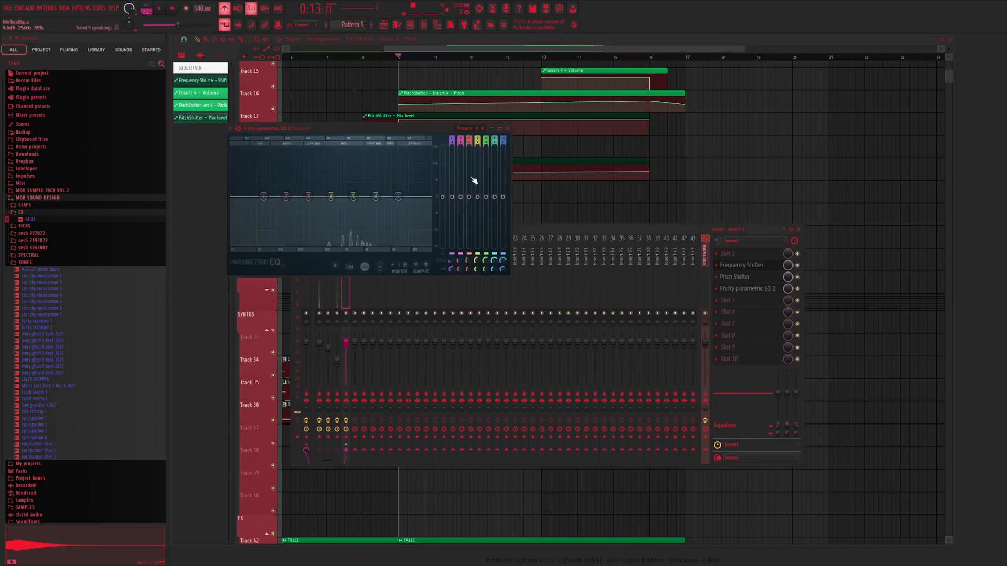
pyautogui.click(483, 128)
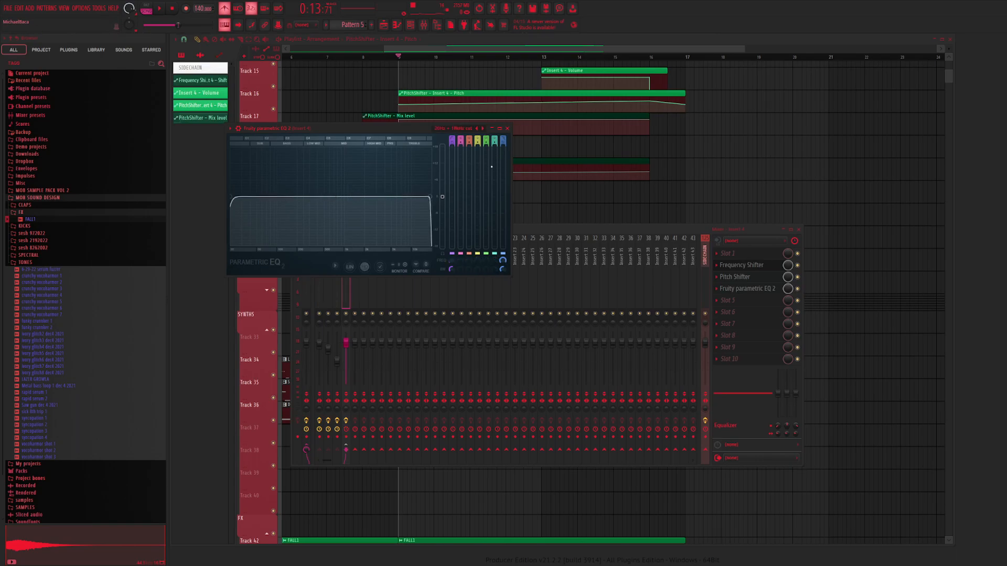
pyautogui.scroll(-5, 431, 204)
pyautogui.scroll(-3, 432, 204)
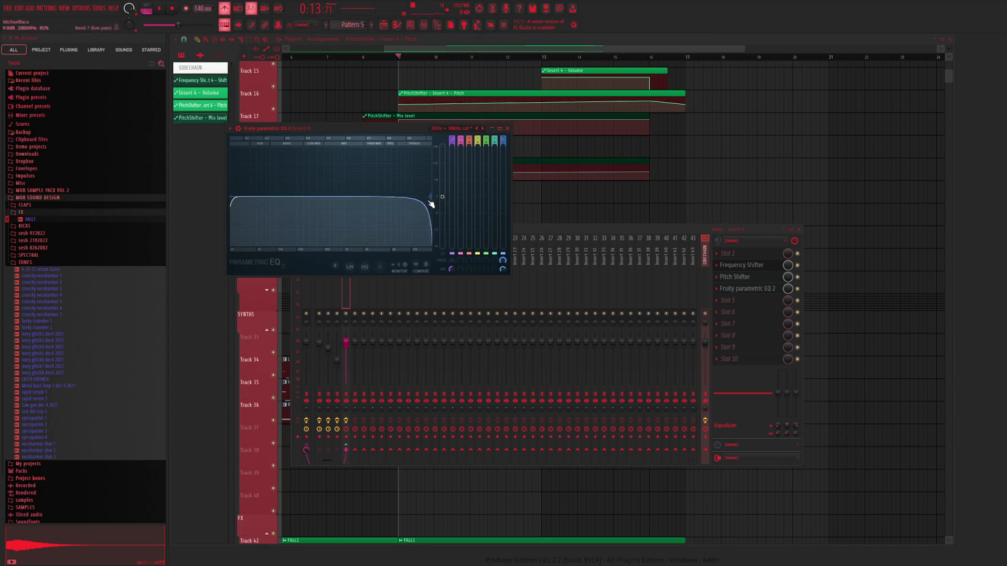
# Set the EQ's mix level to 0% and automate it to jump up at bar 13, hold until bar 16 and fall by bar 17
pyautogui.moveTo(786, 289); pyautogui.dragTo(785, 289)
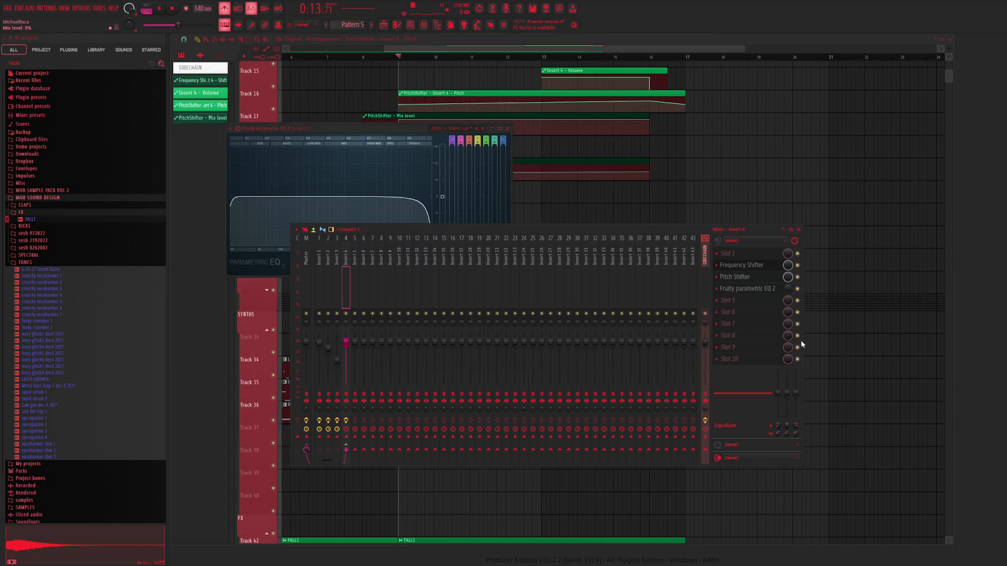
pyautogui.press('F5')
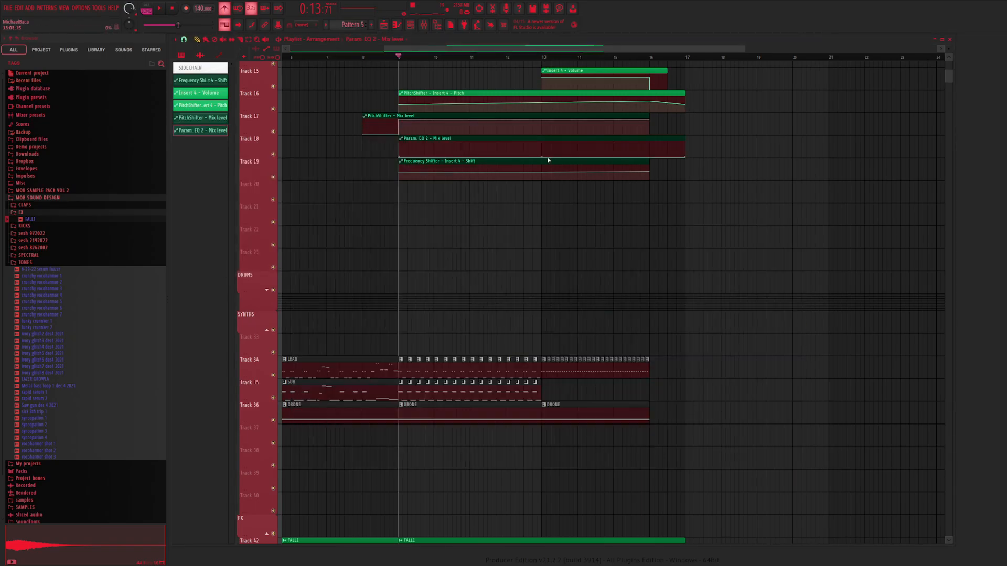
pyautogui.moveTo(545, 151); pyautogui.dragTo(557, 159)
pyautogui.rightClick(540, 142)
pyautogui.rightClick(650, 150)
pyautogui.moveTo(650, 150); pyautogui.dragTo(653, 139)
# Create an automation clip for the Parametric EQ 2 band 7 frequency and adjust that low-pass band's width to 55%
pyautogui.click(422, 25)
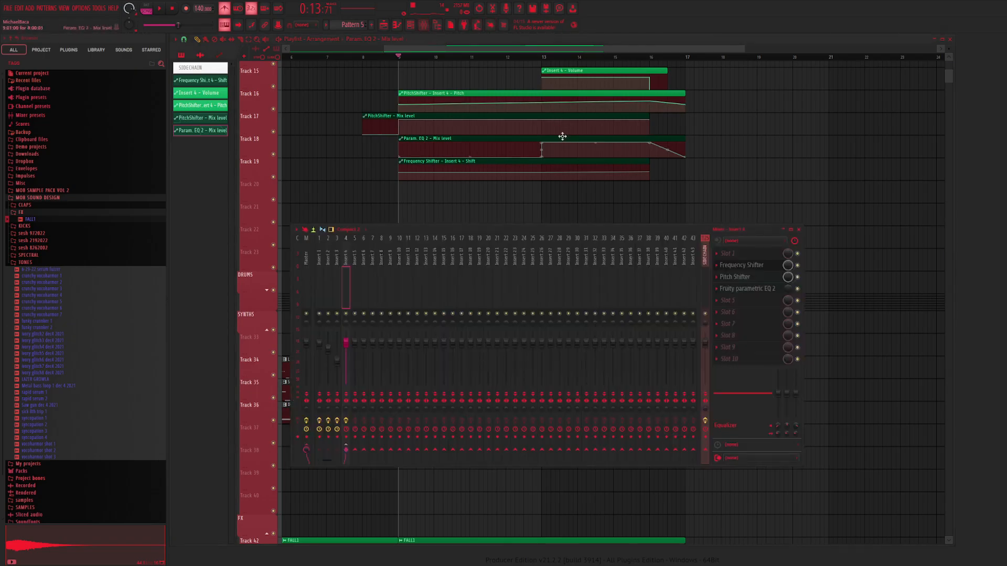
pyautogui.click(751, 290)
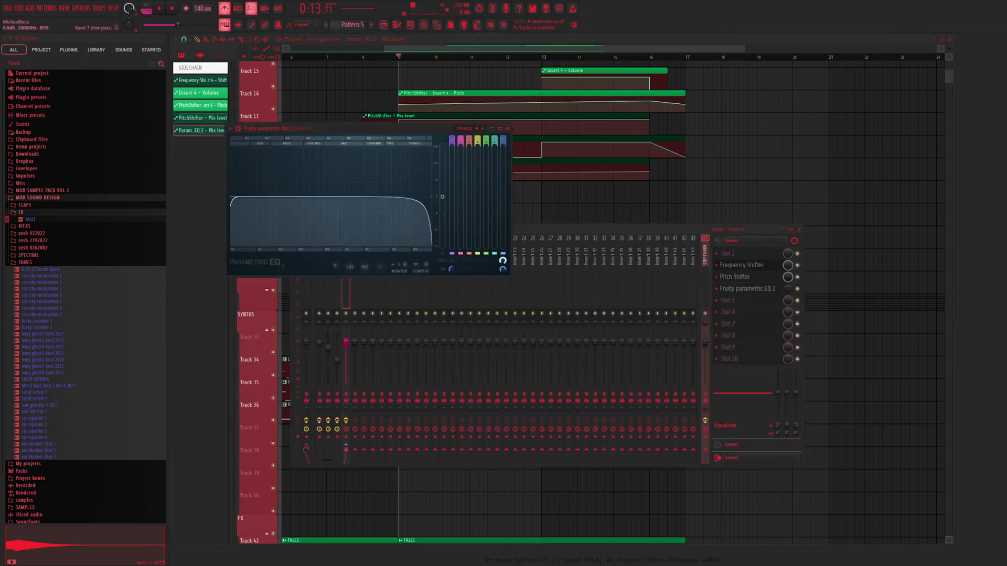
pyautogui.click(543, 64)
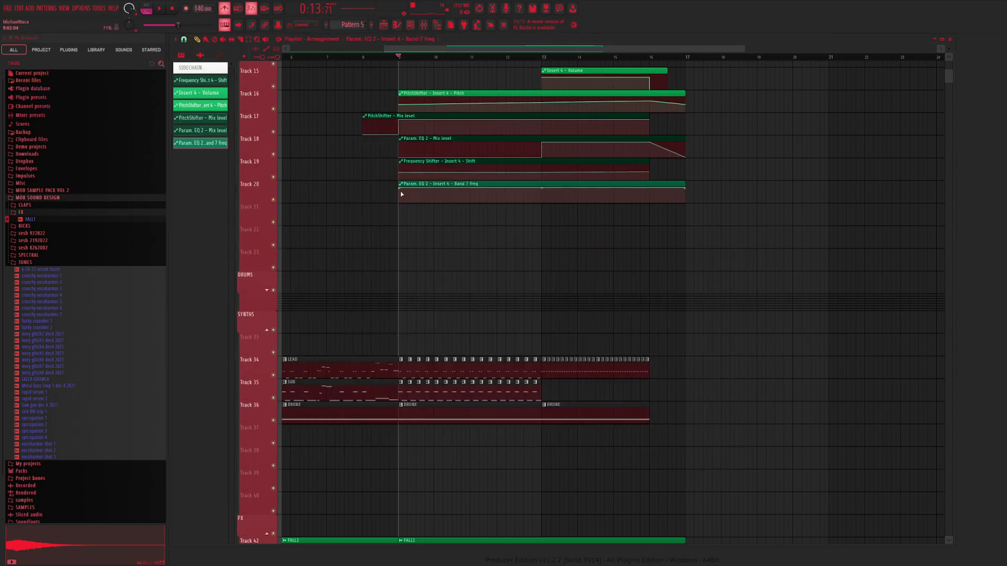
pyautogui.click(424, 25)
pyautogui.click(764, 289)
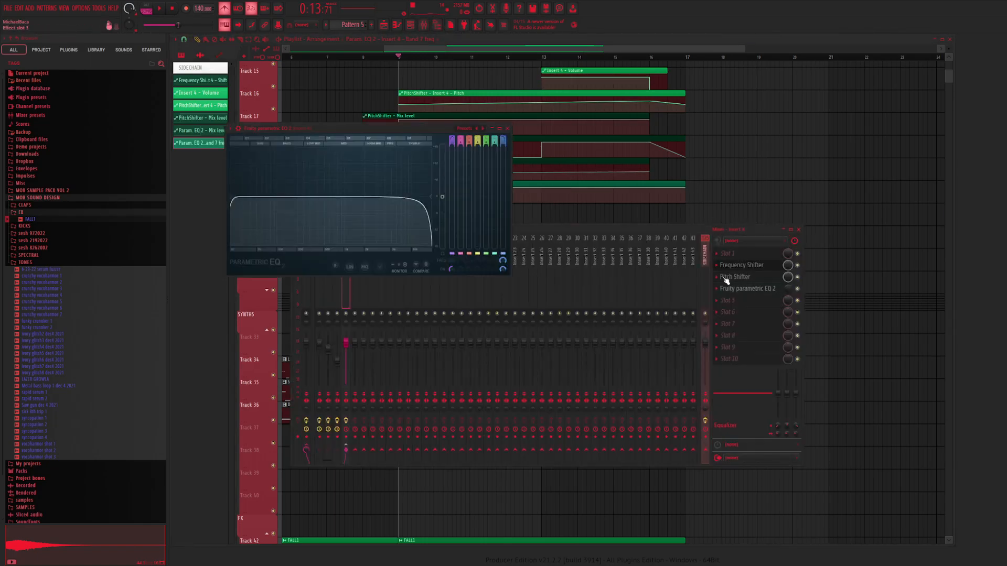
pyautogui.click(434, 199)
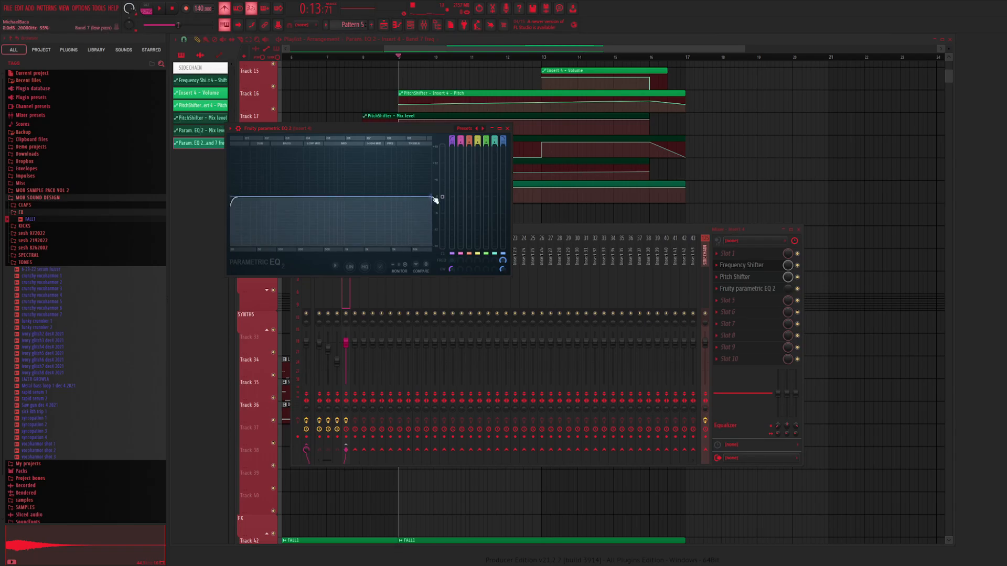
# Shape the band 7 frequency automation to descend from bar 13, end its clip at bar 16, and play from bar 13
pyautogui.click(401, 72)
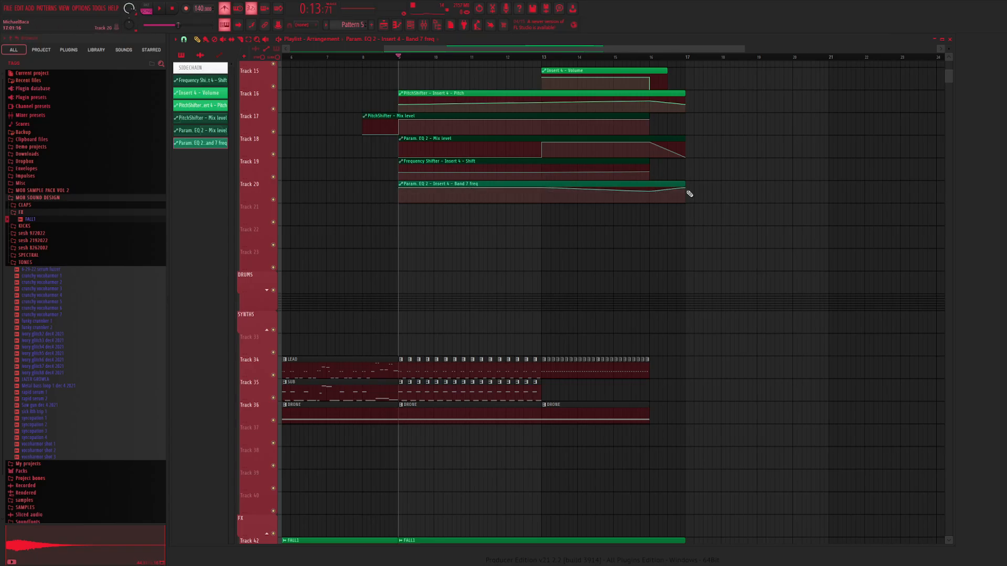
pyautogui.moveTo(684, 189); pyautogui.dragTo(650, 193)
pyautogui.click(544, 58)
pyautogui.press('space')
pyautogui.hscroll(2, 581, 131)
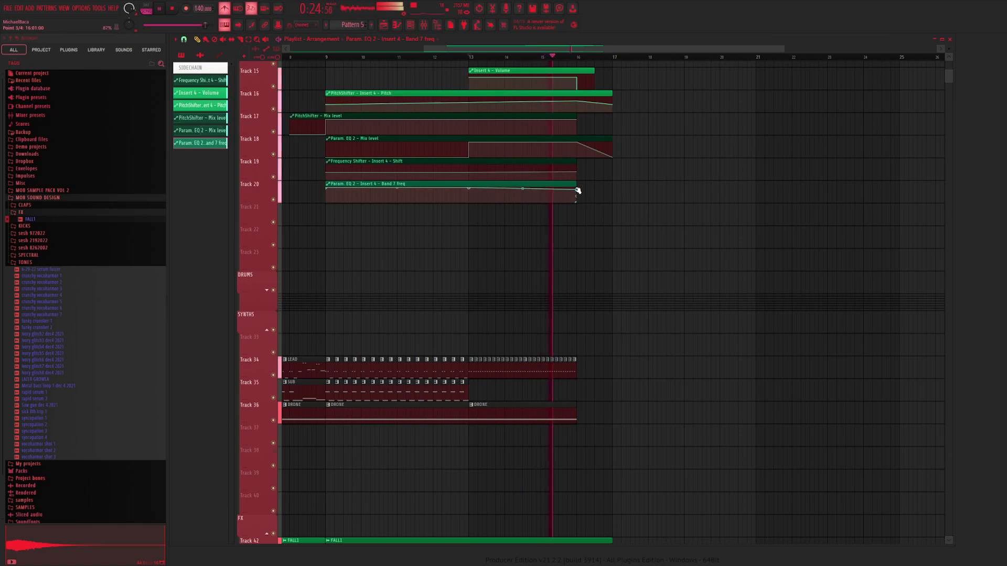
pyautogui.press('space')
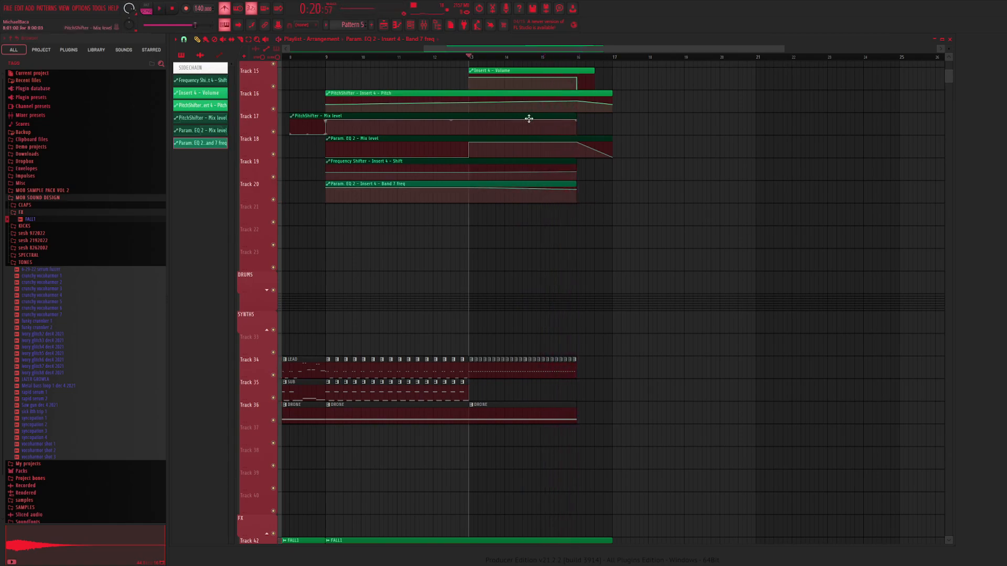
# Replay the section from bar 13 and adjust the band 7 frequency automation's end point at bar 16
pyautogui.press('space')
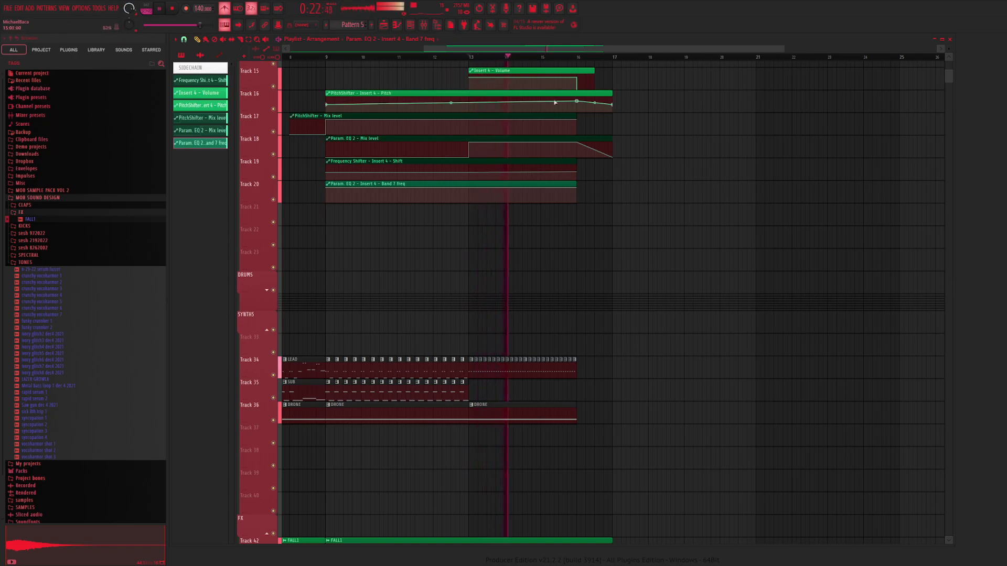
pyautogui.press('space')
pyautogui.moveTo(577, 190); pyautogui.dragTo(582, 193)
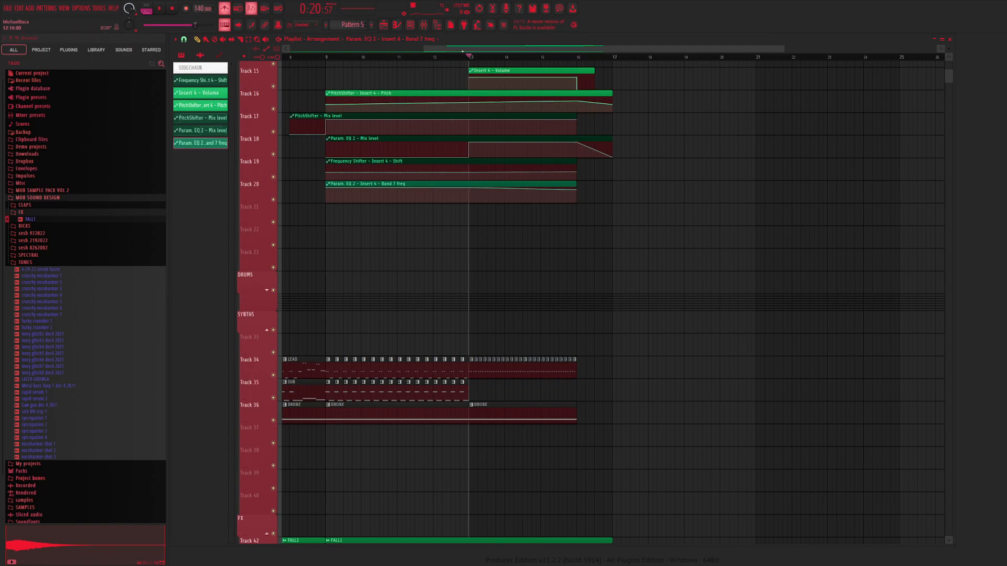
# Set the playback position to bar 9 and load Endless Smile in the slot after Parametric EQ 2 on Insert 4
pyautogui.scroll(2, 467, 68)
pyautogui.click(420, 59)
pyautogui.moveTo(419, 59); pyautogui.dragTo(383, 60)
pyautogui.click(424, 25)
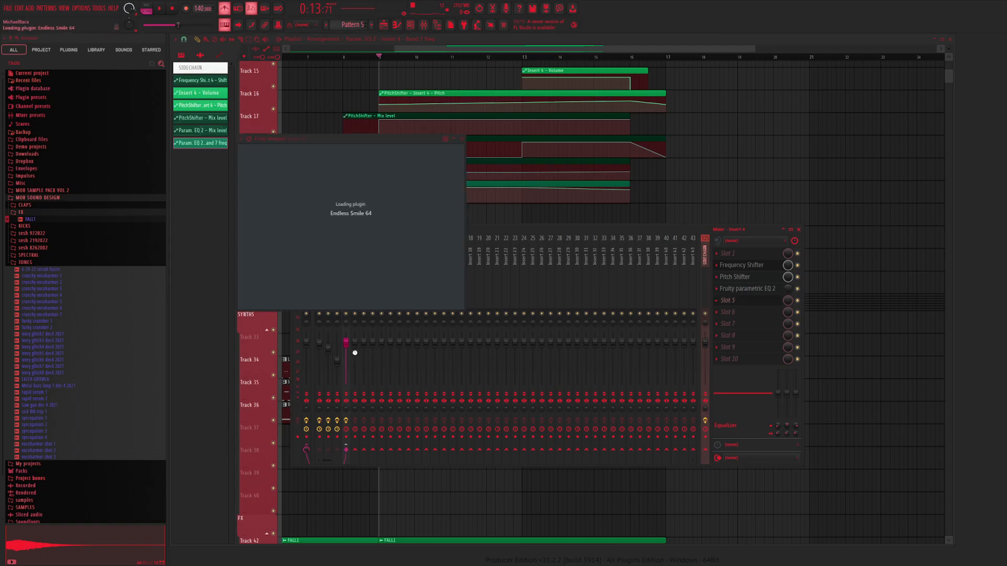
pyautogui.moveTo(360, 216)
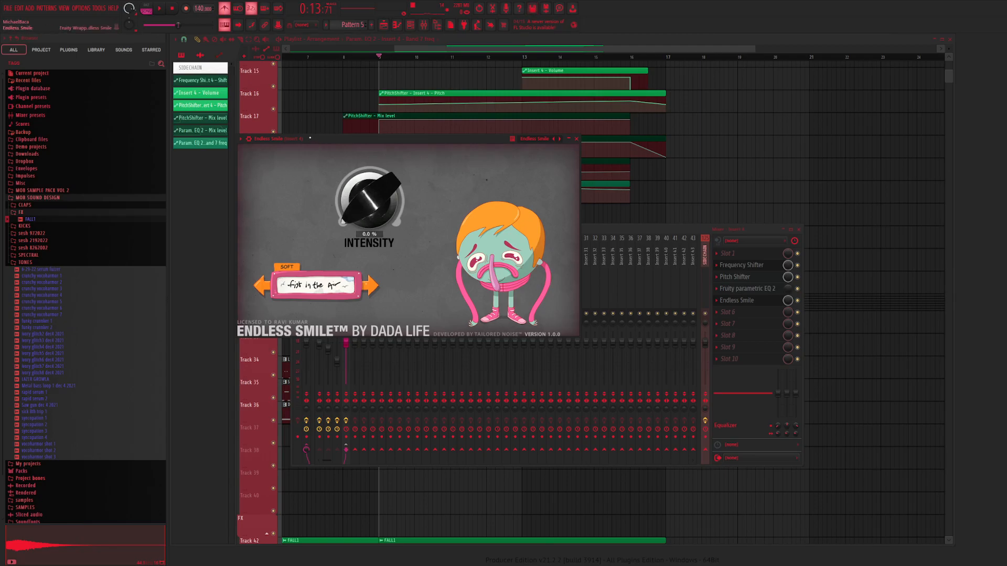
pyautogui.moveTo(314, 142)
pyautogui.mouseDown()
pyautogui.moveTo(327, 139)
pyautogui.moveTo(315, 138)
pyautogui.mouseUp()
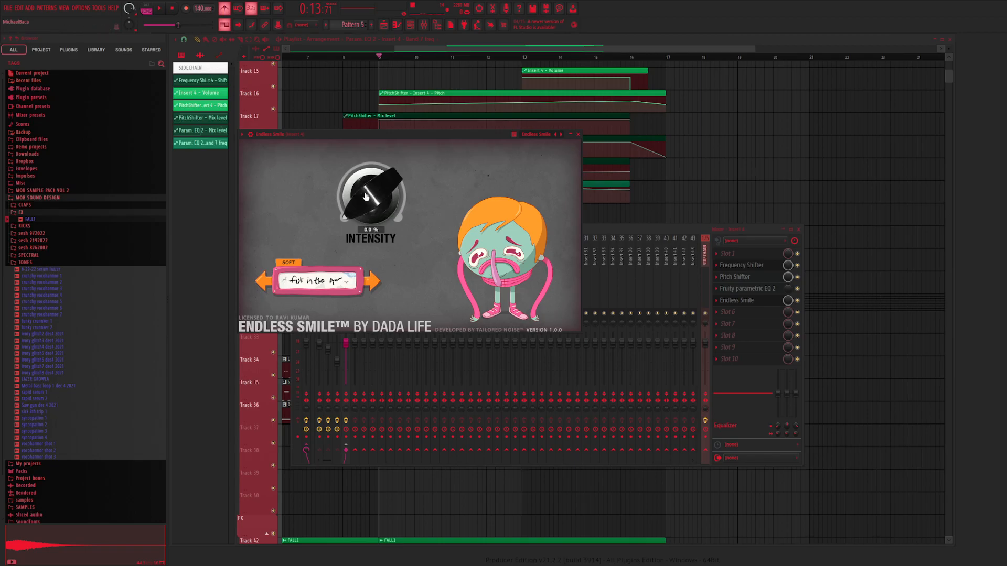
# Create an Endless Smile intensity automation clip that ramps up from bar 13 to bar 16 and drops straight to zero
pyautogui.click(279, 24)
pyautogui.moveTo(372, 207); pyautogui.dragTo(368, 289)
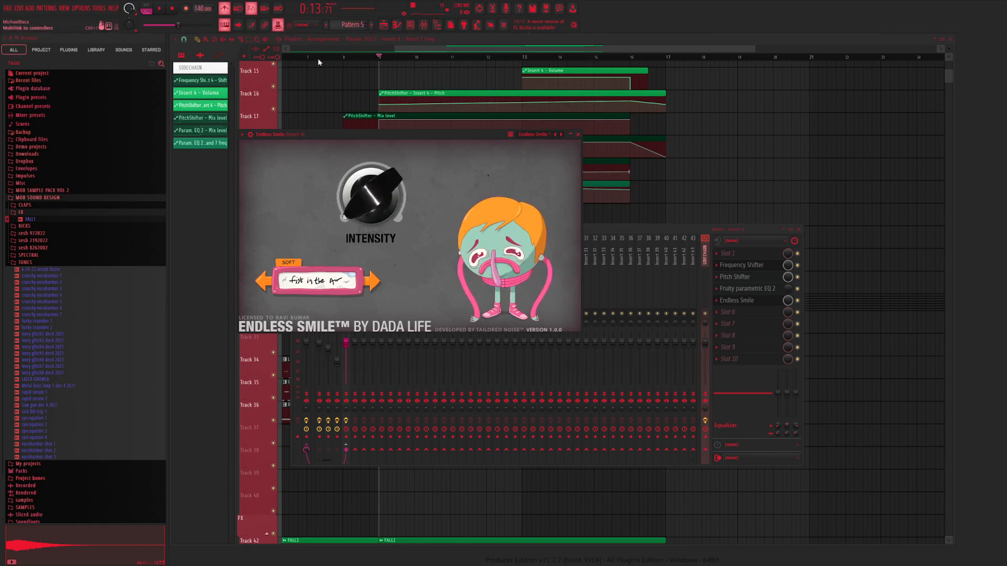
pyautogui.press('F12')
pyautogui.moveTo(521, 223); pyautogui.dragTo(524, 231)
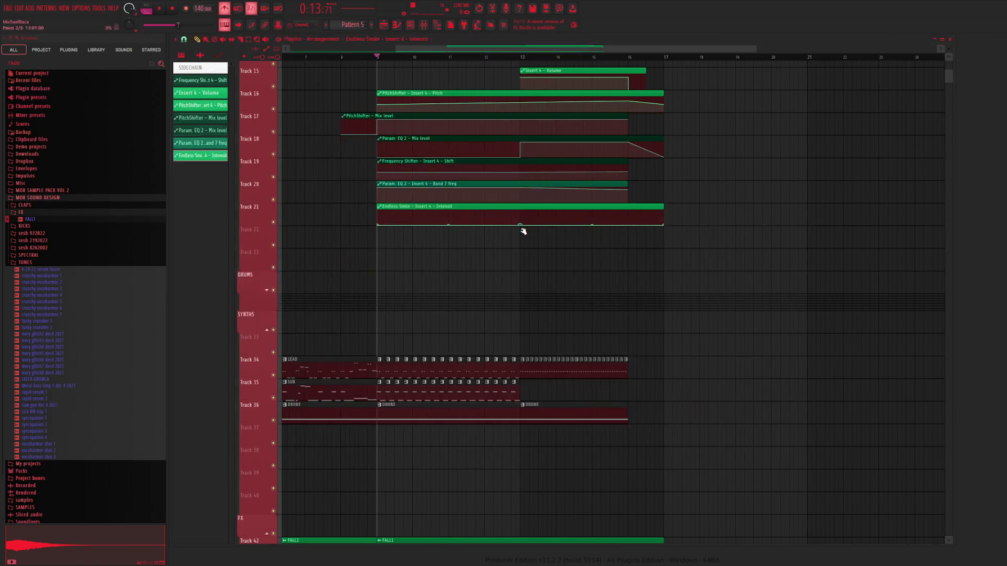
pyautogui.moveTo(630, 219); pyautogui.dragTo(629, 225)
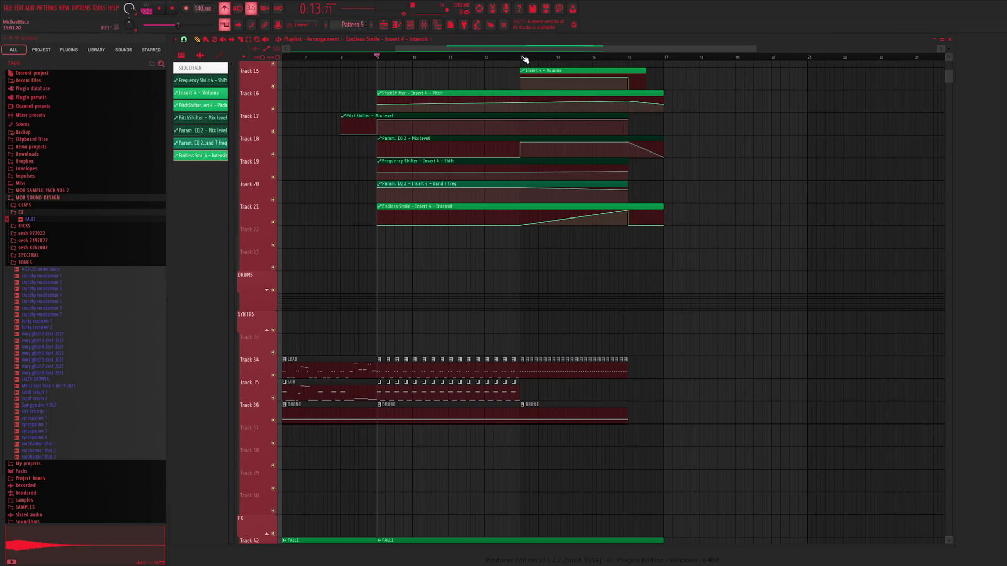
# Cut the last half bar before bar 13 from the LEAD, SUB and DRONE clips, then play from bar 13
pyautogui.moveTo(522, 351); pyautogui.dragTo(502, 412)
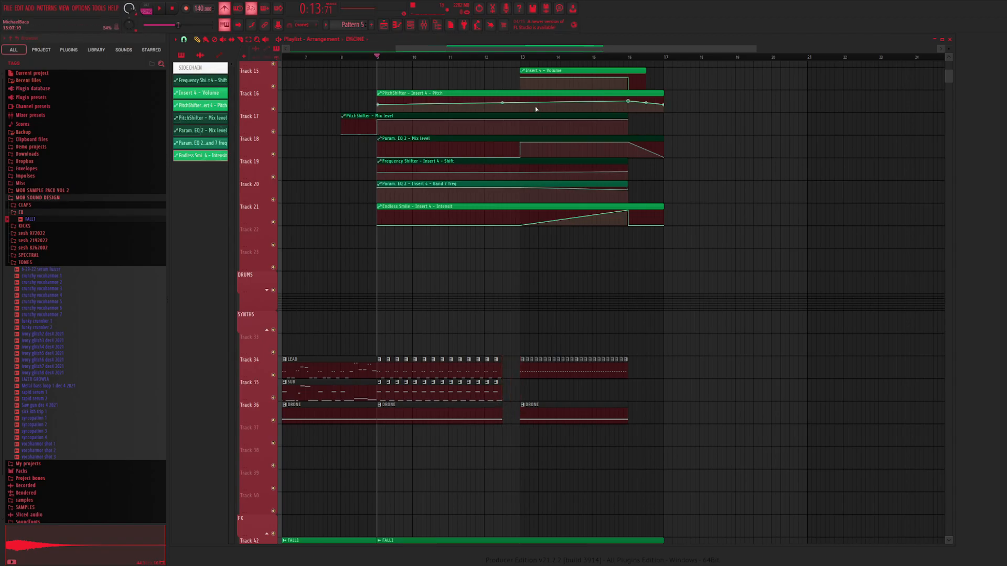
pyautogui.click(522, 57)
pyautogui.press('space')
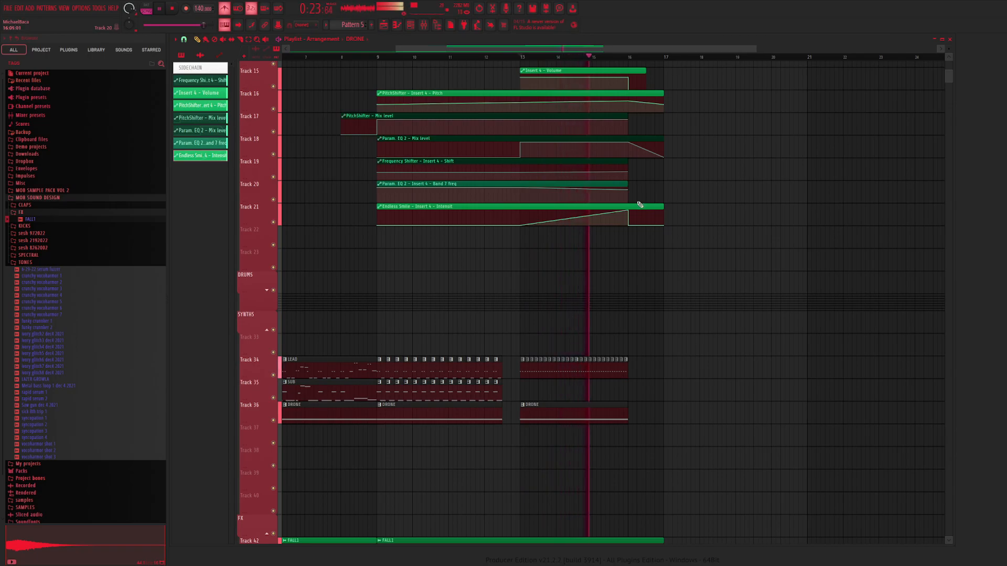
pyautogui.press('space')
# Try the build-up with the Endless Smile intensity automation flattened to zero, playing it from just before bar 15
pyautogui.moveTo(628, 211); pyautogui.dragTo(635, 244)
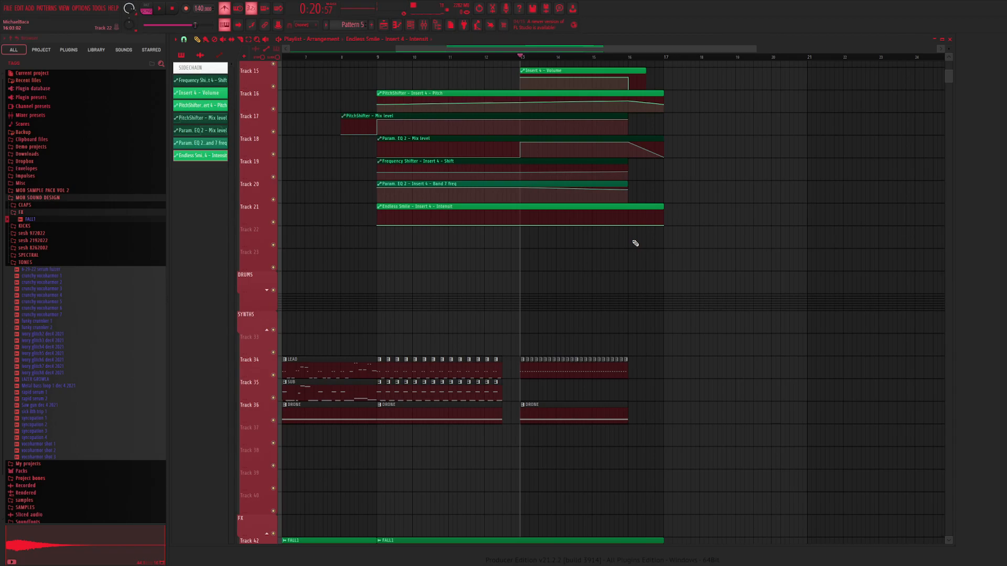
pyautogui.moveTo(628, 226); pyautogui.dragTo(630, 219)
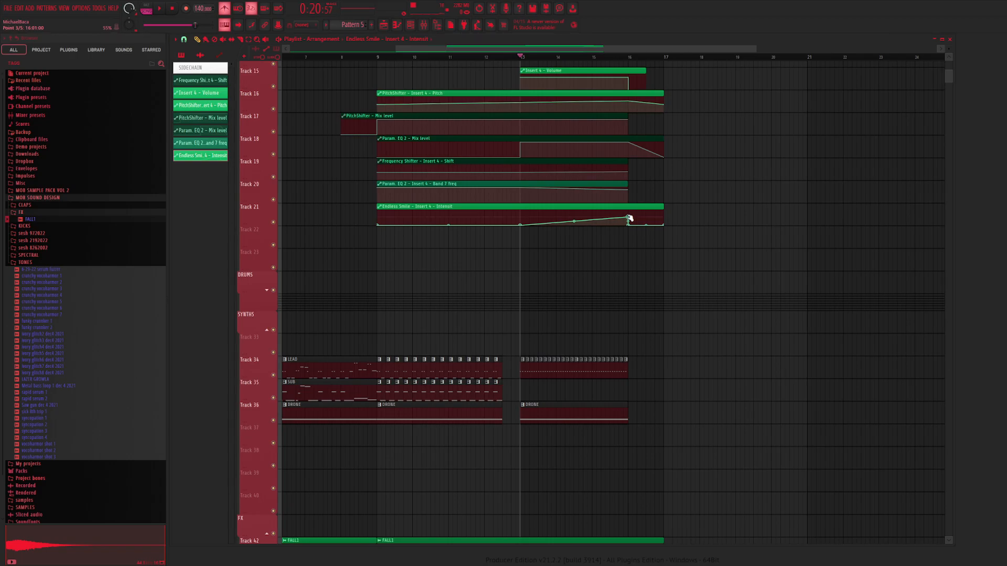
pyautogui.moveTo(630, 218); pyautogui.dragTo(629, 225)
pyautogui.click(588, 57)
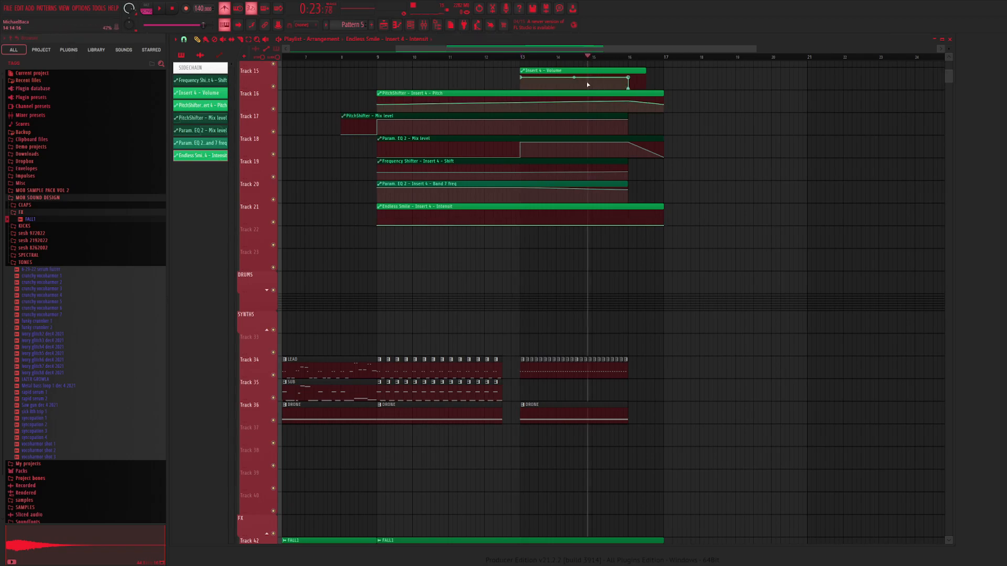
pyautogui.press('space')
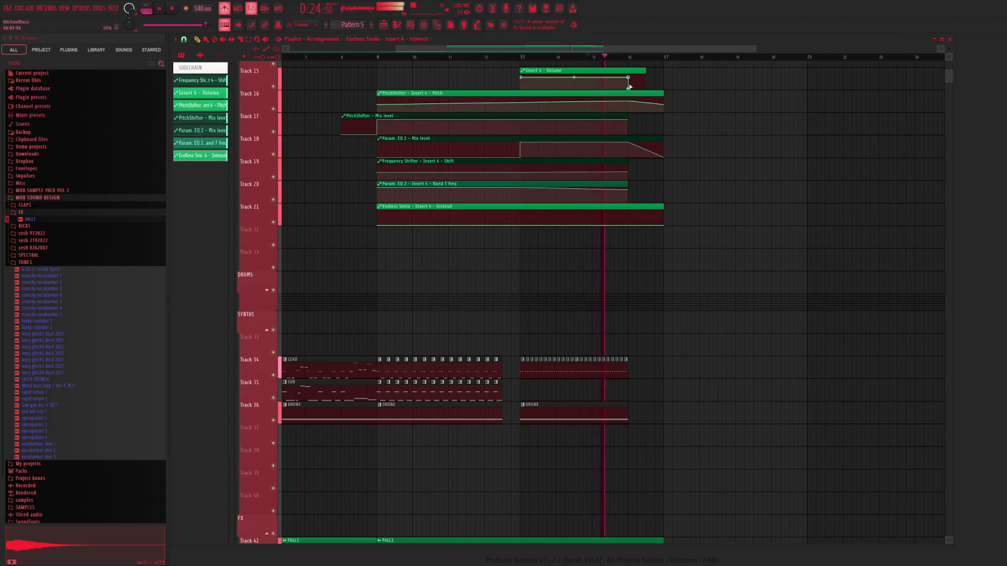
pyautogui.press('space')
# Raise the Endless Smile intensity automation to a high peak at bar 16 and play the end of the build-up
pyautogui.moveTo(630, 226); pyautogui.dragTo(630, 210)
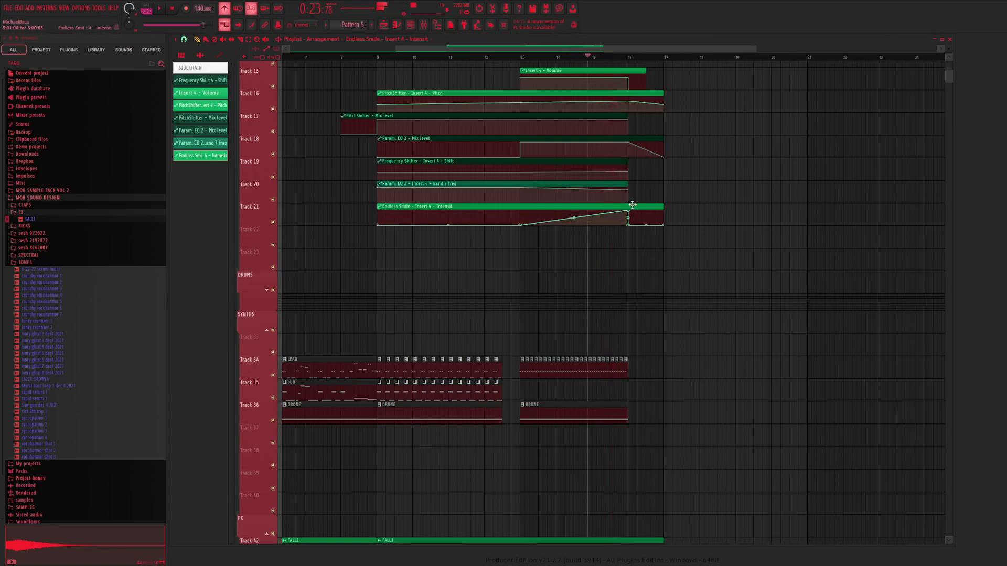
pyautogui.press('space')
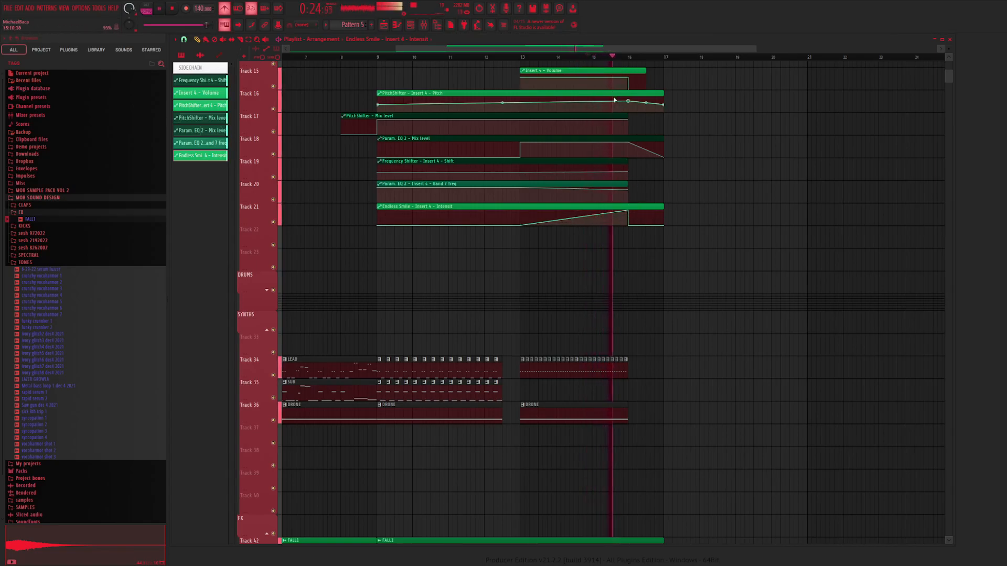
pyautogui.press('space')
# Play the arrangement from the middle of bar 10 and from just before bar 16 to check the automation
pyautogui.click(431, 57)
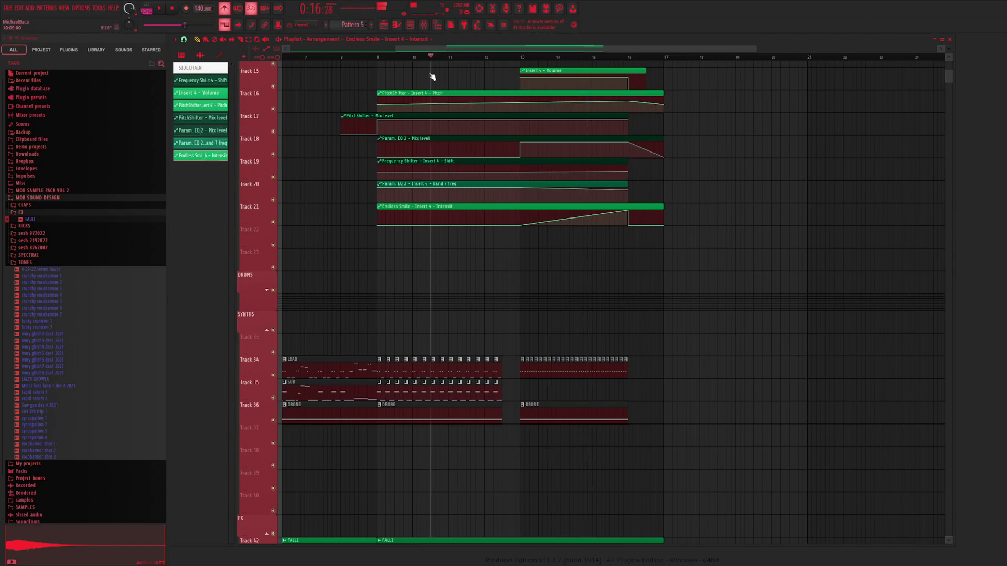
pyautogui.press('space')
pyautogui.click(621, 58)
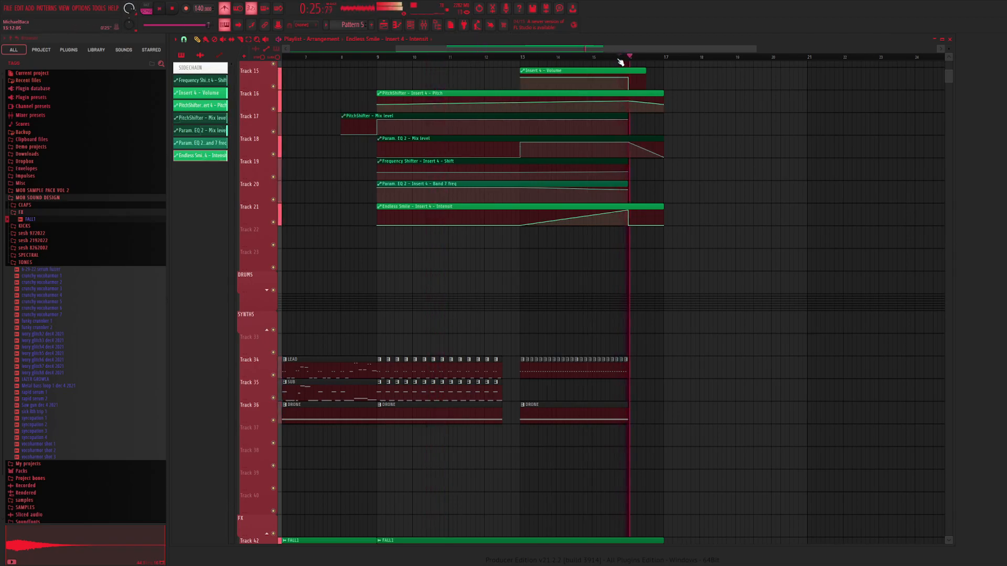
pyautogui.press('space')
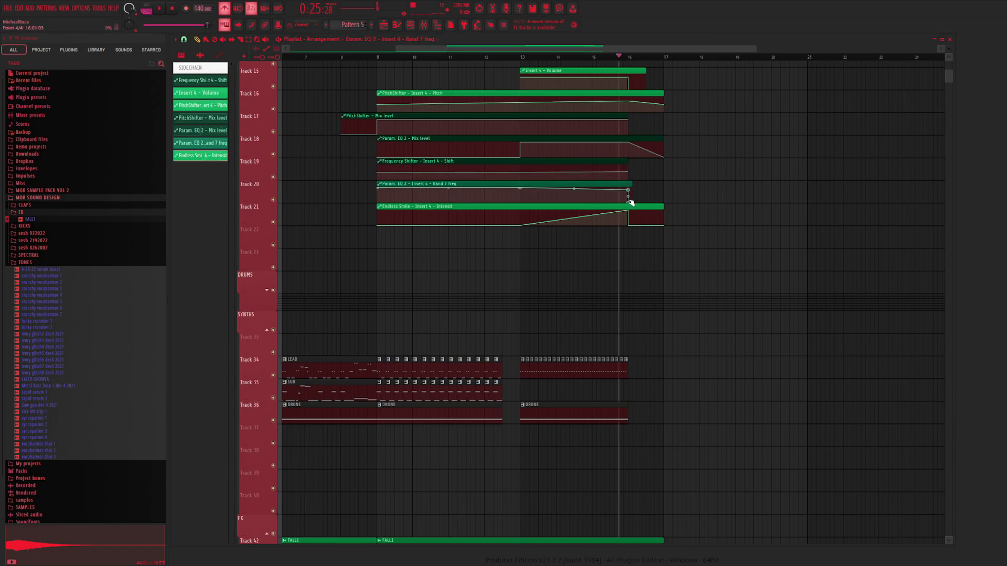
# Extend the Param. EQ 2 Band 7 freq automation clip slightly past bar 16, lower its end point and replay the last bar
pyautogui.press('space')
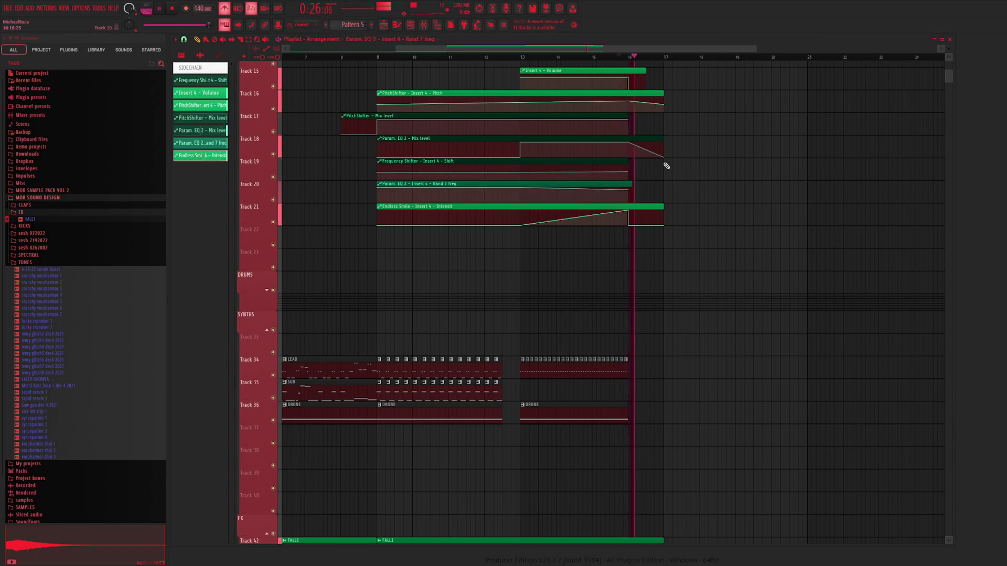
pyautogui.click(606, 57)
pyautogui.press('space')
pyautogui.moveTo(629, 185)
pyautogui.mouseDown()
pyautogui.moveTo(641, 190)
pyautogui.moveTo(629, 190)
pyautogui.mouseUp()
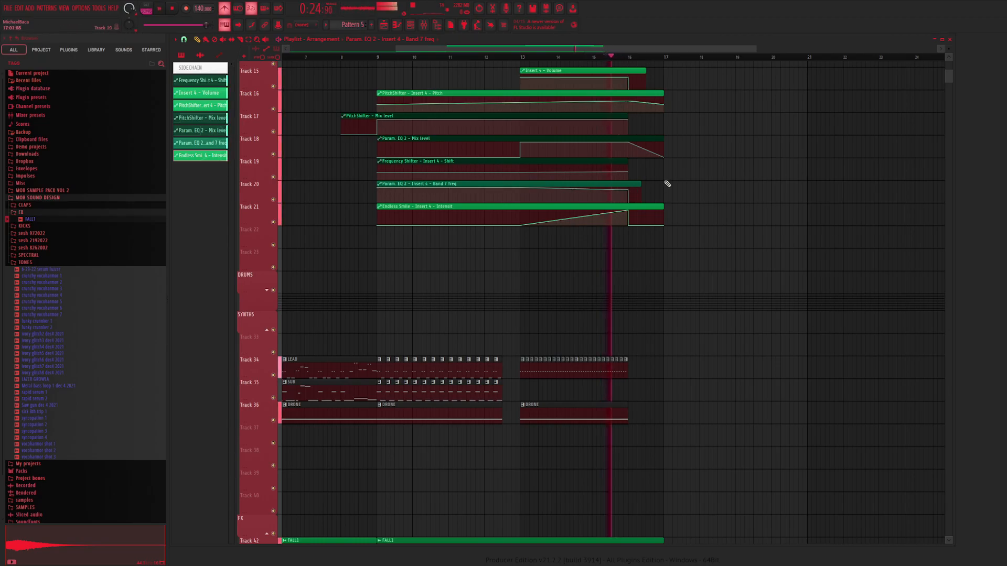
pyautogui.press('space')
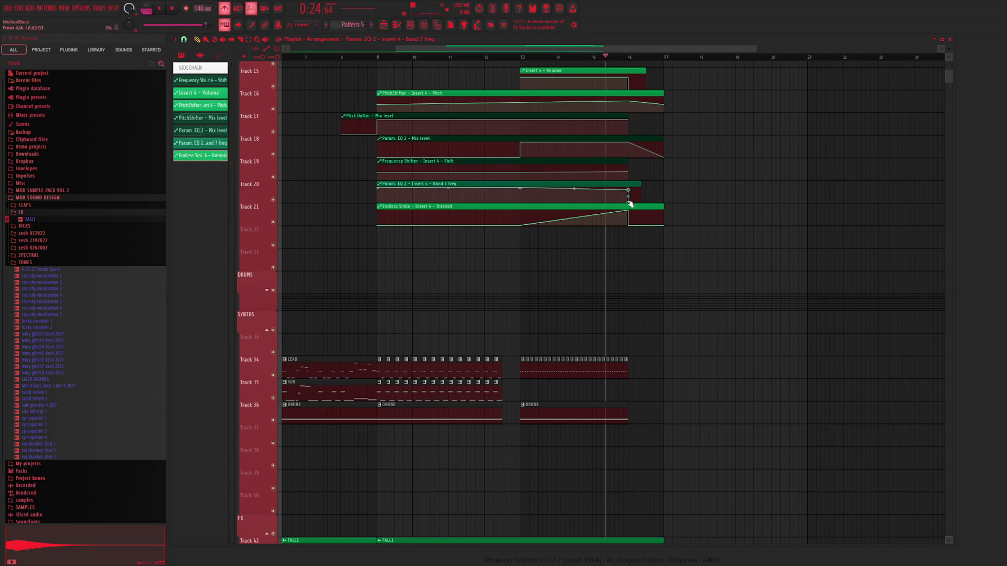
pyautogui.moveTo(629, 195); pyautogui.dragTo(629, 205)
pyautogui.press('space')
pyautogui.press('space')
# Play the build-up from just after bar 8 to check the automation up to the gap before bar 13
pyautogui.moveTo(521, 58); pyautogui.dragTo(348, 117)
pyautogui.press('space')
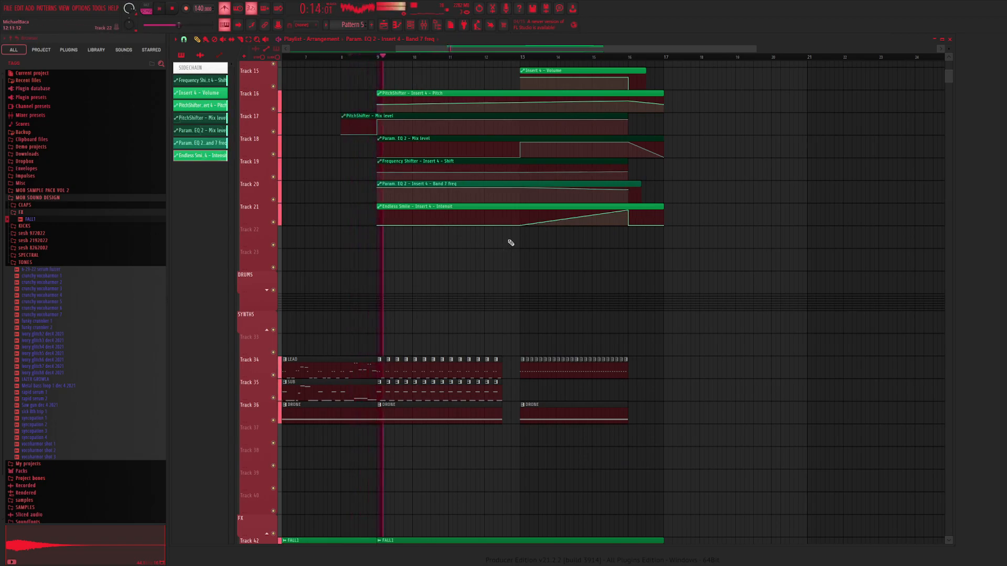
pyautogui.moveTo(516, 174)
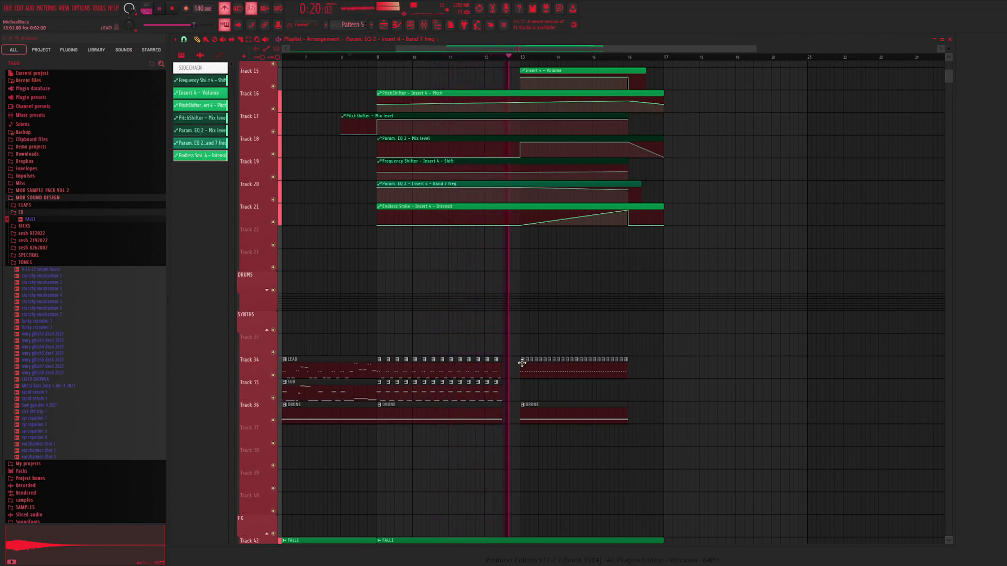
pyautogui.press('space')
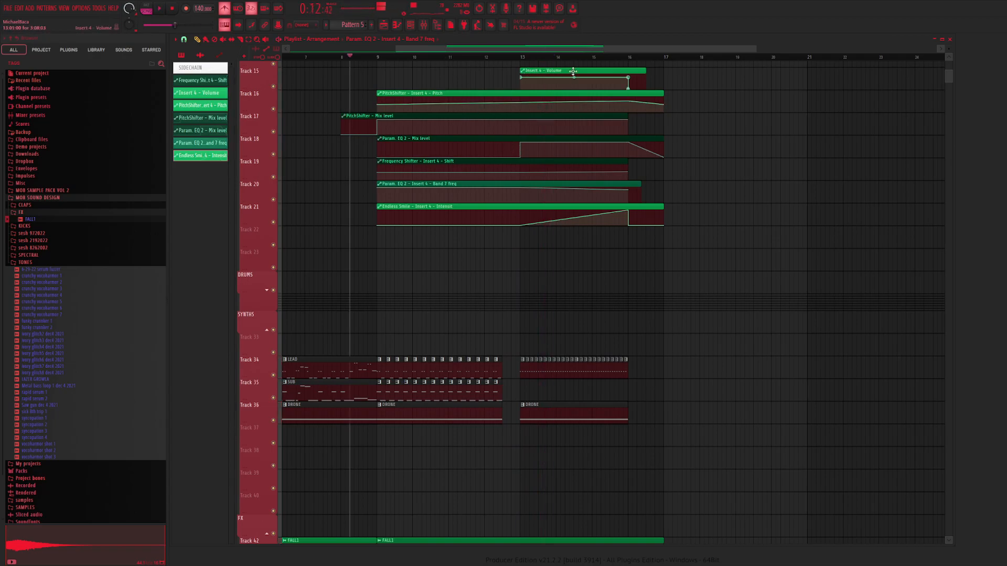
# Slice the Insert 4 volume automation at bar 16 and mid-bar 13, then copy the end pieces to bar 9 and mid-bar 12
pyautogui.click(243, 41)
pyautogui.click(629, 84)
pyautogui.click(539, 80)
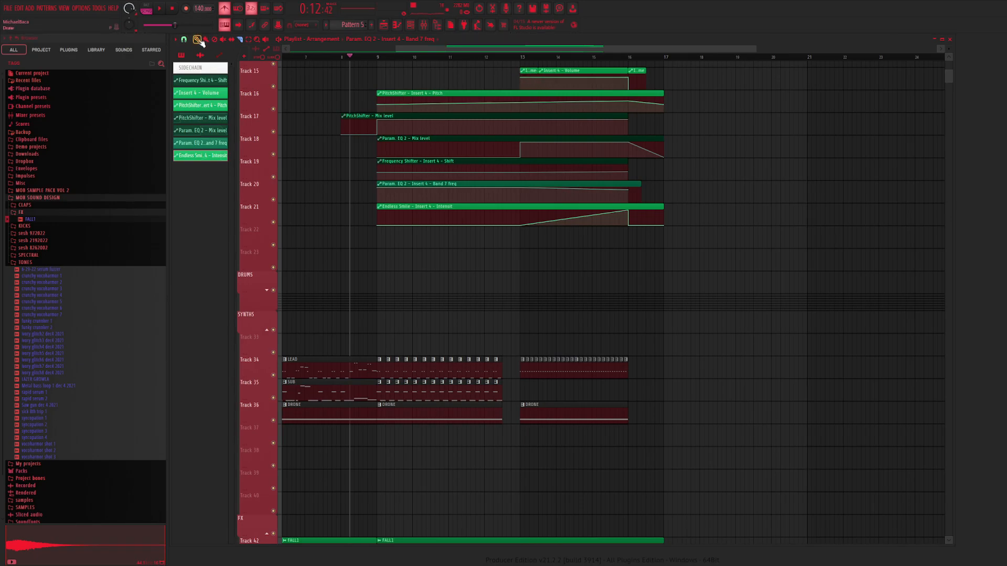
pyautogui.moveTo(529, 74); pyautogui.dragTo(387, 74)
pyautogui.moveTo(490, 73); pyautogui.dragTo(466, 56)
pyautogui.click(380, 79)
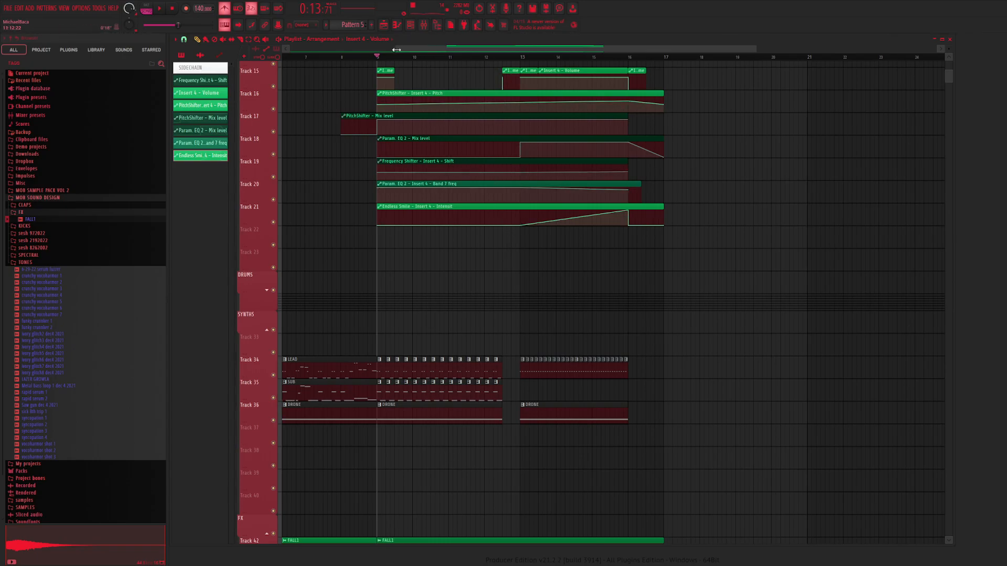
# Play the arrangement from bar 9 through the end of the build-up at bar 16 to check the volume automation
pyautogui.scroll(-2, 393, 49)
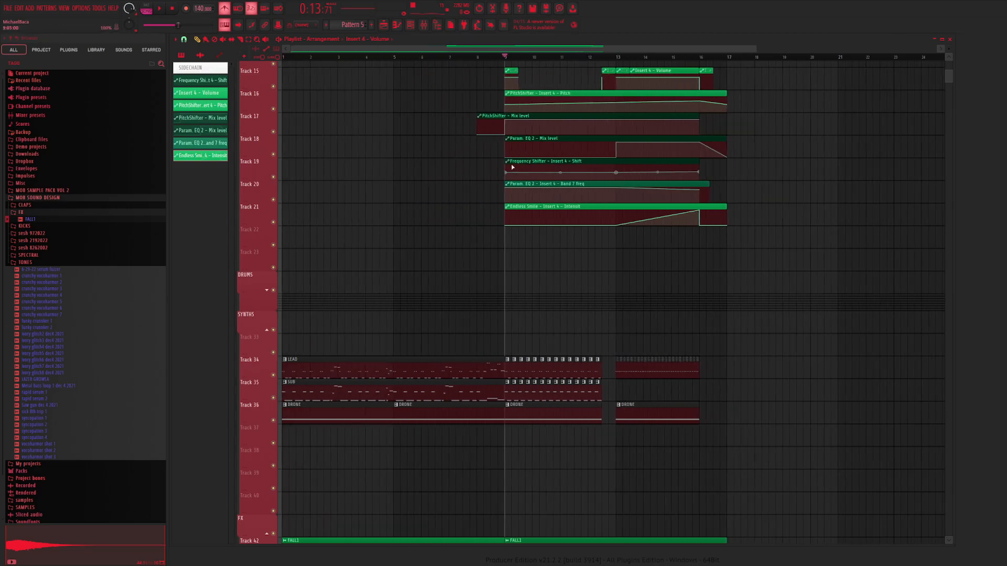
pyautogui.moveTo(517, 62); pyautogui.dragTo(509, 96)
pyautogui.hscroll(3, 590, 171)
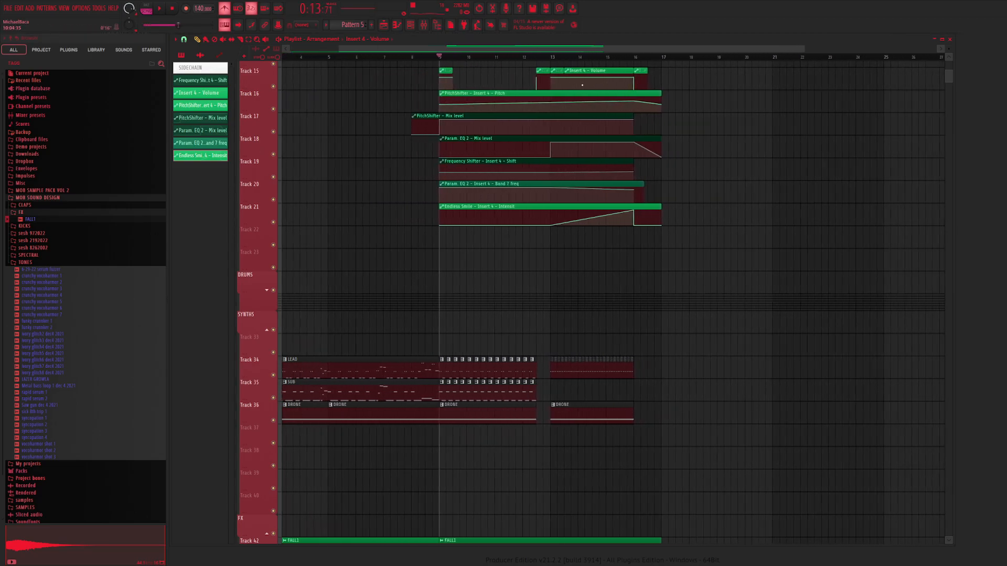
pyautogui.scroll(-5, 590, 171)
pyautogui.scroll(4, 589, 173)
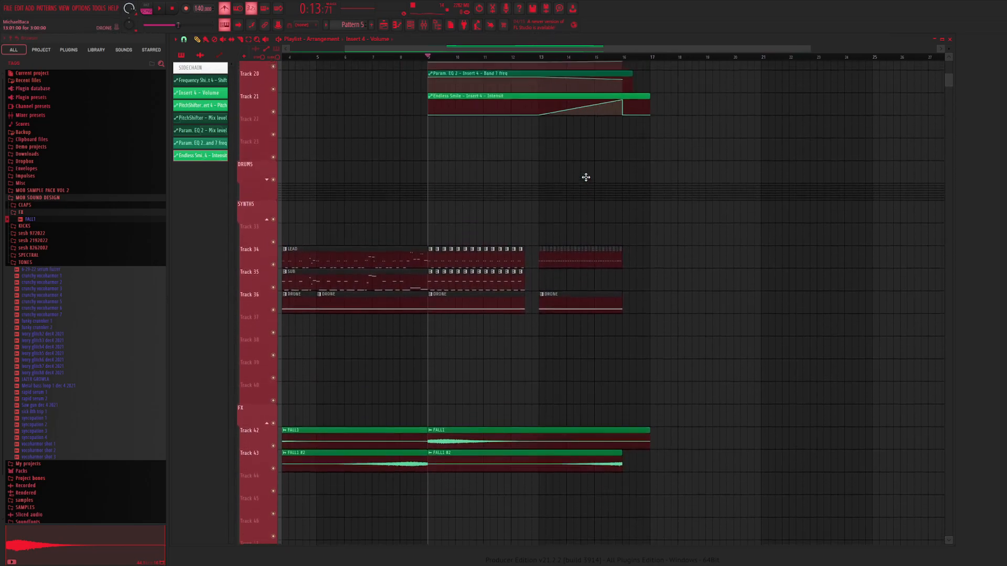
pyautogui.press('space')
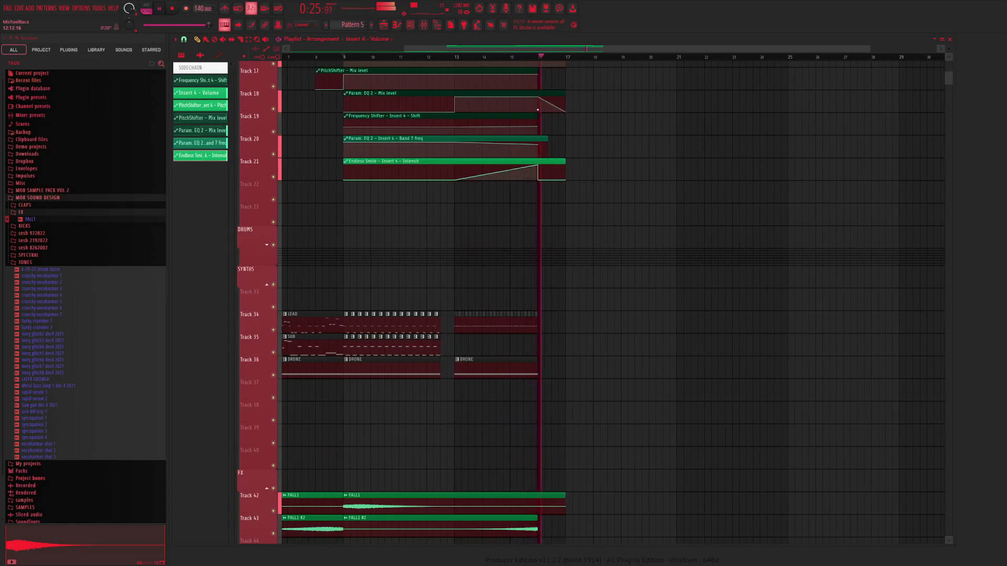
pyautogui.press('space')
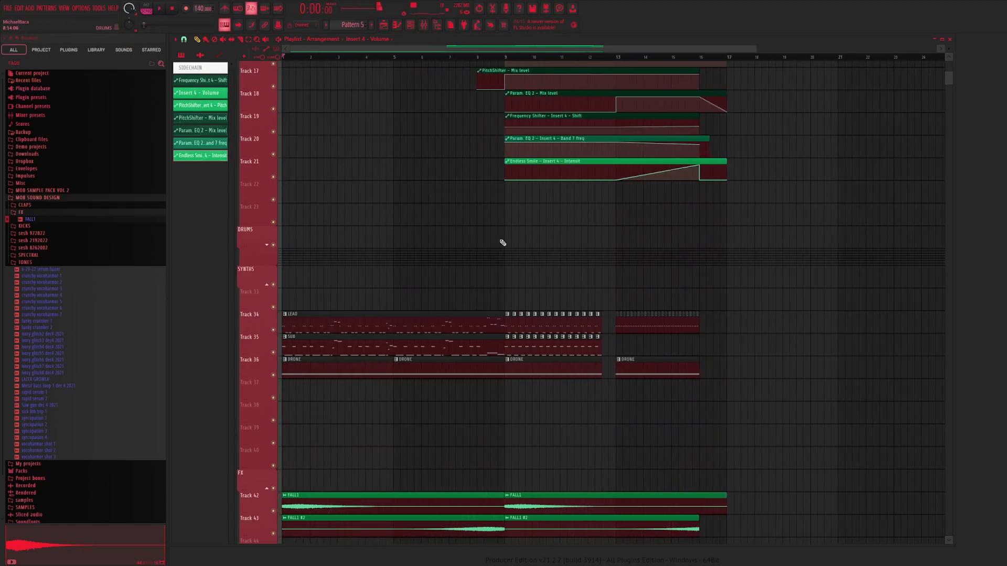
# Open the DRUMS > HATS > OPEN folder of MOB SAMPLE PACK VOL. 2 in the sample browser
pyautogui.scroll(-5, 425, 279)
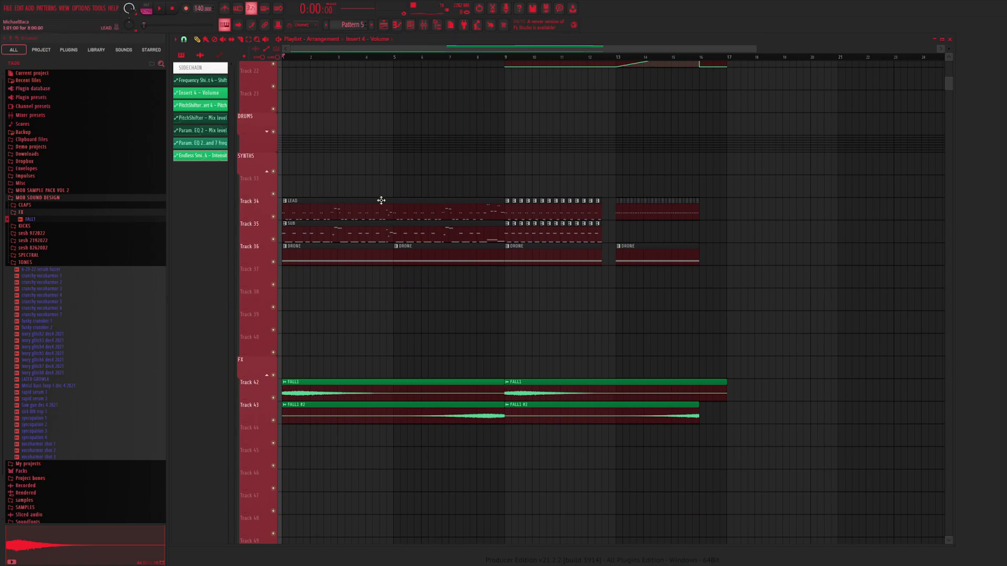
pyautogui.click(83, 199)
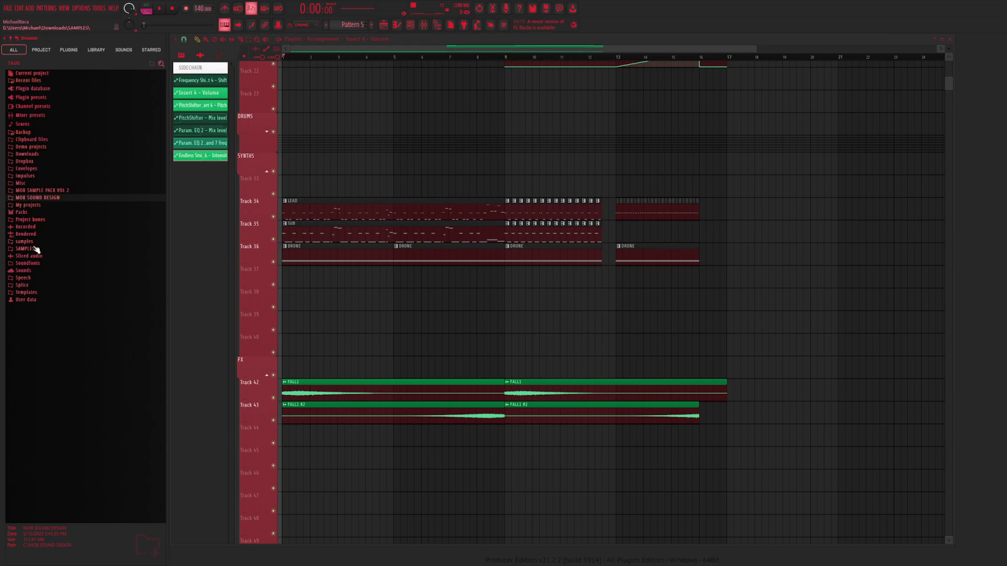
pyautogui.click(31, 205)
pyautogui.scroll(-15, 75, 321)
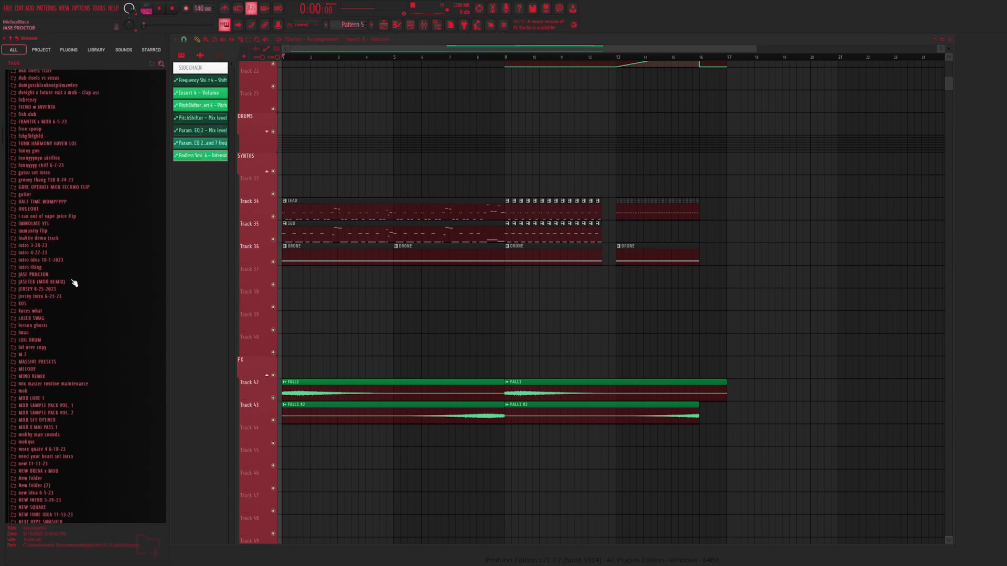
pyautogui.click(61, 272)
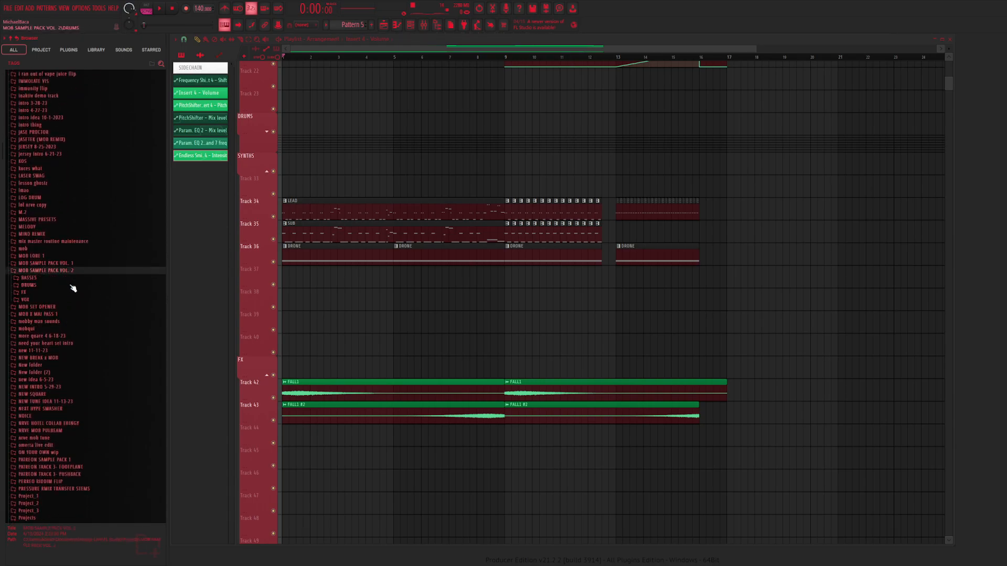
pyautogui.click(28, 285)
pyautogui.click(30, 300)
pyautogui.click(42, 315)
# Audition the open hat samples in the OPEN folder, ending with MOB_OPEN1
pyautogui.click(45, 329)
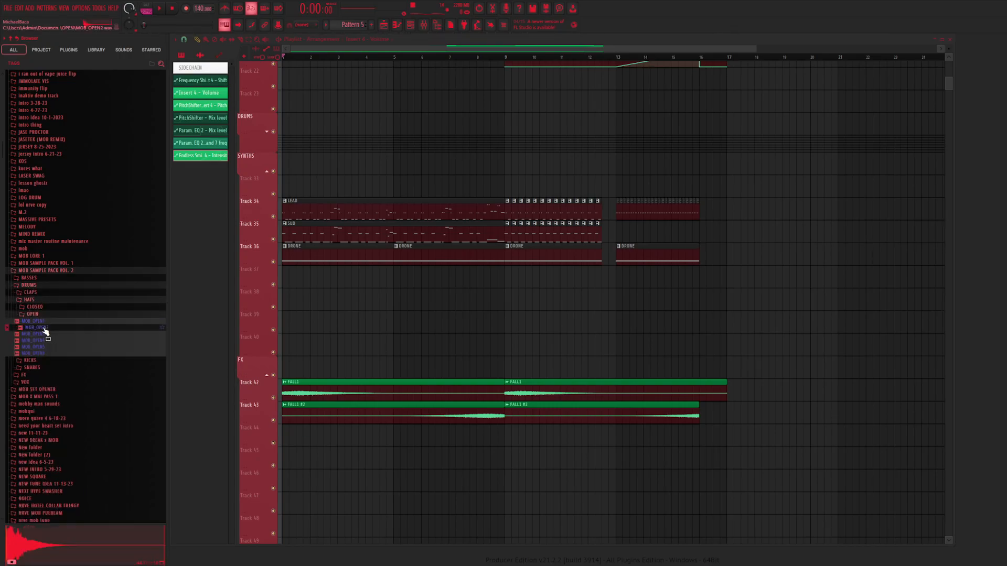
pyautogui.click(46, 347)
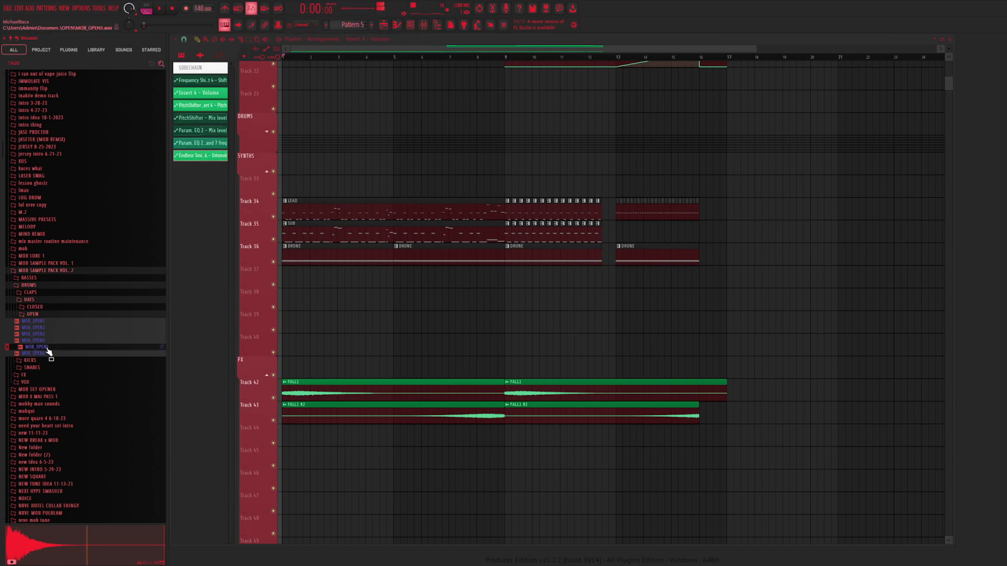
pyautogui.click(46, 354)
pyautogui.click(46, 334)
pyautogui.click(47, 321)
# Add the MOB_OPEN1 sample at bar 1 of Track 39 and lower its channel volume
pyautogui.moveTo(47, 327); pyautogui.dragTo(285, 326)
pyautogui.doubleClick(285, 326)
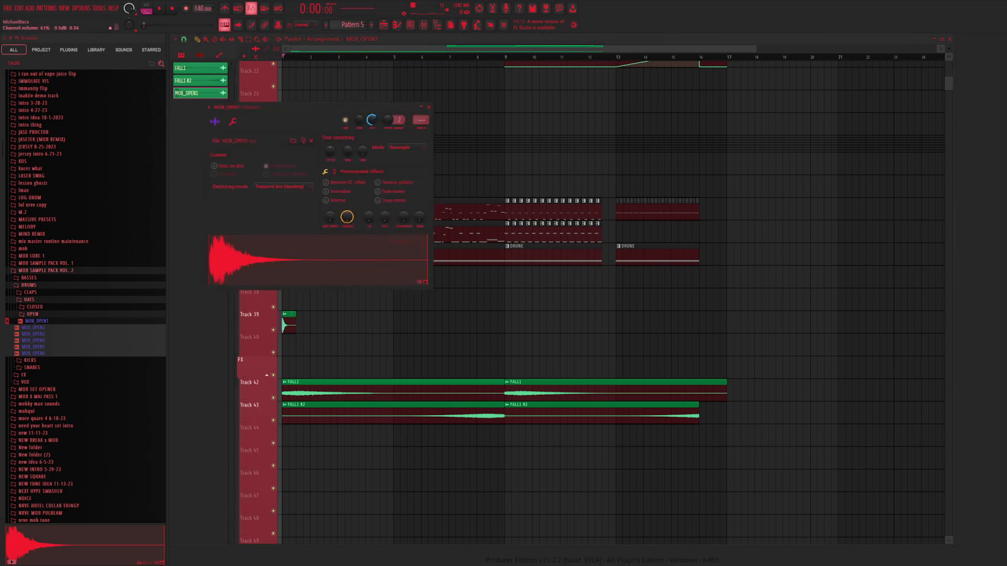
pyautogui.click(428, 107)
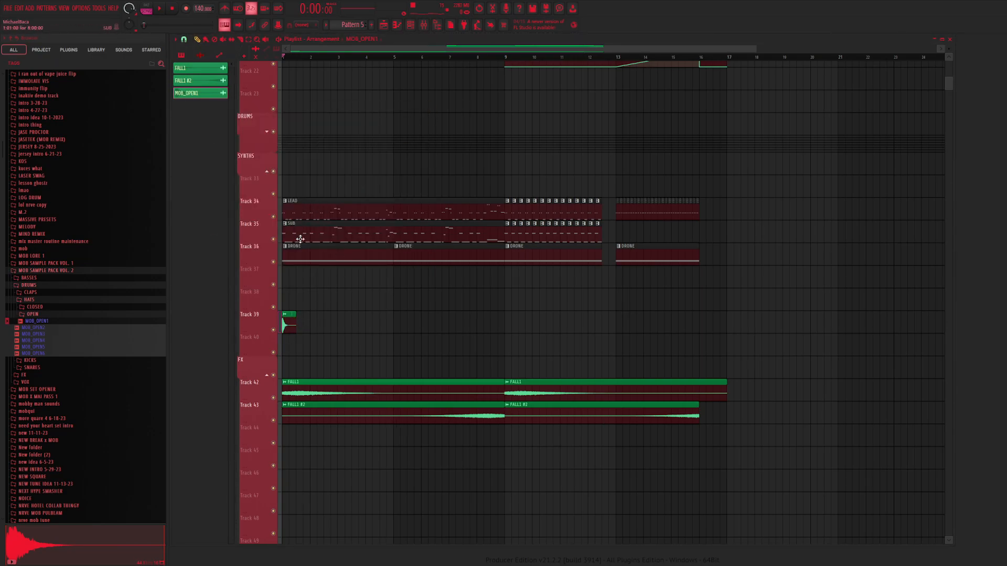
# Remove the open hat from Track 39 and place it at bar 1 of Track 25 in the DRUMS group
pyautogui.rightClick(288, 322)
pyautogui.scroll(5, 292, 192)
pyautogui.click(289, 238)
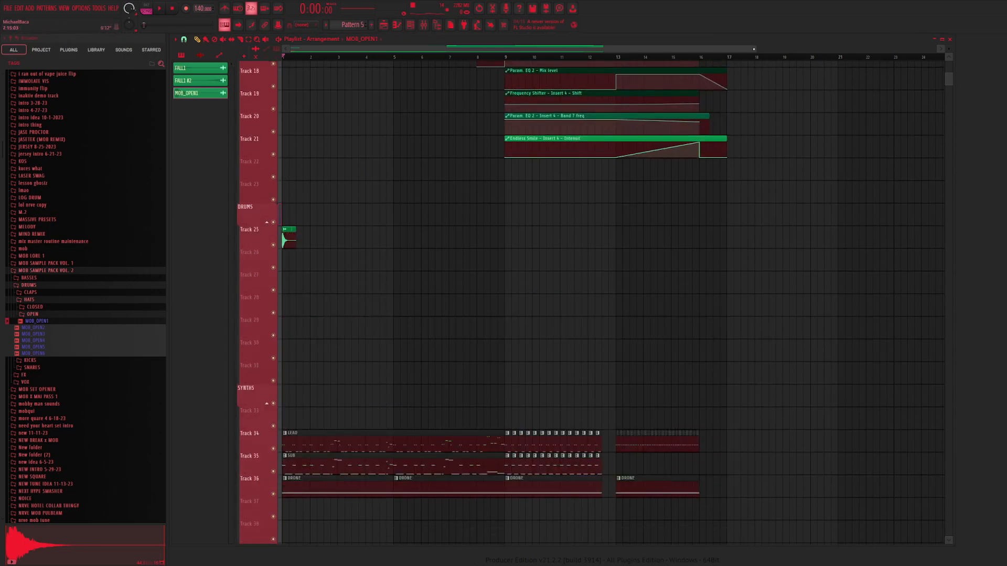
# Duplicate the open hat on every beat of Track 25 from bar 1 to the middle of bar 12
pyautogui.scroll(2, 756, 51)
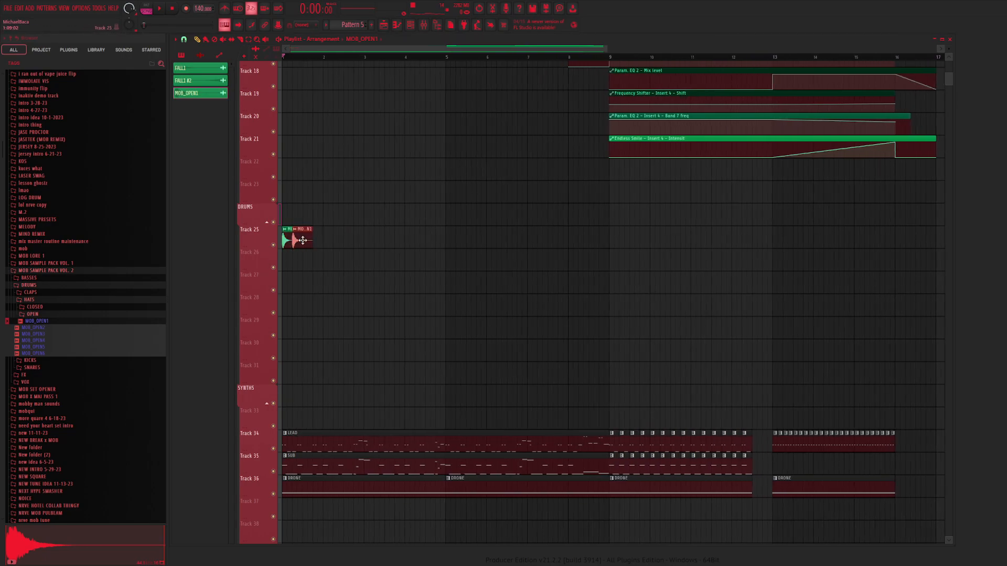
pyautogui.hotkey('ctrl', 'b')
pyautogui.hotkey('ctrl', 'b')
pyautogui.hotkey('ctrl', 'b')
pyautogui.hotkey('ctrl', 'b')
pyautogui.hotkey('ctrl', 'b')
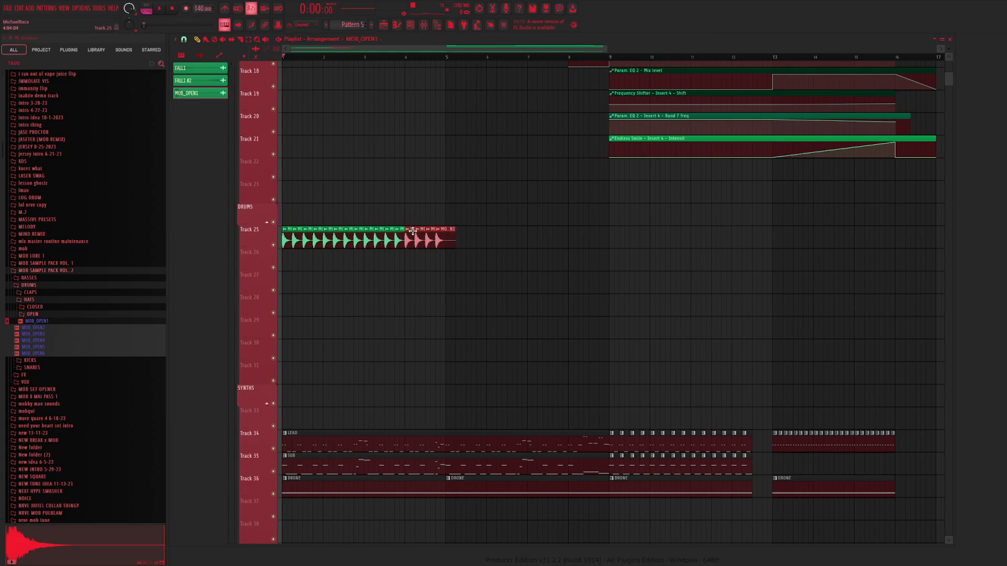
pyautogui.hotkey('ctrl', 'b')
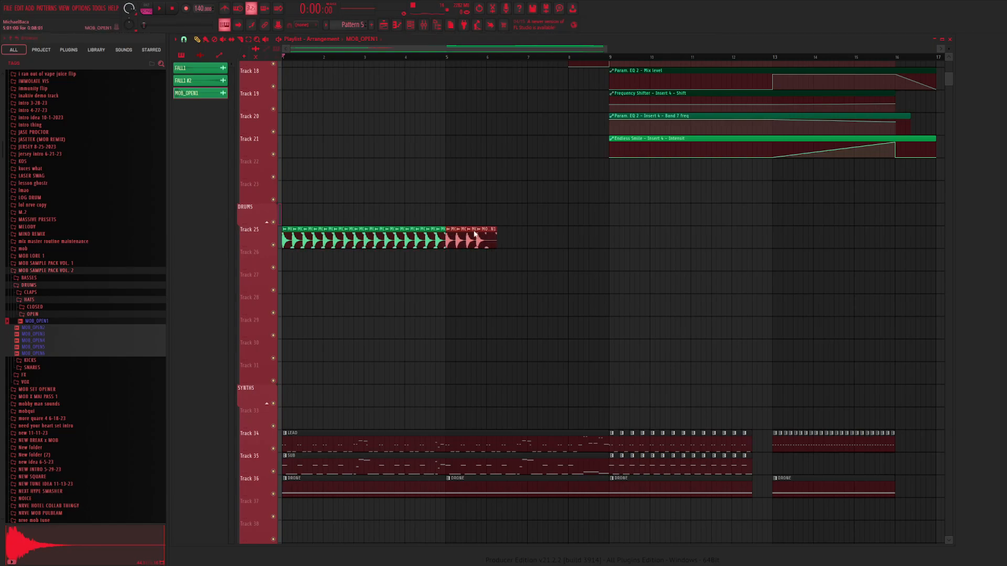
pyautogui.hotkey('ctrl', 'b')
pyautogui.moveTo(494, 229); pyautogui.dragTo(616, 231)
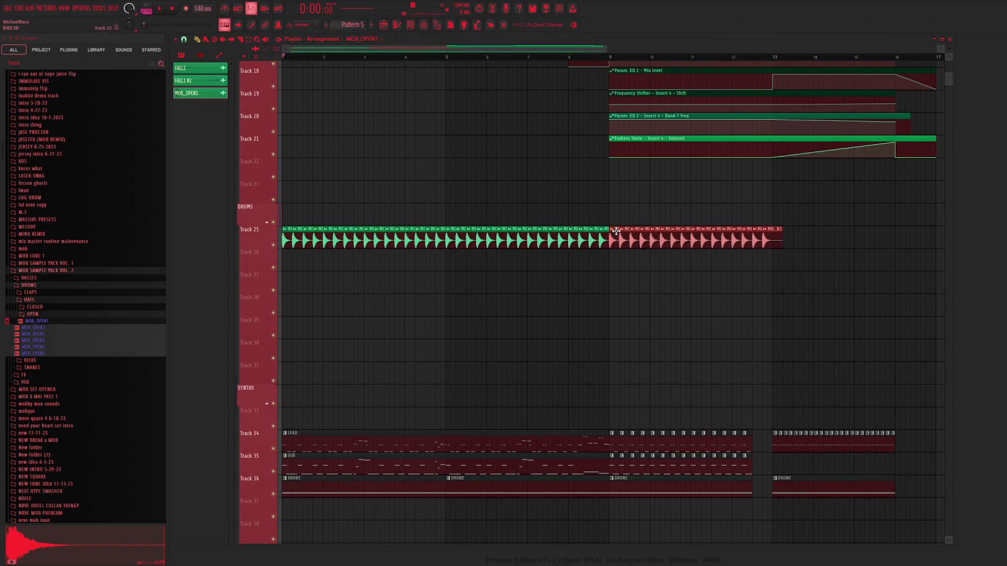
pyautogui.click(808, 229)
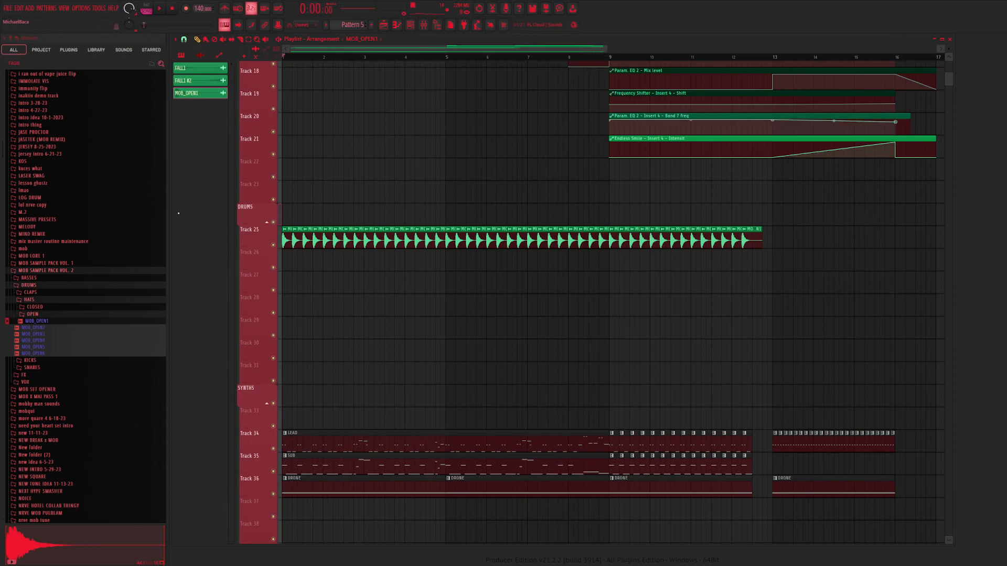
# Play the arrangement from bar 1 to check the open hats against the synths and FX
pyautogui.press('space')
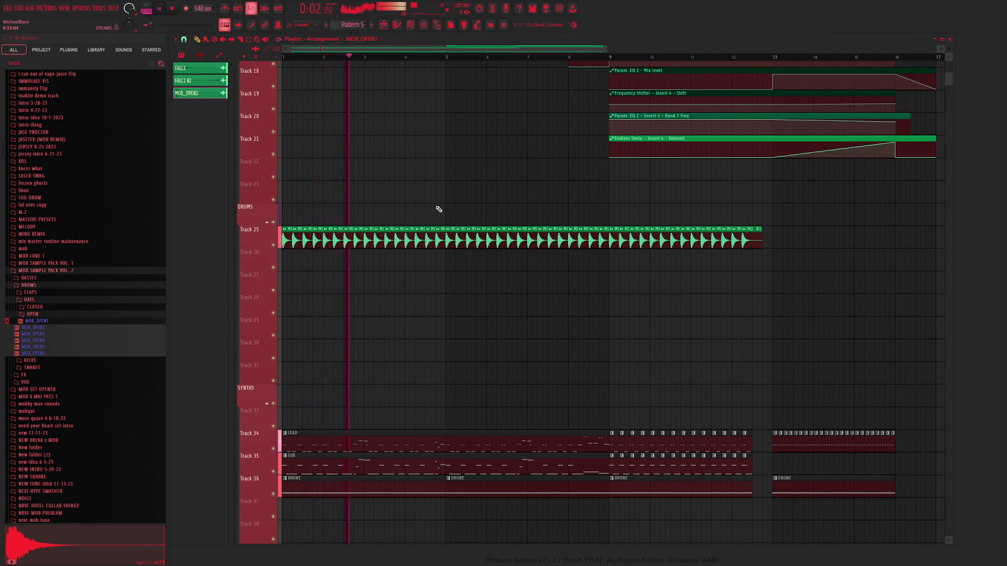
pyautogui.scroll(-2, 388, 210)
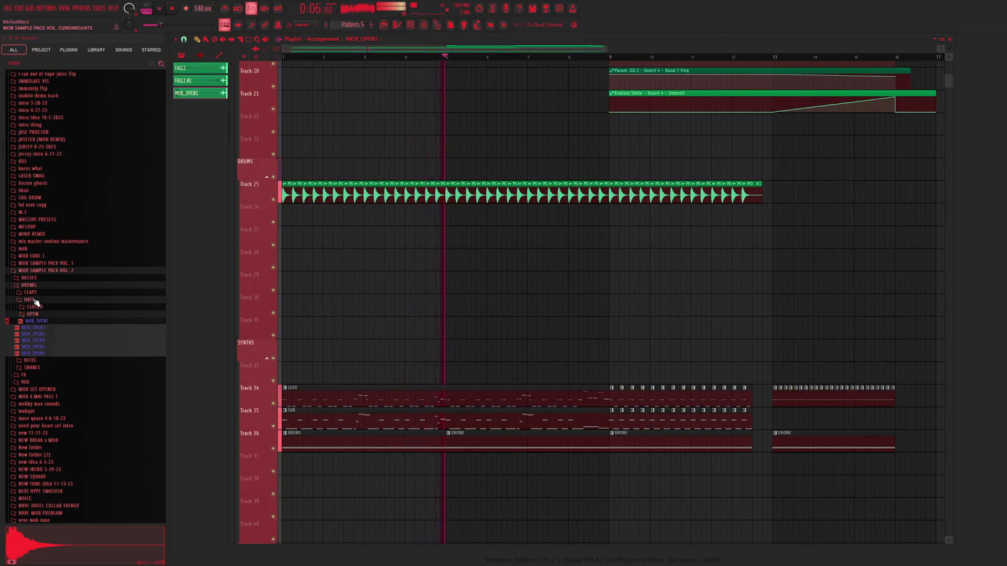
pyautogui.scroll(-5, 520, 308)
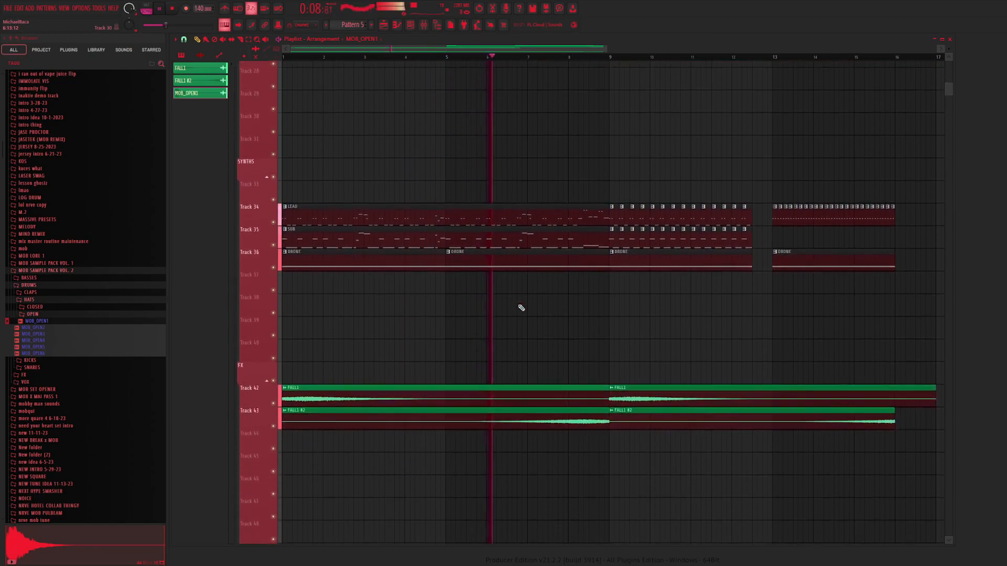
pyautogui.scroll(5, 642, 310)
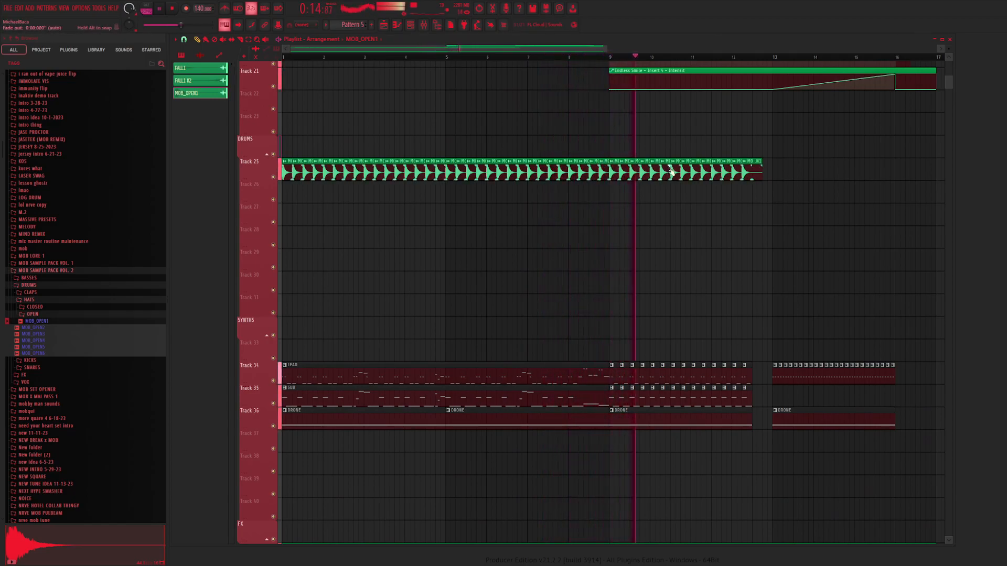
# Select the open hat clips on Track 25 from bar 9 onward and stop the playback
pyautogui.moveTo(769, 175); pyautogui.dragTo(614, 167)
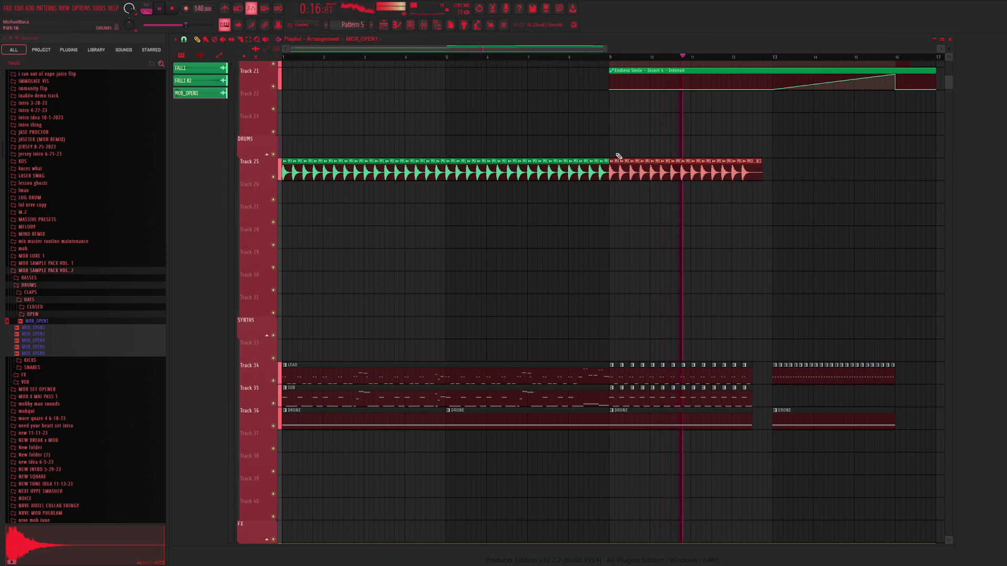
pyautogui.moveTo(517, 49); pyautogui.dragTo(618, 146)
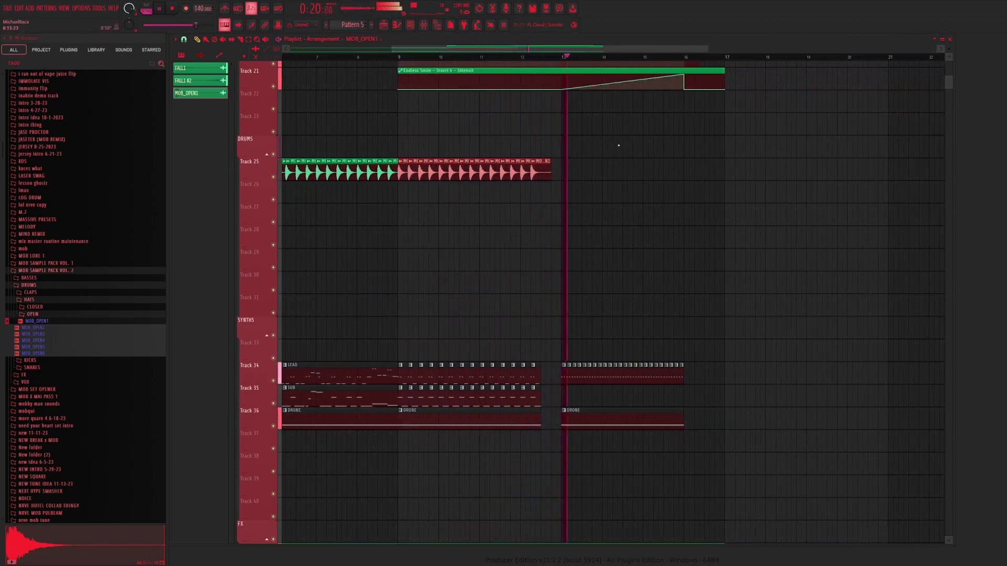
pyautogui.press('space')
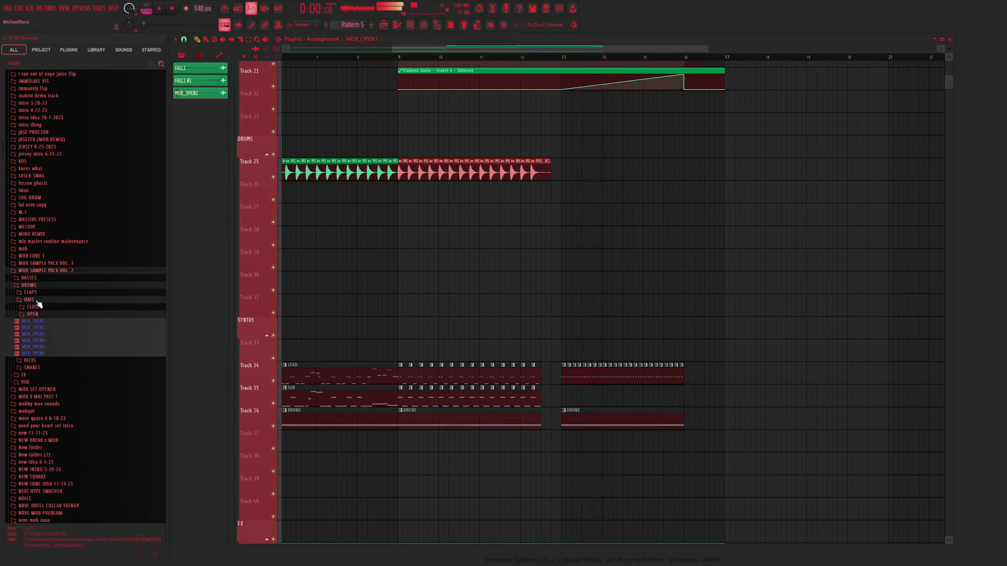
# Collapse the contents of the HATS folder and play the arrangement from around bar 12
pyautogui.click(37, 300)
pyautogui.press('space')
pyautogui.click(519, 57)
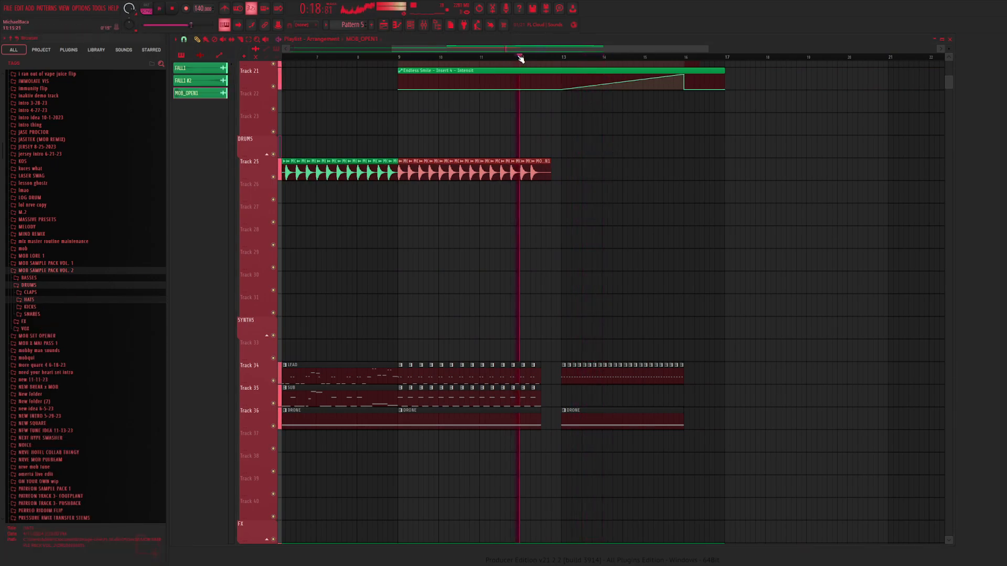
# Cut the FALL1 and FALL1 #2 clips on Tracks 42 and 43 at mid-bar 12 and delete the section up to bar 13
pyautogui.scroll(-5, 559, 178)
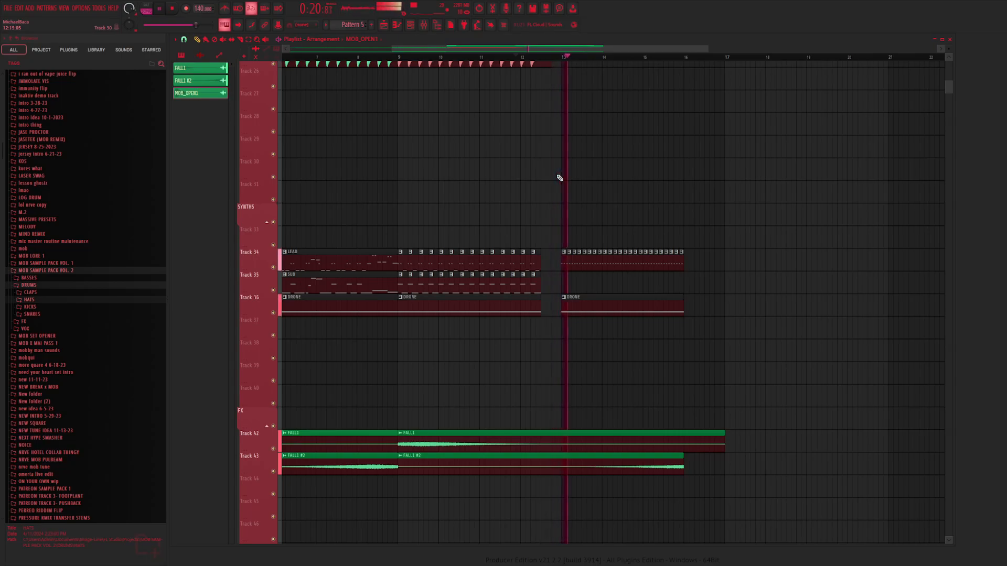
pyautogui.press('space')
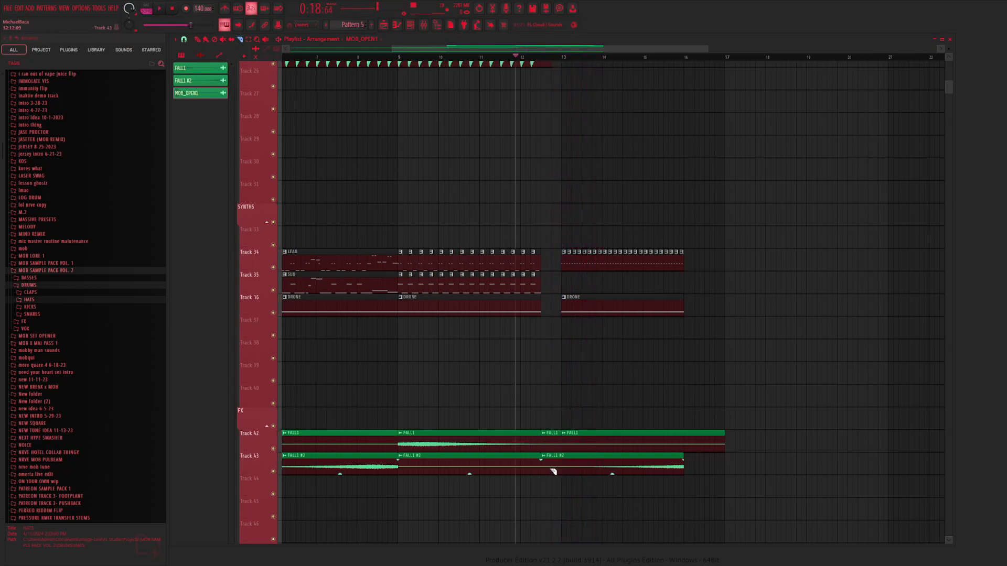
pyautogui.moveTo(549, 422); pyautogui.dragTo(546, 472)
pyautogui.press('Delete')
# Play the arrangement from bar 9 to check the section with the open hats, and stop the playback
pyautogui.click(538, 57)
pyautogui.click(532, 57)
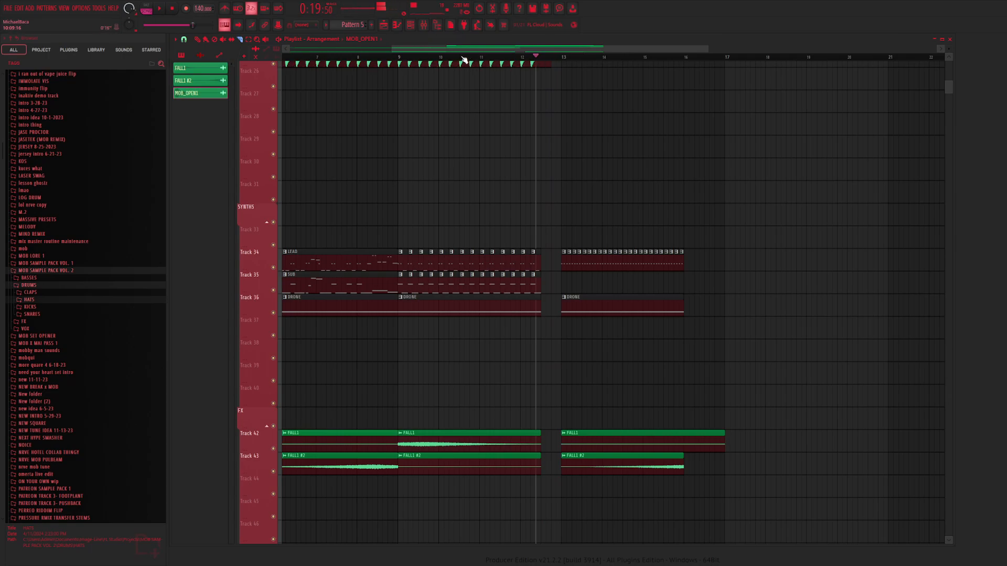
pyautogui.click(401, 58)
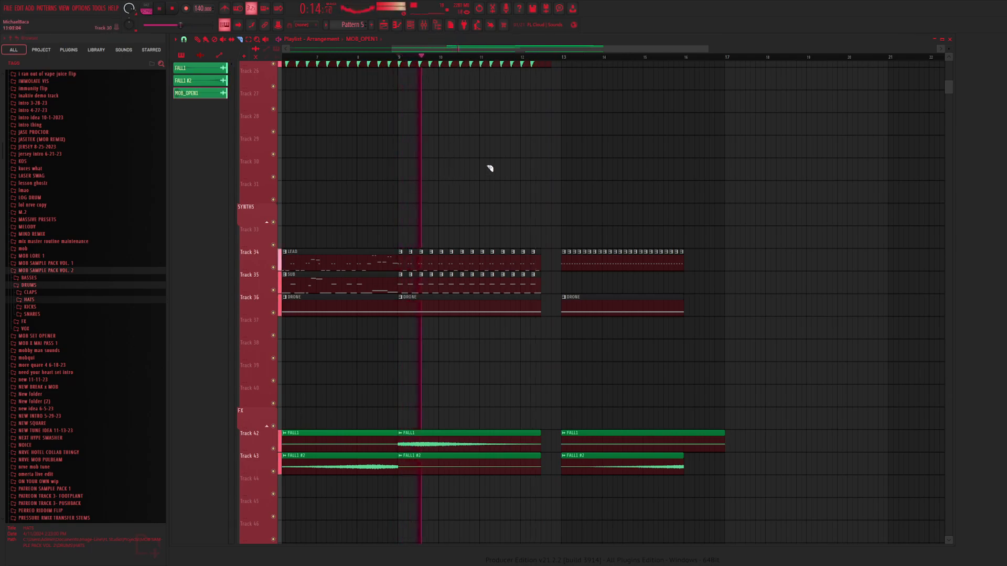
pyautogui.press('space')
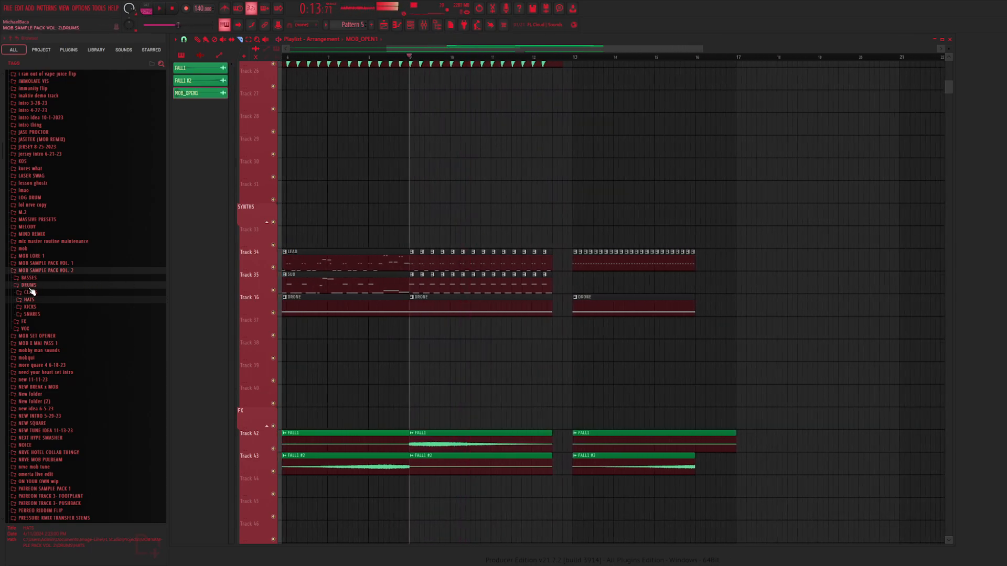
# Expand the CLAPS folder and place MOB_CLAP7 on beat 3 of bar 1 on Track 38
pyautogui.click(32, 294)
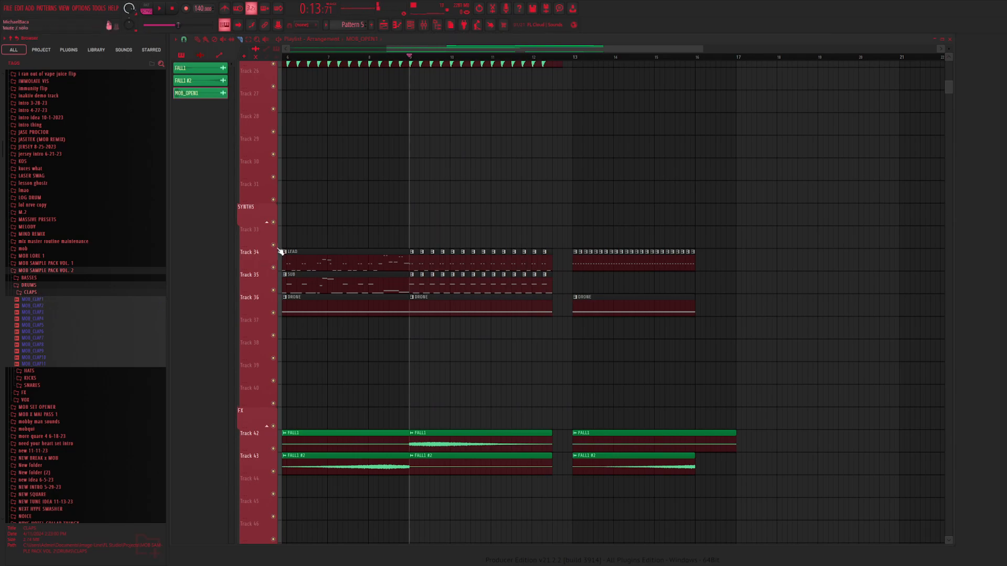
pyautogui.press('Home')
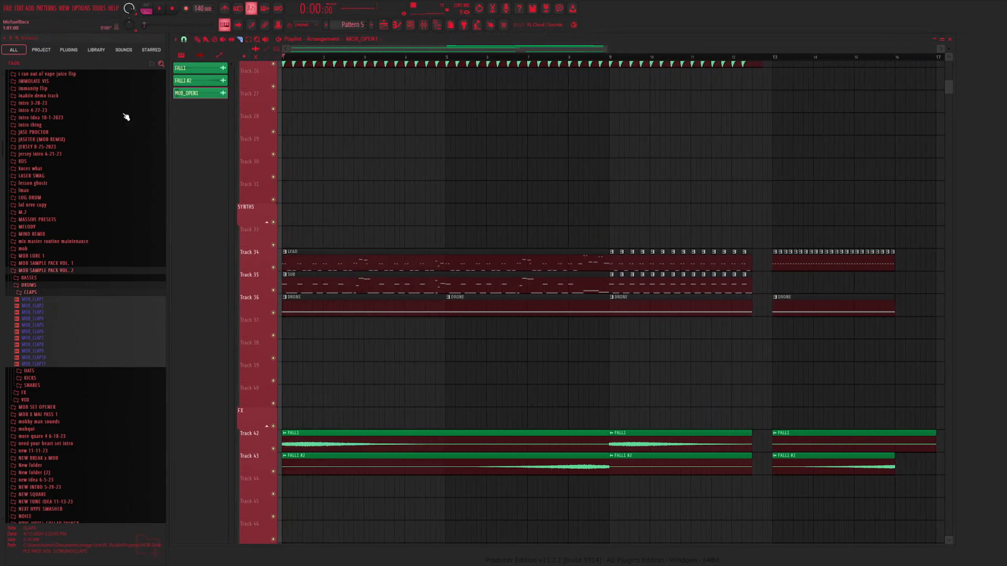
pyautogui.moveTo(32, 321); pyautogui.dragTo(318, 355)
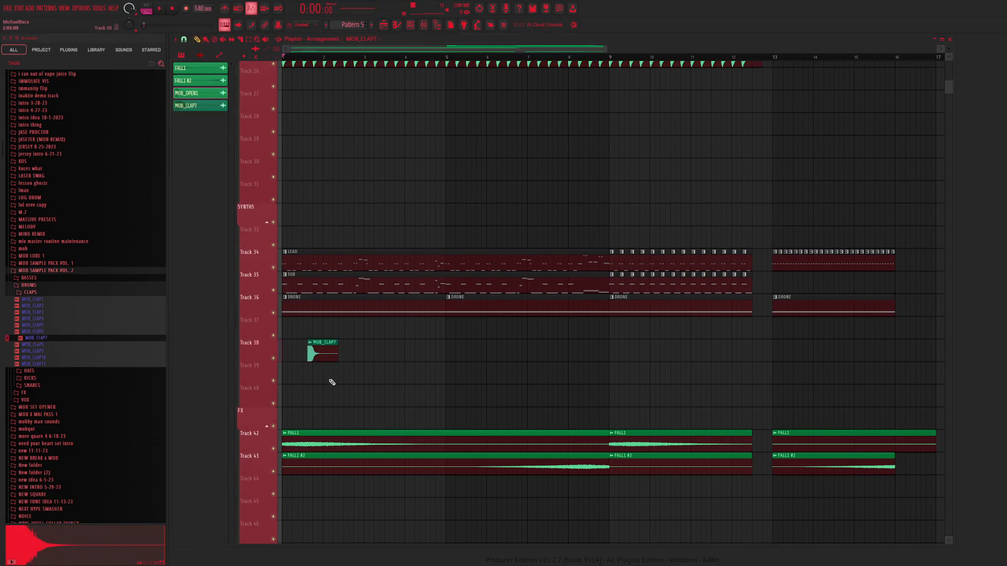
# Shorten the MOB_CLAP7 tail with the sampler's fade-out, and collapse the CLAPS and DRUMS folders
pyautogui.doubleClick(316, 354)
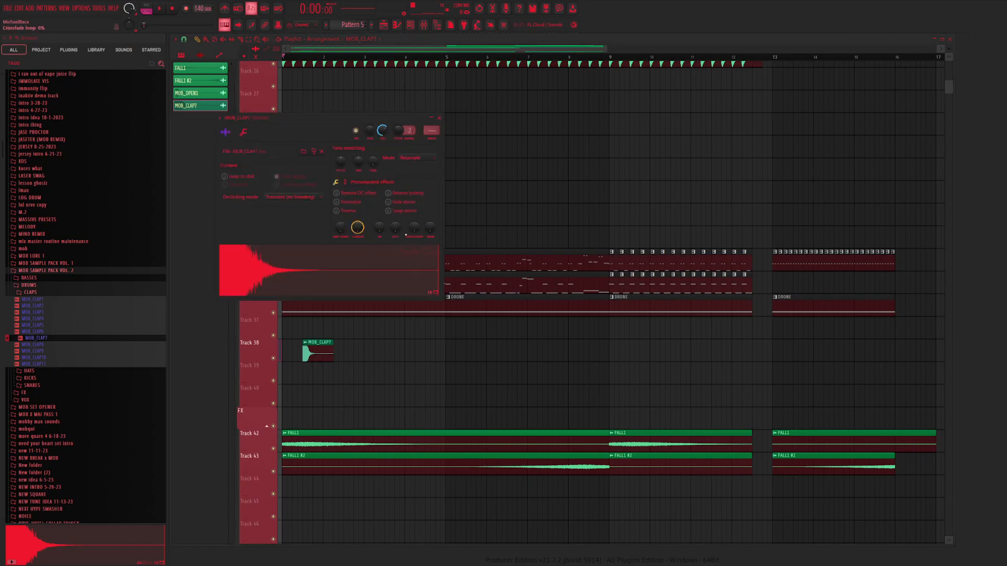
pyautogui.click(43, 295)
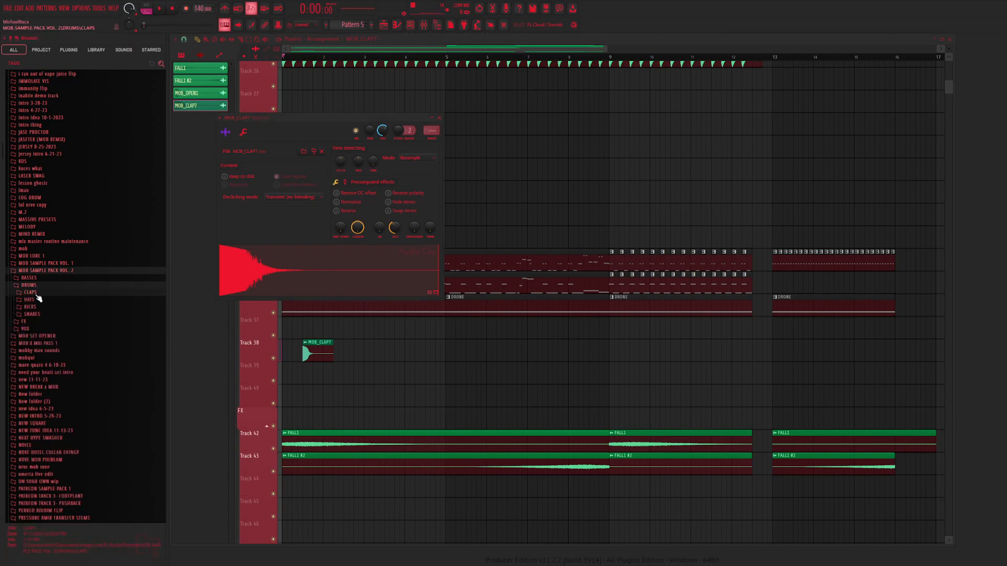
pyautogui.click(35, 286)
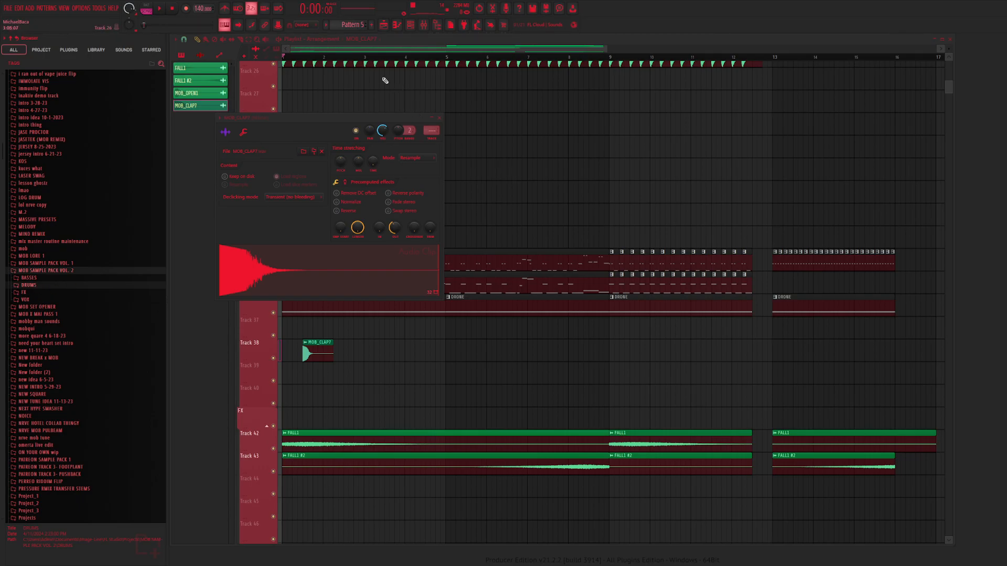
pyautogui.press('Escape')
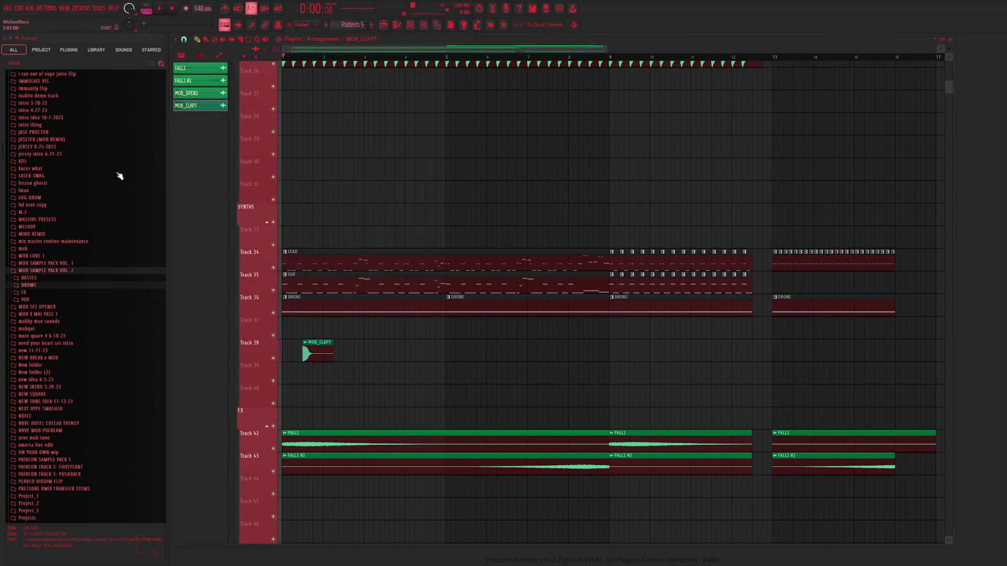
# Add a clap on beat 3 of bar 2 on Track 38 and duplicate both claps into bars 3 and 4
pyautogui.click(357, 356)
pyautogui.moveTo(395, 357); pyautogui.dragTo(303, 339)
pyautogui.hotkey('ctrl', 'b')
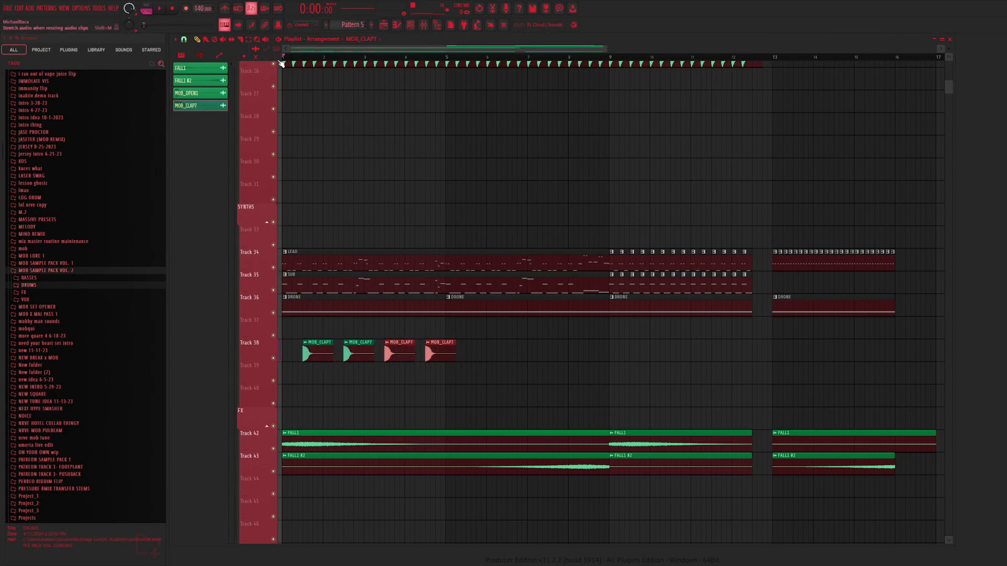
# Lower the MOB_CLAP7 channel volume to about 63% during playback and copy the four claps to bars 5 through 8
pyautogui.press('space')
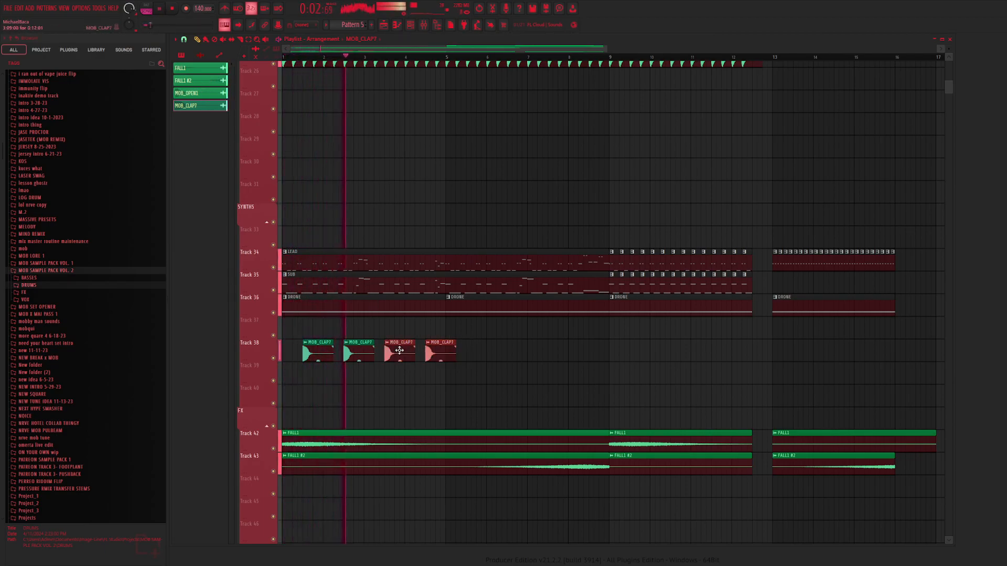
pyautogui.doubleClick(358, 356)
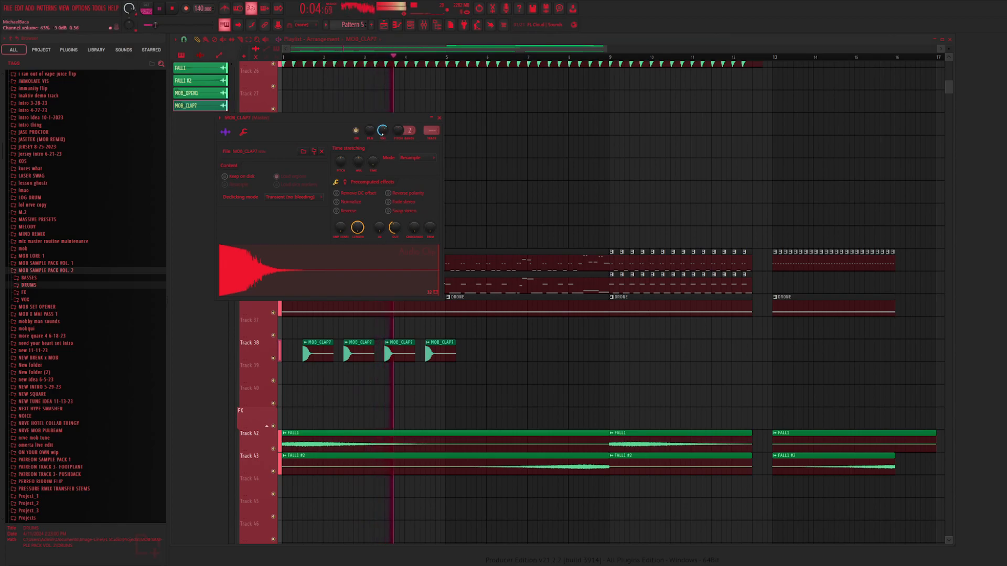
pyautogui.moveTo(473, 343); pyautogui.dragTo(320, 358)
pyautogui.moveTo(318, 356); pyautogui.dragTo(481, 356)
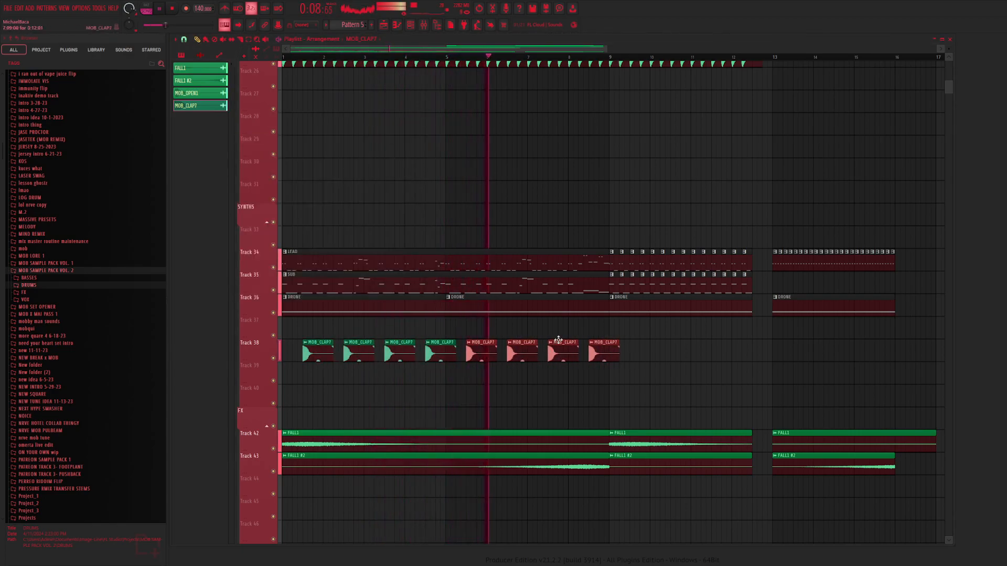
# Stop the playback and add an extra MOB_CLAP7 clip at the start of bar 9 on Track 38
pyautogui.moveTo(652, 341); pyautogui.dragTo(561, 360)
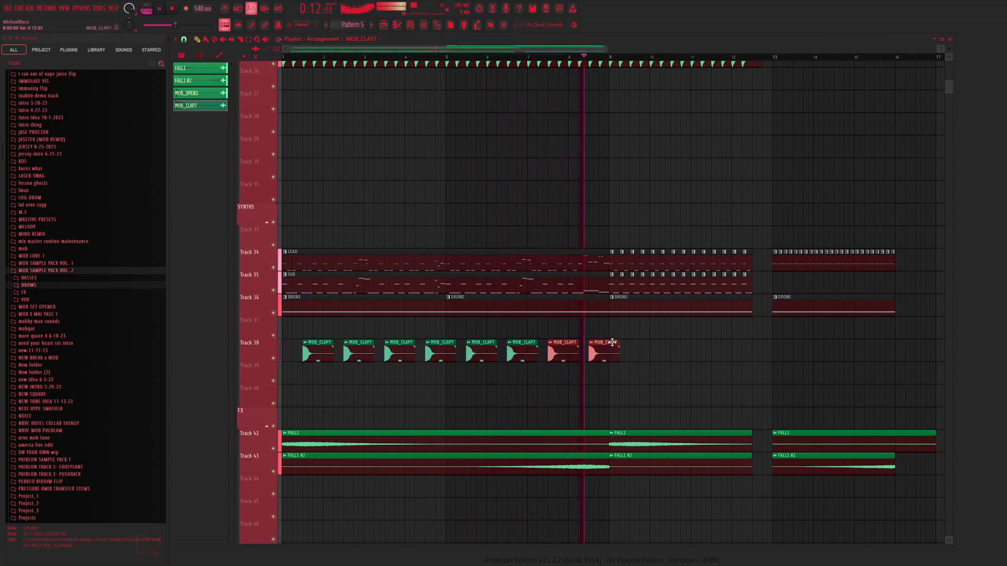
pyautogui.press('space')
pyautogui.moveTo(635, 343); pyautogui.dragTo(621, 346)
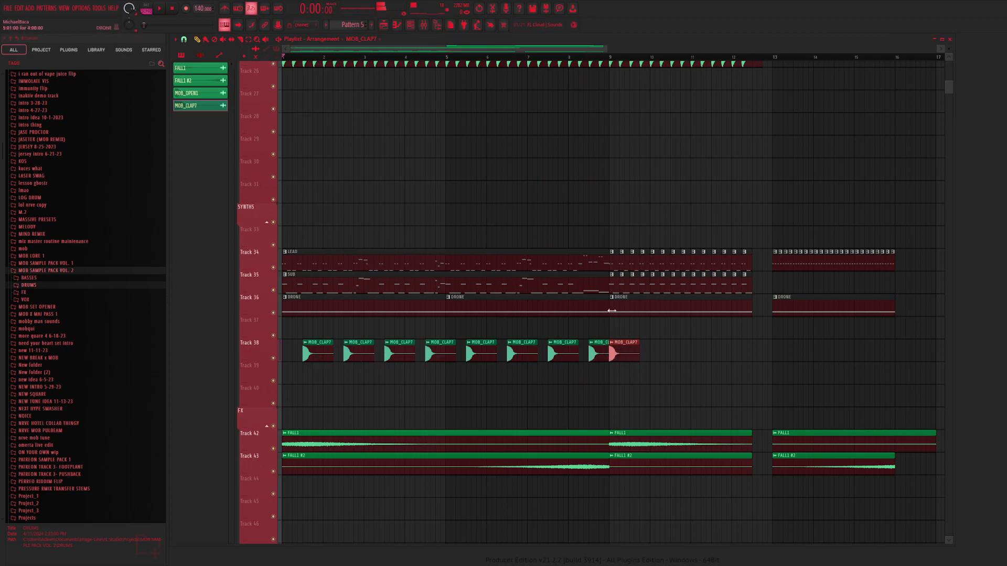
# Trim the end of the SUB clip in bar 8, delete the last open hats before bar 9, and play the transition
pyautogui.click(597, 275)
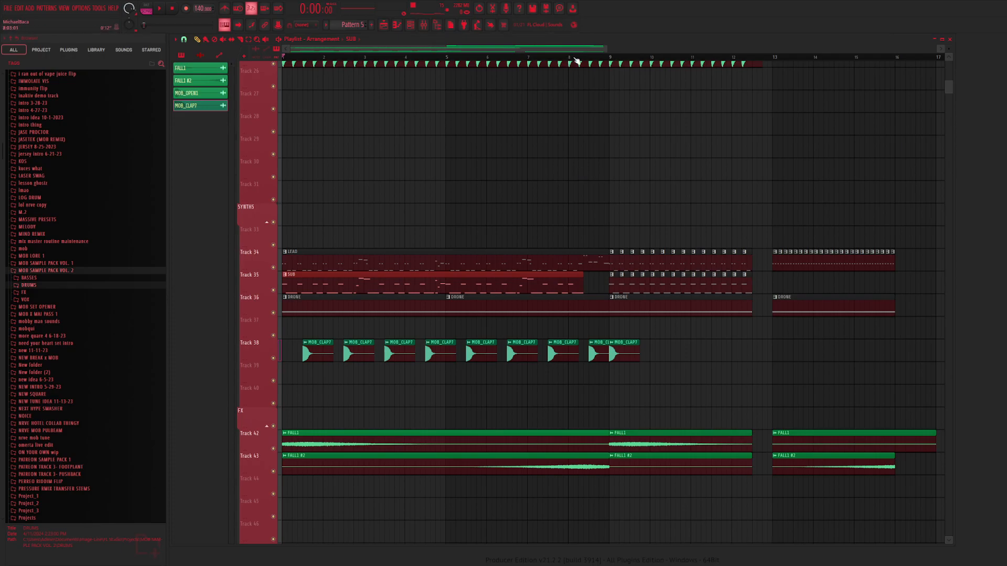
pyautogui.scroll(2, 623, 130)
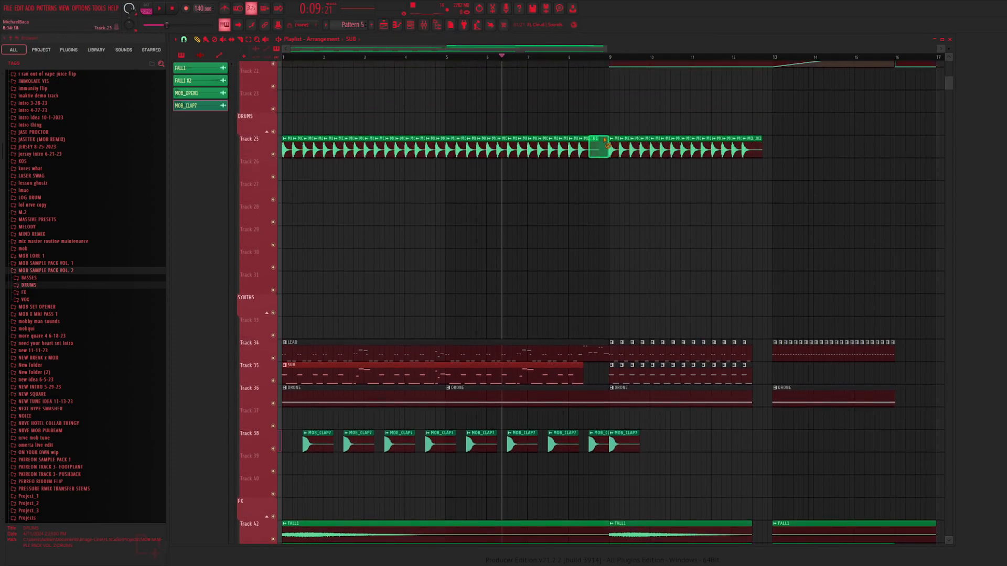
pyautogui.rightClick(605, 143)
pyautogui.press('space')
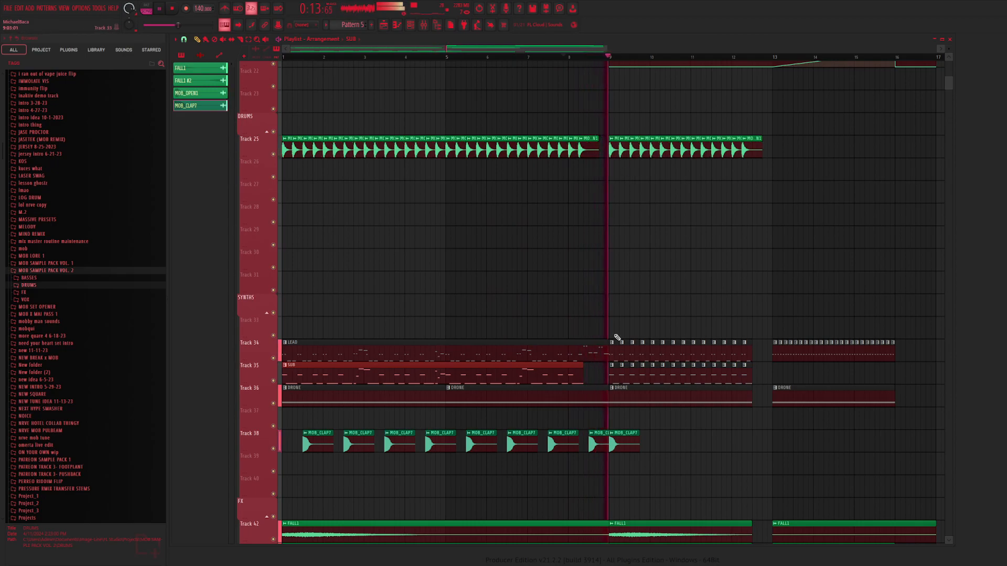
pyautogui.press('space')
# Delete all the MOB_CLAP7 clips on Track 38 from bar 1 to bar 9
pyautogui.rightClick(623, 435)
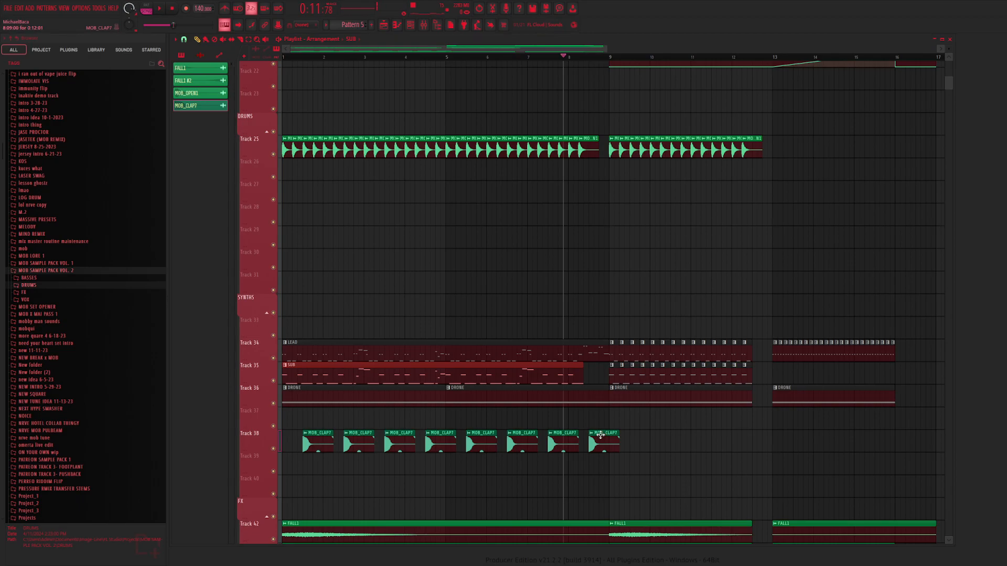
pyautogui.rightClick(604, 444)
pyautogui.rightClick(563, 443)
pyautogui.rightClick(523, 444)
pyautogui.rightClick(482, 443)
pyautogui.rightClick(441, 443)
pyautogui.rightClick(400, 443)
pyautogui.rightClick(359, 444)
pyautogui.rightClick(318, 443)
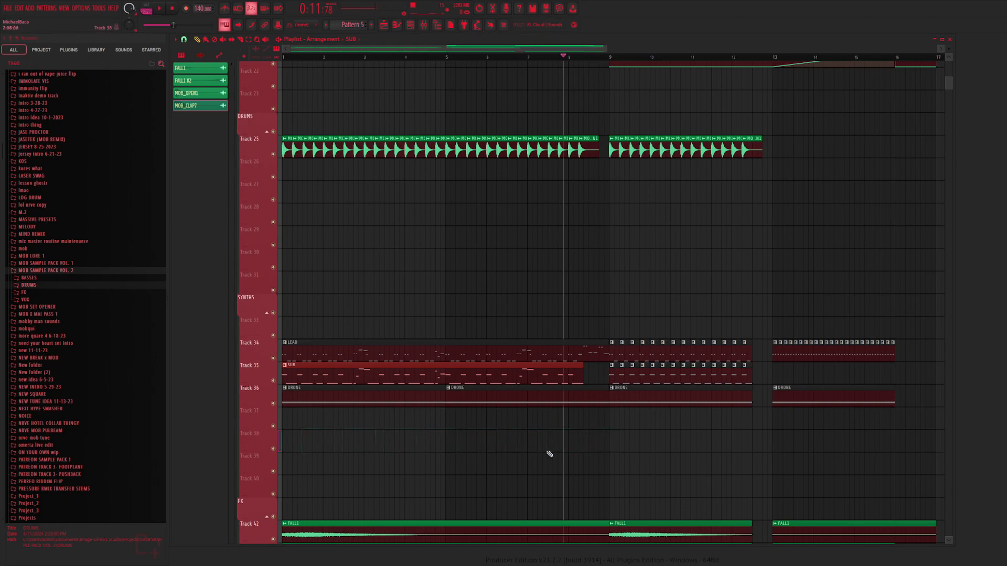
# Place MOB_CLAP7 on beat 3 of bars 9, 10 and 11 on Track 38
pyautogui.click(635, 442)
pyautogui.rightClick(634, 442)
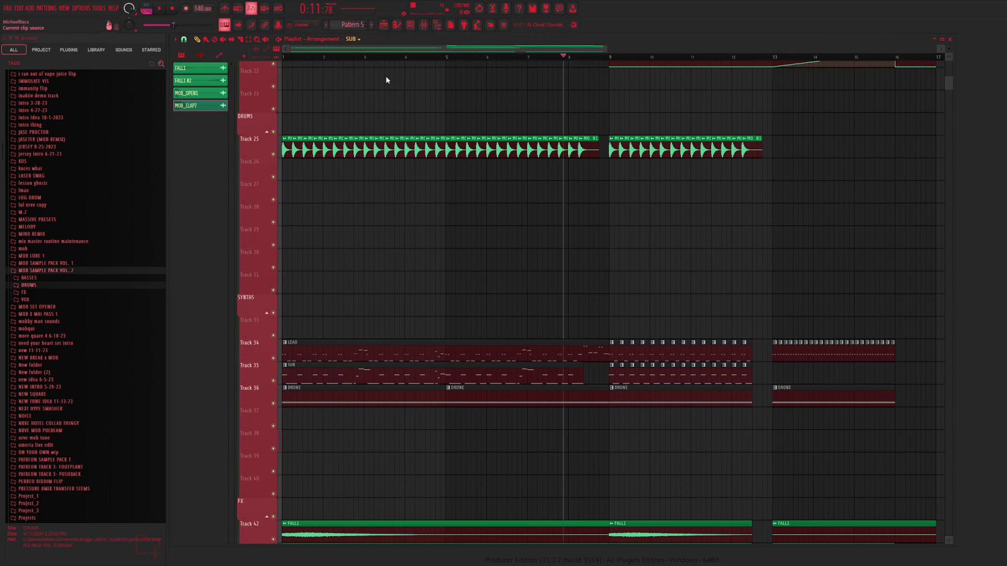
pyautogui.click(635, 445)
pyautogui.click(680, 448)
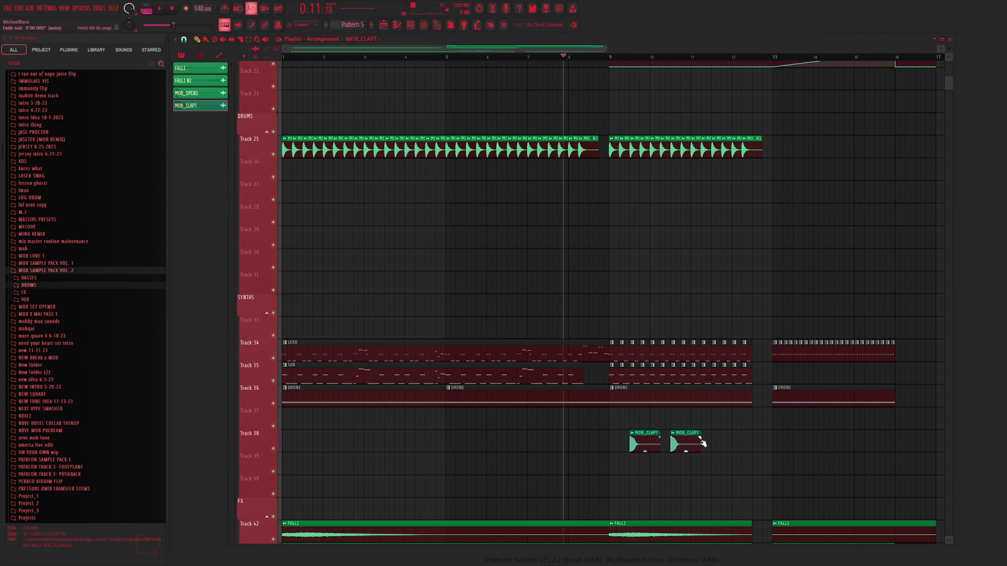
pyautogui.moveTo(714, 442); pyautogui.dragTo(627, 450)
pyautogui.hotkey('ctrl', 'b')
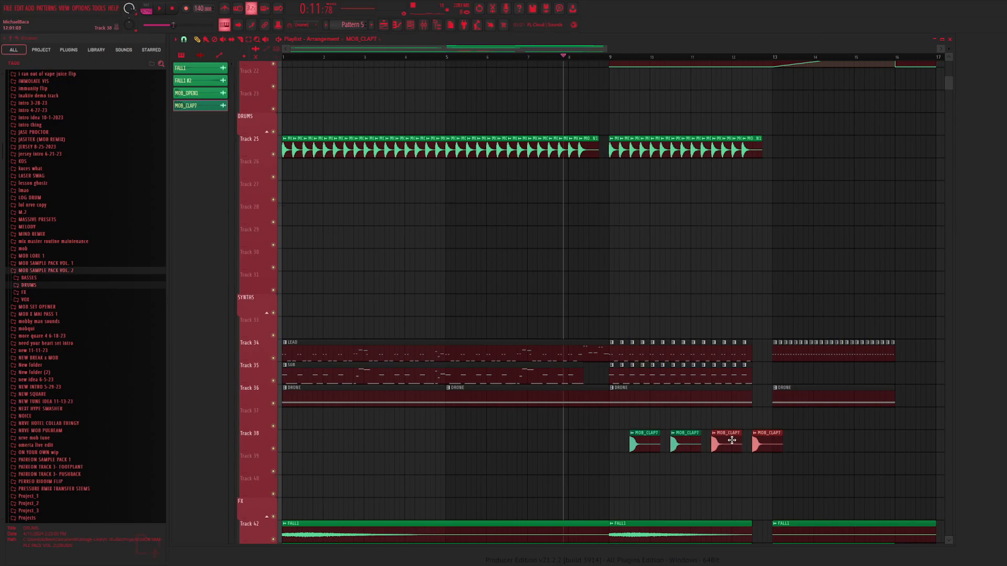
pyautogui.rightClick(771, 438)
# Place MOB_CLAP7 on every beat of bars 13 through 15 on Track 38
pyautogui.moveTo(781, 443); pyautogui.dragTo(627, 450)
pyautogui.hotkey('ctrl', 'b')
pyautogui.moveTo(797, 440)
pyautogui.mouseDown()
pyautogui.moveTo(787, 438)
pyautogui.moveTo(814, 434)
pyautogui.mouseUp()
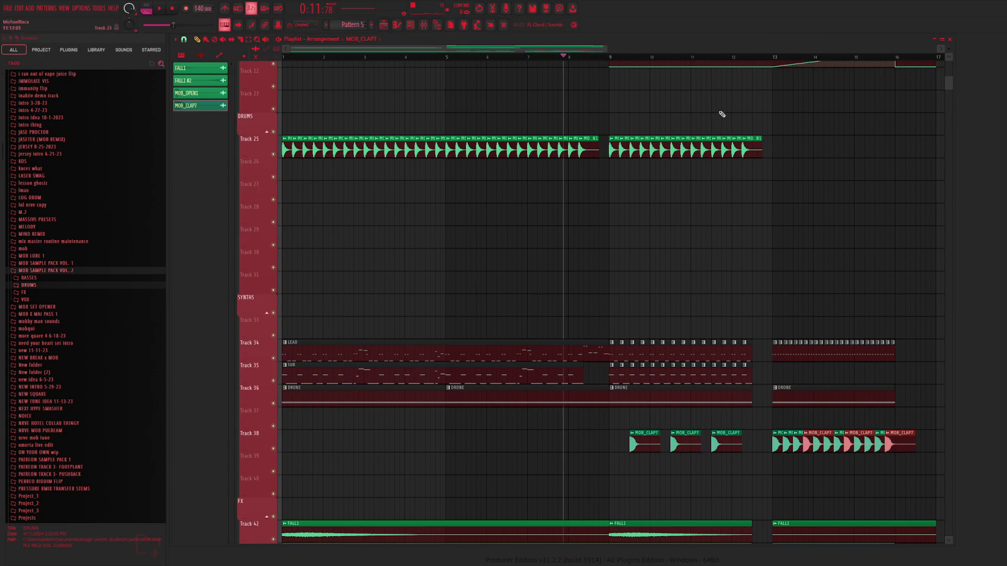
# Select all the claps on Track 38 and lower the MOB_CLAP7 channel volume to 53%
pyautogui.press('space')
pyautogui.moveTo(920, 439); pyautogui.dragTo(633, 436)
pyautogui.doubleClick(638, 439)
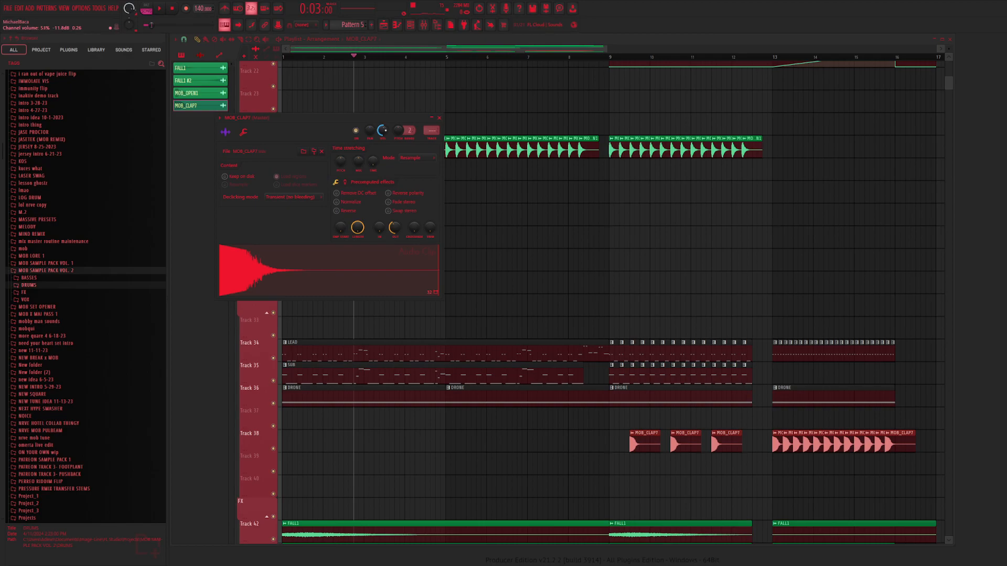
# Inspect Maximus on the Master mixer channel while the arrangement plays, and close all the open windows
pyautogui.click(428, 26)
pyautogui.click(730, 254)
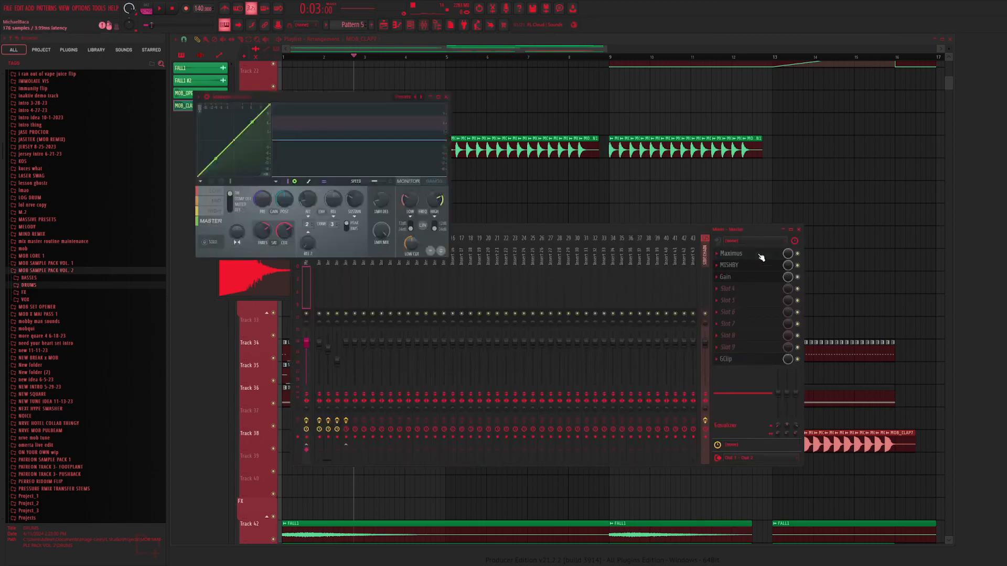
pyautogui.press('space')
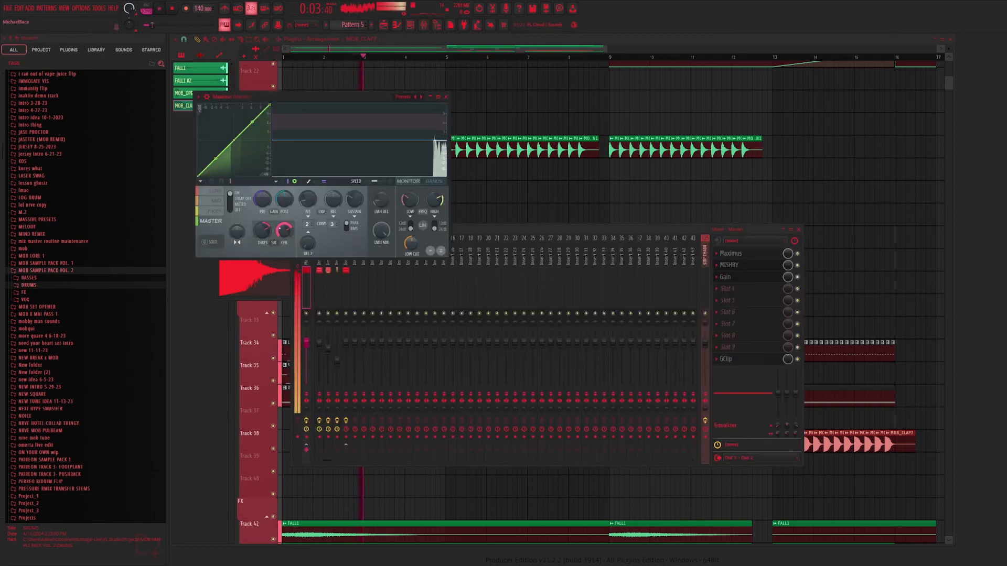
pyautogui.click(426, 28)
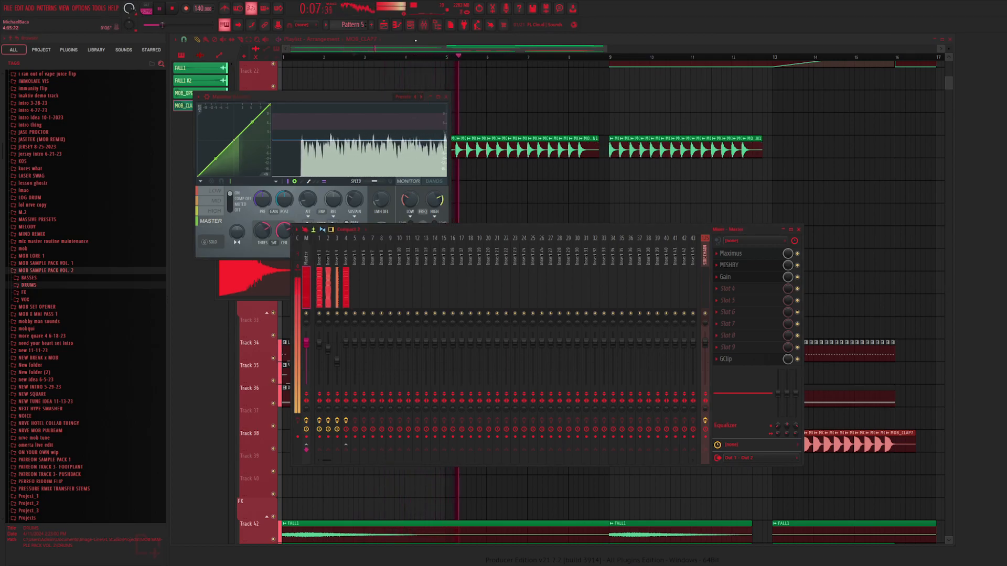
pyautogui.press('F12')
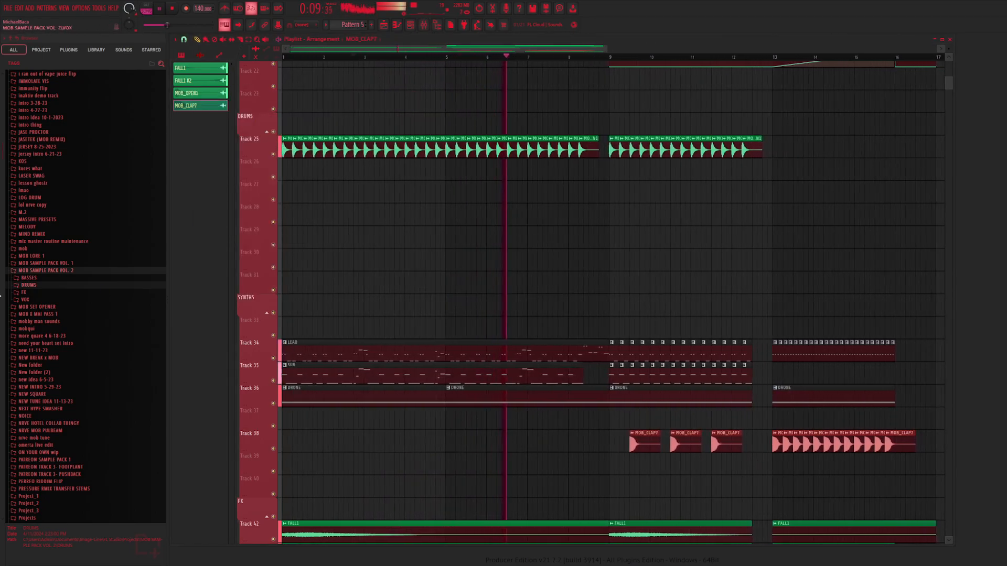
# Browse to the FX risers folder of MOB SAMPLE PACK VOL. 2 while the arrangement plays
pyautogui.click(26, 293)
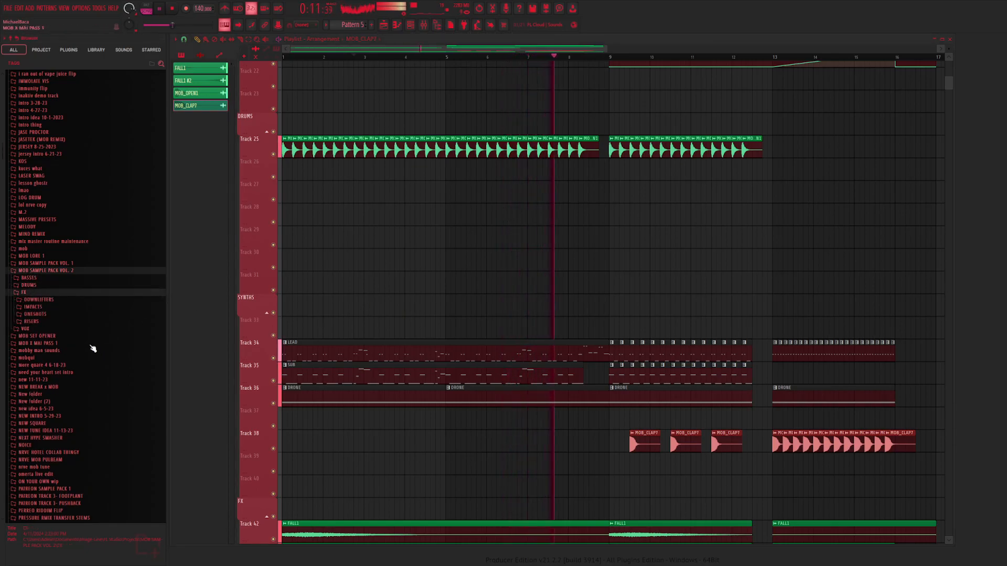
pyautogui.click(32, 321)
pyautogui.scroll(-2, 61, 330)
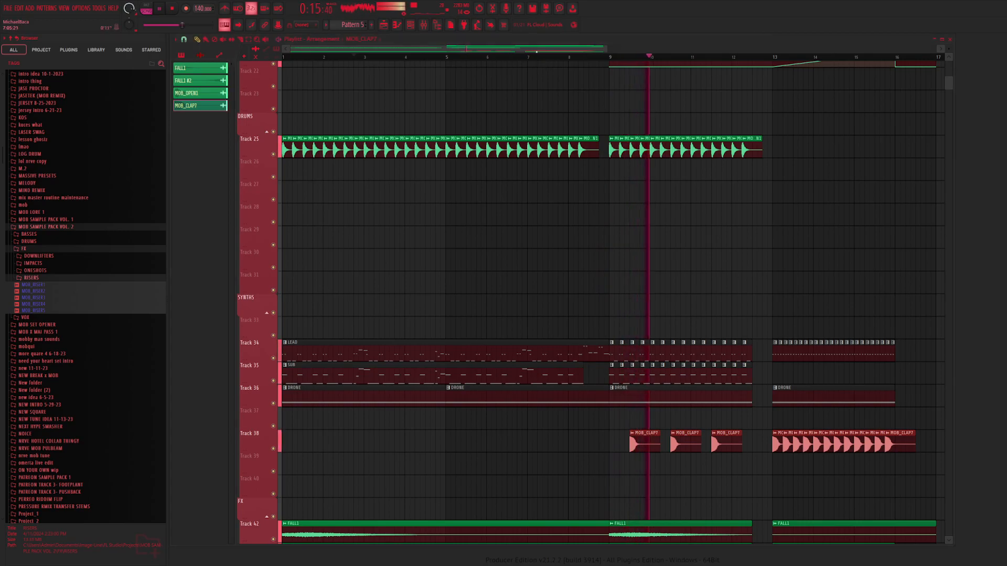
# Stop playback and lower the clip gain of the bar 13 to 15 claps on Track 38 to -3.3 dB
pyautogui.hscroll(4, 627, 250)
pyautogui.scroll(-3, 628, 249)
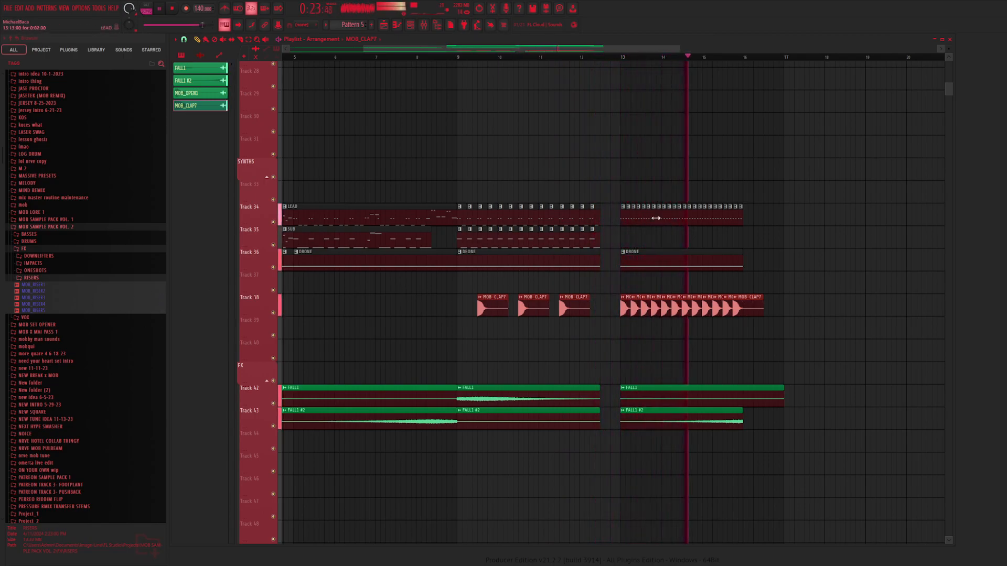
pyautogui.press('space')
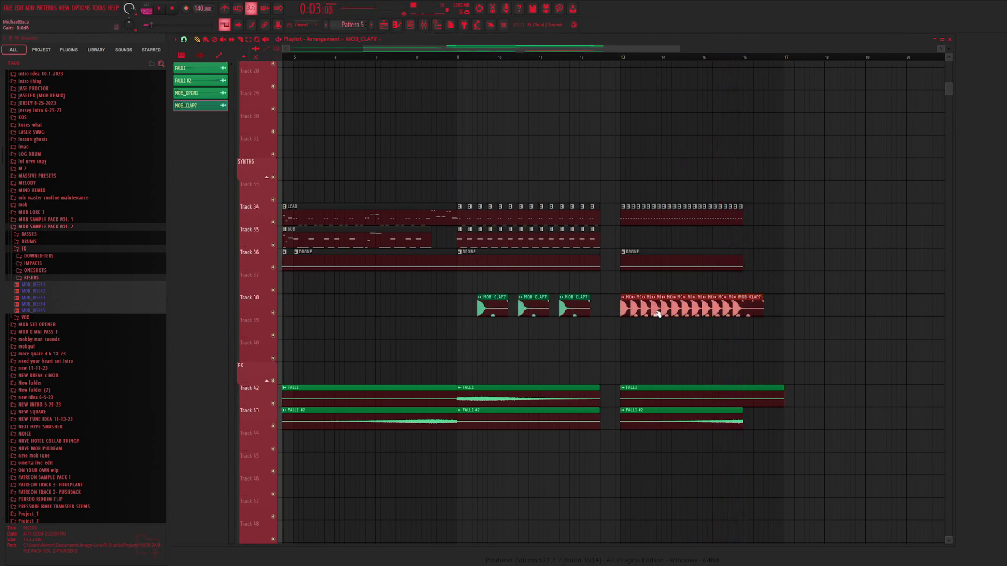
pyautogui.moveTo(779, 312); pyautogui.dragTo(636, 316)
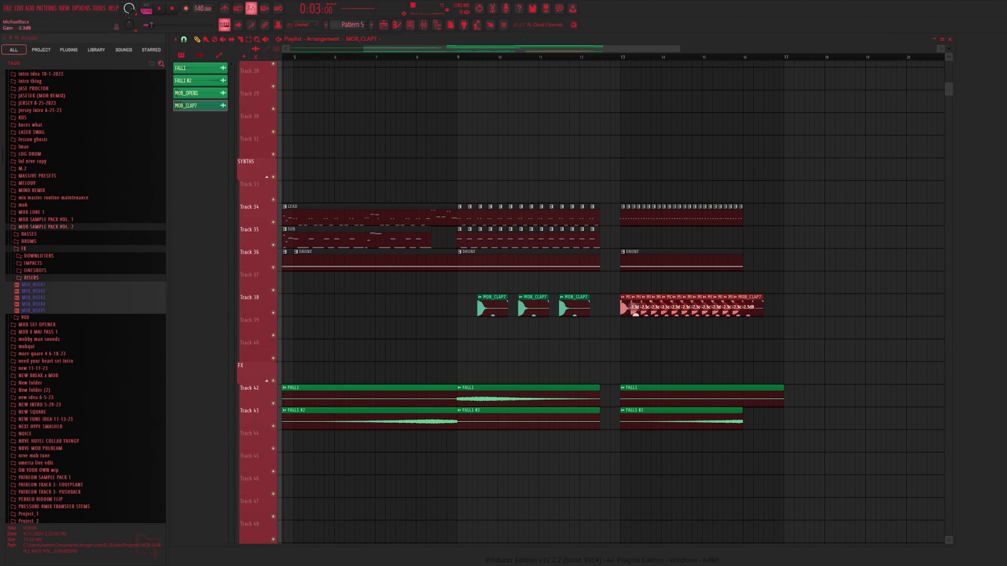
# Place MOB_SNARE1 from the sample pack's snares at the start of bar 13 on Track 40
pyautogui.click(46, 278)
pyautogui.click(29, 241)
pyautogui.click(38, 273)
pyautogui.moveTo(37, 277); pyautogui.dragTo(626, 356)
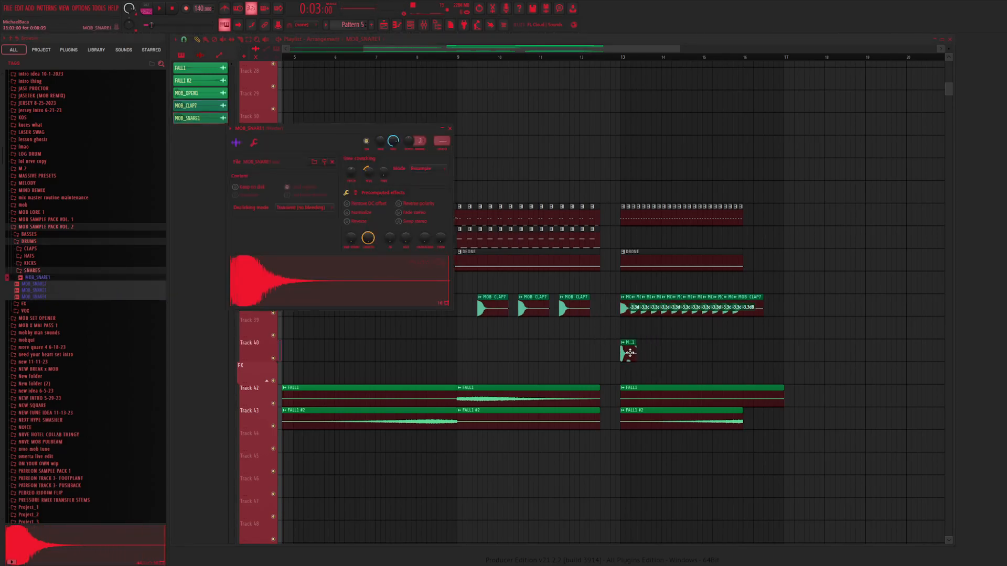
pyautogui.click(505, 215)
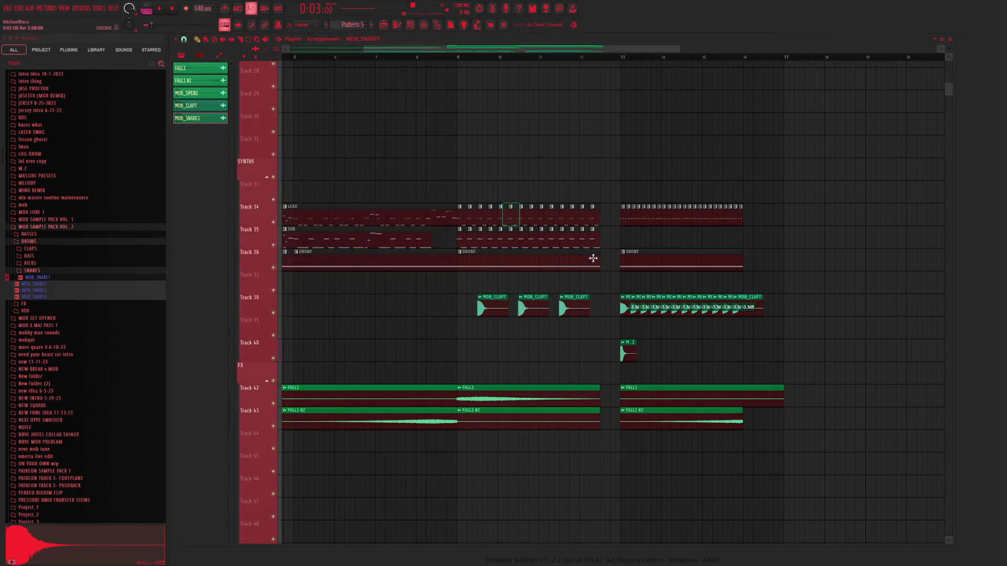
# Set the quick fade out of the MOB_SNARE1 channel to 100%
pyautogui.doubleClick(632, 352)
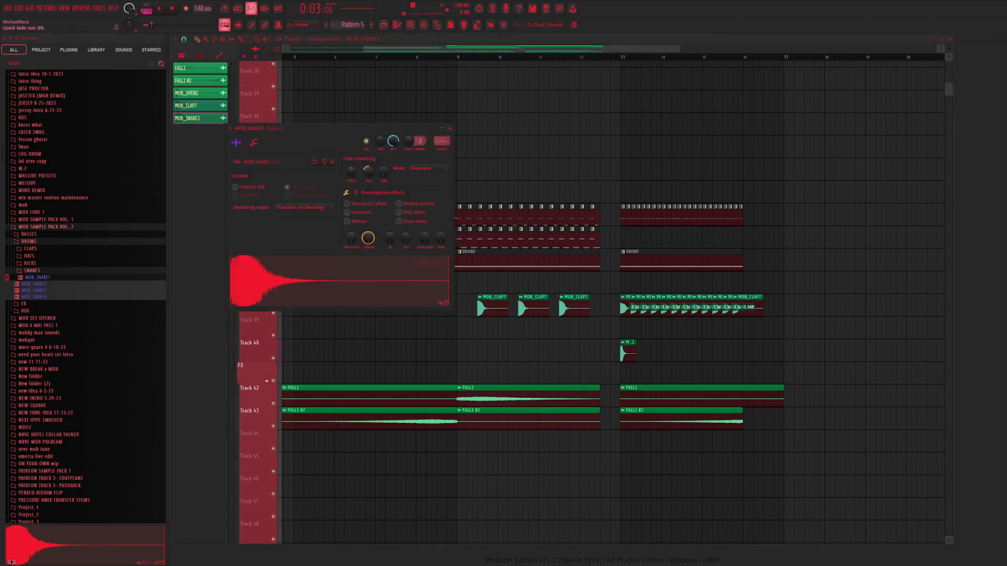
pyautogui.moveTo(405, 238); pyautogui.dragTo(405, 204)
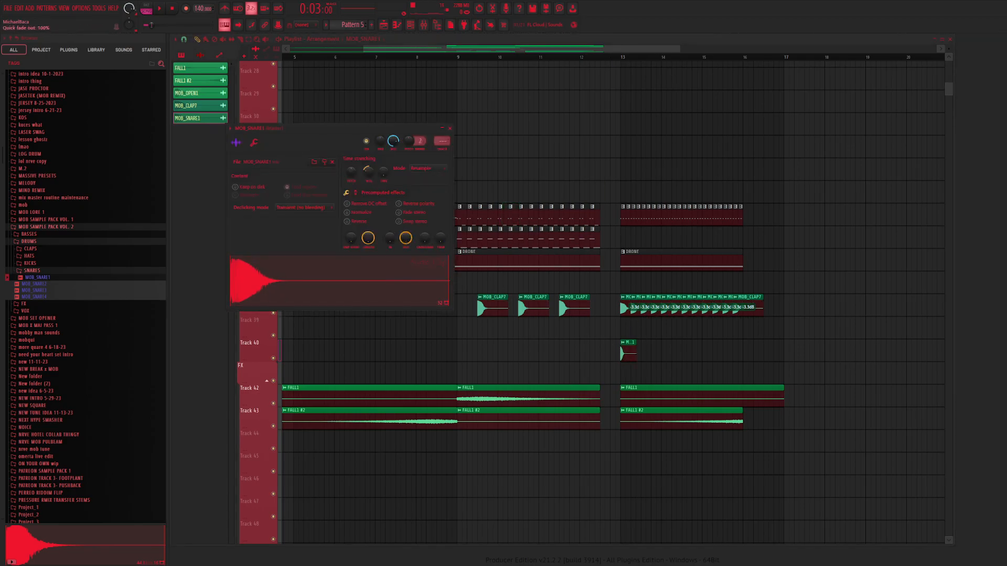
pyautogui.click(477, 61)
# Fill bars 13 through 15 on Track 40 with closely spaced copies of the MOB_SNARE1 clip
pyautogui.scroll(4, 674, 61)
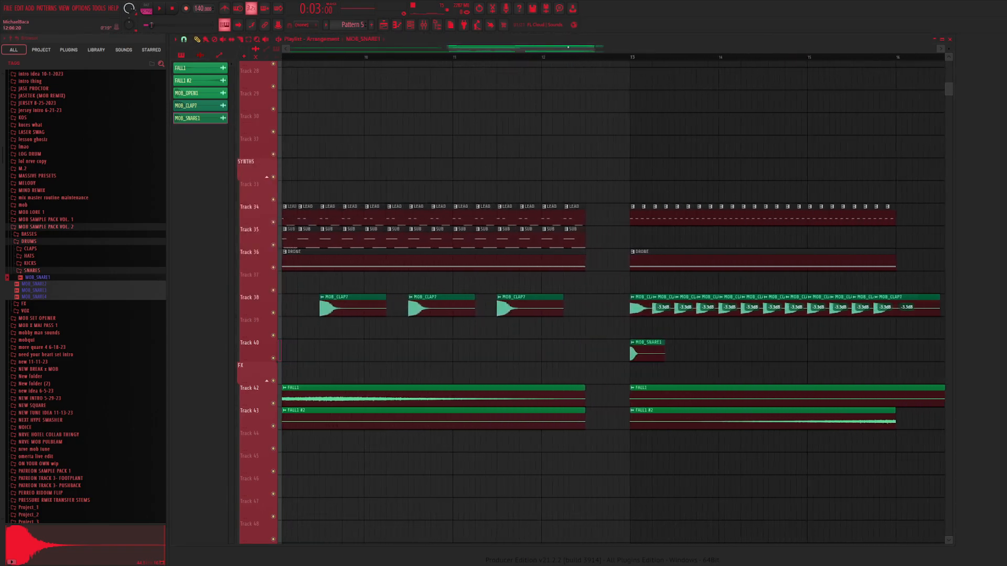
pyautogui.hscroll(2, 552, 375)
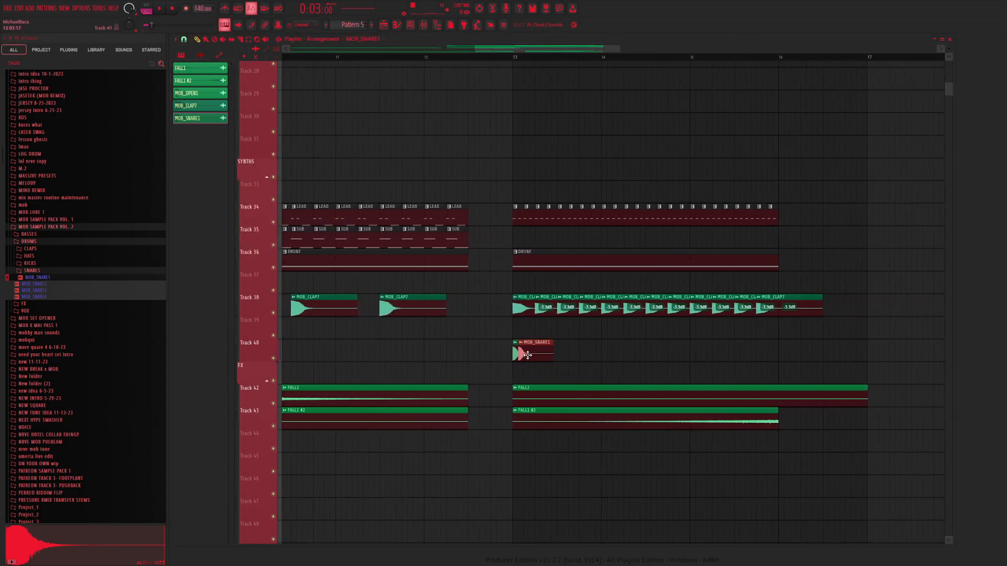
pyautogui.click(550, 348)
pyautogui.moveTo(520, 354)
pyautogui.mouseDown()
pyautogui.moveTo(532, 356)
pyautogui.moveTo(517, 362)
pyautogui.moveTo(610, 349)
pyautogui.moveTo(515, 357)
pyautogui.moveTo(706, 363)
pyautogui.moveTo(694, 359)
pyautogui.mouseUp()
pyautogui.moveTo(811, 361); pyautogui.dragTo(516, 351)
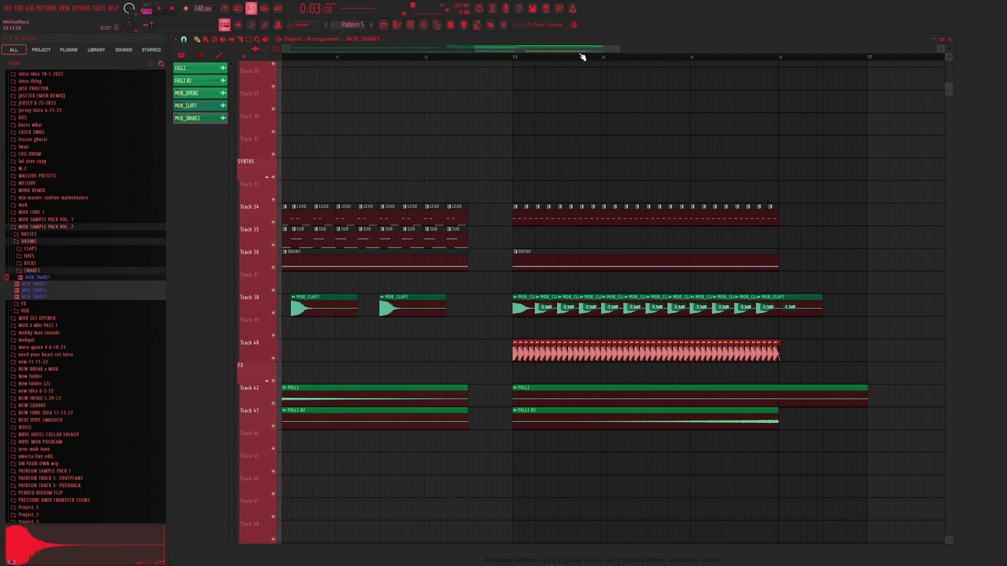
pyautogui.hscroll(3, 582, 57)
pyautogui.moveTo(631, 339); pyautogui.dragTo(355, 361)
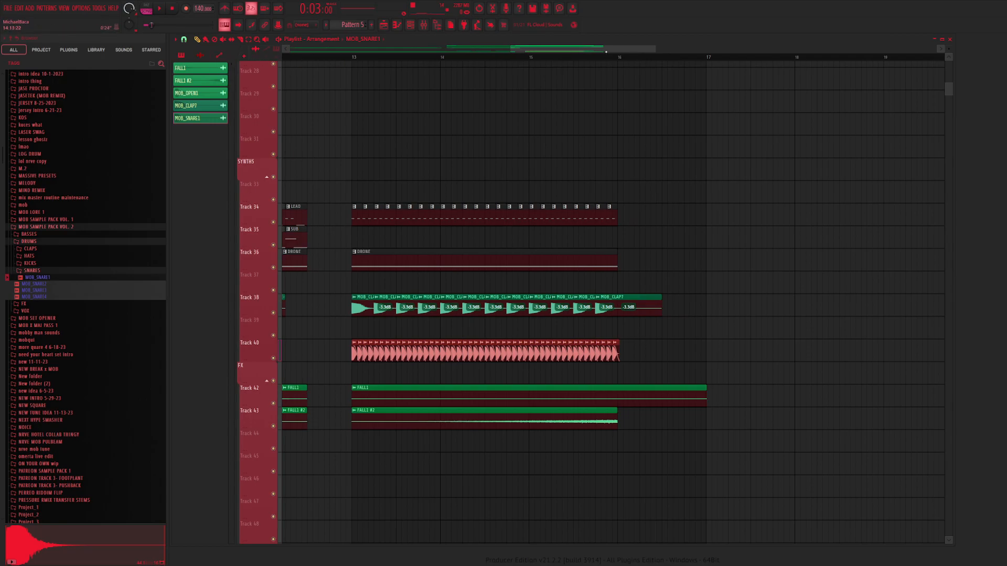
# Shorten the claps in bars 13 to 15 on Track 38 and double them to every half beat in bar 15
pyautogui.moveTo(655, 48); pyautogui.dragTo(624, 49)
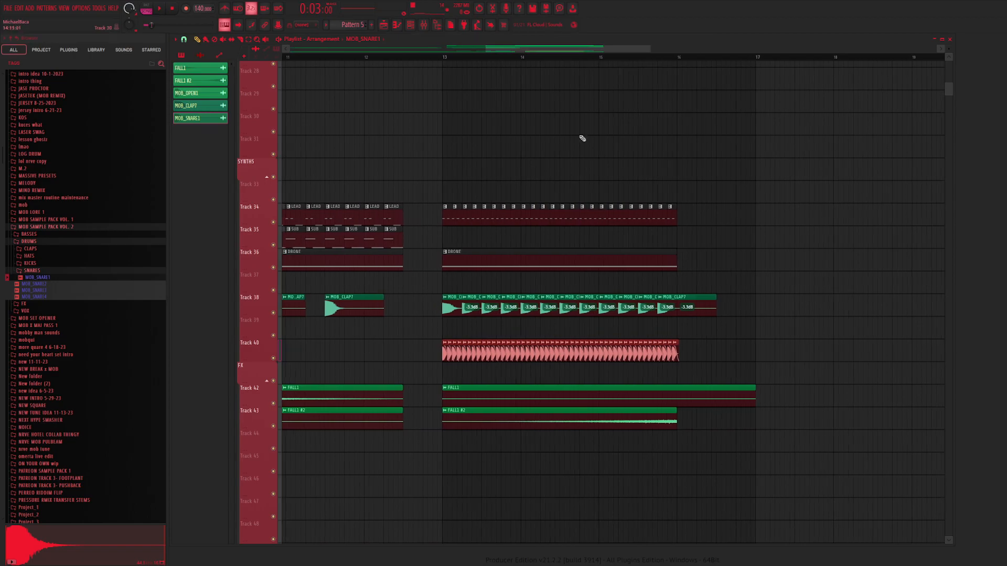
pyautogui.moveTo(777, 318); pyautogui.dragTo(442, 294)
pyautogui.moveTo(717, 297); pyautogui.dragTo(672, 299)
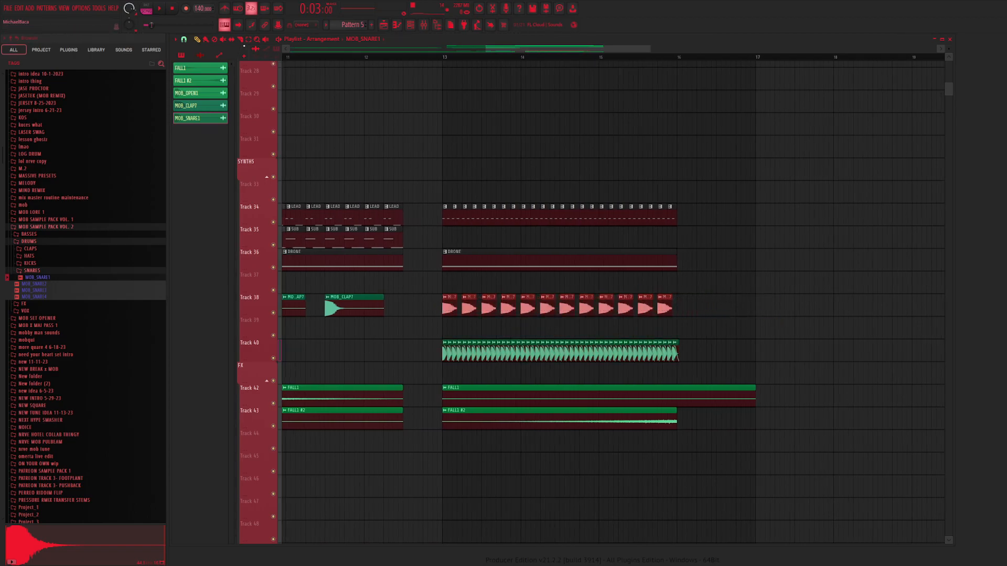
pyautogui.moveTo(671, 299); pyautogui.dragTo(615, 297)
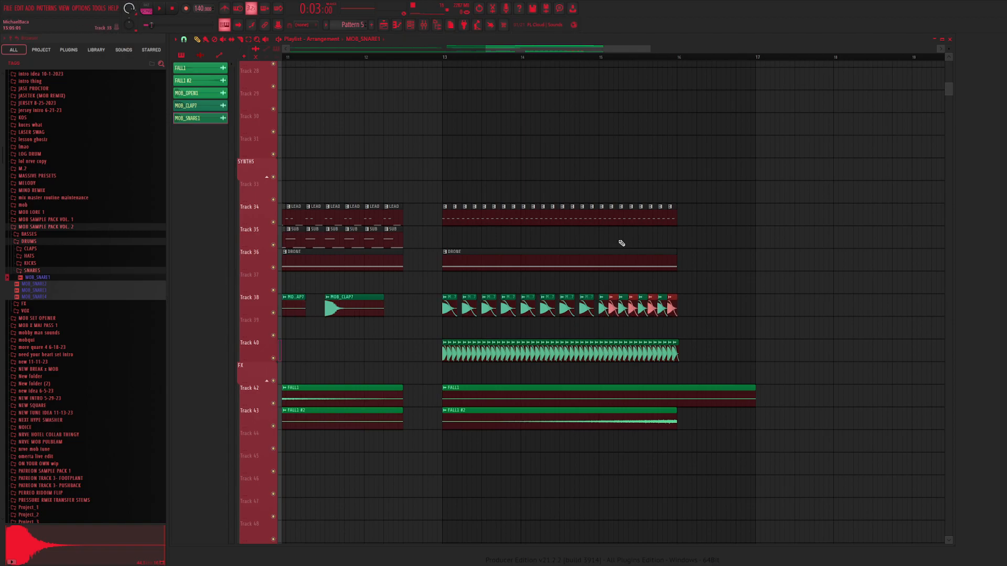
# Play the build-up from bar 13 and select the bar 15 snares on Track 40
pyautogui.click(444, 57)
pyautogui.press('space')
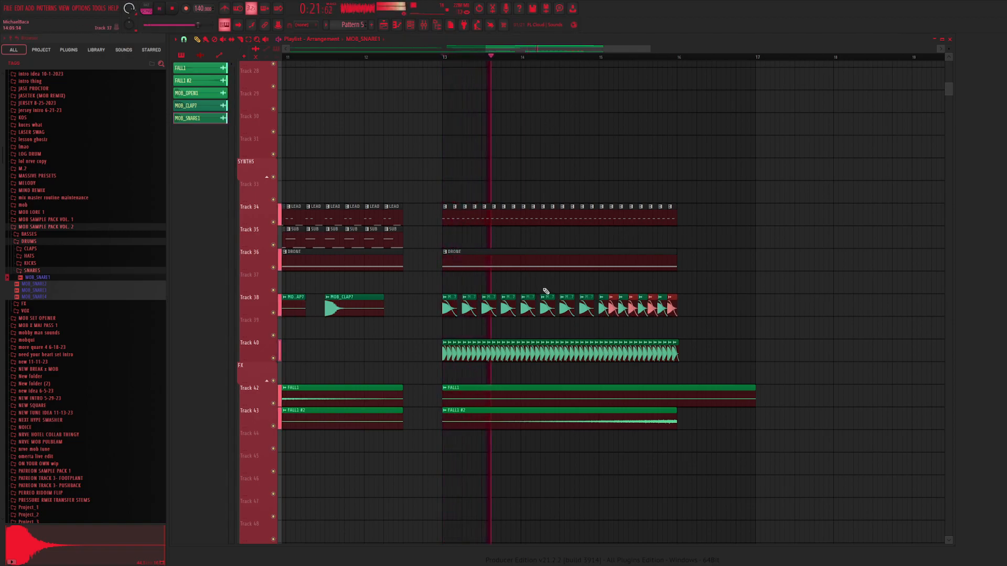
pyautogui.moveTo(702, 317); pyautogui.dragTo(601, 360)
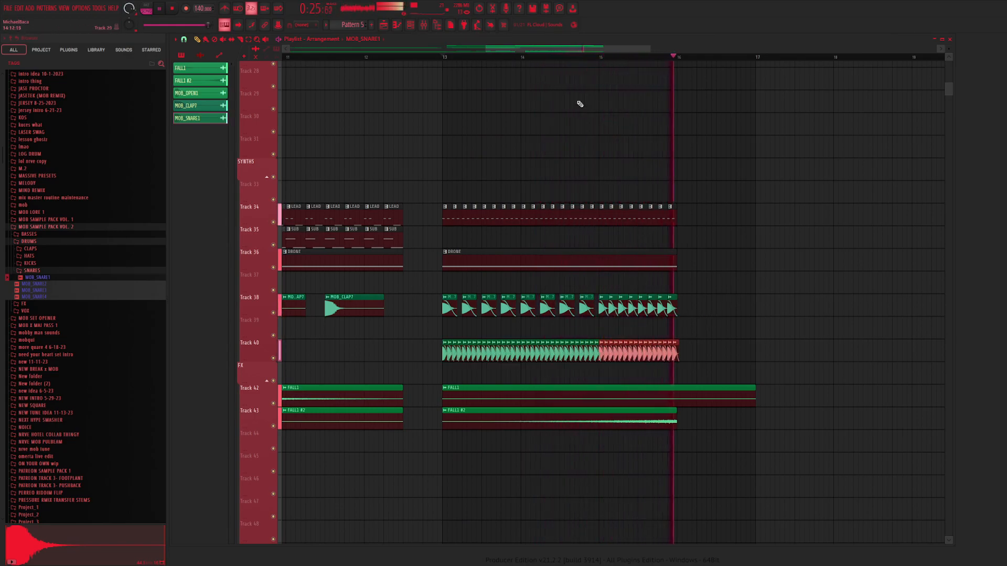
pyautogui.press('space')
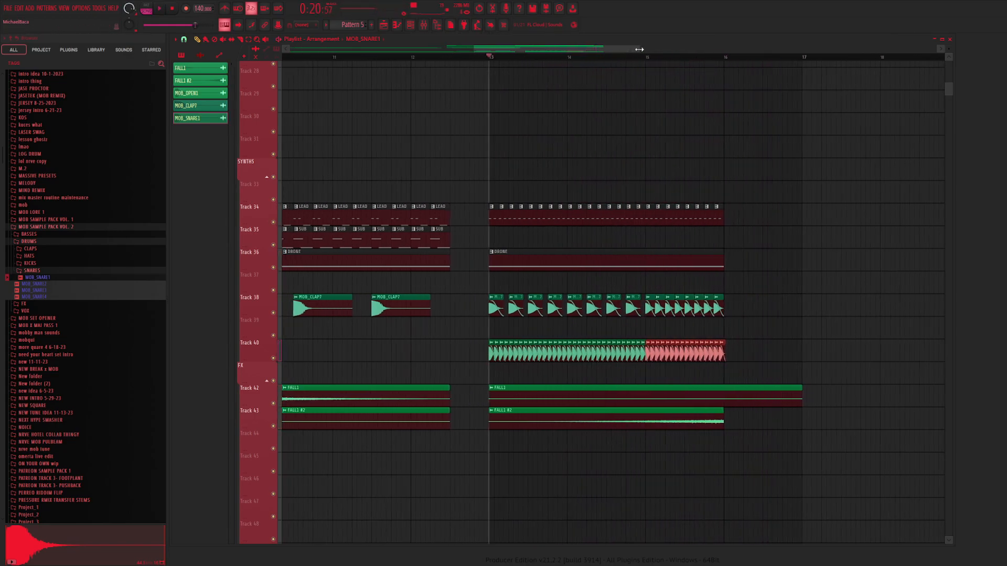
# Examine the MOB_SNARE1 channel settings and the automation clips above the drum tracks
pyautogui.moveTo(639, 49); pyautogui.dragTo(662, 50)
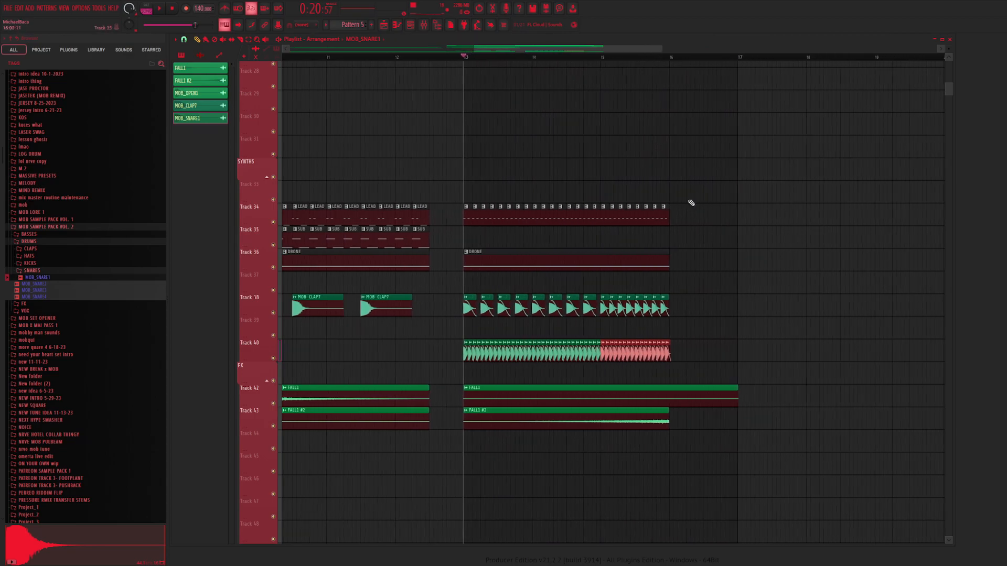
pyautogui.doubleClick(667, 347)
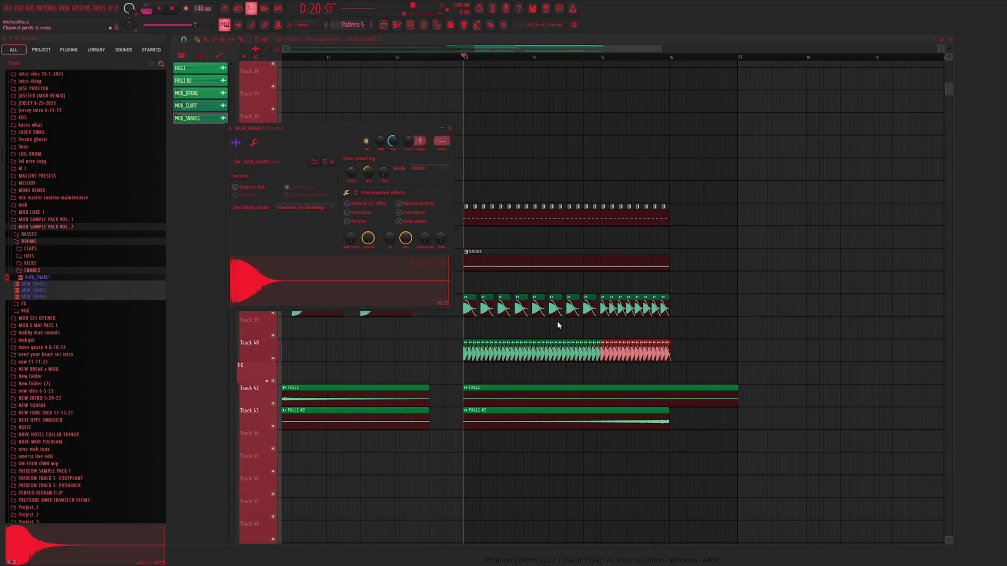
pyautogui.scroll(1, 425, 178)
pyautogui.scroll(-1, 426, 171)
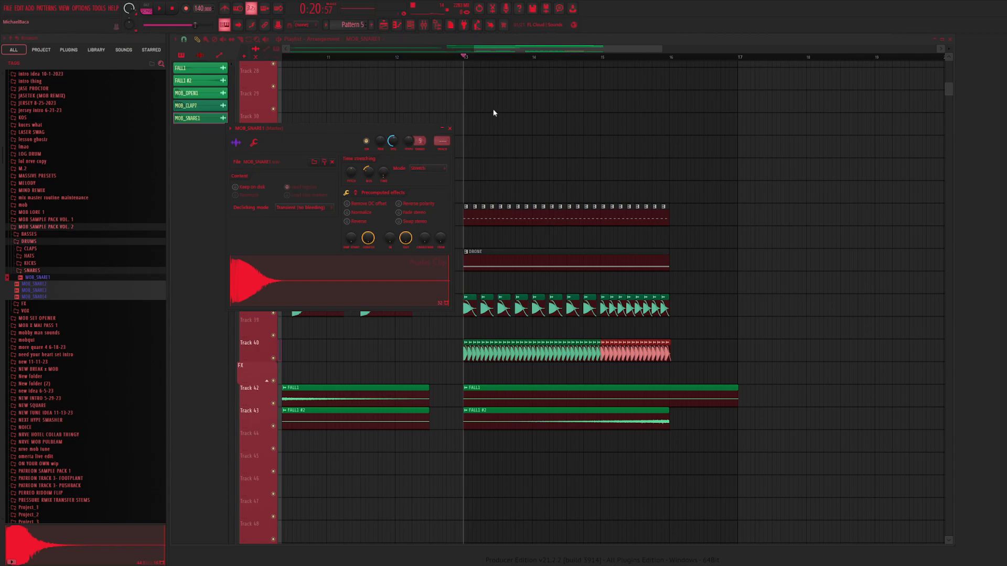
pyautogui.press('Escape')
pyautogui.scroll(5, 519, 193)
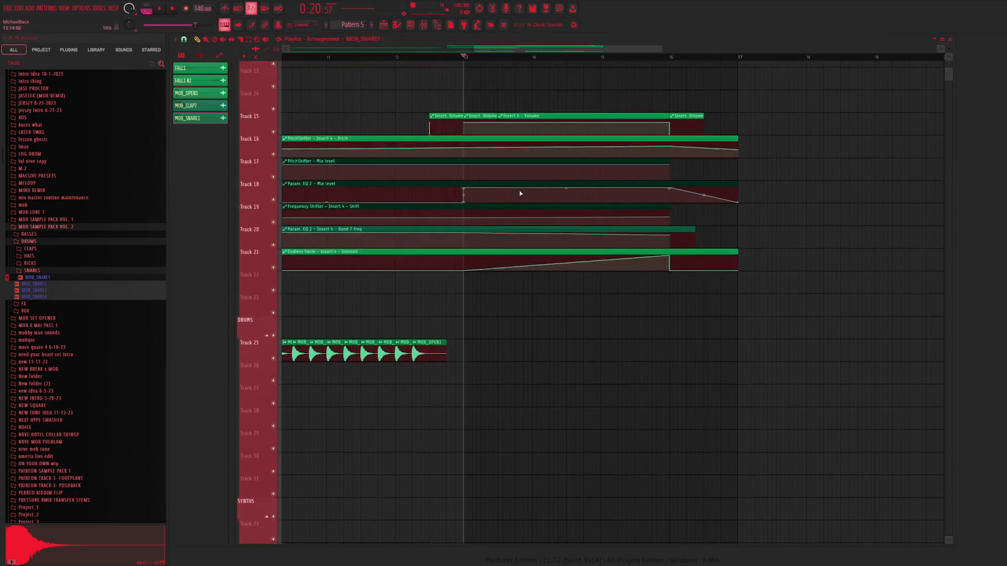
pyautogui.scroll(-5, 520, 193)
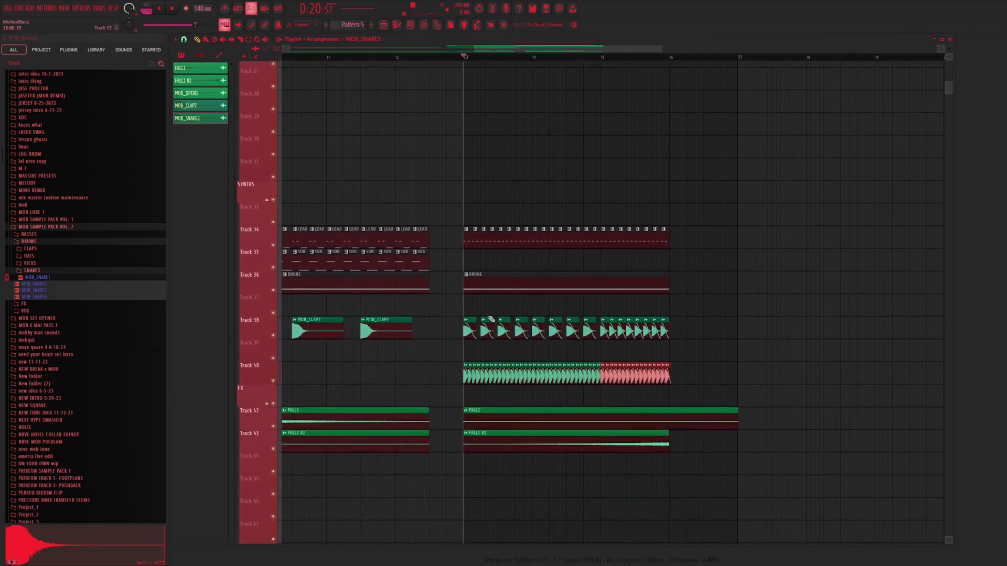
# Create a MOB_SNARE1 channel pitch automation clip at bar 13 on Track 27, slope it downward, and shorten it to just past bar 16
pyautogui.doubleClick(463, 377)
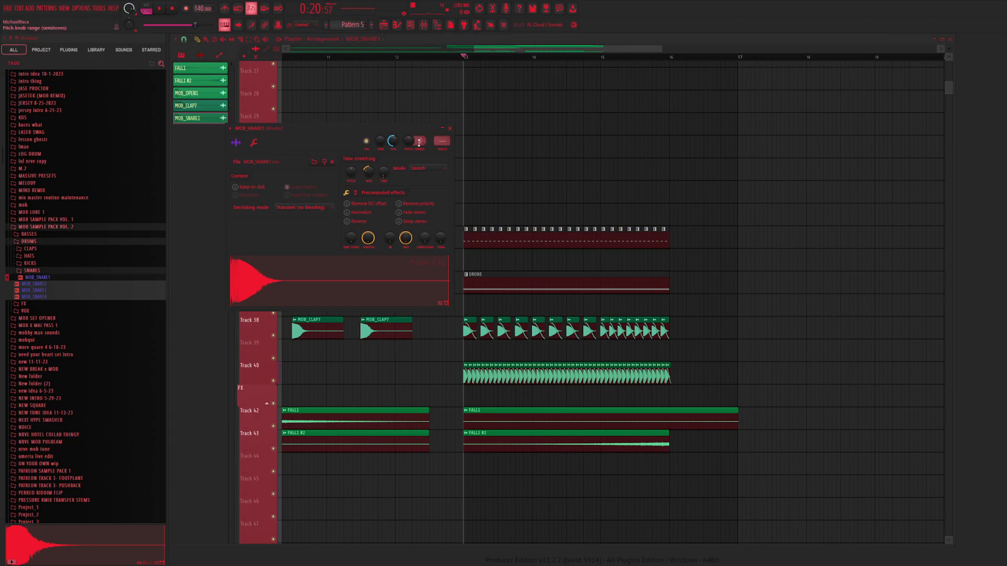
pyautogui.click(439, 200)
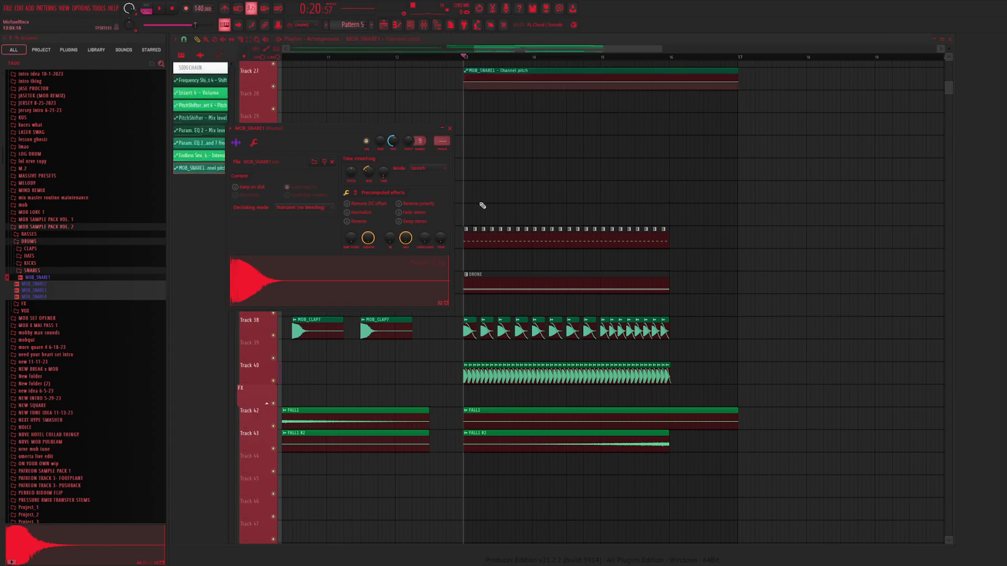
pyautogui.click(661, 83)
pyautogui.click(670, 86)
pyautogui.moveTo(740, 82); pyautogui.dragTo(687, 107)
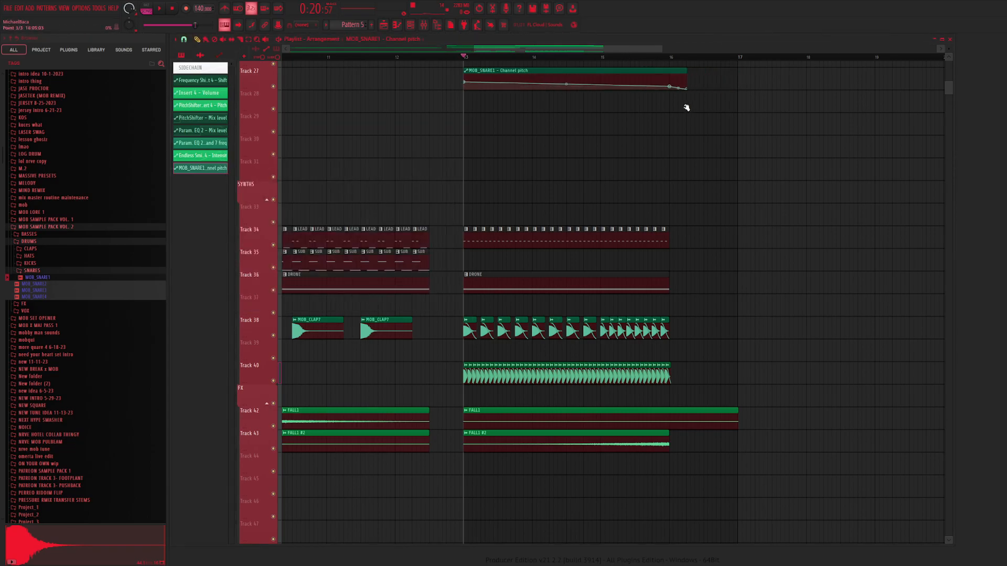
# Play the build-up from just before bar 13, stop playback, and move the playhead to bar 9
pyautogui.click(433, 57)
pyautogui.press('space')
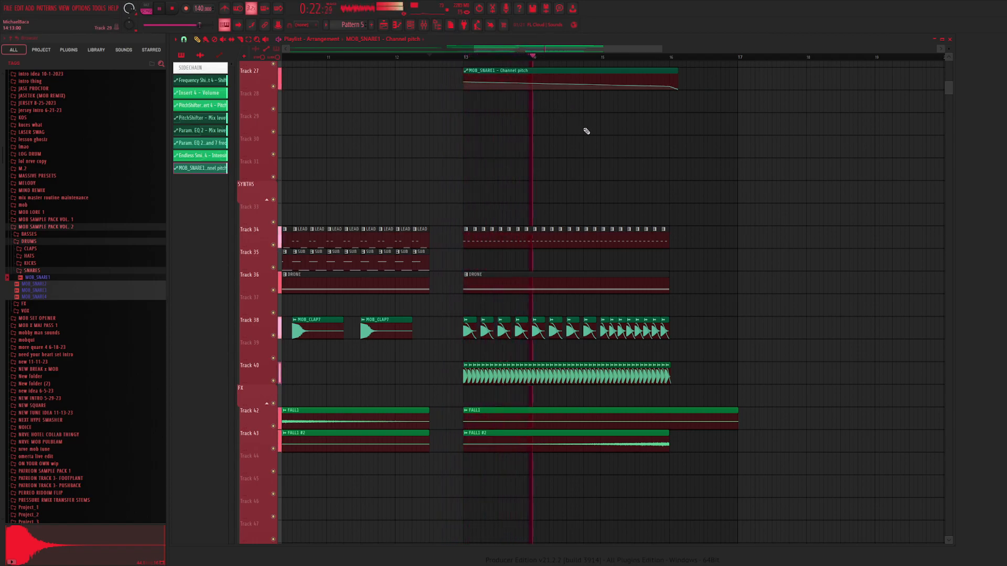
pyautogui.hscroll(4, 603, 158)
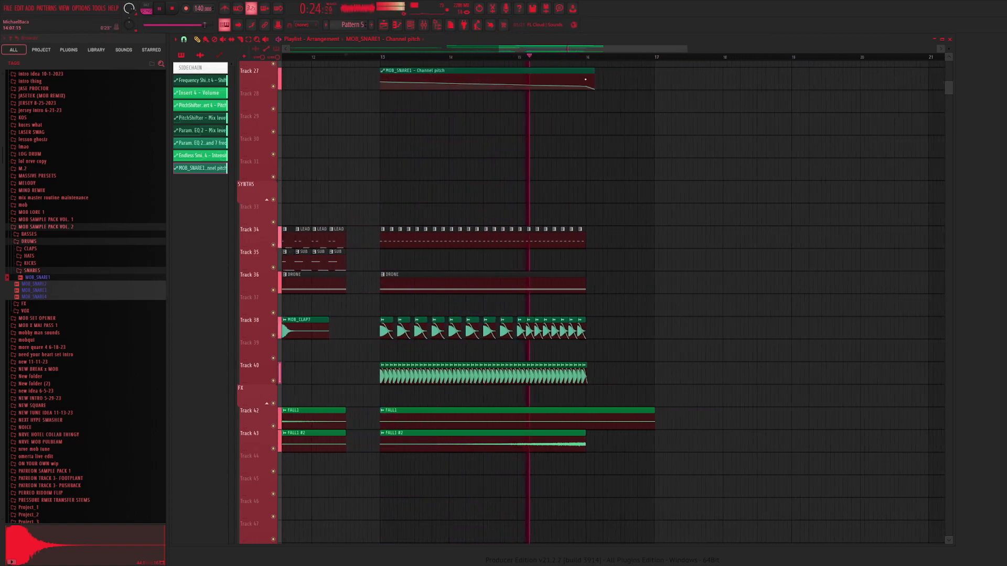
pyautogui.hscroll(-1, 598, 171)
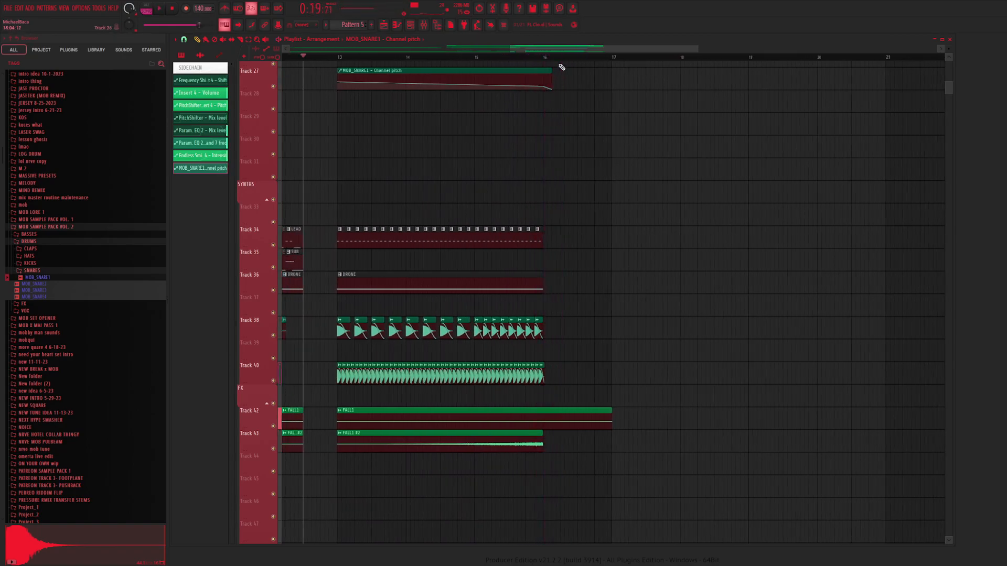
pyautogui.press('space')
pyautogui.hscroll(-4, 528, 62)
pyautogui.click(478, 60)
pyautogui.moveTo(477, 60); pyautogui.dragTo(365, 157)
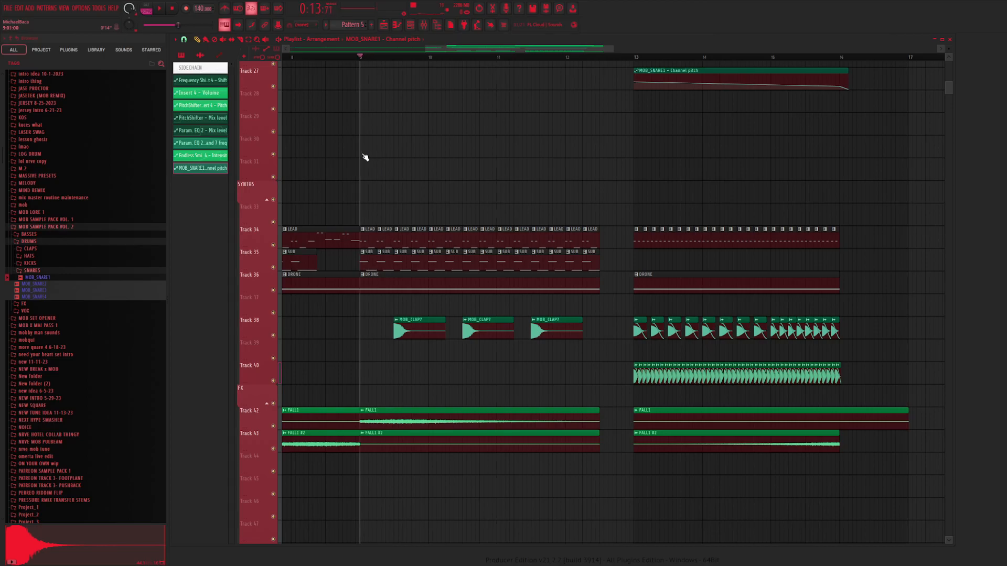
# Place MOB_DOWN4 from the sample pack's FX downlifters on Track 44 at bars 1 and 9
pyautogui.click(40, 268)
pyautogui.click(36, 236)
pyautogui.click(32, 235)
pyautogui.click(34, 241)
pyautogui.click(24, 248)
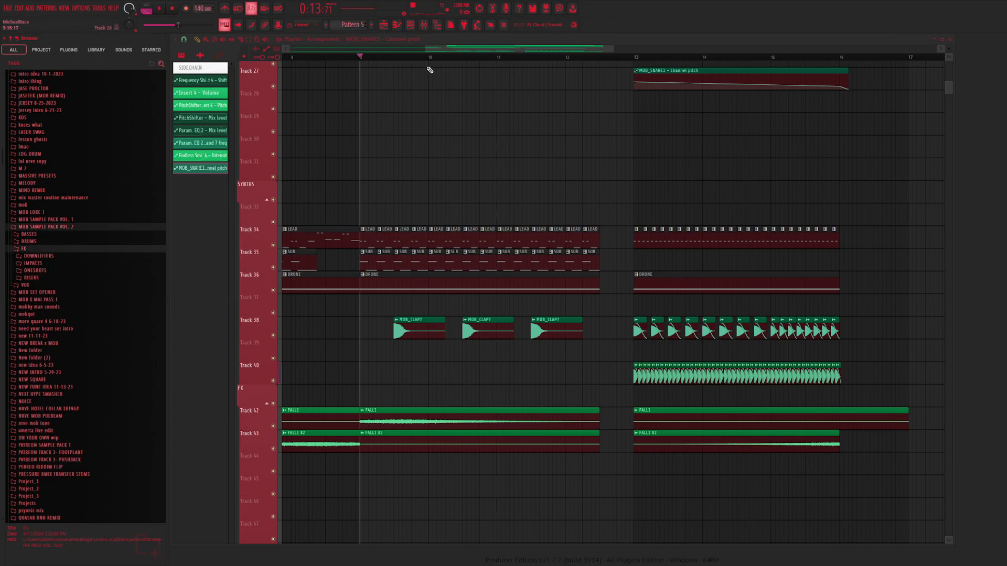
pyautogui.scroll(-3, 426, 58)
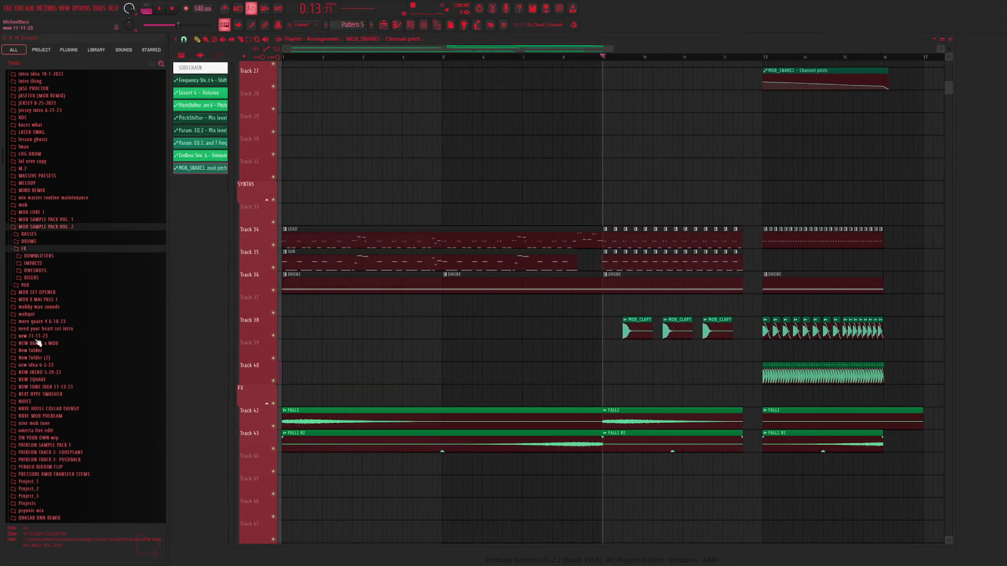
pyautogui.click(40, 256)
pyautogui.moveTo(37, 282); pyautogui.dragTo(649, 465)
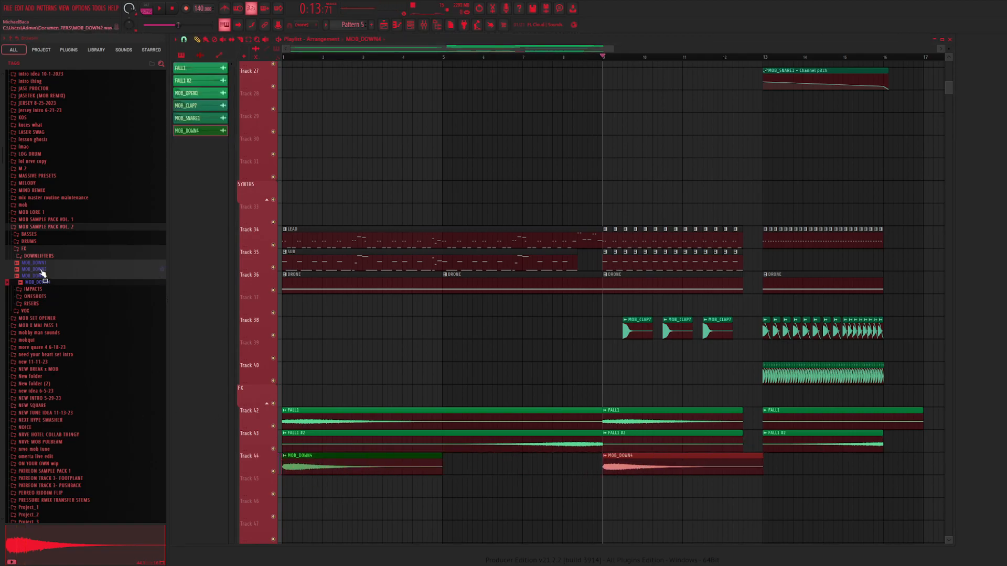
# Place the third MOB_IMPACT sample from the FX impacts folder at bar 1 on Track 45
pyautogui.click(32, 289)
pyautogui.click(39, 308)
pyautogui.moveTo(43, 311); pyautogui.dragTo(296, 487)
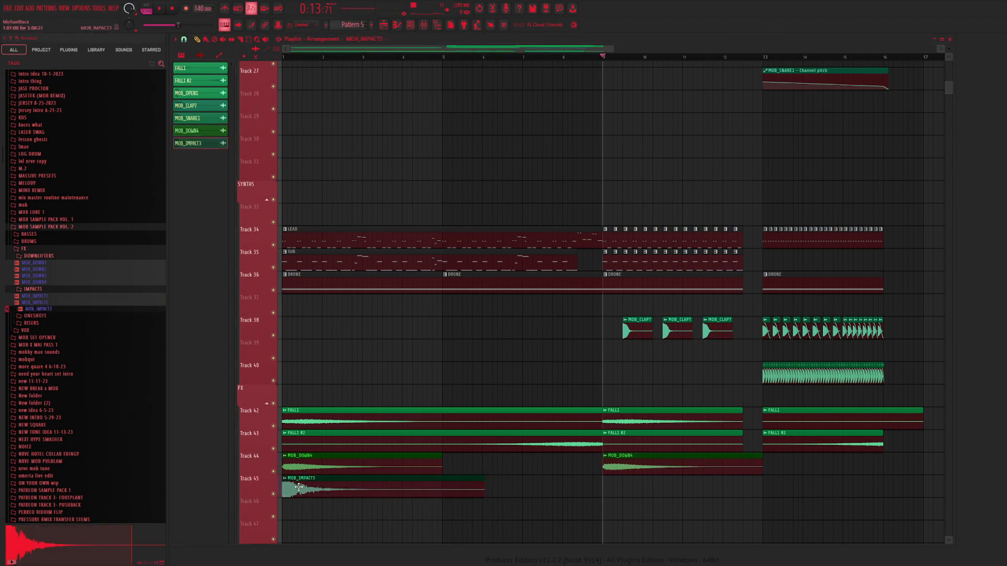
# Move the impact clip on Track 45 from bar 1 to bar 13 and play the build-up from there
pyautogui.doubleClick(295, 487)
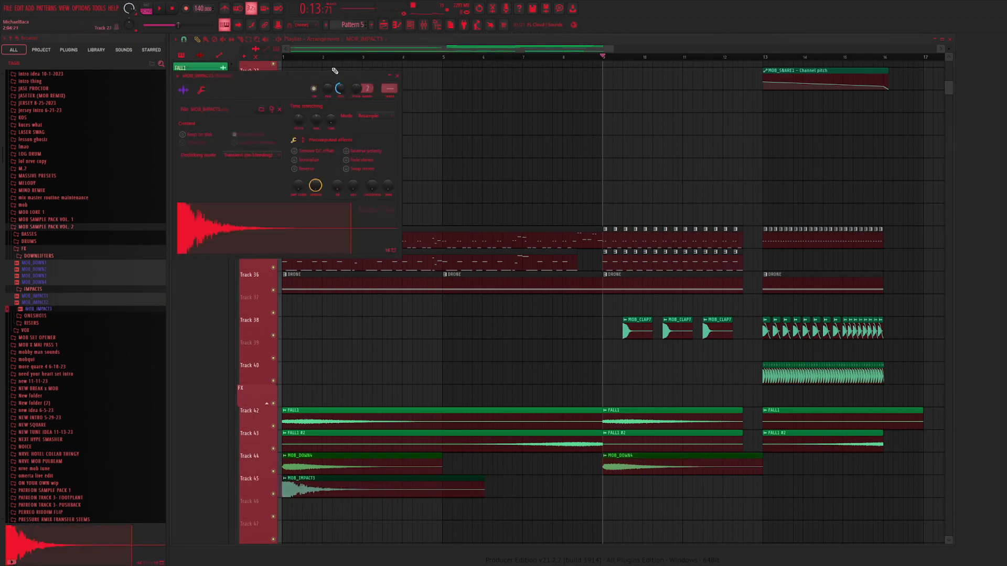
pyautogui.press('Escape')
pyautogui.press('space')
pyautogui.moveTo(323, 498); pyautogui.dragTo(782, 489)
pyautogui.doubleClick(782, 489)
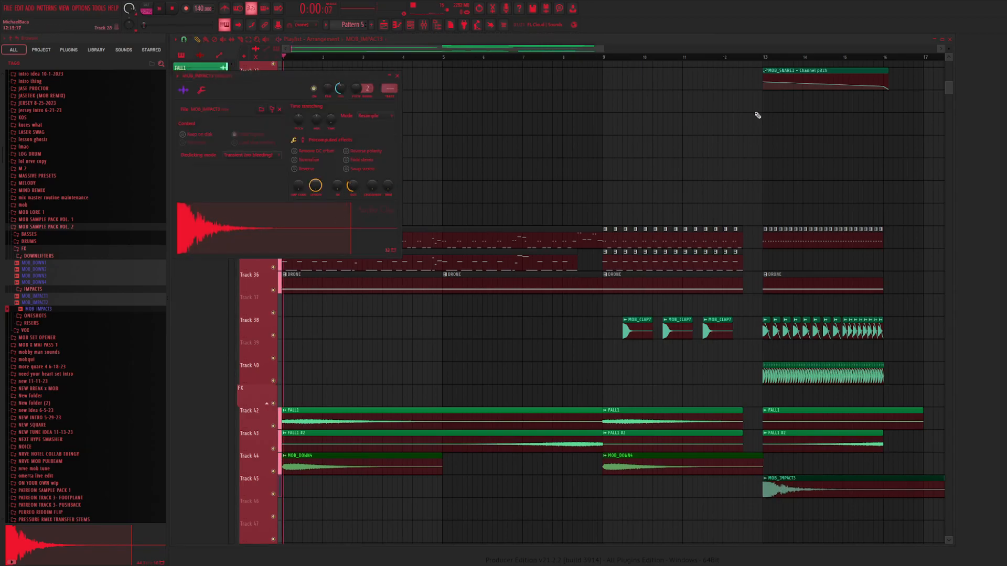
pyautogui.click(762, 58)
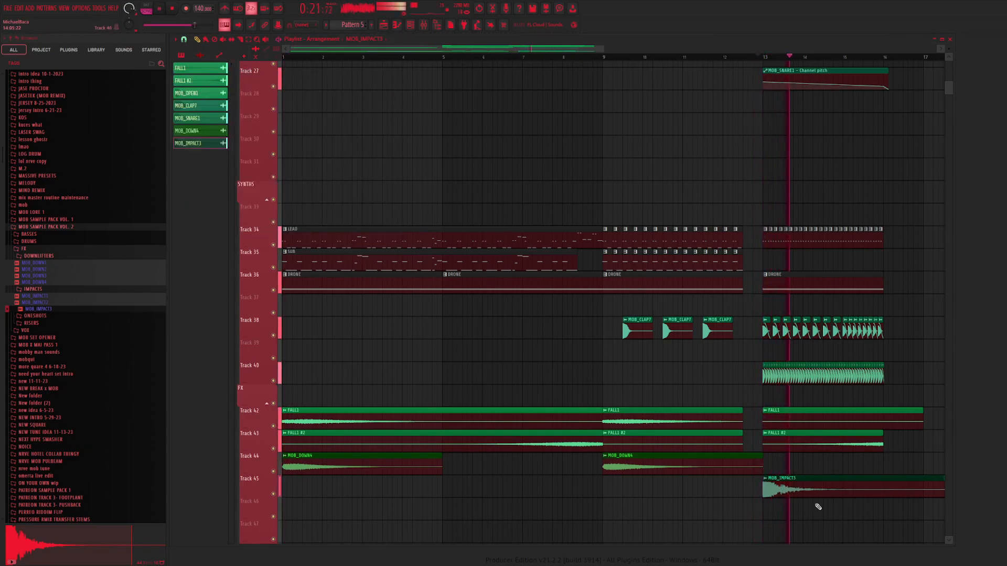
# Try MOB_IMPACT2 as the impact at bar 13 on Track 45, play it, and delete the clip
pyautogui.press('space')
pyautogui.moveTo(37, 303); pyautogui.dragTo(777, 486)
pyautogui.press('space')
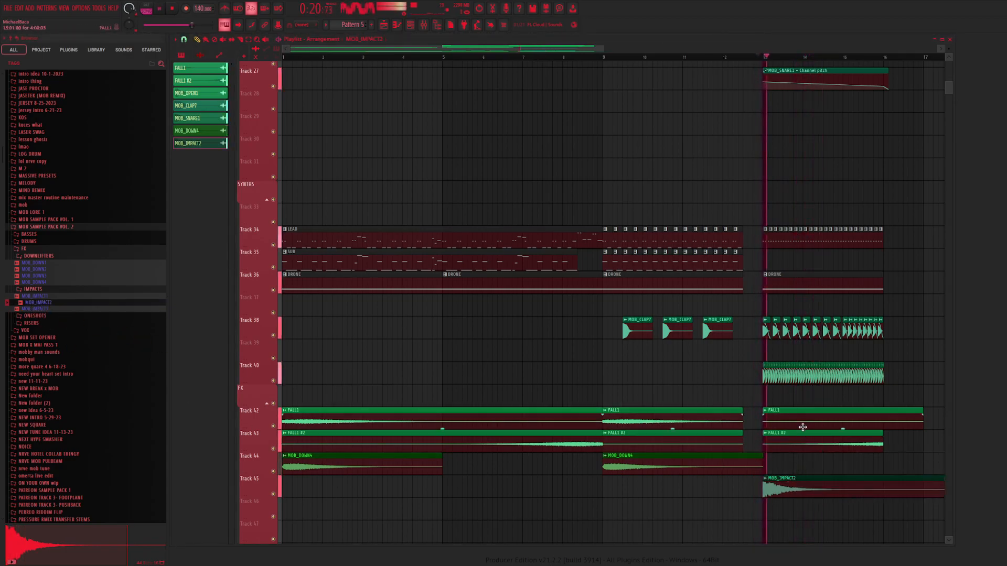
pyautogui.press('space')
pyautogui.click(796, 489)
pyautogui.press('Delete')
# Place MOB_DOWN3 from the FX downlifters folder at bar 1 on Track 45
pyautogui.click(42, 289)
pyautogui.click(43, 276)
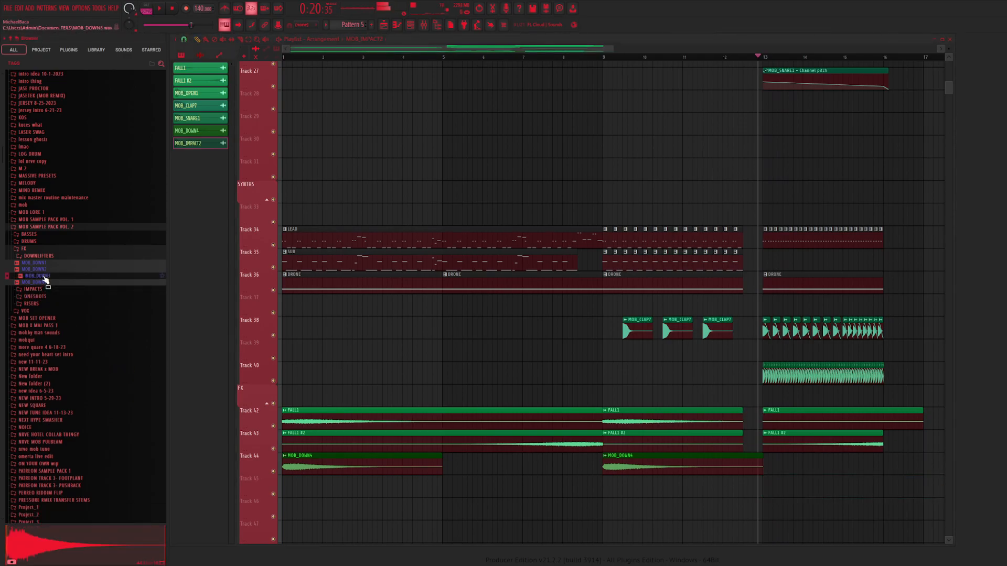
pyautogui.moveTo(45, 280); pyautogui.dragTo(316, 488)
# Route MOB_DOWN3 to mixer Insert 5 and cut its low end with a Fruity Parametric EQ 2
pyautogui.doubleClick(344, 484)
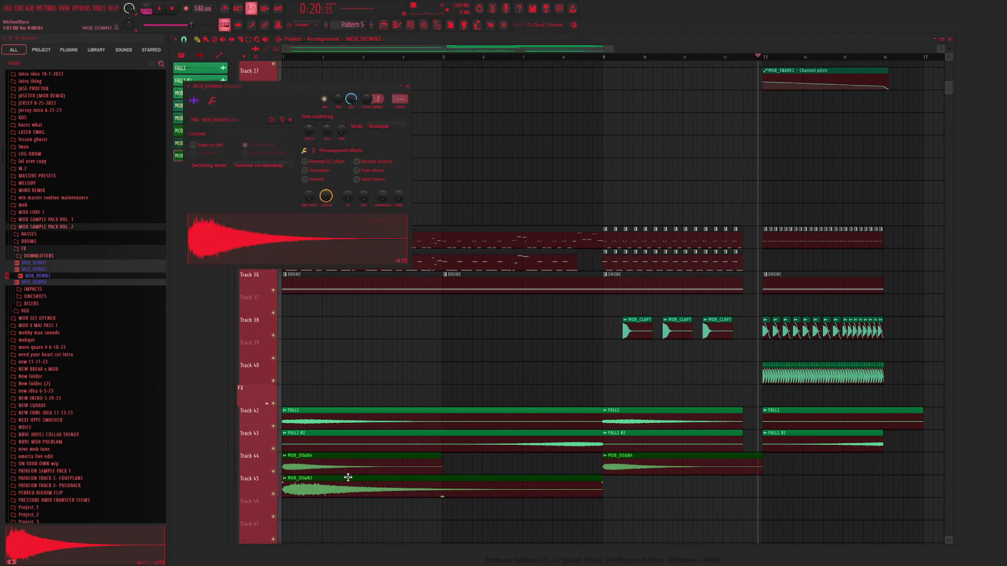
pyautogui.click(426, 26)
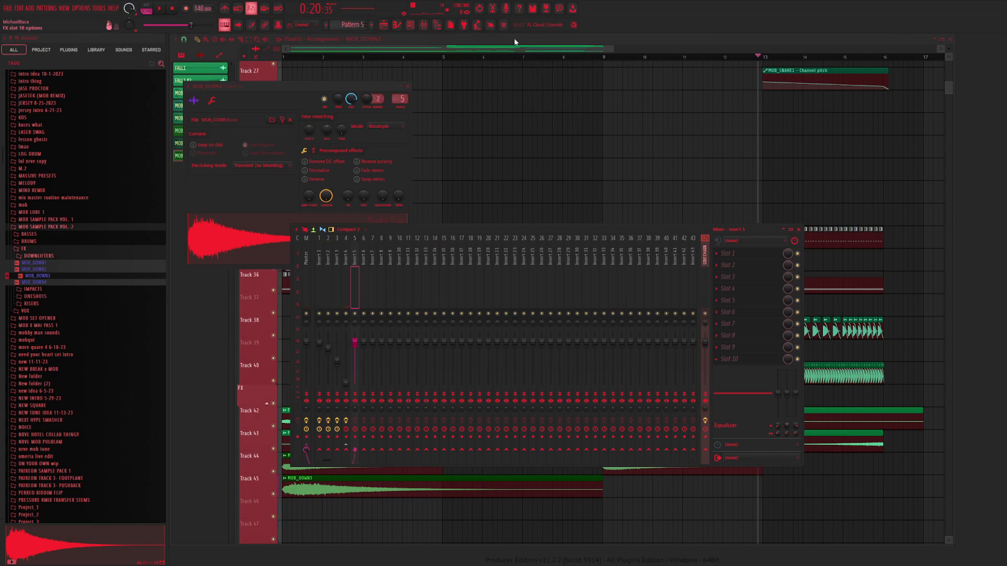
pyautogui.moveTo(235, 198); pyautogui.dragTo(324, 199)
pyautogui.press('space')
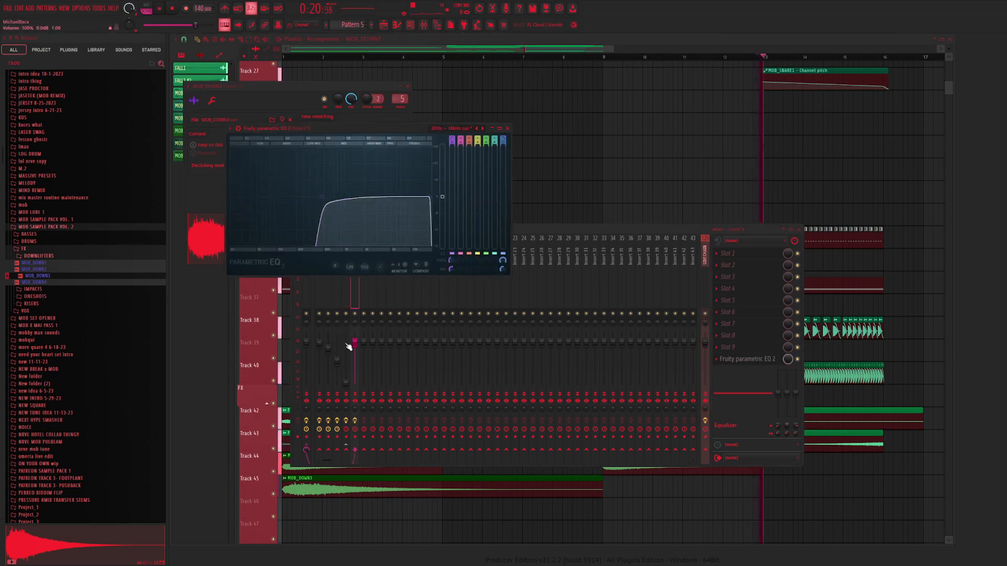
# Play the arrangement from bar 1 and check the MOB_DOWN3 channel settings
pyautogui.click(308, 58)
pyautogui.press('space')
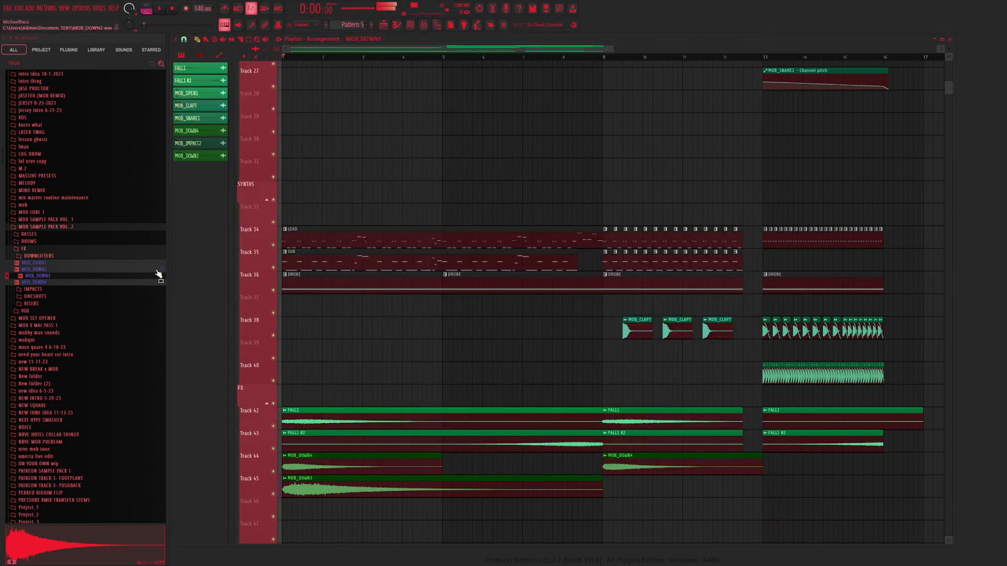
pyautogui.press('space')
pyautogui.doubleClick(345, 484)
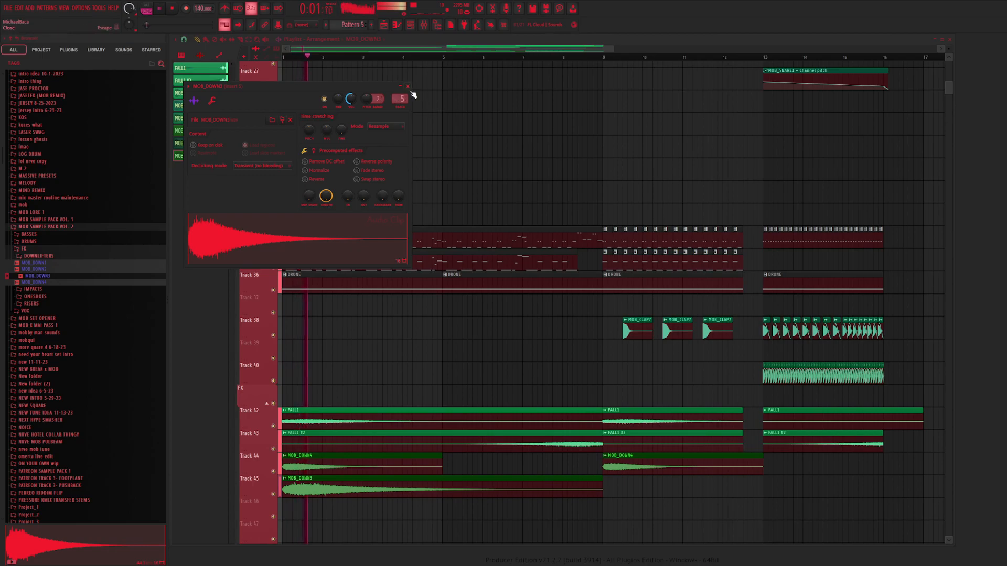
pyautogui.click(422, 136)
# Copy MOB_DOWN3 to bar 9 on Track 45 and shorten the DRONE clip before bar 9 to the SUB clip's end
pyautogui.moveTo(343, 489); pyautogui.dragTo(674, 486)
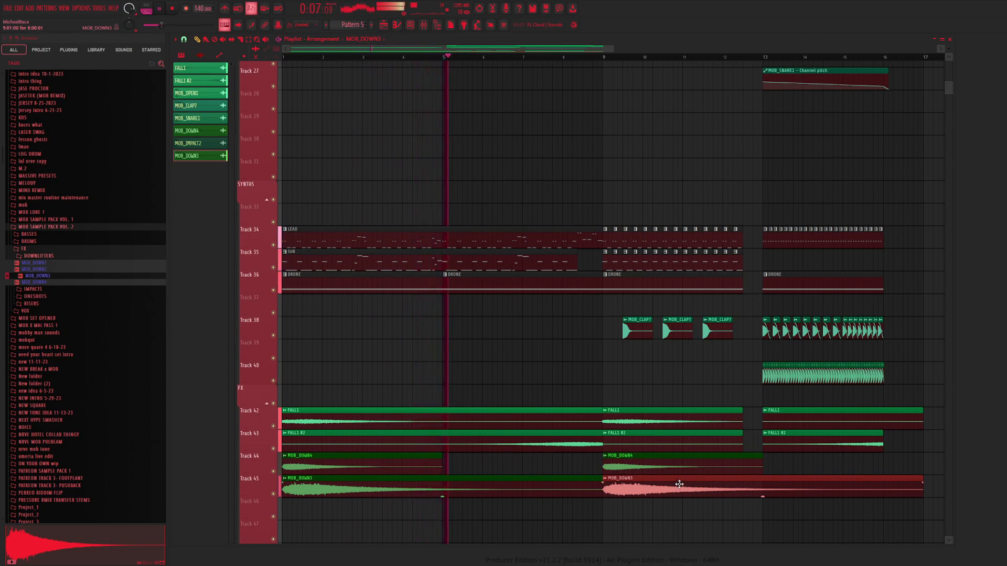
pyautogui.moveTo(603, 286); pyautogui.dragTo(579, 286)
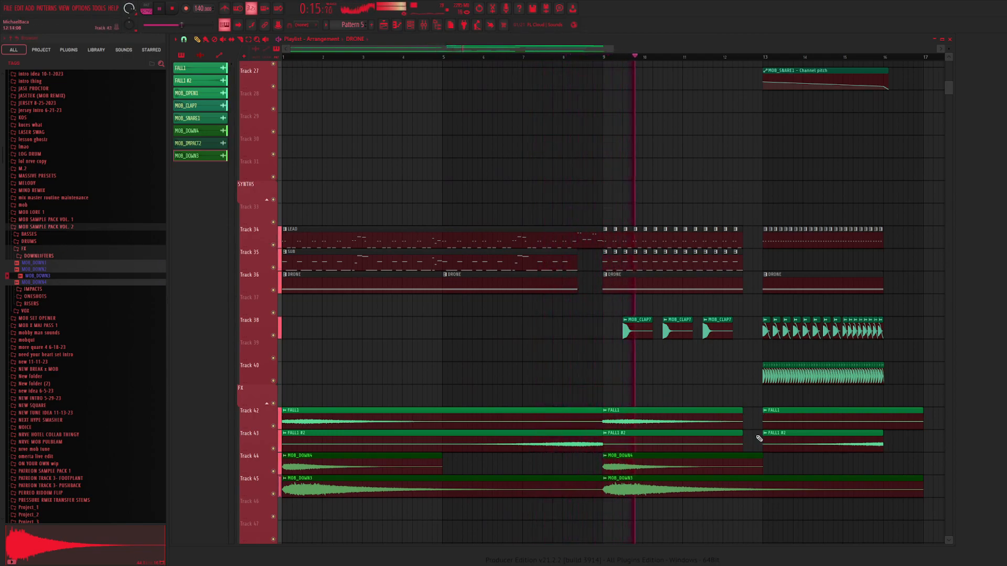
# Slice the second downlifter clips on Tracks 44 and 45 and remove their parts between the middle of bar 12 and bar 13
pyautogui.click(35, 296)
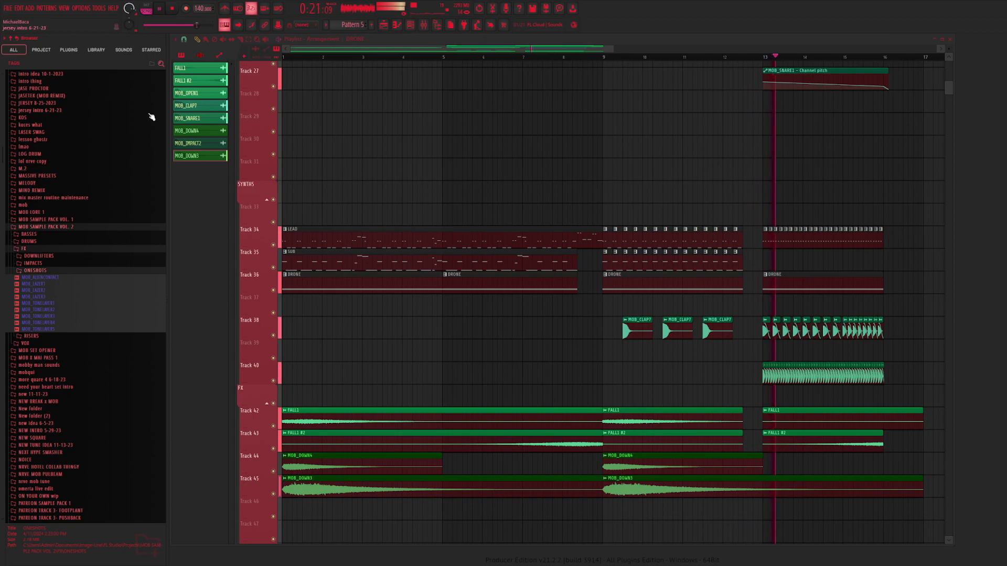
pyautogui.press('space')
pyautogui.press('c')
pyautogui.moveTo(745, 493); pyautogui.dragTo(764, 479)
pyautogui.rightClick(755, 466)
pyautogui.rightClick(758, 488)
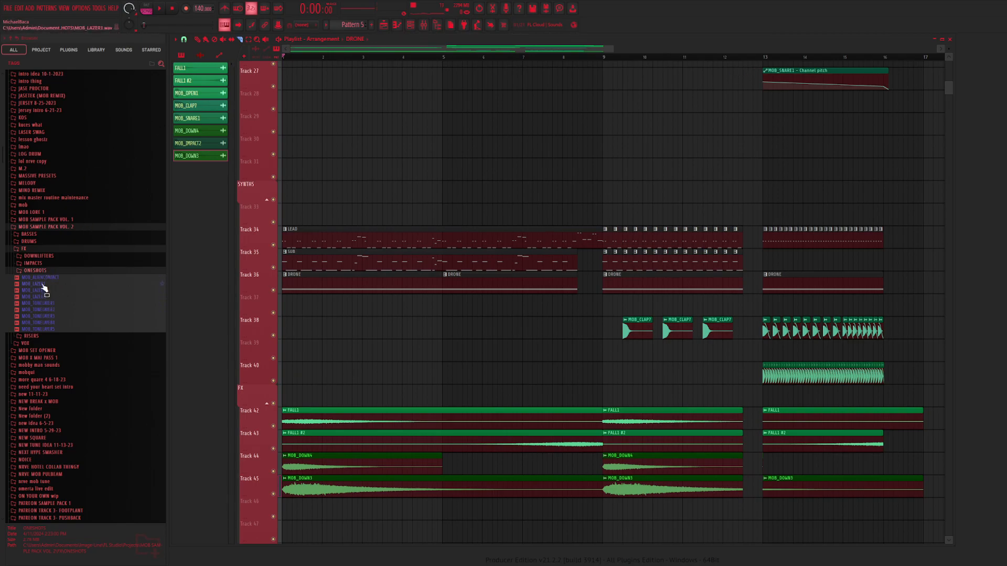
# Place MOB_LAZER2 from the FX oneshots in the gap before bar 13 on Track 33 and time-stretch it longer
pyautogui.moveTo(45, 292); pyautogui.dragTo(750, 223)
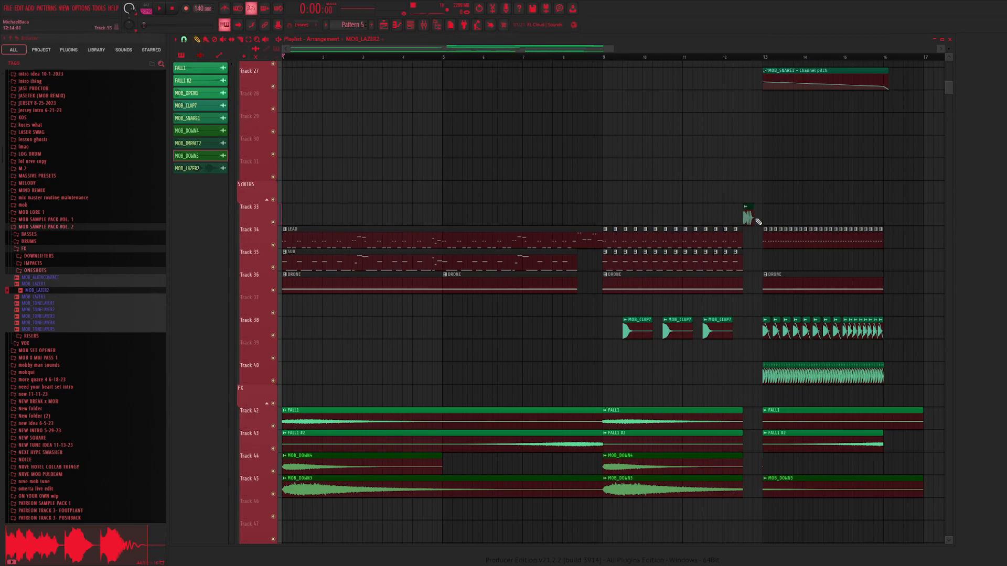
pyautogui.doubleClick(747, 217)
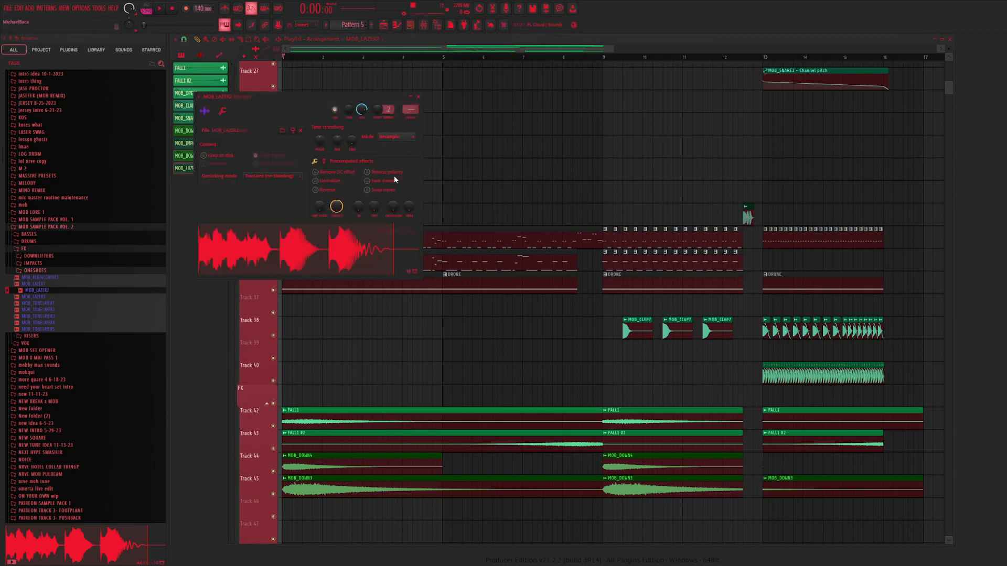
pyautogui.moveTo(338, 141)
pyautogui.mouseDown()
pyautogui.moveTo(337, 118)
pyautogui.moveTo(337, 142)
pyautogui.mouseUp()
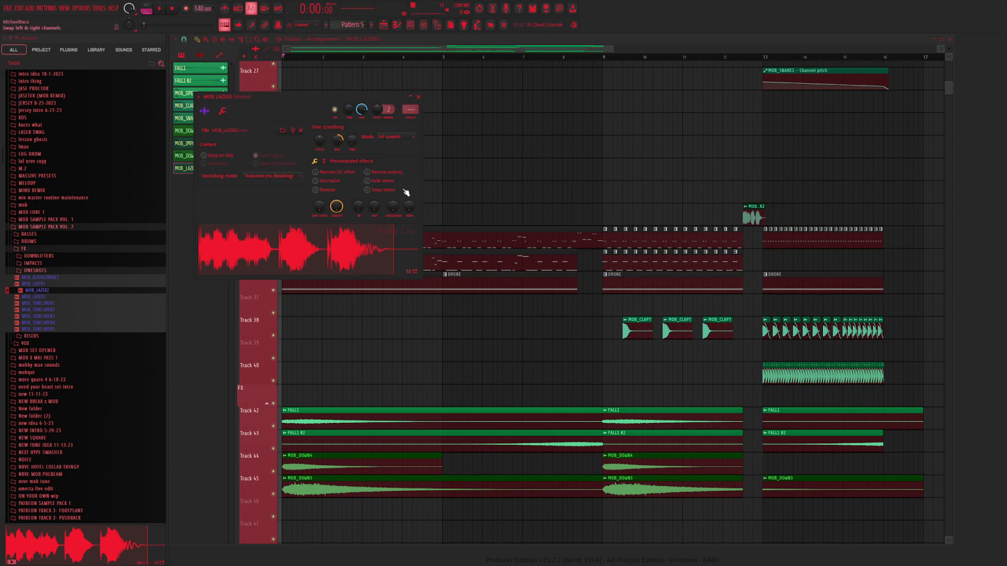
pyautogui.moveTo(337, 140); pyautogui.dragTo(337, 138)
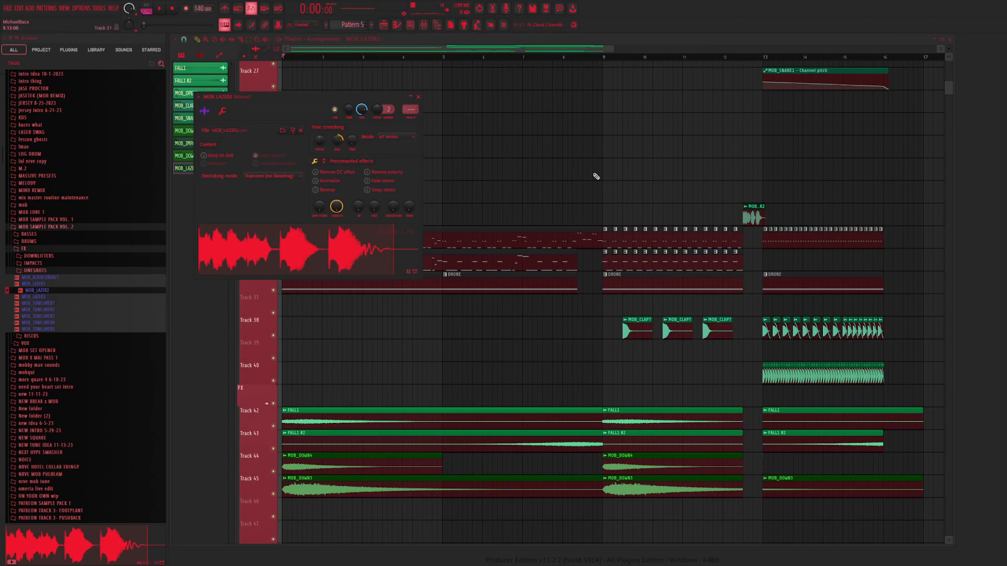
# Move the playhead to the start of the MOB_LAZER2 clip and apply a negative Pogo pitch bend to the sample
pyautogui.click(745, 60)
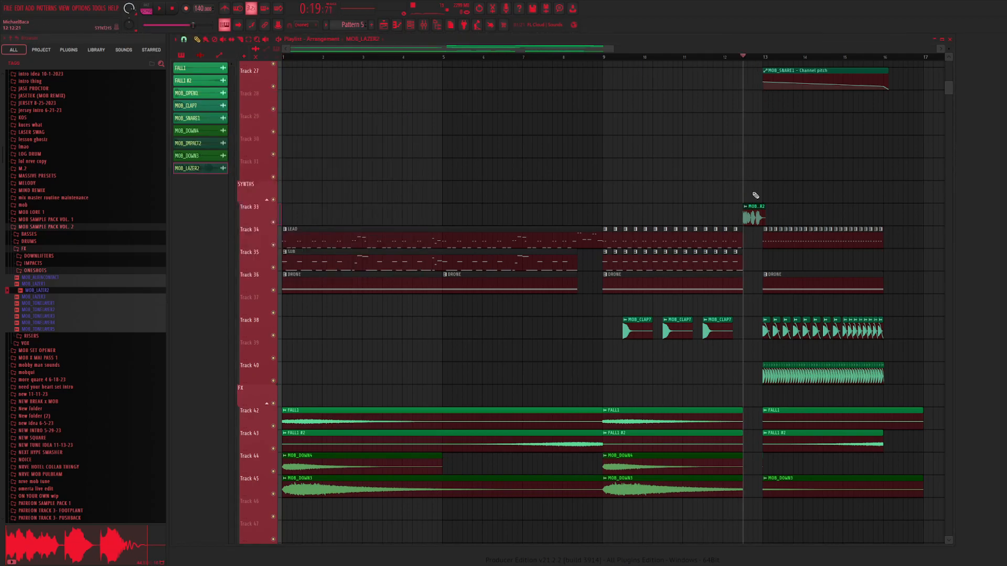
pyautogui.doubleClick(754, 218)
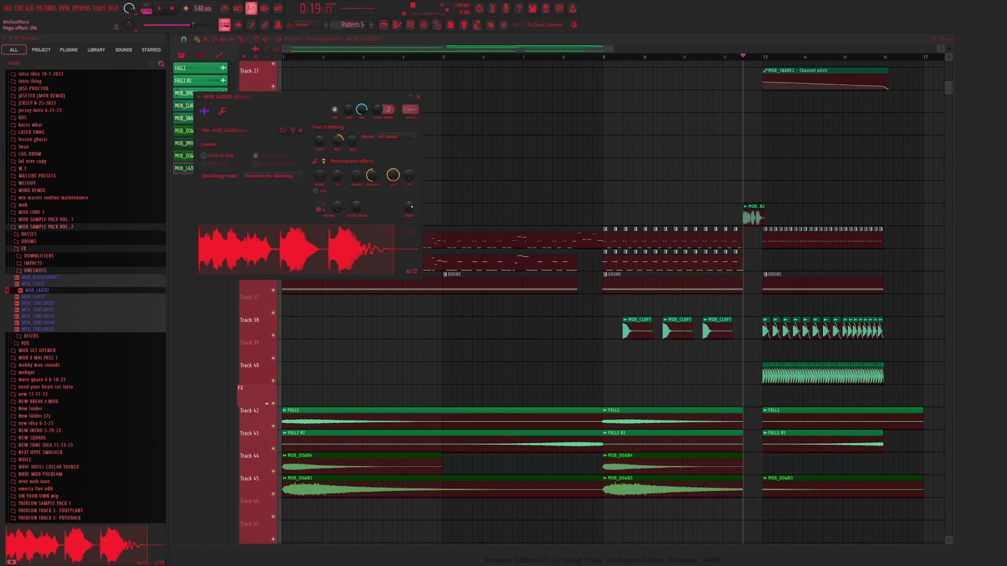
pyautogui.moveTo(409, 206); pyautogui.dragTo(409, 244)
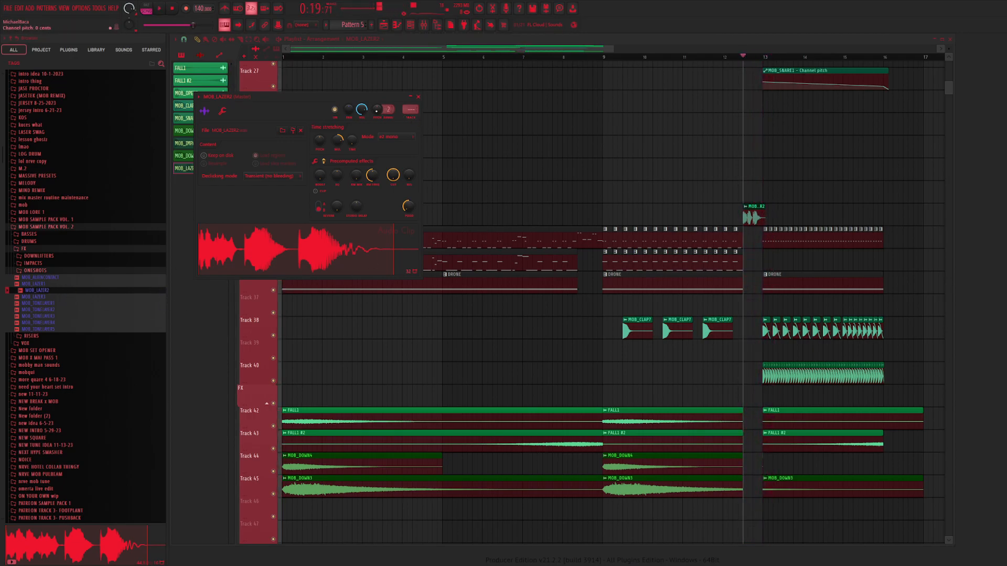
# Place MOB_MUDPIES4 from the bass glitches folder on the SYNTHS track in the last quarter of bar 12, trimmed to end near bar 13
pyautogui.click(29, 234)
pyautogui.click(35, 256)
pyautogui.click(34, 256)
pyautogui.click(34, 241)
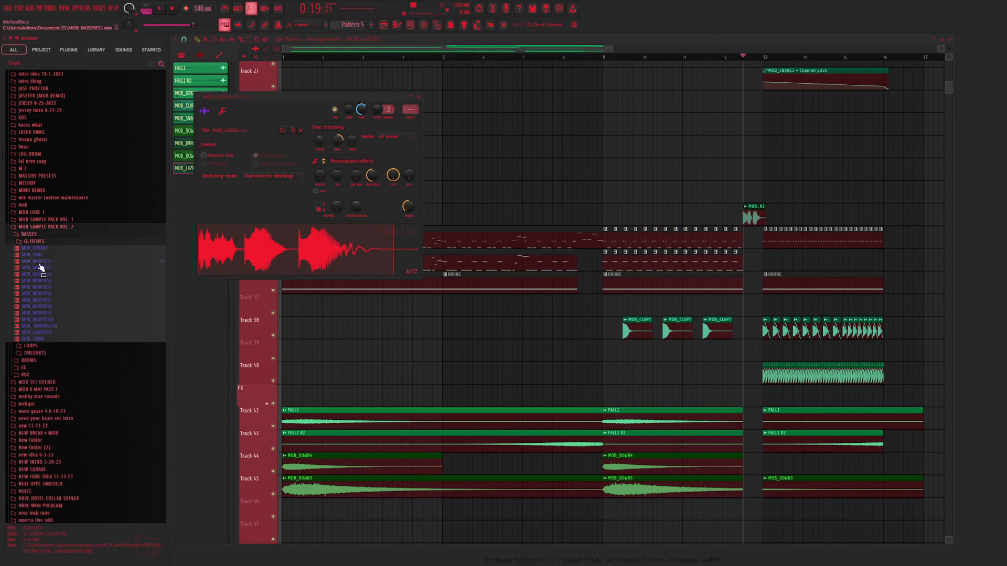
pyautogui.click(48, 326)
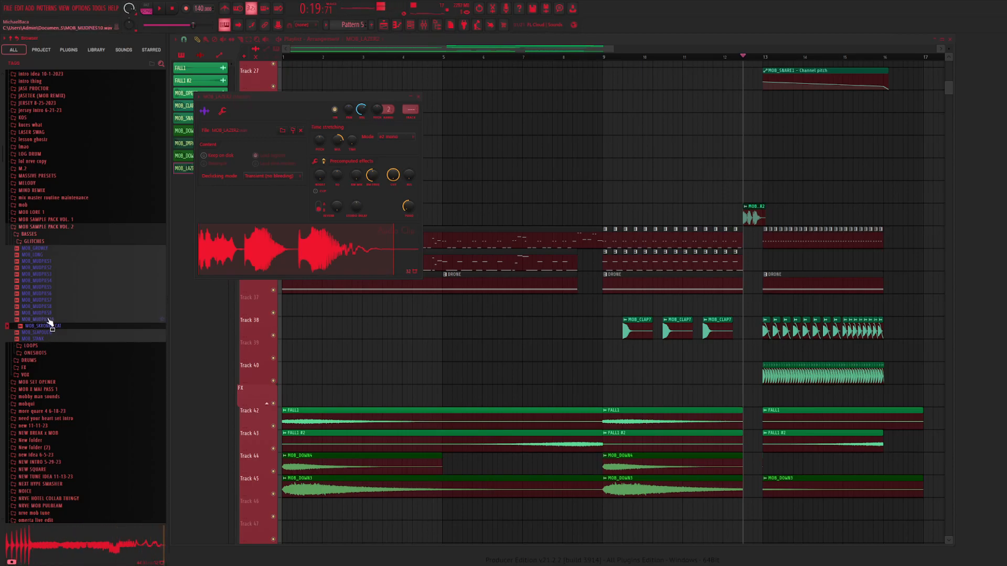
pyautogui.click(46, 280)
pyautogui.moveTo(46, 281); pyautogui.dragTo(756, 192)
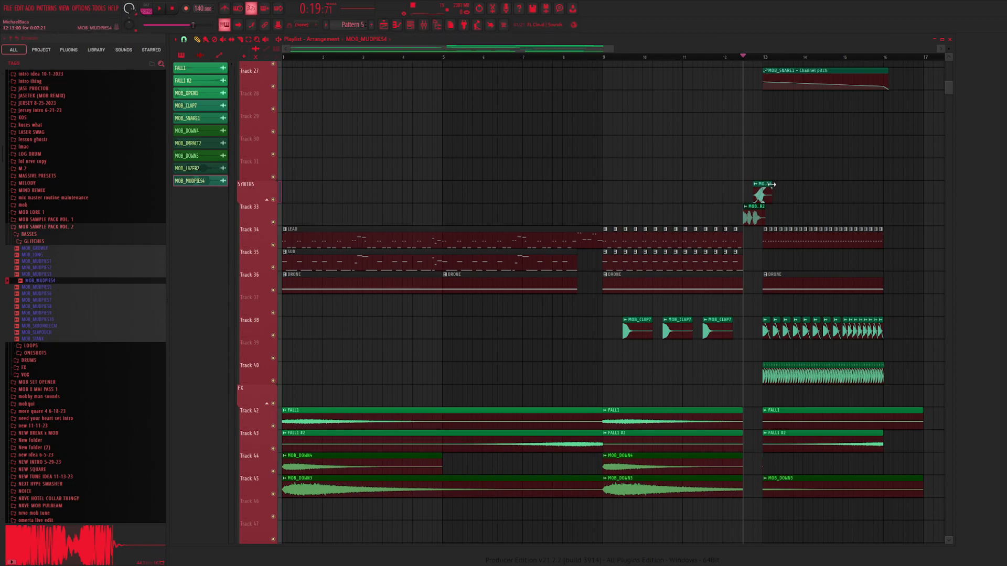
pyautogui.press('space')
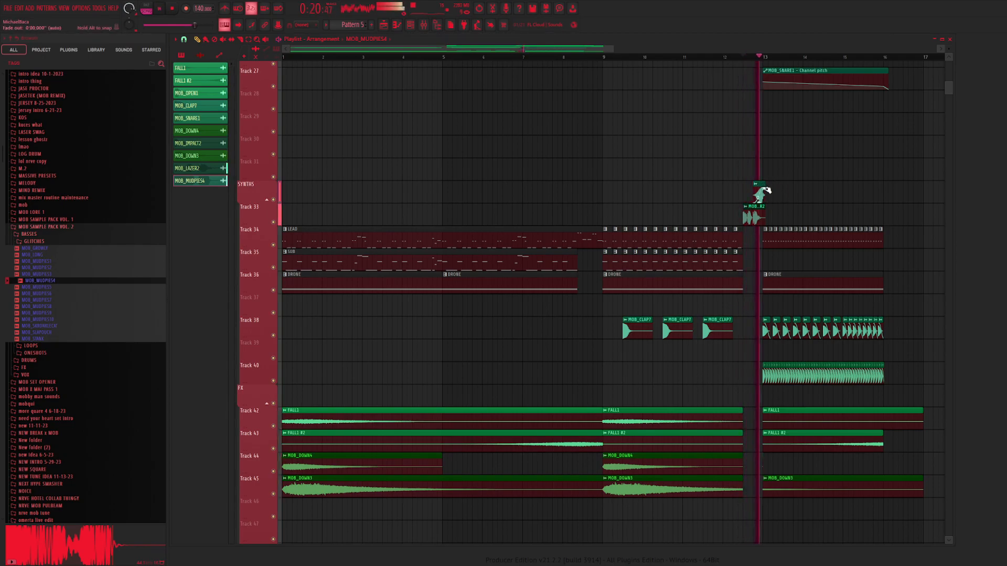
pyautogui.press('space')
# Lower the pitch shift of MOB_MUDPIES4 and play it through the build-up
pyautogui.moveTo(759, 183); pyautogui.dragTo(759, 190)
pyautogui.click(759, 185)
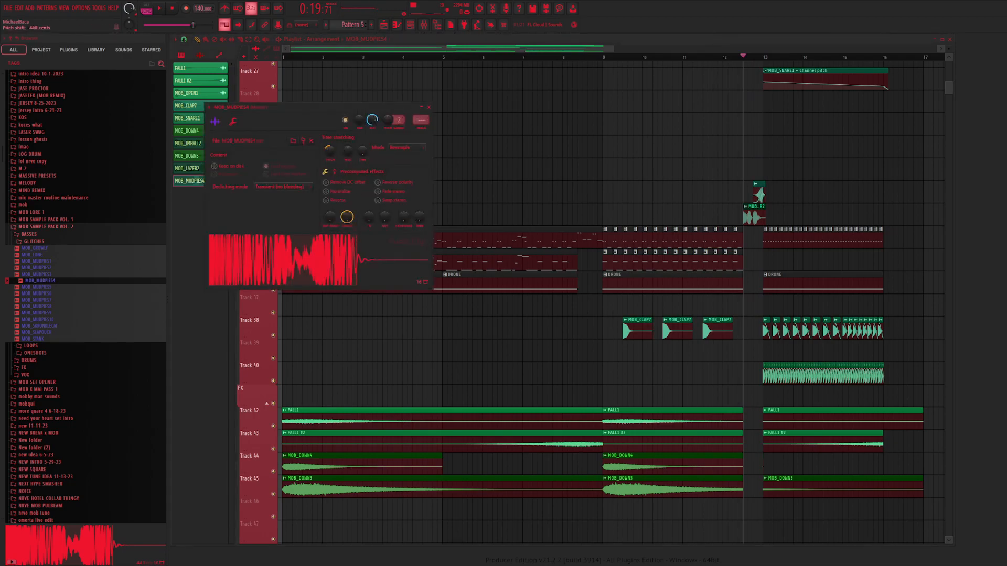
pyautogui.press('space')
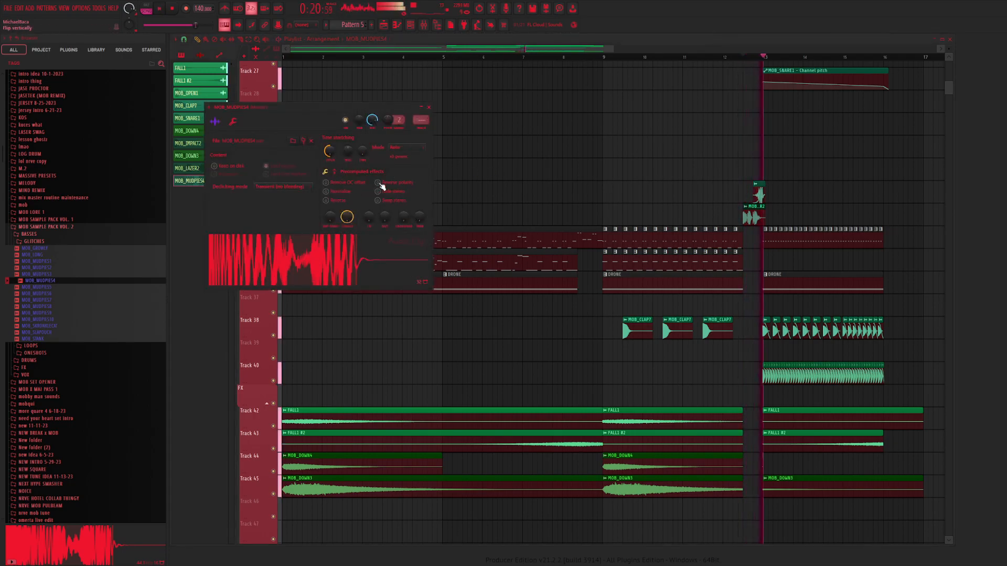
pyautogui.click(429, 107)
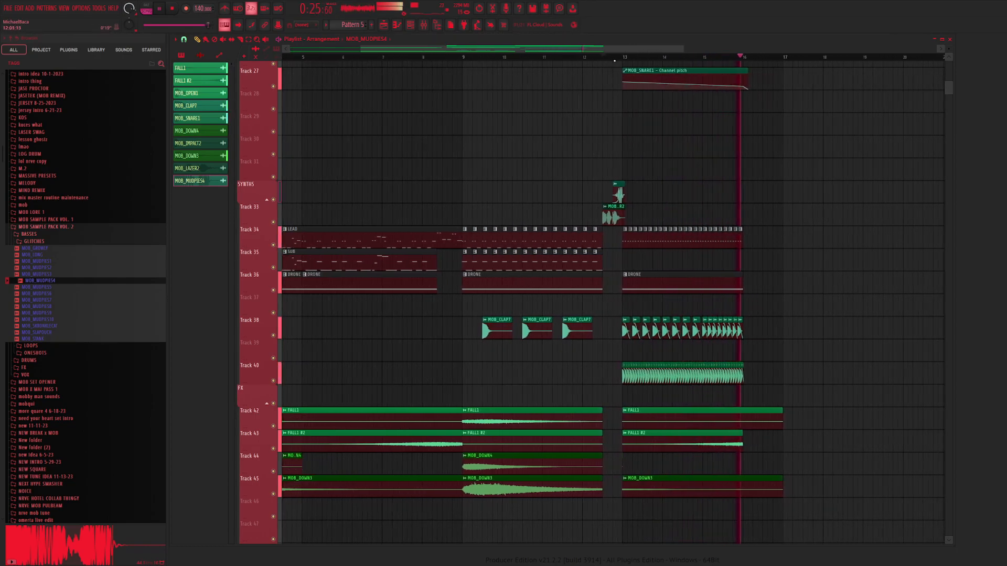
pyautogui.press('space')
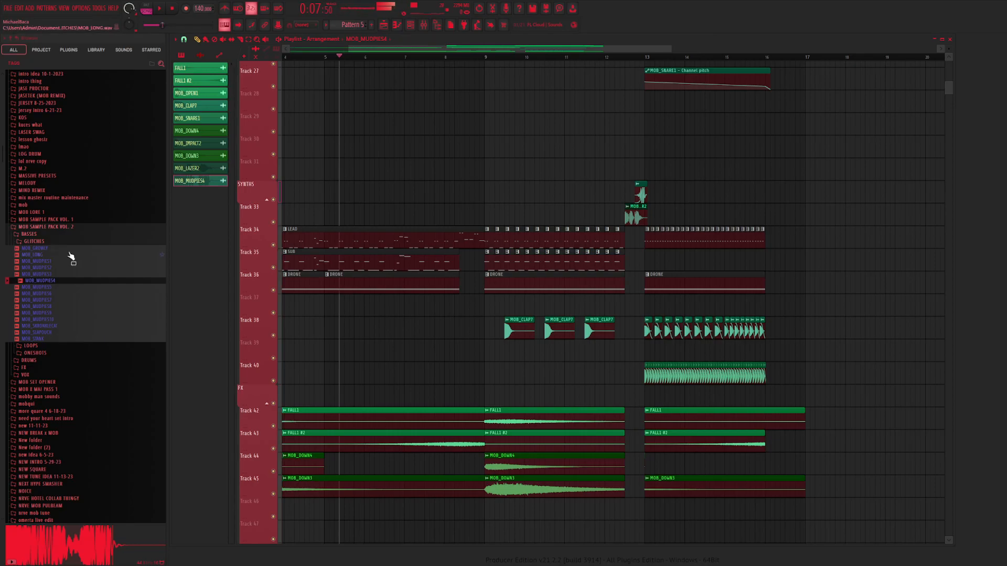
# Place MOB_RISER4 from the sample pack's FX risers at bar 9 on the FX track
pyautogui.click(42, 243)
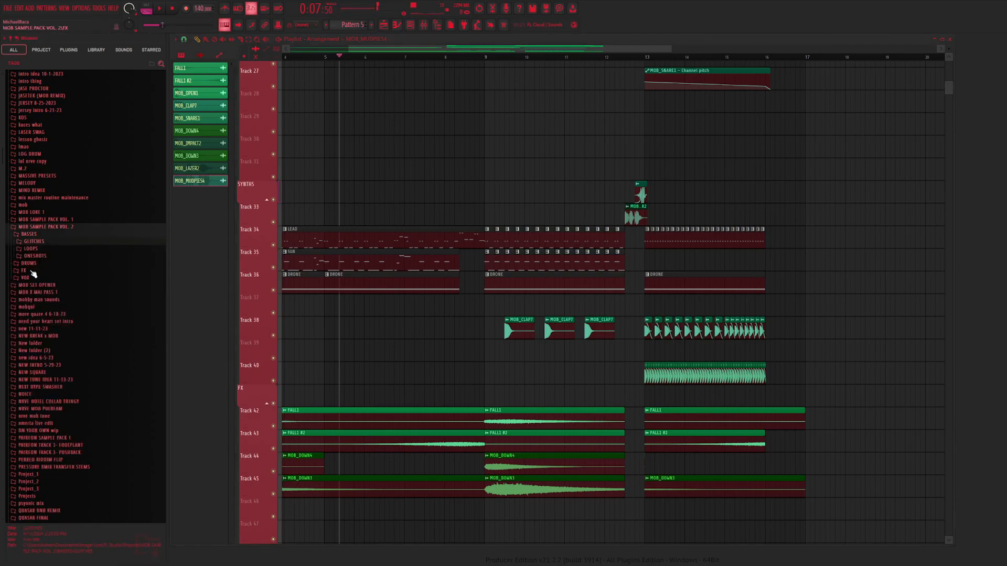
pyautogui.click(30, 263)
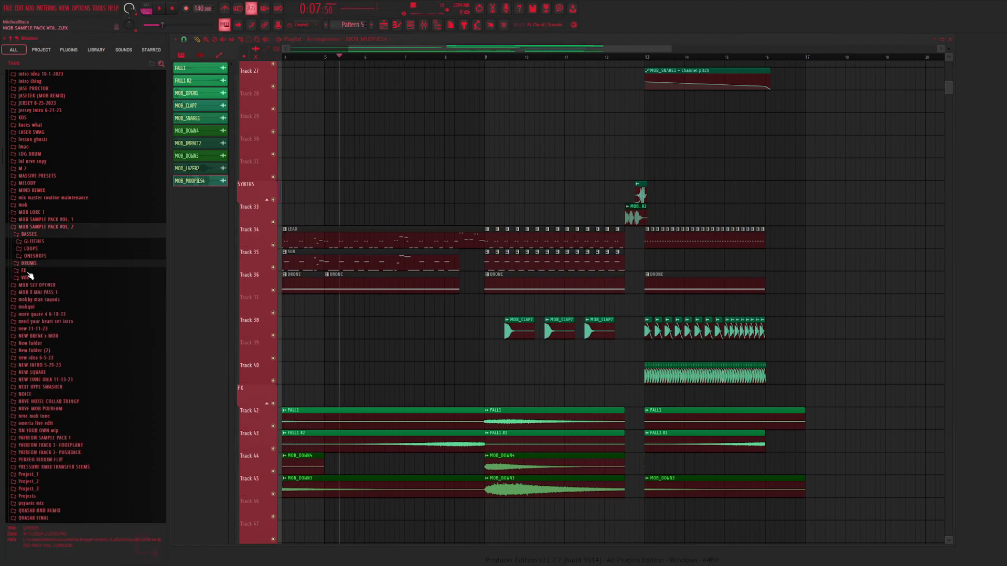
pyautogui.click(24, 299)
pyautogui.click(35, 292)
pyautogui.click(35, 292)
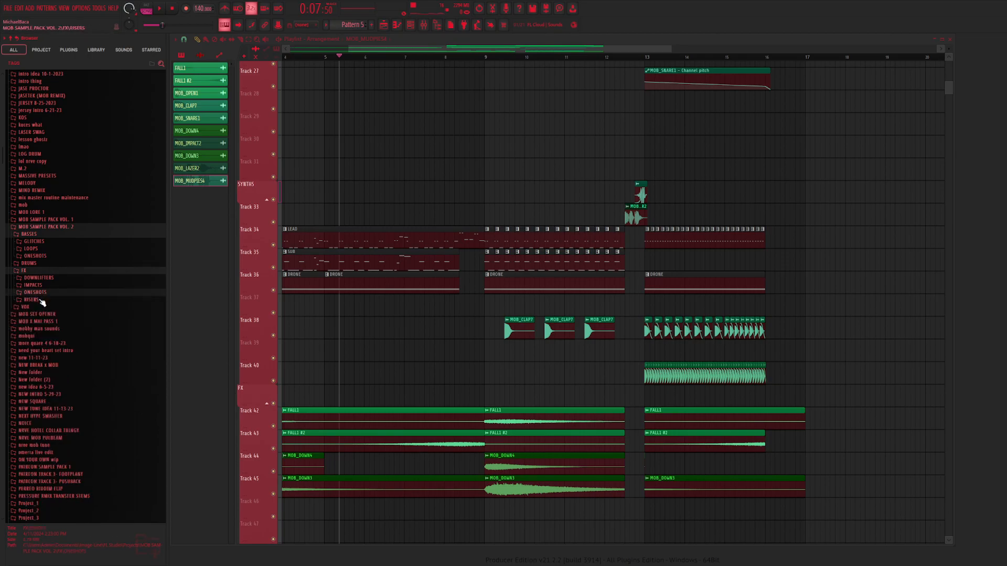
pyautogui.click(32, 300)
pyautogui.click(46, 326)
pyautogui.moveTo(48, 327); pyautogui.dragTo(487, 398)
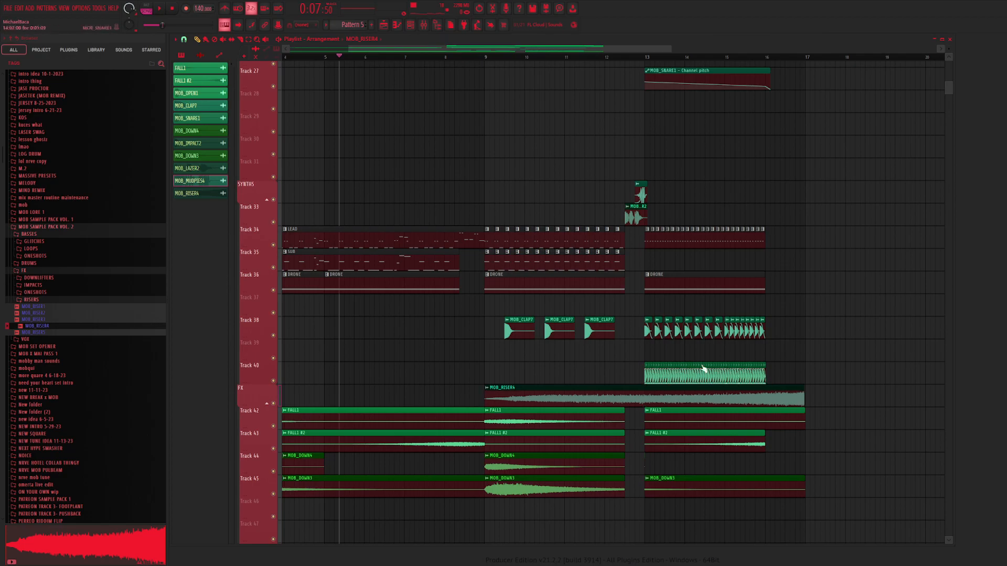
# Slice MOB_RISER4 at the middle of bar 12 and at bar 13, and remove the piece in between
pyautogui.click(241, 39)
pyautogui.click(625, 395)
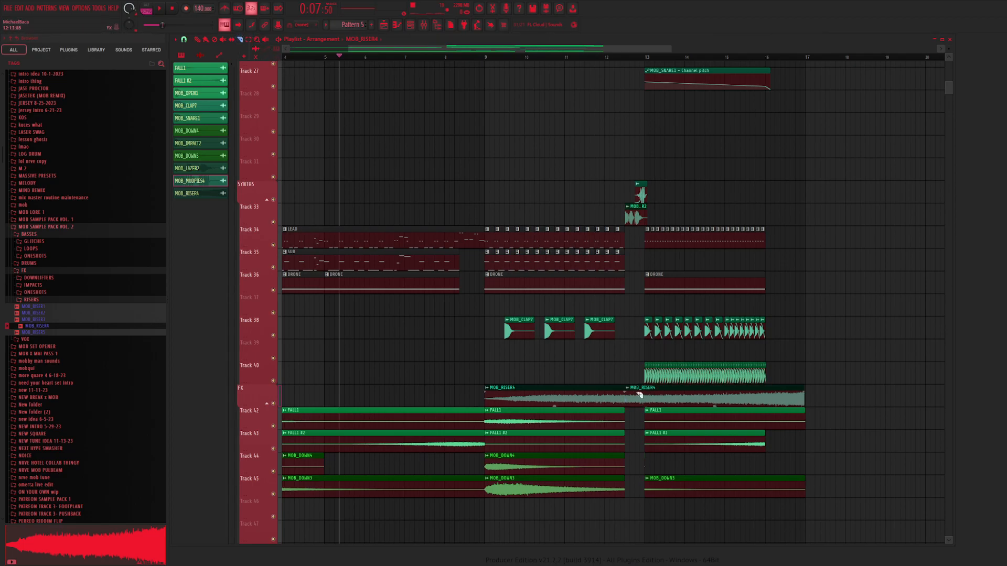
pyautogui.moveTo(646, 396); pyautogui.dragTo(644, 398)
pyautogui.rightClick(635, 398)
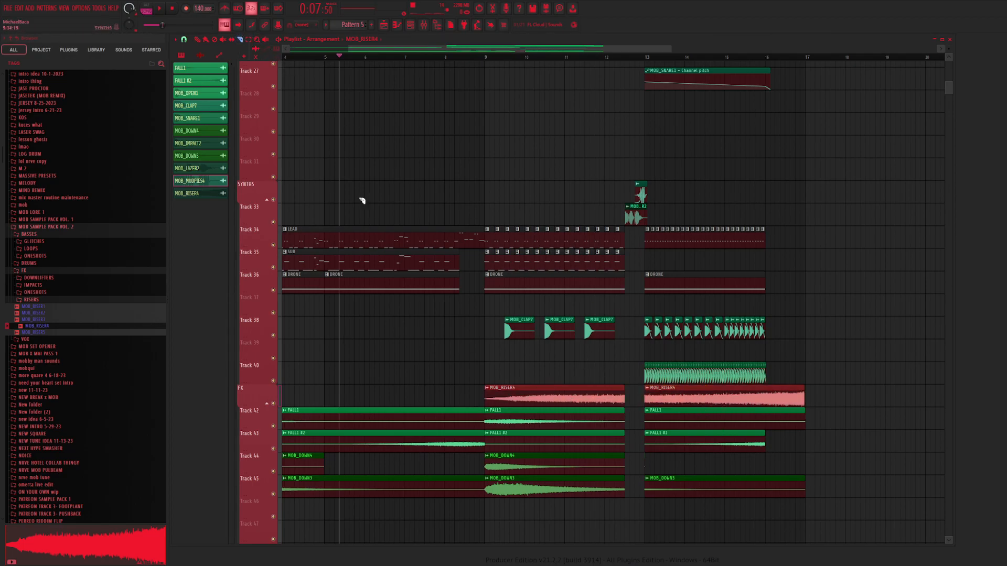
# Set MOB_RISER4's time-stretching mode to Stretch, and give its bar 9 clip a long fade-in and its bar 13 clip a short one
pyautogui.click(187, 193)
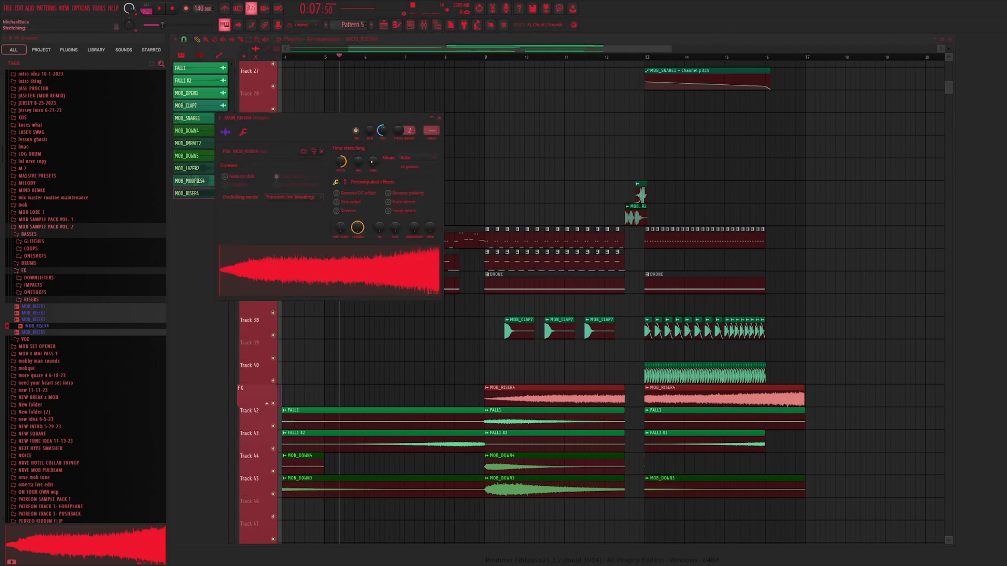
pyautogui.scroll(-1, 417, 157)
pyautogui.click(486, 59)
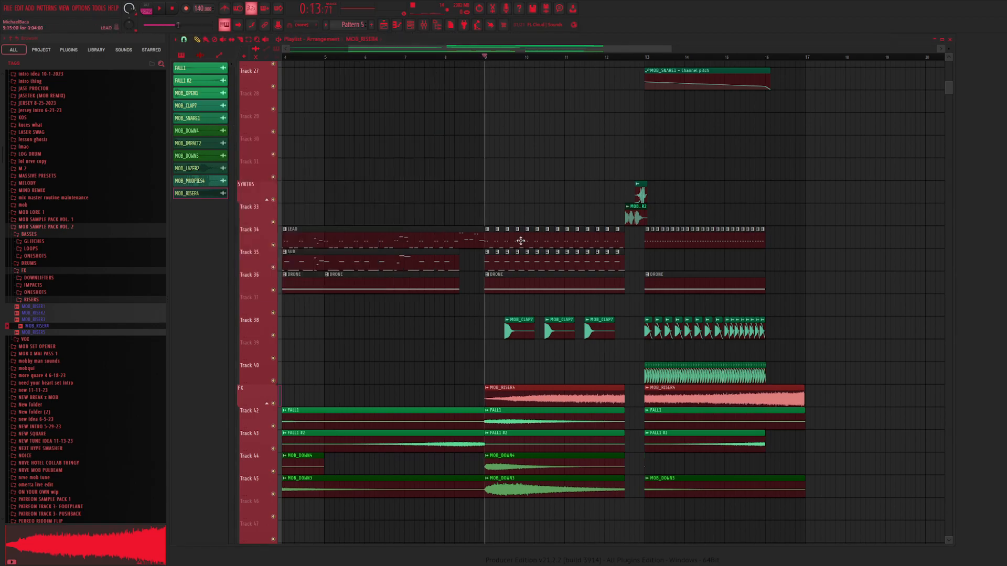
pyautogui.moveTo(487, 395); pyautogui.dragTo(621, 389)
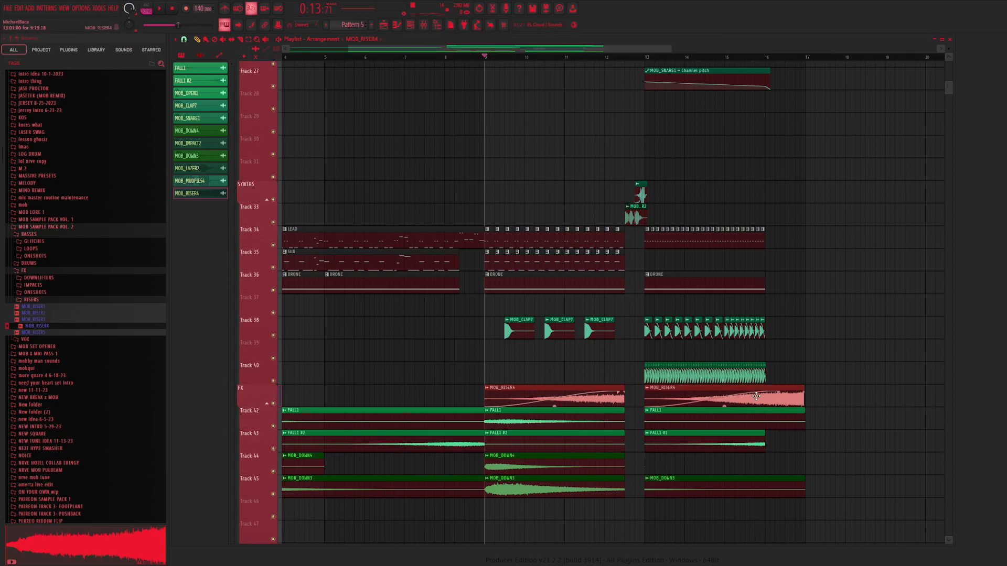
pyautogui.moveTo(778, 395); pyautogui.dragTo(659, 393)
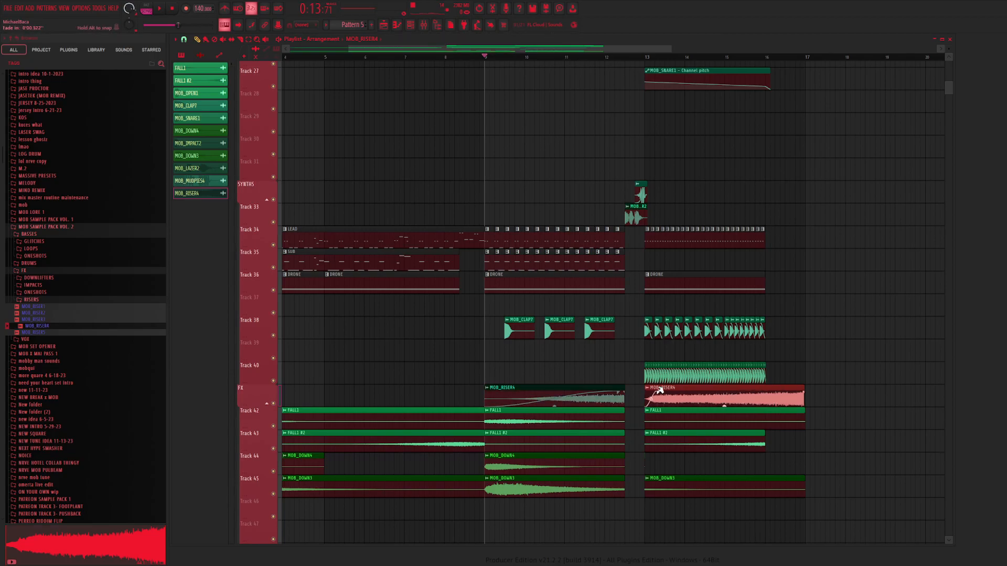
# Play the build-up from bar 9, and slice MOB_RISER4 at bar 16, removing the tail after it
pyautogui.press('space')
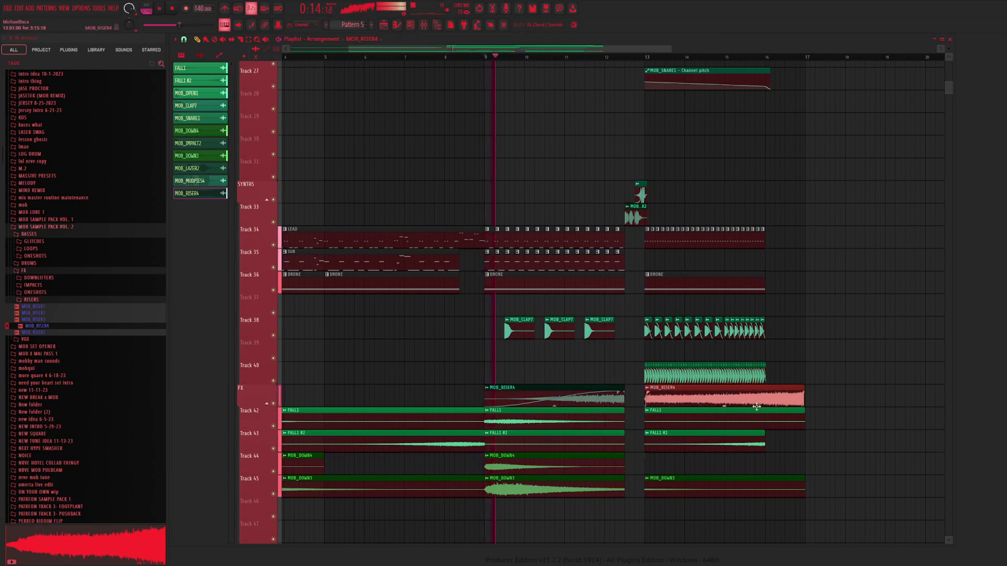
pyautogui.doubleClick(584, 389)
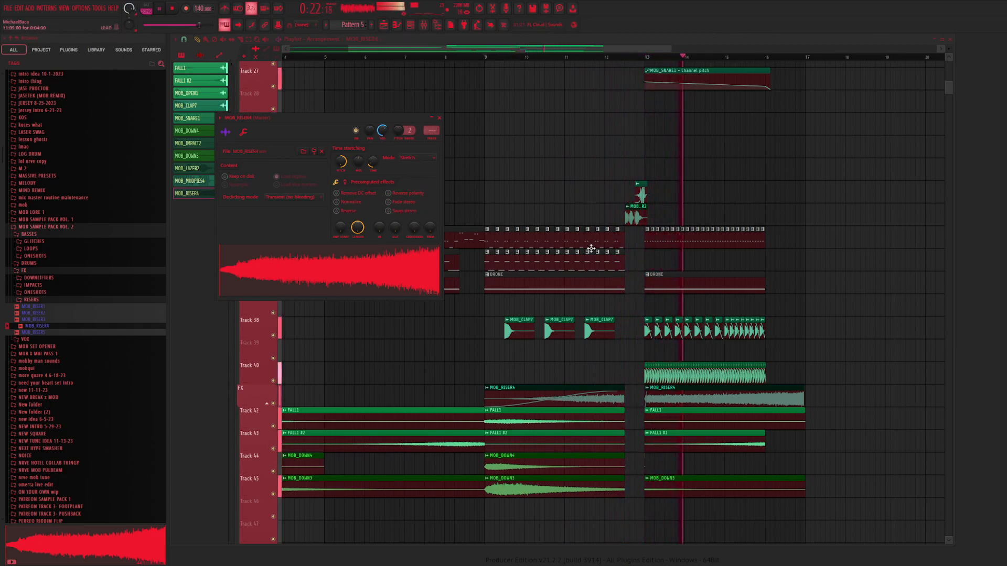
pyautogui.click(242, 41)
pyautogui.click(765, 396)
pyautogui.rightClick(787, 396)
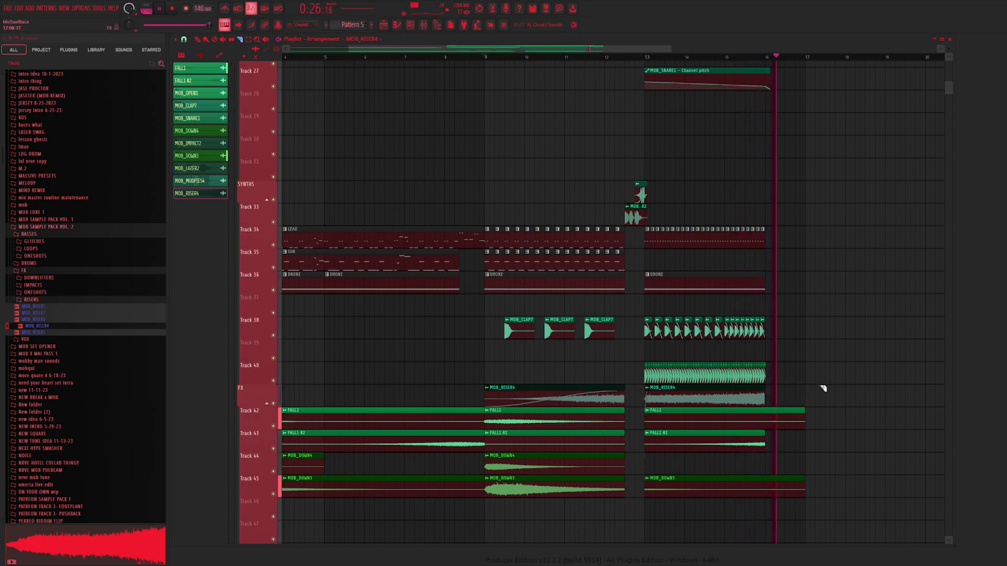
pyautogui.press('space')
pyautogui.press('Home')
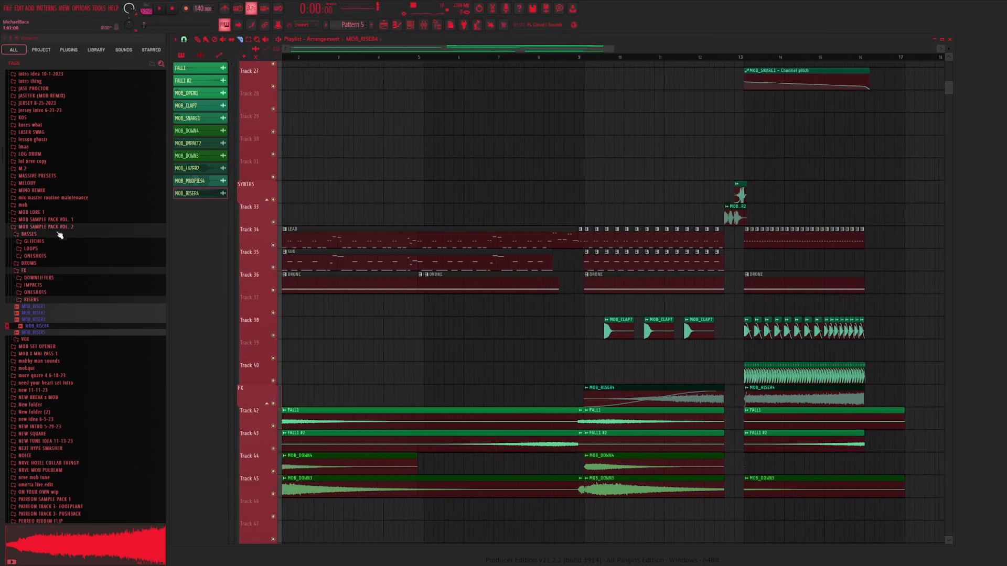
# Collapse the MOB SAMPLE PACK VOL. 2 folder and the My projects folder in the browser
pyautogui.click(45, 235)
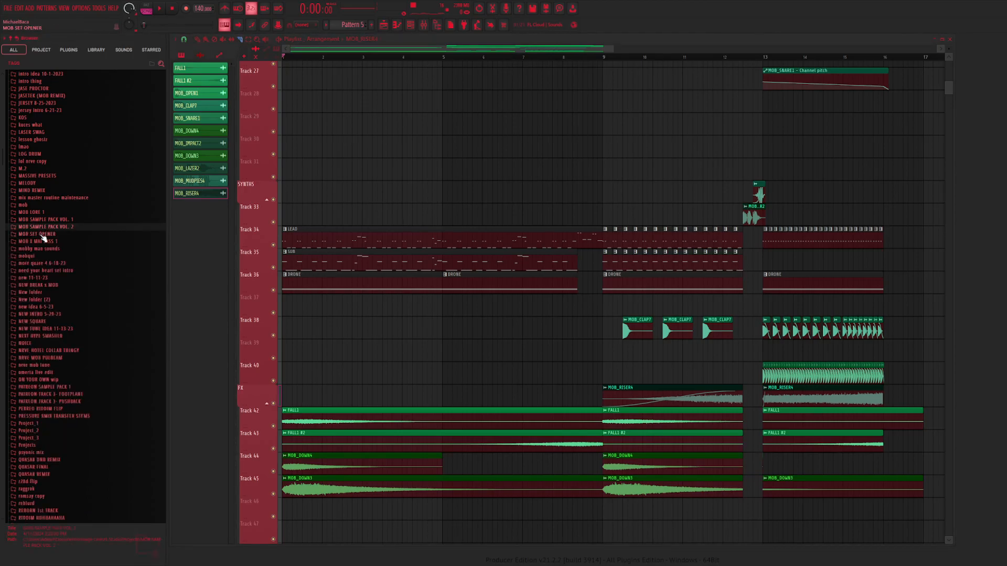
pyautogui.click(33, 231)
pyautogui.click(36, 228)
pyautogui.scroll(5, 36, 168)
pyautogui.click(42, 205)
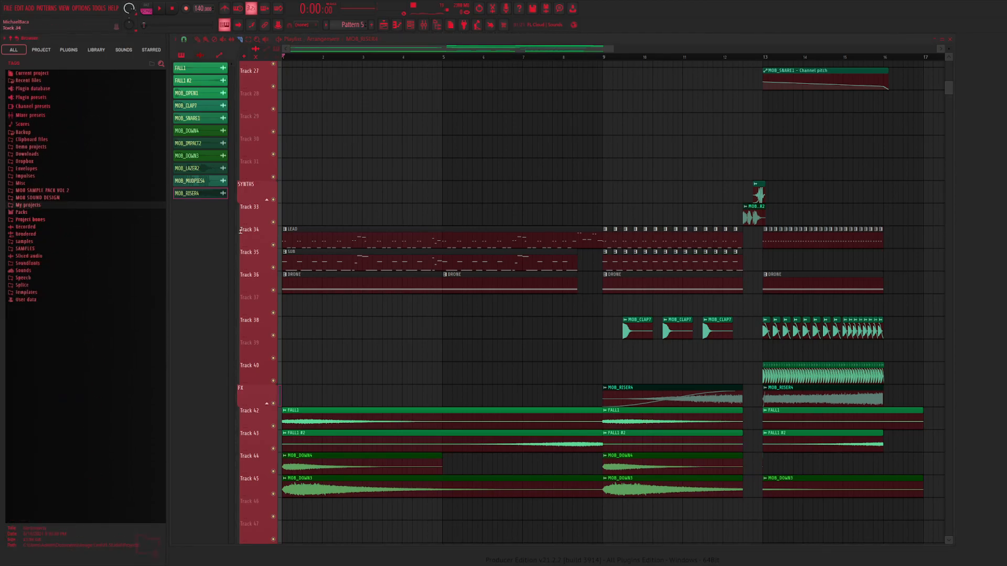
# Move the clap and snare roll clips from tracks 38 to 40 up to tracks 28 to 30 in the DRUMS group
pyautogui.scroll(-2, 631, 171)
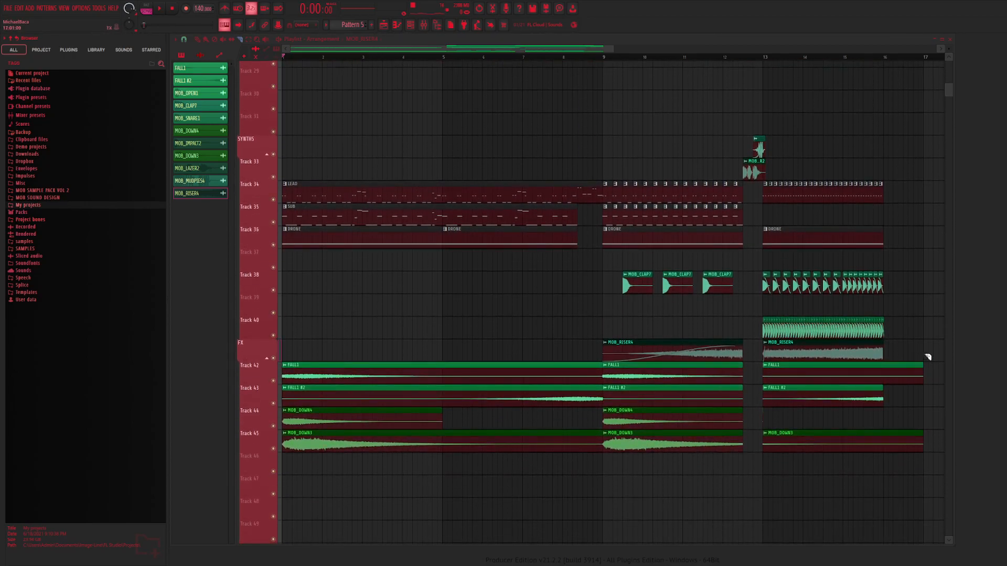
pyautogui.moveTo(916, 295); pyautogui.dragTo(602, 327)
pyautogui.scroll(5, 602, 327)
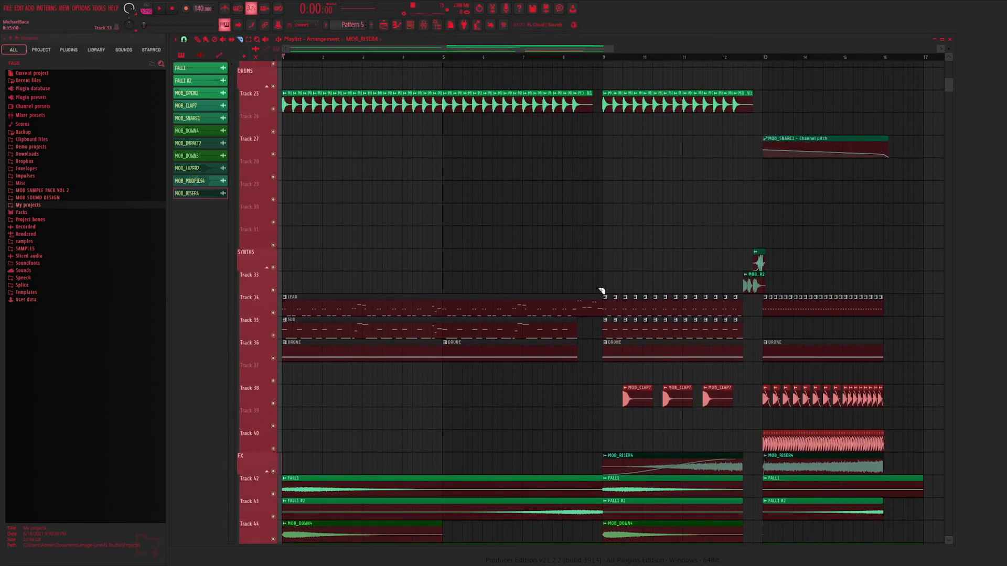
pyautogui.hotkey('shift', 'Up')
pyautogui.hotkey('shift', 'Up')
pyautogui.hotkey('shift', 'Up')
pyautogui.hotkey('shift', 'Up')
pyautogui.hotkey('shift', 'Up')
pyautogui.hotkey('shift', 'Up')
pyautogui.hotkey('shift', 'Up')
pyautogui.hotkey('shift', 'Up')
pyautogui.hotkey('shift', 'Up')
pyautogui.hotkey('shift', 'Up')
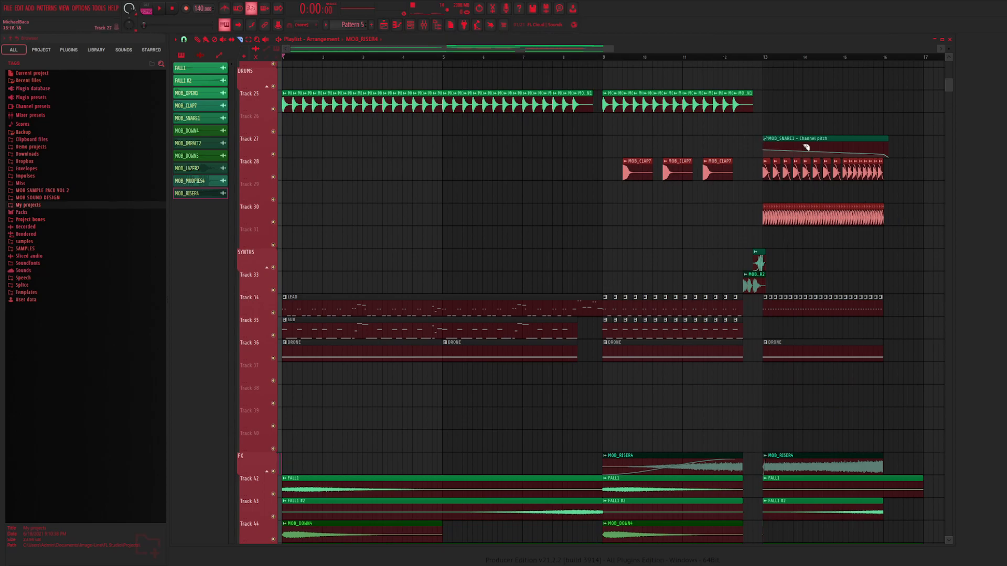
# Move the two fill clips before bar 13 from the SYNTHS tracks down to tracks 46 and 47 in the FX group
pyautogui.click(753, 285)
pyautogui.hotkey('shift', 'Down')
pyautogui.hotkey('shift', 'Down')
pyautogui.hotkey('shift', 'Down')
pyautogui.hotkey('shift', 'Down')
pyautogui.hotkey('shift', 'Down')
pyautogui.hotkey('shift', 'Down')
pyautogui.hotkey('shift', 'Down')
pyautogui.hotkey('shift', 'Down')
pyautogui.hotkey('shift', 'Down')
pyautogui.hotkey('shift', 'Down')
pyautogui.hotkey('shift', 'Down')
pyautogui.hotkey('shift', 'Down')
pyautogui.hotkey('shift', 'Down')
pyautogui.hotkey('shift', 'Down')
pyautogui.hotkey('shift', 'Down')
pyautogui.hotkey('shift', 'Down')
pyautogui.scroll(-5, 753, 285)
pyautogui.scroll(-1, 752, 286)
pyautogui.hotkey('shift', 'Up')
pyautogui.hotkey('shift', 'Up')
pyautogui.hotkey('shift', 'Up')
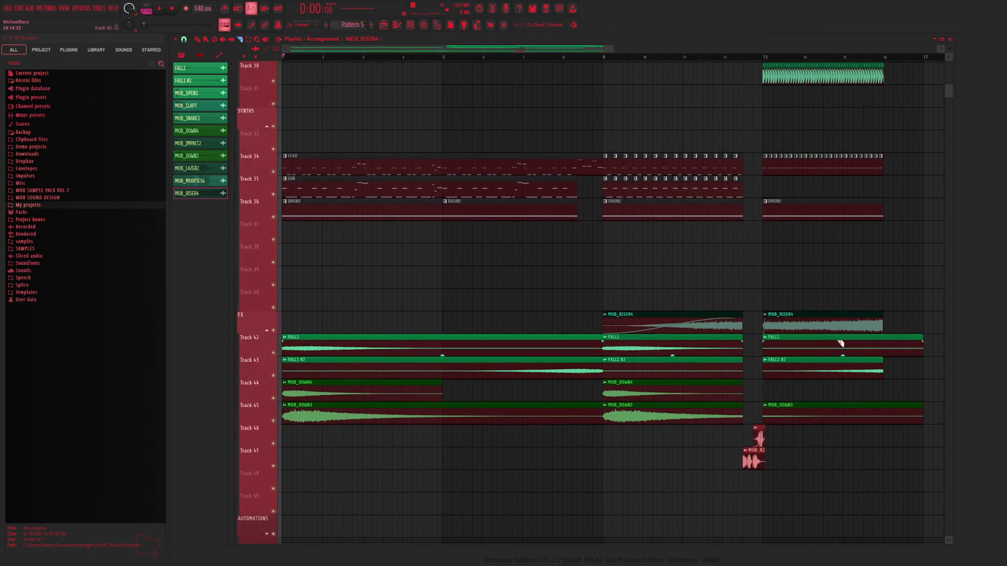
# Shift all riser, downlifter and fill clips in the FX group down by one track, so the risers sit on Track 42
pyautogui.moveTo(889, 293); pyautogui.dragTo(313, 456)
pyautogui.hotkey('shift', 'Down')
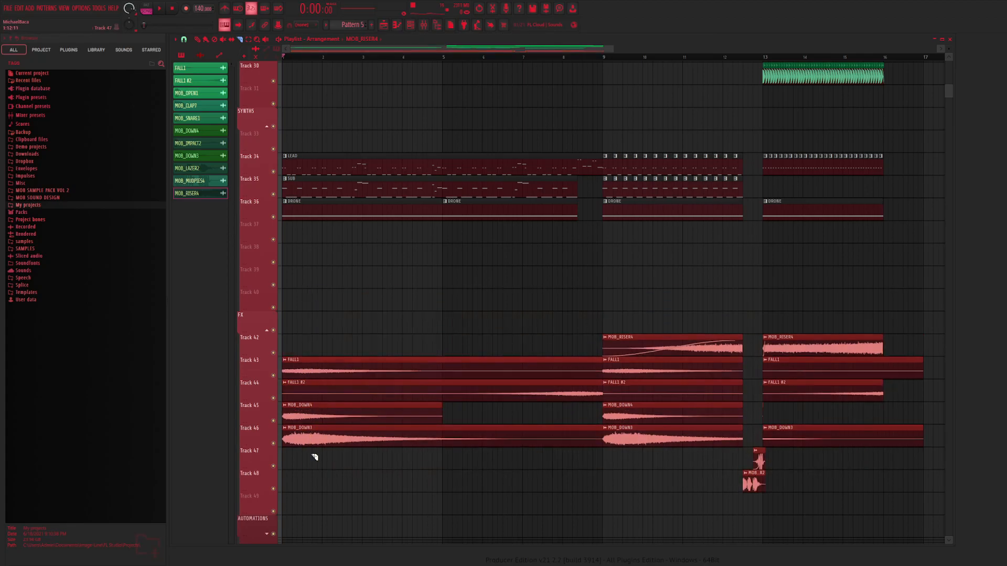
pyautogui.click(472, 242)
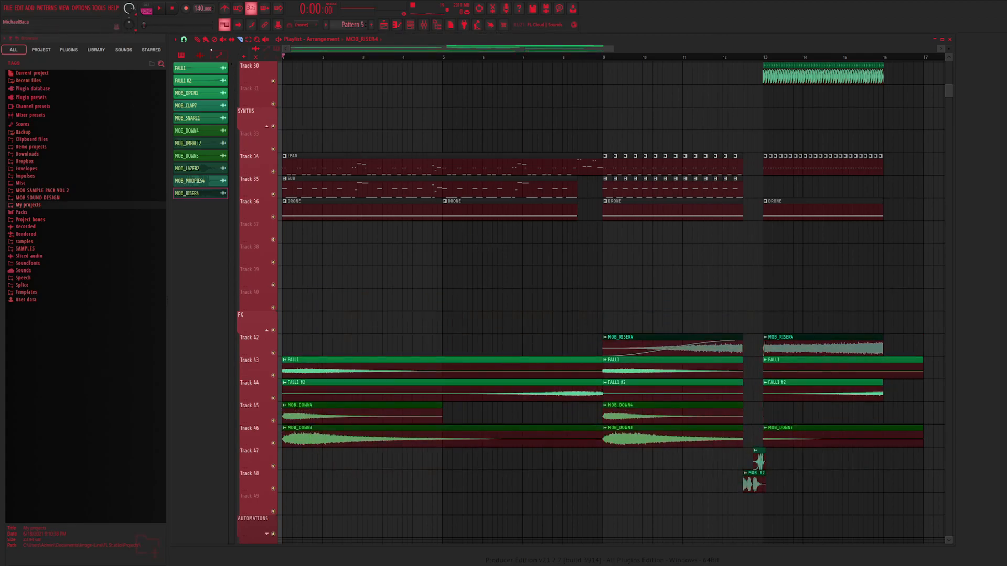
# Play the reorganized build-up up to bar 16 and return the playhead to the start
pyautogui.moveTo(615, 49); pyautogui.dragTo(708, 49)
pyautogui.scroll(4, 724, 226)
pyautogui.scroll(-2, 608, 200)
pyautogui.scroll(2, 619, 157)
pyautogui.click(625, 58)
pyautogui.press('space')
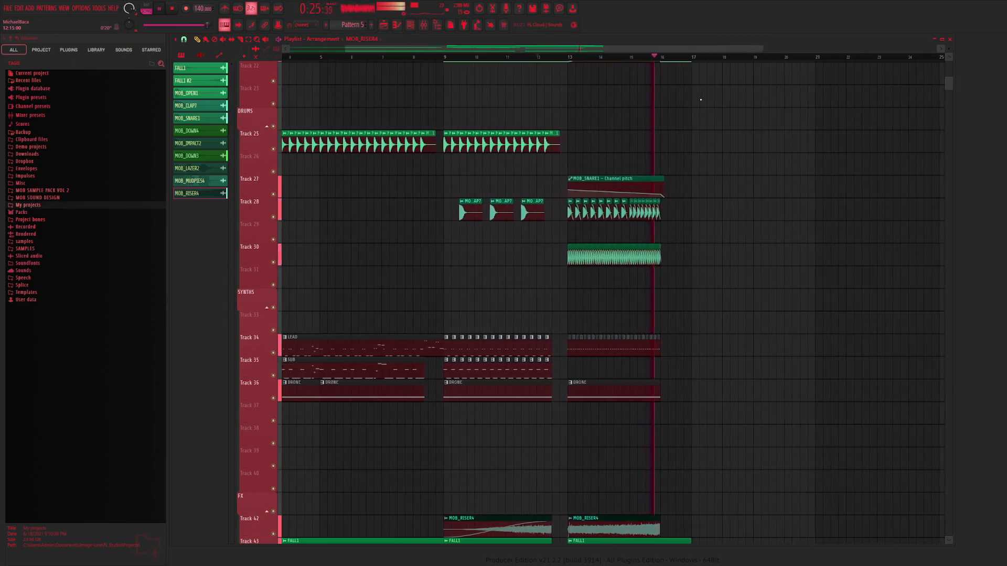
pyautogui.press('space')
pyautogui.press('Home')
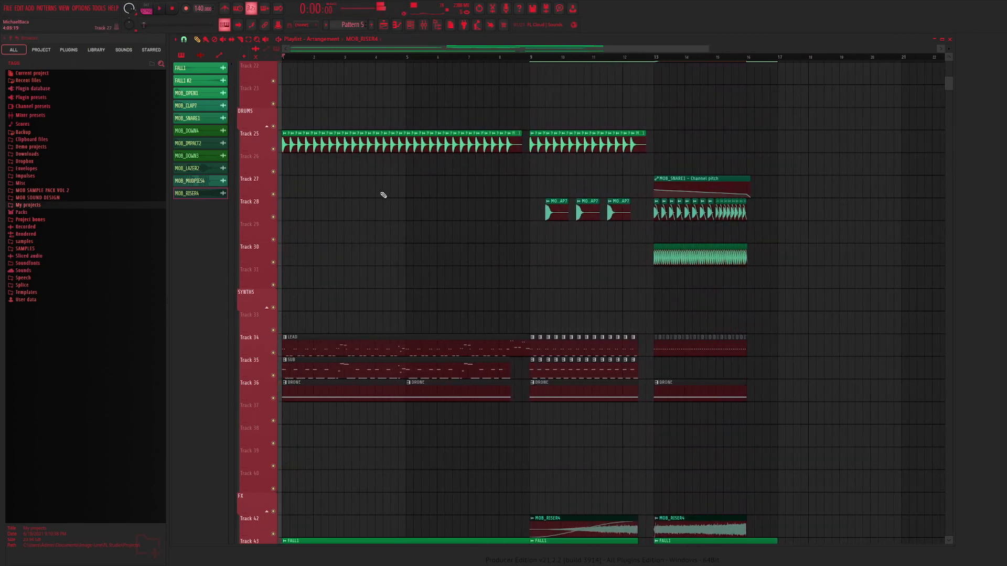
# Browse the SAMPLES folder to PEABIRD's OBSESSION BREAKZ 1 and preview 01 OBSESSED SCRATCHES (Clean Mix)
pyautogui.scroll(2, 383, 194)
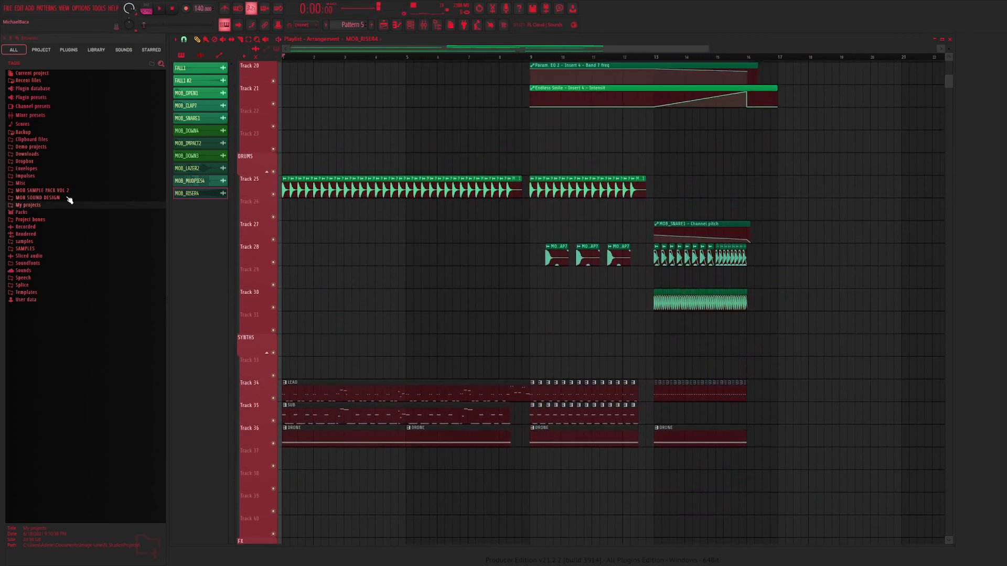
pyautogui.click(25, 248)
pyautogui.scroll(-6, 62, 283)
pyautogui.scroll(7, 62, 284)
pyautogui.scroll(-10, 47, 295)
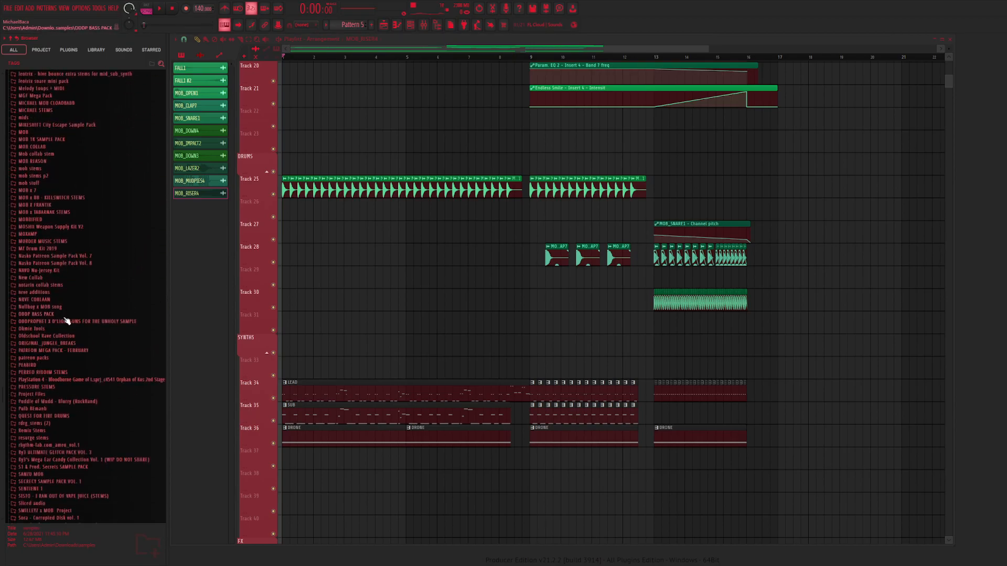
pyautogui.click(41, 368)
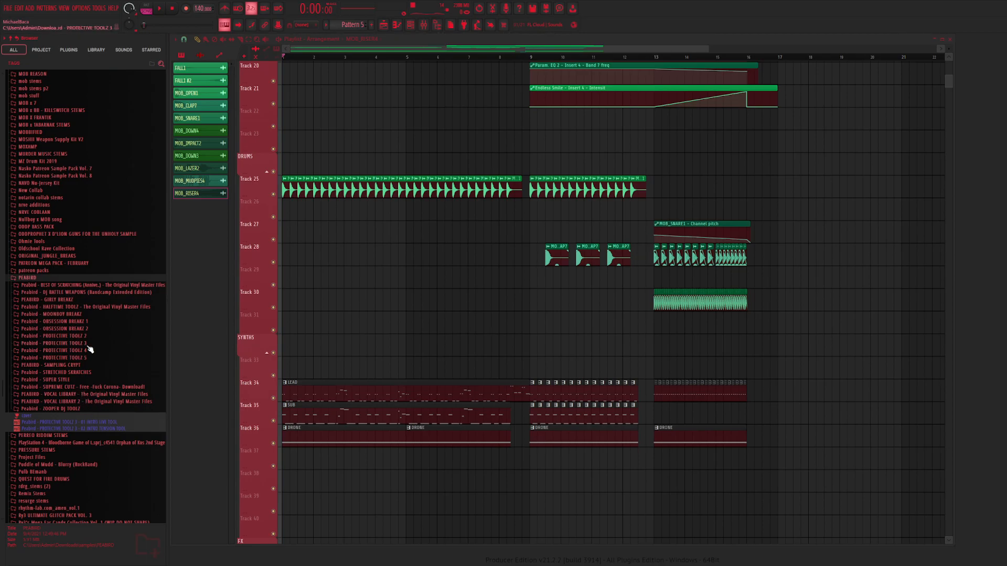
pyautogui.click(77, 323)
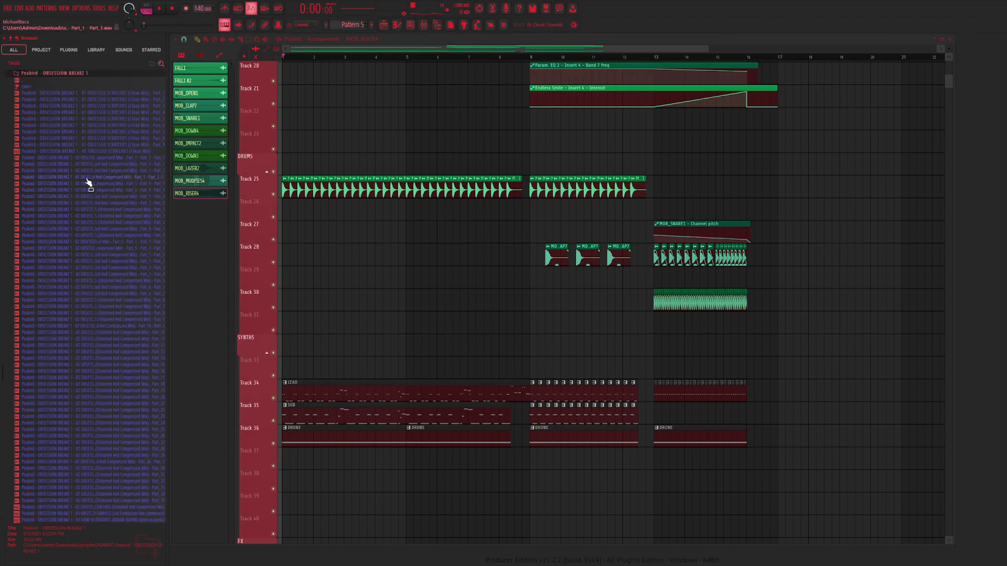
pyautogui.click(108, 152)
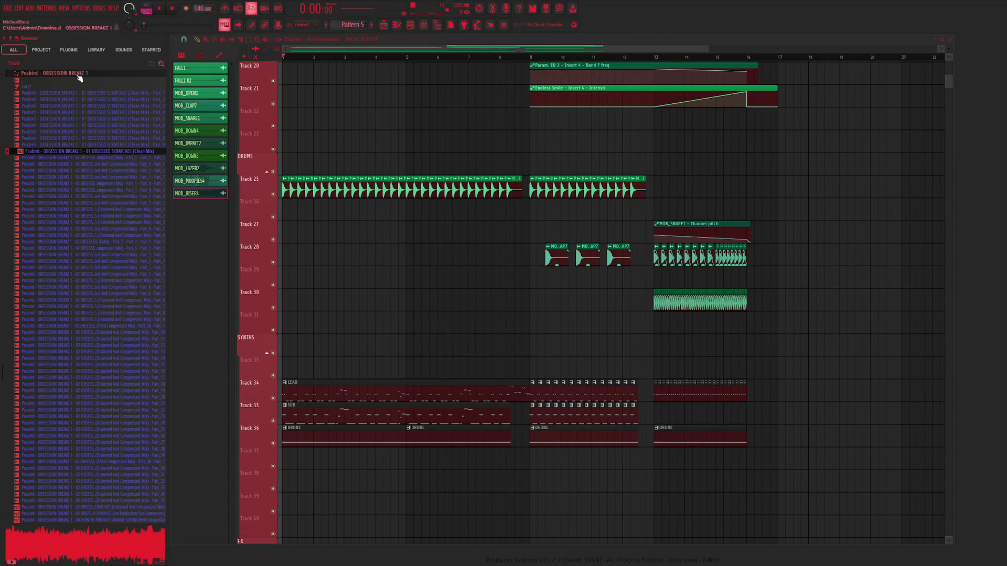
# Place 01 OBSESSED SCRATCHES (Clean Mix) at bar 1 on Track 3 in the playlist
pyautogui.moveTo(111, 151); pyautogui.dragTo(112, 153)
pyautogui.moveTo(124, 155)
pyautogui.mouseDown()
pyautogui.moveTo(109, 157)
pyautogui.moveTo(132, 155)
pyautogui.mouseUp()
pyautogui.moveTo(70, 152); pyautogui.dragTo(308, 371)
pyautogui.moveTo(387, 357); pyautogui.dragTo(289, 105)
pyautogui.rightClick(273, 375)
pyautogui.click(267, 102)
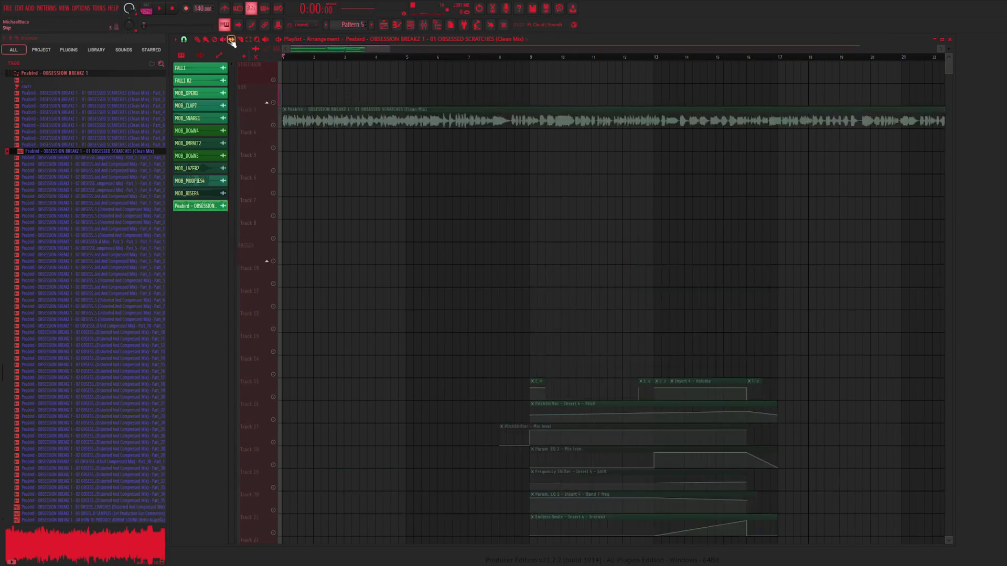
# Cut the scratches clip at bar 2, remove the remainder, and extend the clip again past bar 21
pyautogui.click(314, 121)
pyautogui.click(337, 116)
pyautogui.press('Delete')
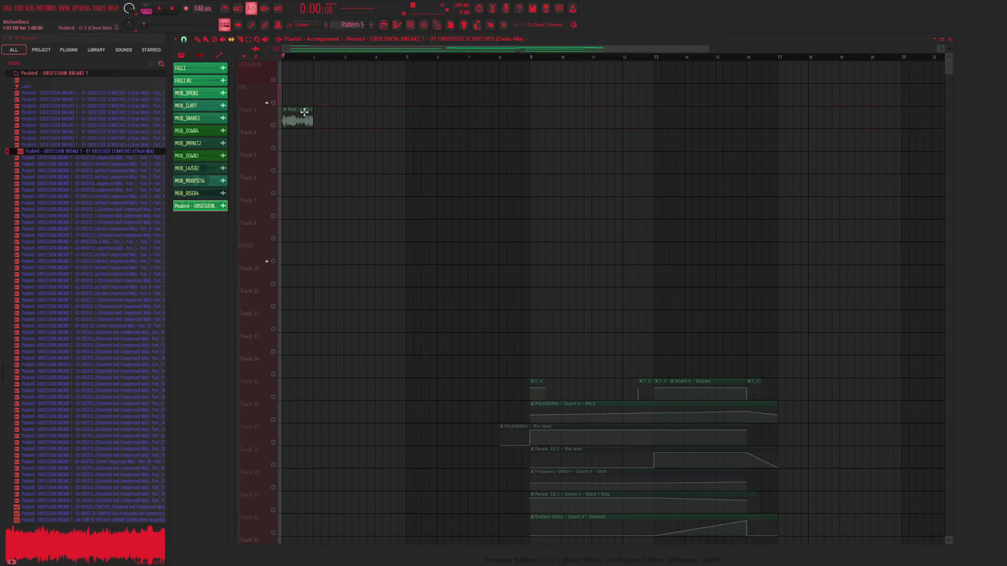
pyautogui.moveTo(311, 109); pyautogui.dragTo(909, 129)
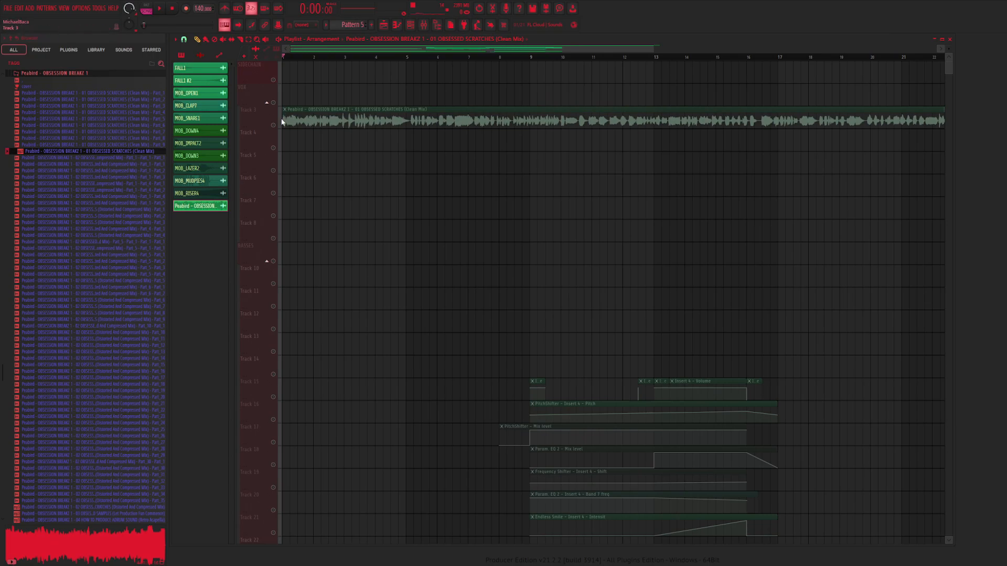
# Play the scratches clip on Track 3 and slip its audio about three bars later inside the clip
pyautogui.doubleClick(361, 117)
pyautogui.press('space')
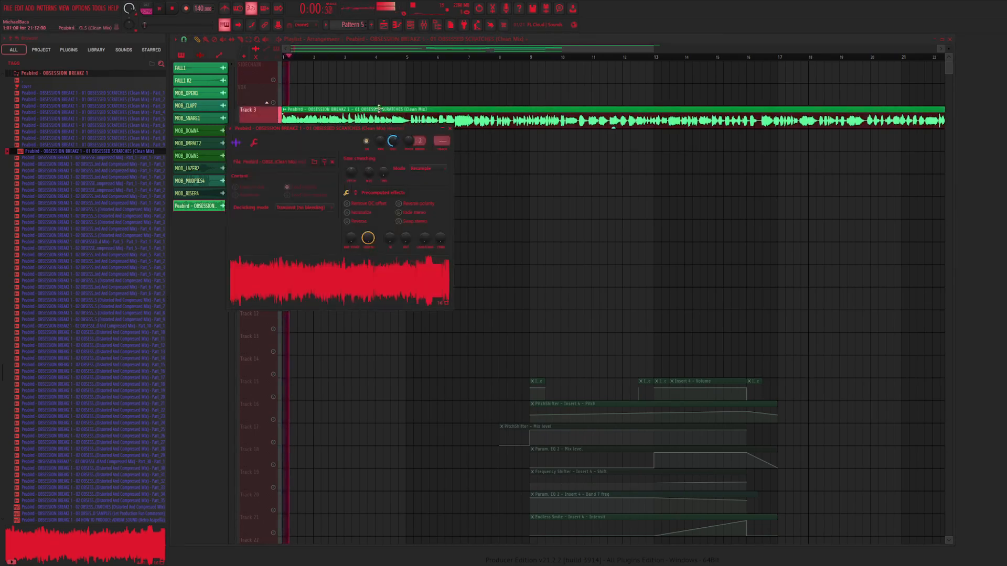
pyautogui.click(232, 39)
pyautogui.moveTo(453, 116); pyautogui.dragTo(551, 146)
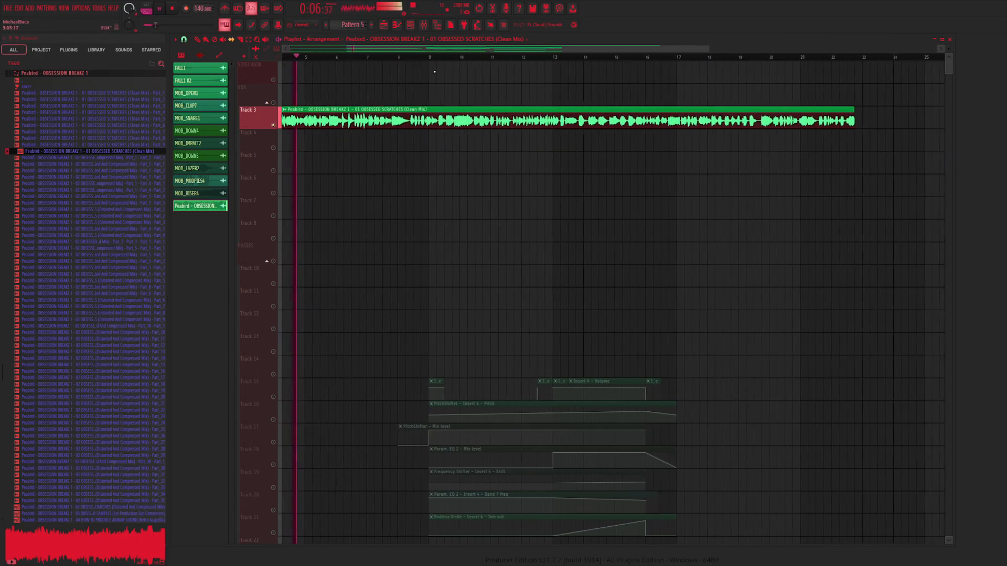
# Audition the scratches clip on Track 3 from several start points between about bars 6 and 9
pyautogui.click(358, 57)
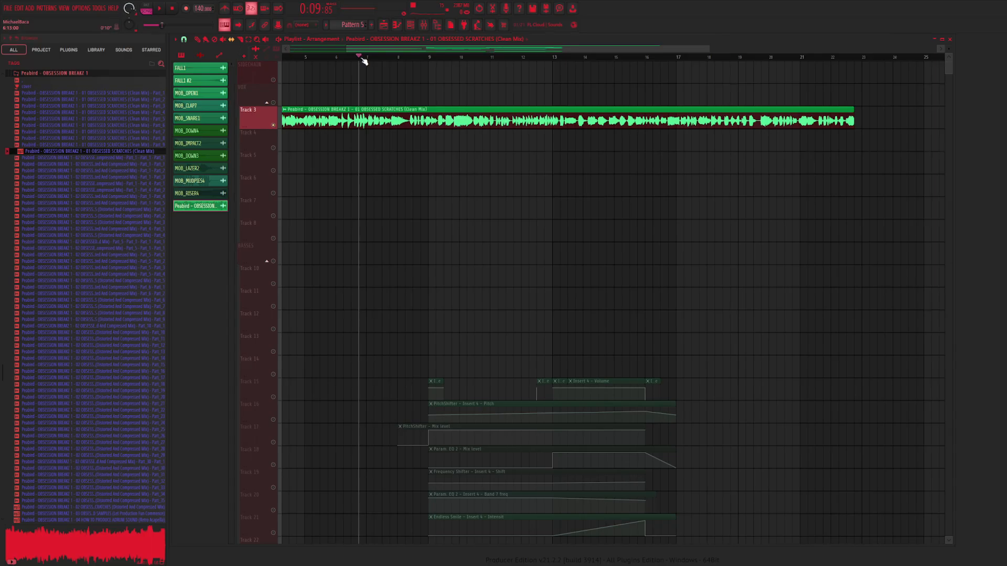
pyautogui.press('space')
pyautogui.press('space')
pyautogui.press('space')
pyautogui.press('space')
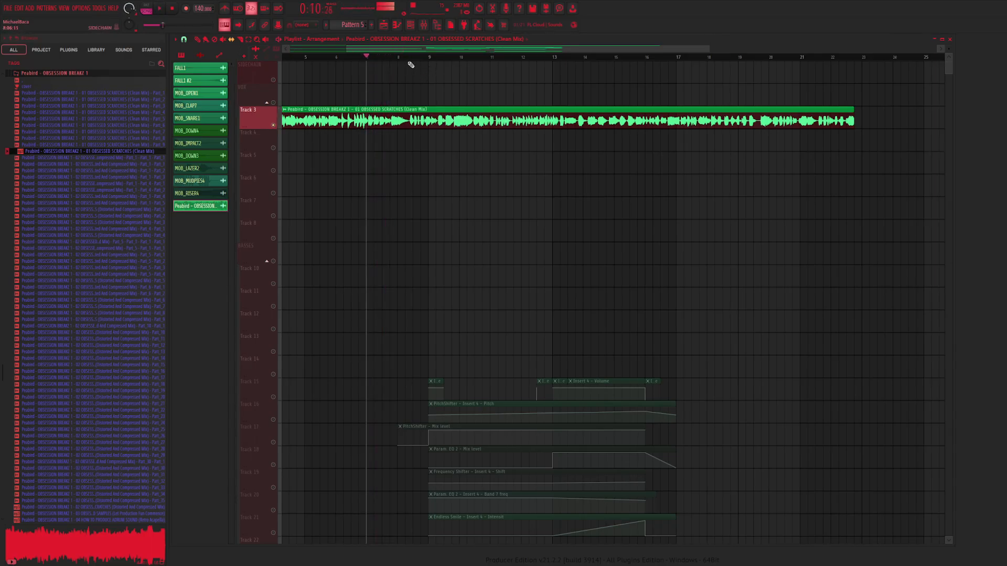
pyautogui.click(413, 58)
pyautogui.press('space')
pyautogui.press('space')
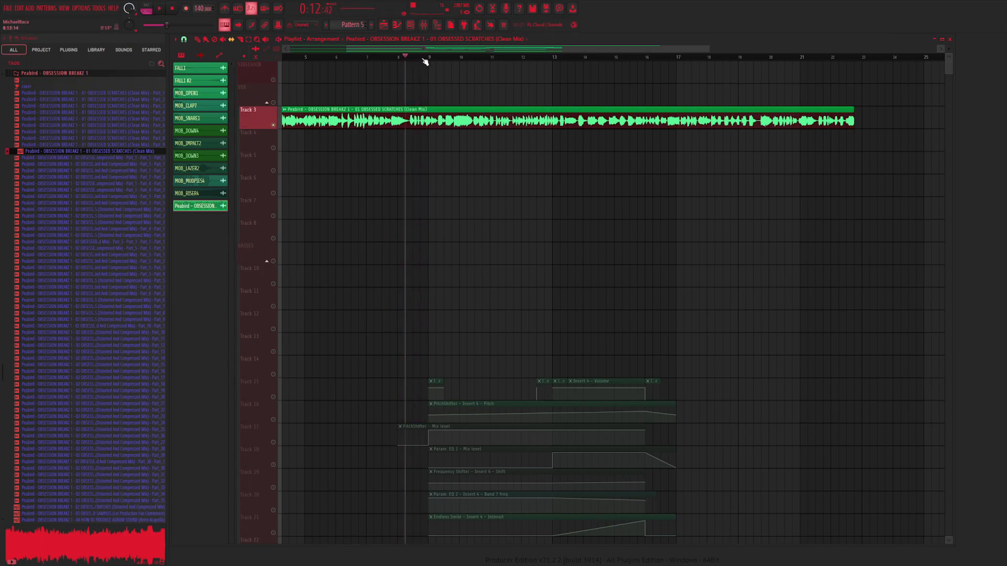
pyautogui.hscroll(1, 426, 103)
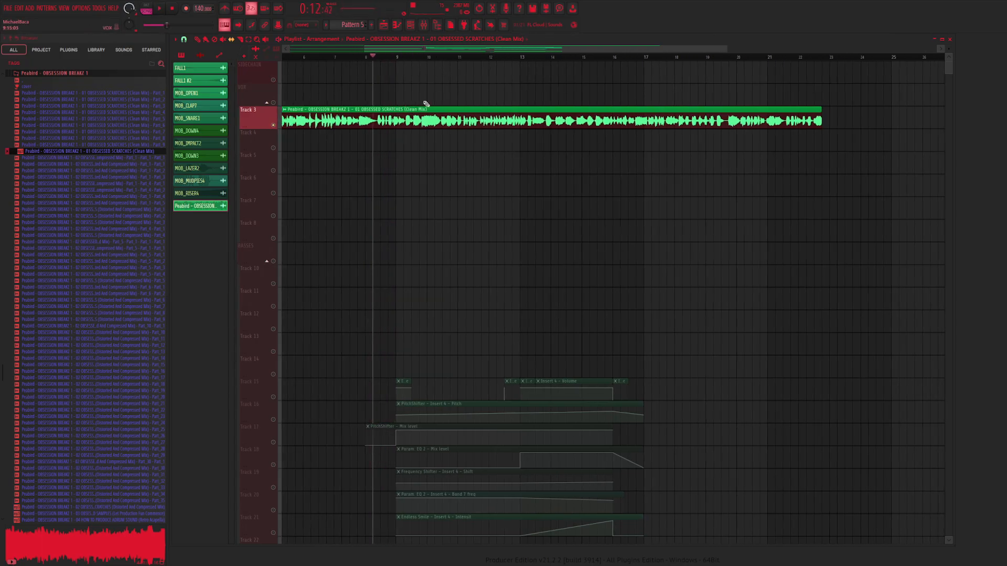
# Listen through the Track 3 scratches clip from about bar 10 to bar 18 for usable phrases
pyautogui.click(428, 58)
pyautogui.press('space')
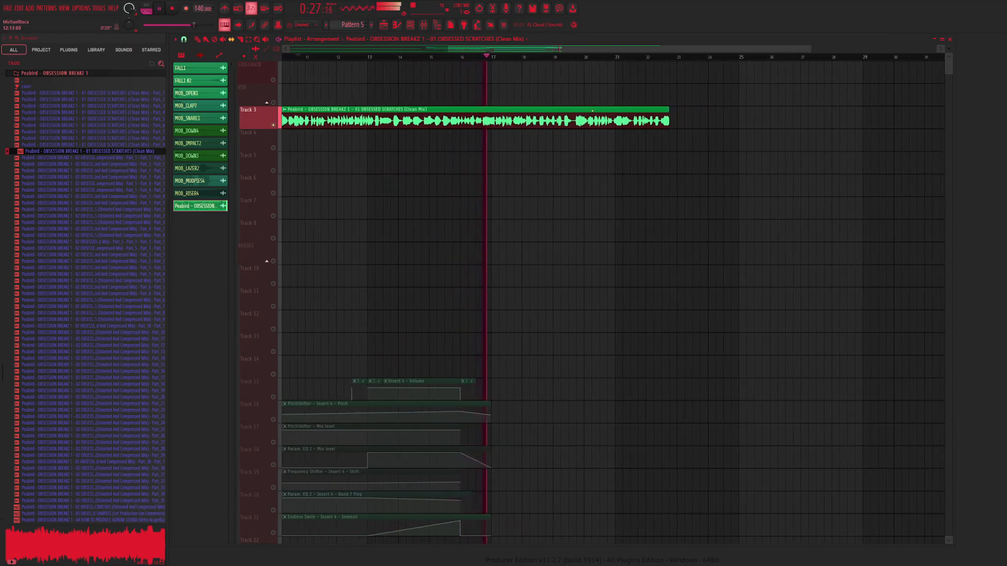
pyautogui.press('space')
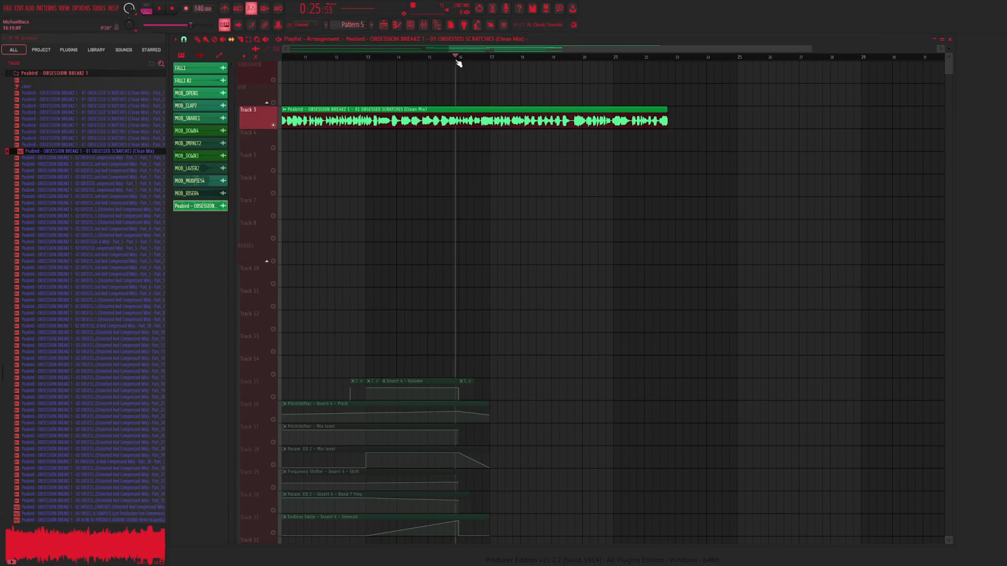
pyautogui.moveTo(463, 63); pyautogui.dragTo(494, 65)
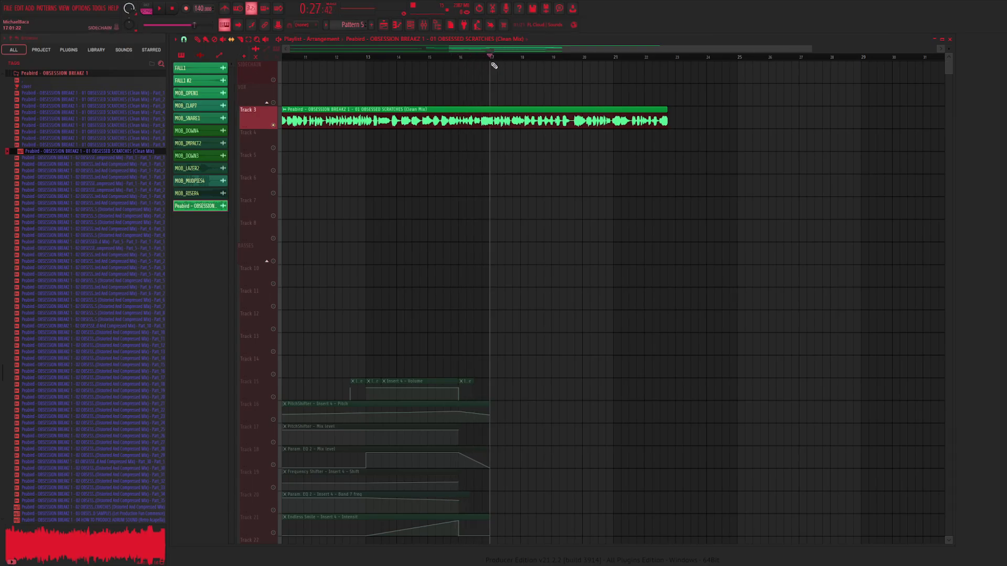
pyautogui.press('space')
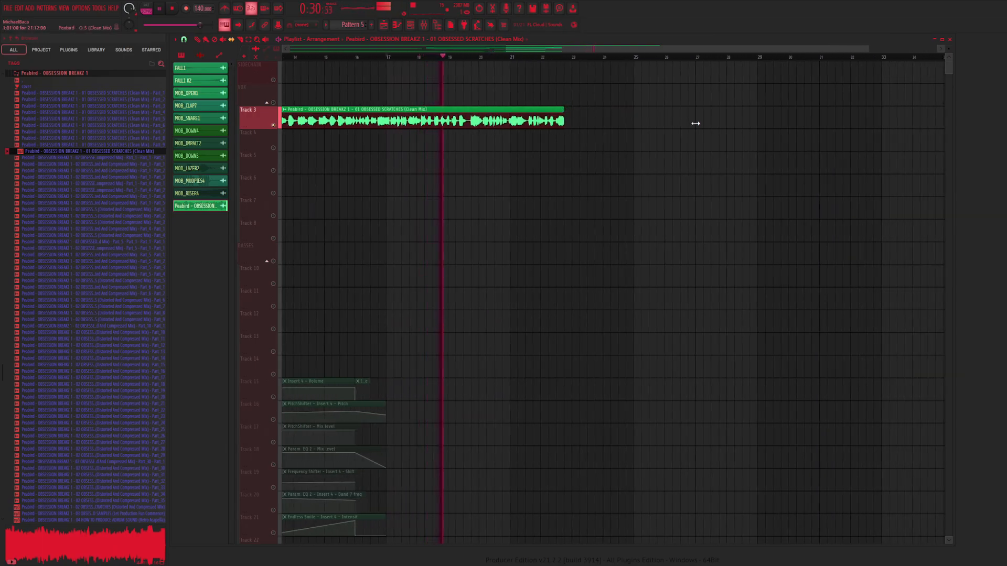
pyautogui.press('space')
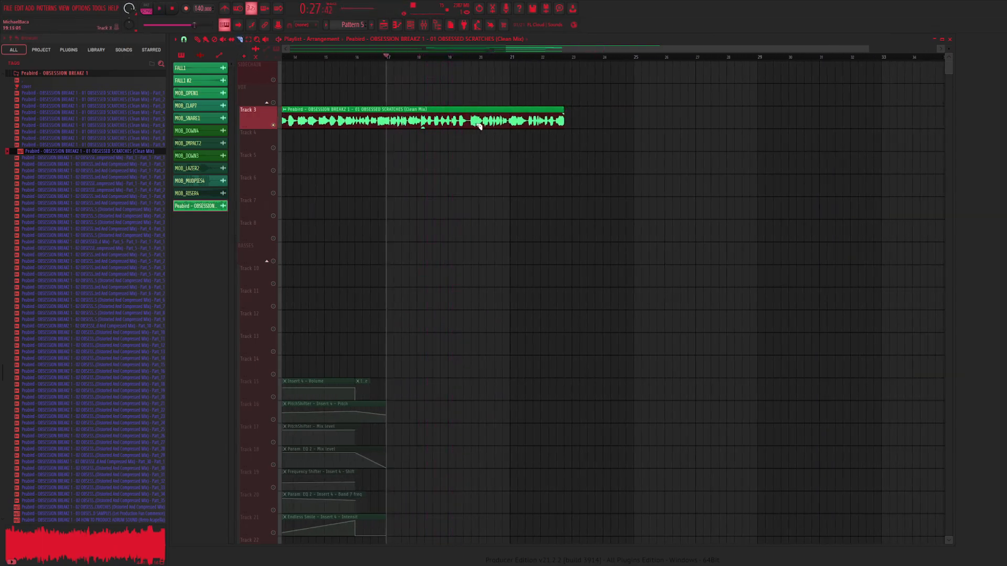
# Extend the scratches clip on Track 3 past bar 40 and play it from just before bar 20
pyautogui.moveTo(562, 109); pyautogui.dragTo(841, 111)
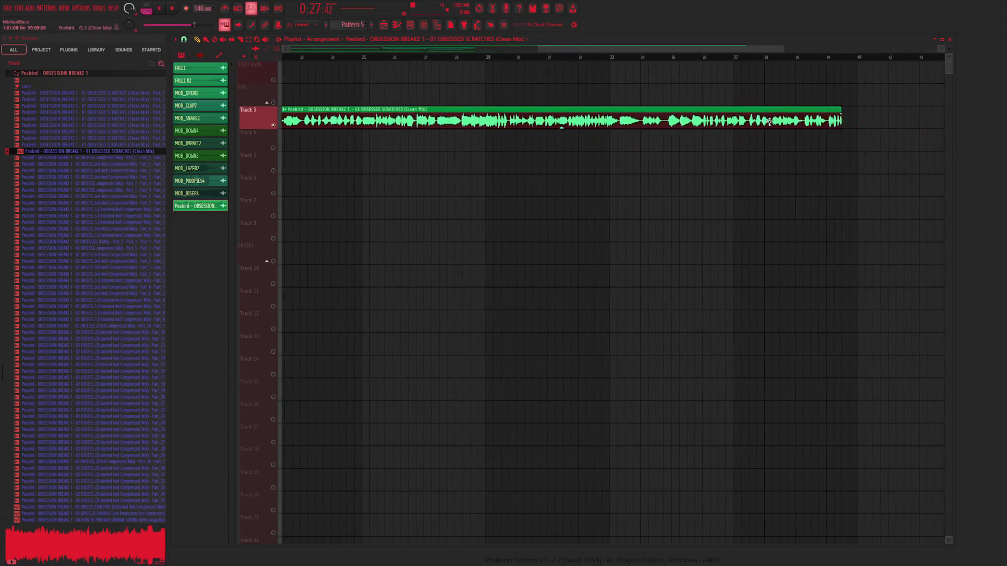
pyautogui.moveTo(567, 51); pyautogui.dragTo(499, 60)
pyautogui.click(378, 59)
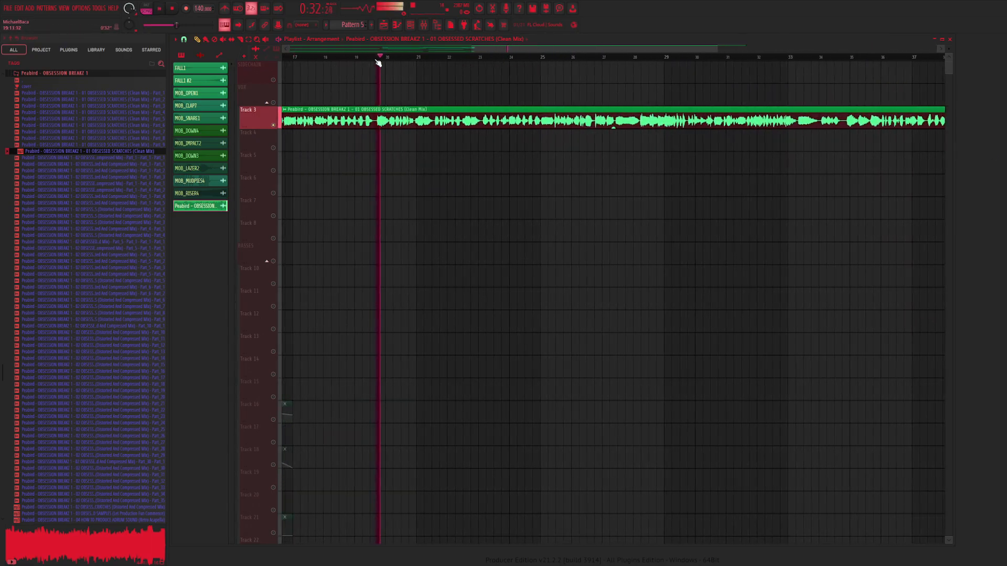
pyautogui.press('space')
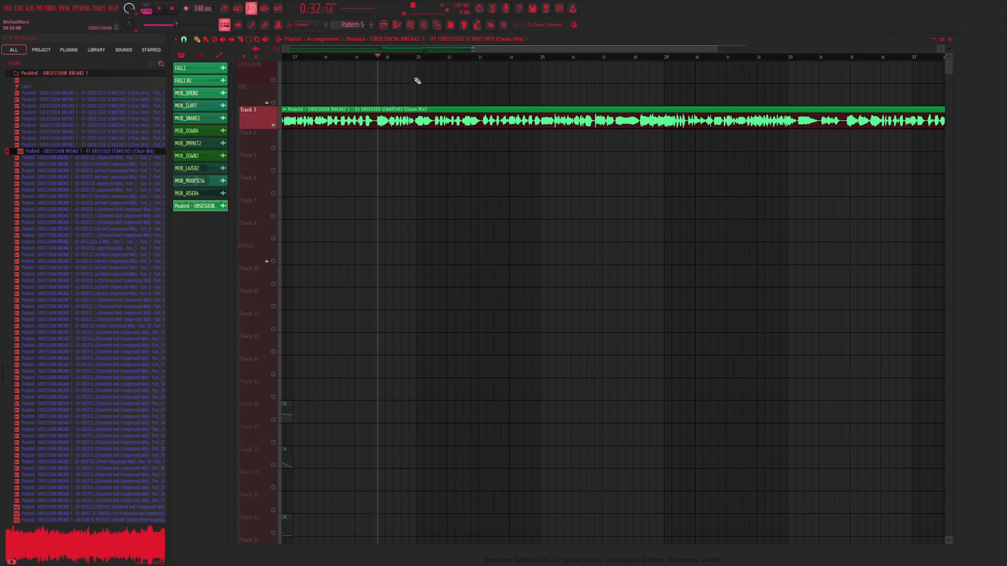
# Audition the scratches clip at several points between about bars 21 and 29
pyautogui.click(439, 59)
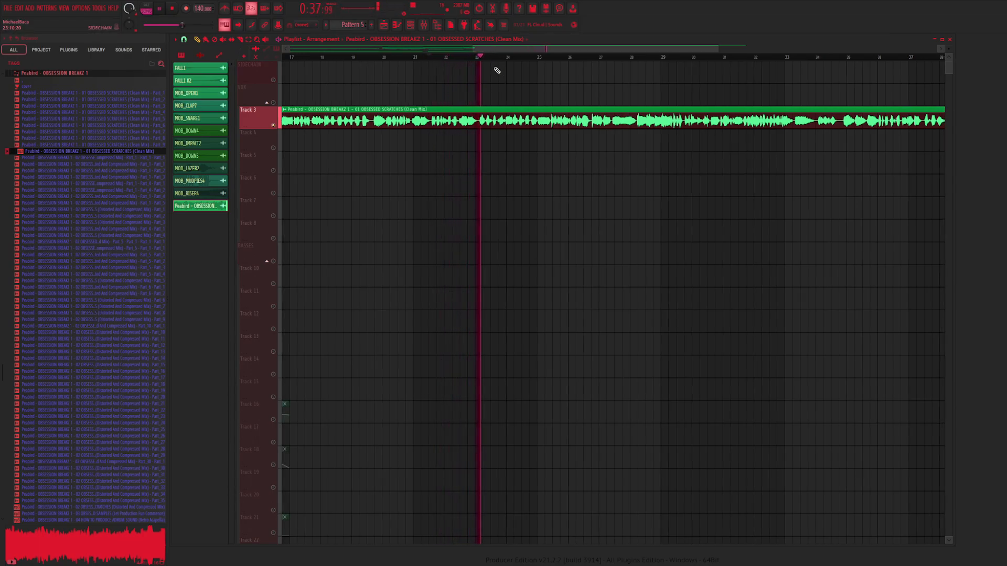
pyautogui.press('space')
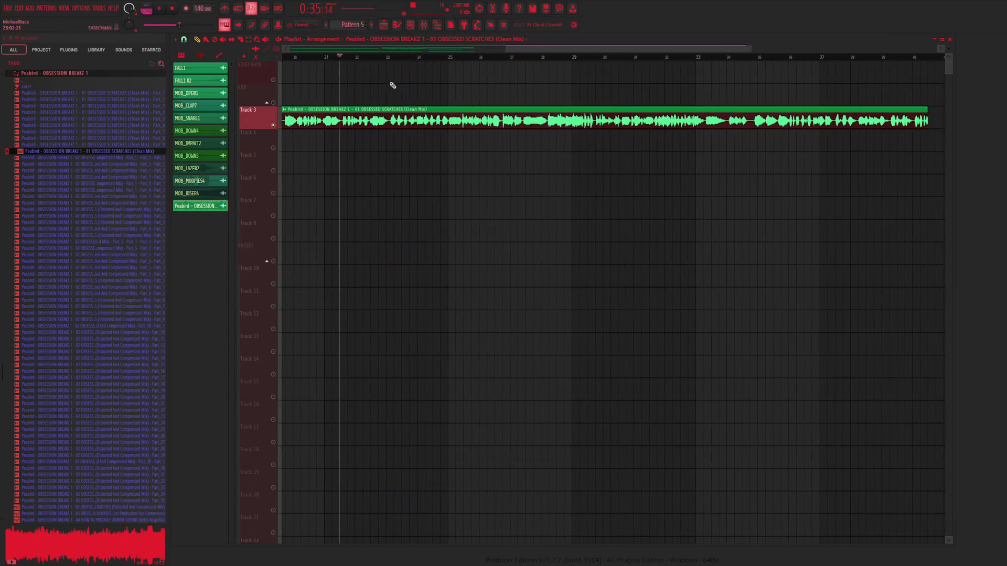
pyautogui.click(389, 58)
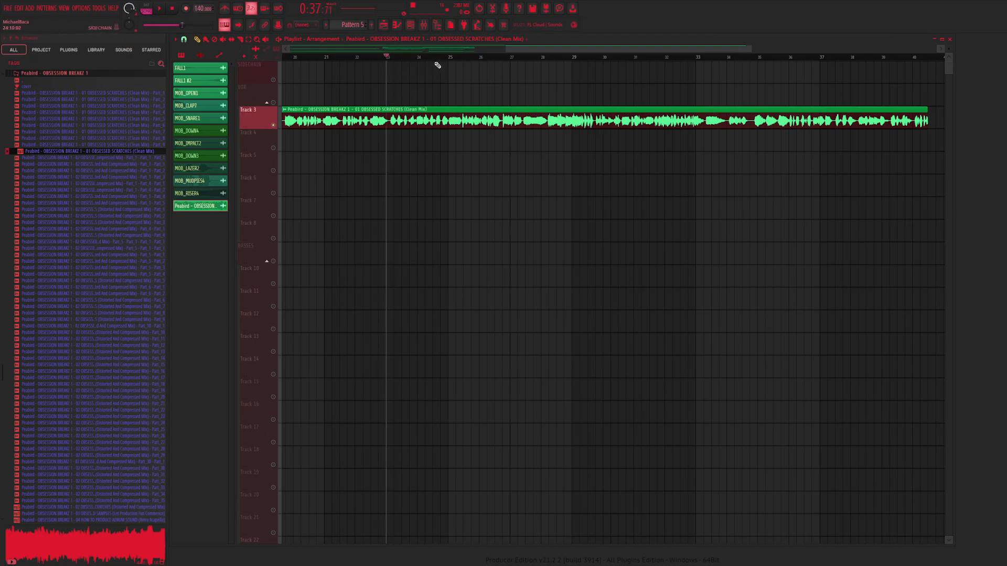
pyautogui.click(449, 57)
pyautogui.press('space')
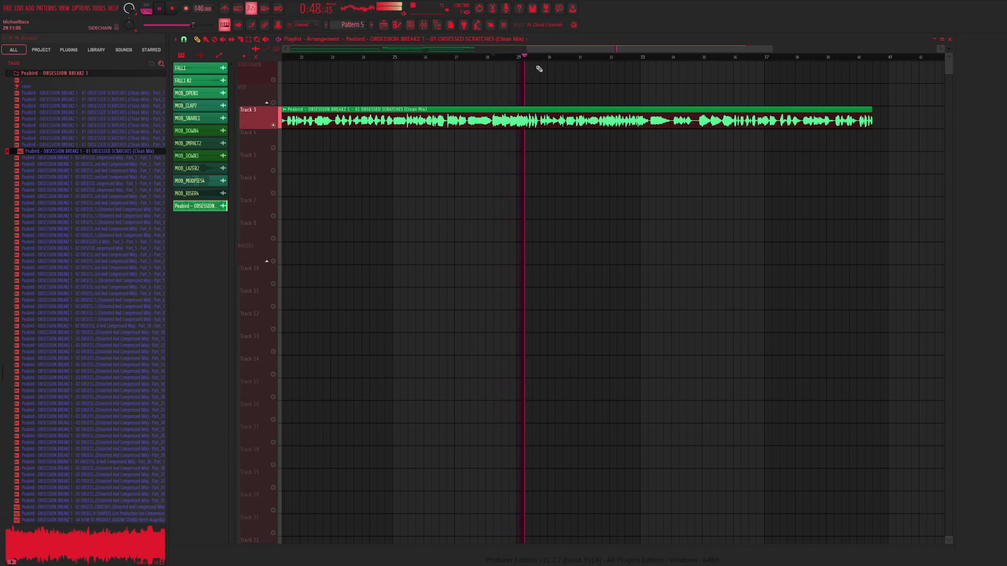
pyautogui.press('space')
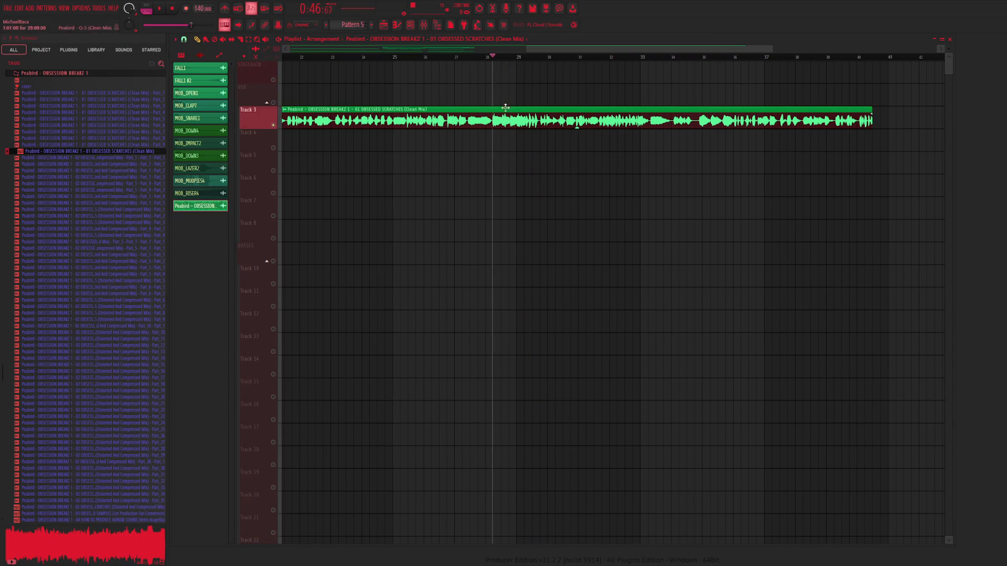
# Replay the scratch passage from about bar 28 and continue listening to about bar 32
pyautogui.press('space')
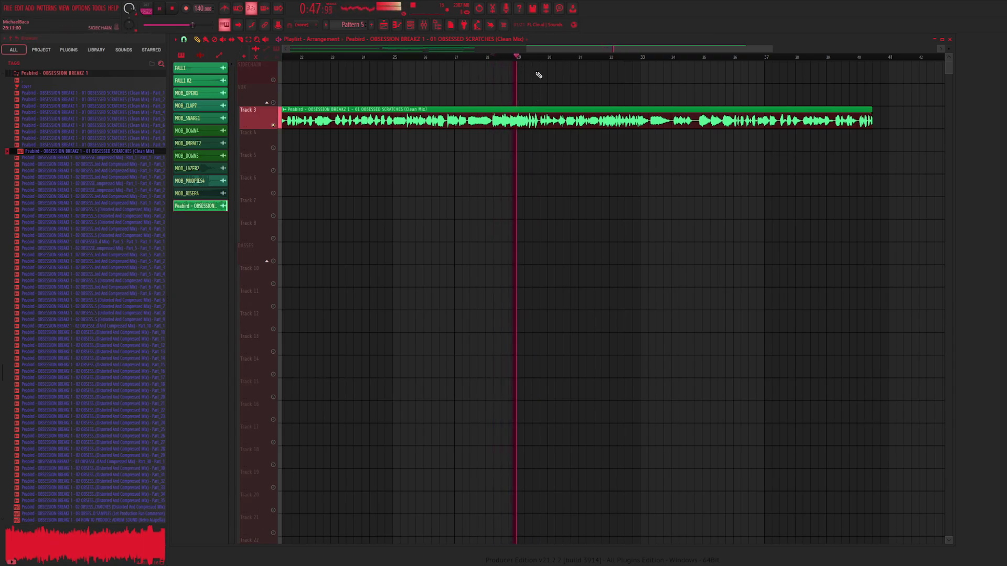
pyautogui.press('space')
pyautogui.moveTo(536, 57); pyautogui.dragTo(506, 59)
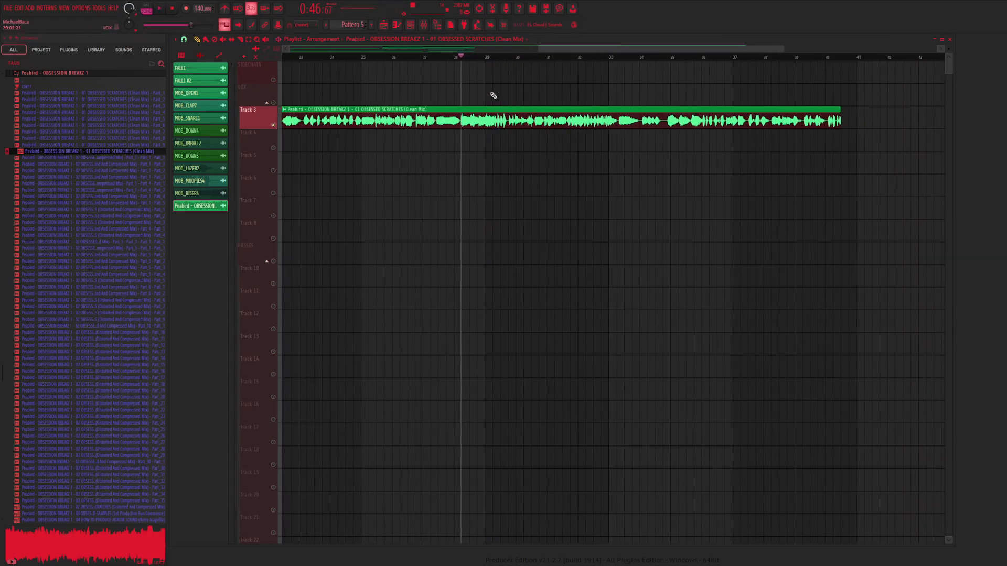
pyautogui.click(509, 56)
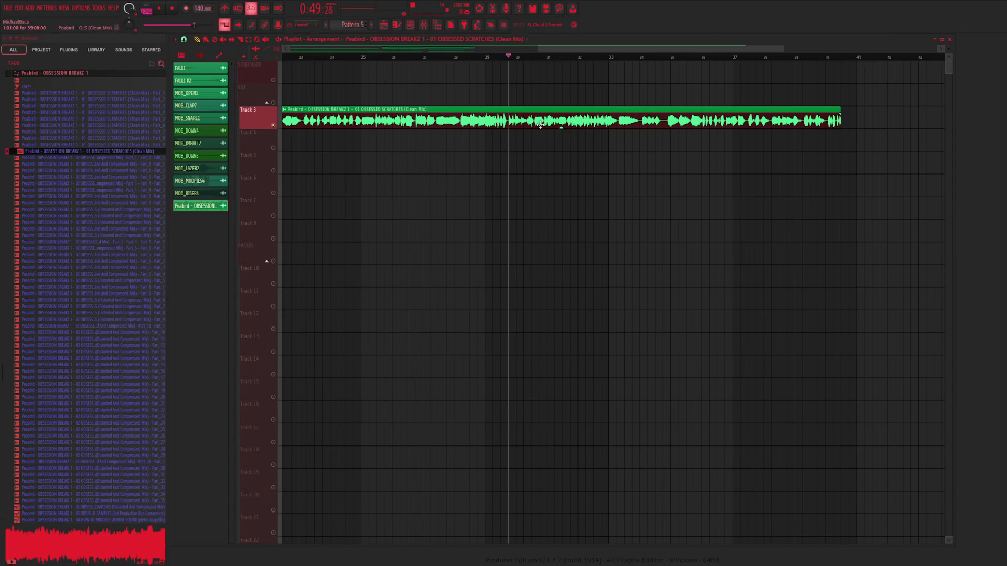
pyautogui.press('space')
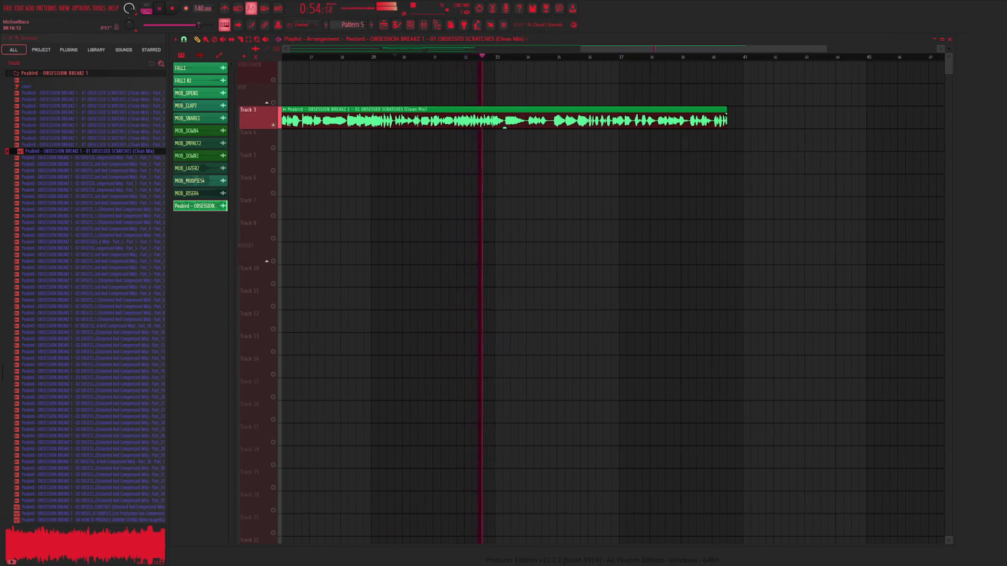
pyautogui.press('space')
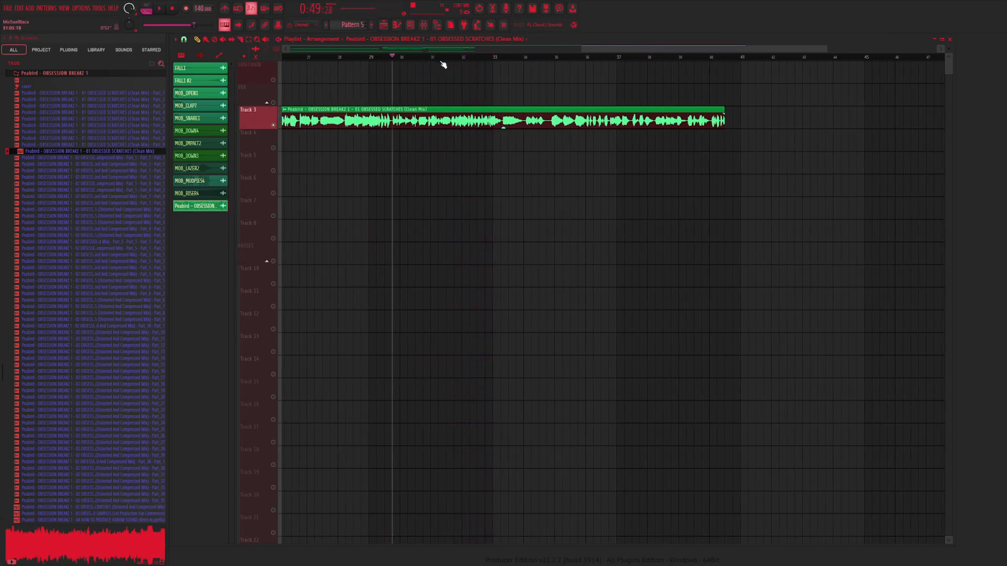
# Audition the scratches clip at several points between about bars 32 and 38
pyautogui.hscroll(2, 499, 63)
pyautogui.click(472, 61)
pyautogui.press('space')
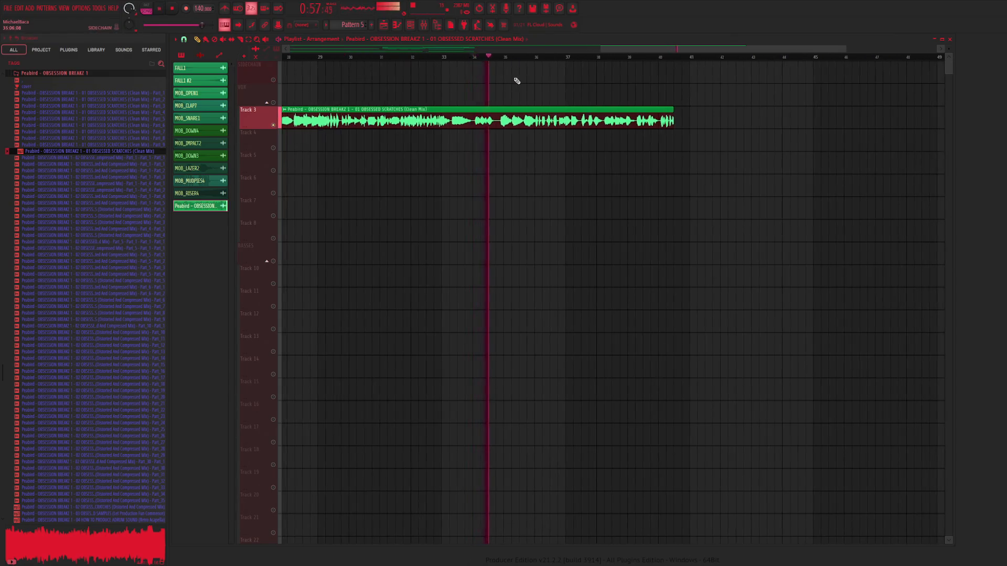
pyautogui.click(534, 59)
pyautogui.press('space')
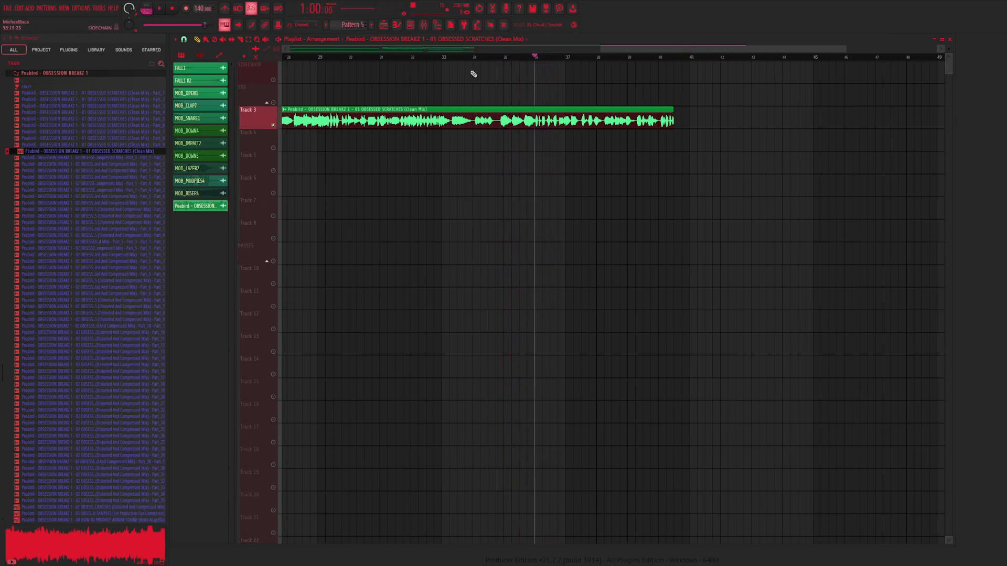
pyautogui.hscroll(3, 637, 74)
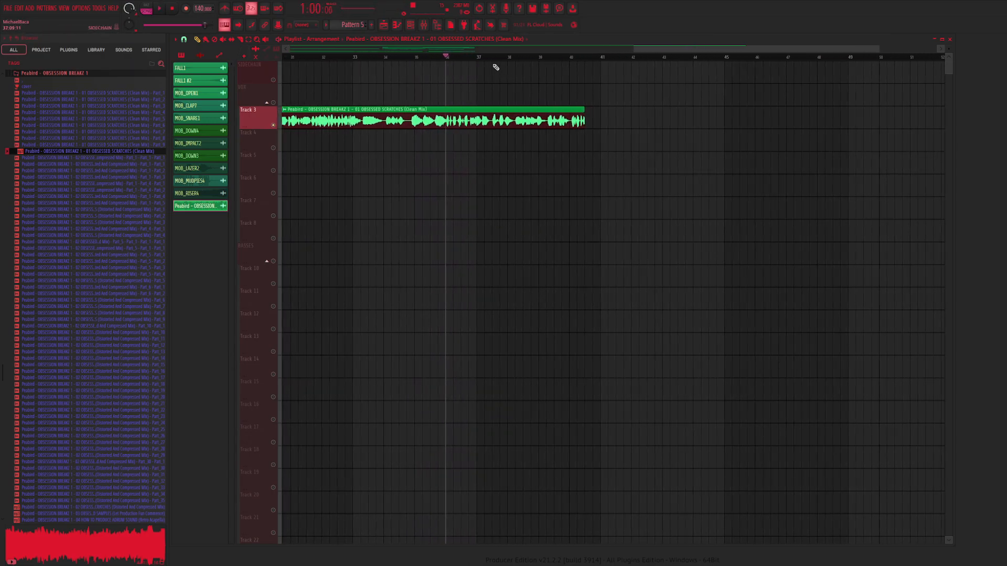
pyautogui.click(495, 59)
pyautogui.press('space')
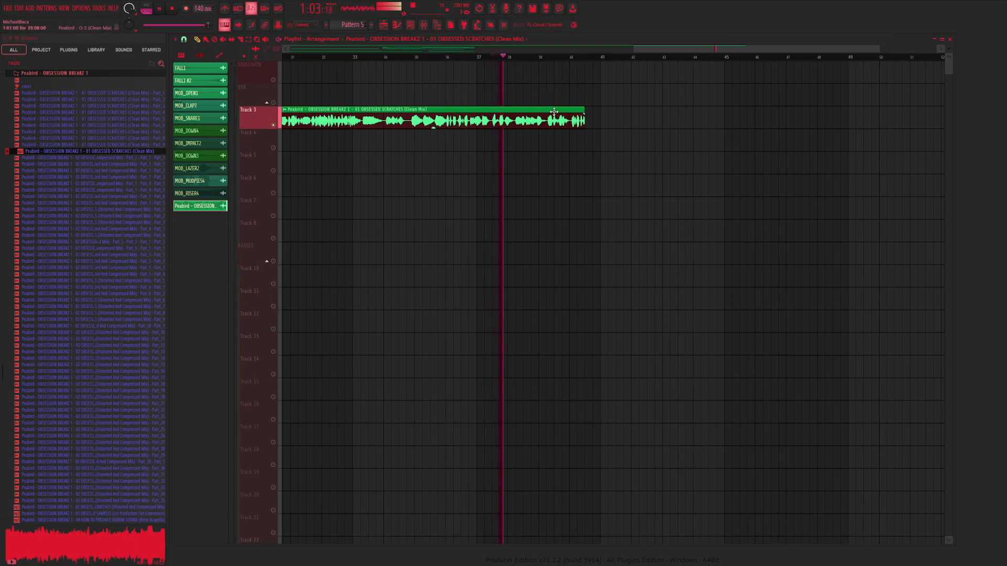
pyautogui.press('space')
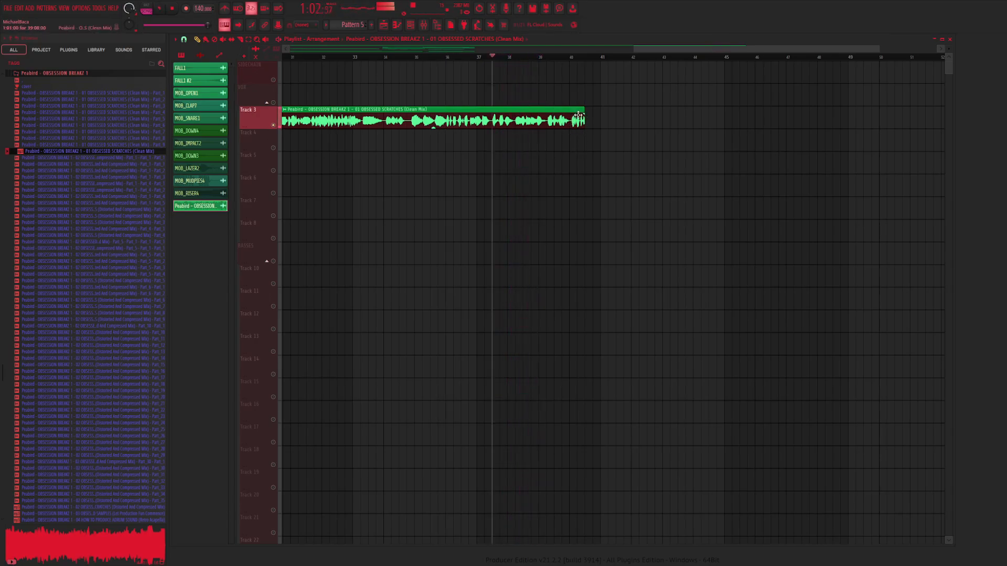
# Extend the scratches clip on Track 3 past bar 53 and play the added audio from about bar 42
pyautogui.moveTo(582, 110); pyautogui.dragTo(771, 110)
pyautogui.press('space')
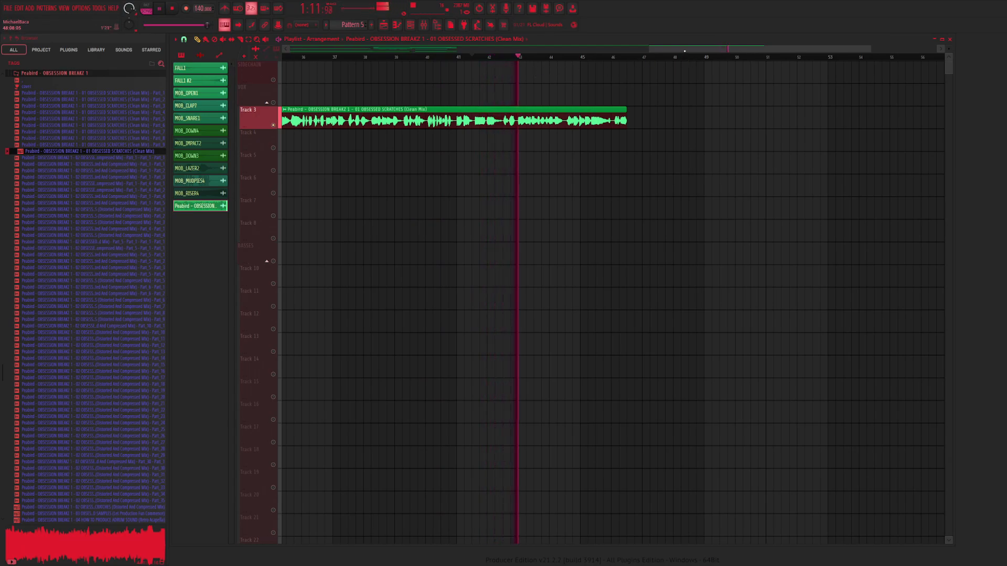
pyautogui.press('space')
pyautogui.press('space')
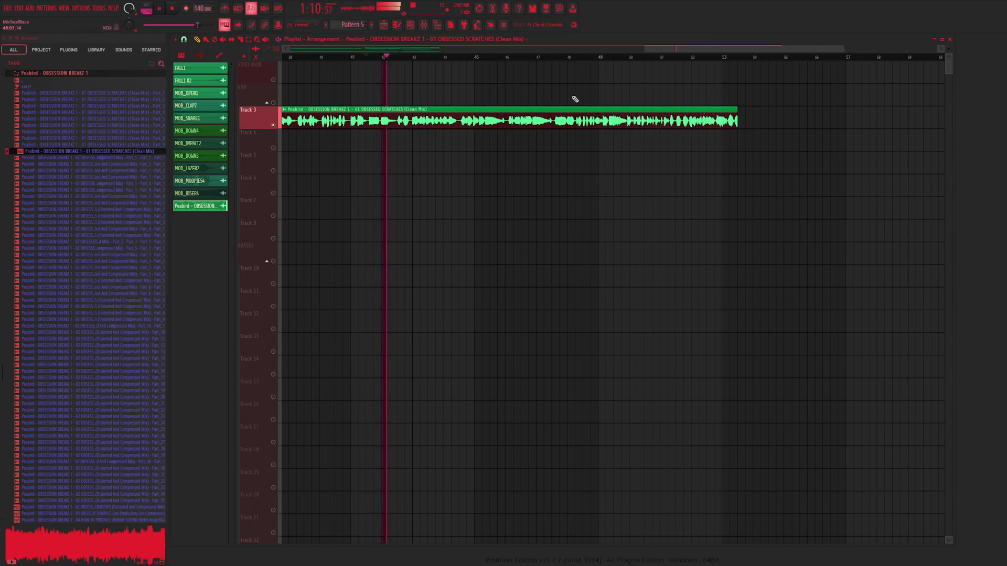
pyautogui.click(461, 59)
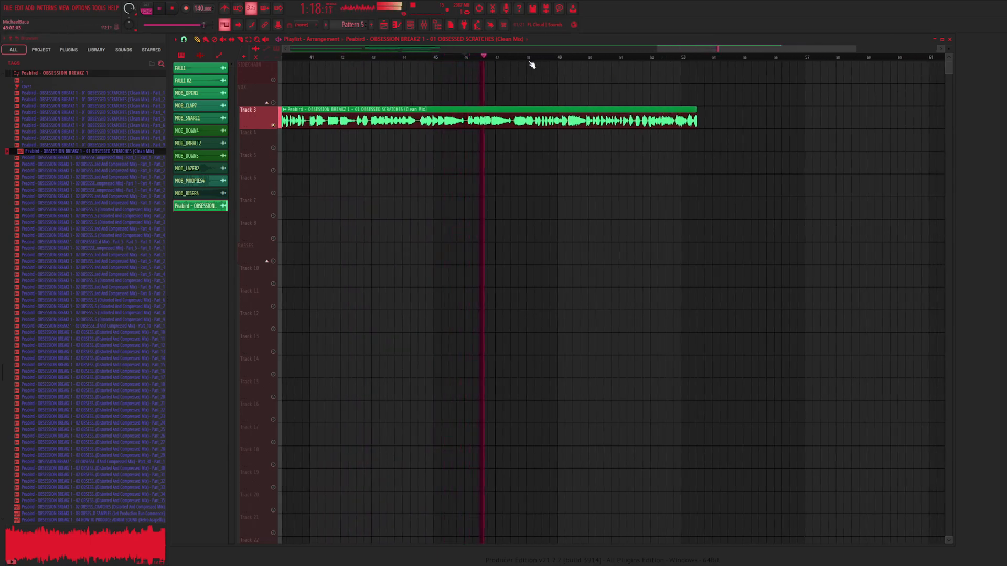
# Play the scratches clip between about bars 46 and 50, and extend it past bar 57
pyautogui.press('space')
pyautogui.click(469, 59)
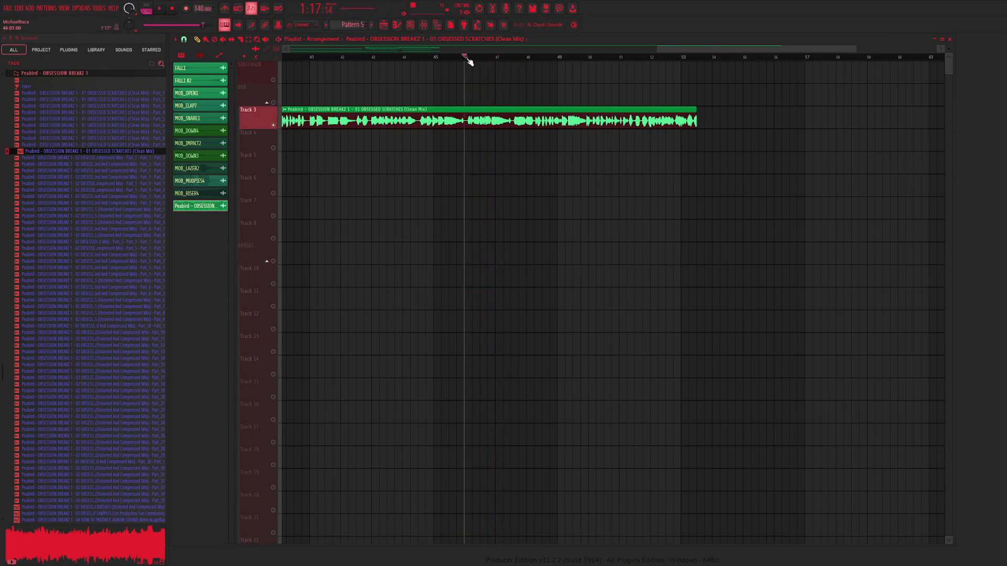
pyautogui.click(472, 59)
pyautogui.moveTo(518, 59)
pyautogui.mouseDown()
pyautogui.moveTo(554, 57)
pyautogui.moveTo(531, 61)
pyautogui.mouseUp()
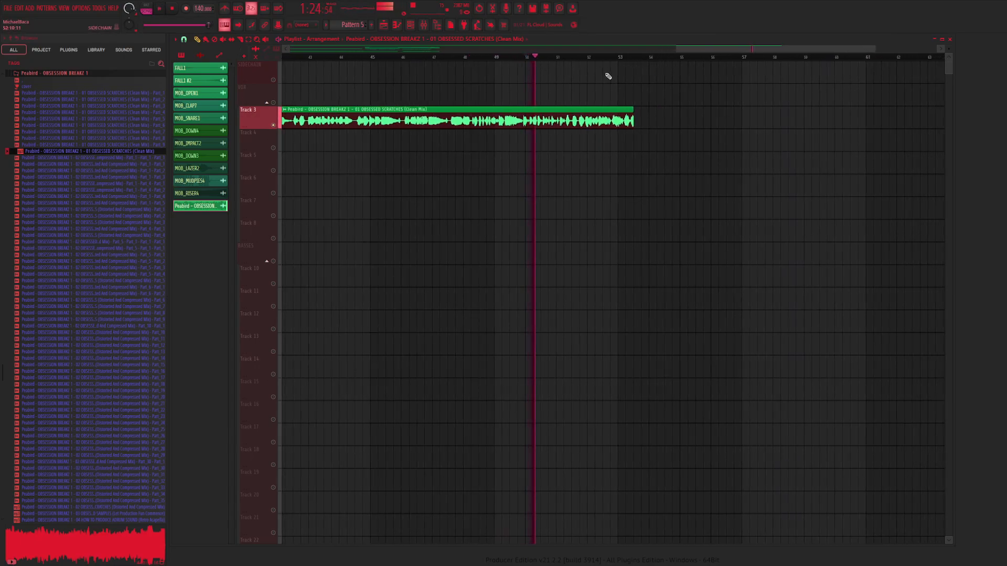
pyautogui.hscroll(3, 560, 114)
pyautogui.press('space')
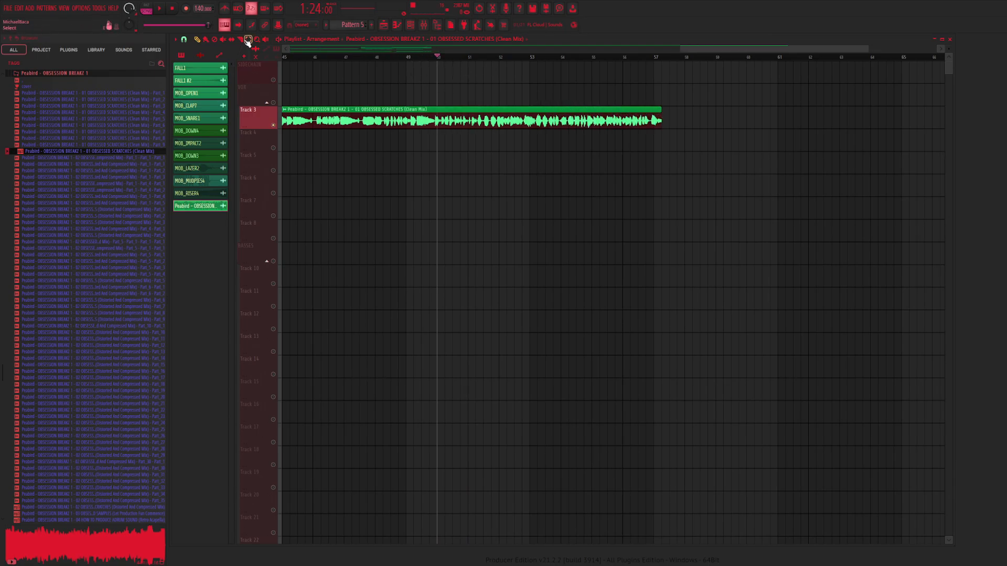
# Cut the scratches clip shortly after bar 50 and at bar 51, and remove everything after bar 51
pyautogui.press('space')
pyautogui.press('space')
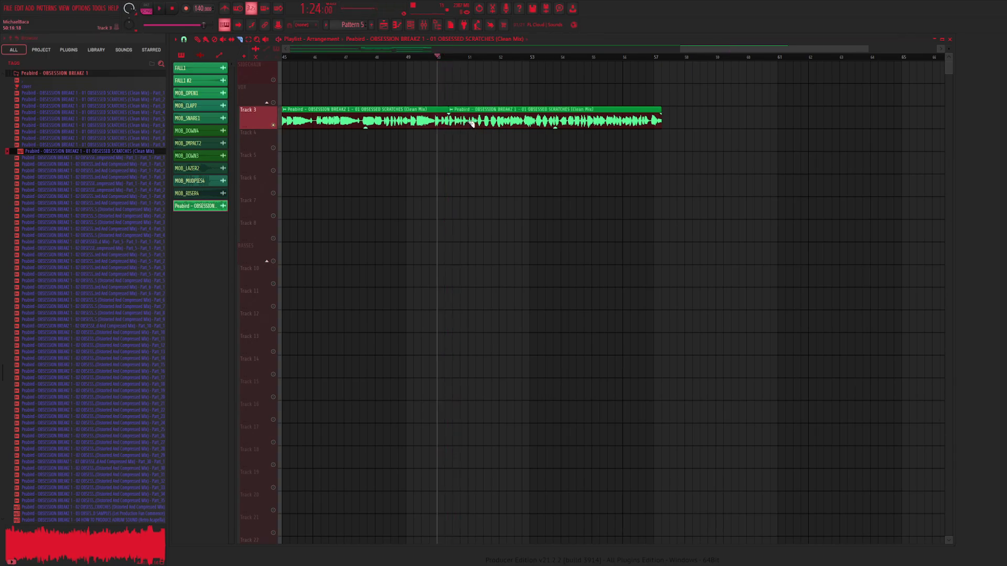
pyautogui.rightClick(512, 120)
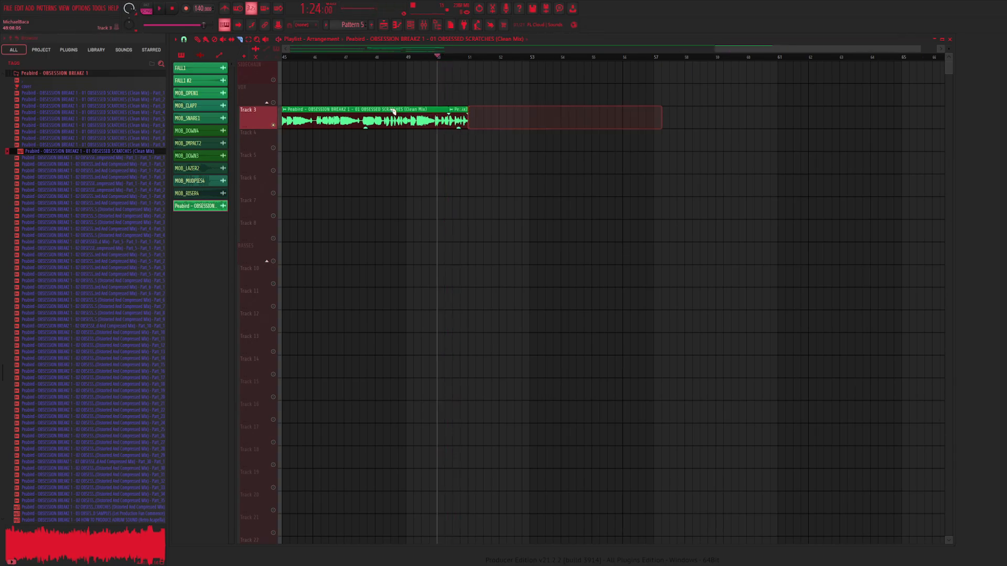
# Remove the leftover scratches clip, and place the isolated phrase on Track 4 ending at bar 17 with that track soloed
pyautogui.rightClick(374, 108)
pyautogui.moveTo(456, 119); pyautogui.dragTo(575, 186)
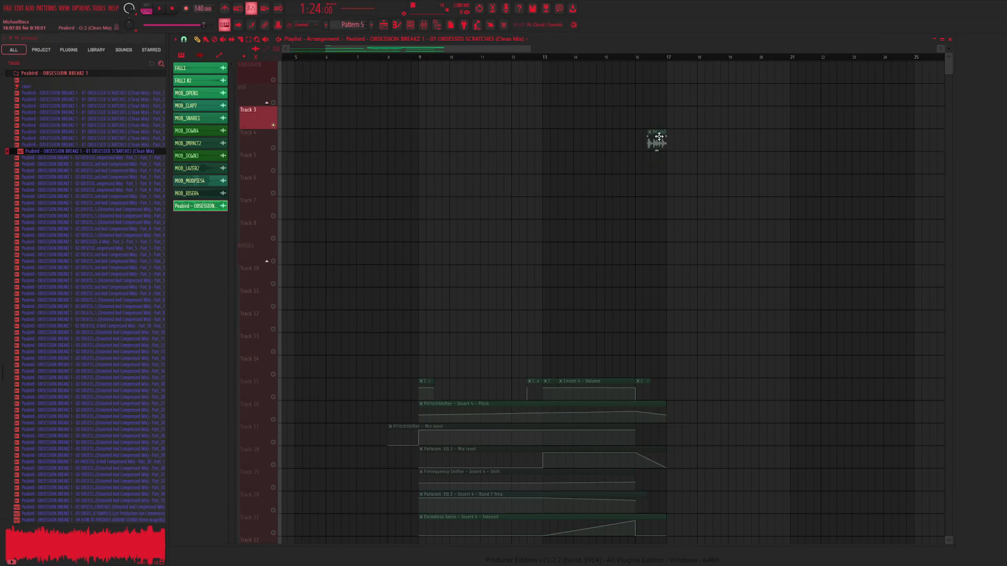
pyautogui.moveTo(660, 136); pyautogui.dragTo(659, 137)
pyautogui.click(277, 145)
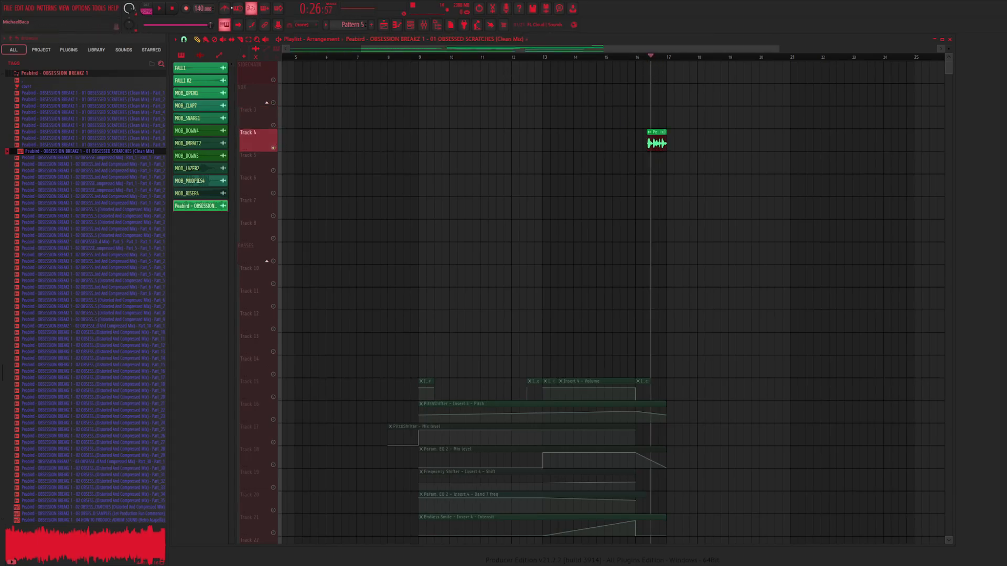
pyautogui.scroll(3, 790, 52)
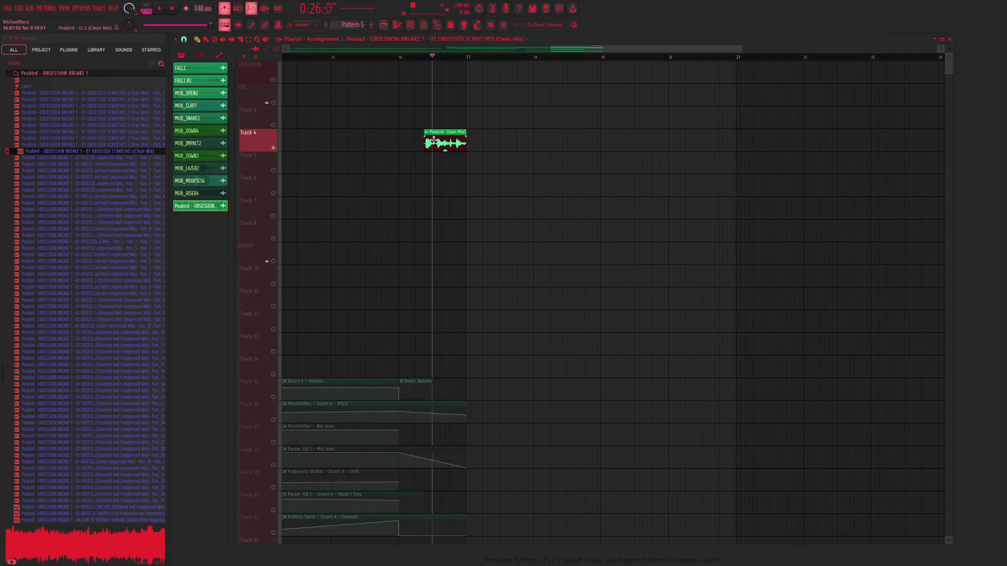
# Nudge the scratch phrase slightly earlier within bar 16 and play it from just before bar 16
pyautogui.press('space')
pyautogui.click(417, 58)
pyautogui.press('space')
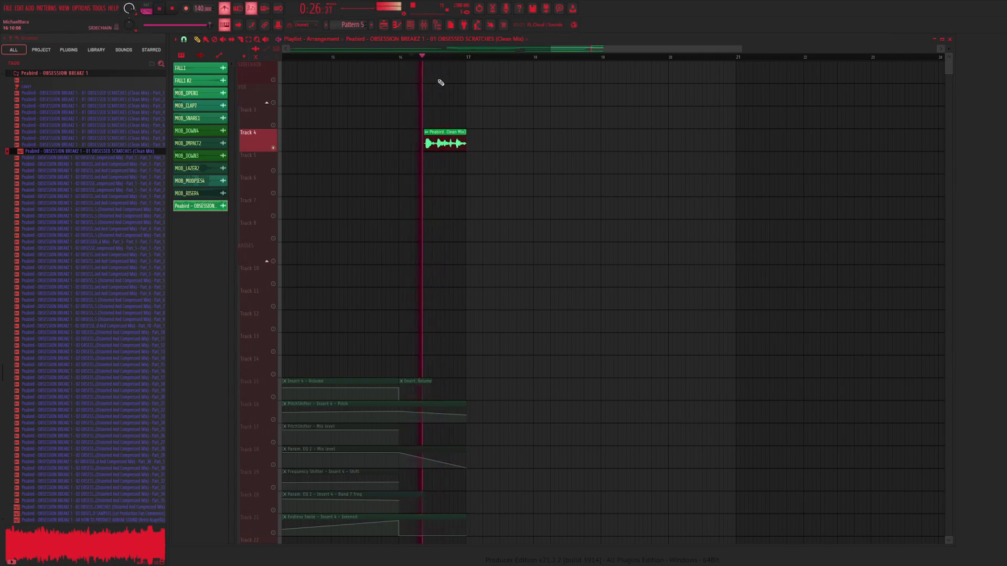
pyautogui.moveTo(399, 56); pyautogui.dragTo(385, 56)
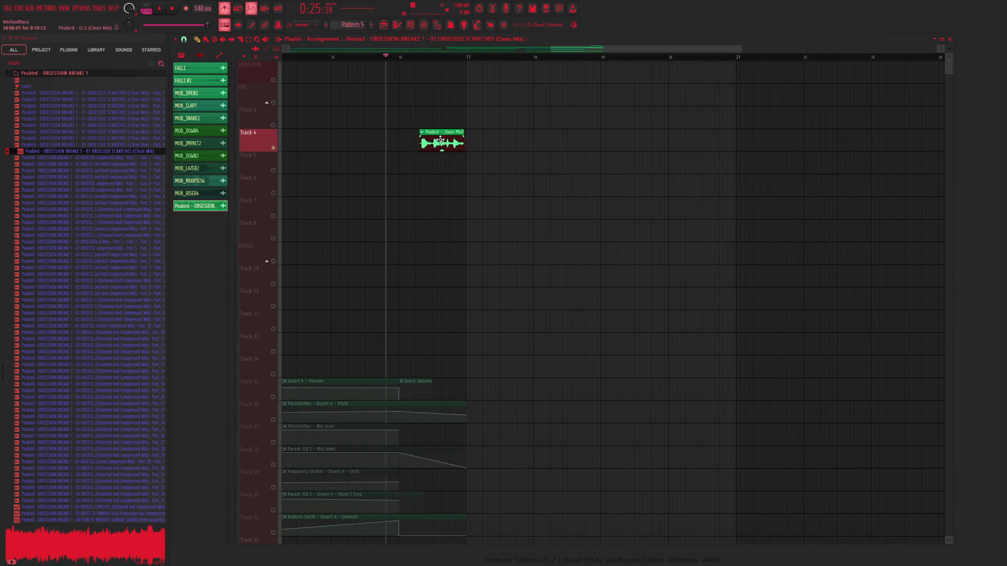
pyautogui.press('space')
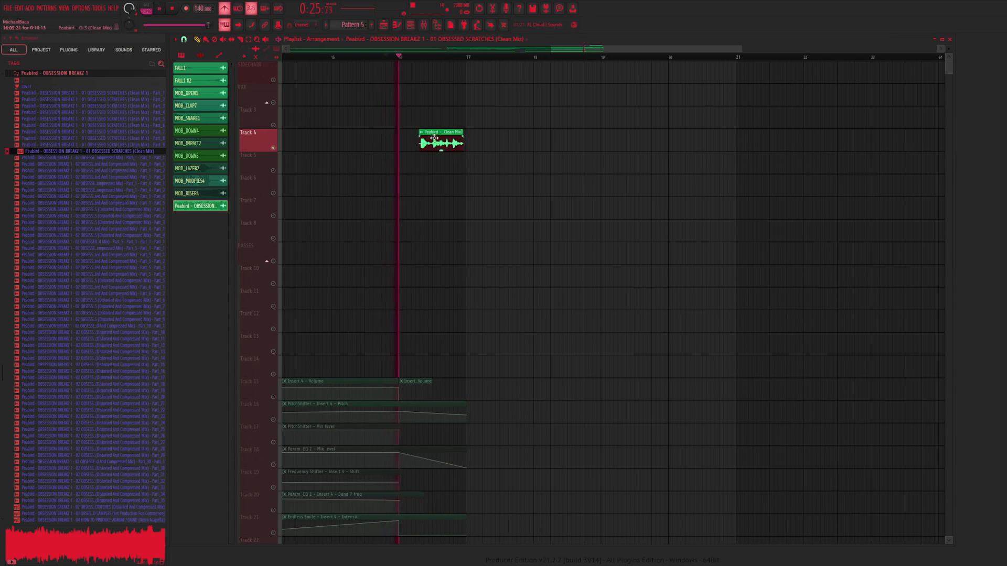
pyautogui.press('space')
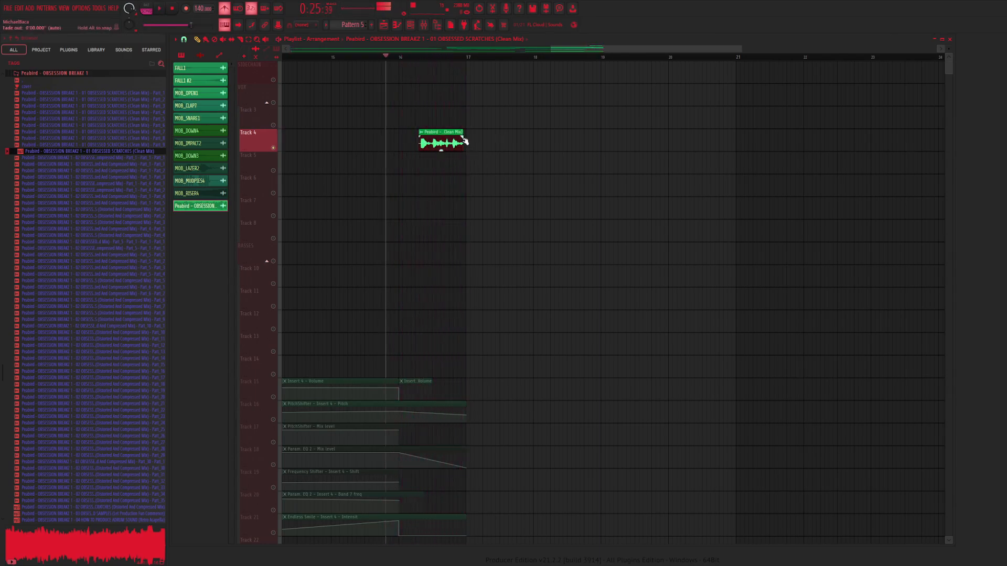
# Cut the scratch phrase about midway through bar 16, and move both slices earlier to start just after the bar line
pyautogui.press('space')
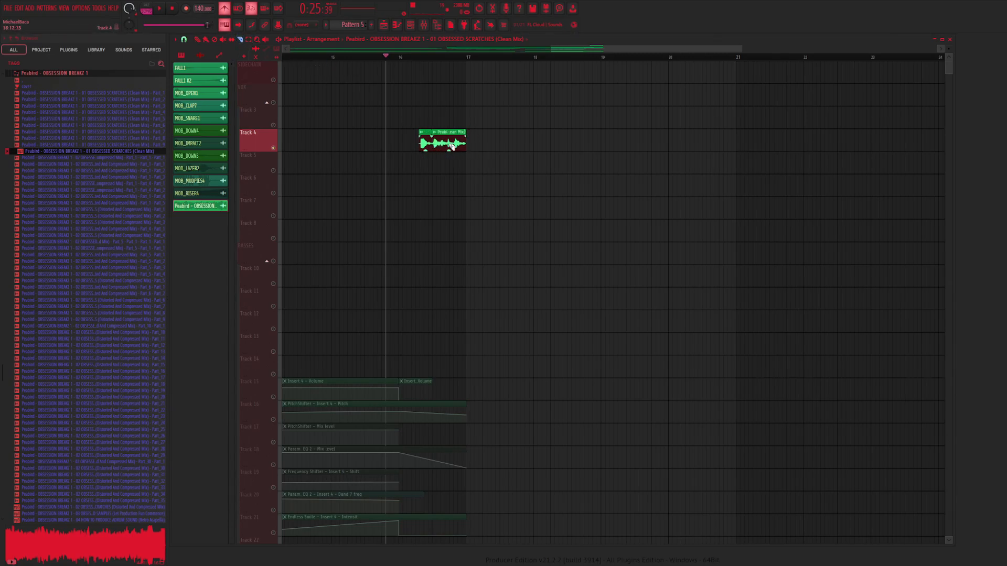
pyautogui.click(432, 57)
pyautogui.press('space')
pyautogui.press('space')
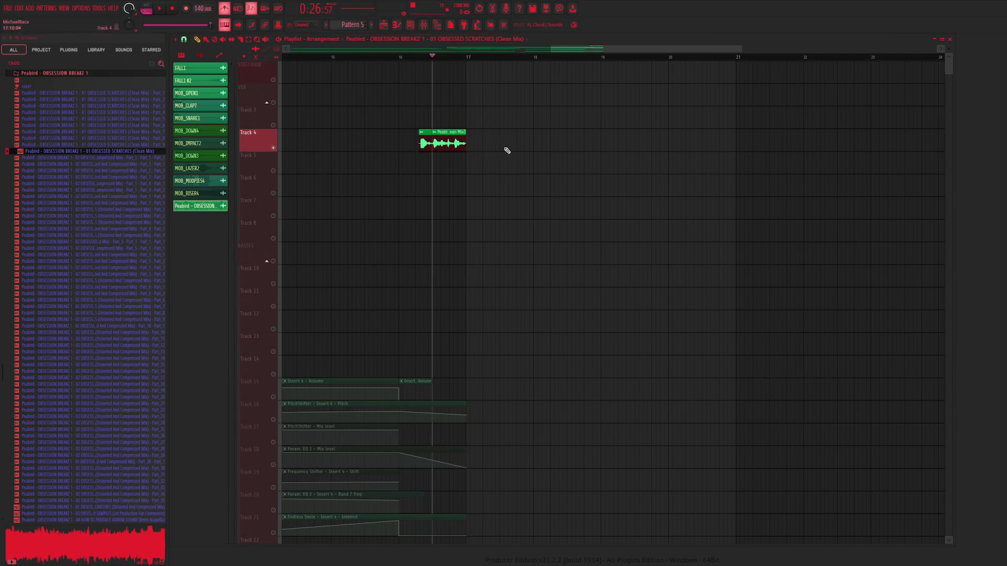
pyautogui.moveTo(425, 139); pyautogui.dragTo(413, 139)
pyautogui.click(339, 56)
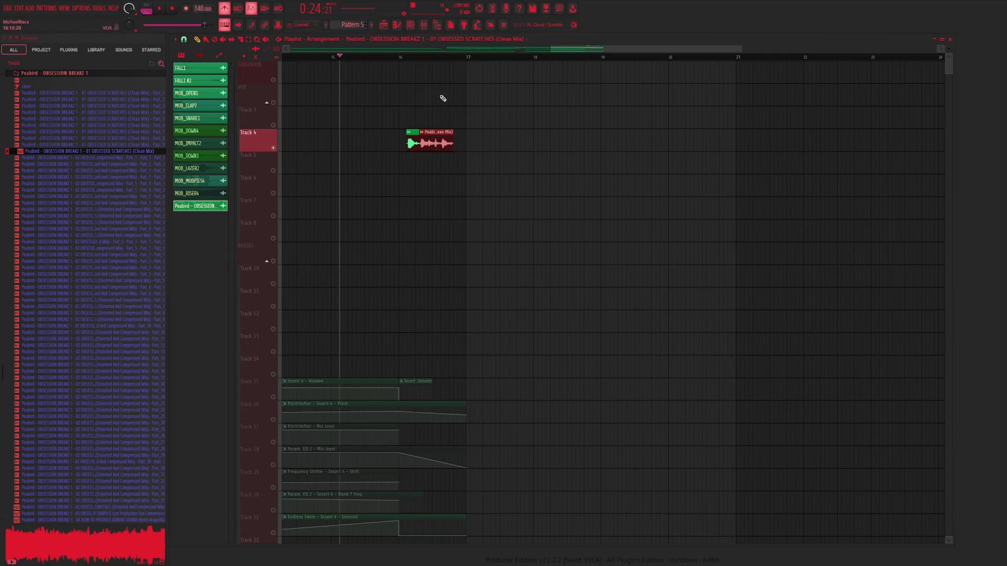
# Make the first scratch slice unique, and shift the second slice later to leave a gap between them
pyautogui.doubleClick(413, 143)
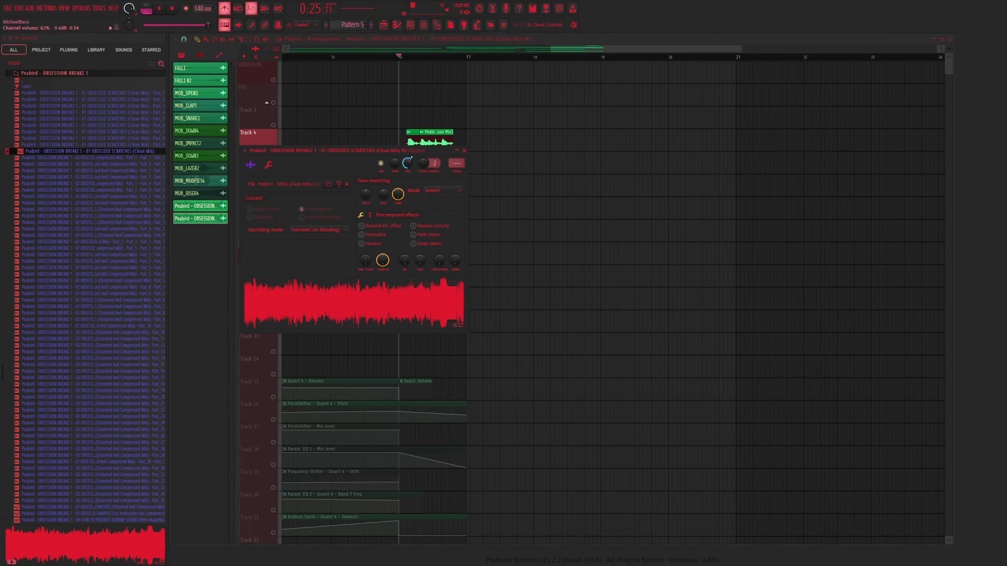
pyautogui.moveTo(433, 140); pyautogui.dragTo(459, 143)
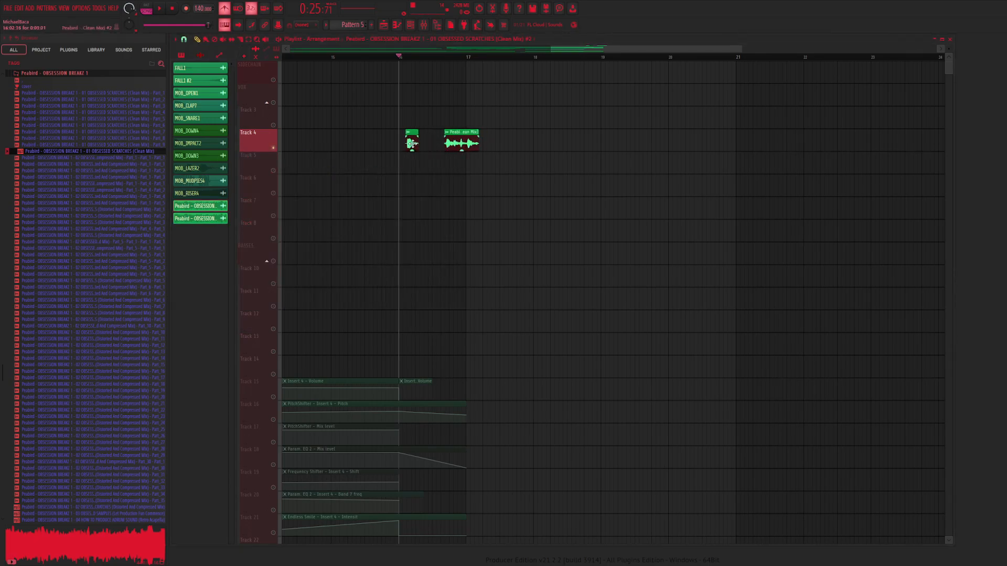
pyautogui.moveTo(407, 59); pyautogui.dragTo(358, 80)
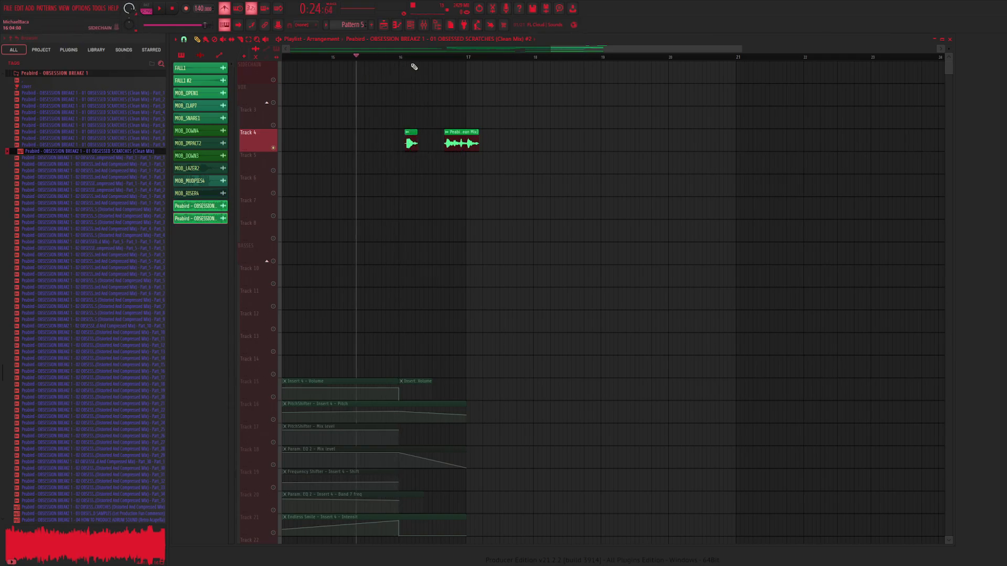
# Lengthen the first scratch slice with the time stretch multiplier and play it from before bar 16
pyautogui.doubleClick(414, 138)
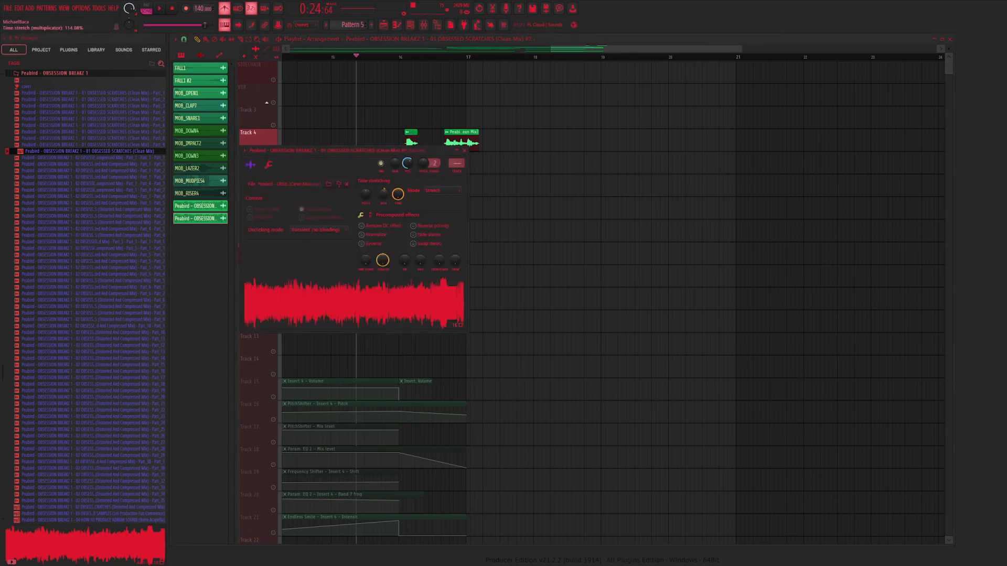
pyautogui.click(407, 59)
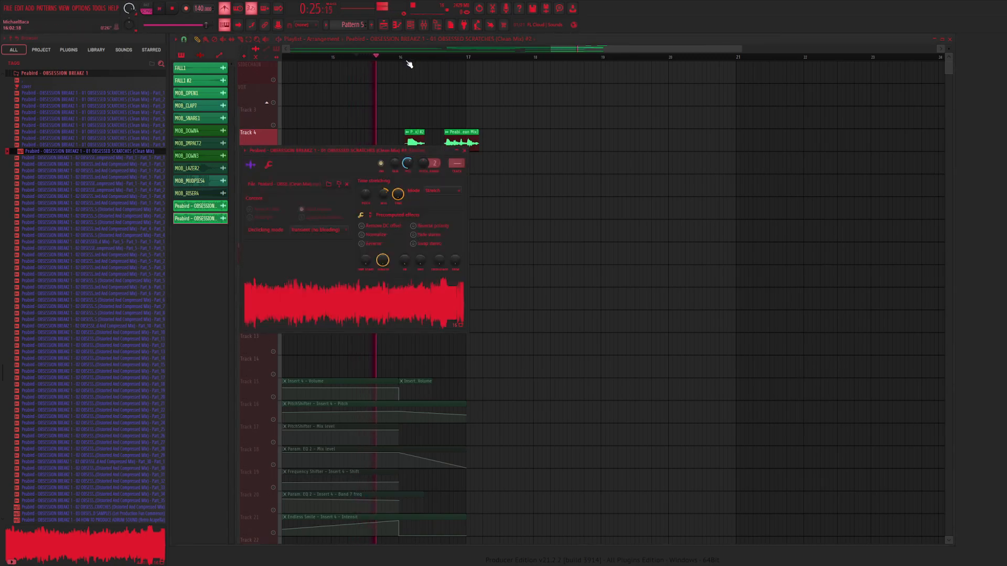
pyautogui.doubleClick(413, 141)
pyautogui.press('space')
pyautogui.press('space')
# Move the second scratch slice directly after the first, stretch it slightly longer, and play the phrase
pyautogui.moveTo(466, 133); pyautogui.dragTo(445, 132)
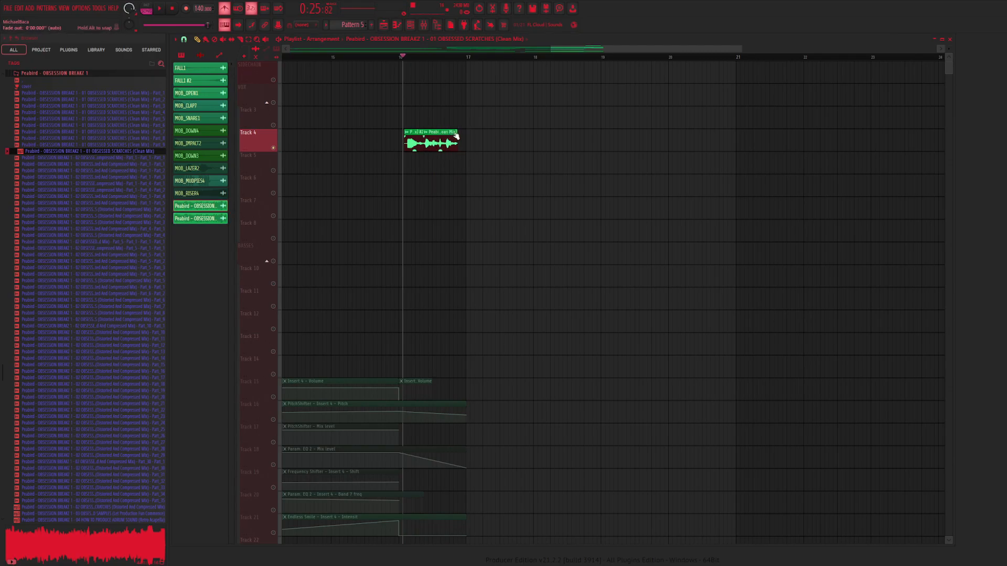
pyautogui.doubleClick(449, 133)
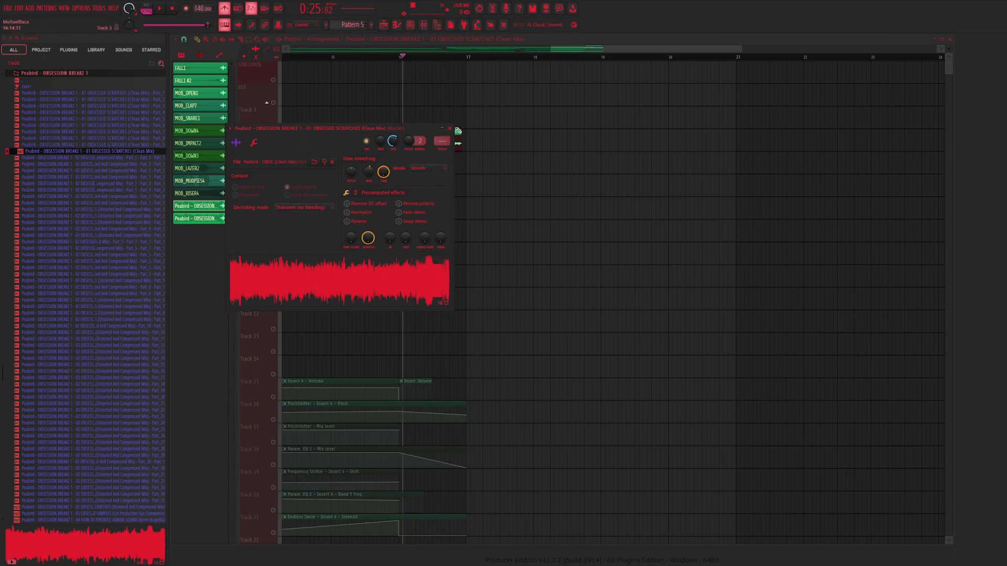
pyautogui.click(449, 128)
pyautogui.press('space')
pyautogui.press('space')
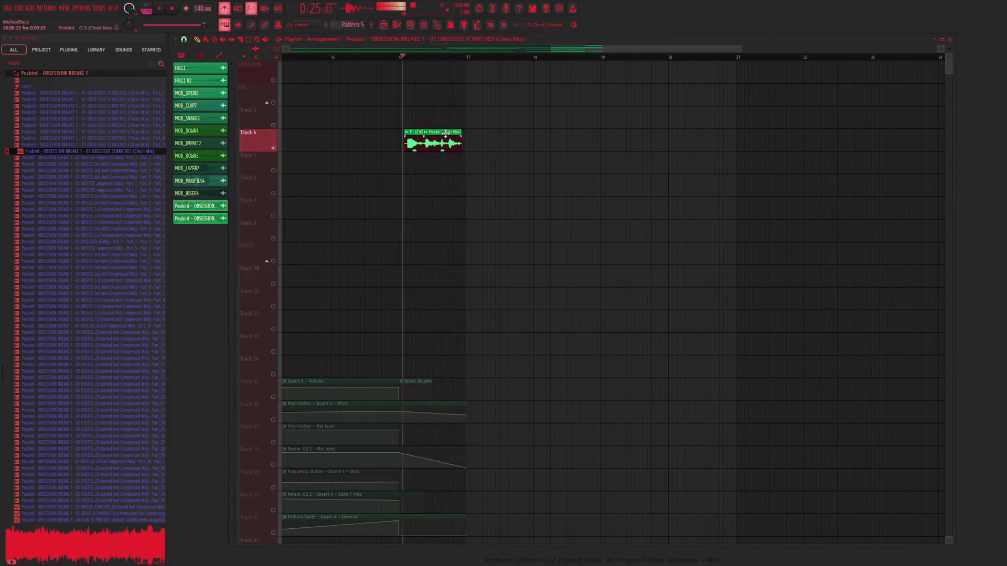
# Cut off the phrase's final part, make it unique and time-stretch it to end at bar 17
pyautogui.doubleClick(459, 143)
pyautogui.click(450, 128)
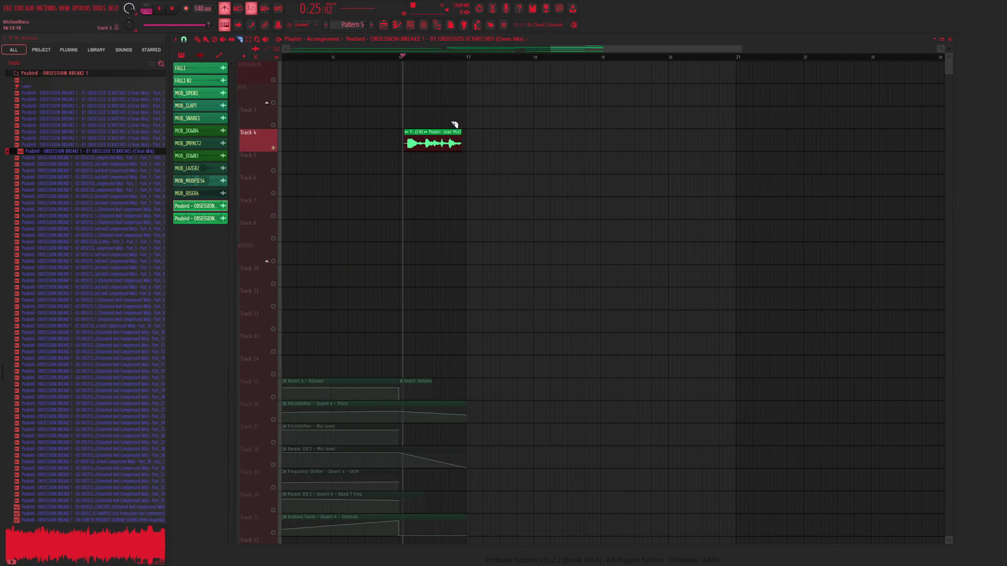
pyautogui.click(197, 39)
pyautogui.doubleClick(457, 143)
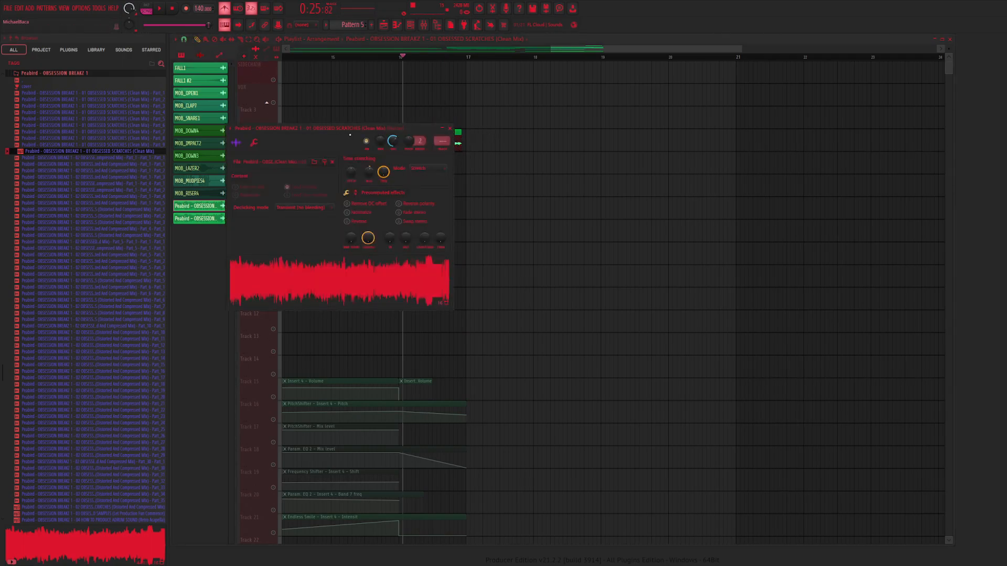
pyautogui.click(458, 154)
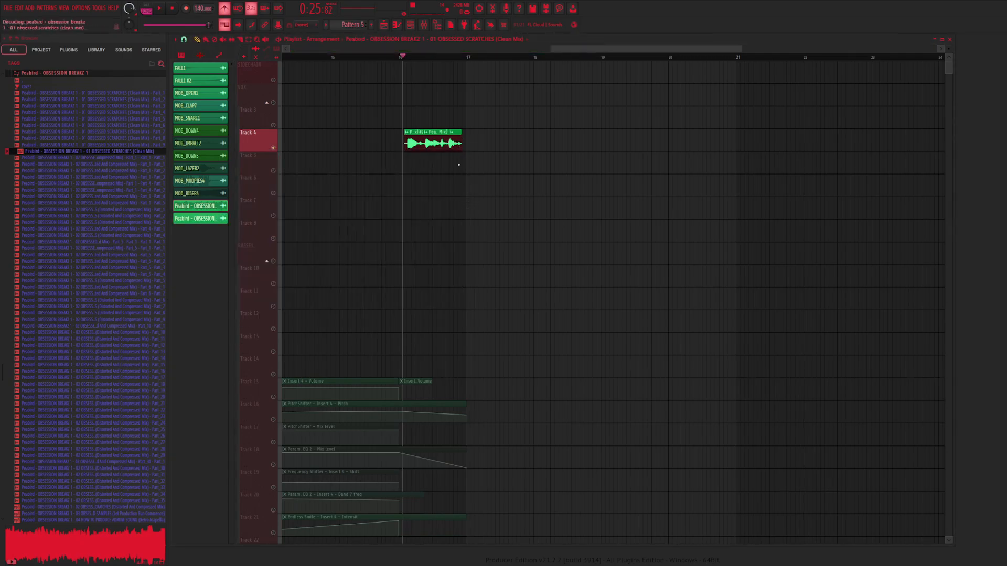
pyautogui.doubleClick(457, 144)
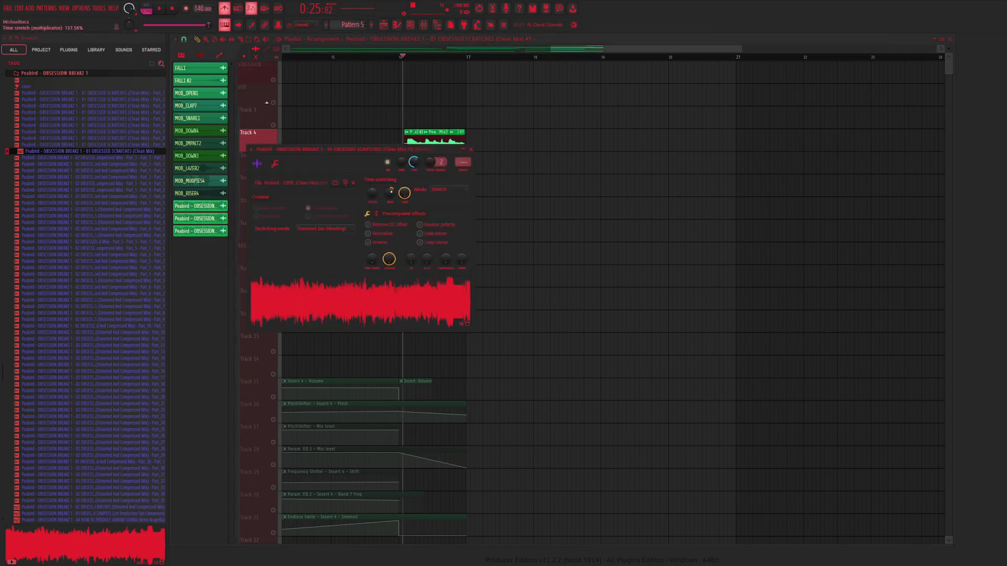
pyautogui.moveTo(451, 57); pyautogui.dragTo(395, 75)
pyautogui.press('space')
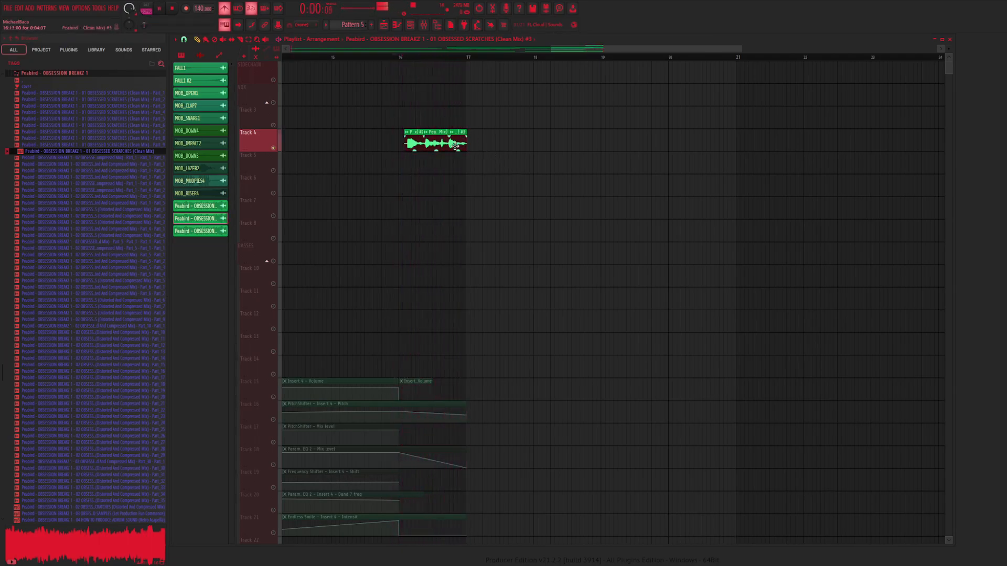
# Set the scratch slices' stretch mode to Stretch Pro and lower their pitch, playing the phrase from just before bar 16
pyautogui.doubleClick(455, 143)
pyautogui.press('space')
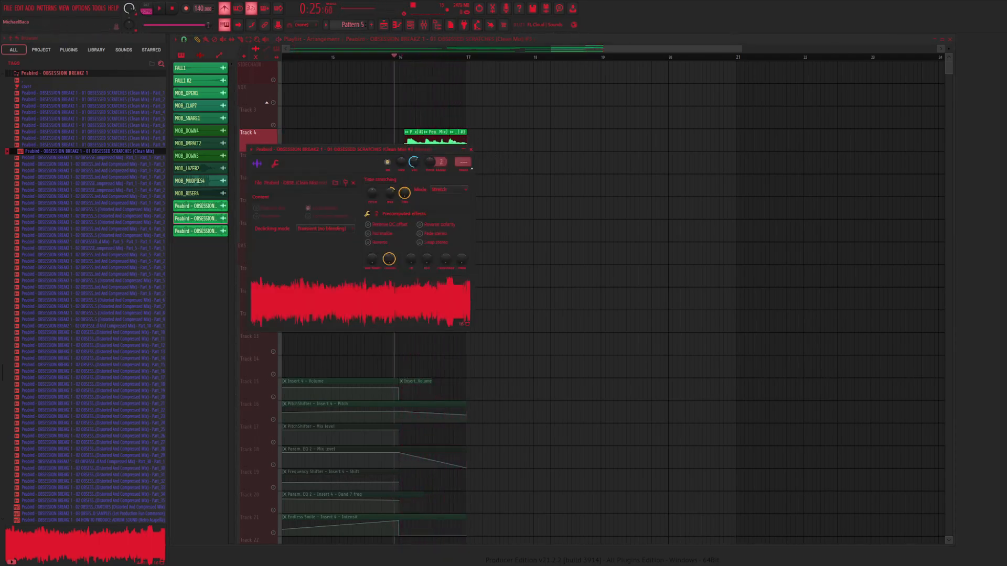
pyautogui.scroll(-1, 440, 189)
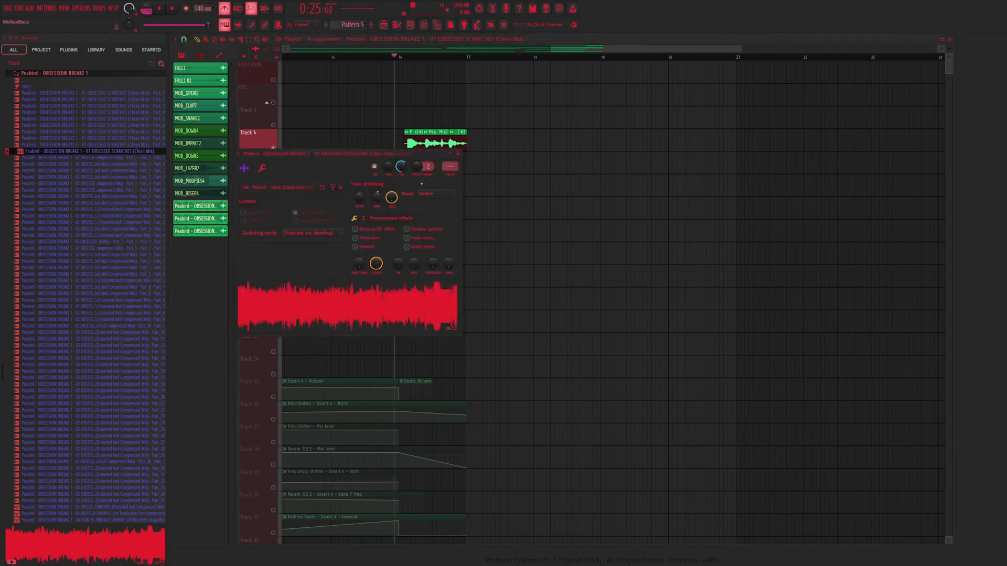
pyautogui.moveTo(429, 149); pyautogui.dragTo(422, 151)
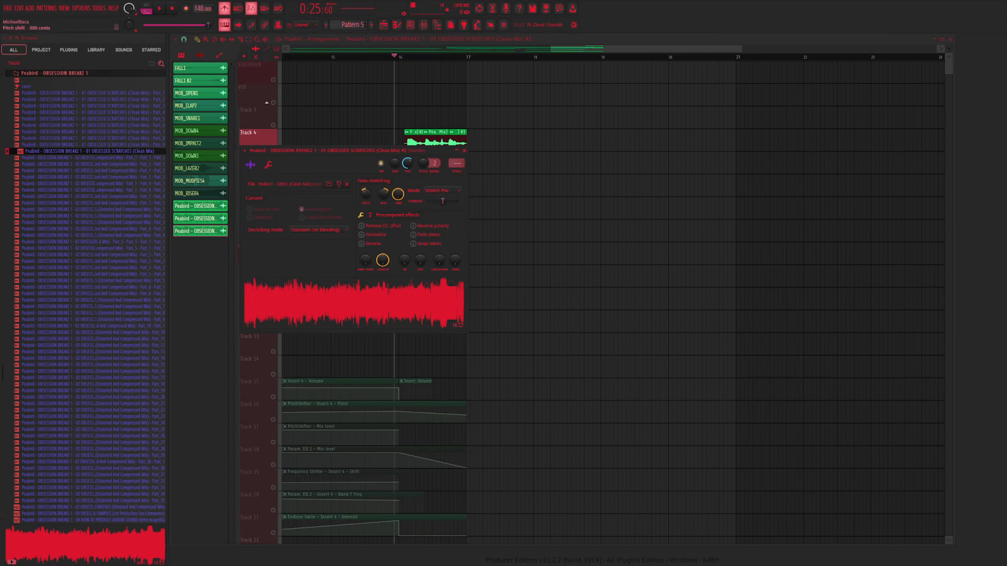
pyautogui.click(441, 212)
pyautogui.hotkey('ctrl', 'z')
pyautogui.press('space')
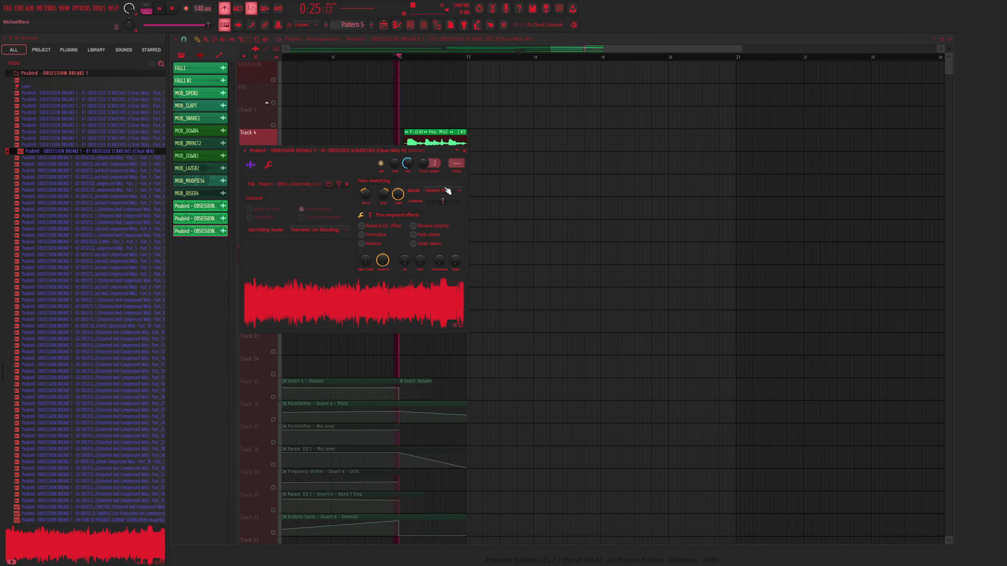
pyautogui.press('space')
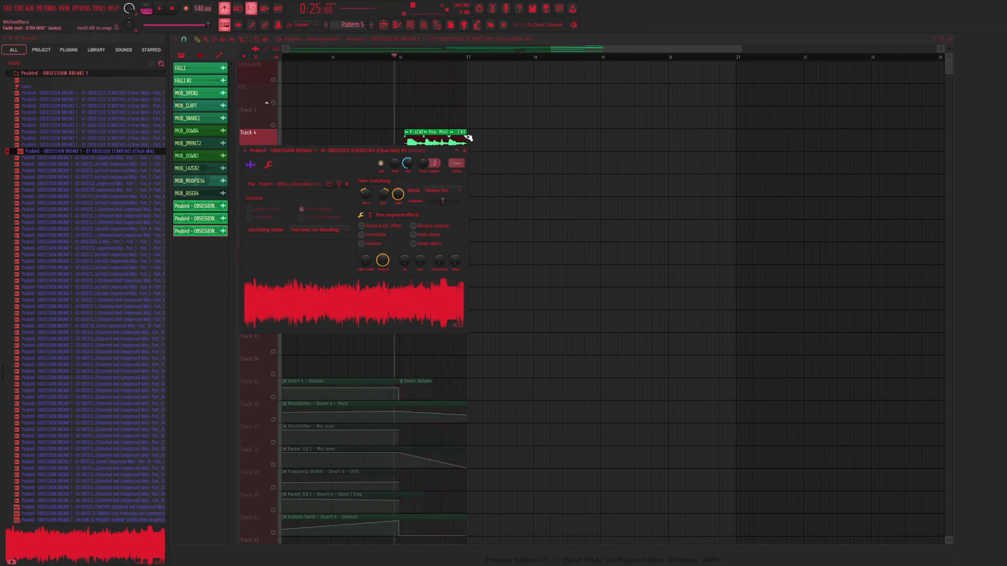
pyautogui.press('space')
# Consolidate Track 4 from bar 16 to 17 into one audio clip, and delete the original slices from Track 5
pyautogui.click(401, 59)
pyautogui.moveTo(402, 62); pyautogui.dragTo(468, 72)
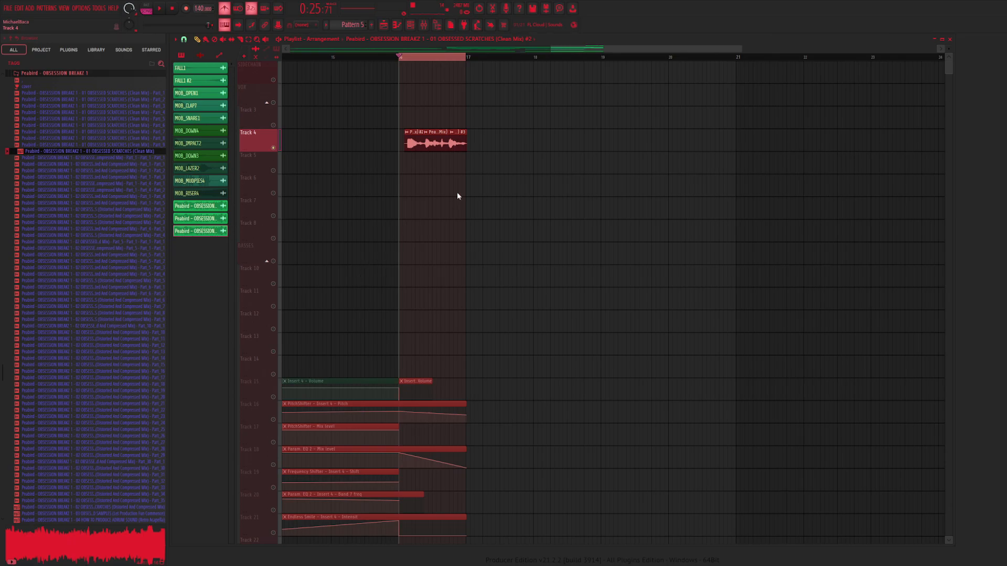
pyautogui.click(360, 277)
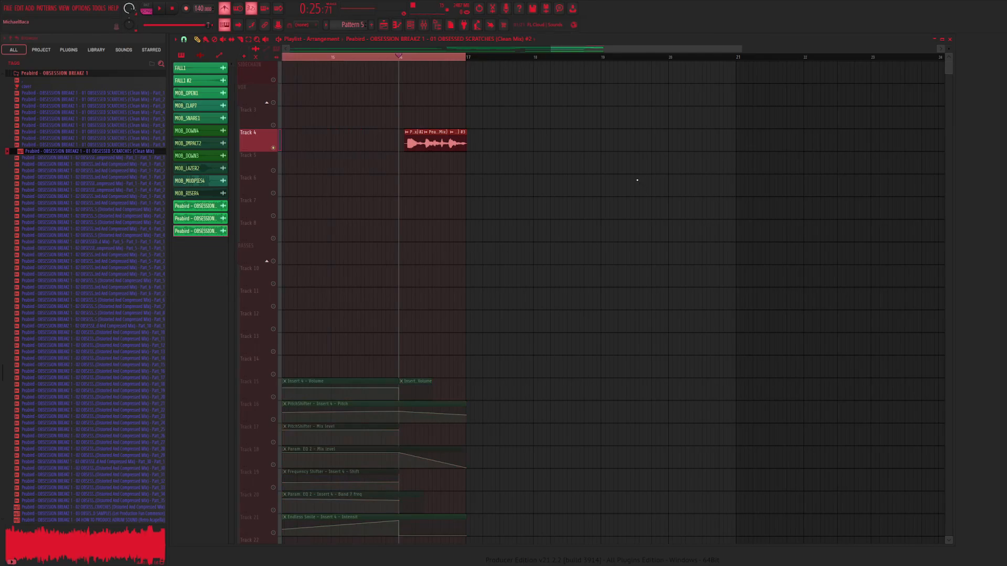
pyautogui.moveTo(401, 60); pyautogui.dragTo(462, 74)
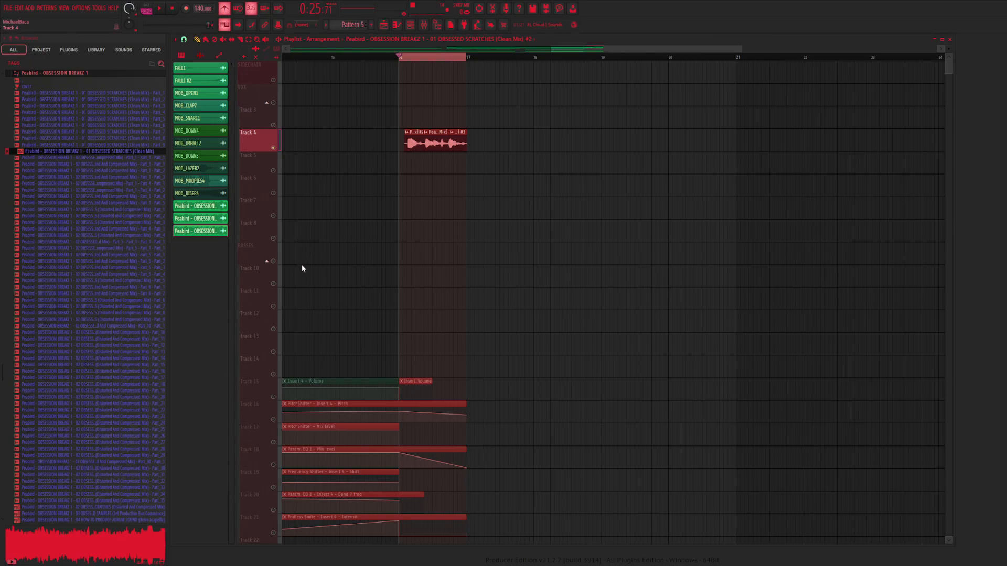
pyautogui.hotkey('ctrl', 'r')
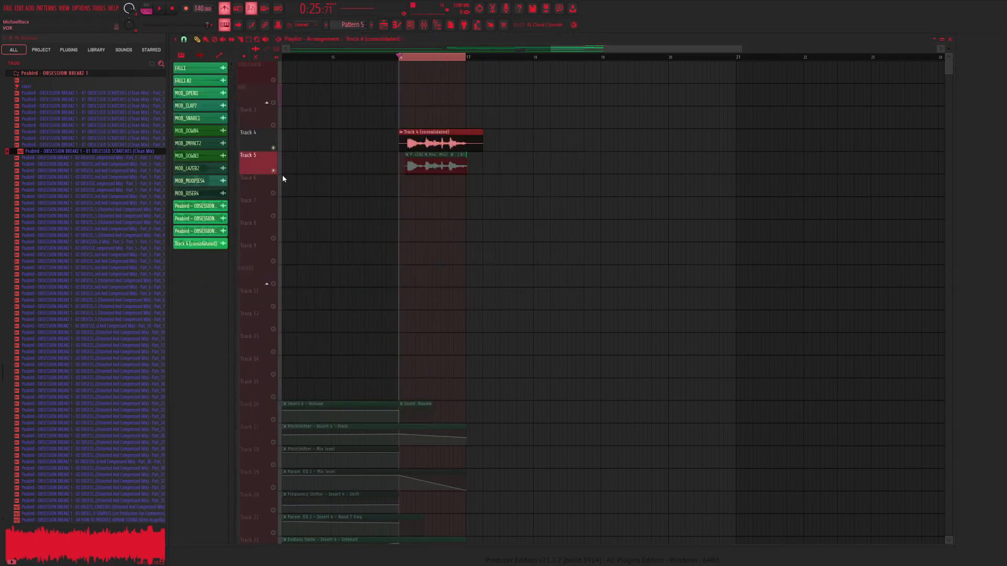
pyautogui.moveTo(488, 166); pyautogui.dragTo(394, 187)
pyautogui.press('Delete')
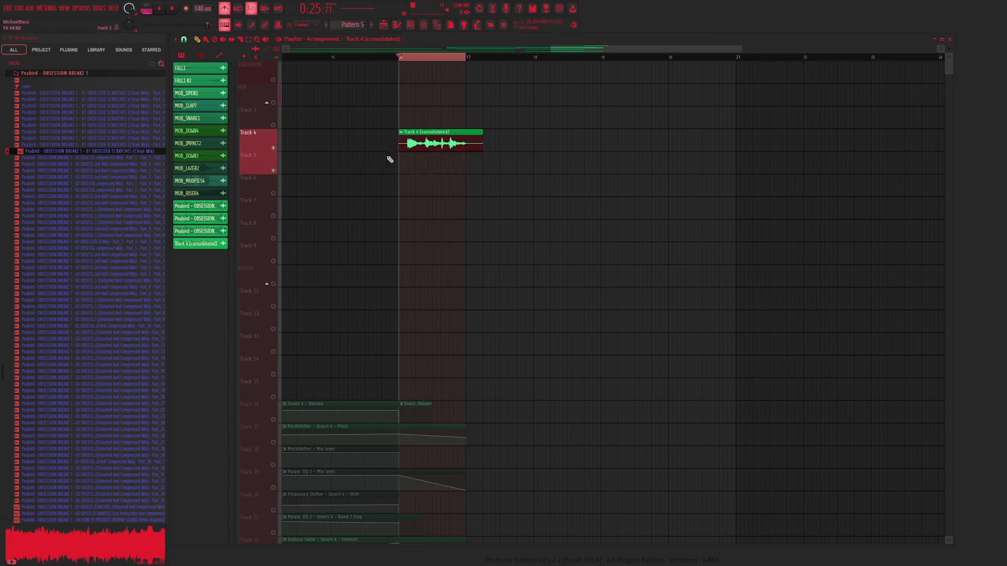
# Play the consolidated phrase from bar 16, lower its pitch by 400 cents and set its stretch mode to Stretch Pro
pyautogui.moveTo(401, 58); pyautogui.dragTo(396, 61)
pyautogui.press('space')
pyautogui.press('space')
pyautogui.doubleClick(457, 145)
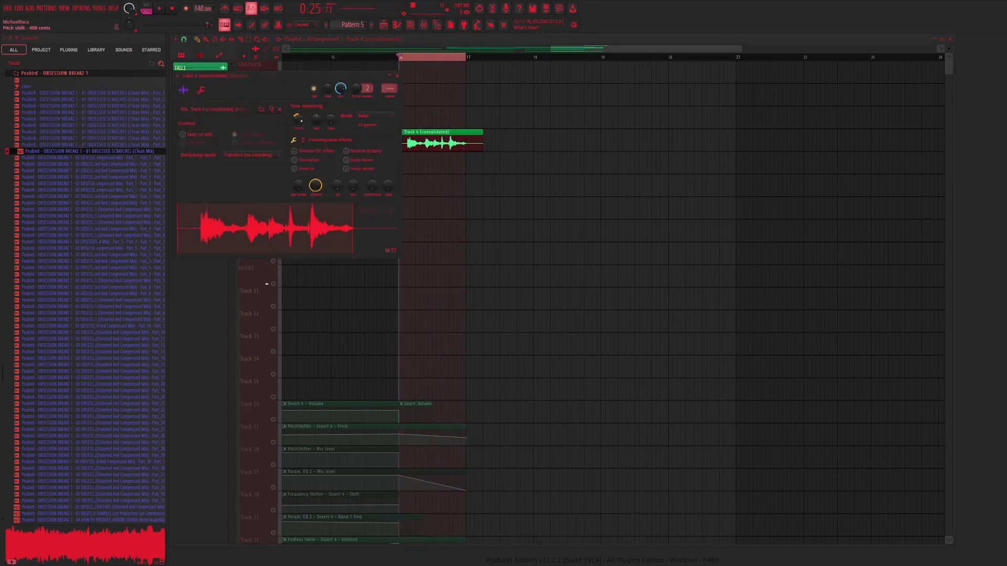
pyautogui.click(376, 149)
# Shift the frequency balance in the clip's precomputed effects, normalize the clip, and play it
pyautogui.click(307, 140)
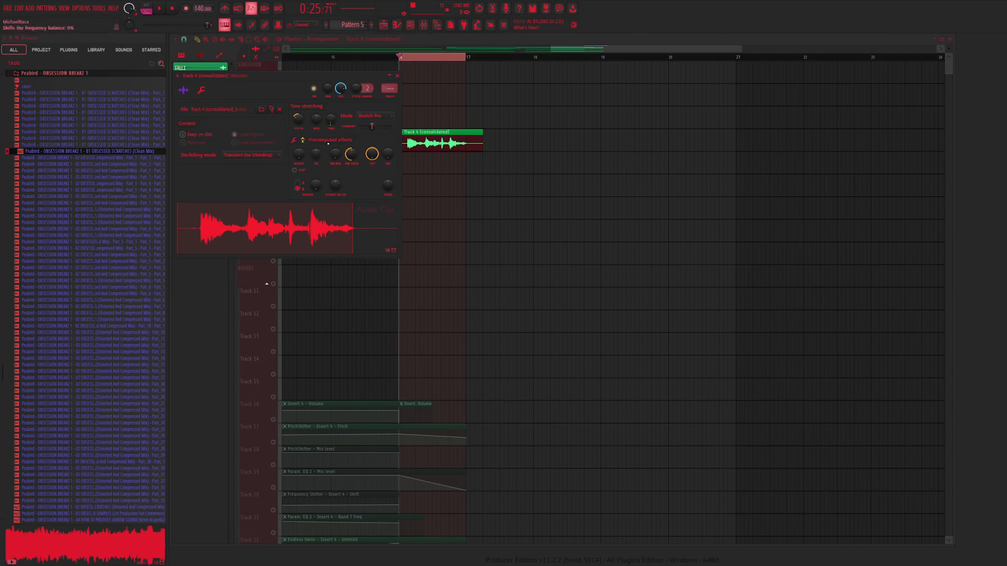
pyautogui.moveTo(317, 154); pyautogui.dragTo(316, 173)
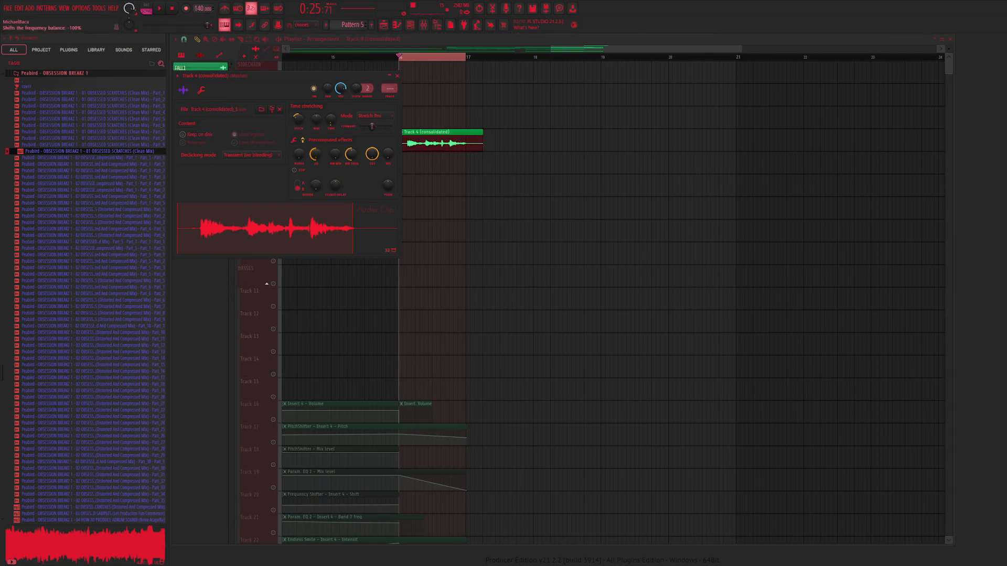
pyautogui.moveTo(316, 153); pyautogui.dragTo(316, 131)
pyautogui.click(303, 140)
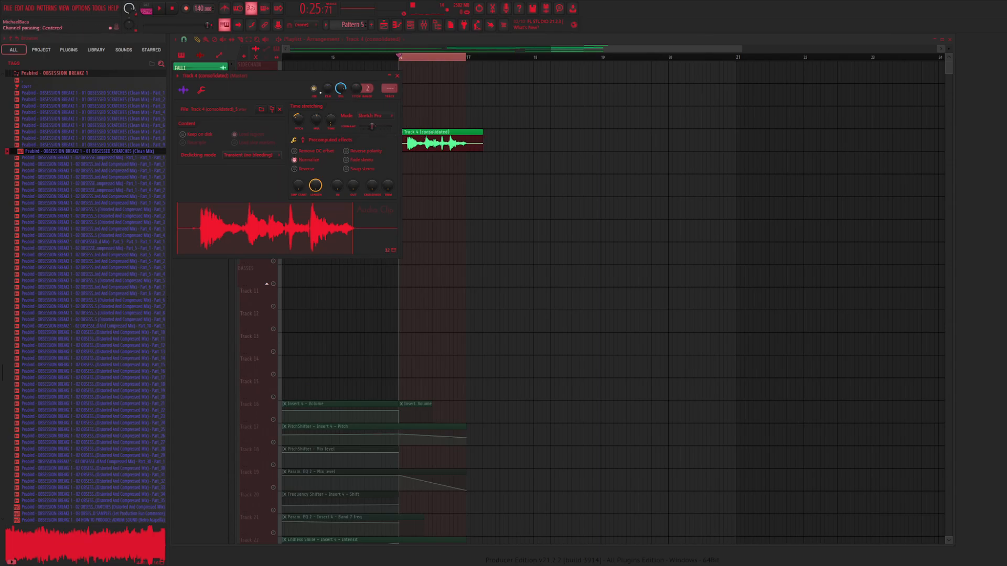
pyautogui.press('space')
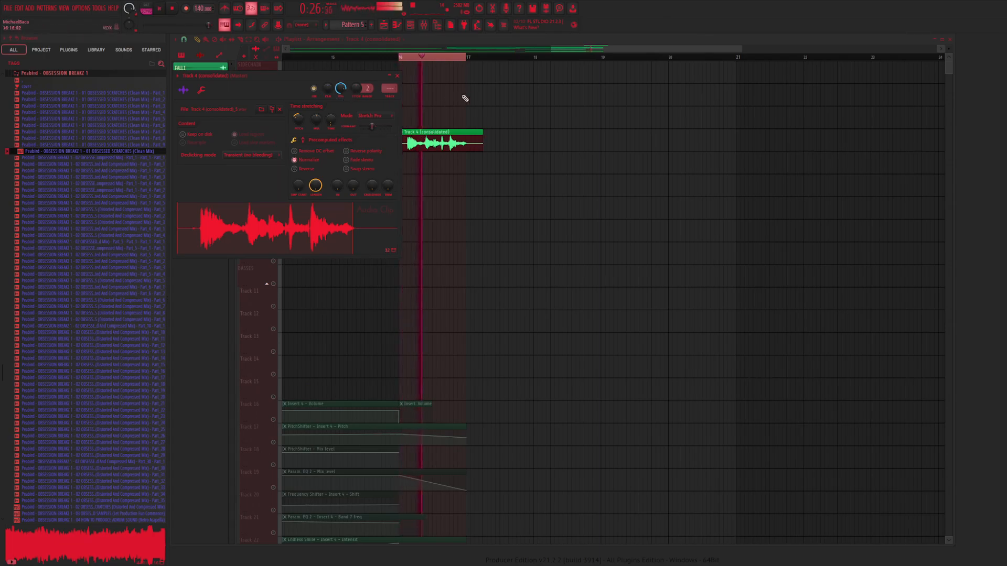
pyautogui.press('space')
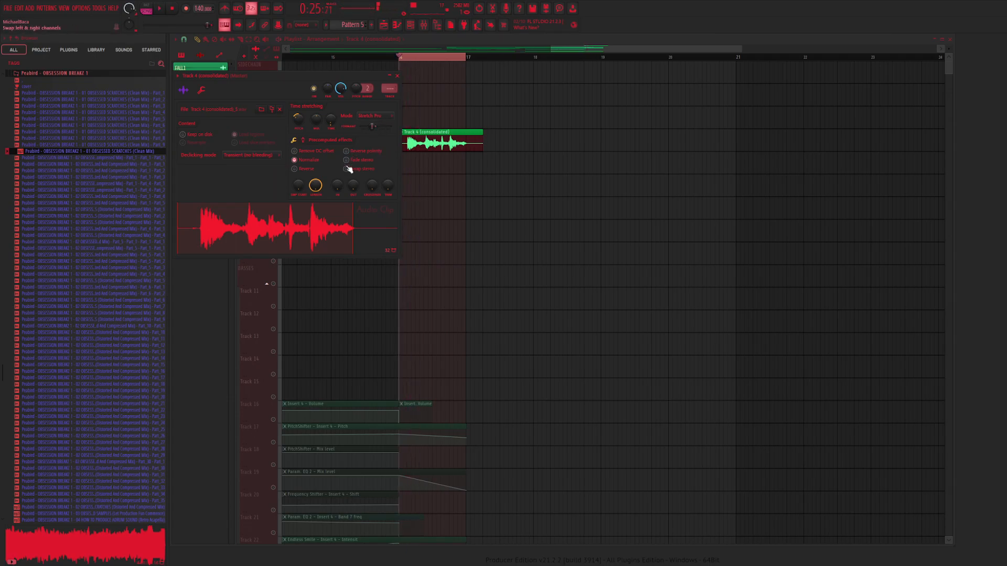
# Route the clip to mixer track 6, shift its formant by 200 cents, and play the phrase
pyautogui.click(304, 141)
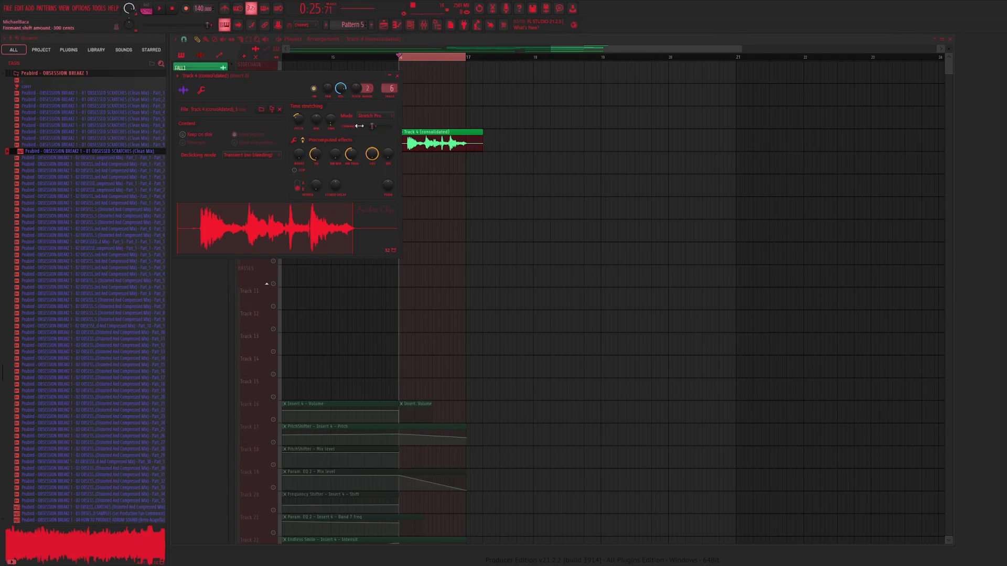
pyautogui.moveTo(376, 132); pyautogui.dragTo(372, 131)
pyautogui.press('space')
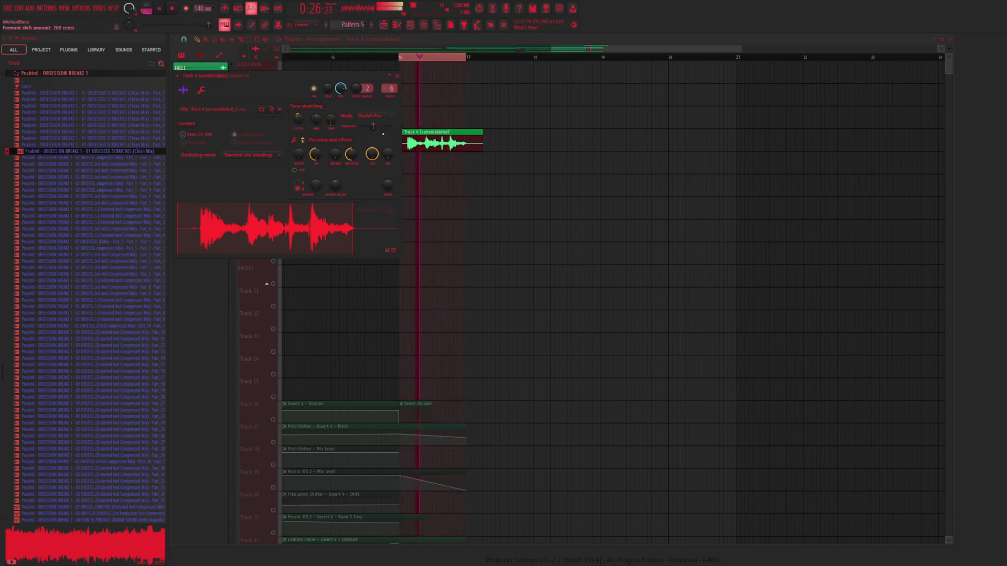
pyautogui.press('space')
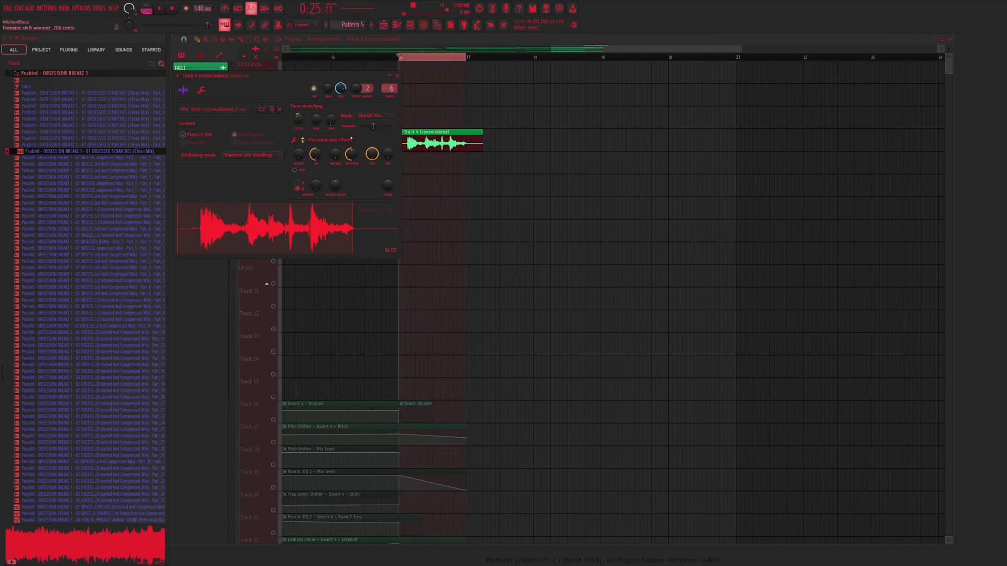
# Clear the time selection, unmute all tracks, and play the build-up from about bar 14 into the phrase
pyautogui.doubleClick(403, 58)
pyautogui.moveTo(403, 58); pyautogui.dragTo(247, 120)
pyautogui.rightClick(273, 125)
pyautogui.press('space')
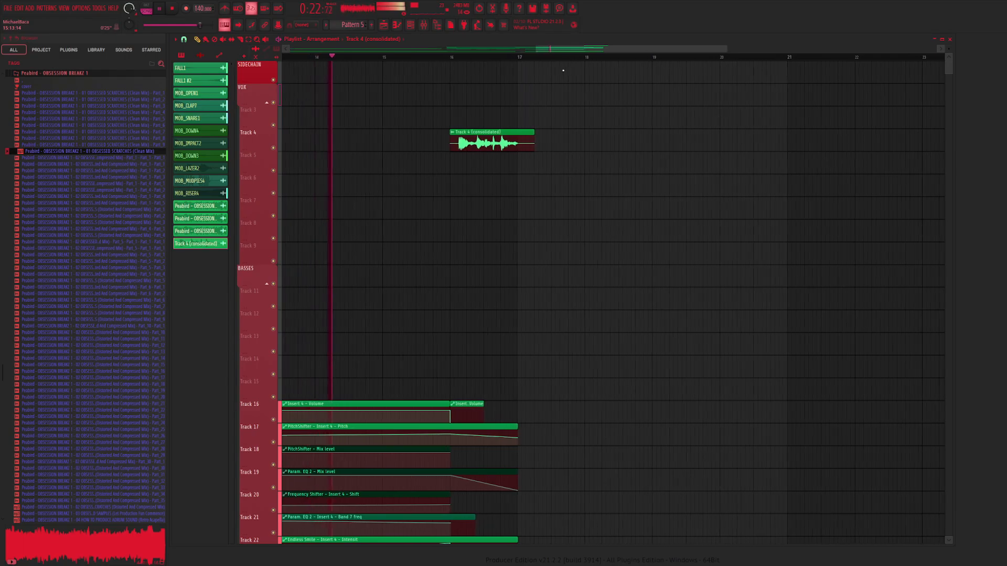
pyautogui.click(72, 73)
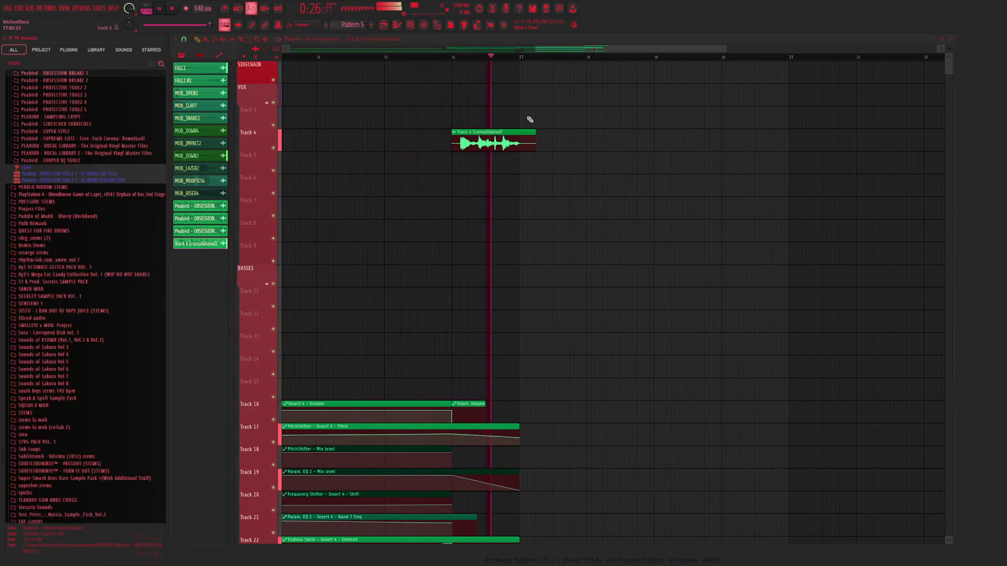
pyautogui.press('space')
# Raise the phrase clip's pitch and formant shift, and play it from just before bar 16
pyautogui.click(447, 55)
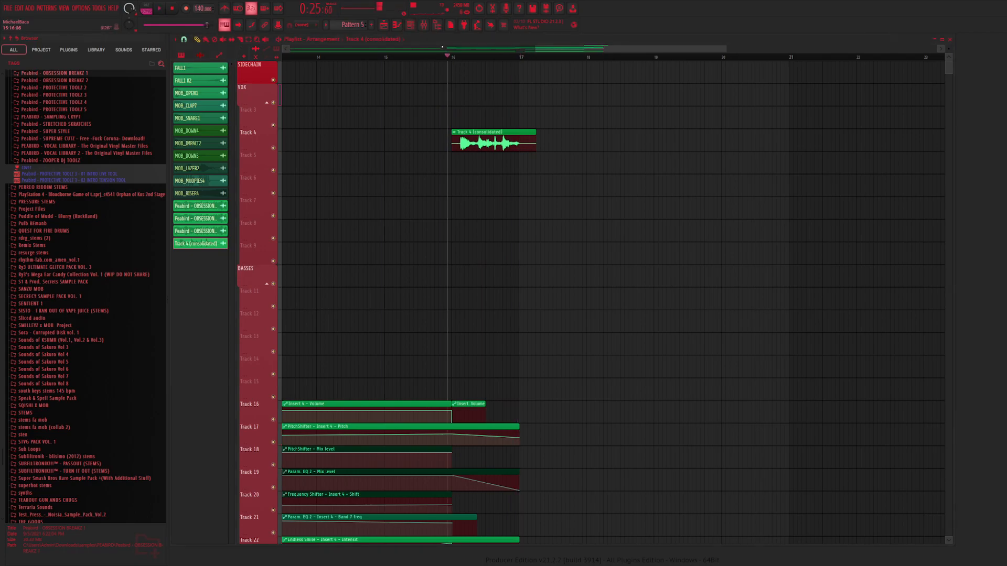
pyautogui.doubleClick(472, 132)
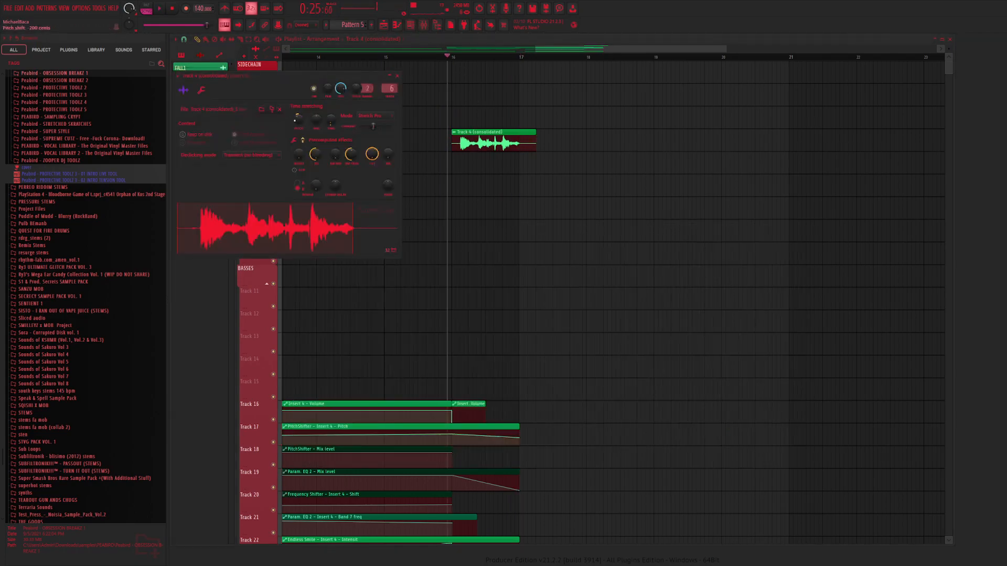
pyautogui.click(423, 24)
pyautogui.press('space')
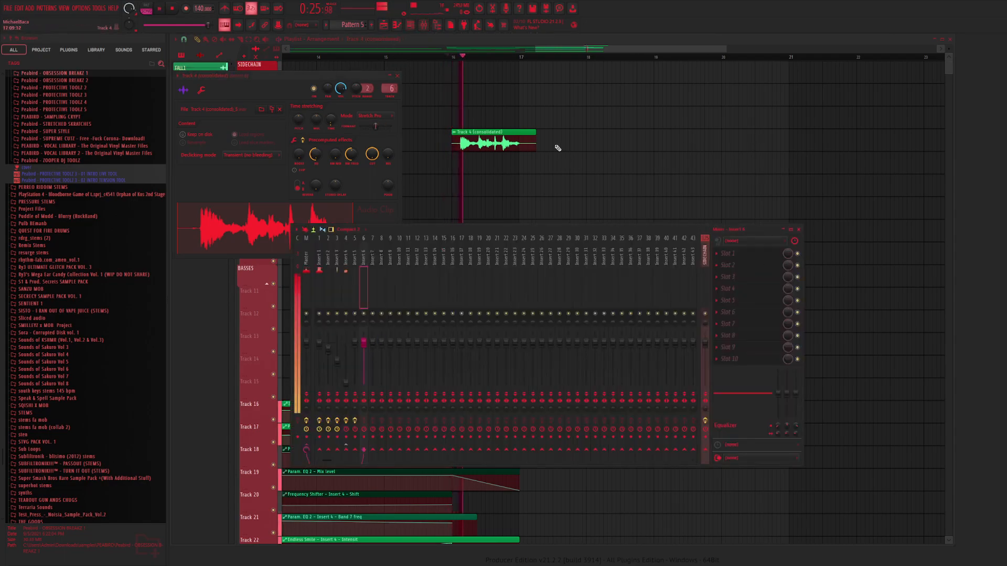
pyautogui.press('space')
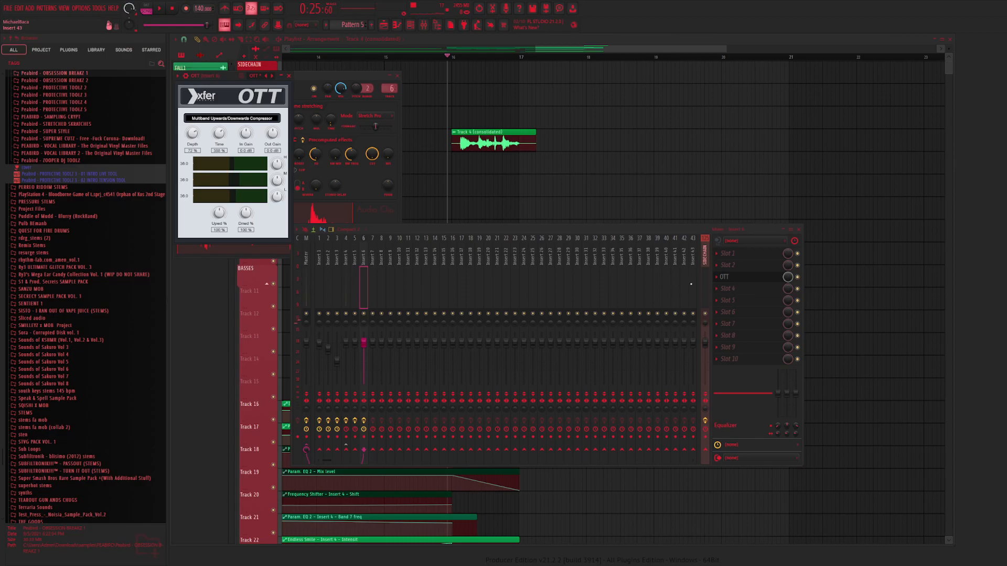
# Load OTT into slots 4 and 5 of Insert 6, and Fruity parametric EQ 2 into slots 10 and 8
pyautogui.moveTo(734, 309); pyautogui.dragTo(724, 288)
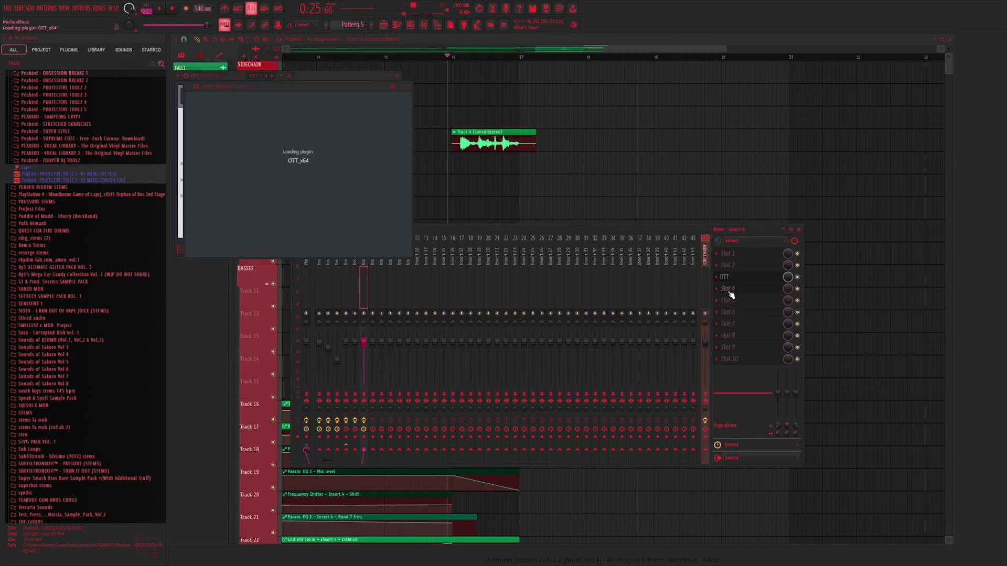
pyautogui.moveTo(734, 327); pyautogui.dragTo(734, 303)
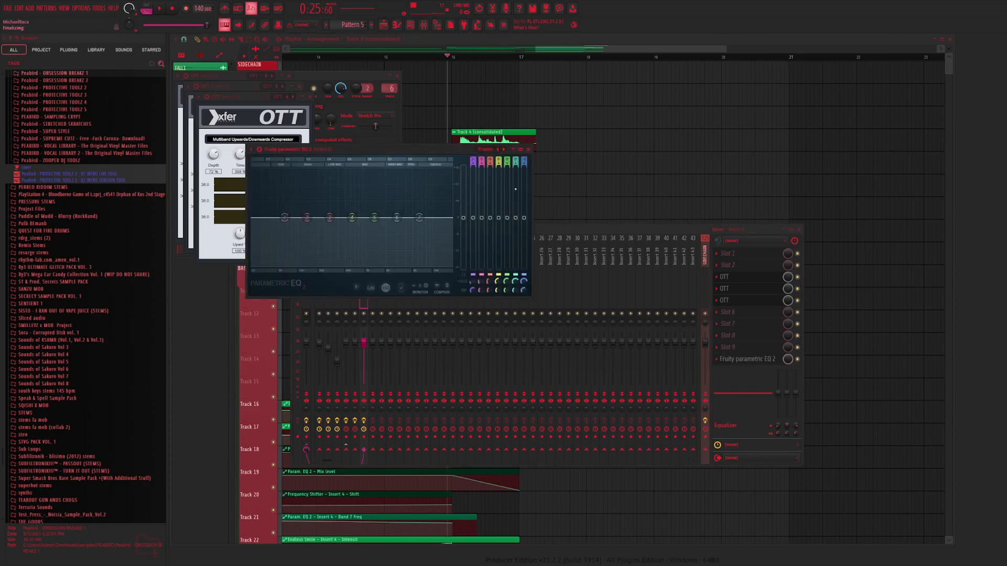
pyautogui.click(734, 344)
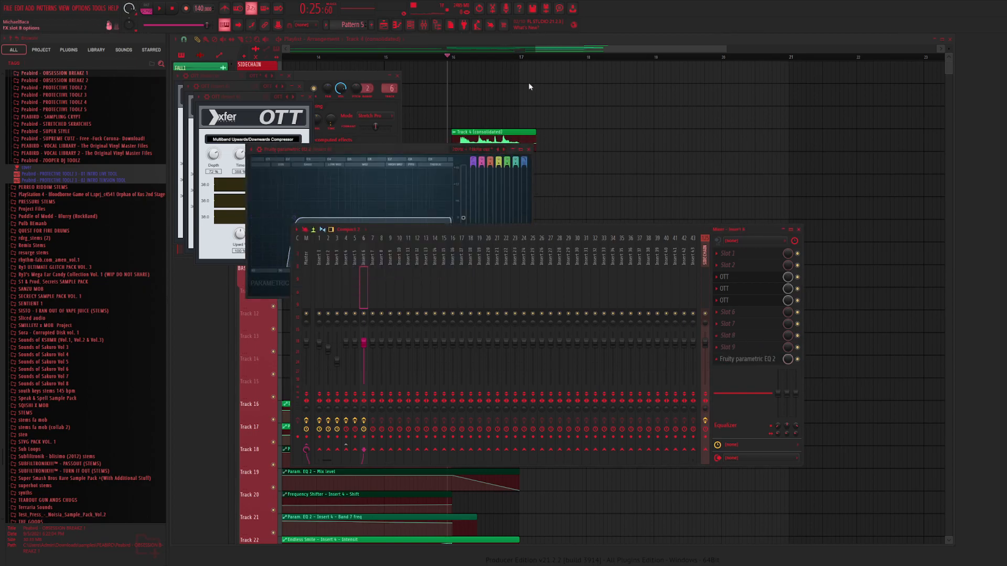
# Dip band 5 of the slot 8 EQ by about 1.8 dB near 1345 Hz and raise its highs while the phrase plays
pyautogui.moveTo(350, 197)
pyautogui.mouseDown()
pyautogui.moveTo(337, 202)
pyautogui.moveTo(351, 203)
pyautogui.mouseUp()
pyautogui.press('space')
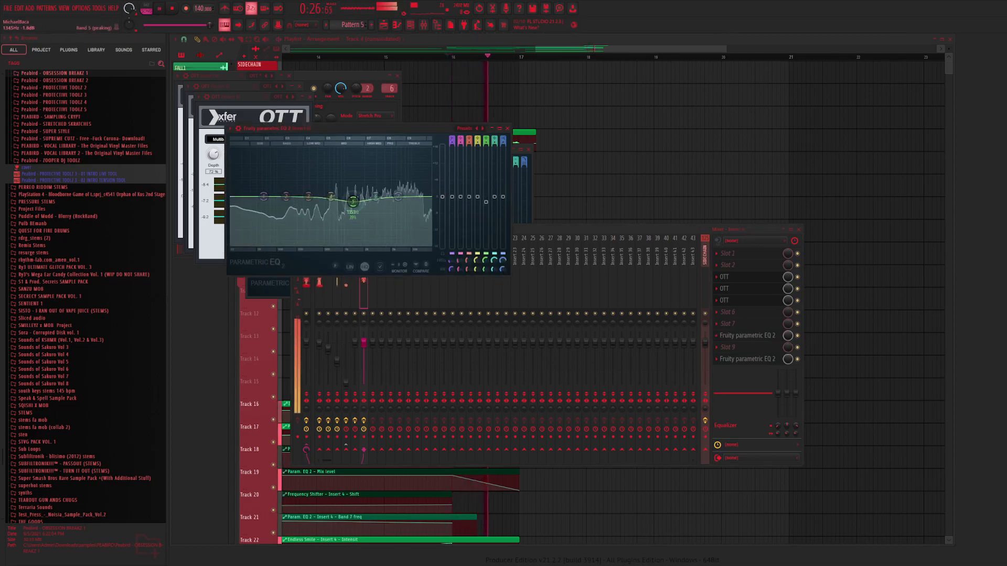
pyautogui.press('space')
# Reduce the depth and downward strength of the OTT in slot 5, and raise Insert 6's level during playback
pyautogui.click(745, 300)
pyautogui.click(745, 300)
pyautogui.moveTo(224, 153); pyautogui.dragTo(223, 164)
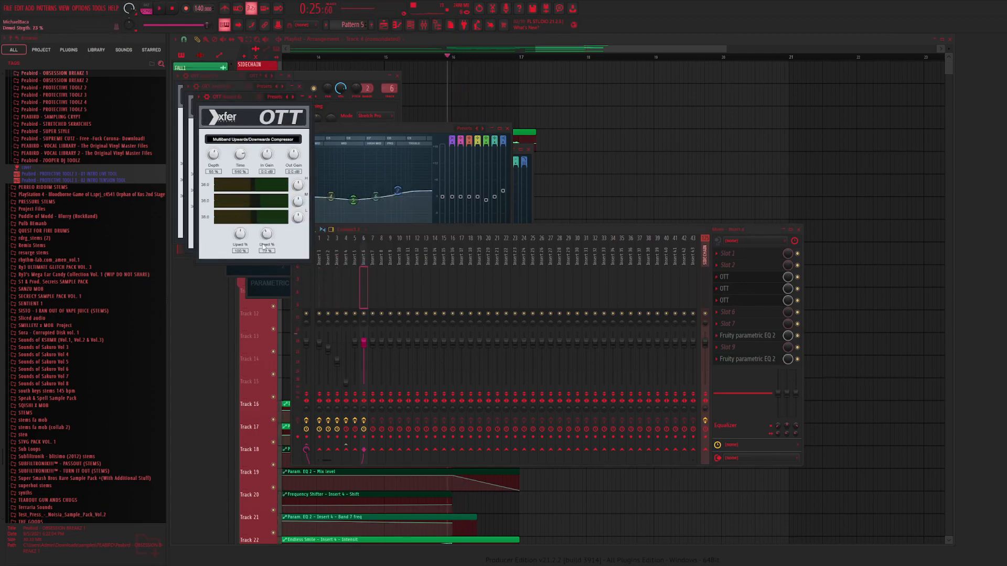
pyautogui.press('space')
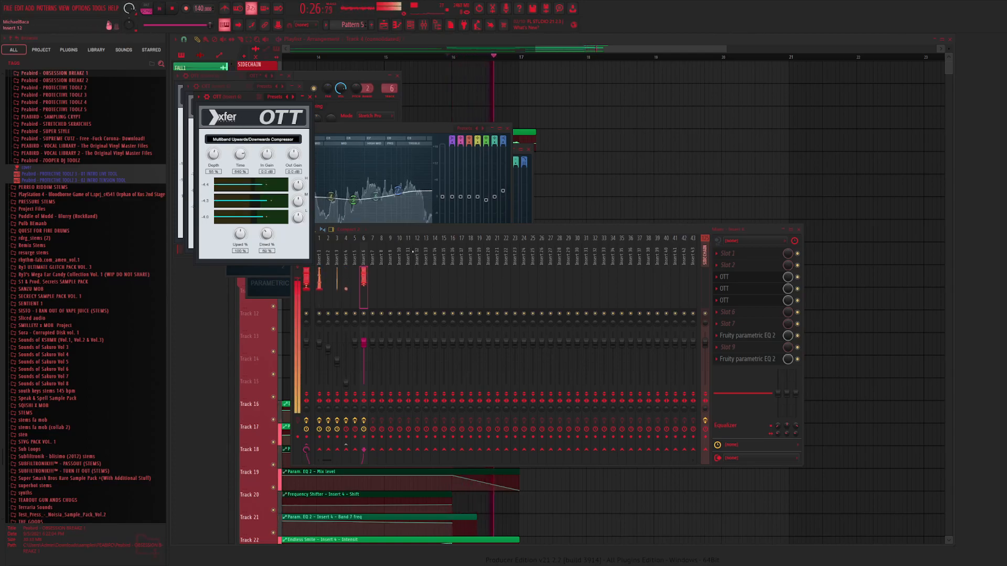
pyautogui.click(366, 343)
pyautogui.press('space')
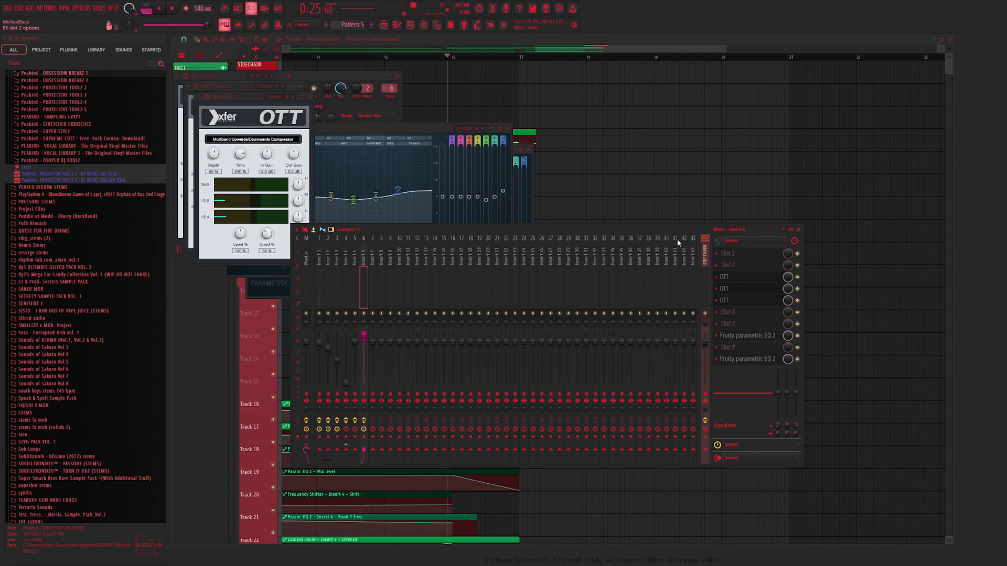
# Layer a unique, re-pitched copy of the phrase clip on Track 3 and play both clips together
pyautogui.press('F12')
pyautogui.moveTo(459, 139); pyautogui.dragTo(459, 115)
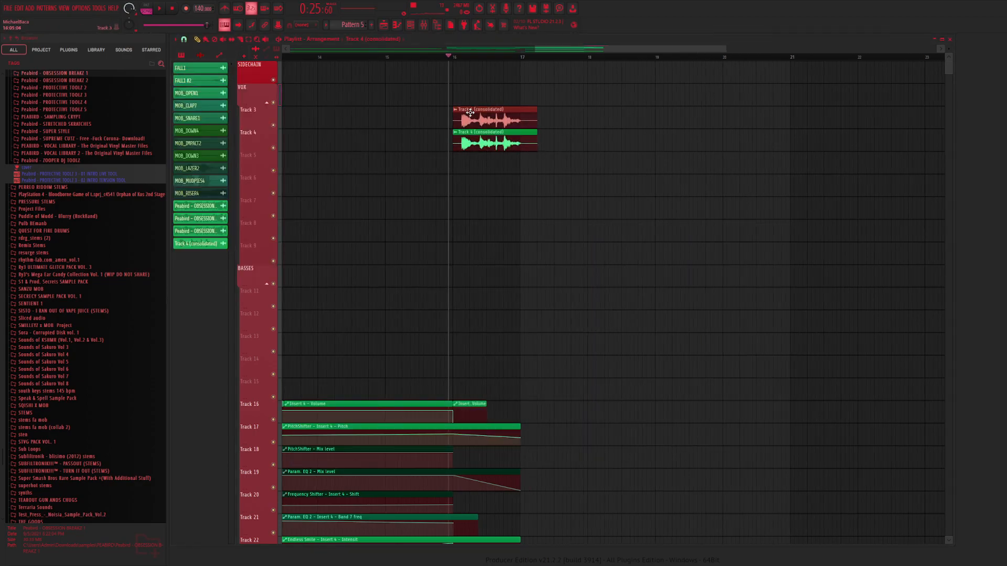
pyautogui.doubleClick(482, 115)
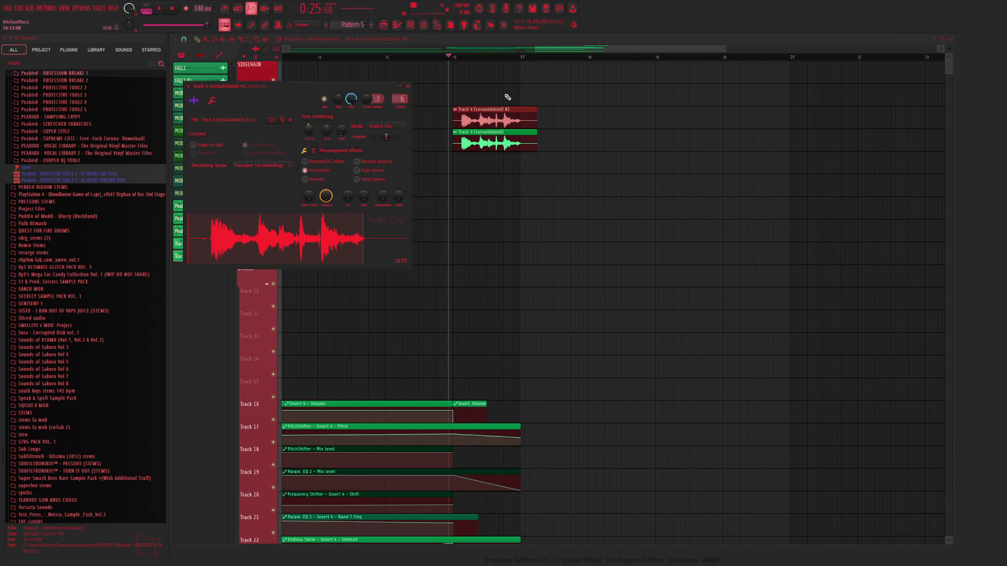
pyautogui.press('space')
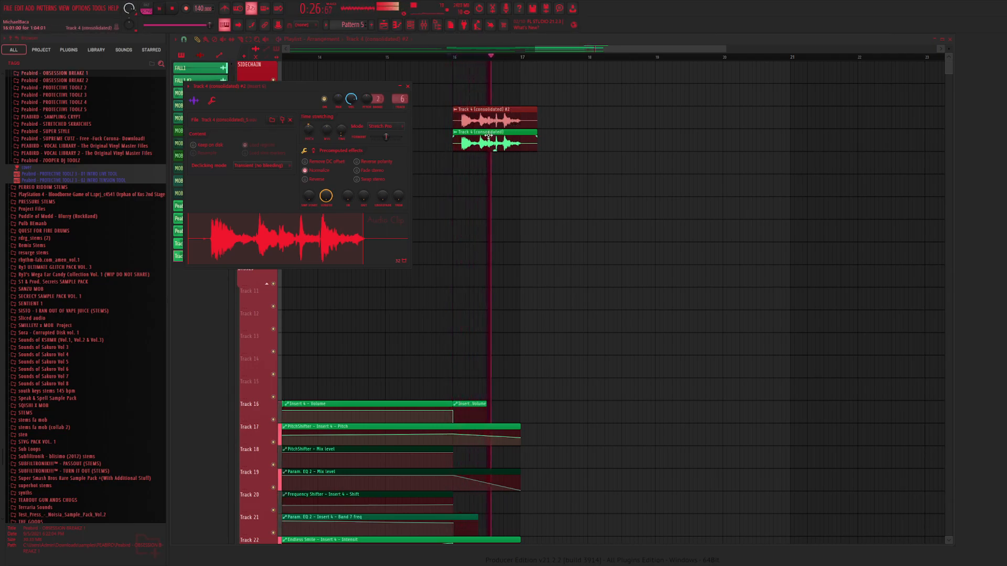
pyautogui.press('space')
# Delete the layered copy from Track 3 and set the playback position to about bar 14
pyautogui.moveTo(453, 57); pyautogui.dragTo(321, 57)
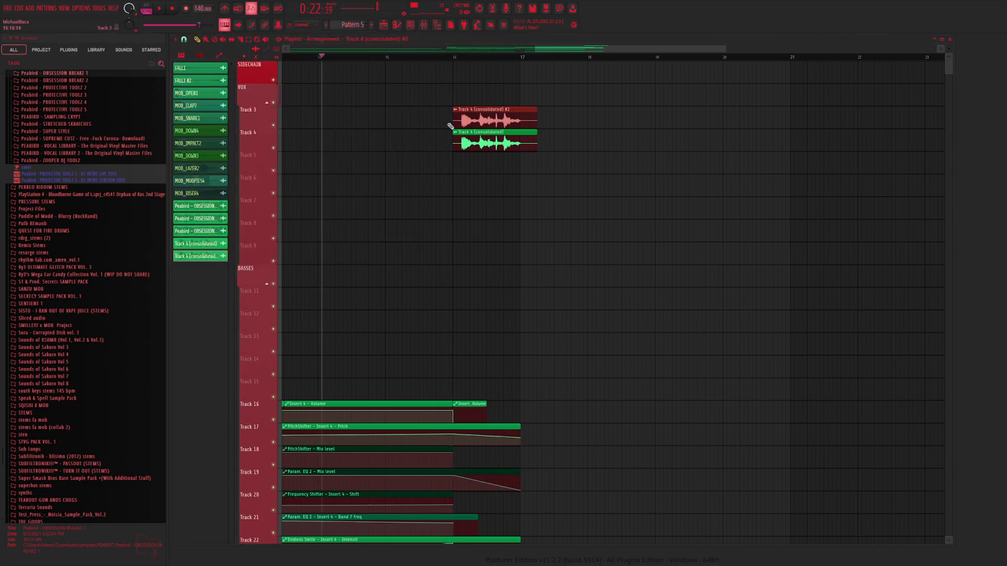
pyautogui.doubleClick(470, 124)
pyautogui.press('Escape')
pyautogui.rightClick(476, 122)
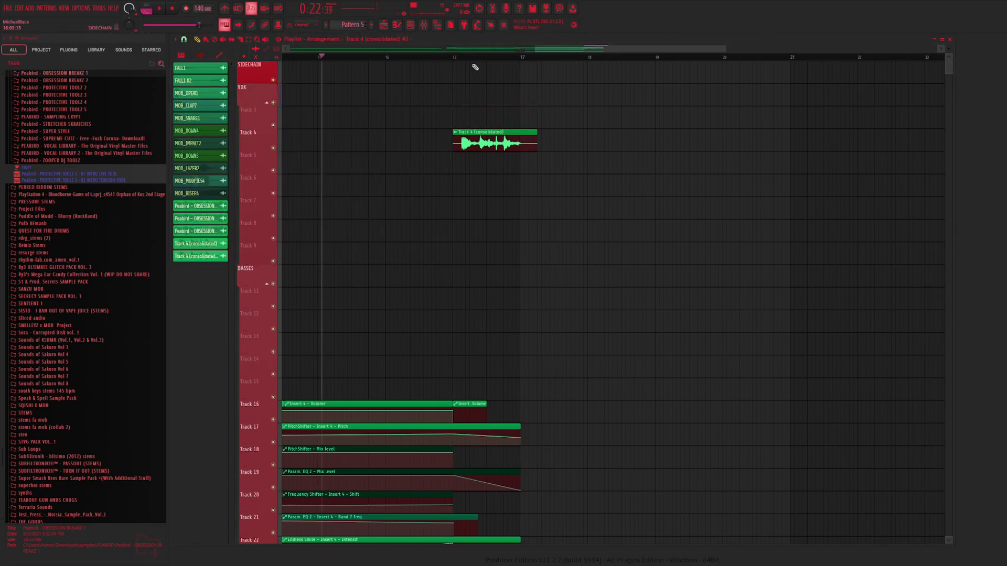
# Remove one of the three OTT compressors from Insert 6 and play from just before bar 13
pyautogui.press('F9')
pyautogui.click(726, 289)
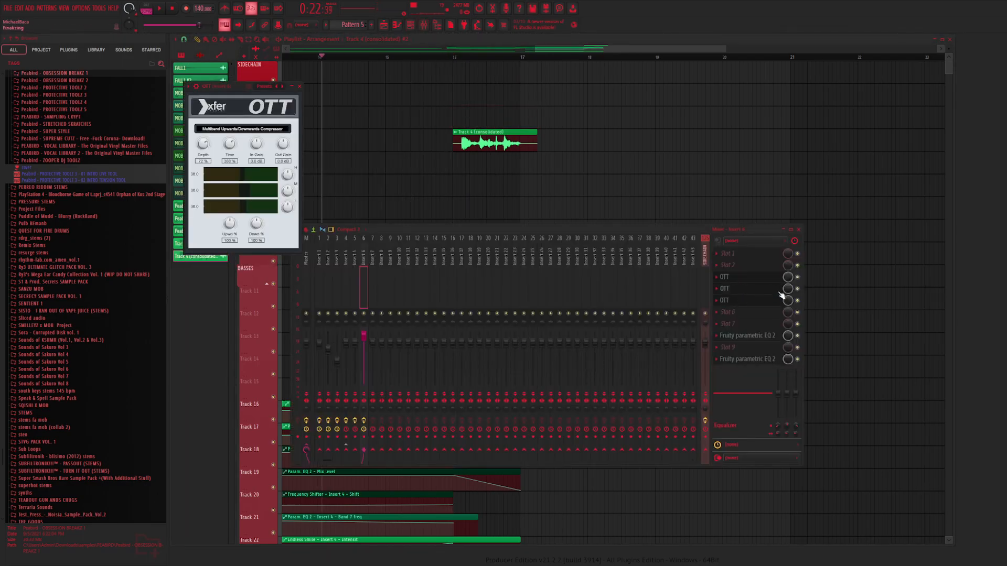
pyautogui.click(727, 289)
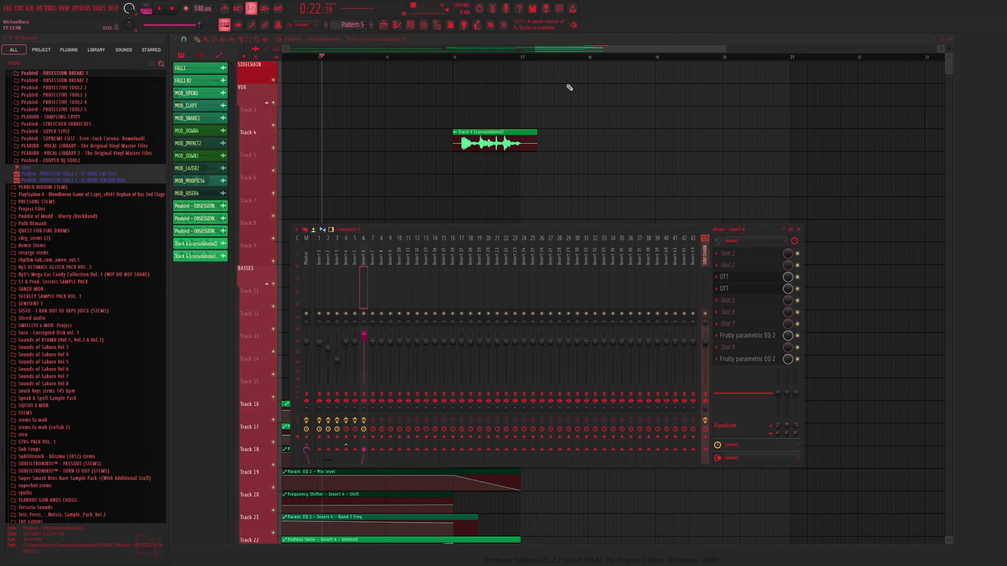
pyautogui.press('space')
pyautogui.moveTo(499, 57)
pyautogui.mouseDown()
pyautogui.moveTo(243, 157)
pyautogui.moveTo(252, 142)
pyautogui.mouseUp()
# Load a Comb Filter at 101 Hz with minus polarity into slot 1 of Insert 6, and adjust its mix
pyautogui.click(411, 25)
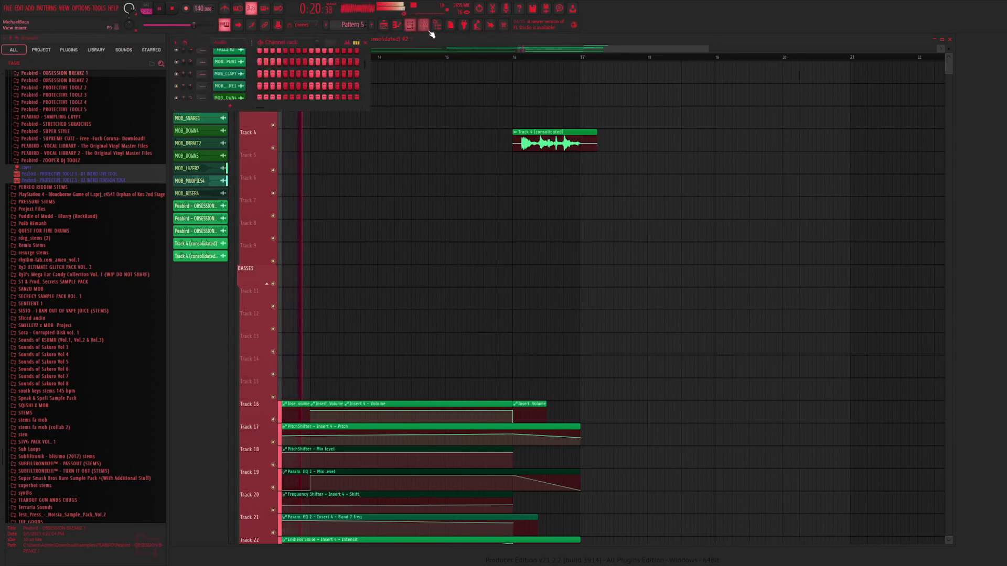
pyautogui.click(424, 25)
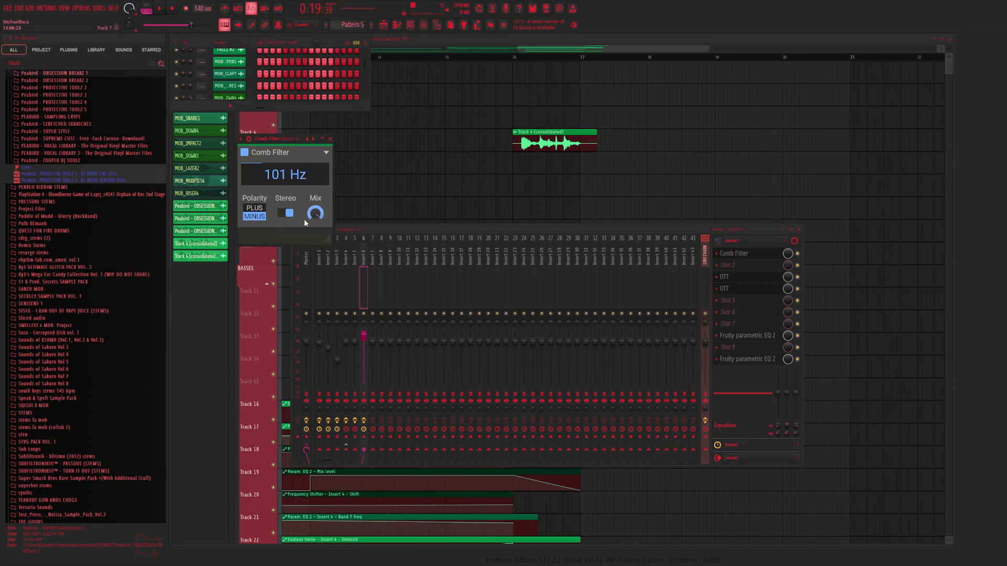
pyautogui.moveTo(316, 213); pyautogui.dragTo(315, 215)
# Play the build-up from about bar 13 into the comb-filtered vocal phrase
pyautogui.moveTo(517, 61)
pyautogui.mouseDown()
pyautogui.moveTo(332, 112)
pyautogui.moveTo(305, 105)
pyautogui.mouseUp()
pyautogui.press('space')
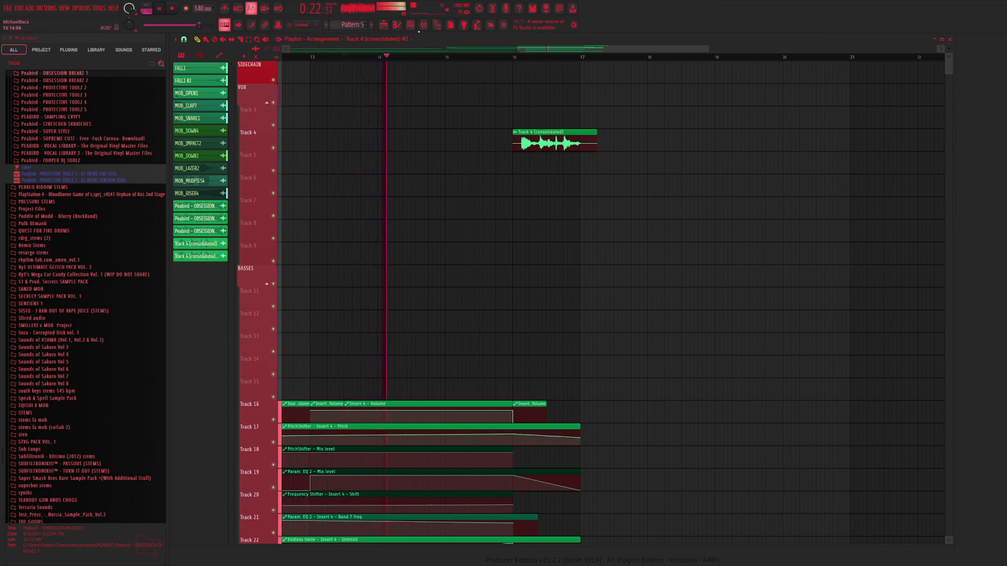
pyautogui.press('F9')
pyautogui.press('F9')
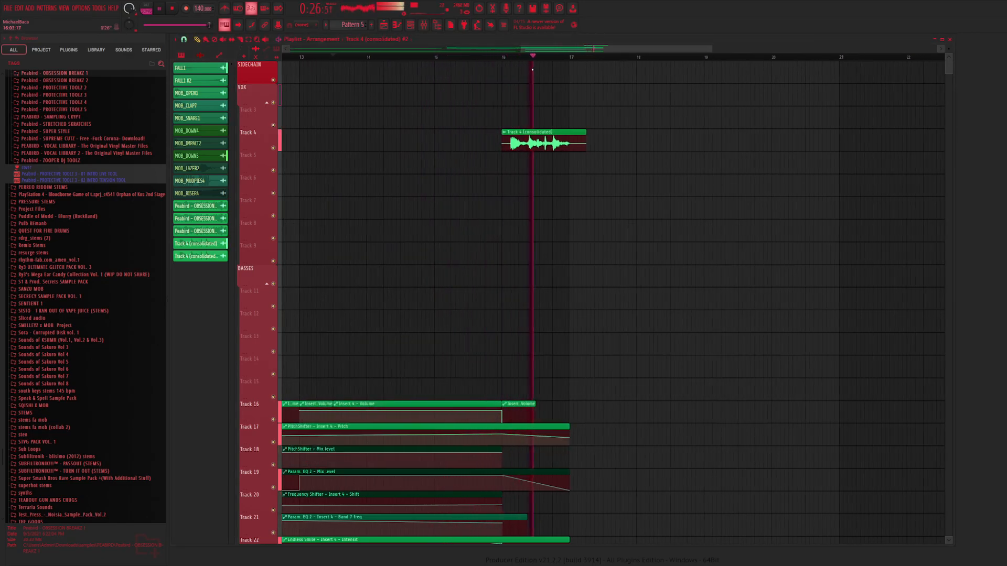
pyautogui.press('space')
# Check the second OTT on Insert 6 and adjust the formant shift of the vocal clip on Track 4
pyautogui.click(429, 26)
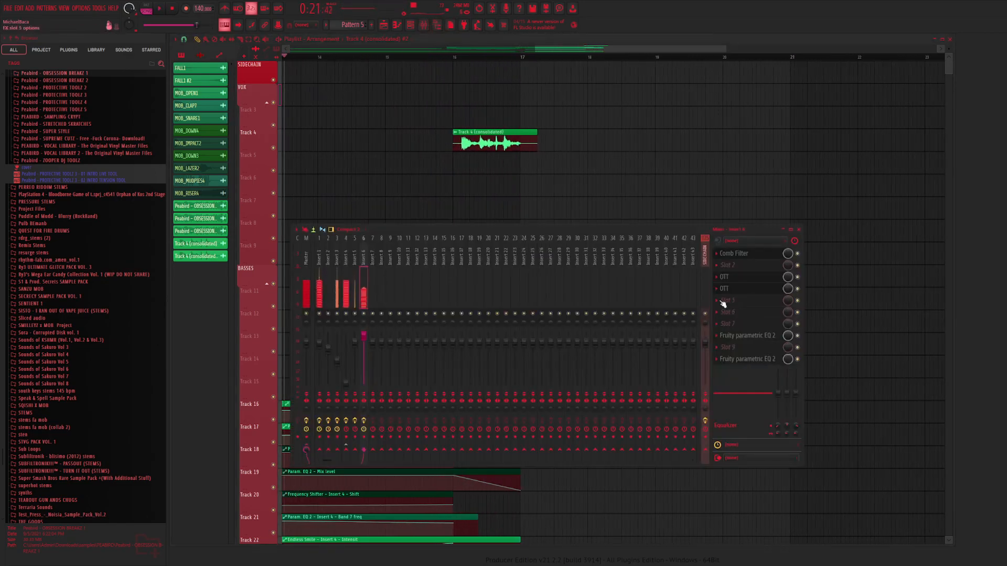
pyautogui.click(740, 289)
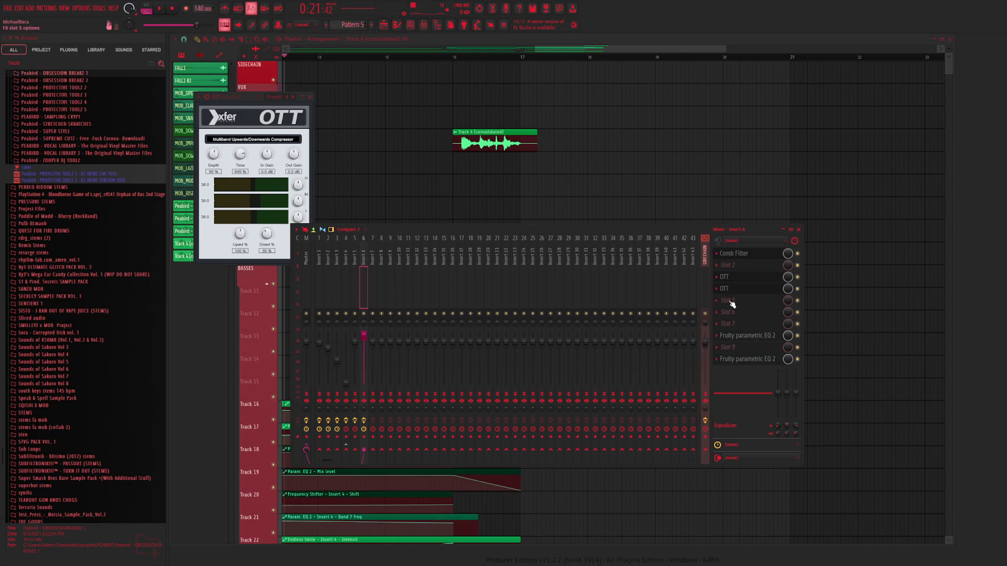
pyautogui.click(245, 166)
pyautogui.doubleClick(472, 142)
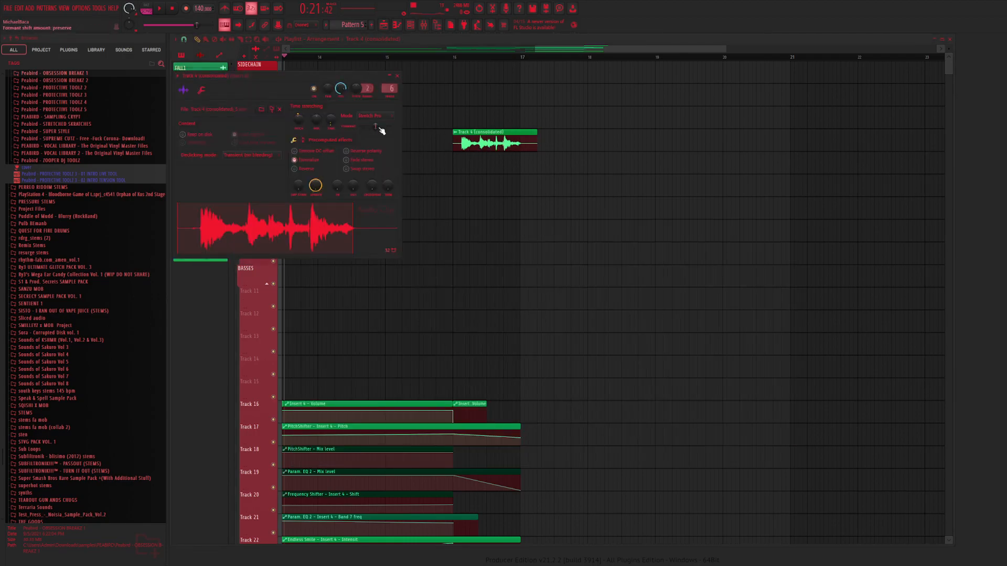
# Play the processed vocal phrase from about bar 16 and check the mixer, then replay the build-up
pyautogui.press('space')
pyautogui.click(461, 57)
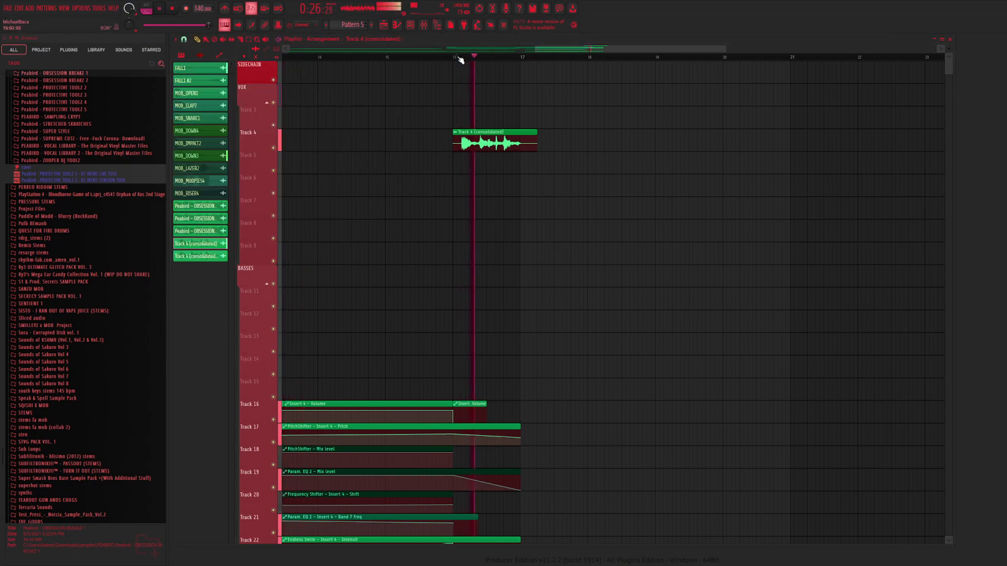
pyautogui.click(424, 25)
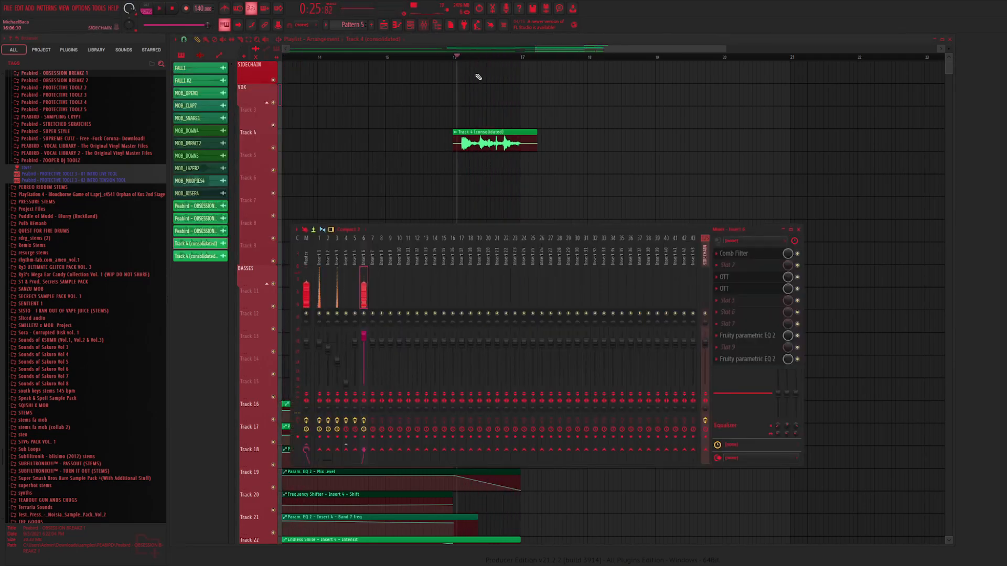
pyautogui.click(366, 50)
pyautogui.press('space')
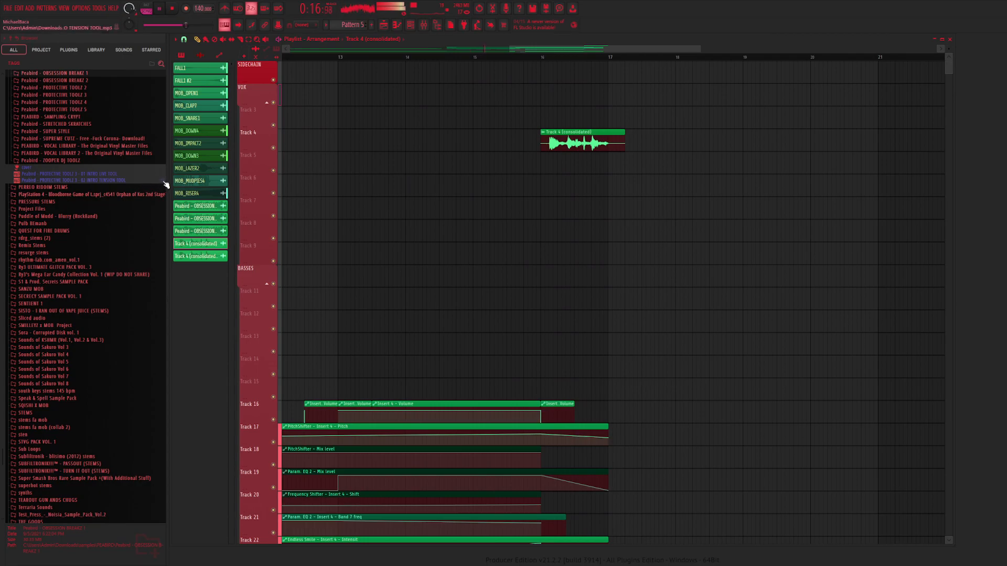
# Place MOB_KICK6 from the DRUMS > KICKS folder of MOB SAMPLE PACK VOL. 2 on Track 9 at bar 16
pyautogui.scroll(15, 50, 211)
pyautogui.press('space')
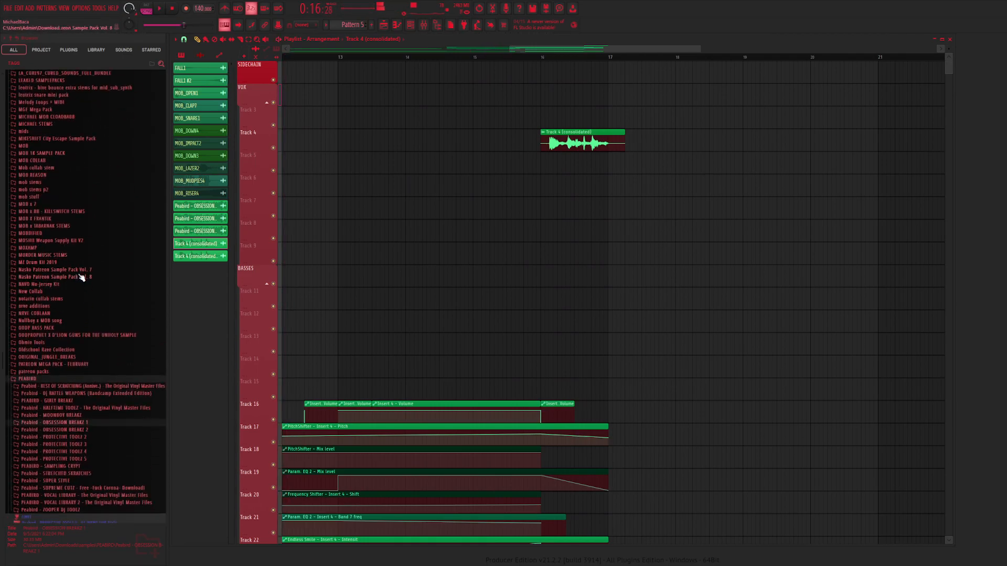
pyautogui.scroll(20, 13, 346)
pyautogui.click(42, 243)
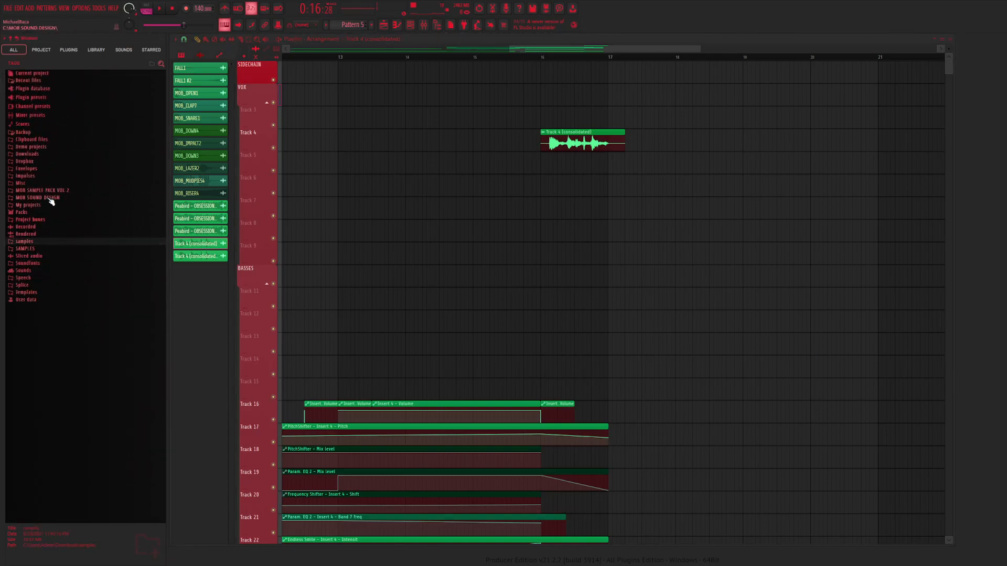
pyautogui.click(45, 205)
pyautogui.scroll(-10, 61, 341)
pyautogui.scroll(-4, 59, 340)
pyautogui.click(68, 227)
pyautogui.click(37, 241)
pyautogui.click(46, 264)
pyautogui.moveTo(39, 303); pyautogui.dragTo(557, 255)
# Set the kick's time-stretching mode to E3 mono and stretch the sample longer
pyautogui.doubleClick(557, 255)
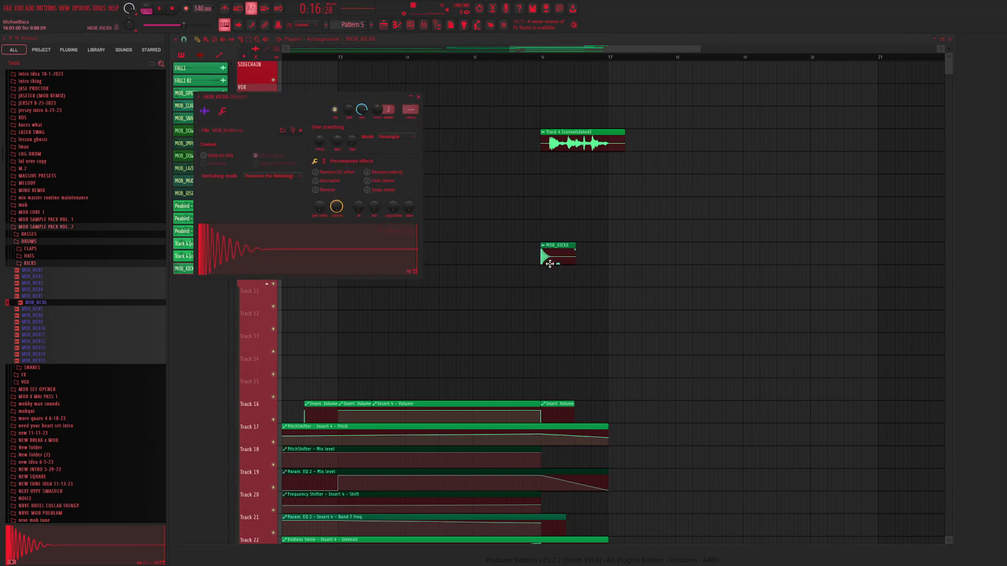
pyautogui.click(402, 189)
pyautogui.moveTo(338, 140); pyautogui.dragTo(338, 131)
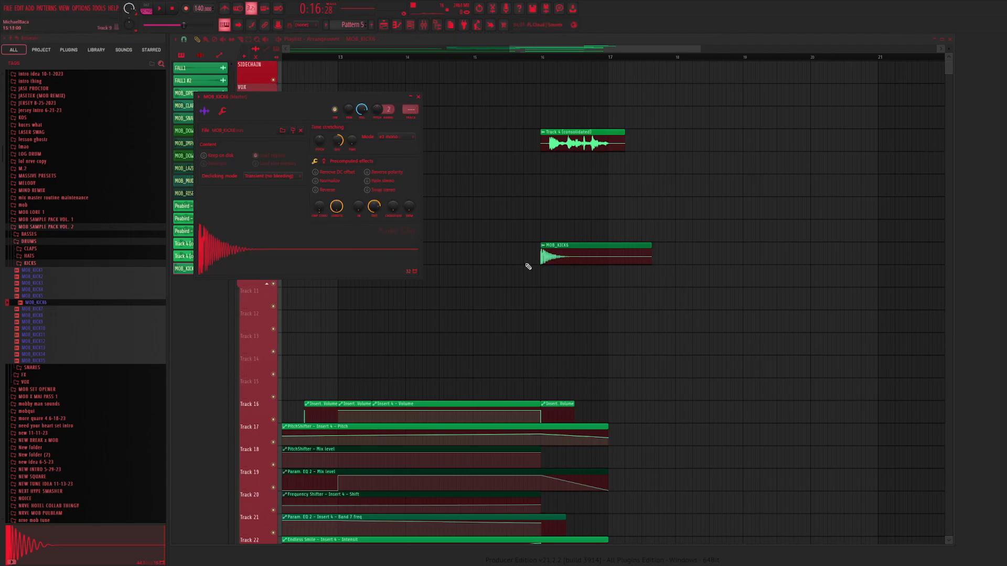
# Slice the stretched kick on Track 9 and delete its tail, keeping about one beat from bar 16
pyautogui.click(583, 264)
pyautogui.click(549, 252)
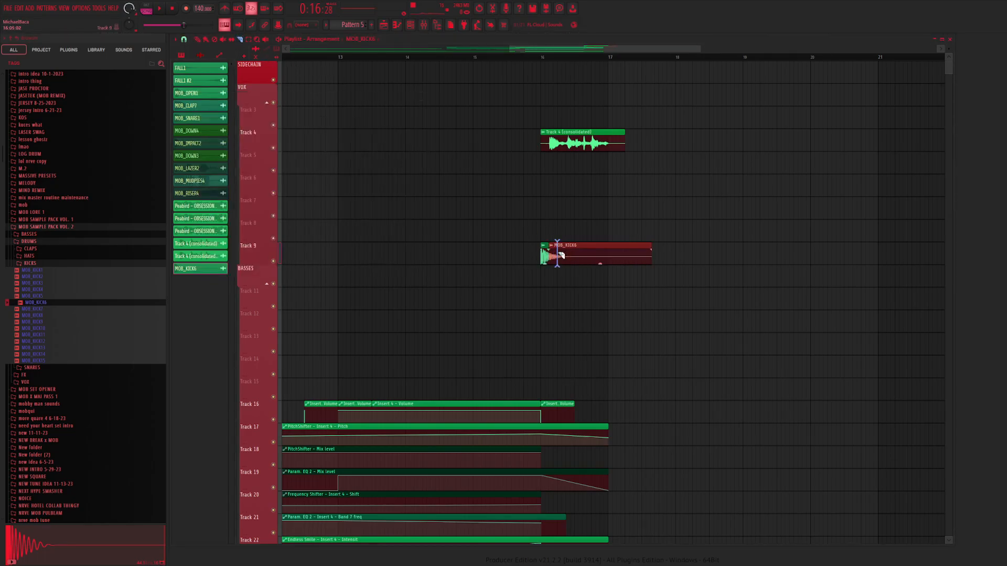
pyautogui.rightClick(564, 257)
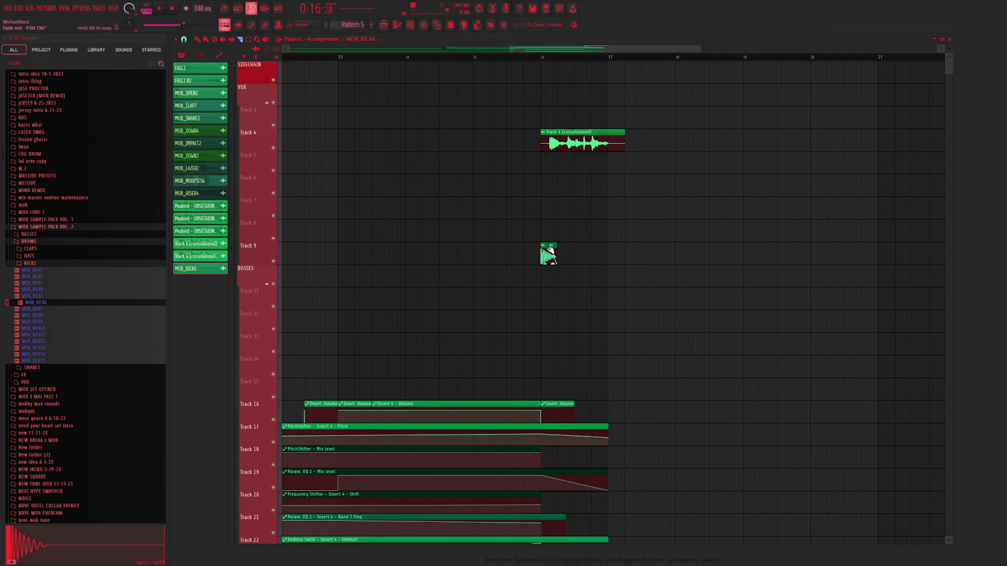
pyautogui.click(196, 39)
# Put a separate half-beat copy of the kick one track below Track 9, ending at bar 16, and reverse it
pyautogui.moveTo(539, 260); pyautogui.dragTo(533, 288)
pyautogui.doubleClick(535, 278)
pyautogui.moveTo(347, 217); pyautogui.dragTo(347, 247)
pyautogui.click(338, 201)
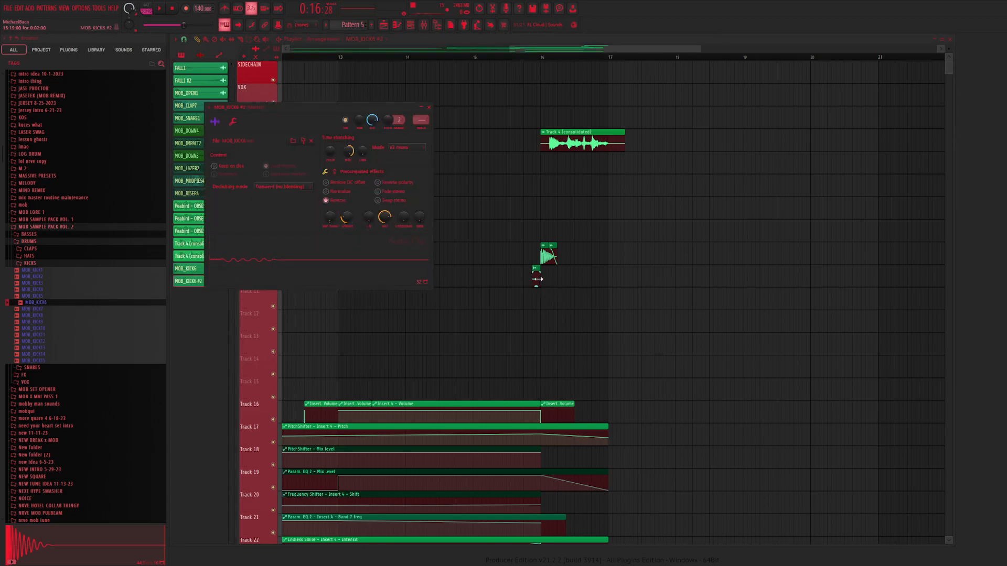
# Replace the reversed kick's fade-out with a short fade-in
pyautogui.click(237, 46)
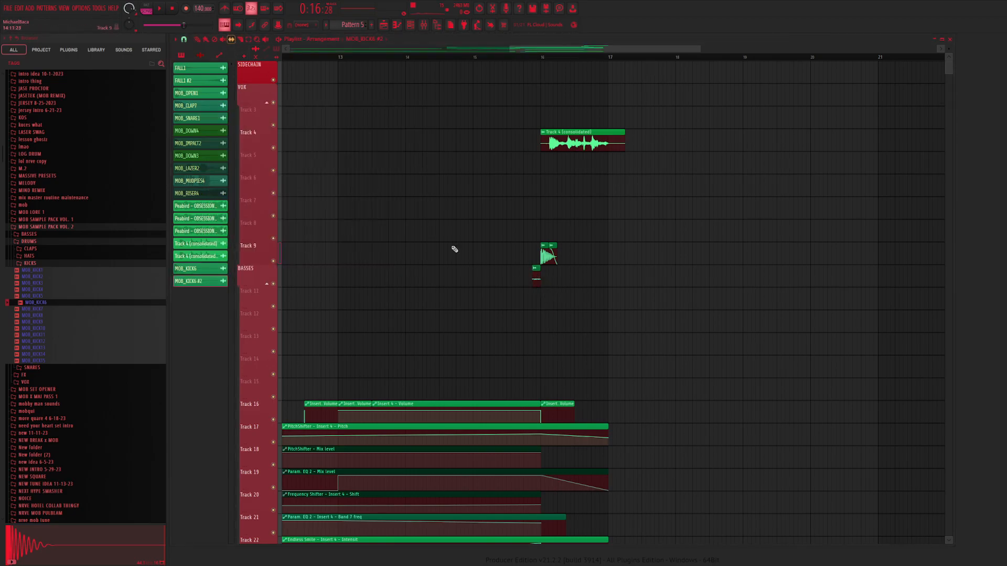
pyautogui.doubleClick(536, 281)
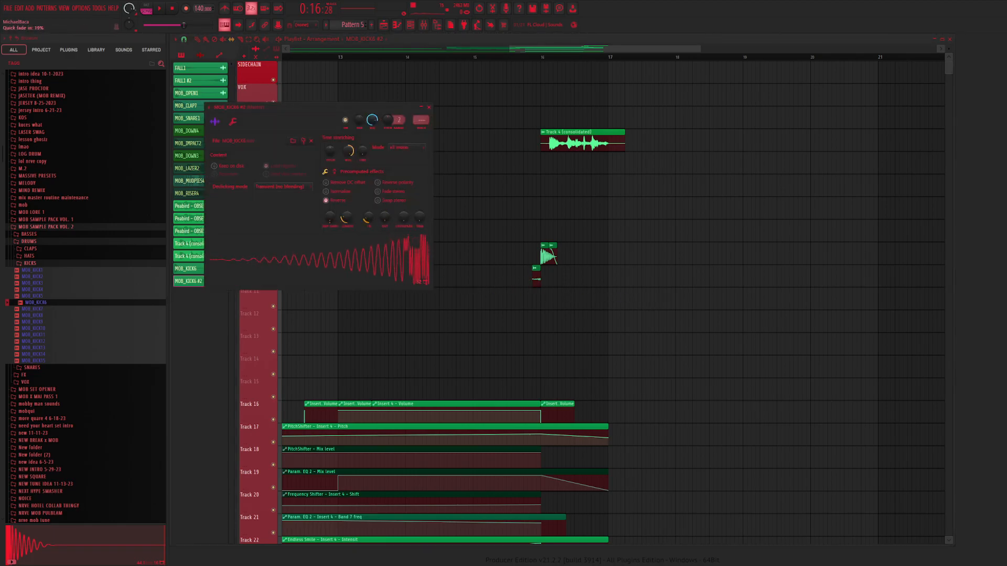
pyautogui.click(529, 284)
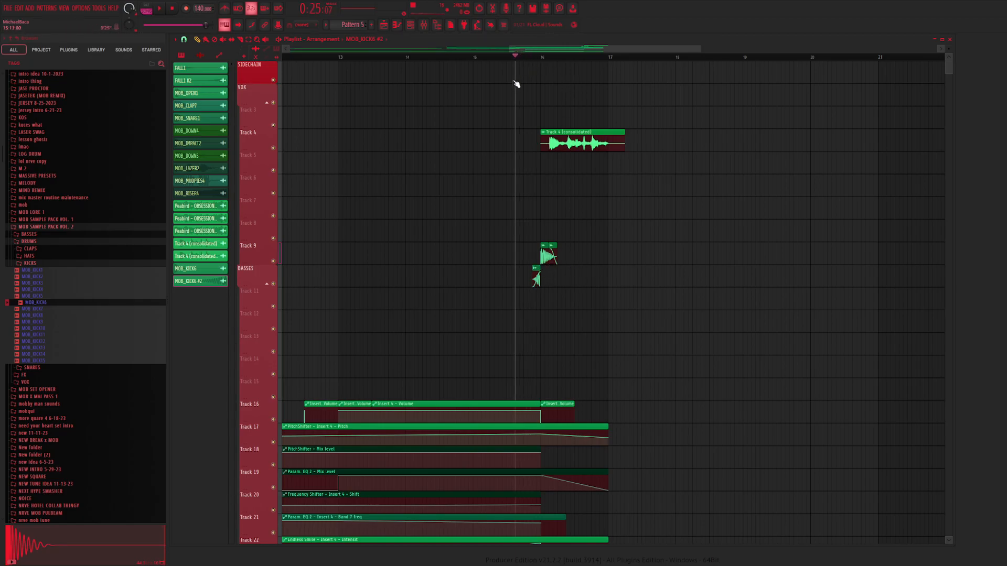
# Collapse the drum folders and open the GLITCHES folder under BASSES in MOB SAMPLE PACK VOL. 2
pyautogui.click(39, 263)
pyautogui.click(39, 242)
pyautogui.click(39, 235)
pyautogui.click(39, 248)
pyautogui.click(46, 249)
pyautogui.click(46, 249)
pyautogui.click(46, 249)
pyautogui.click(45, 242)
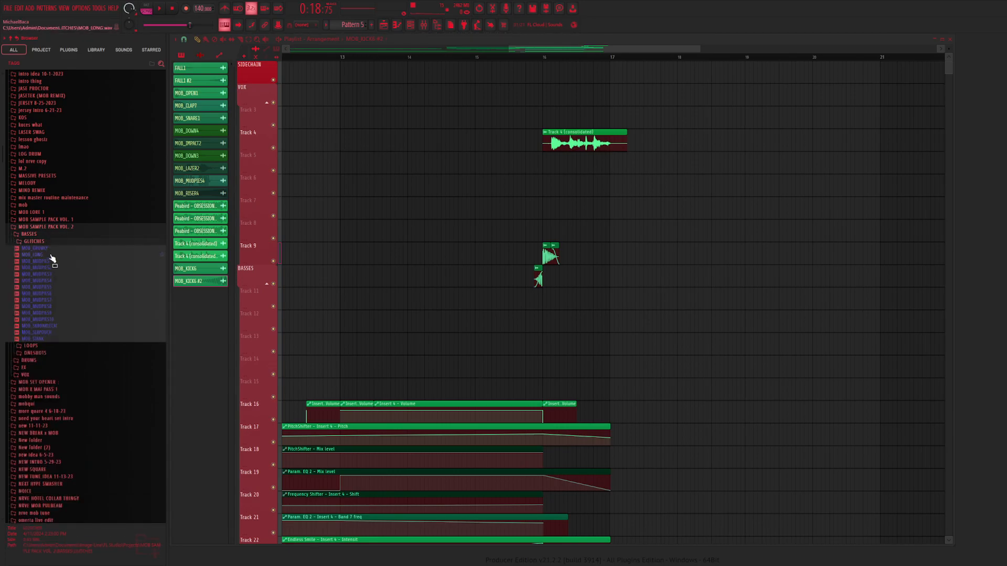
# Audition the MOB_MUDPIES glitch samples and place MOB_MUDPIES7 on Track 11 at bar 16
pyautogui.click(47, 268)
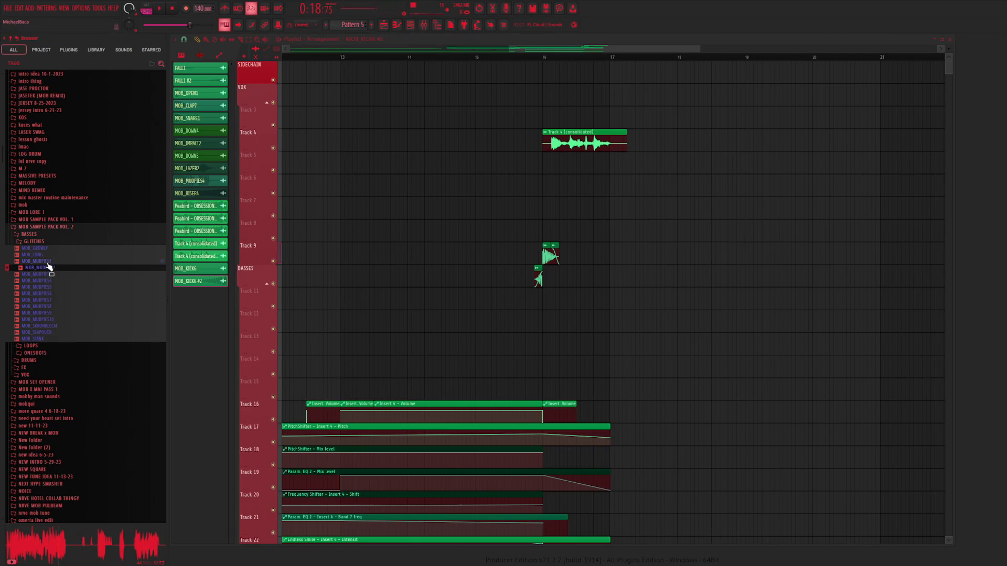
pyautogui.click(47, 261)
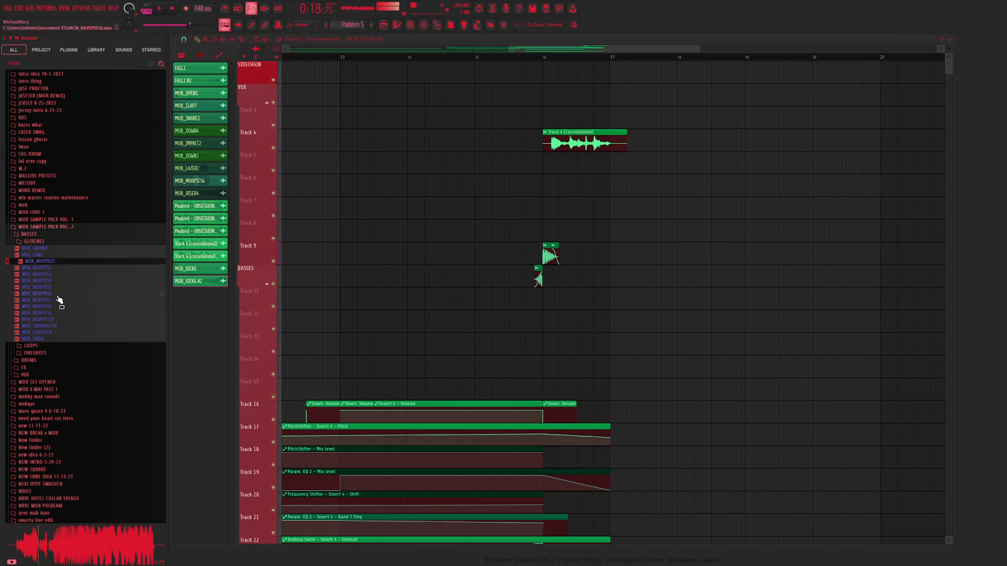
pyautogui.click(49, 276)
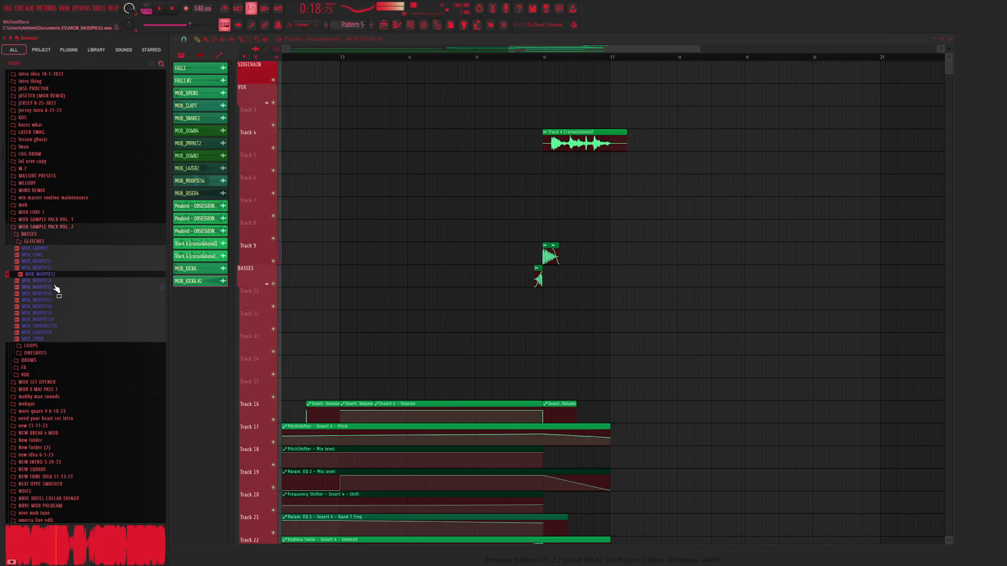
pyautogui.click(53, 287)
pyautogui.click(54, 294)
pyautogui.click(54, 300)
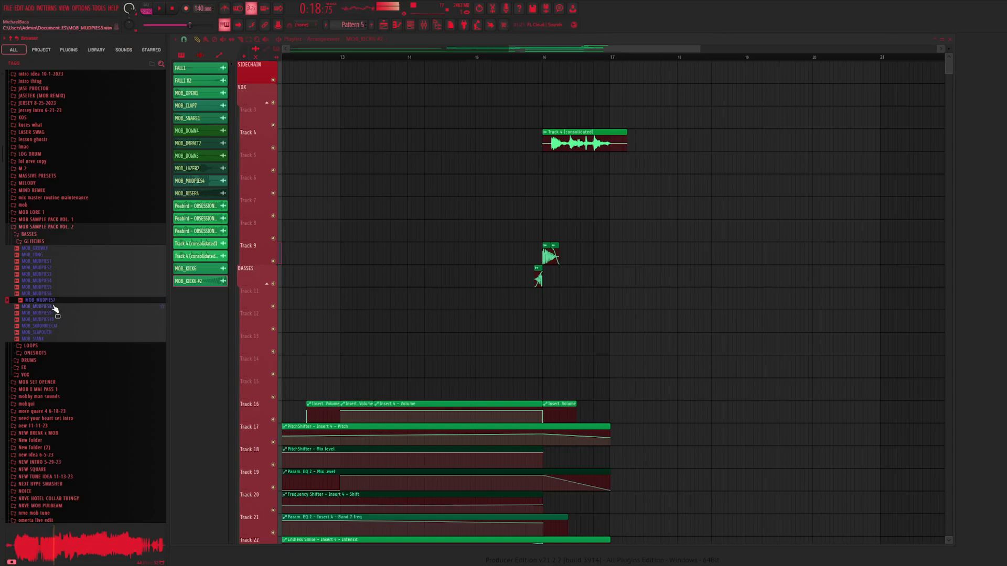
pyautogui.moveTo(54, 309); pyautogui.dragTo(603, 302)
# Lengthen the MOB_MUDPIES7 clip and keep only its one-beat end slice, placed at bar 16 on Track 11
pyautogui.click(240, 39)
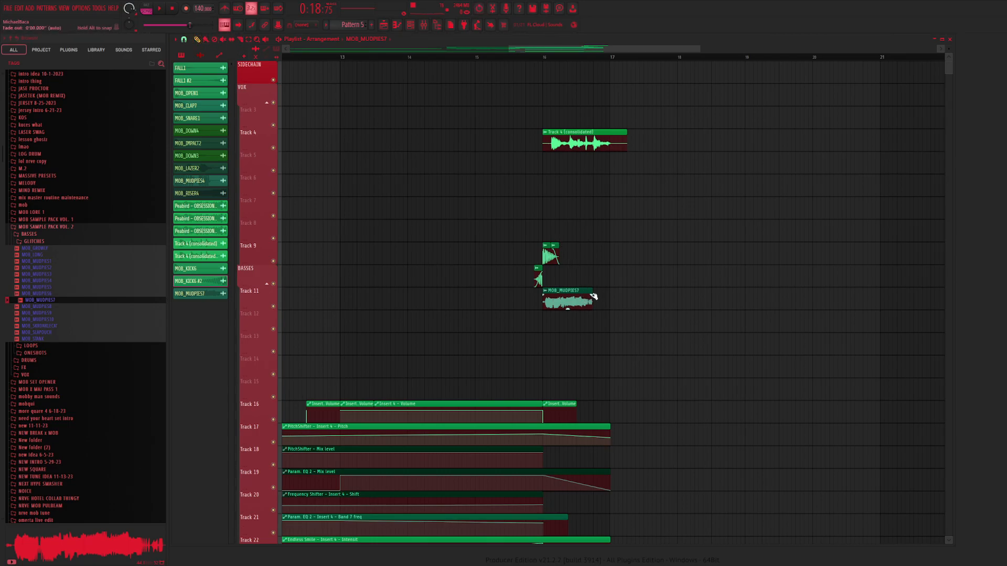
pyautogui.moveTo(595, 291); pyautogui.dragTo(621, 292)
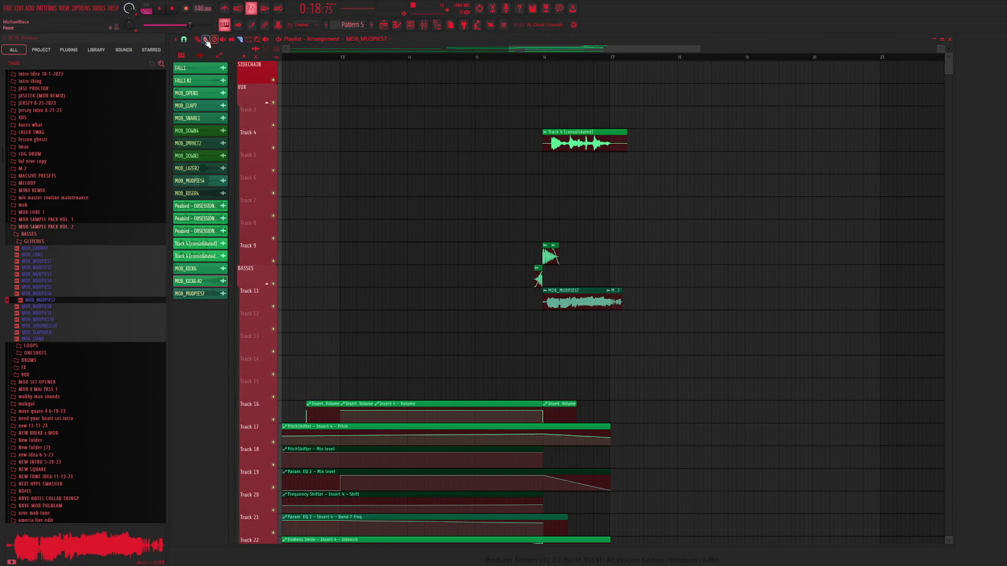
pyautogui.moveTo(623, 305); pyautogui.dragTo(551, 299)
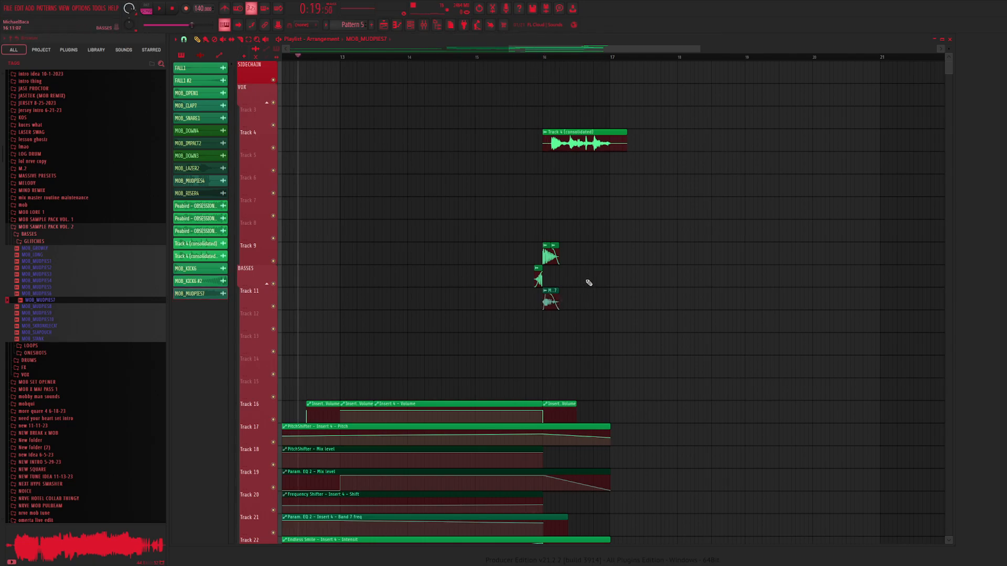
# Copy the reversed kick so it leads into the start of the Track 16 volume automation near bar 12.5, and play it
pyautogui.click(541, 273)
pyautogui.moveTo(539, 269); pyautogui.dragTo(307, 271)
pyautogui.press('space')
pyautogui.press('space')
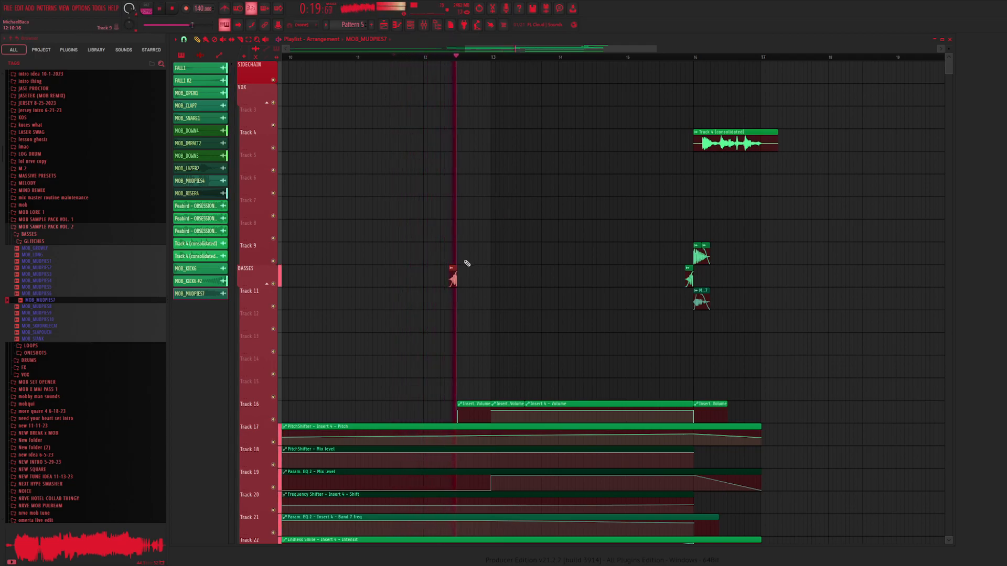
# Play from just before bar 13 into the fill, then return to bar 16 and stop playback
pyautogui.click(487, 271)
pyautogui.click(483, 59)
pyautogui.press('Delete')
pyautogui.hscroll(3, 636, 128)
pyautogui.hscroll(1, 636, 128)
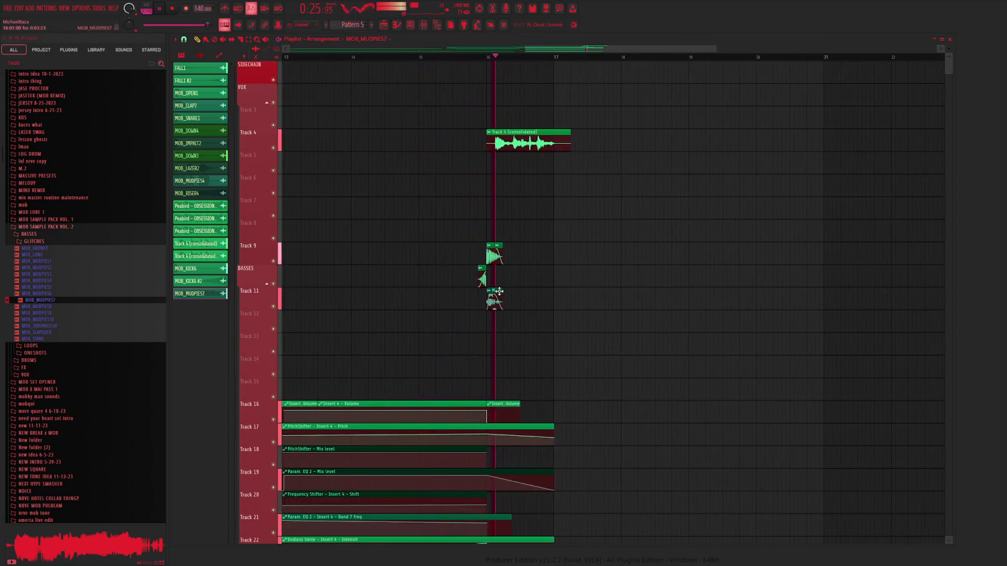
pyautogui.click(490, 61)
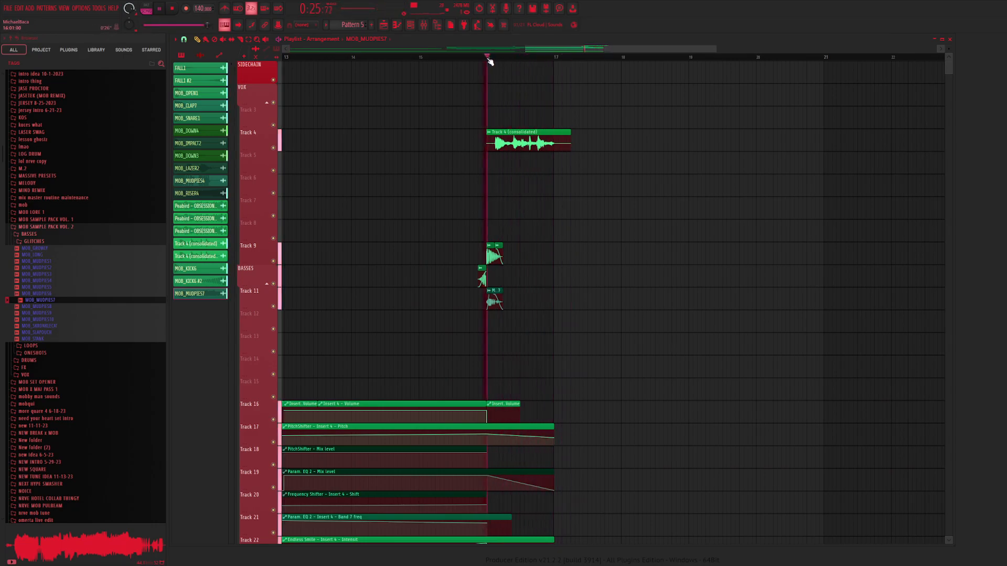
pyautogui.press('space')
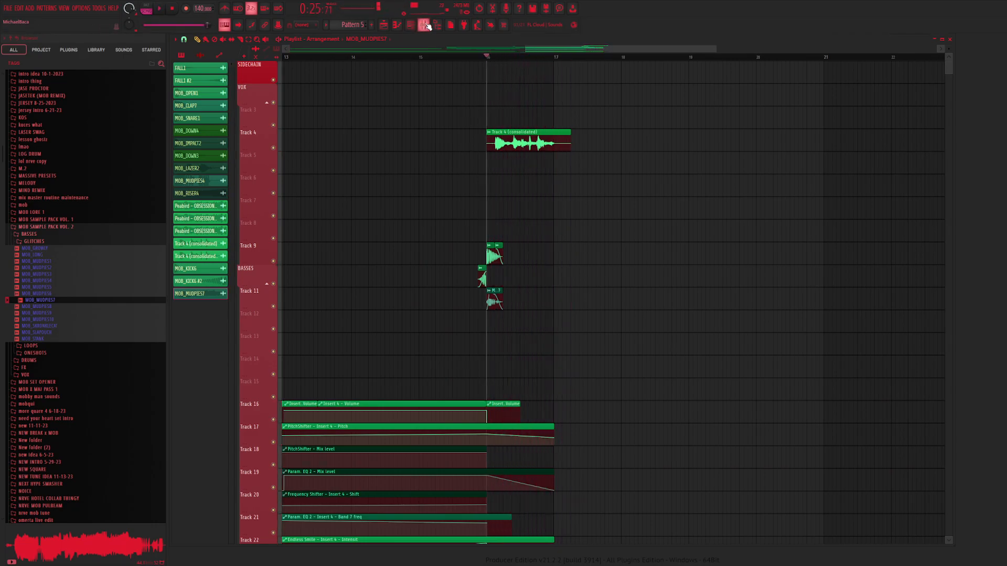
# Load Fruity Reeverb 2 into slot 6 of Insert 6 and adjust its wet level and low cut
pyautogui.click(424, 25)
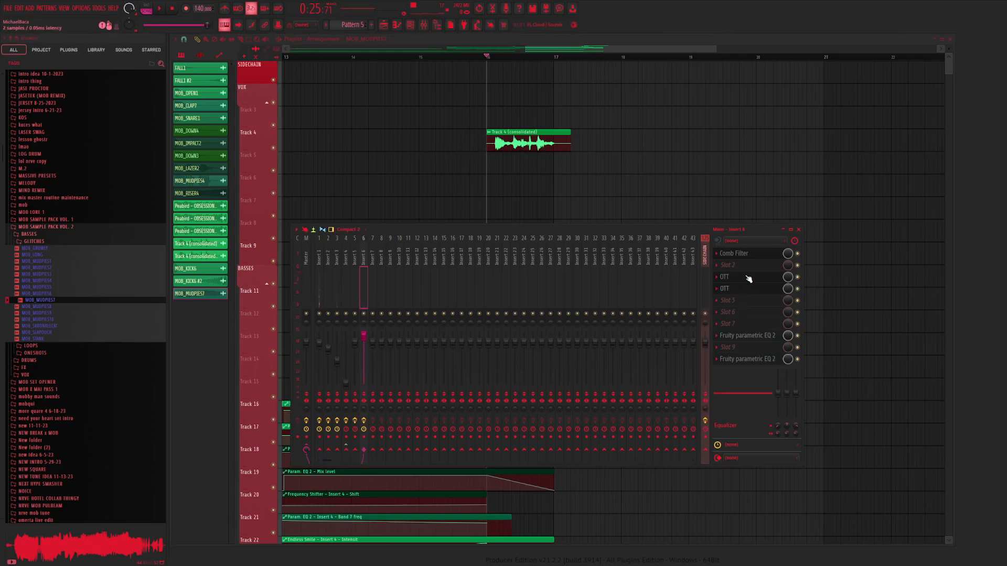
pyautogui.click(771, 254)
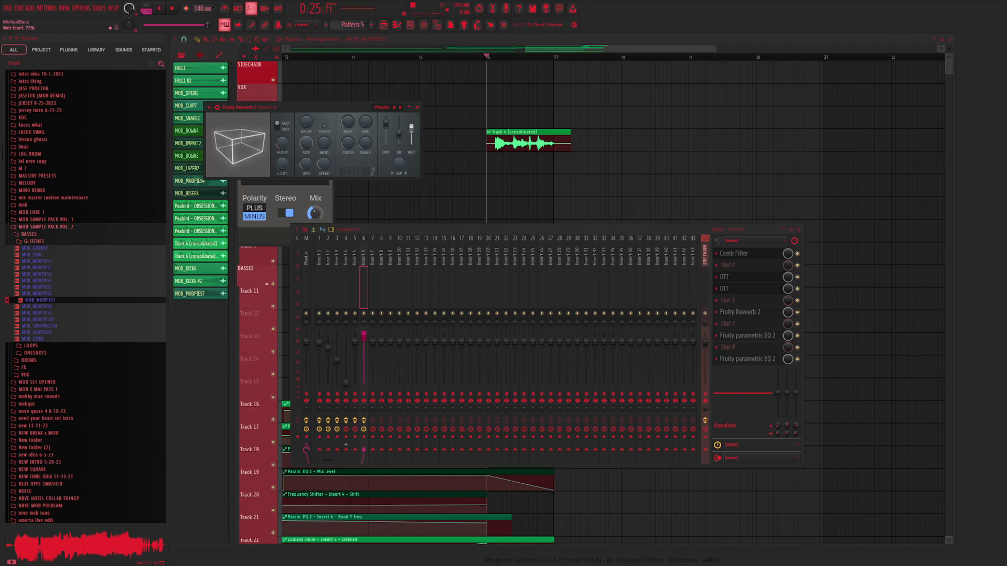
pyautogui.press('space')
pyautogui.press('space')
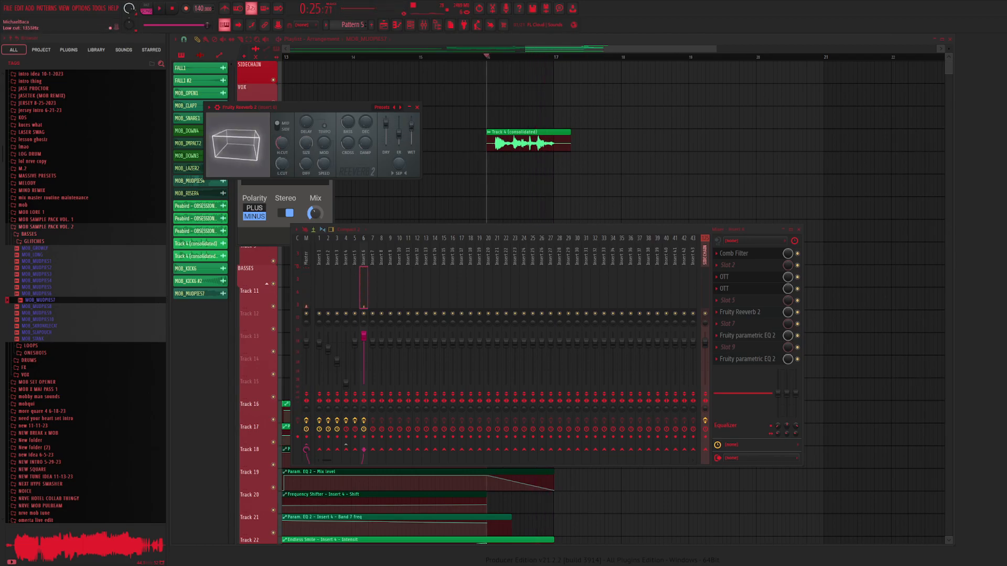
# Cut peaking band 3 slightly in the slot 8 parametric EQ of Insert 6 while playing the vocal
pyautogui.click(761, 339)
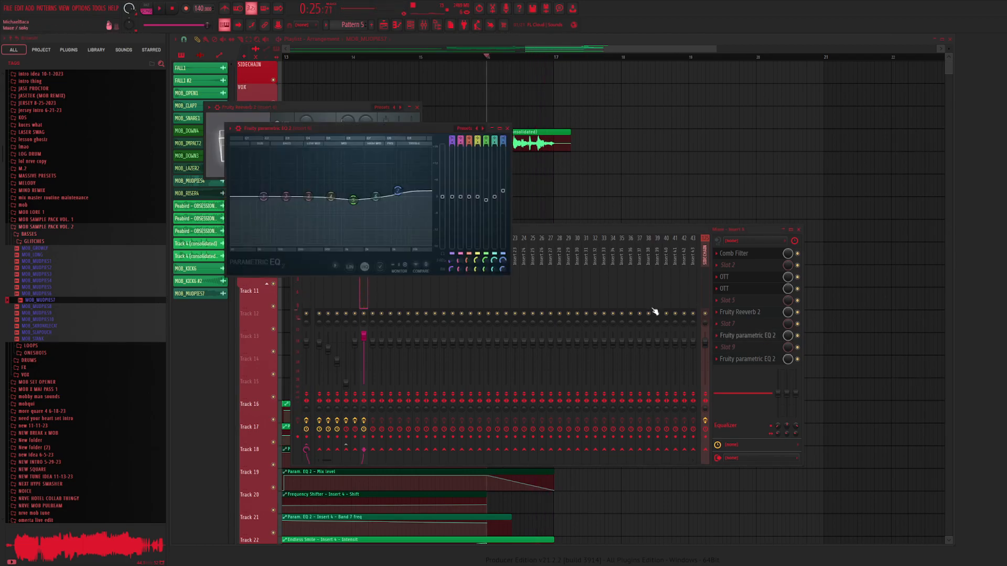
pyautogui.press('space')
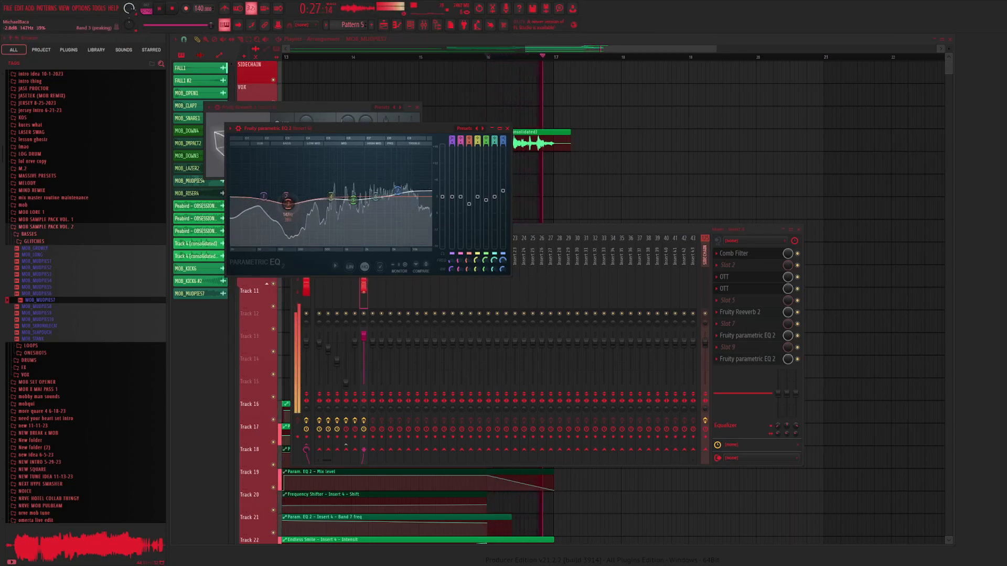
pyautogui.press('space')
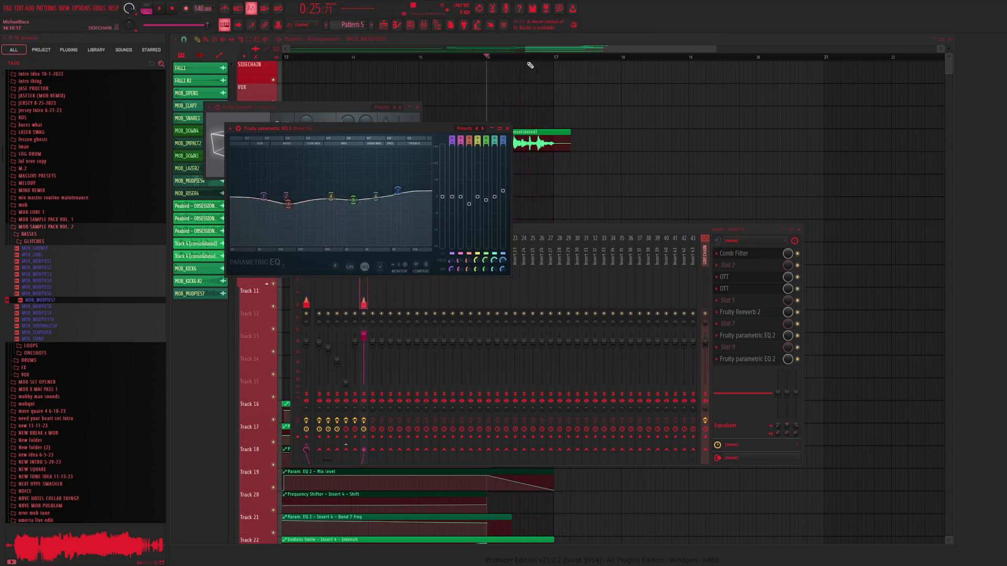
# Close the mixer and plugin windows, and collapse the MOB SAMPLE PACK VOL. 2 and My projects folders in the browser
pyautogui.click(369, 81)
pyautogui.hscroll(-3, 367, 274)
pyautogui.click(45, 227)
pyautogui.press('space')
pyautogui.scroll(10, 47, 220)
pyautogui.click(49, 207)
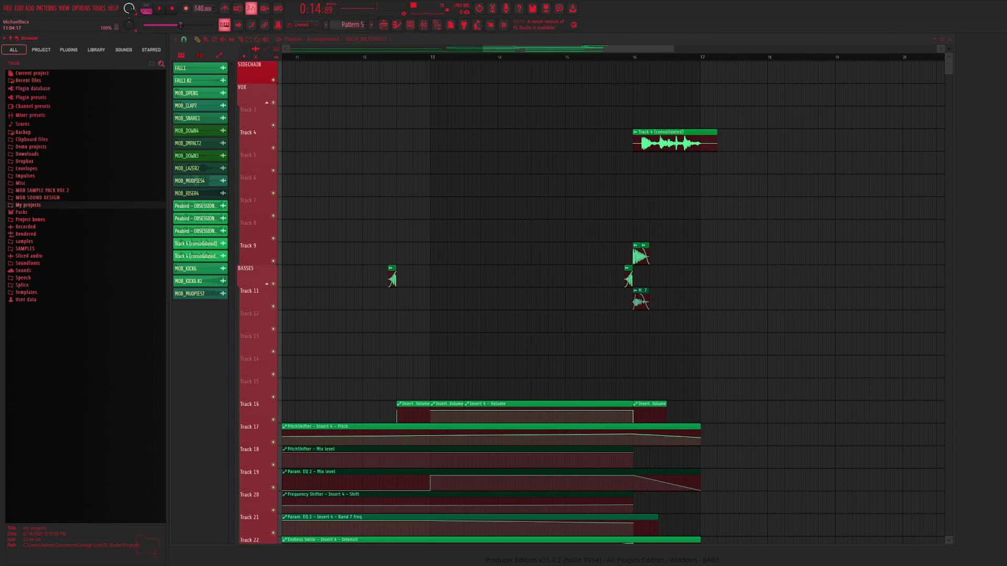
# Play the arrangement from around bar 12 through the build-up to the fill at bar 16, and stop playback
pyautogui.hscroll(1, 613, 302)
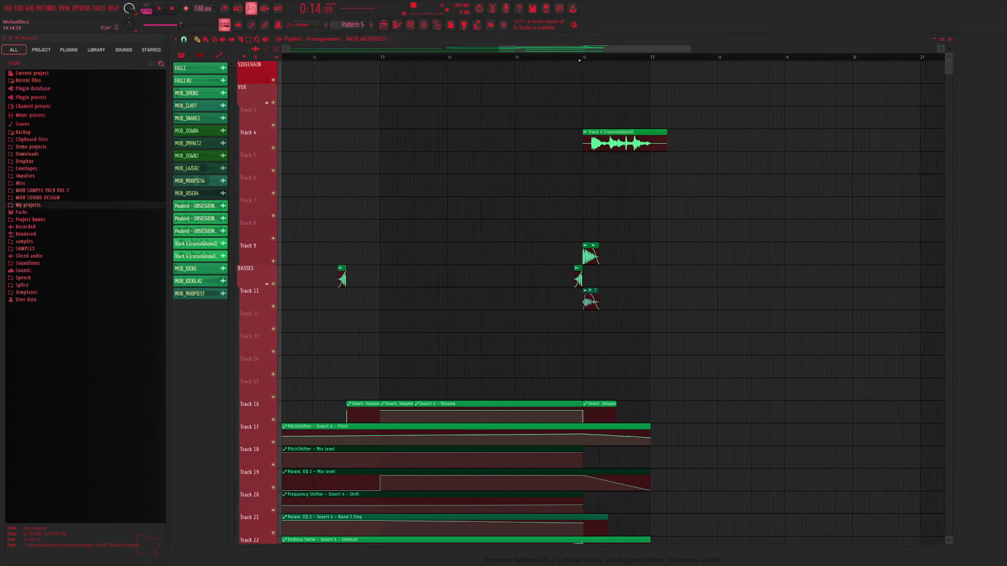
pyautogui.hscroll(-3, 612, 302)
pyautogui.click(525, 57)
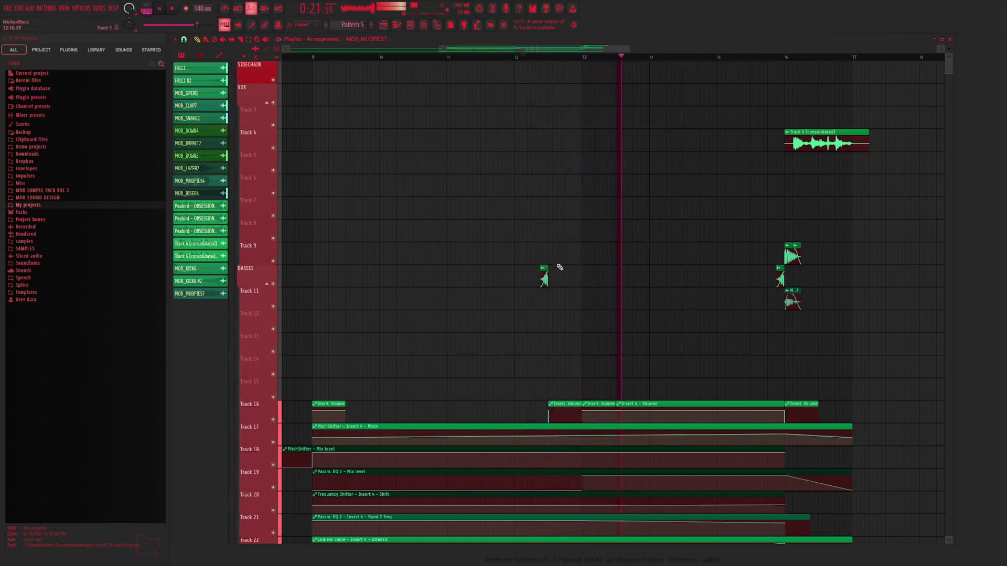
pyautogui.hscroll(1, 592, 57)
pyautogui.hscroll(8, 646, 126)
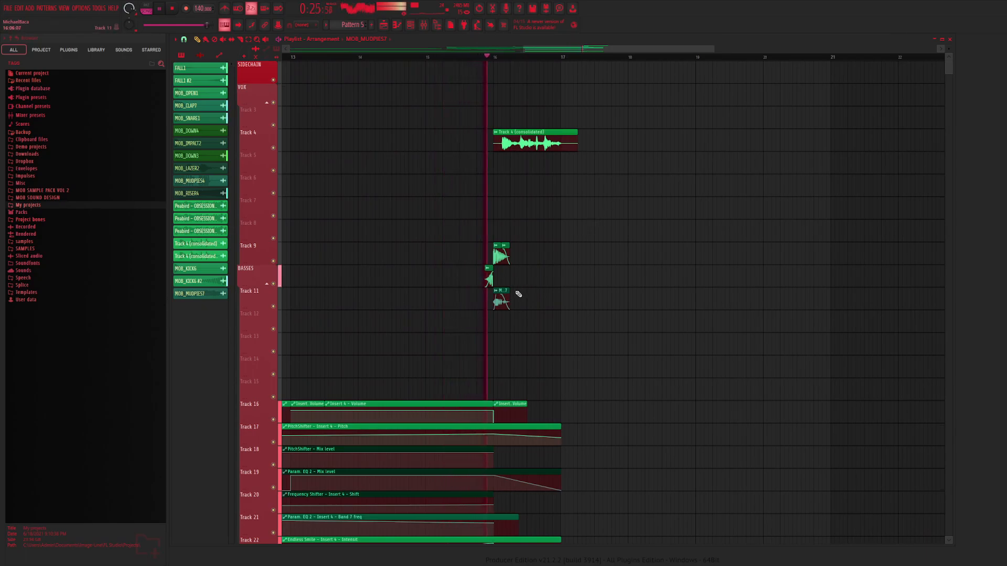
pyautogui.press('space')
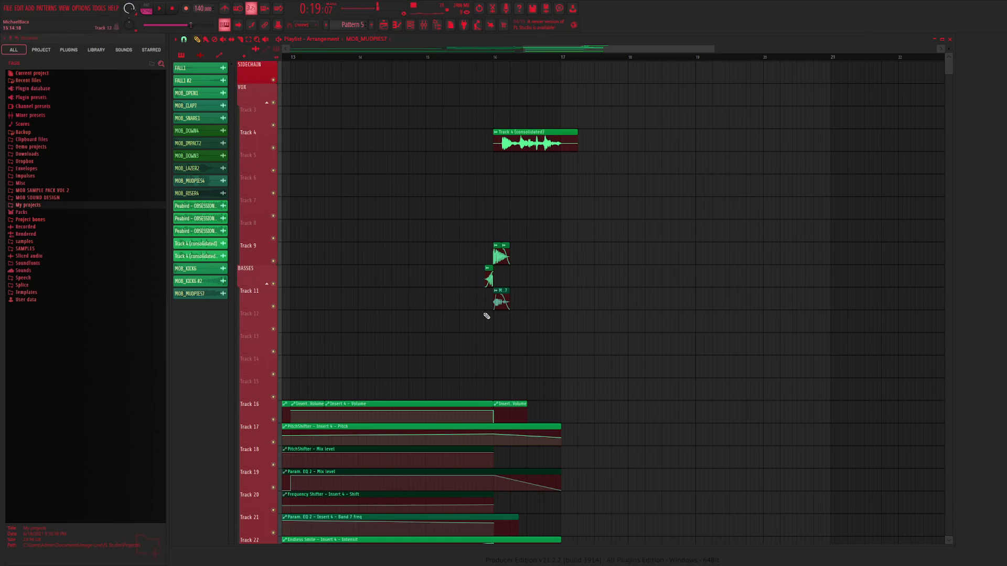
# Extend the start of the MOB_MUDPIES7 clip on Track 11 back to before bar 16 and play the transition
pyautogui.moveTo(479, 291); pyautogui.dragTo(493, 291)
pyautogui.press('space')
pyautogui.click(476, 62)
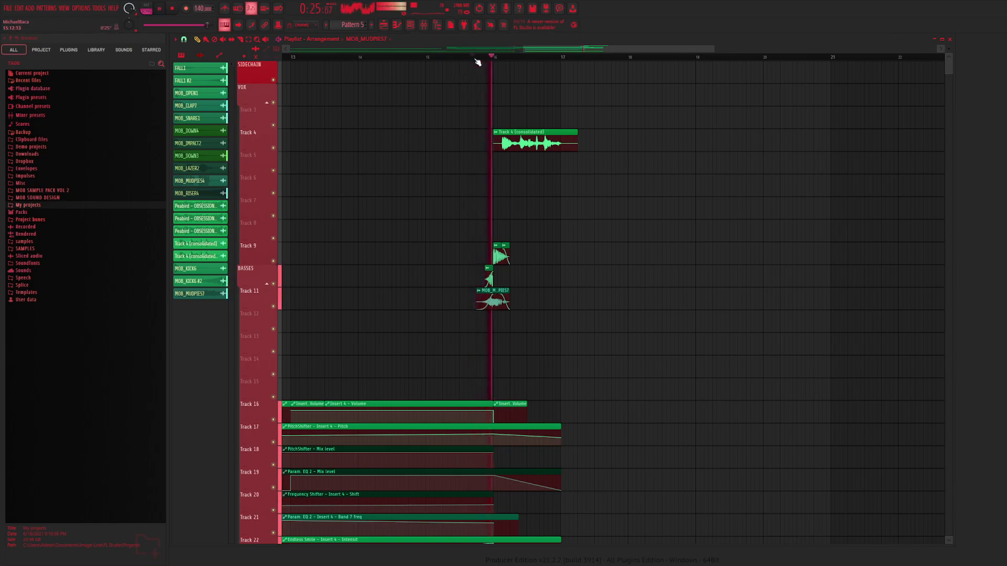
pyautogui.press('space')
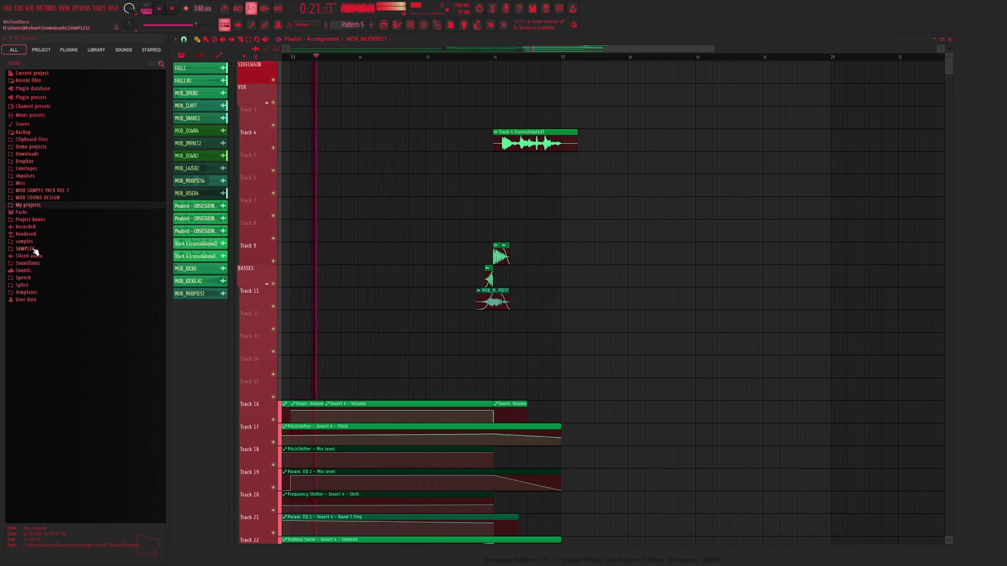
# Expand the lowercase samples folder in the browser and collapse its PEABIRD subfolder
pyautogui.click(29, 248)
pyautogui.scroll(-4, 64, 316)
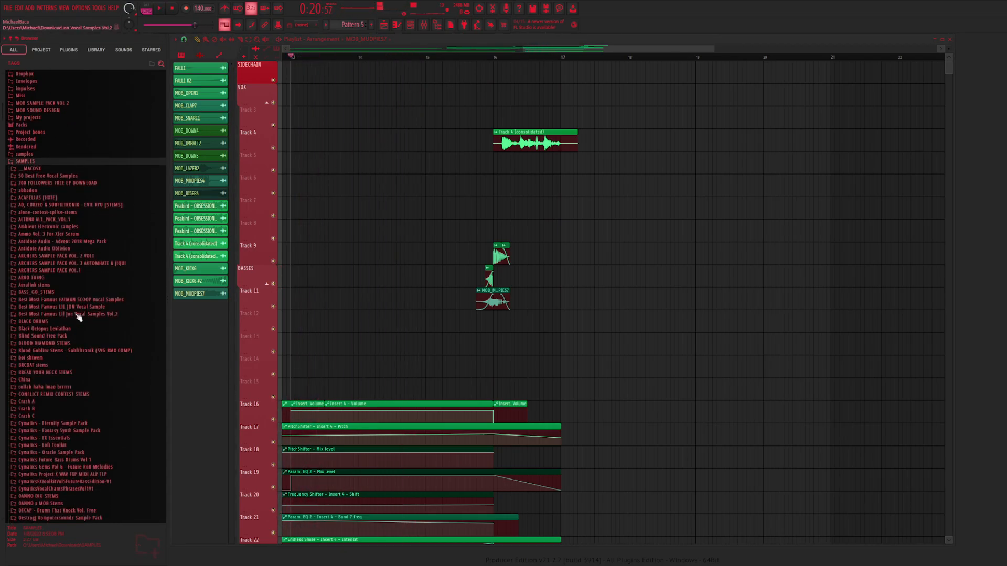
pyautogui.click(31, 162)
pyautogui.click(31, 242)
pyautogui.scroll(-8, 56, 376)
pyautogui.scroll(-20, 55, 377)
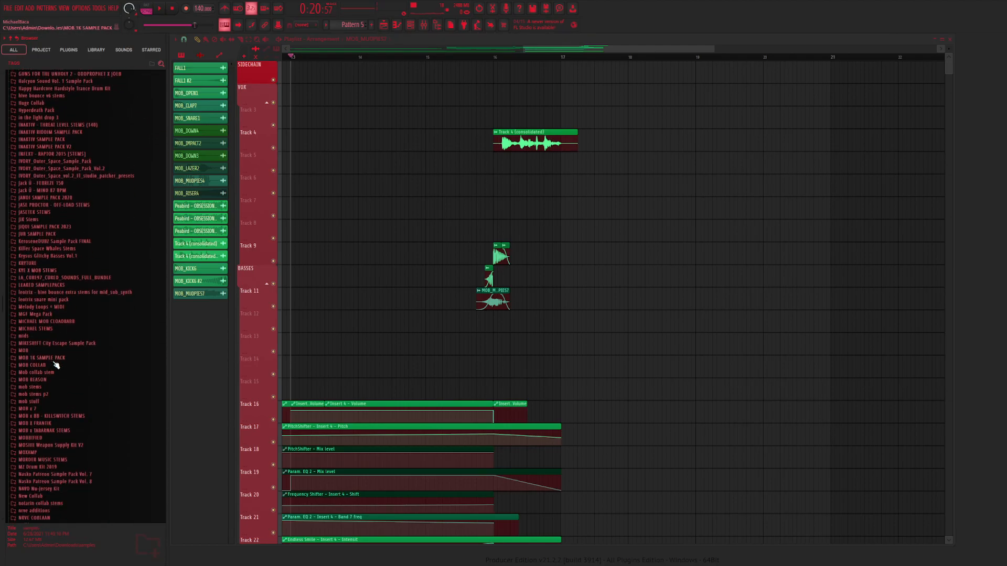
pyautogui.scroll(-6, 69, 383)
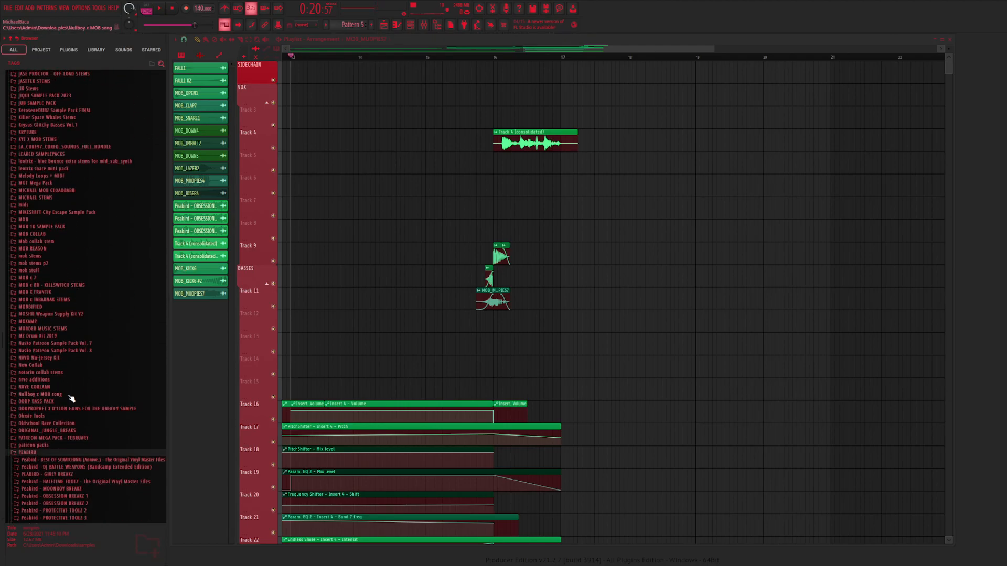
pyautogui.click(44, 453)
pyautogui.scroll(-6, 65, 383)
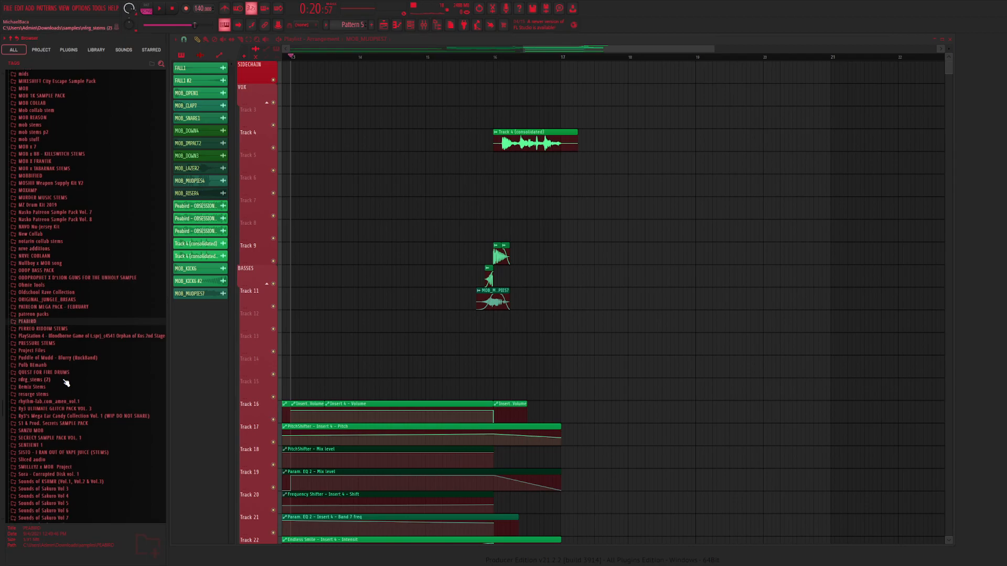
# Open the KSHMR_Sweeps_Mini folder under Sounds of KSHMR Vol.3, KSHMR_FX_Elements, KSHMR_Sweeps_and_Lazers and KSHMR_Sweeps_Up
pyautogui.click(84, 482)
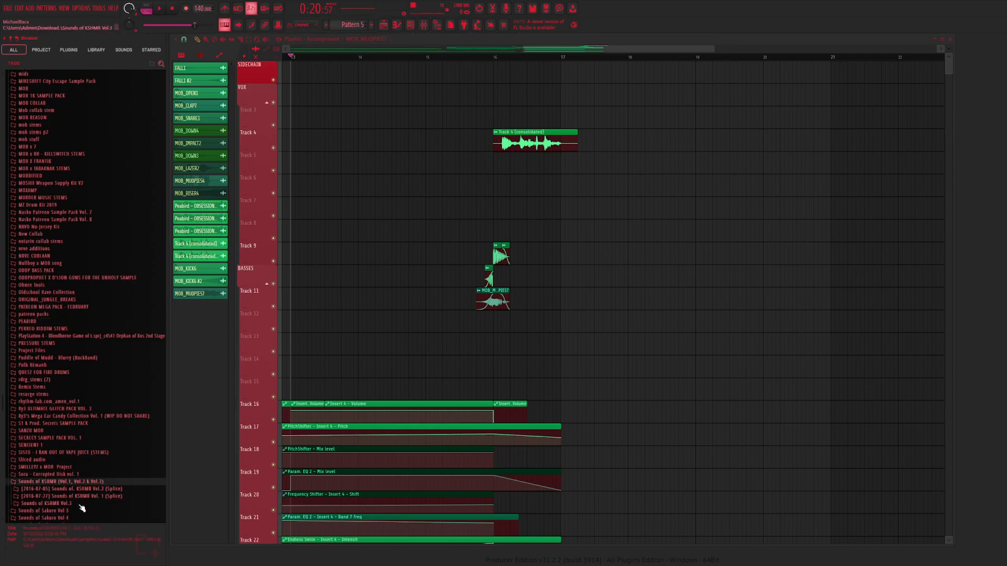
pyautogui.click(81, 505)
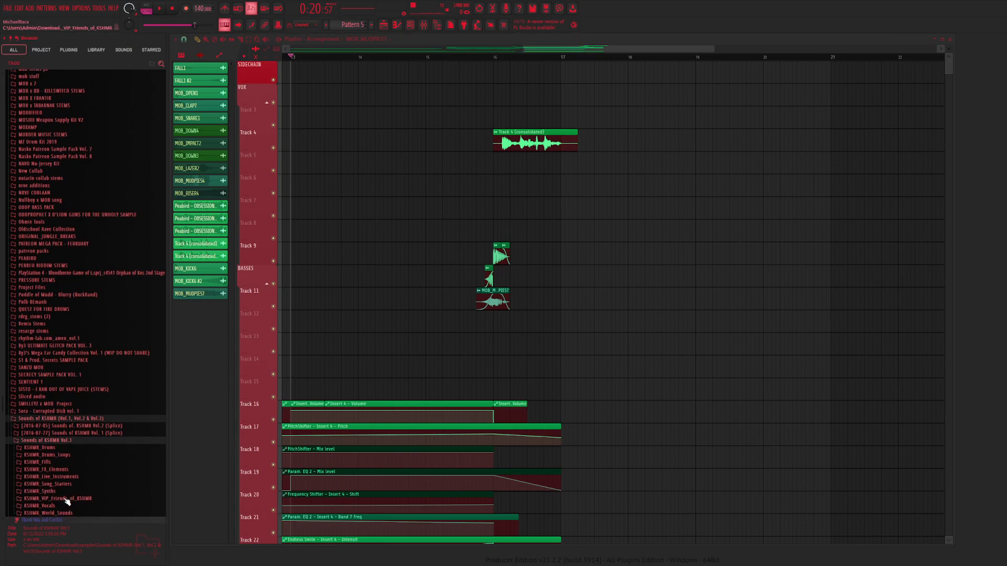
pyautogui.click(55, 470)
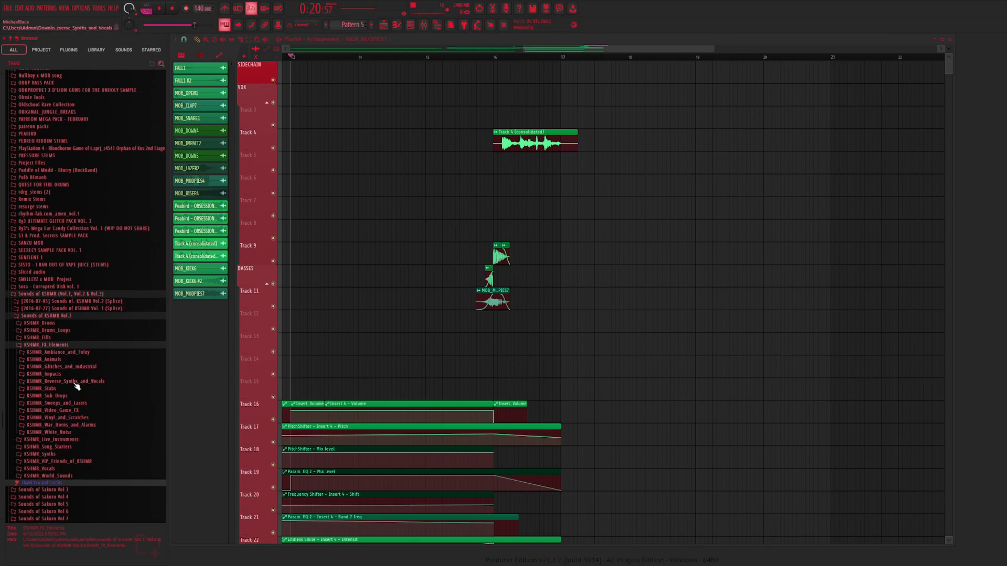
pyautogui.click(73, 404)
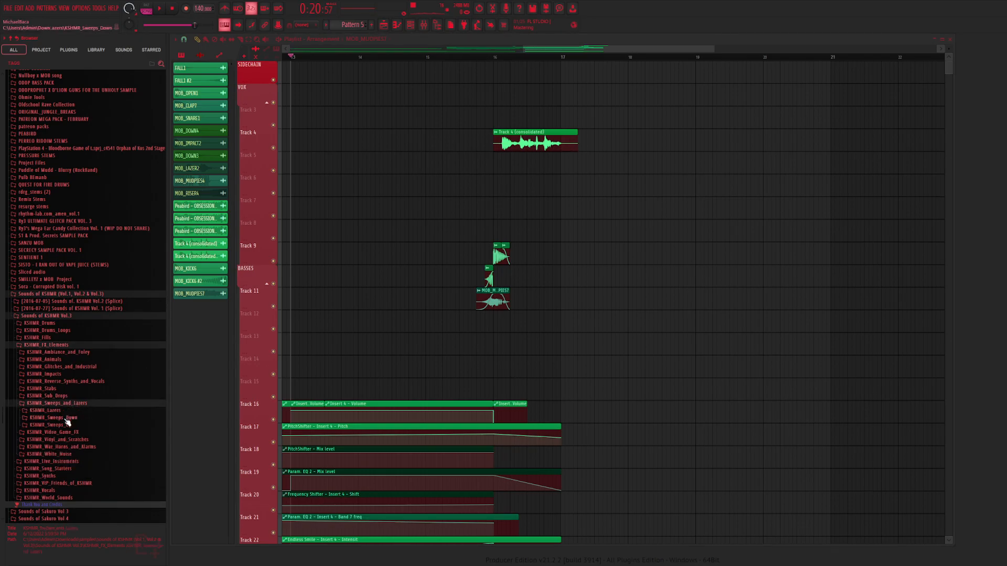
pyautogui.click(67, 425)
pyautogui.click(70, 446)
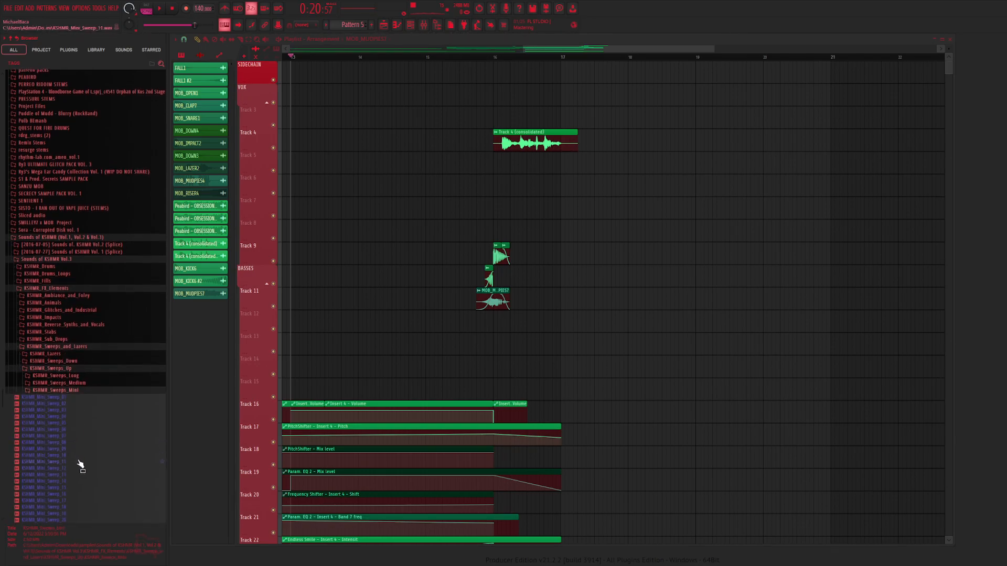
# Place KSHMR_Mini_Sweep_15 on Track 8 ending at bar 16 and KSHMR_Mini_Sweep_04 on Track 7 ending at bar 17
pyautogui.moveTo(47, 357); pyautogui.dragTo(551, 233)
pyautogui.rightClick(551, 233)
pyautogui.click(58, 286)
pyautogui.moveTo(59, 290); pyautogui.dragTo(538, 199)
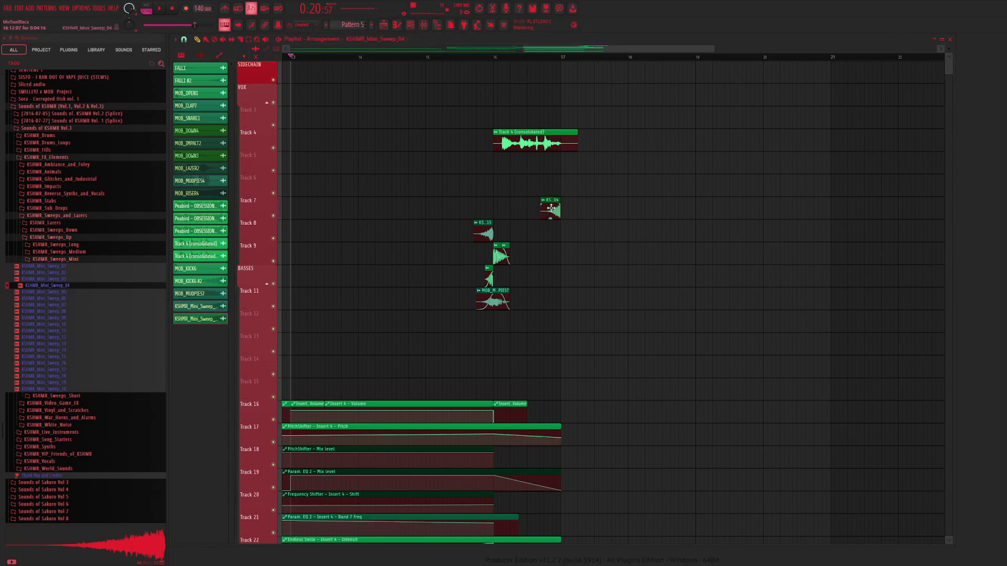
# Adjust the channel settings of the two KSHMR mini sweep clips and play the section around them
pyautogui.doubleClick(551, 208)
pyautogui.moveTo(416, 249); pyautogui.dragTo(416, 239)
pyautogui.click(502, 61)
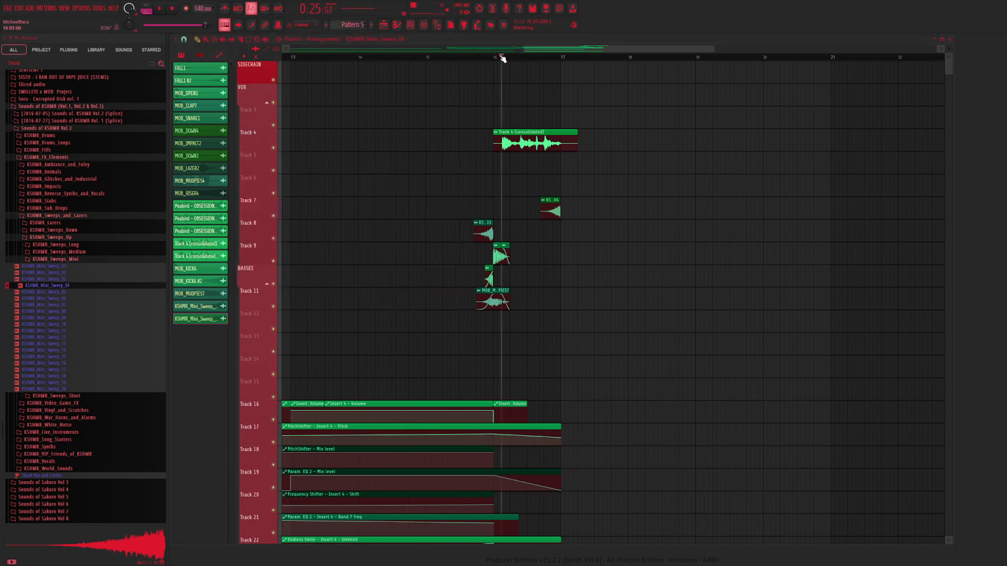
pyautogui.doubleClick(492, 235)
pyautogui.press('space')
pyautogui.click(460, 58)
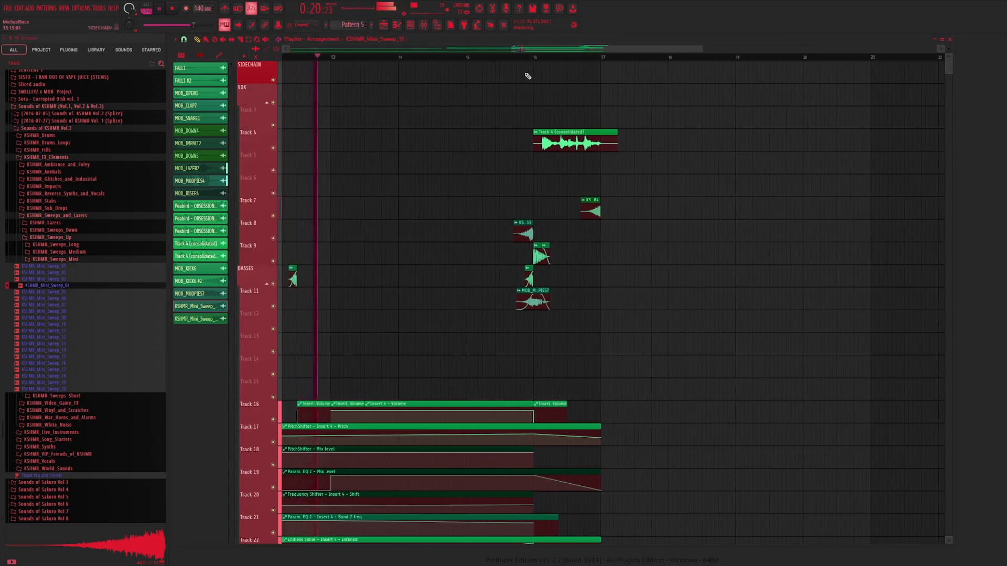
pyautogui.press('space')
# Replace the reversed kick between bars 12 and 13 with a copy of KSHMR_Mini_Sweep_15 on Track 8, and play it back
pyautogui.moveTo(529, 235); pyautogui.dragTo(432, 243)
pyautogui.press('space')
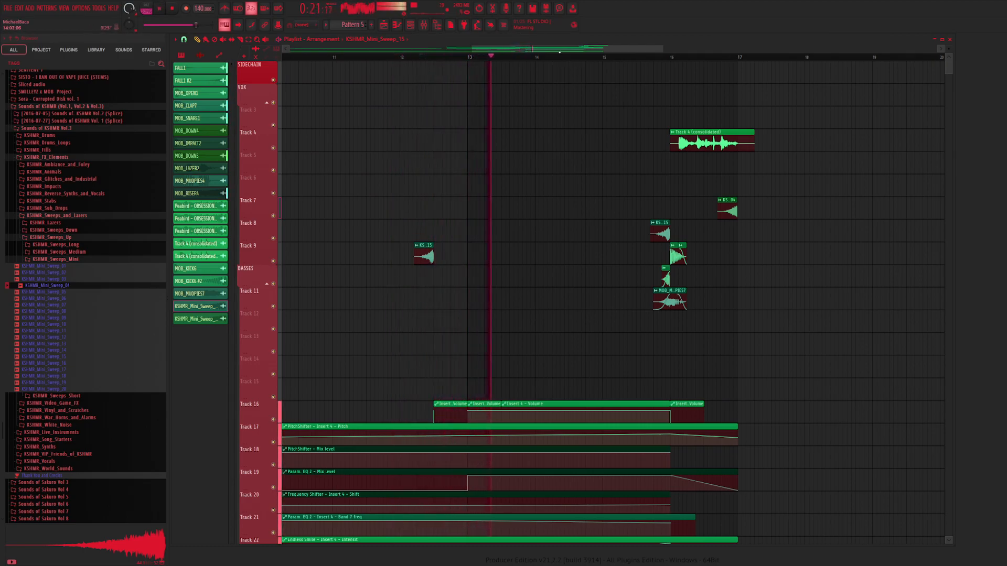
pyautogui.moveTo(424, 259); pyautogui.dragTo(426, 257)
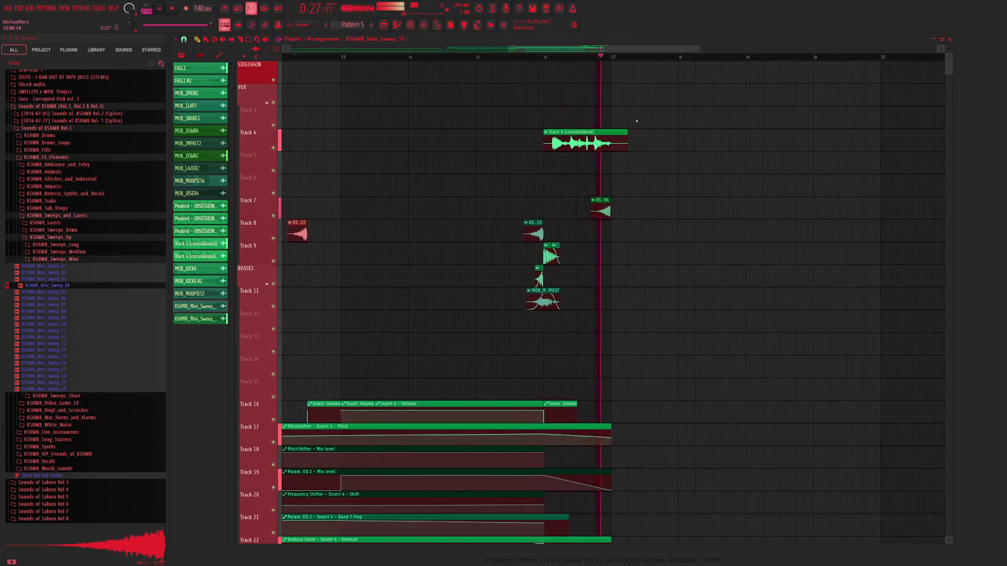
pyautogui.press('space')
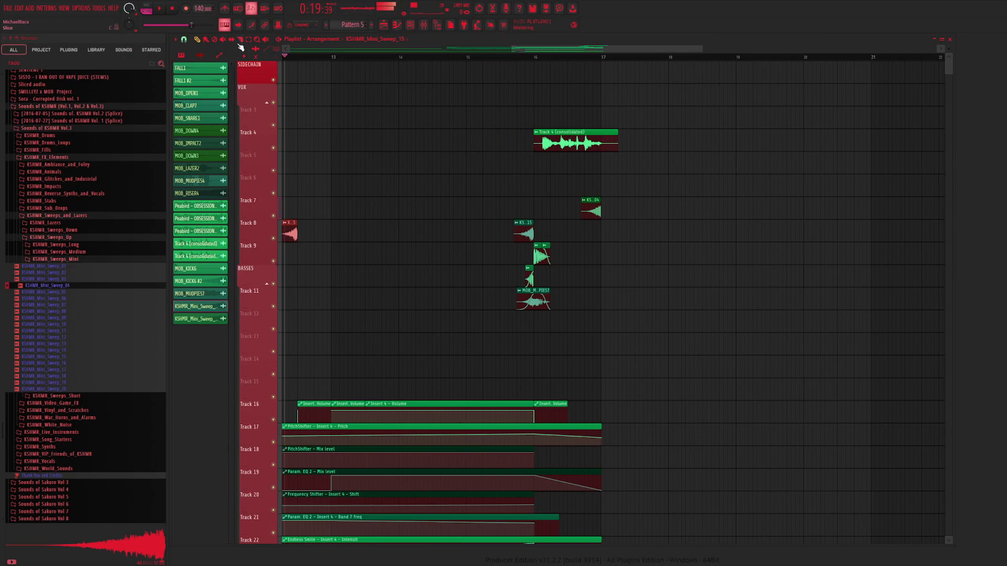
# Slice the consolidated vocal clip on Track 4 at bar 17 and remove the tail after it
pyautogui.rightClick(610, 149)
pyautogui.moveTo(538, 63)
pyautogui.mouseDown()
pyautogui.moveTo(414, 74)
pyautogui.moveTo(348, 66)
pyautogui.mouseUp()
pyautogui.moveTo(512, 51); pyautogui.dragTo(344, 99)
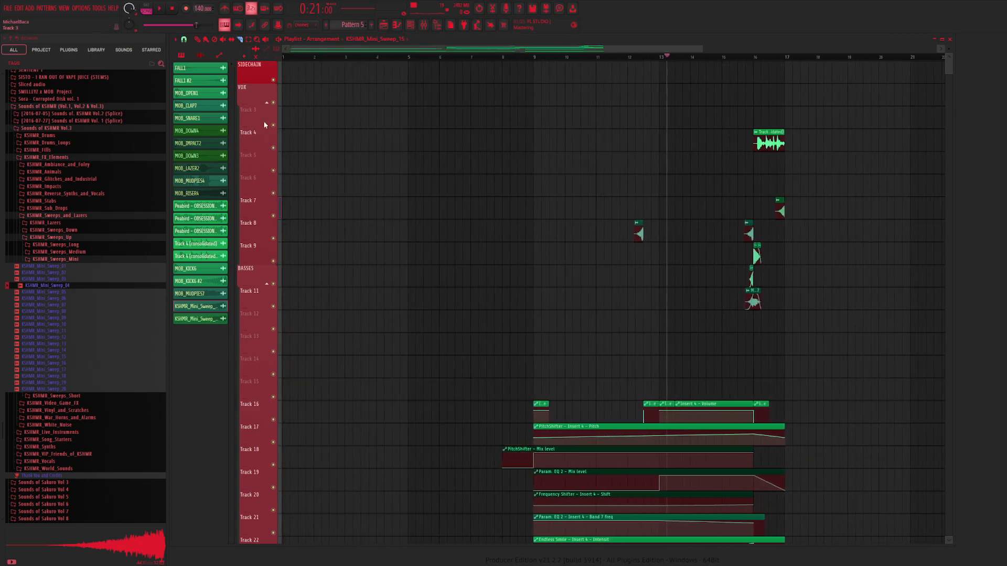
# Play the whole arrangement from the beginning into the fill at bar 16, and stop playback
pyautogui.press('Home')
pyautogui.scroll(-10, 585, 131)
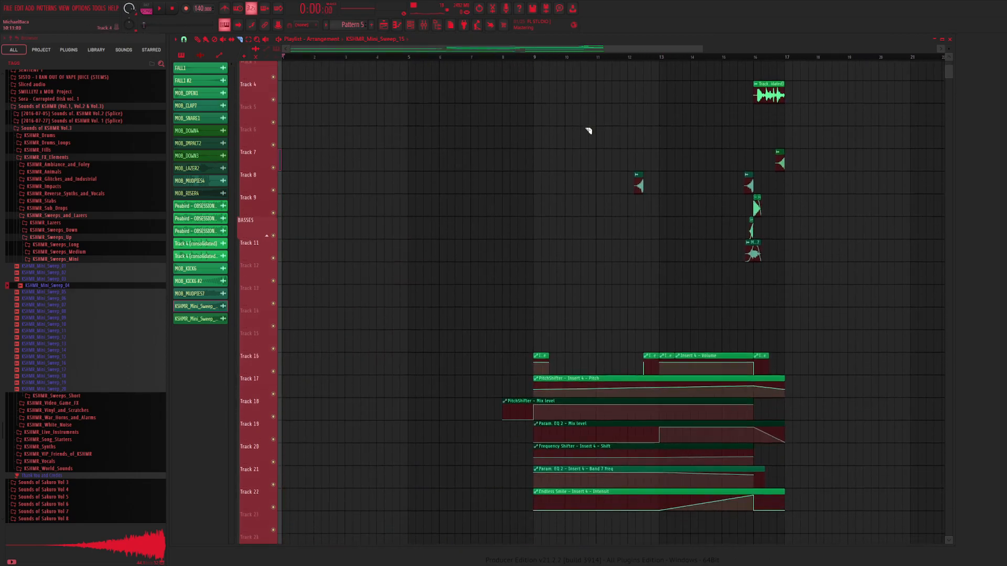
pyautogui.scroll(-2, 585, 138)
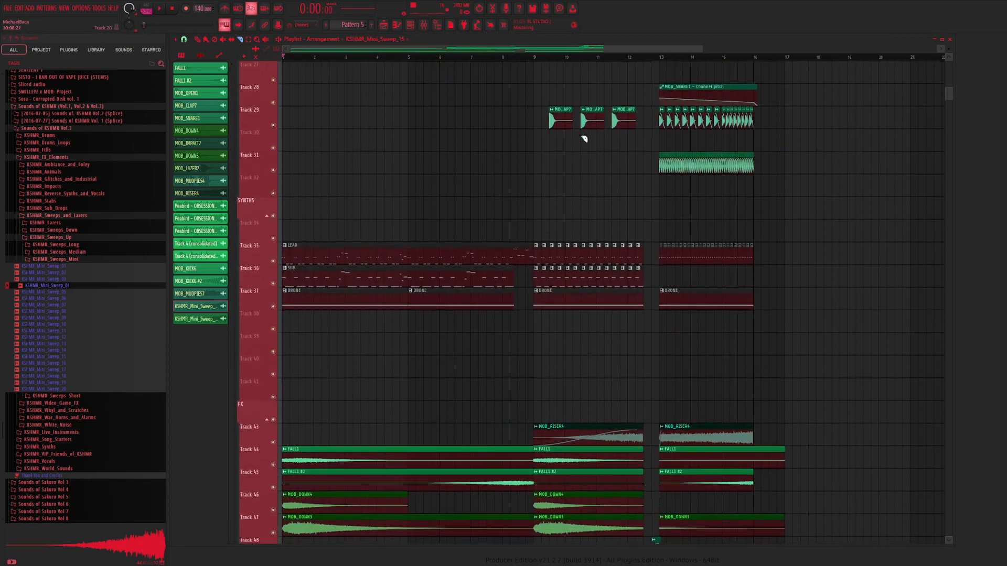
pyautogui.press('space')
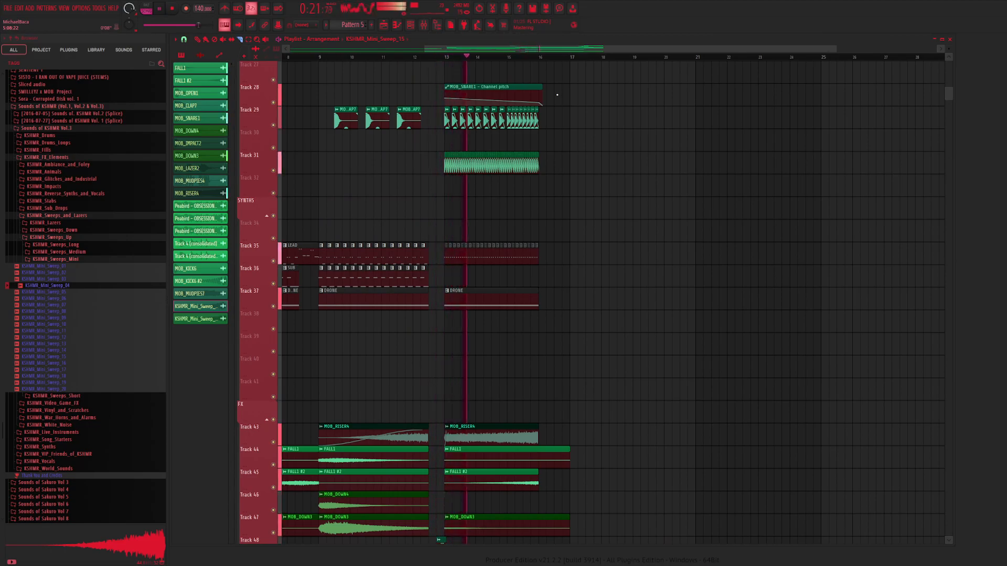
pyautogui.scroll(5, 578, 158)
pyautogui.scroll(18, 579, 176)
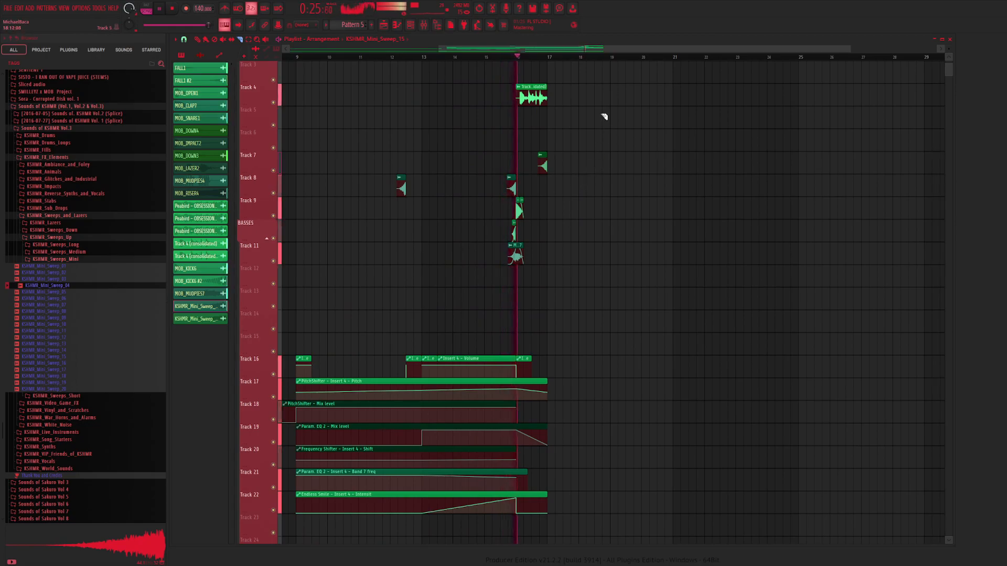
pyautogui.press('space')
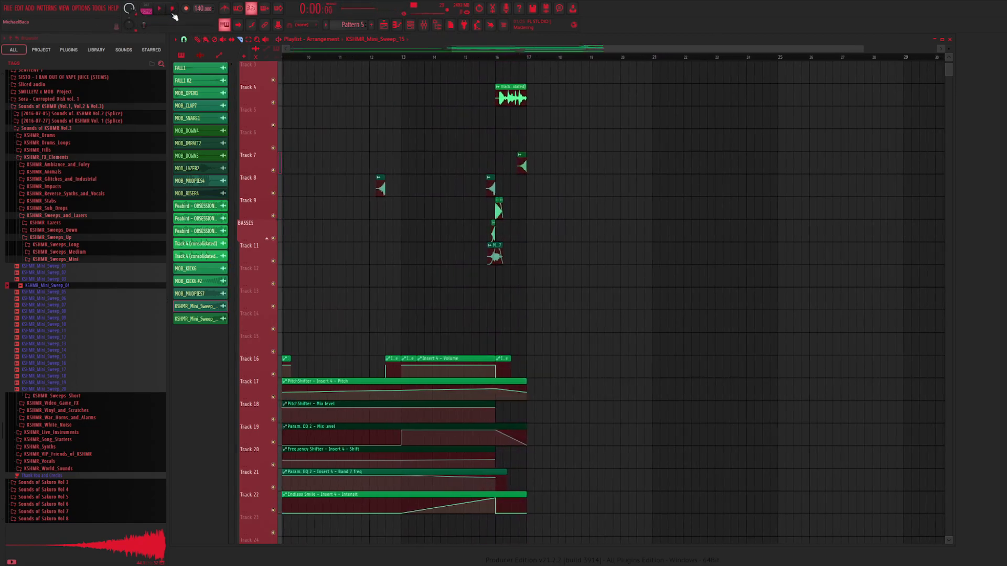
# Review the arrangement's vocal, bass, automation, drum, synth and FX tracks, with the Draw tool active
pyautogui.hscroll(-5, 522, 70)
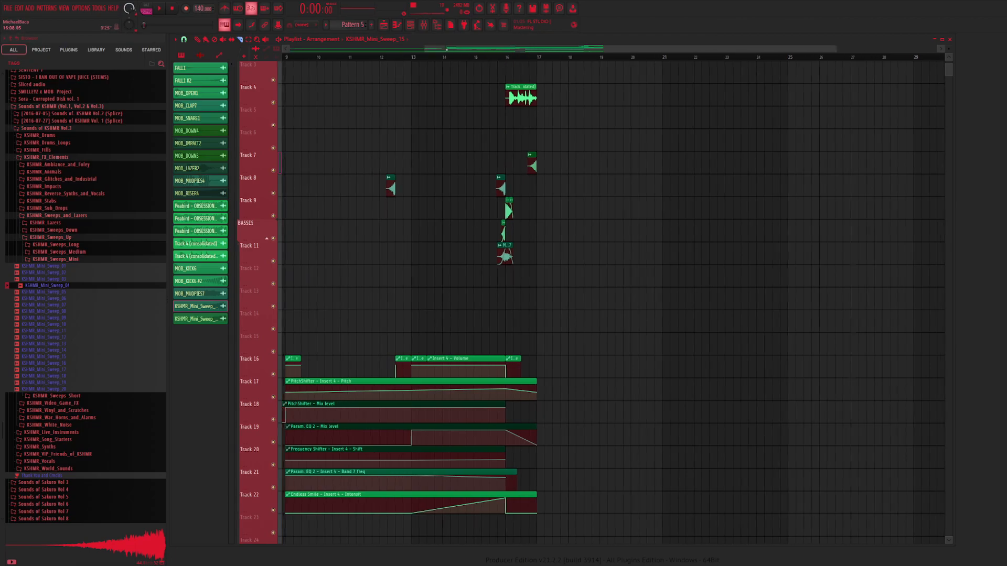
pyautogui.scroll(-3, 616, 174)
pyautogui.scroll(-3, 616, 175)
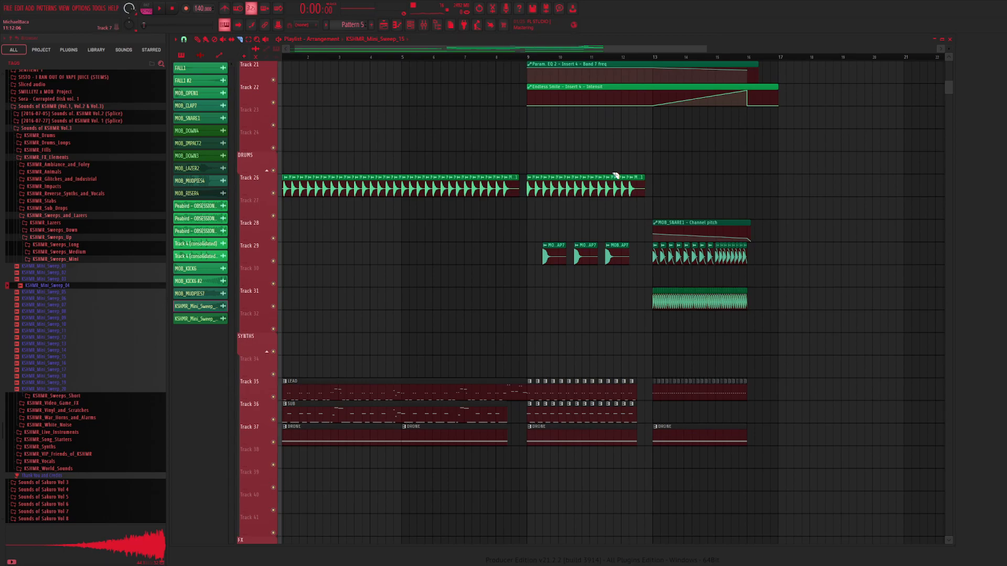
pyautogui.click(197, 39)
pyautogui.scroll(7, 584, 140)
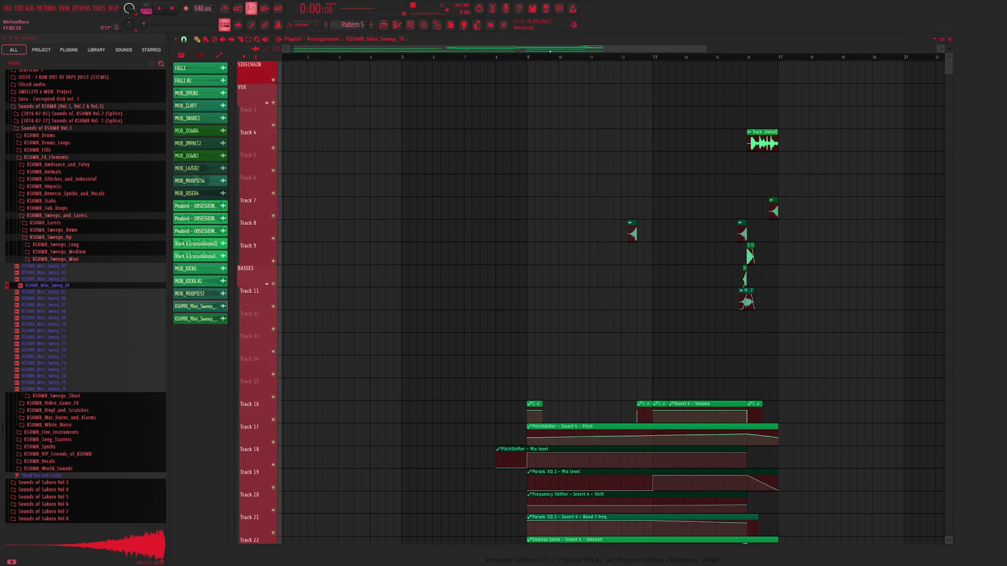
pyautogui.scroll(-4, 362, 148)
pyautogui.scroll(-7, 369, 152)
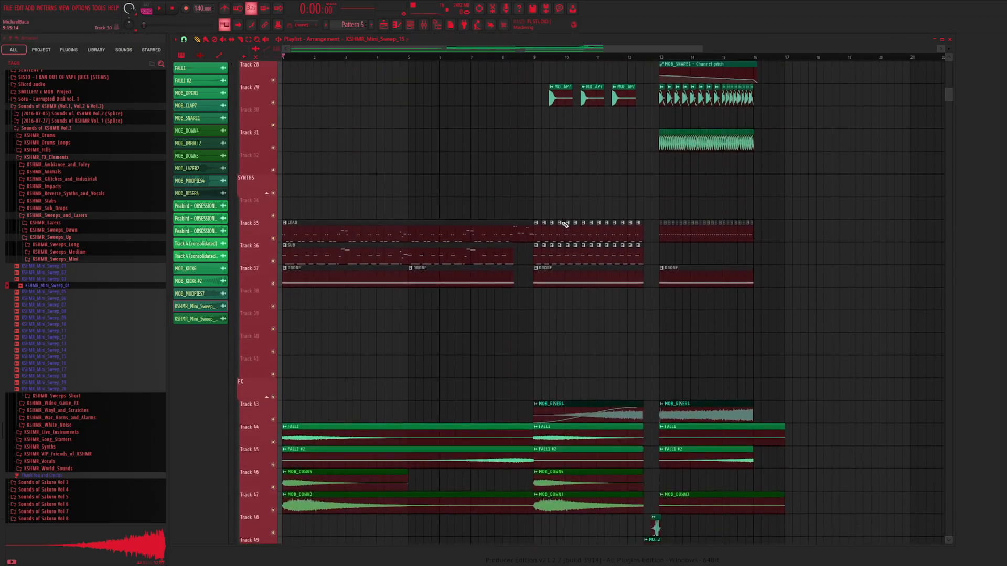
pyautogui.scroll(-2, 565, 225)
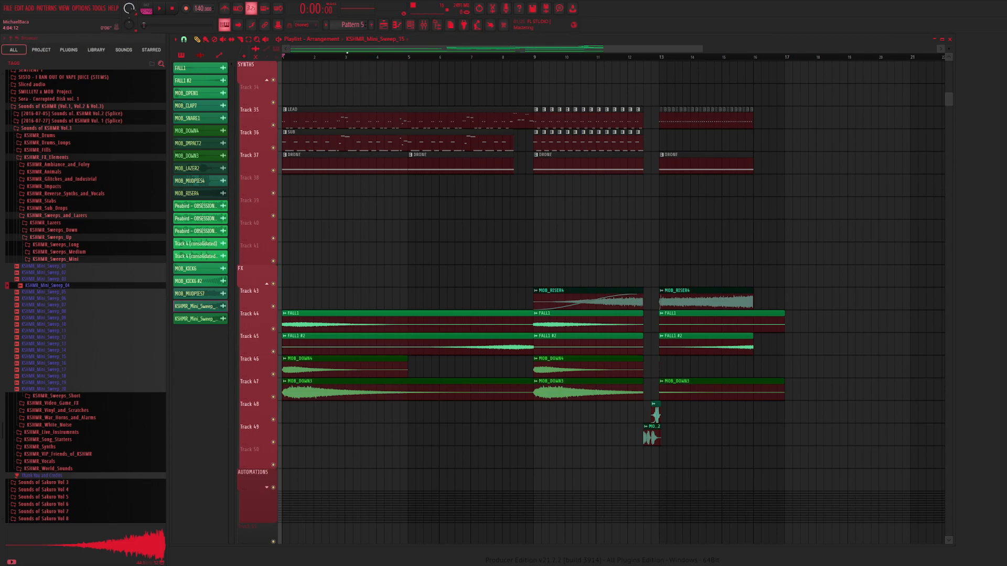
pyautogui.scroll(6, 592, 171)
pyautogui.scroll(5, 591, 171)
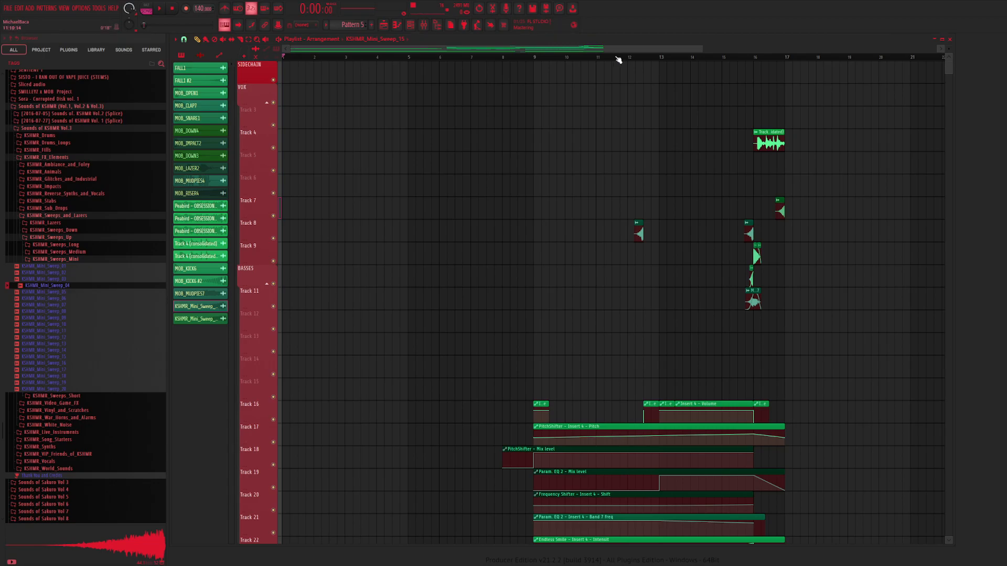
# Select all drum clips on Track 26 from bar 1 up to bar 13
pyautogui.moveTo(701, 48); pyautogui.dragTo(751, 49)
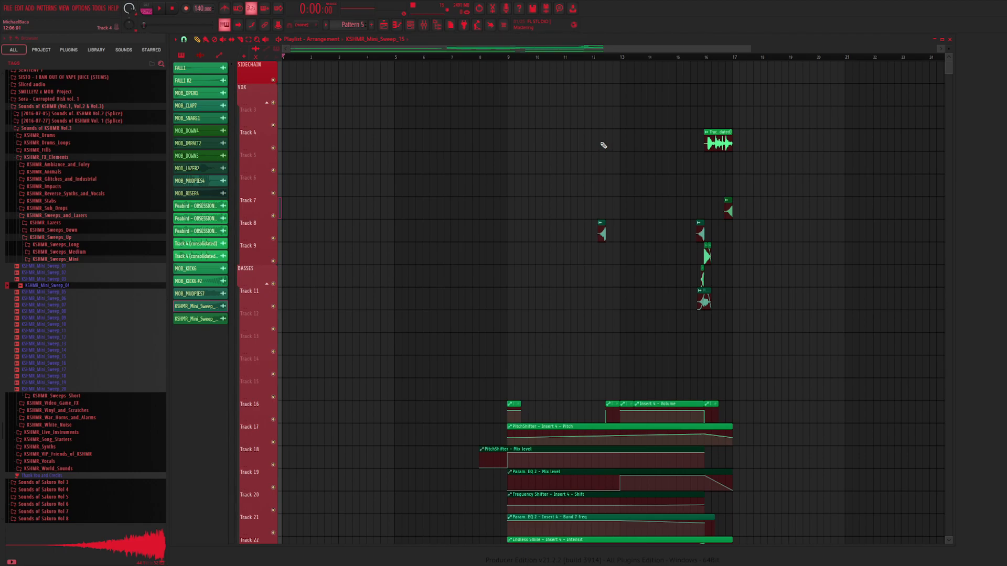
pyautogui.moveTo(755, 50)
pyautogui.mouseDown()
pyautogui.moveTo(731, 51)
pyautogui.moveTo(762, 51)
pyautogui.mouseUp()
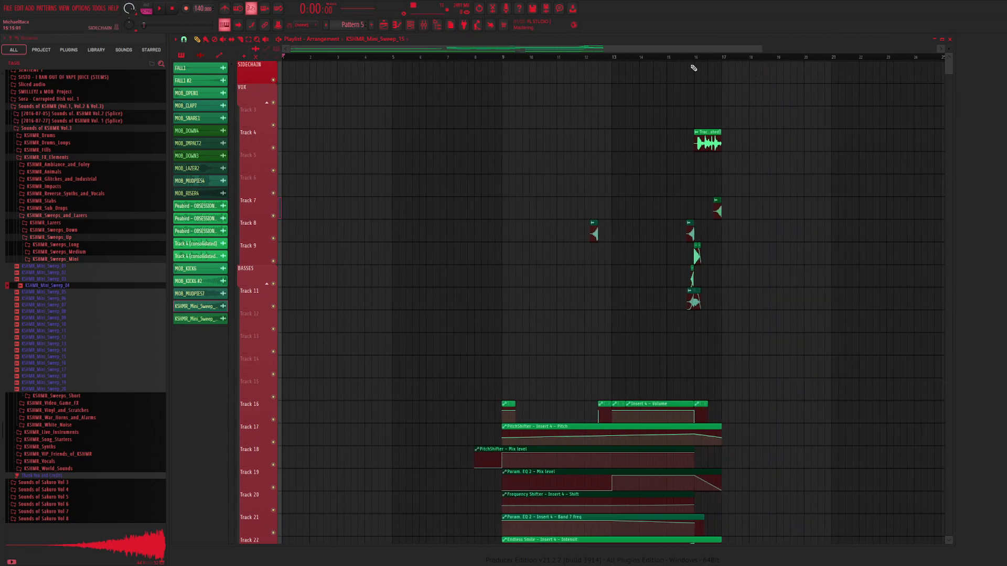
pyautogui.scroll(-5, 419, 236)
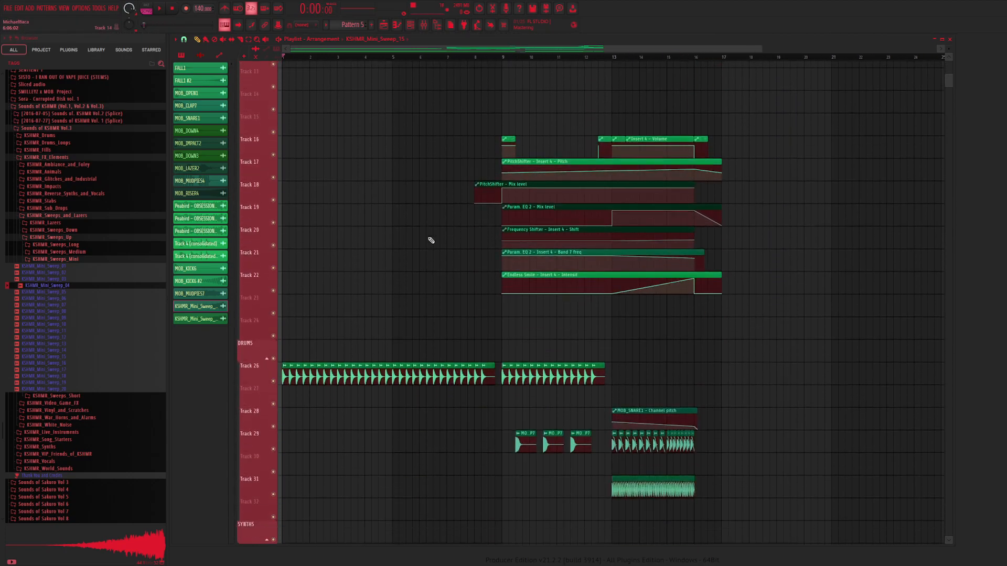
pyautogui.scroll(-2, 431, 240)
pyautogui.scroll(-2, 431, 241)
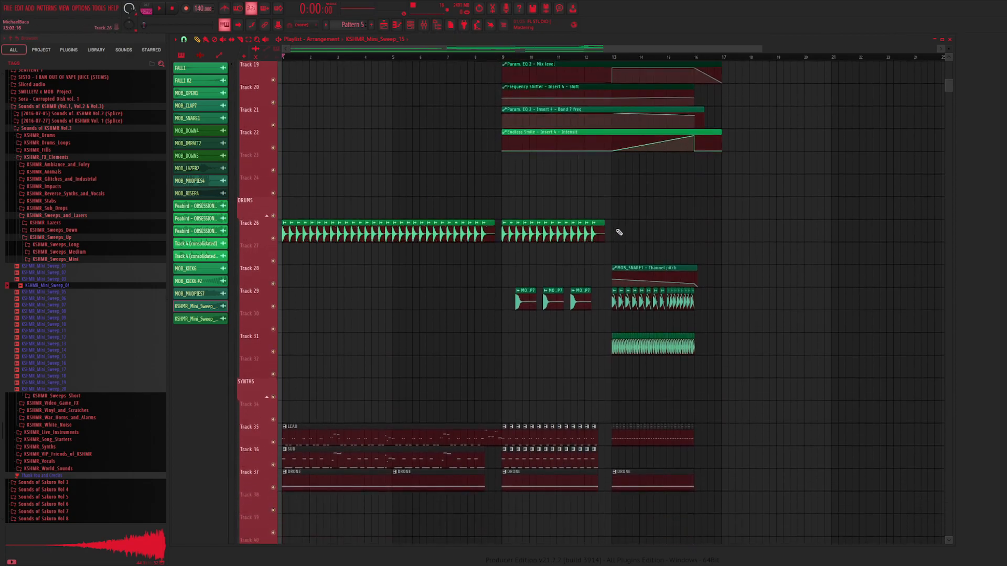
pyautogui.moveTo(619, 232); pyautogui.dragTo(273, 239)
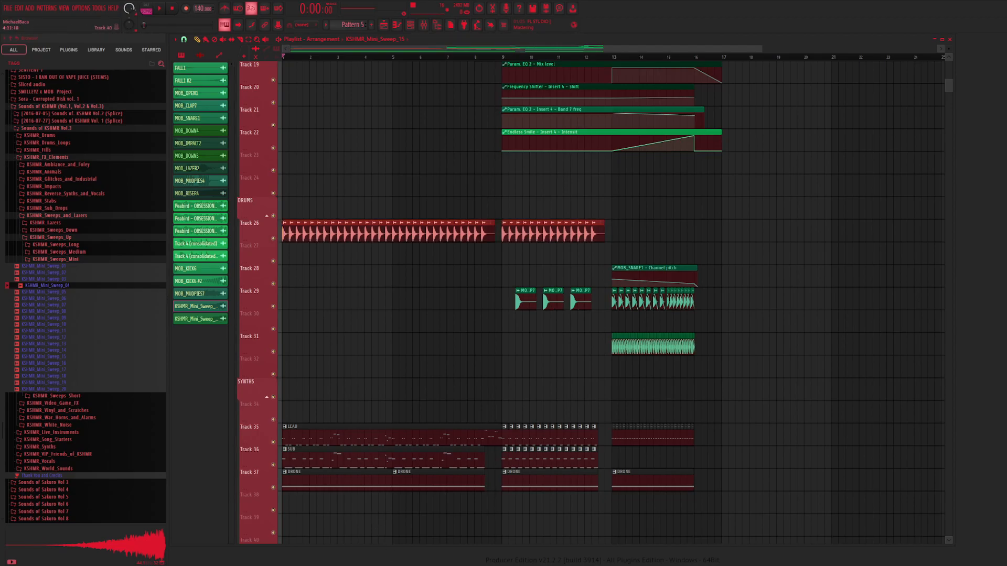